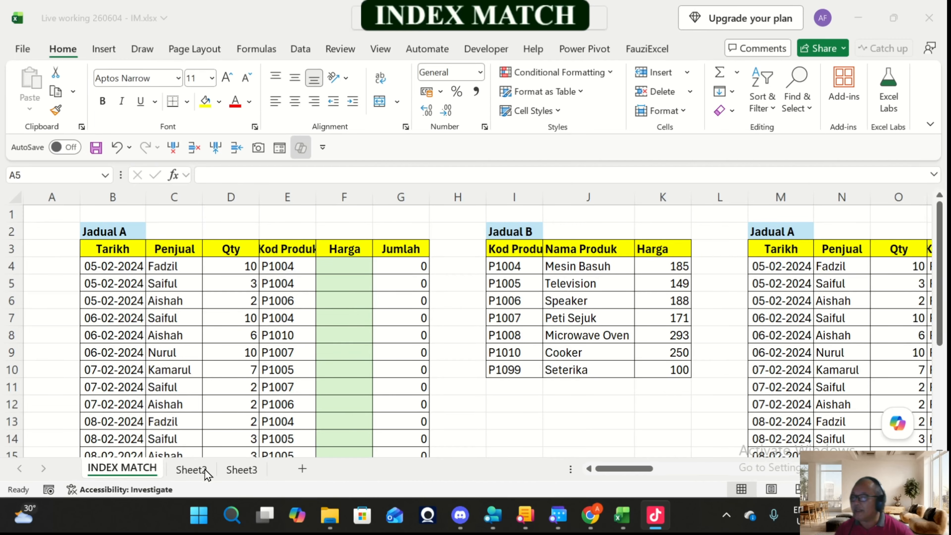
Step: Rename Sheet2 as MATCH and insert a blank row above row 1 of that sheet
click(191, 469)
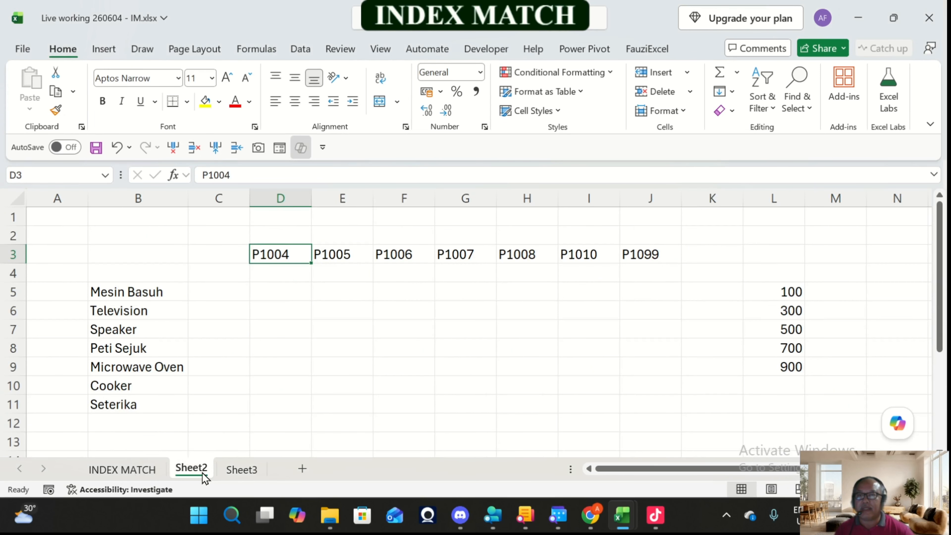
double_click(203, 469)
text(MATCH)
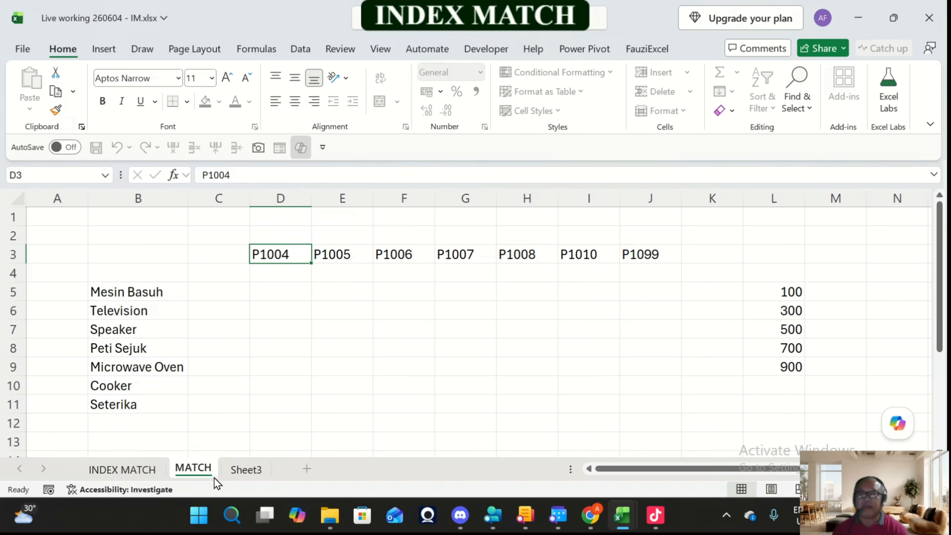
key(Return)
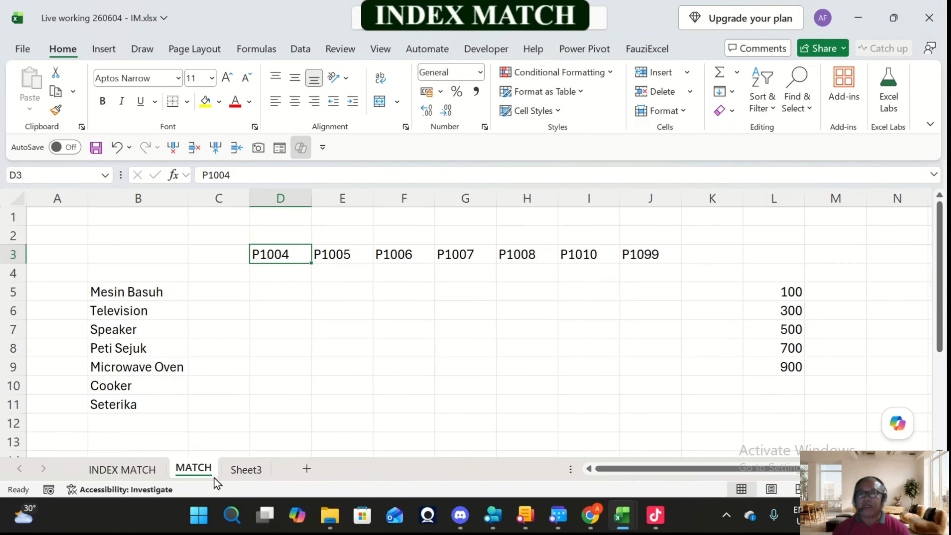
click(280, 217)
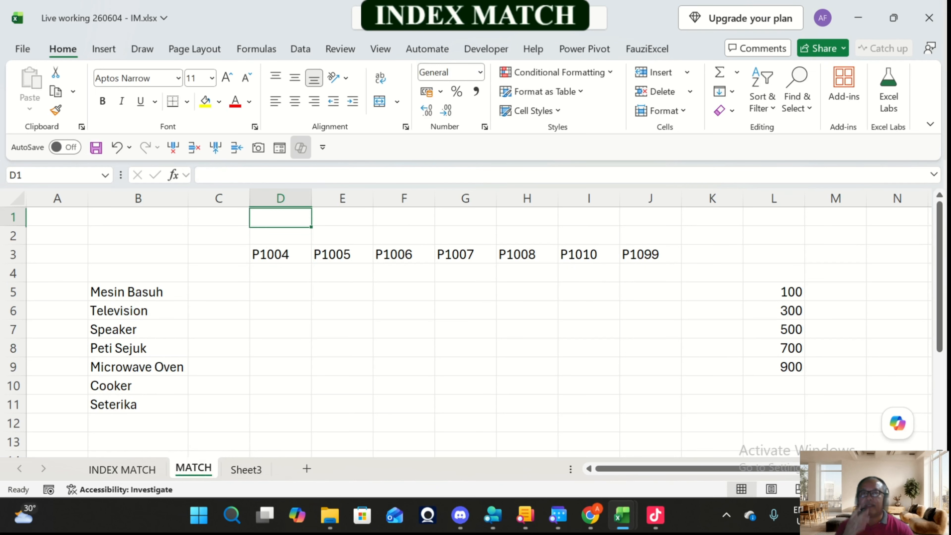
click(236, 148)
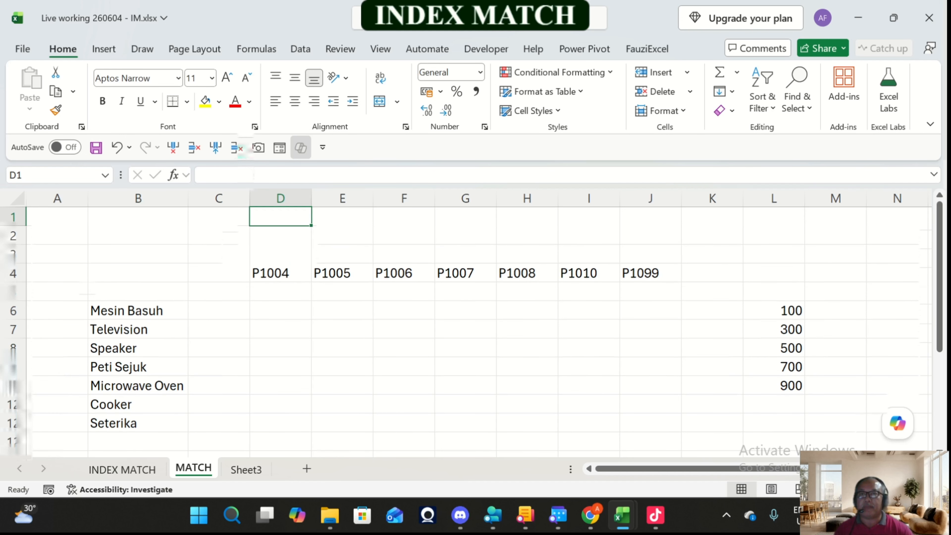
Step: Enter the syntax note "MATCH ( LOOKUP VALUE , LOOKUP ARRAY , MATCH TYPE )" as plain text in cell D2
key(Down)
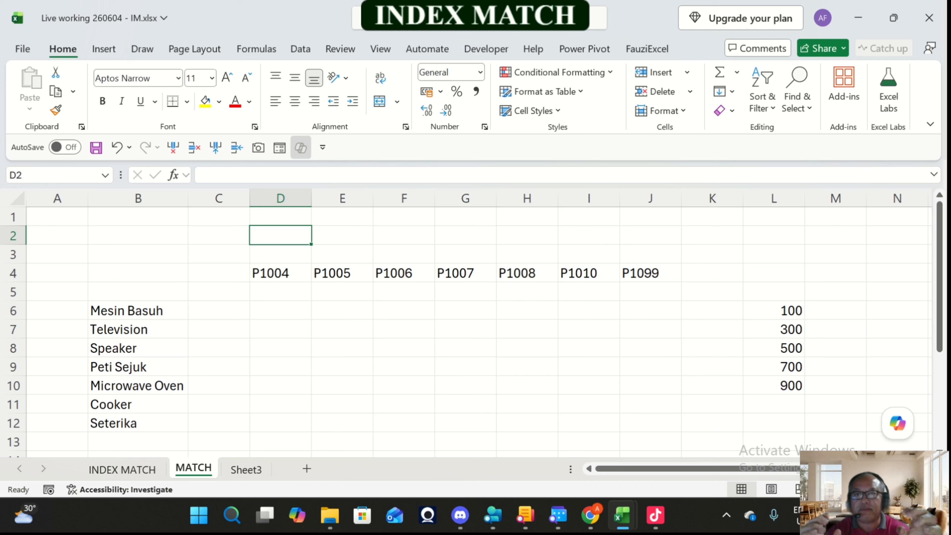
text(MATCH)
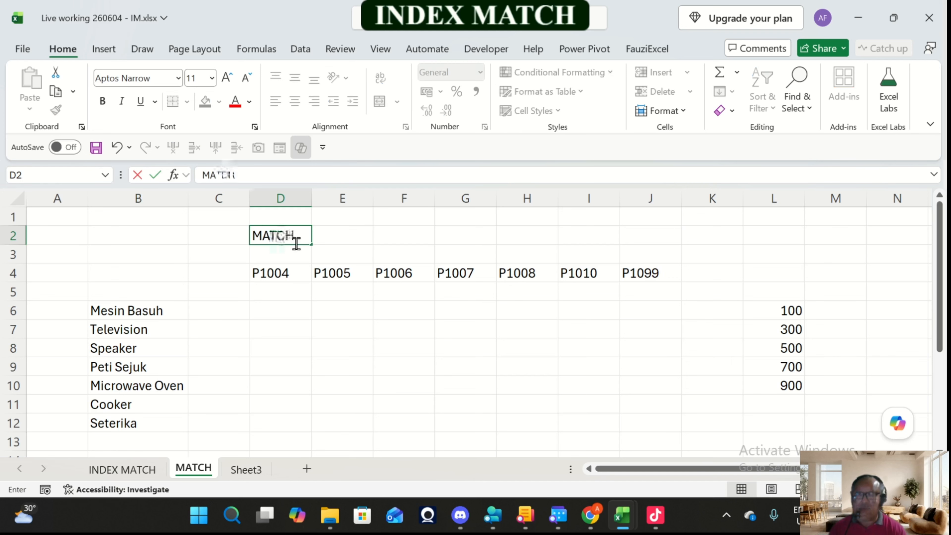
text( ()
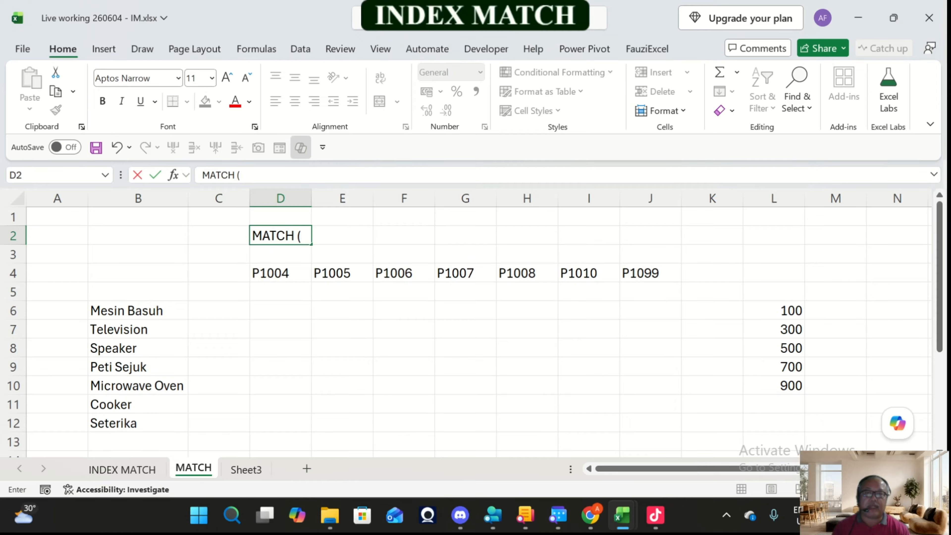
text( LOOKUP)
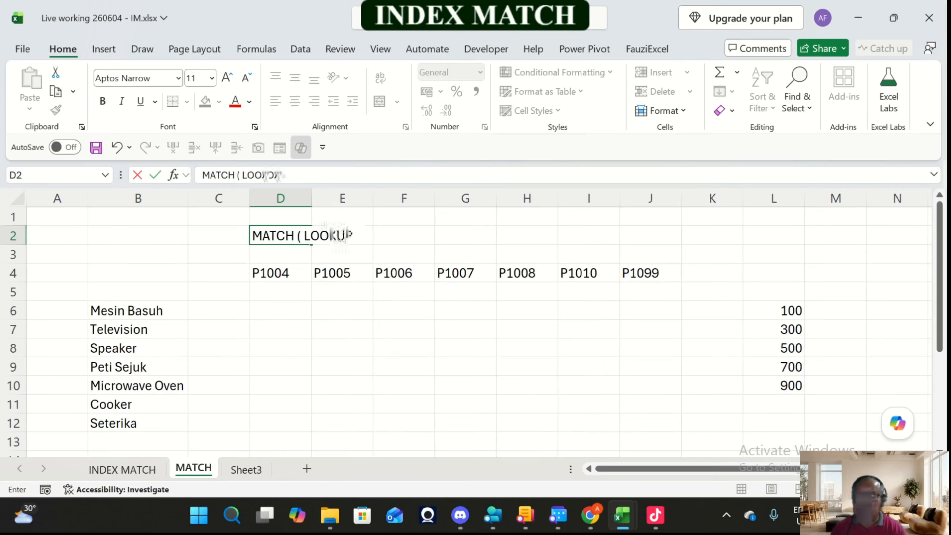
text( VALUE)
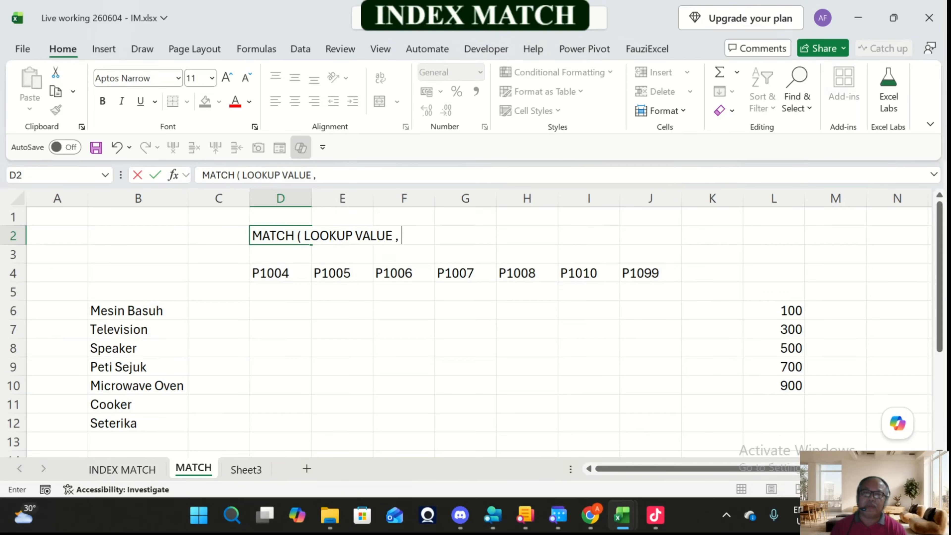
text( , LOOK)
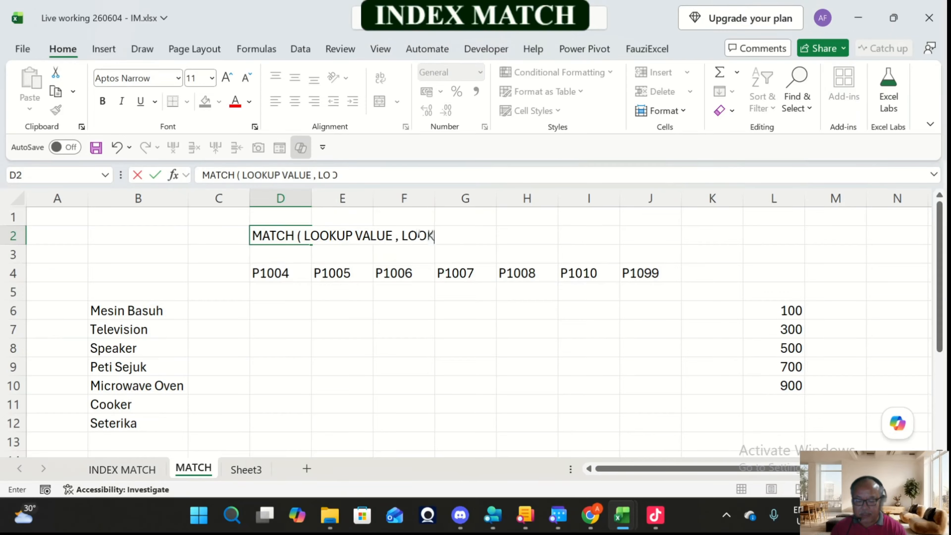
text(U)
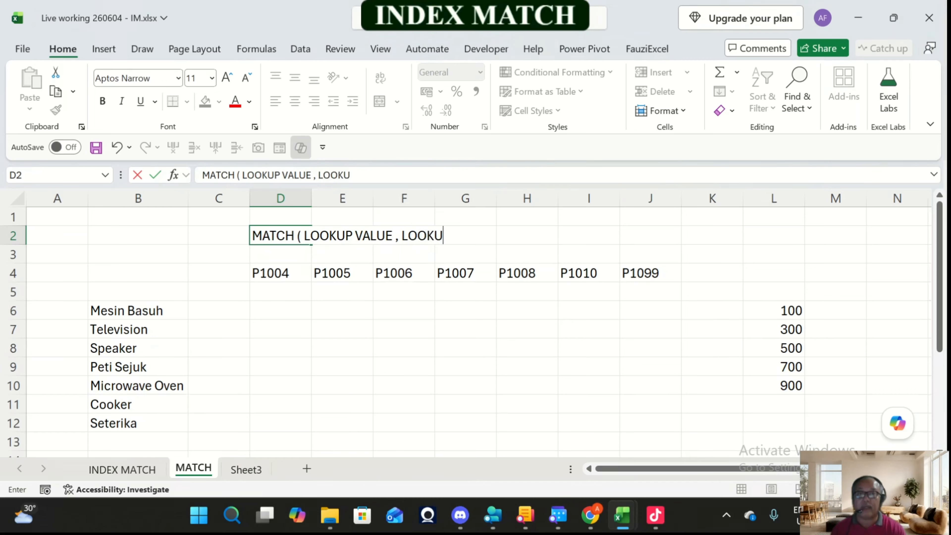
text(P ATT)
key(BackSpace)
key(BackSpace)
text(R)
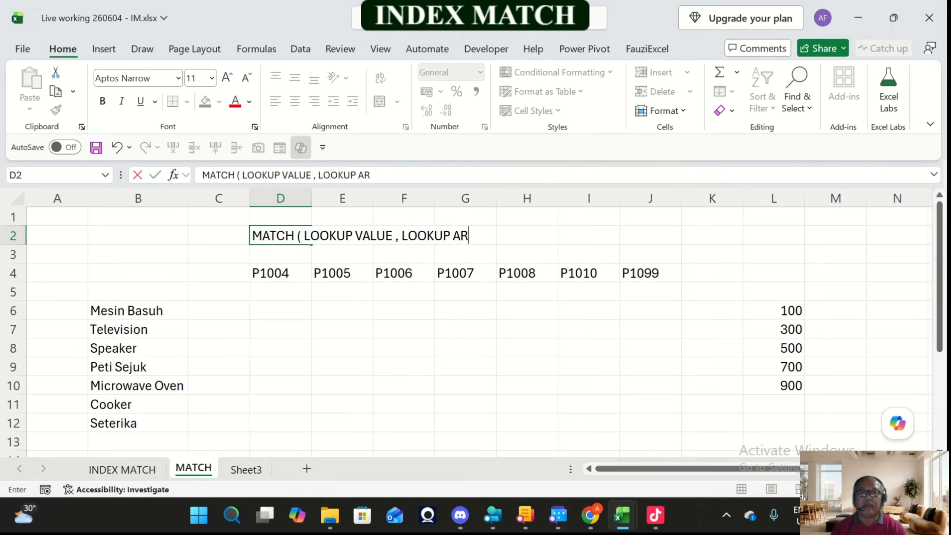
text(RAY)
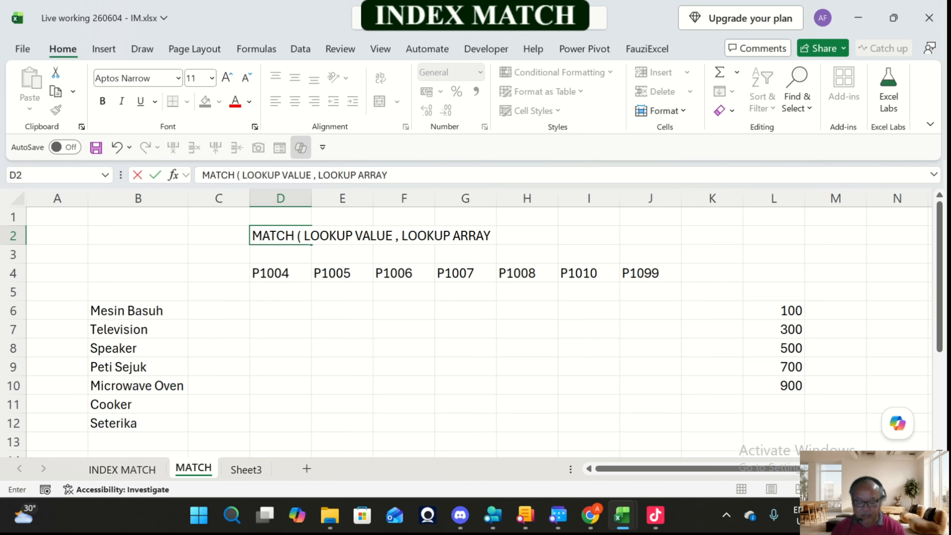
text( ,  MT)
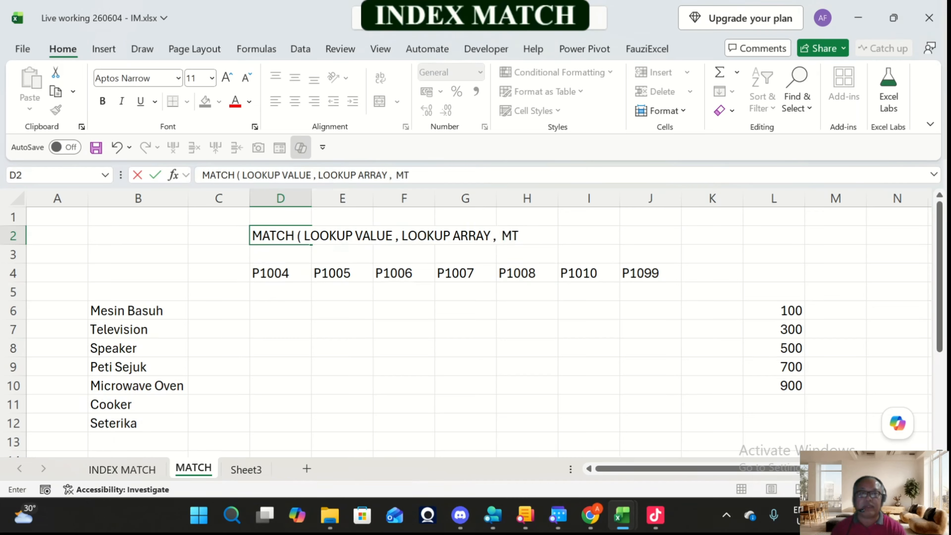
text(A)
key(BackSpace)
key(BackSpace)
text(AY)
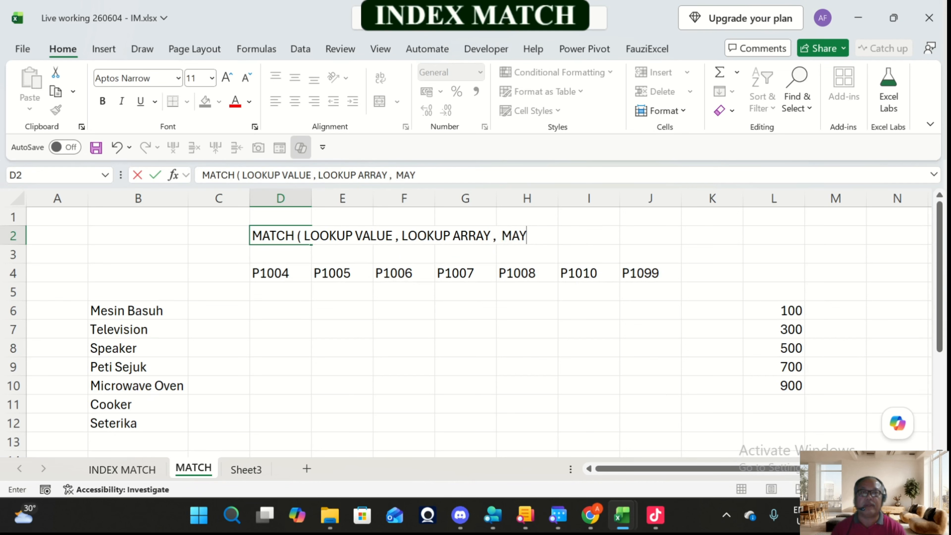
key(BackSpace)
text(CY)
key(BackSpace)
key(BackSpace)
text(Y)
key(BackSpace)
text(TC)
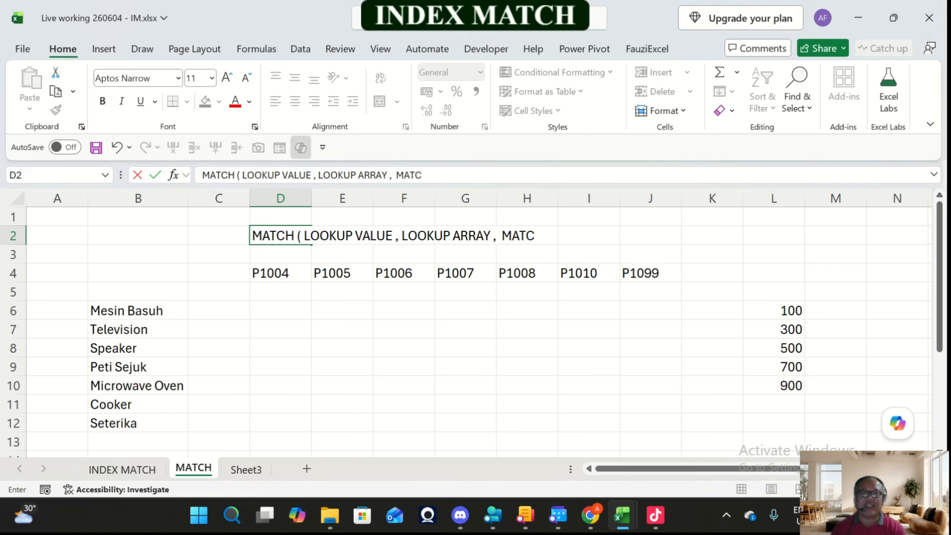
text(H TY)
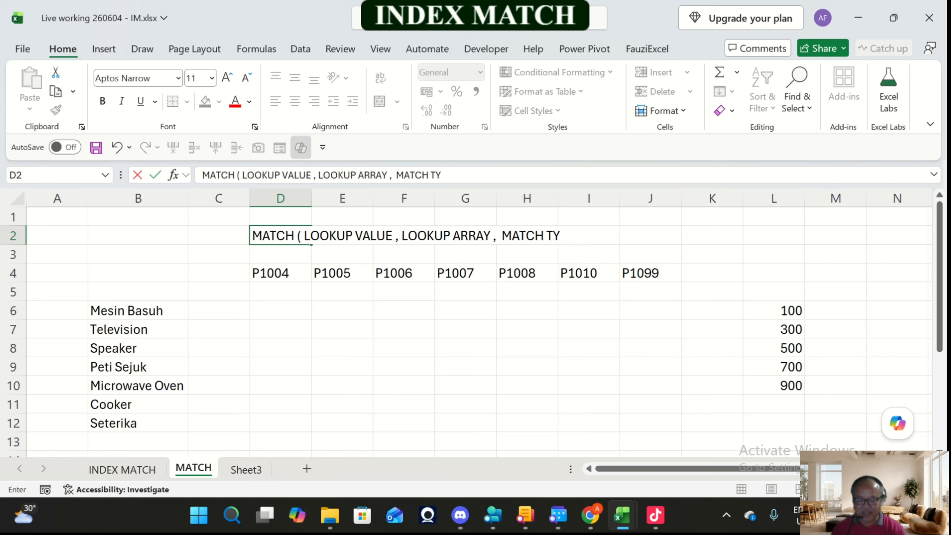
text(PE ))
key(Return)
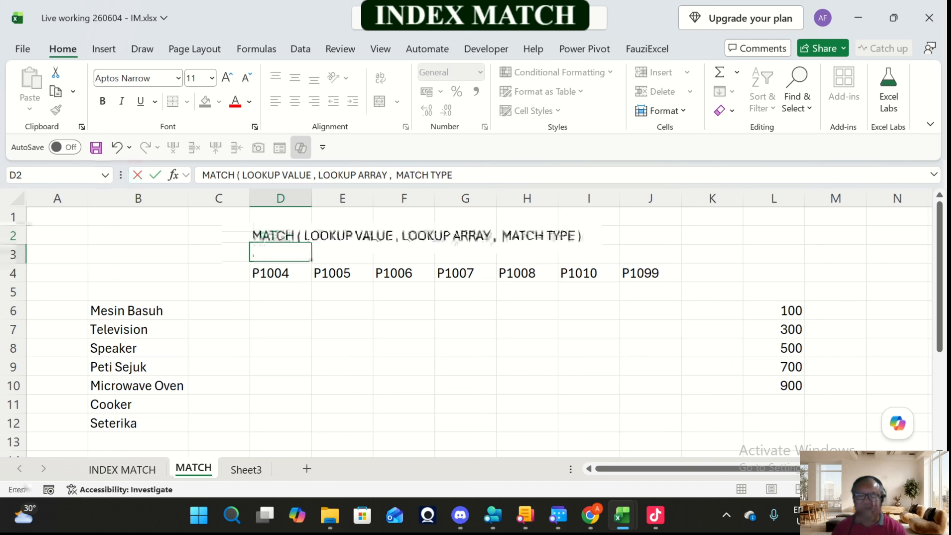
text(=mat)
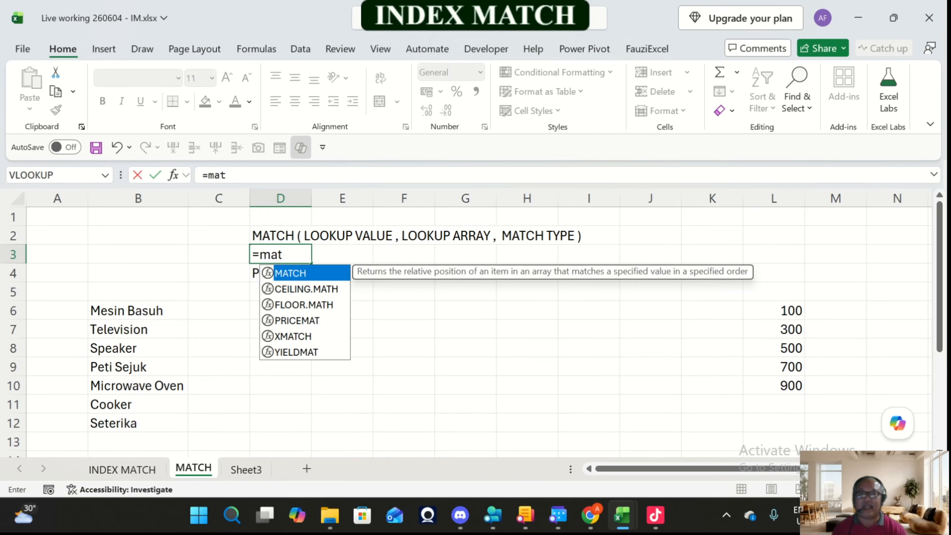
key(Tab)
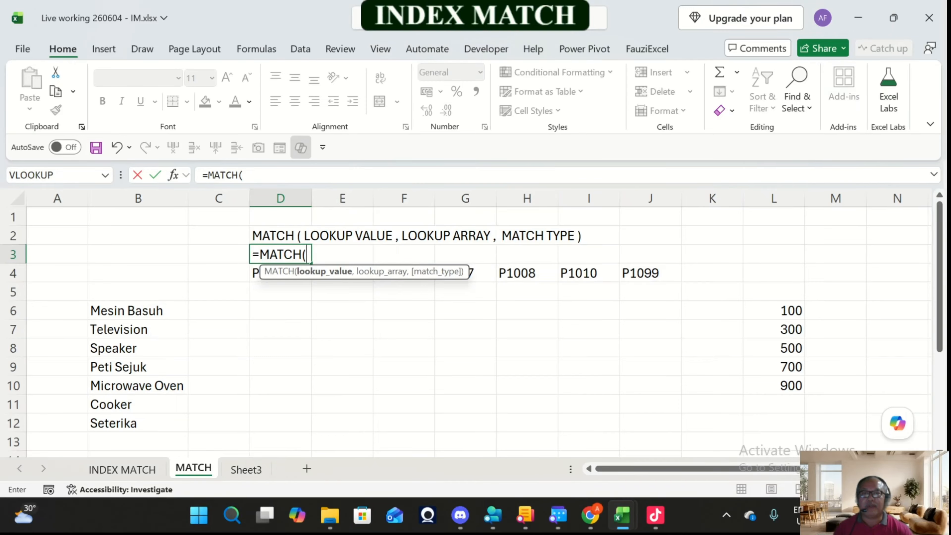
key(Escape)
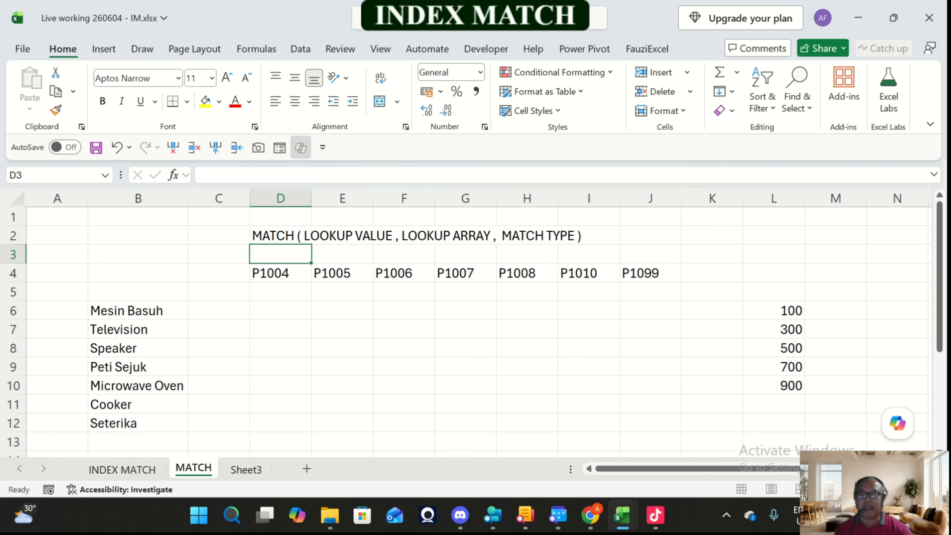
Step: Enter the note "Hasilnya ialah Nombor" in cell J2, beside the MATCH syntax text
click(652, 242)
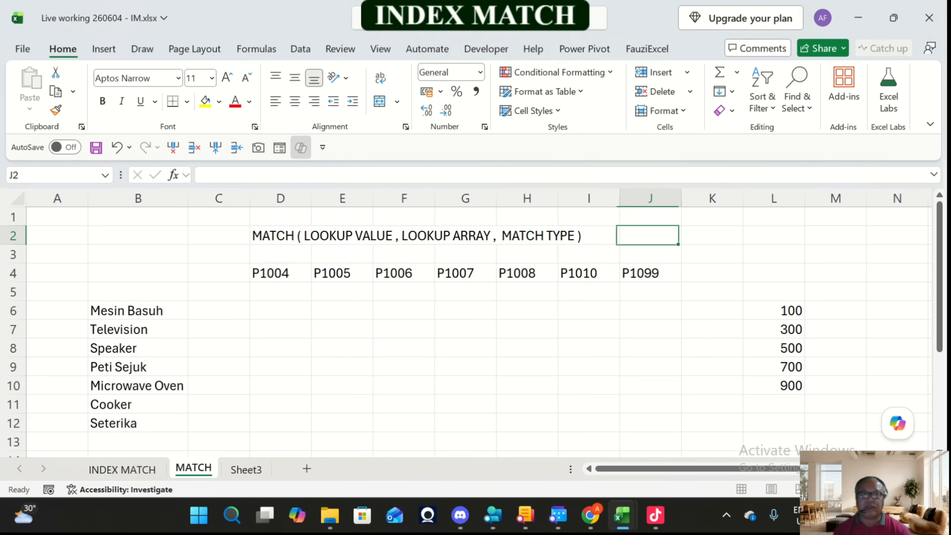
text(HA)
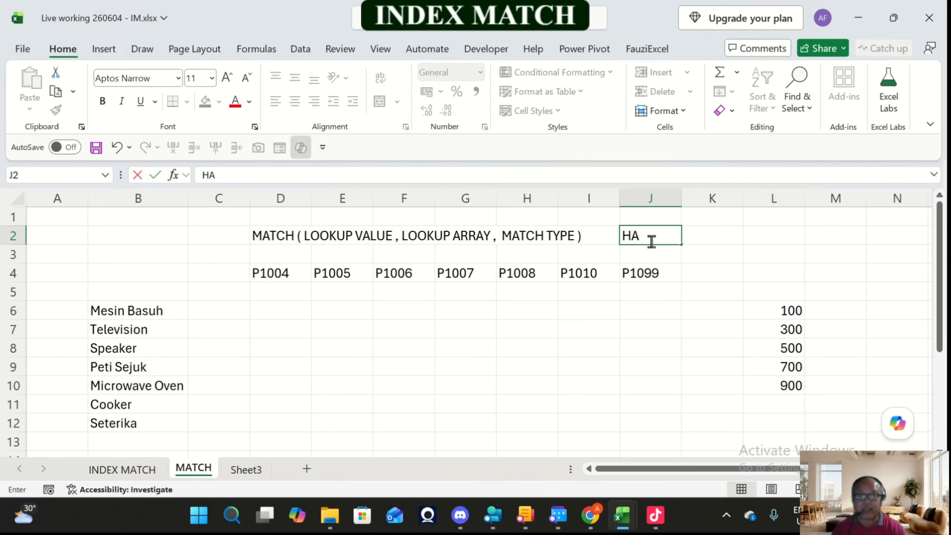
key(BackSpace)
key(BackSpace)
text(hASILN)
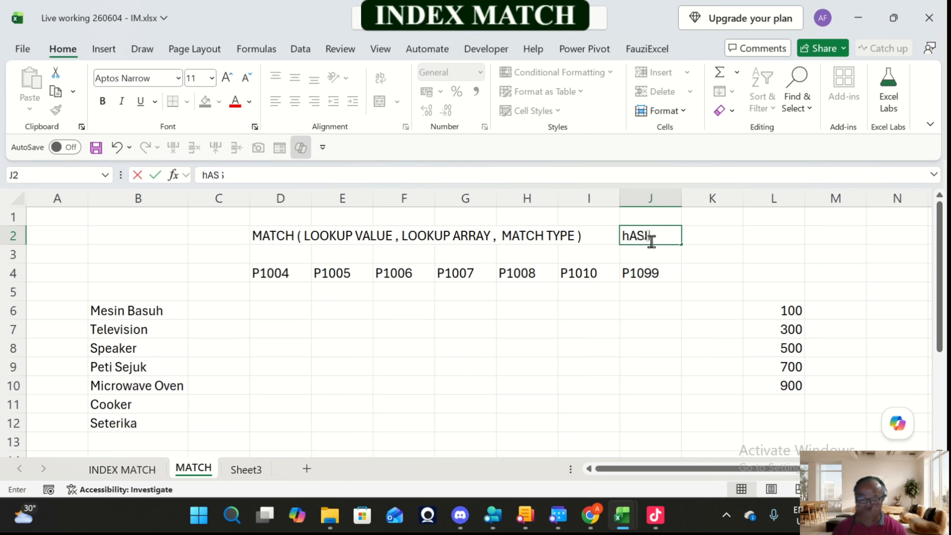
key(BackSpace)
key(BackSpace)
key(BackSpace)
key(BackSpace)
key(BackSpace)
key(BackSpace)
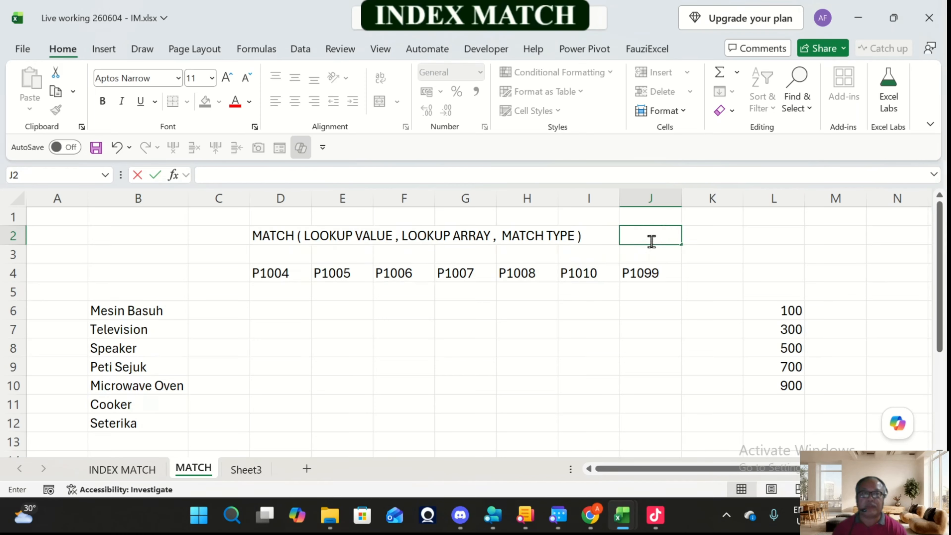
text(Hasil)
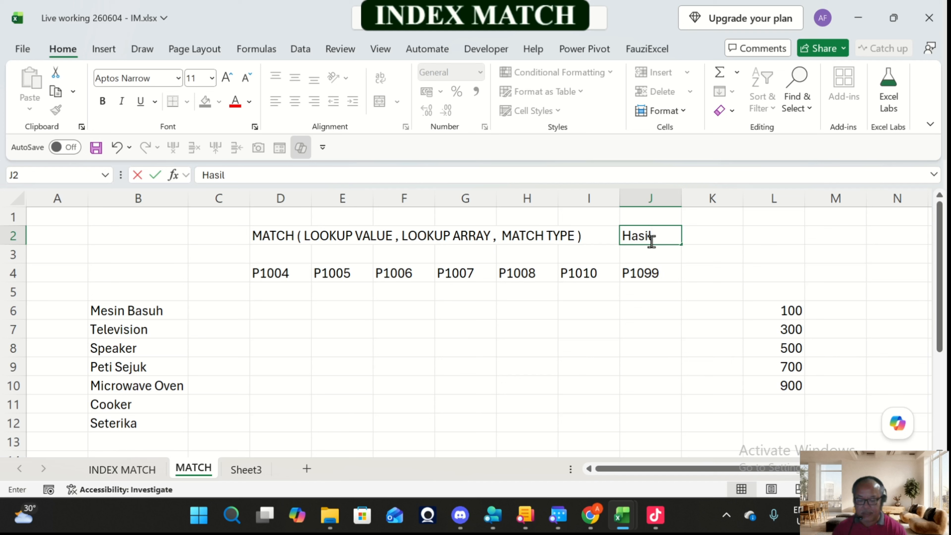
text(nya ialah)
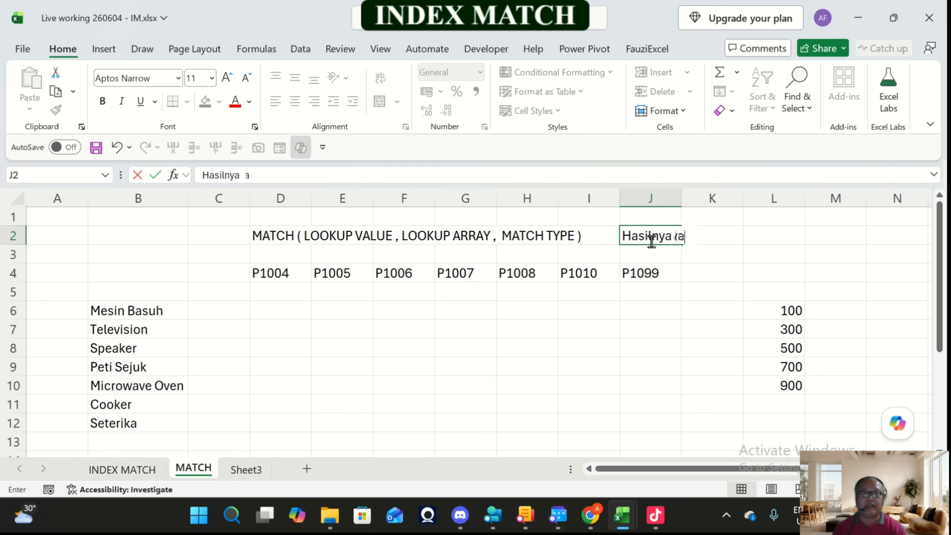
text( Nombor)
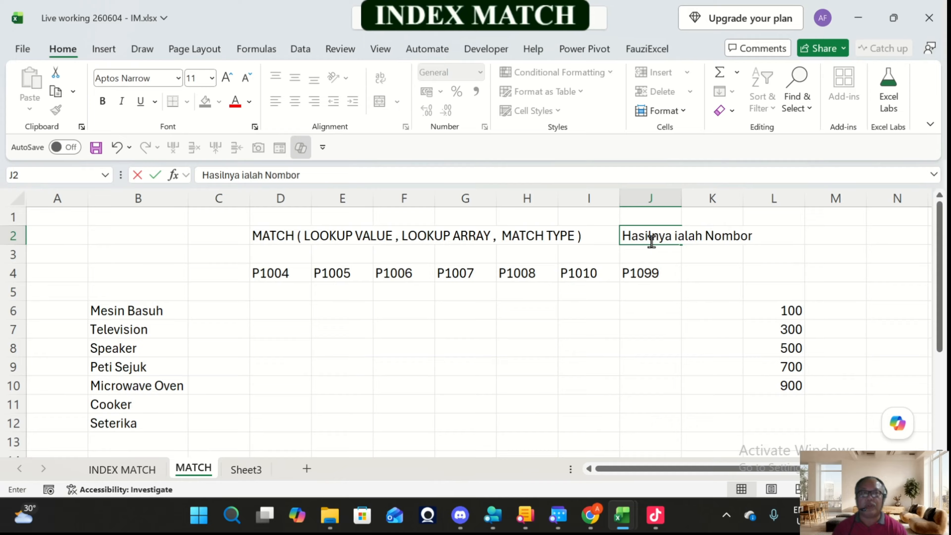
key(Return)
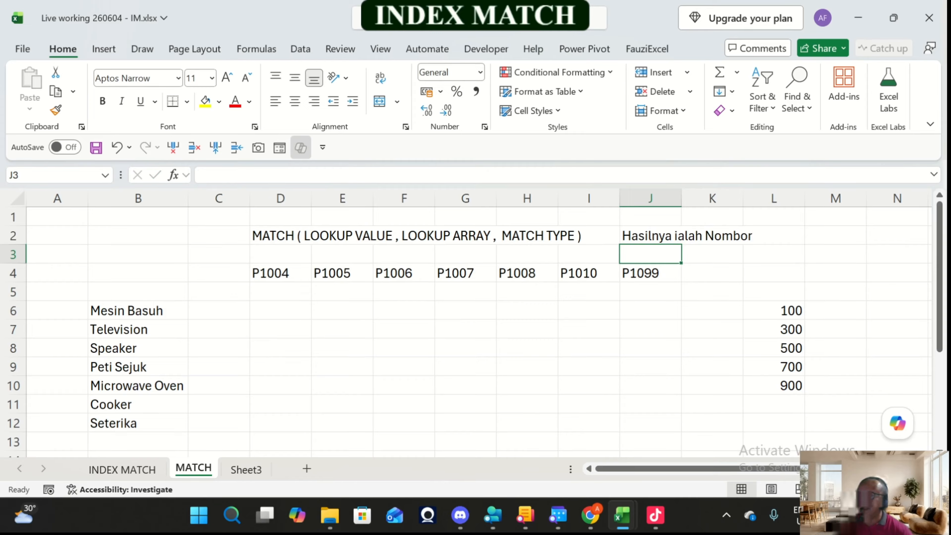
Step: Copy the product name Cooker from the list in column B into cell C5
drag(138, 310, 138, 423)
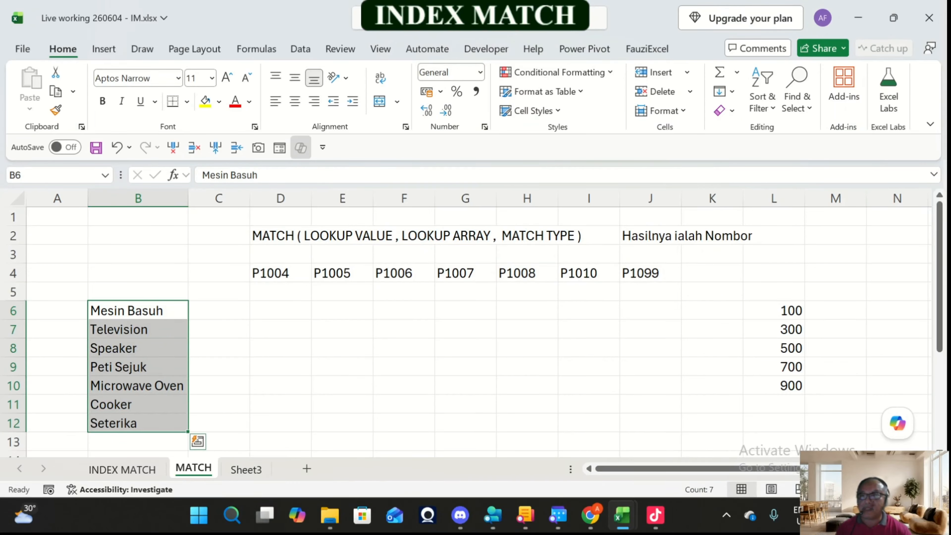
click(138, 405)
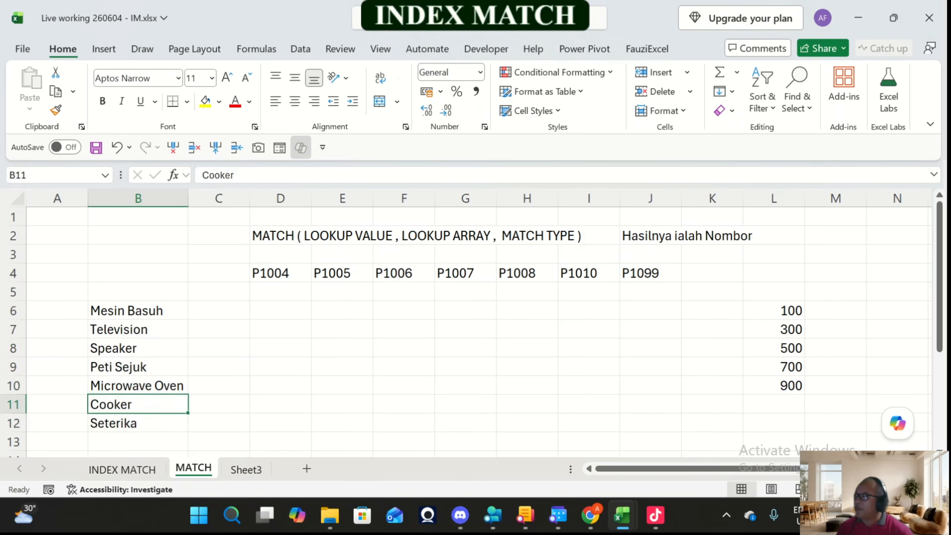
key(ctrl+c)
key(Escape)
key(ctrl+c)
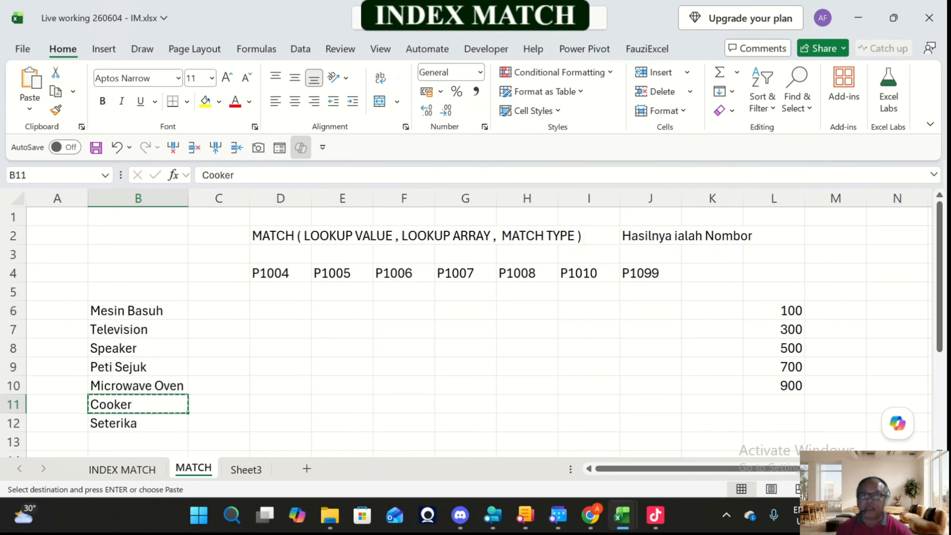
click(219, 291)
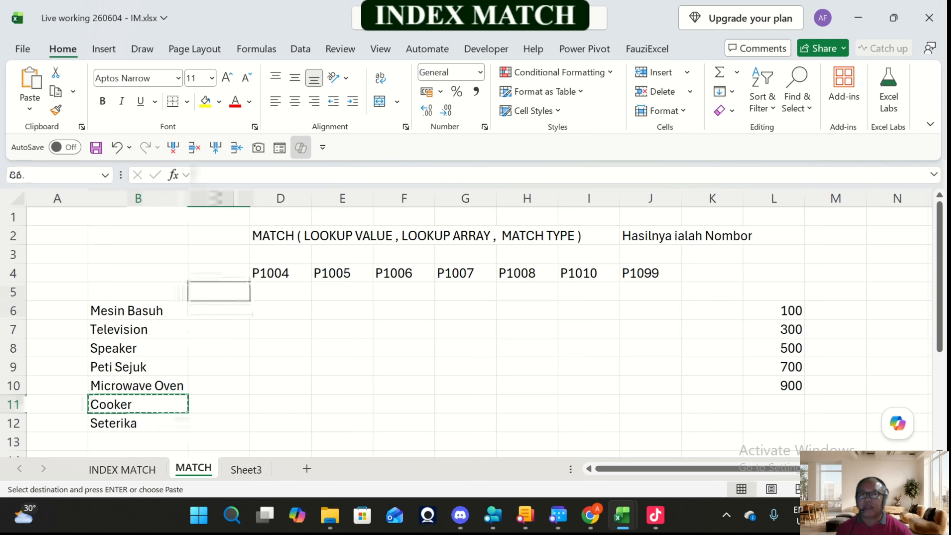
key(Return)
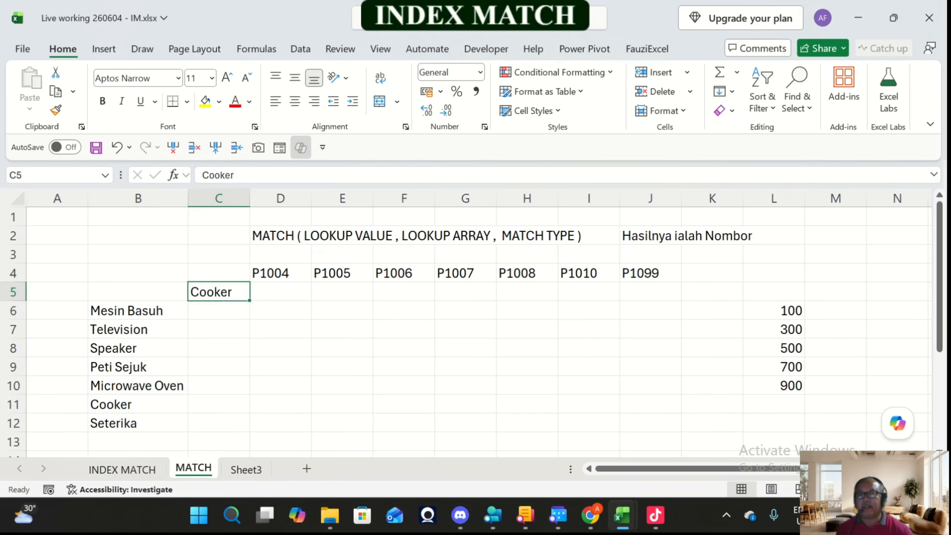
Step: Insert a blank column D beside the Cooker lookup cell, and adjust column C to slightly wider than the Cooker text
drag(250, 199, 310, 199)
click(232, 311)
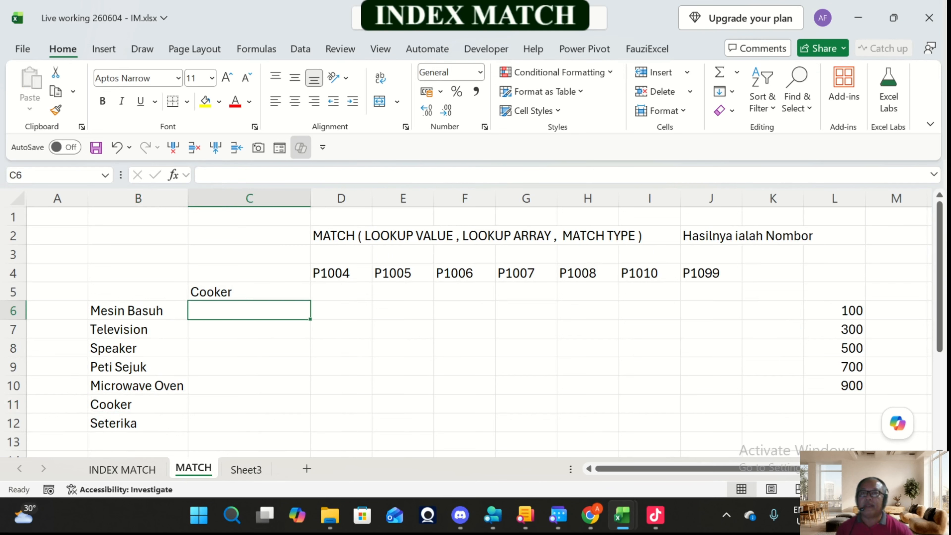
drag(127, 310, 128, 423)
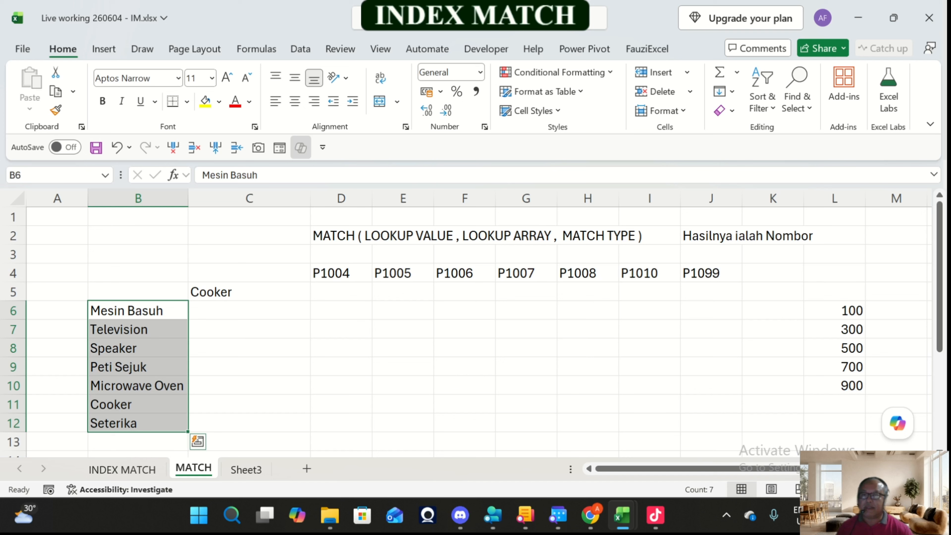
key(Right)
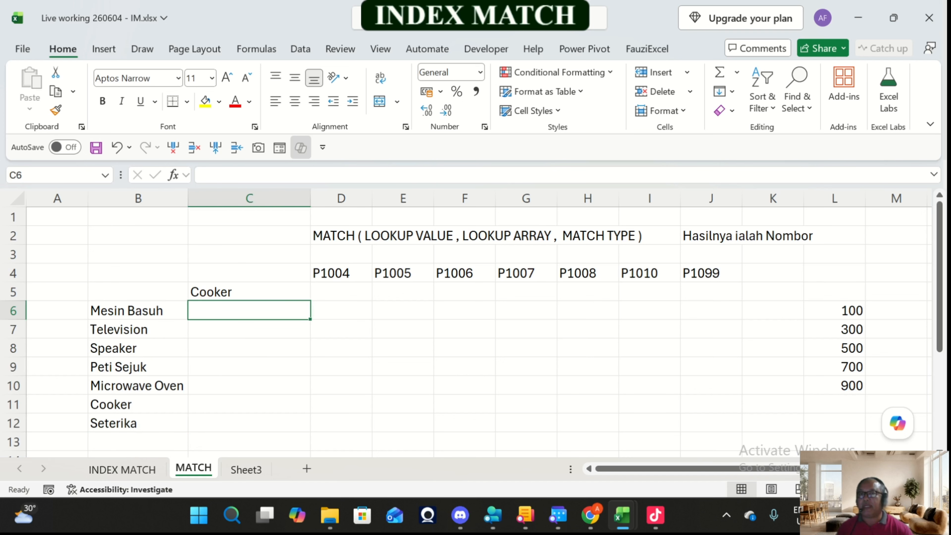
key(Up)
key(Right)
click(216, 151)
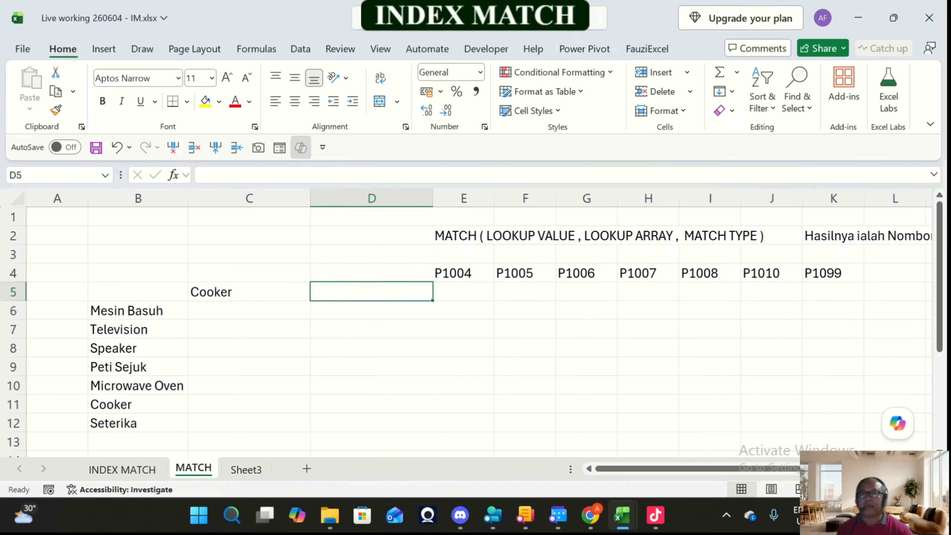
drag(310, 198, 261, 198)
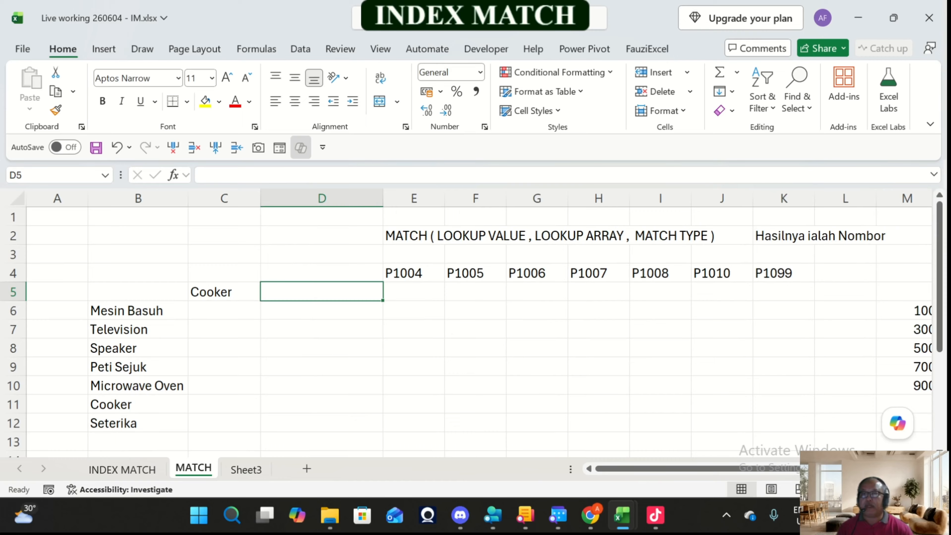
Step: Fill the product list B6:B12 with a light blue colour
click(223, 294)
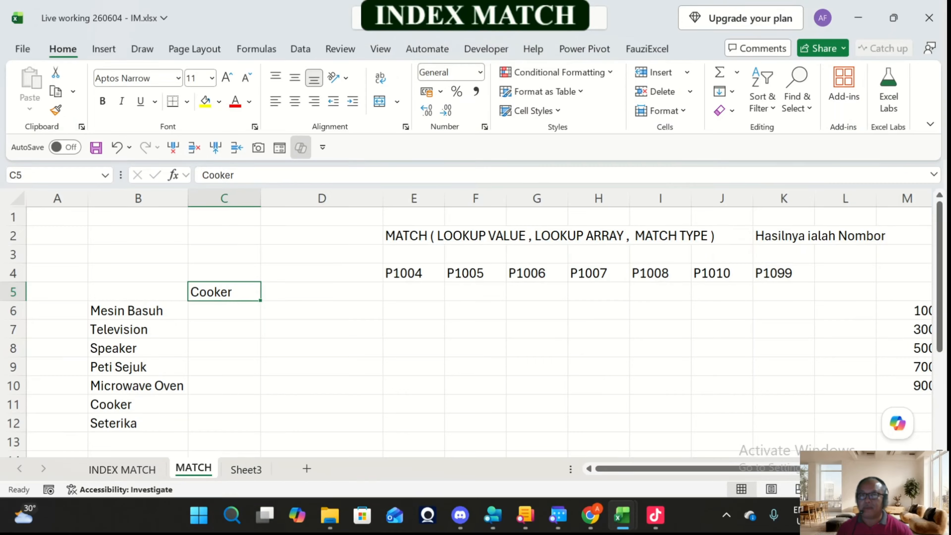
drag(128, 311, 134, 424)
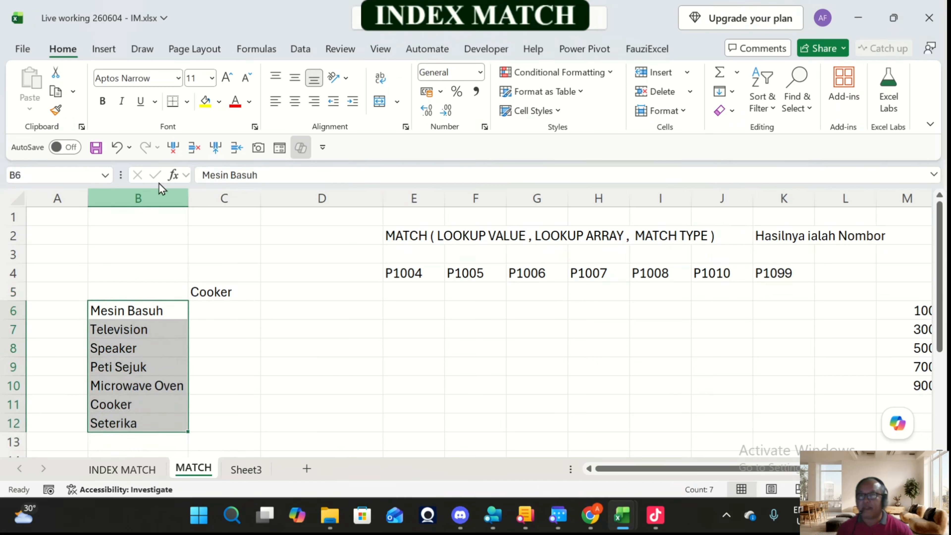
click(219, 101)
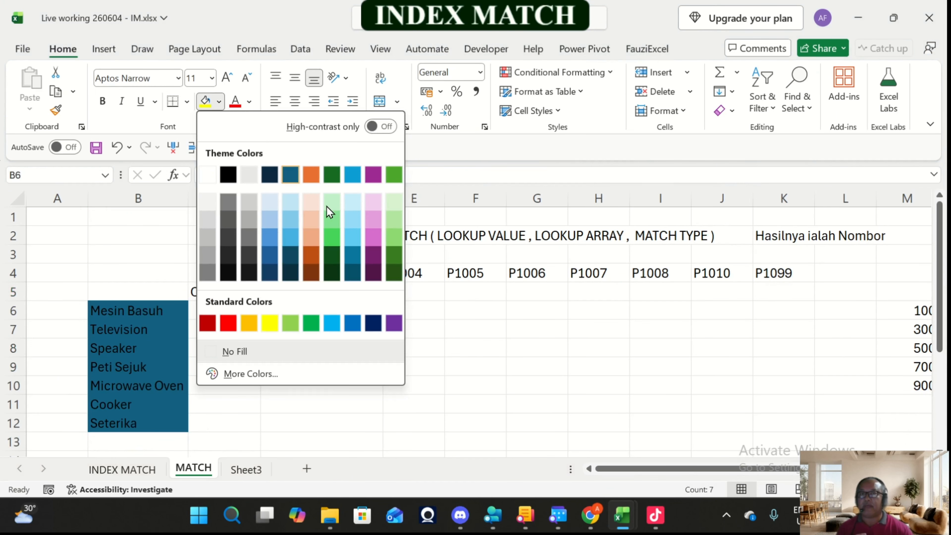
click(352, 202)
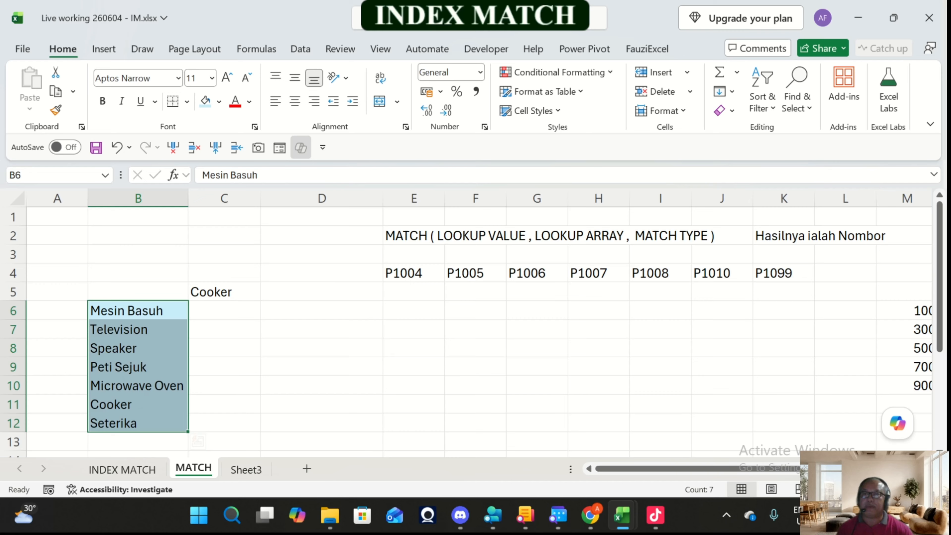
Step: Enter the label "Lookup value" in cell C4, above Cooker
click(224, 292)
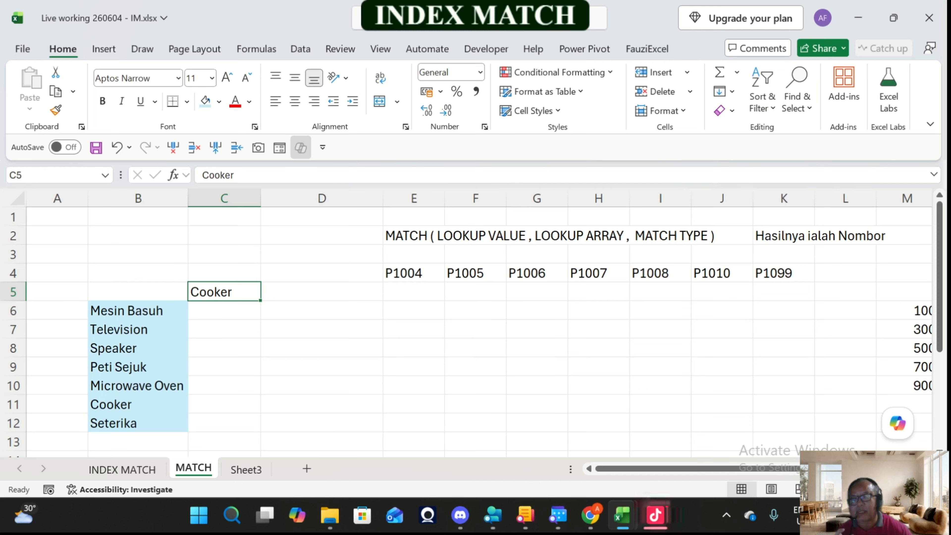
drag(138, 311, 137, 423)
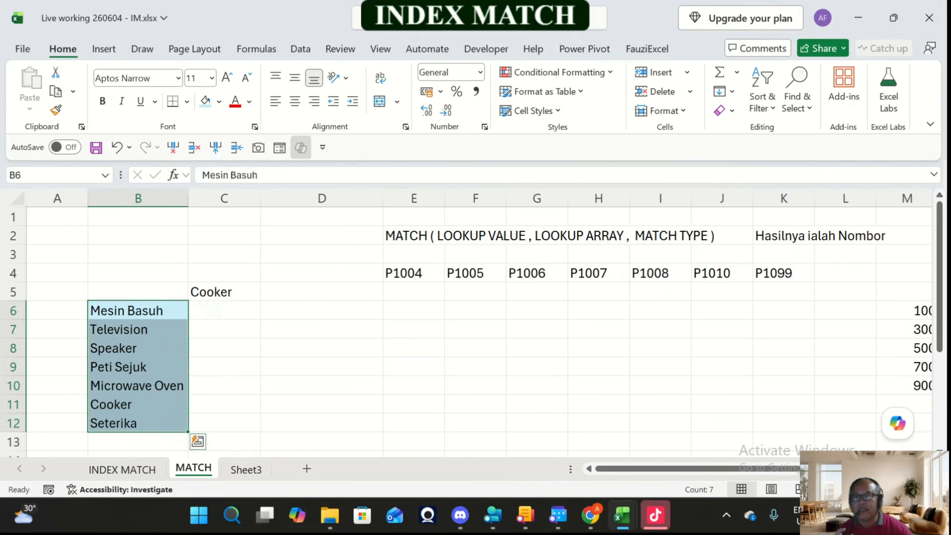
click(224, 273)
text(Loo)
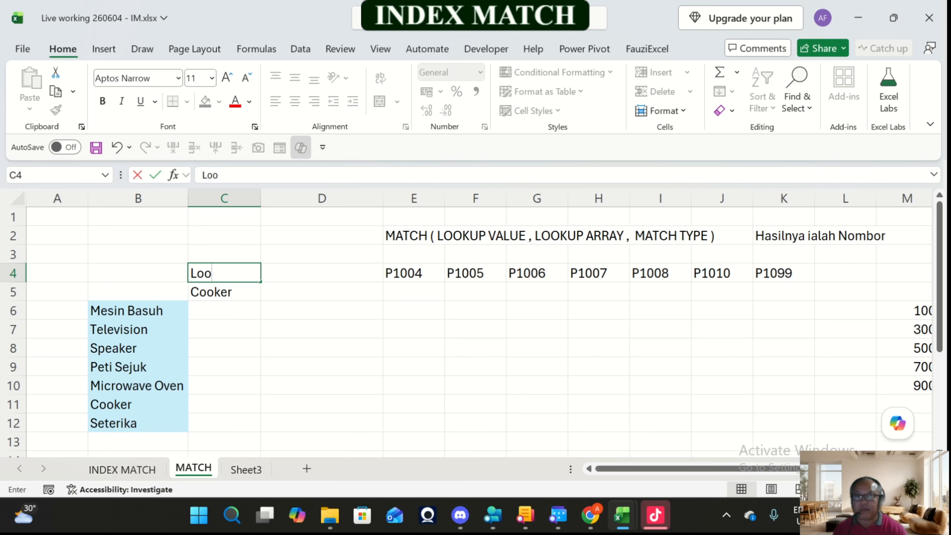
text(kup value)
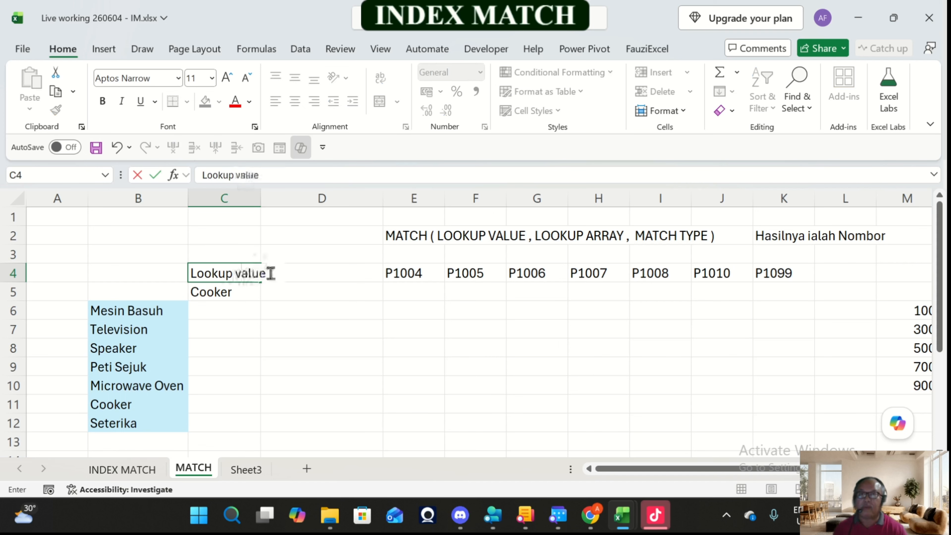
key(Return)
key(Up)
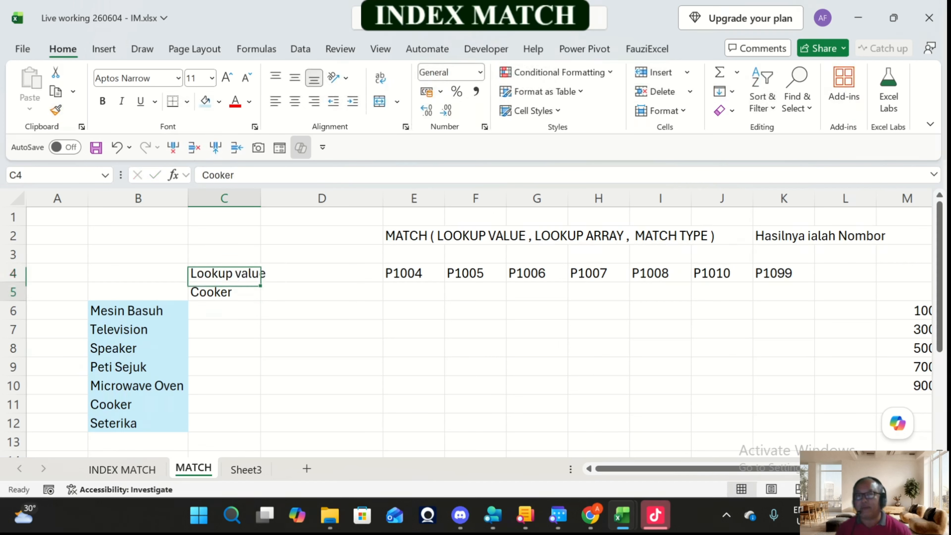
key(Down)
Step: Enter the label "Lookup array" in cell B14, below the product list
drag(138, 310, 138, 423)
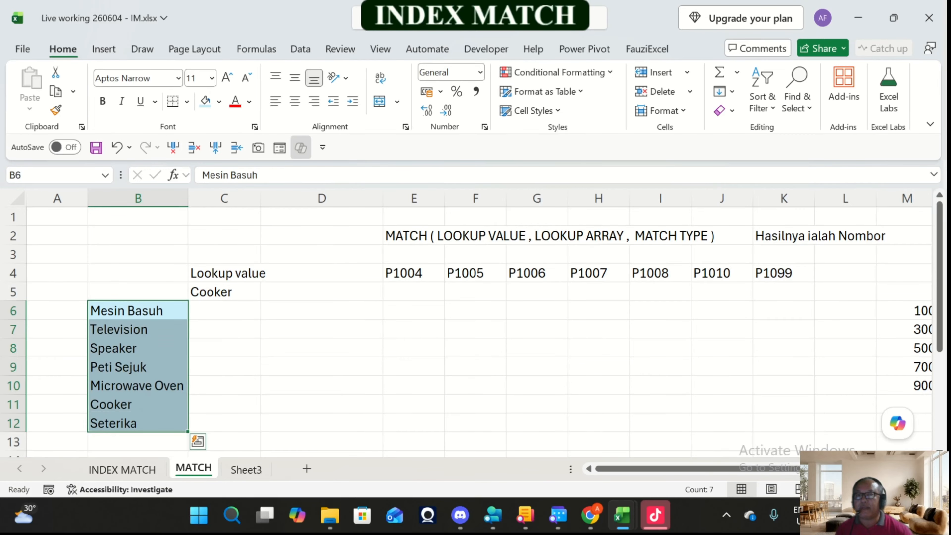
click(138, 442)
scroll(137, 442, down, 1)
key(Up)
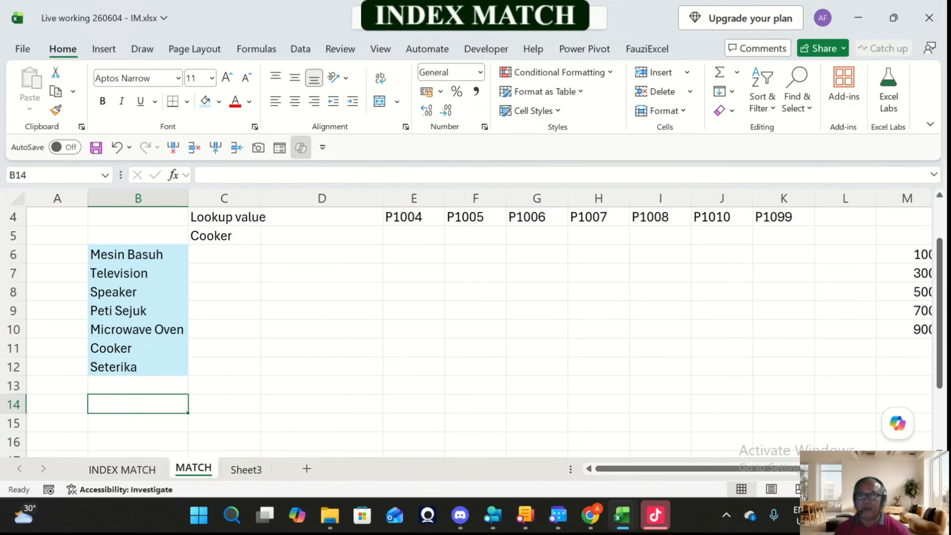
text(Look)
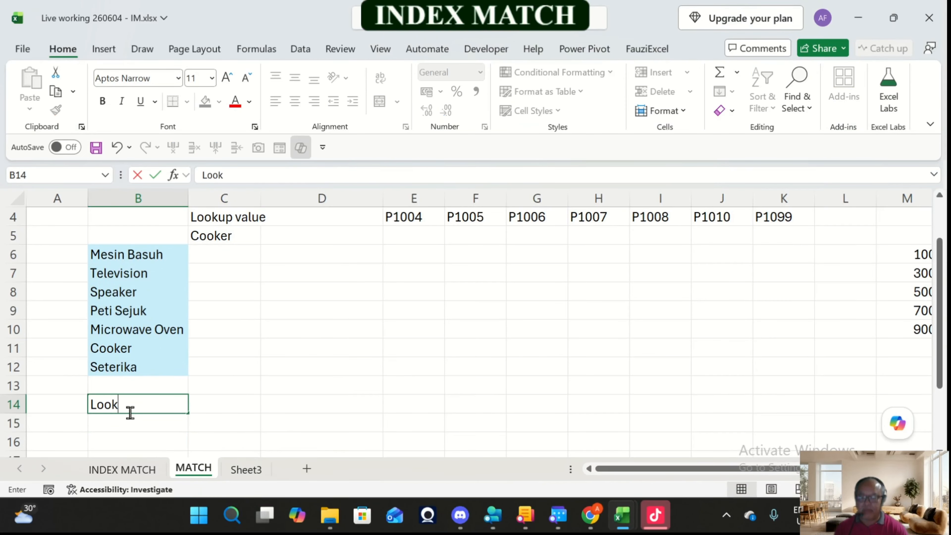
text(up array)
key(Return)
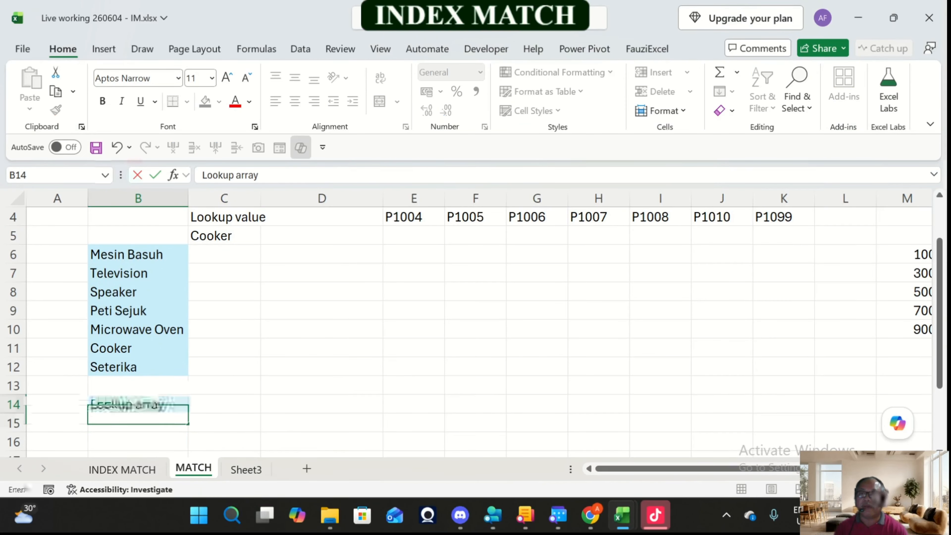
scroll(476, 330, up, 1)
scroll(476, 330, down, 2)
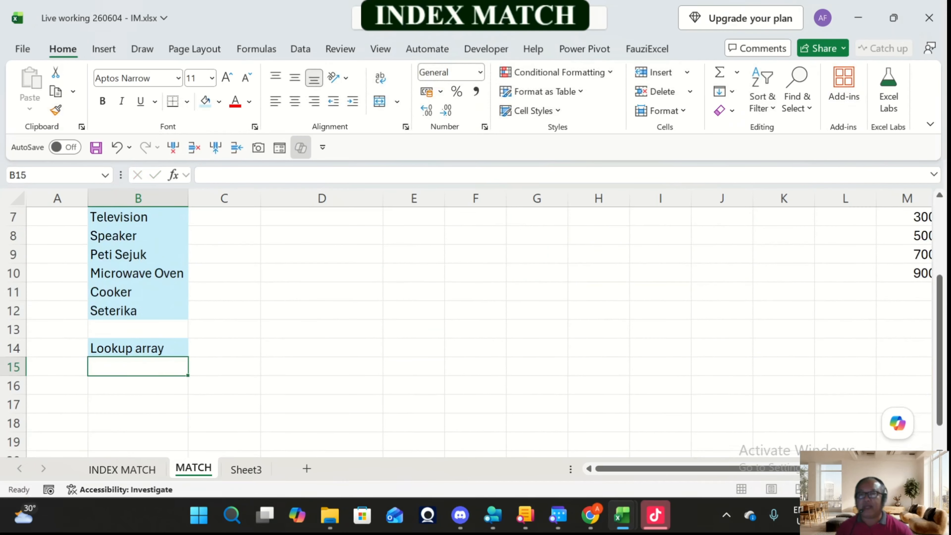
Step: Copy the "Lookup array" label from B14 into cell B4, above the product list
click(138, 348)
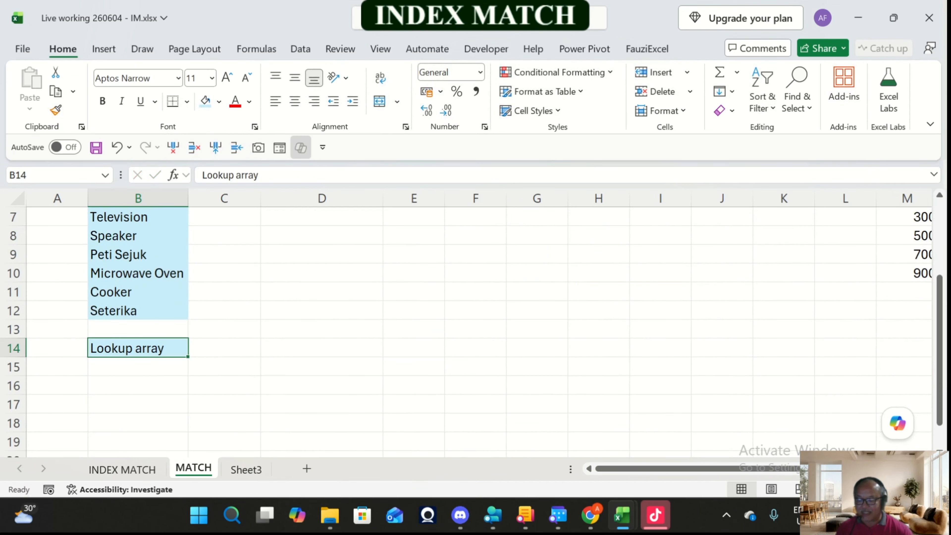
key(ctrl+c)
scroll(475, 329, up, 2)
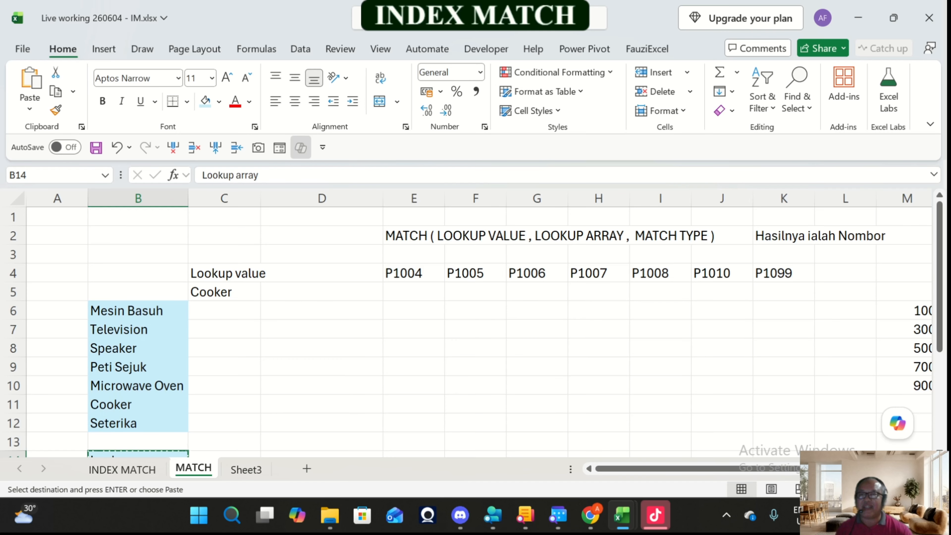
click(138, 273)
key(ctrl+v)
key(Down)
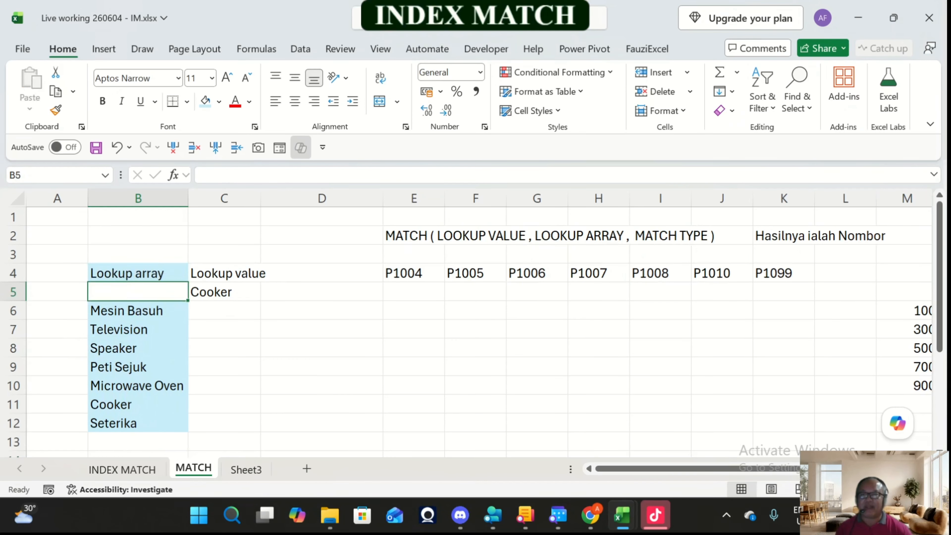
Step: Remove the fill colour from the "Lookup array" label in cell B4
key(Up)
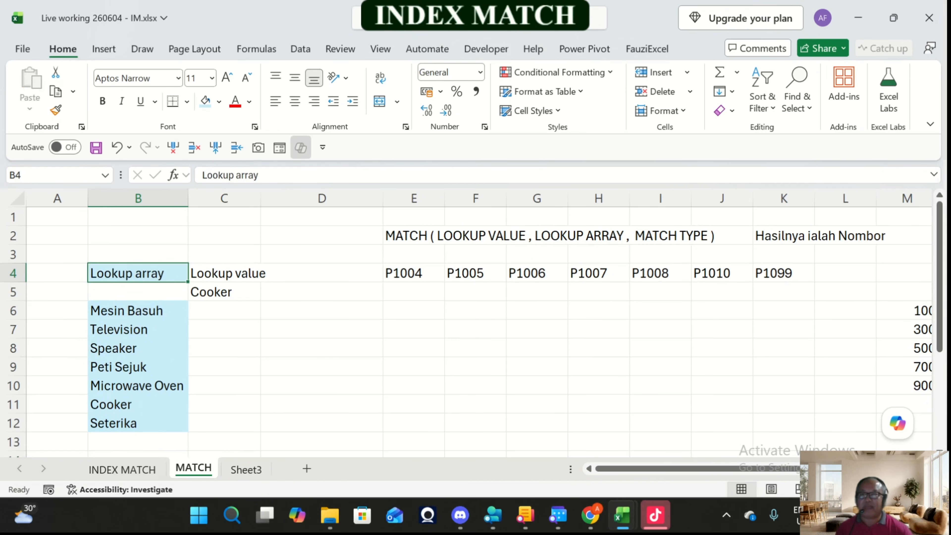
click(219, 102)
click(260, 358)
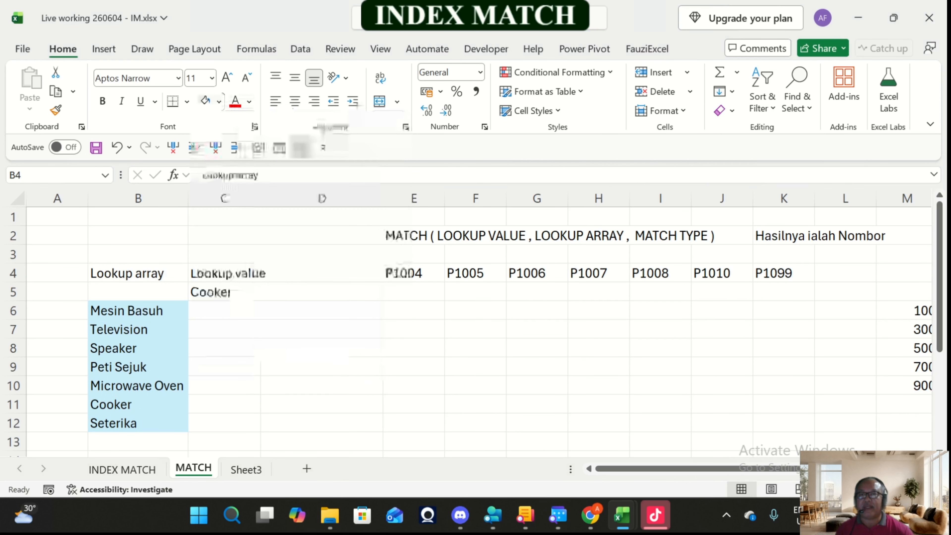
Step: Fill the lookup value cell C5 with a light orange colour
click(224, 292)
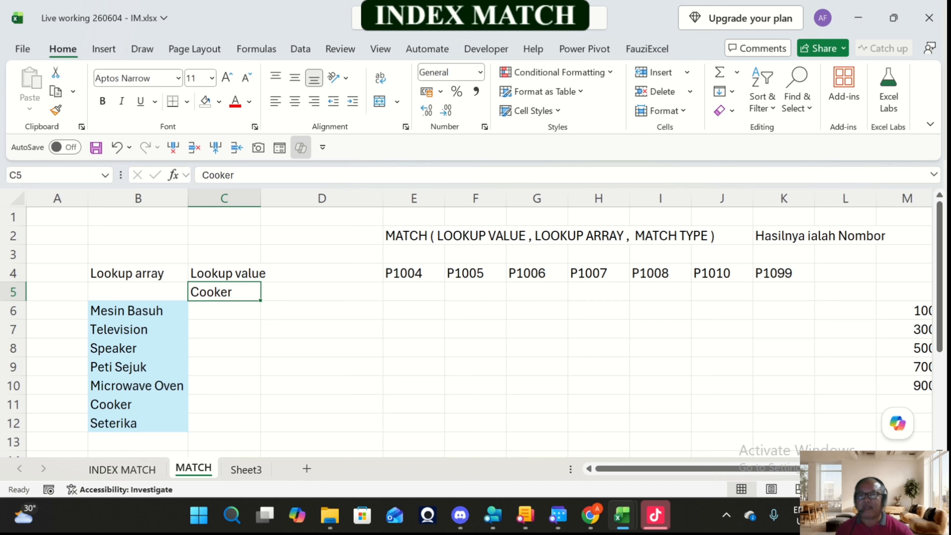
click(219, 101)
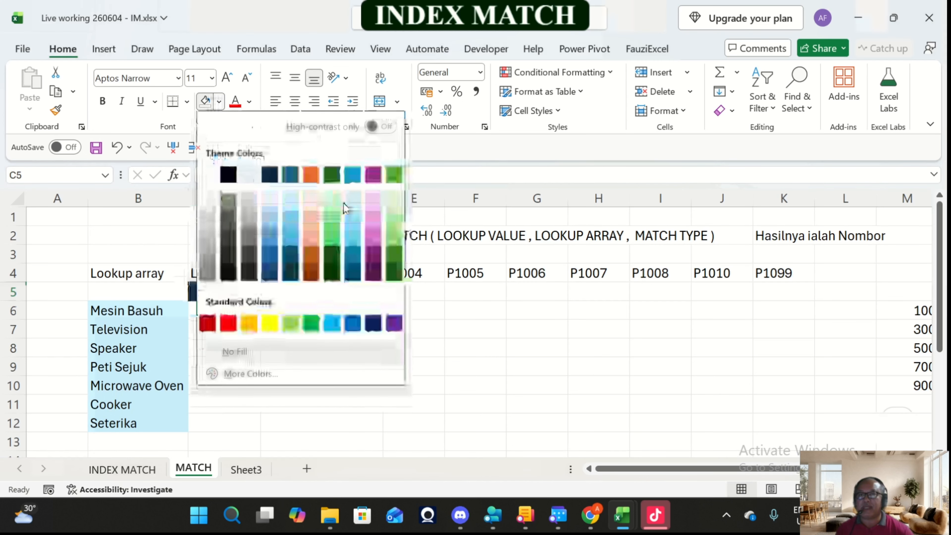
click(309, 224)
Step: Enter the formula =MATCH(C5,B6:B12,0) in cell D5, next to the lookup value, using exact match
key(Right)
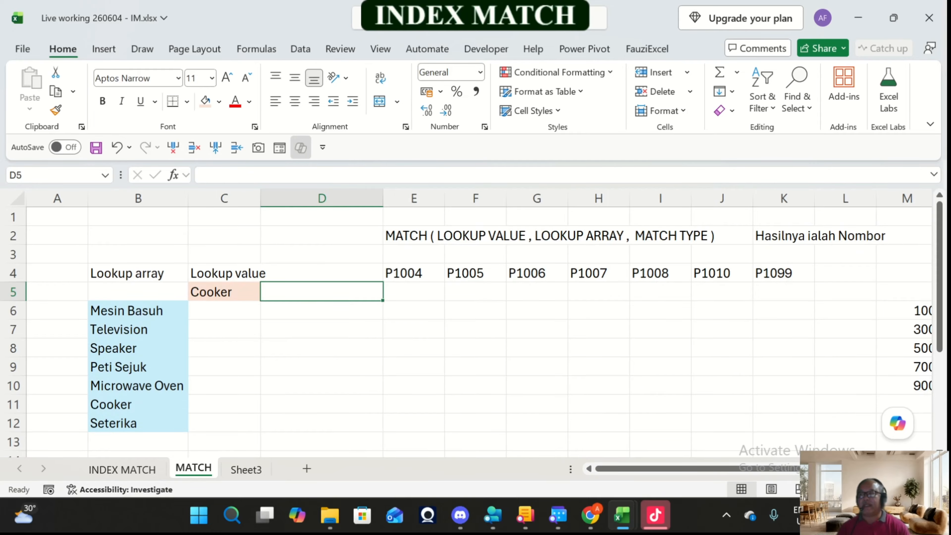
text(=mat)
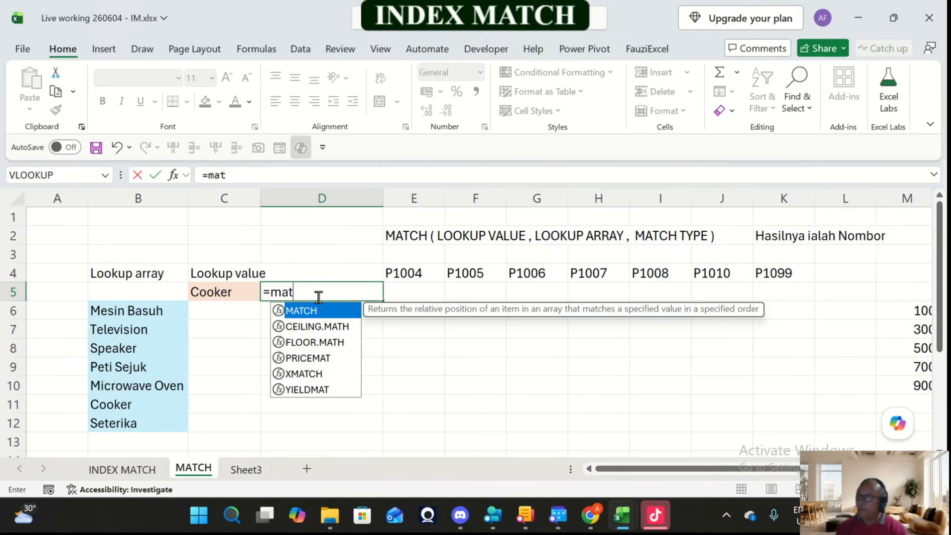
key(Tab)
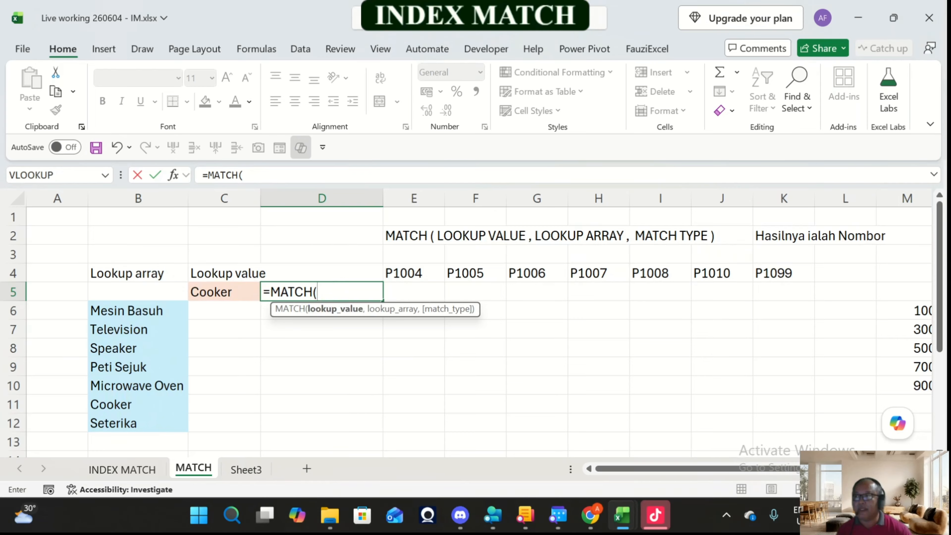
click(223, 292)
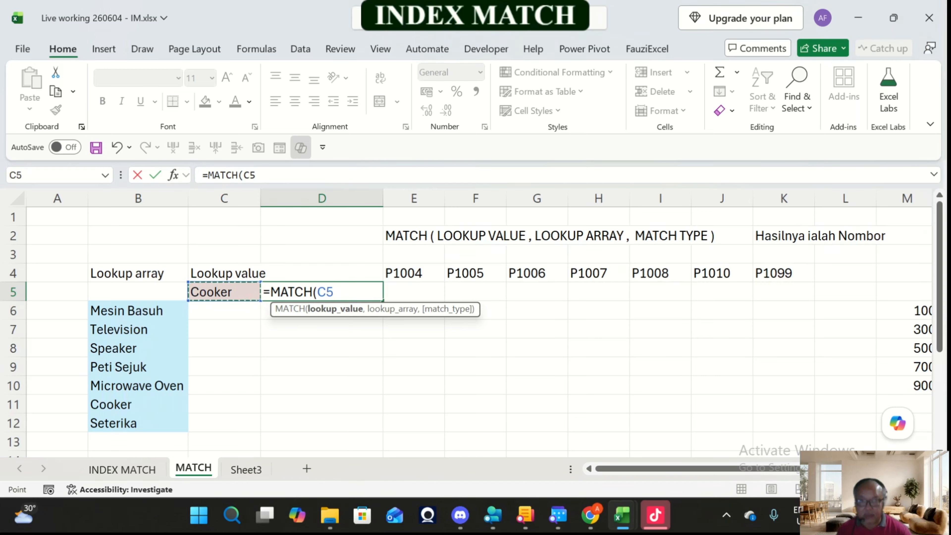
text(,)
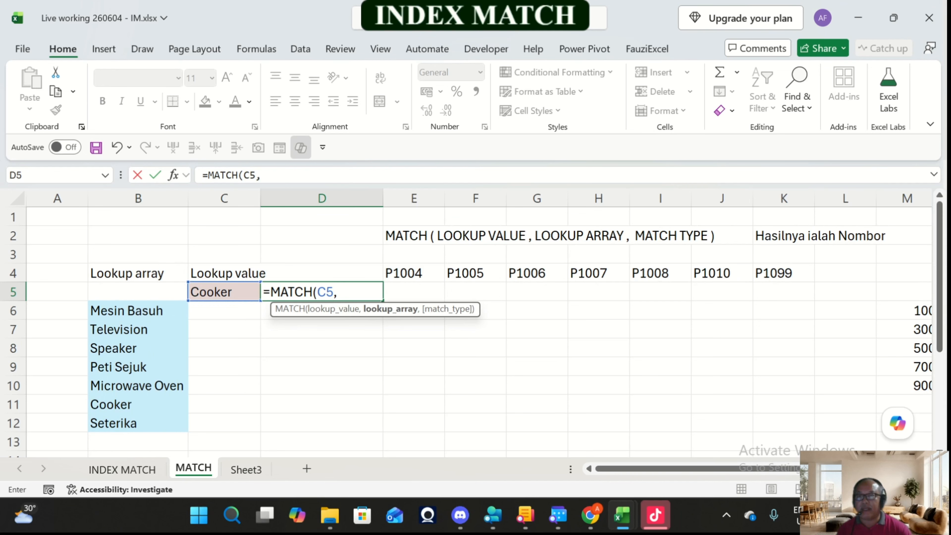
drag(128, 310, 182, 425)
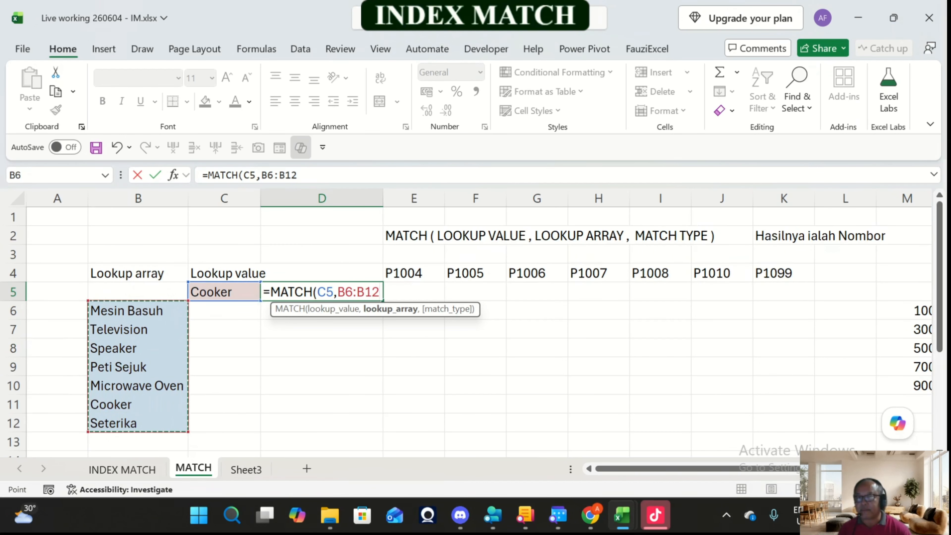
text(,)
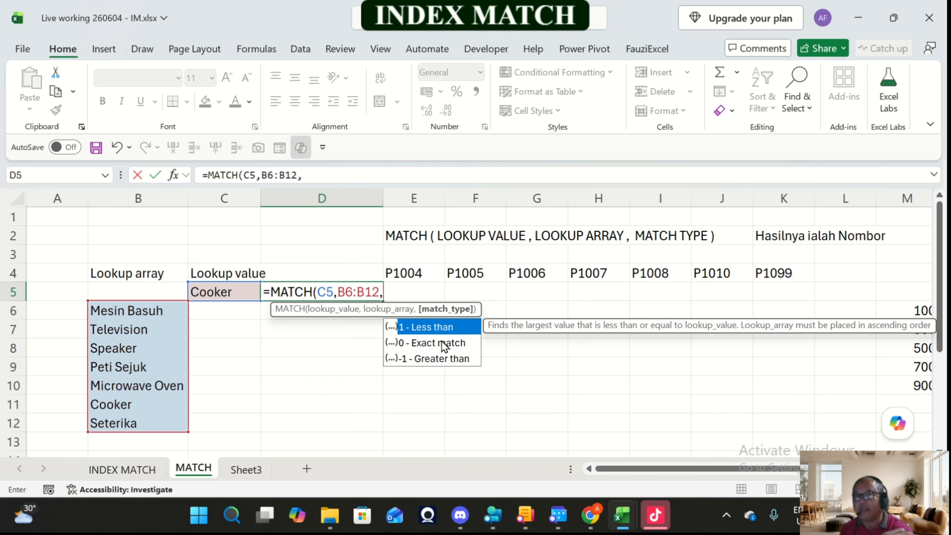
text(0)
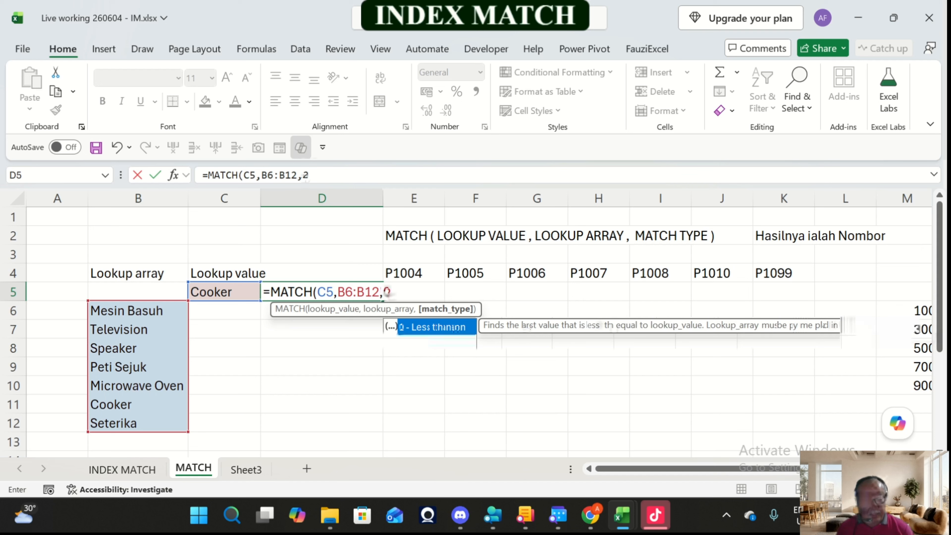
text())
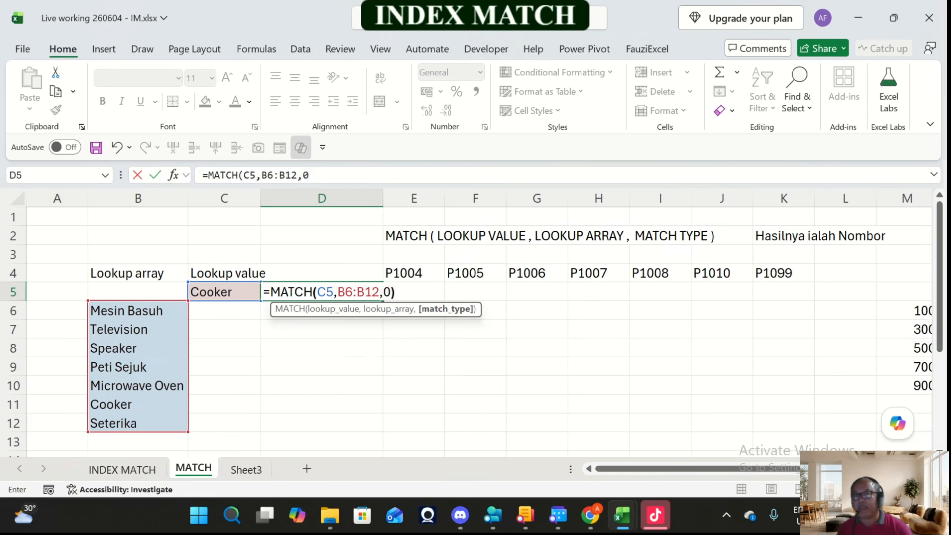
key(Return)
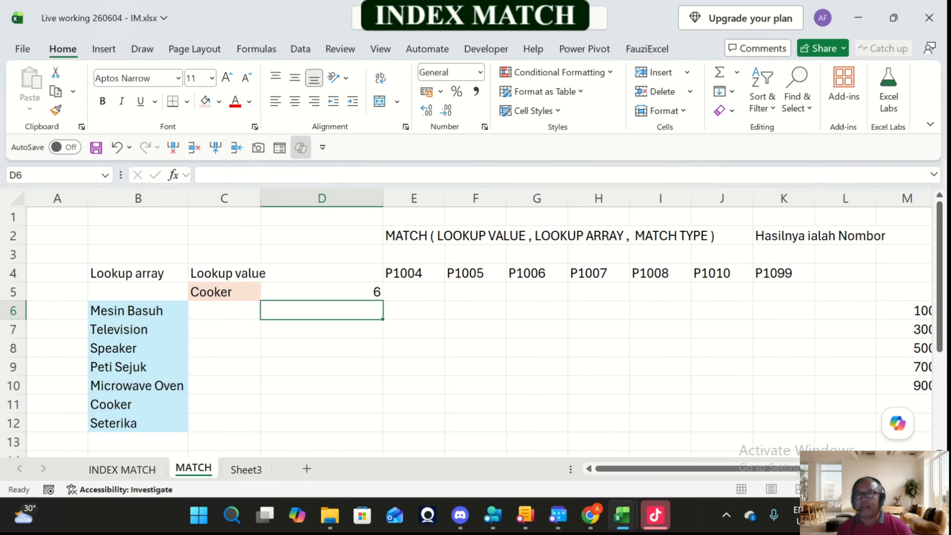
Step: Widen column C to fit the "Lookup value" label and narrow the formula column D
key(Up)
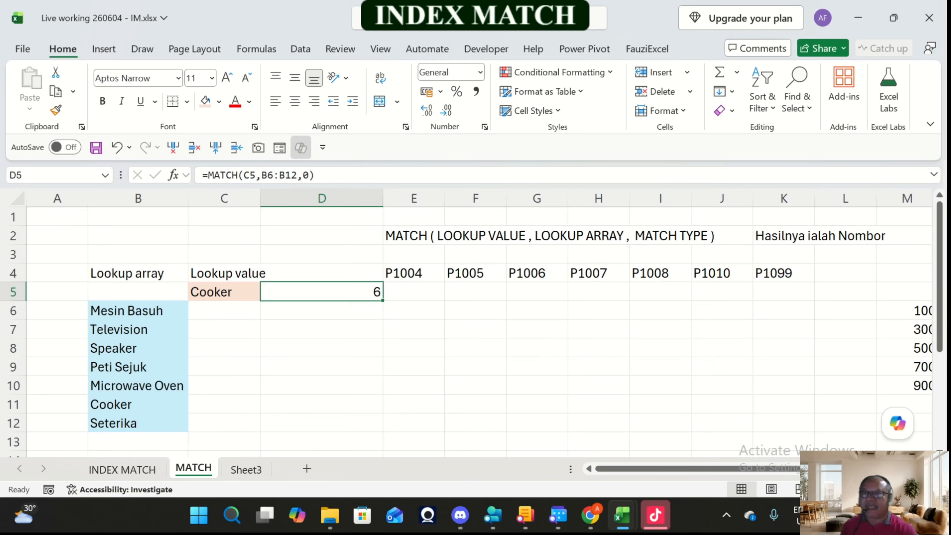
drag(260, 198, 281, 197)
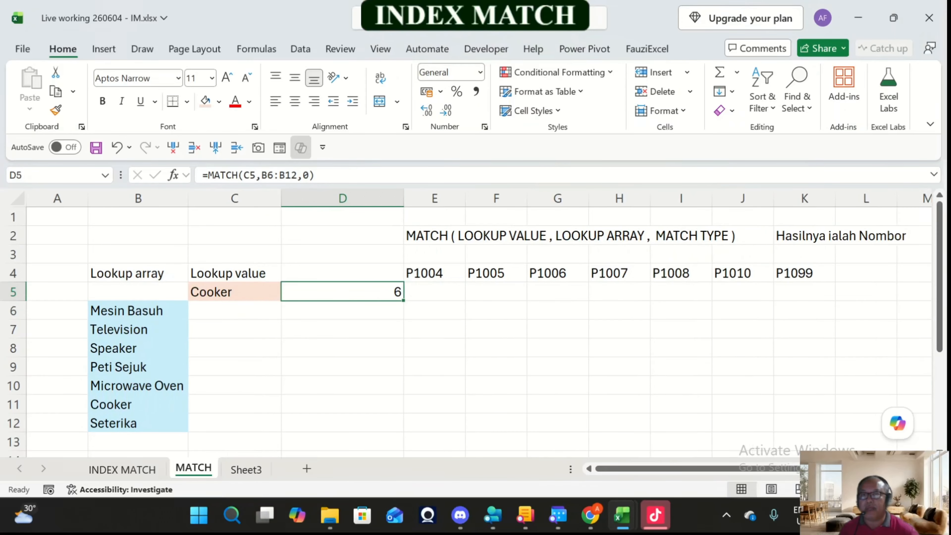
drag(404, 197, 336, 197)
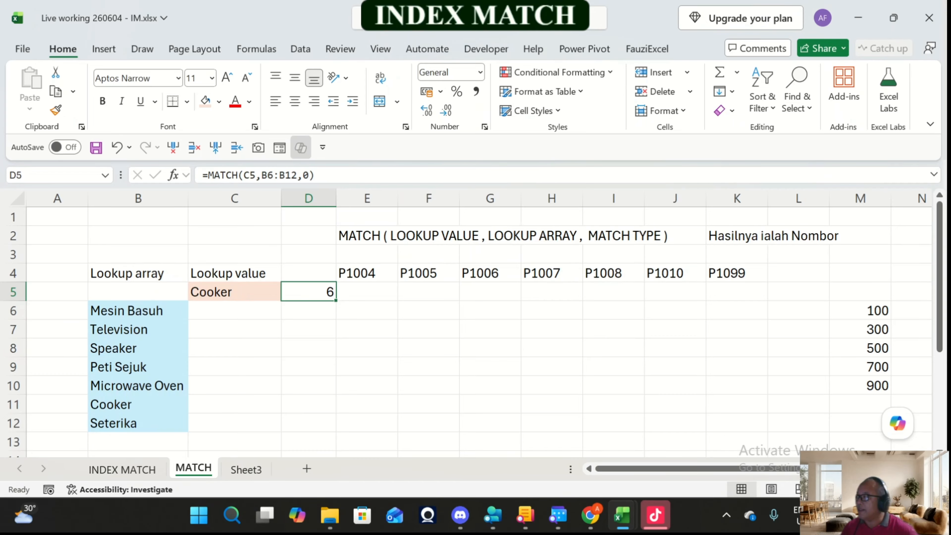
Step: Count down the product list from Mesin Basuh to Cooker and compare its position with the MATCH result in D5
click(138, 311)
key(Down)
key(Down)
key(Down)
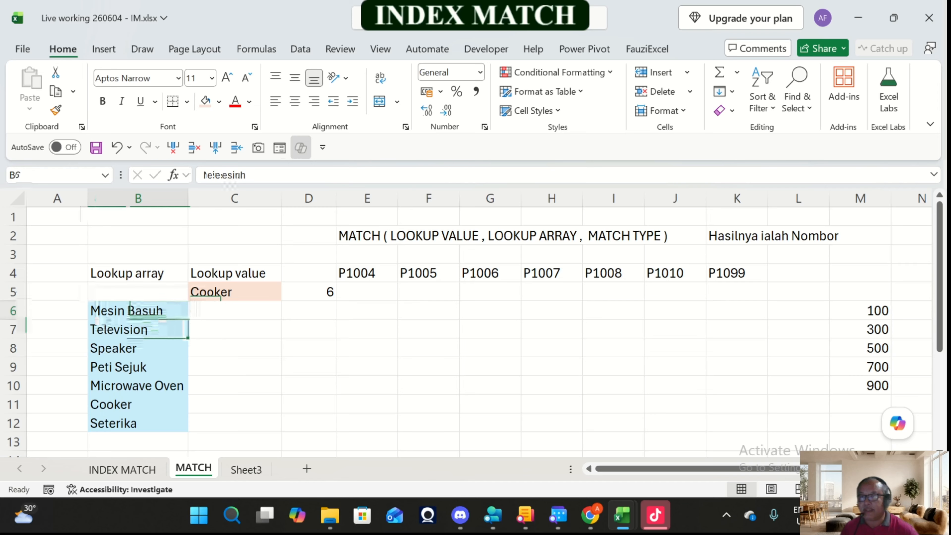
key(Down)
key(Down)
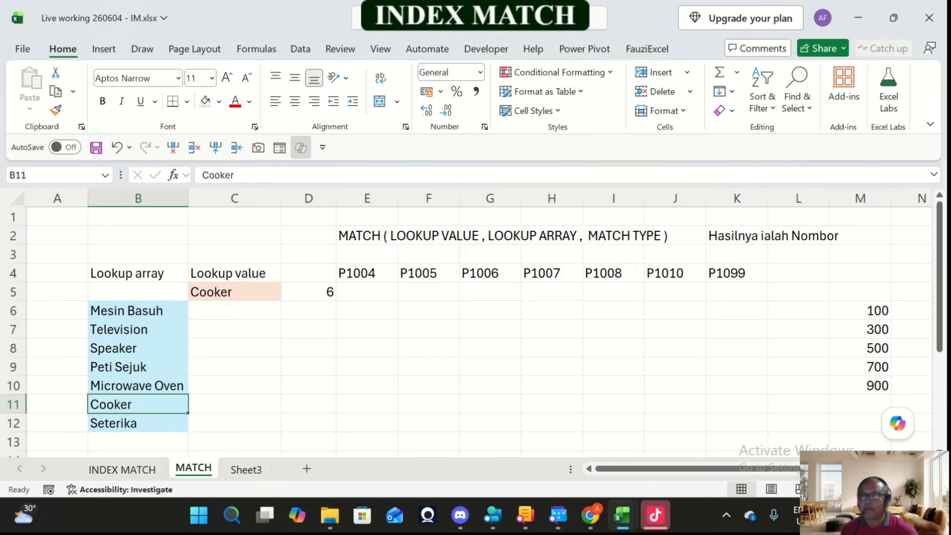
click(308, 291)
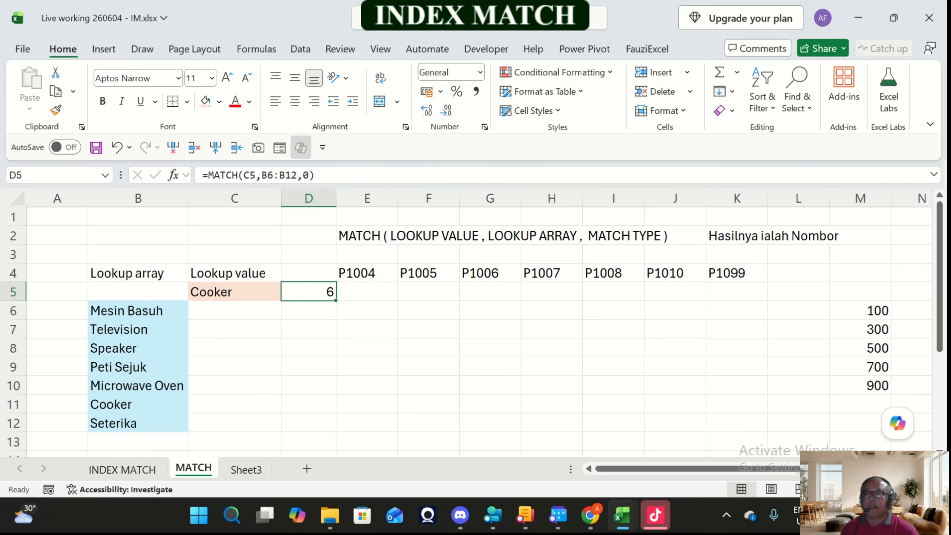
Step: Replace the lookup value in C5 with "Speaker" copied from B8, keeping the cell's orange fill
click(138, 348)
key(ctrl+c)
click(217, 291)
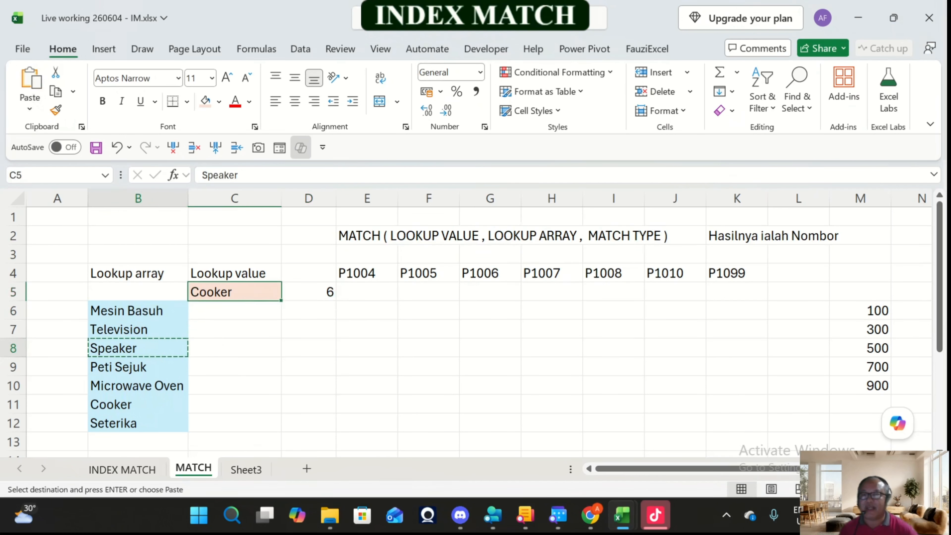
right_click(217, 291)
click(271, 110)
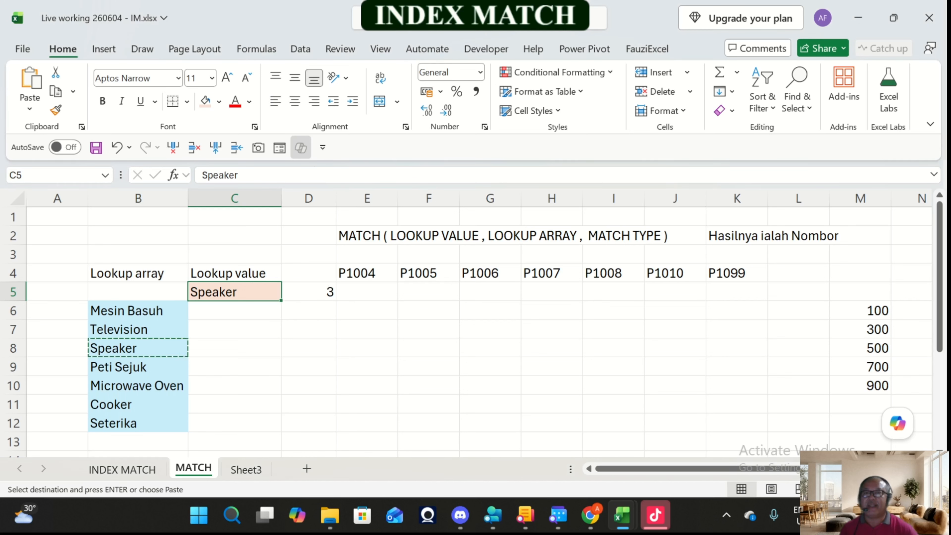
key(Escape)
Step: Review the Speaker entry in the product list, the lookup value in C5 and the lookup array B6:B12
click(138, 348)
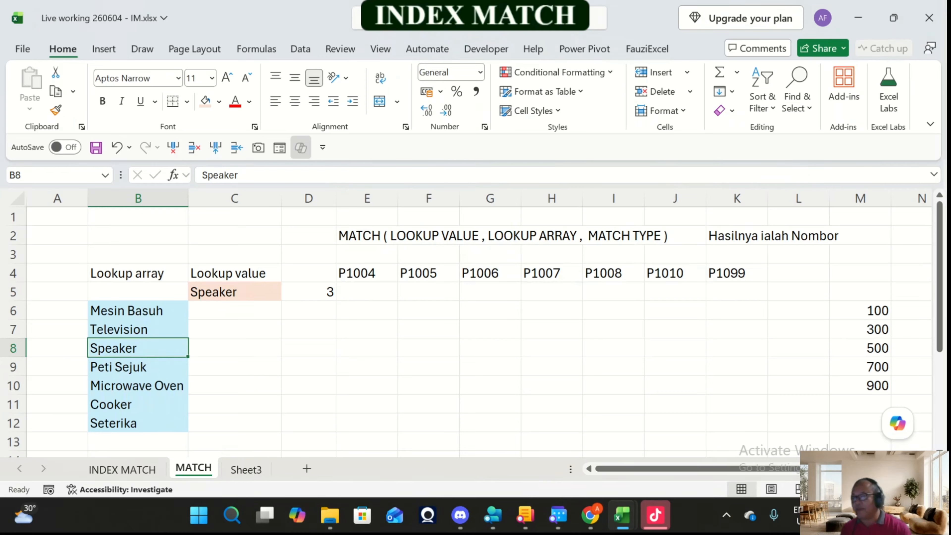
click(235, 273)
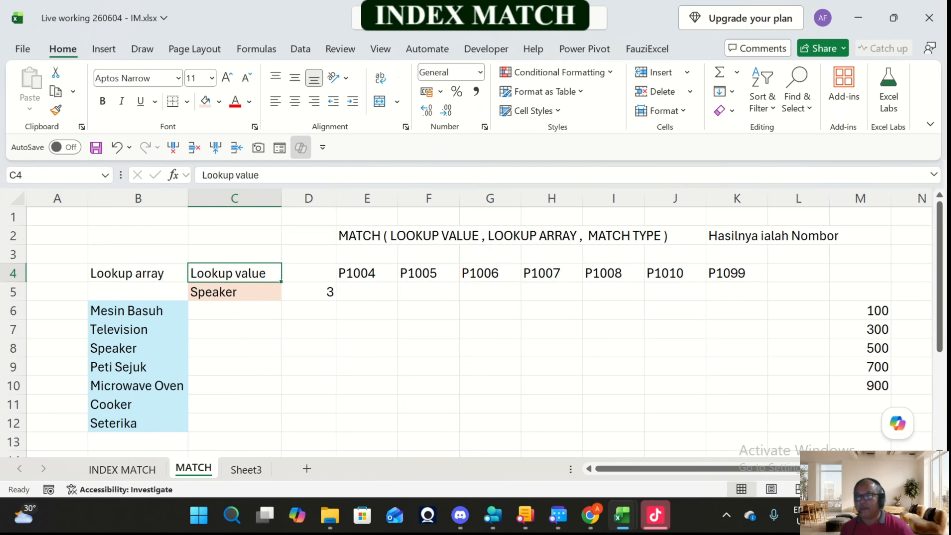
click(234, 291)
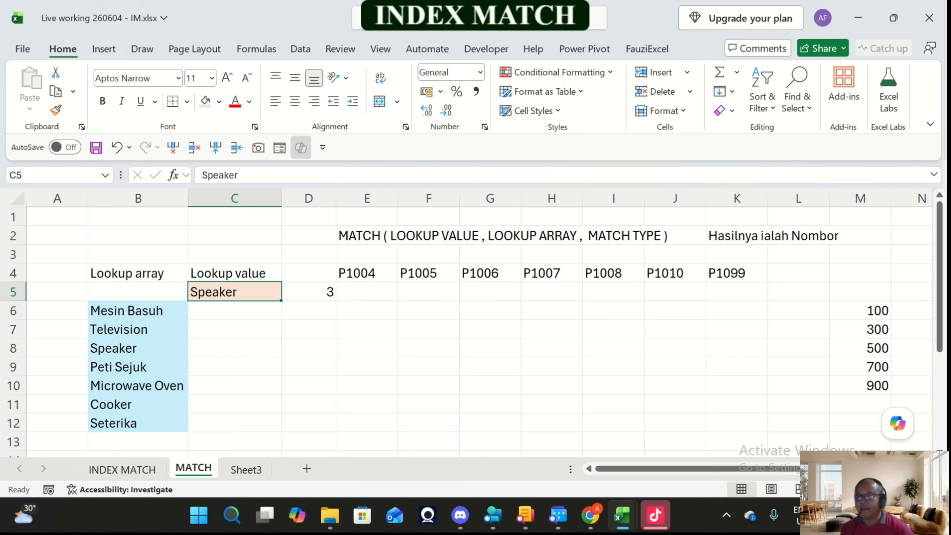
drag(137, 311, 138, 423)
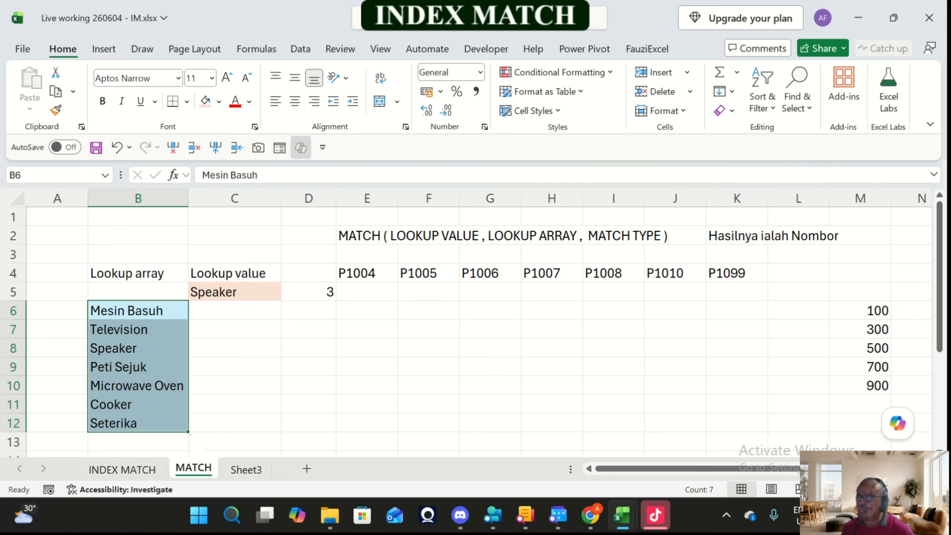
Step: Choose "0 - Exact match" again as the match type of the MATCH formula in D5
click(308, 292)
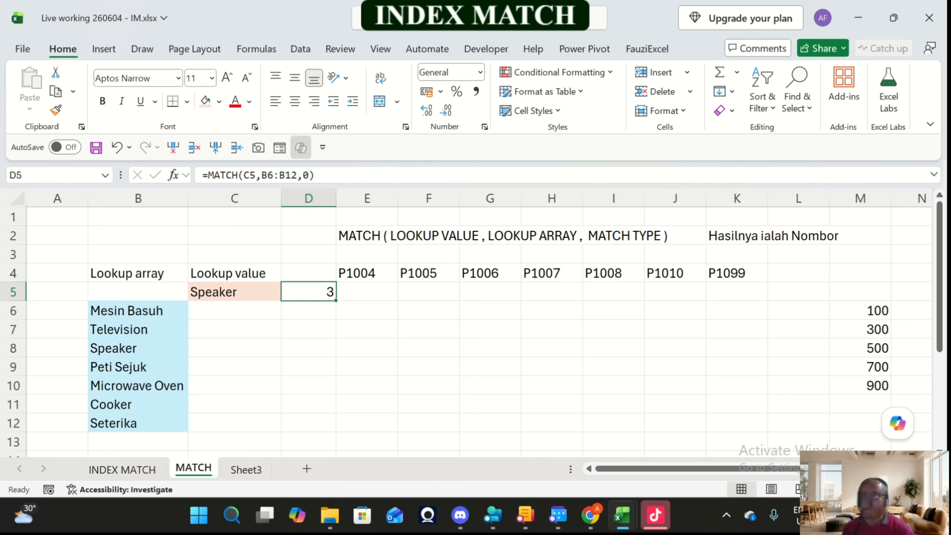
key(F2)
key(Left)
key(BackSpace)
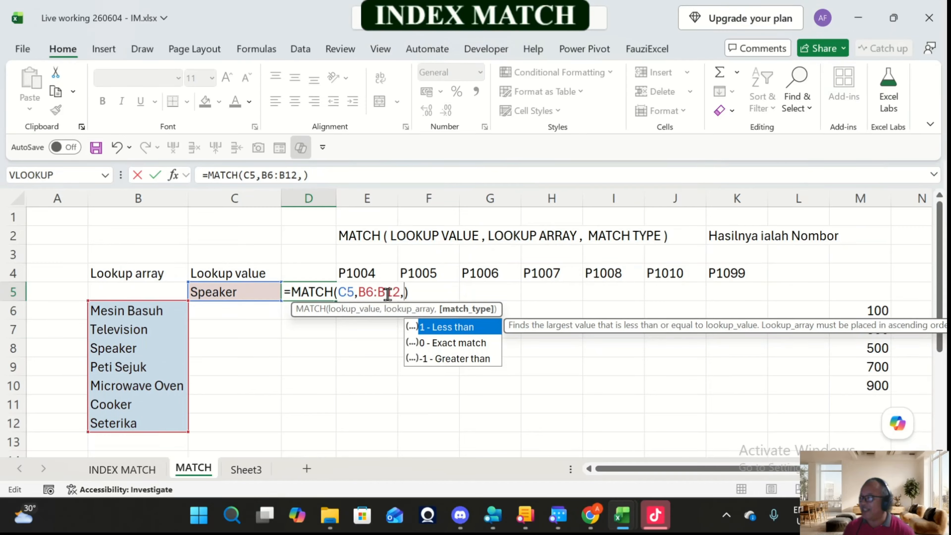
key(Down)
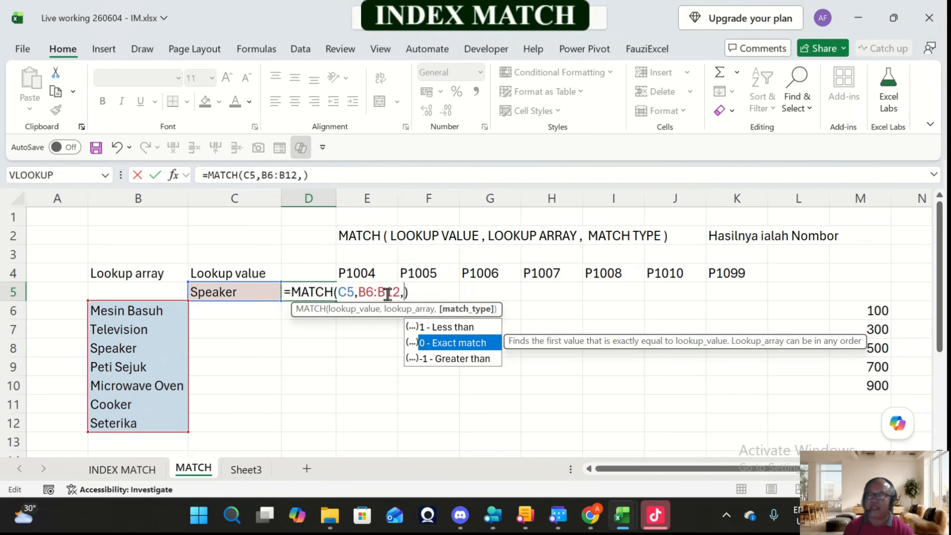
key(Tab)
key(Return)
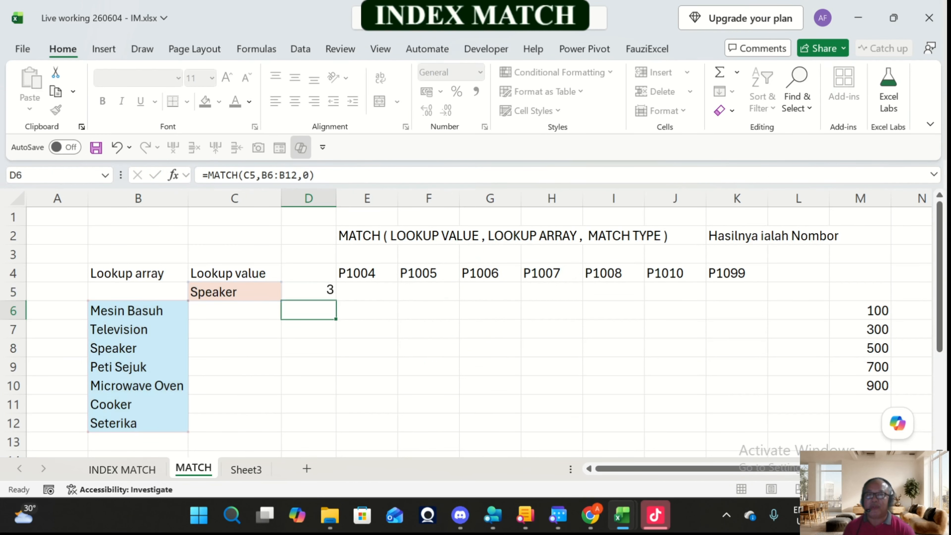
key(Up)
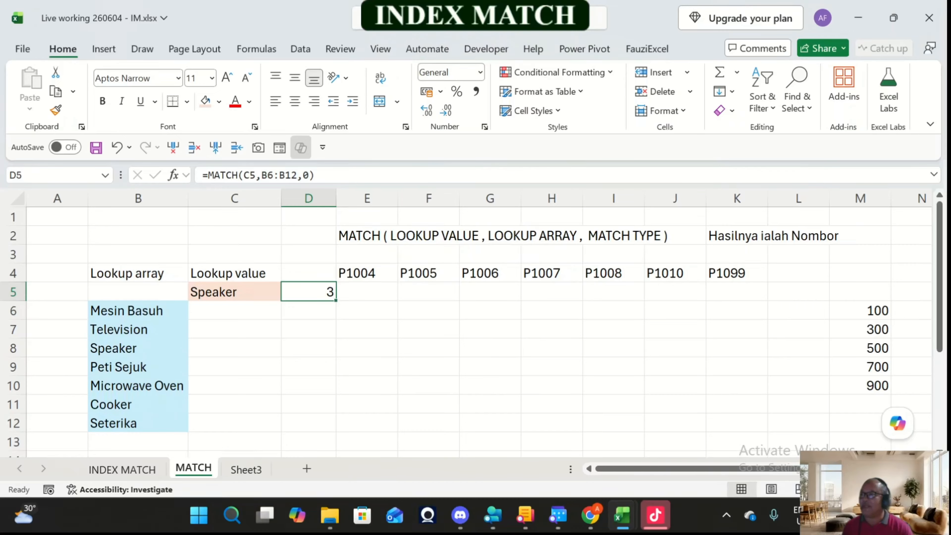
Step: Clear the formula in D5 and start a new MATCH formula there with C5 as the lookup value
click(366, 292)
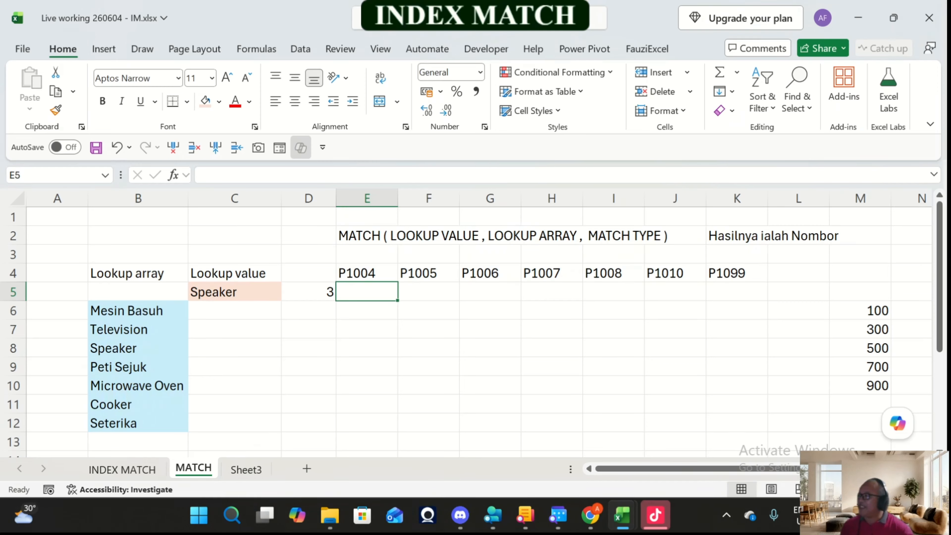
click(308, 292)
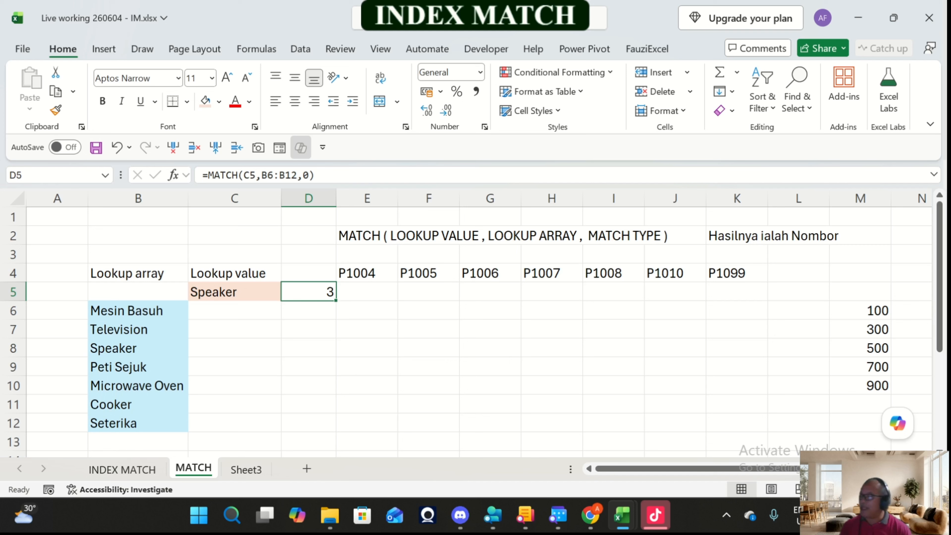
key(Delete)
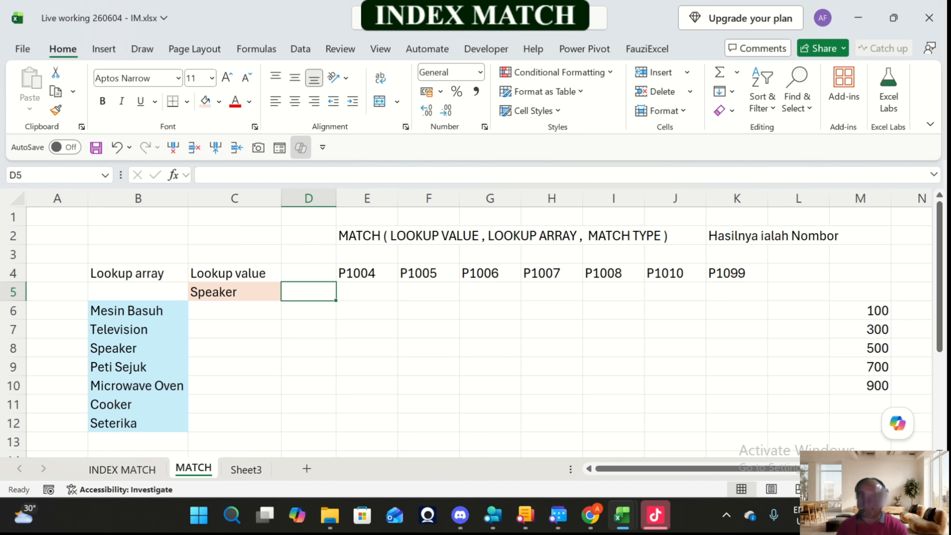
text(=mat)
key(Tab)
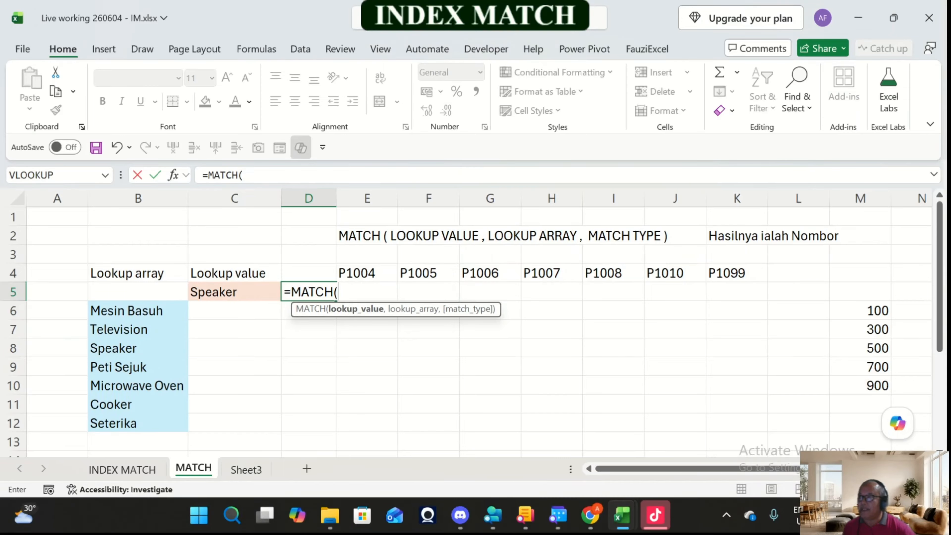
key(Left)
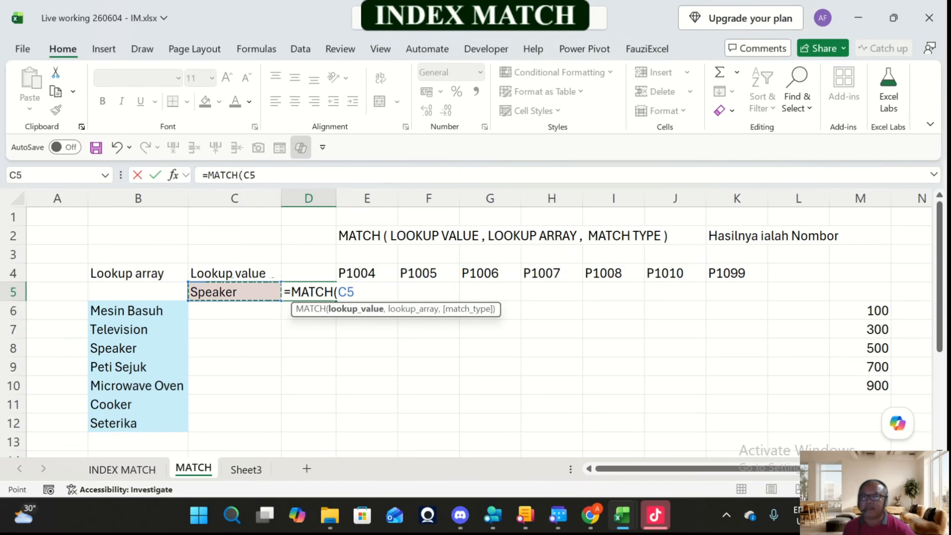
text(,)
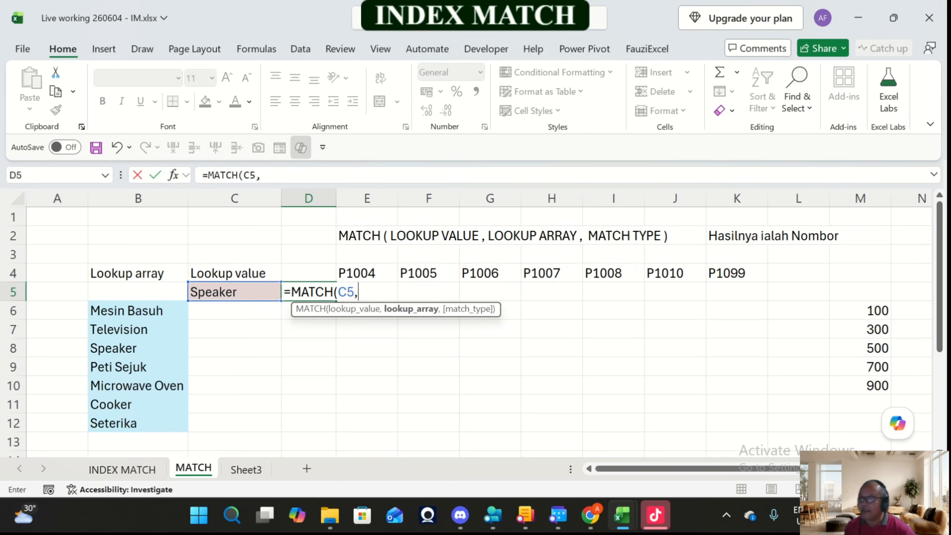
Step: Complete the D5 MATCH formula with lookup array B6:B12 and match type "0 - Exact match"
drag(123, 311, 138, 422)
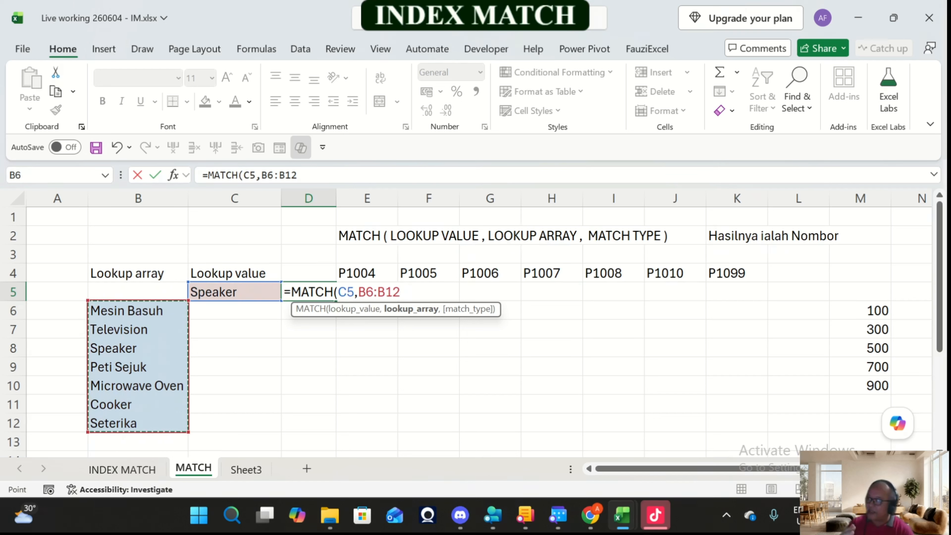
text(,)
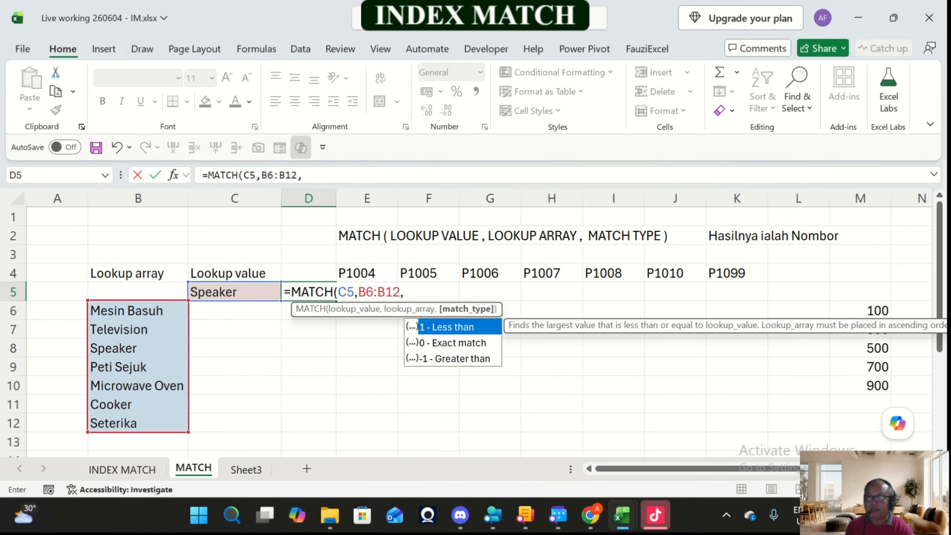
key(Down)
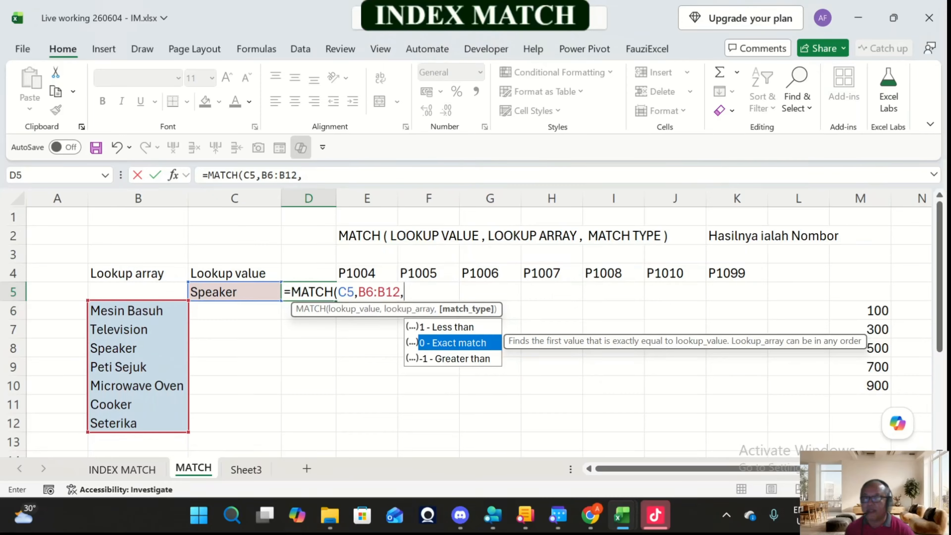
key(Tab)
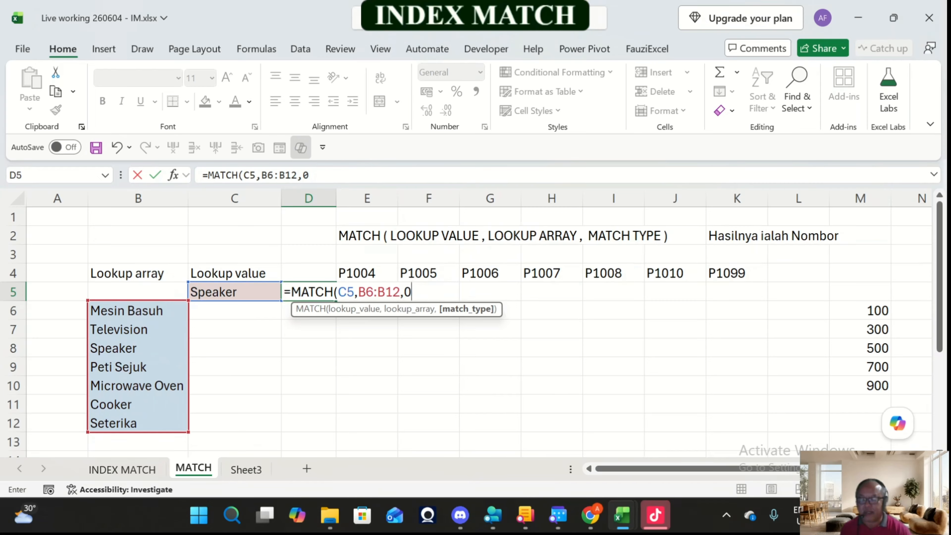
text())
key(Return)
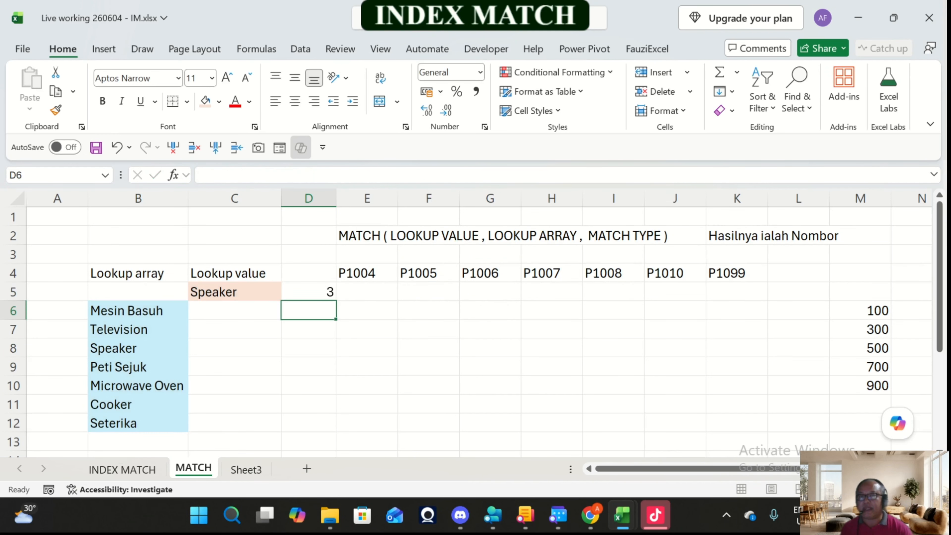
Step: Replace the lookup value in C5 with "Television"
key(Up)
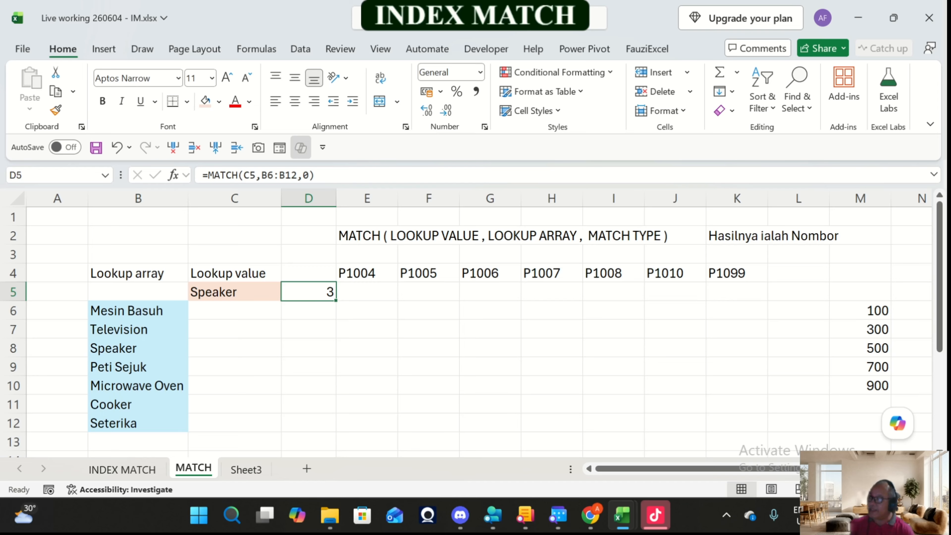
key(Left)
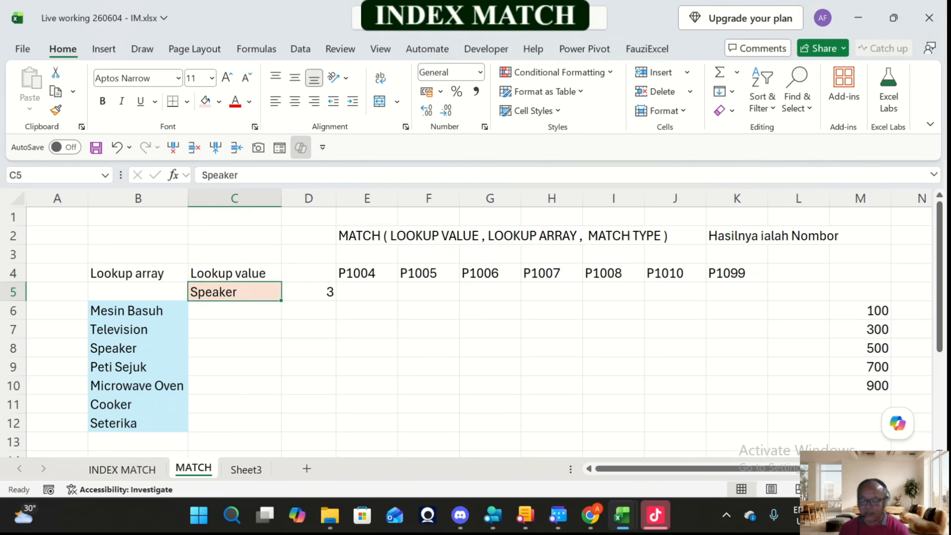
text(Tele)
text(vis)
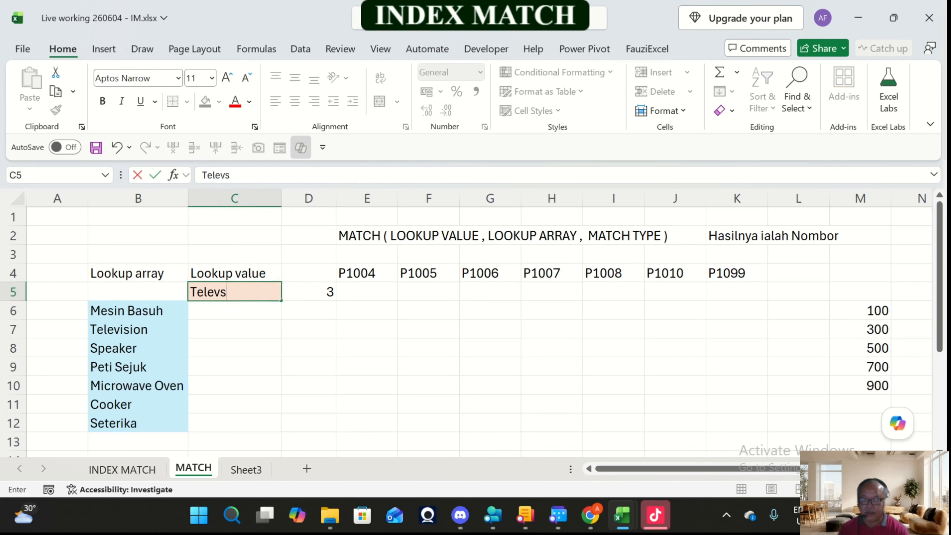
key(BackSpace)
text(isikon)
key(BackSpace)
key(BackSpace)
key(BackSpace)
key(BackSpace)
key(BackSpace)
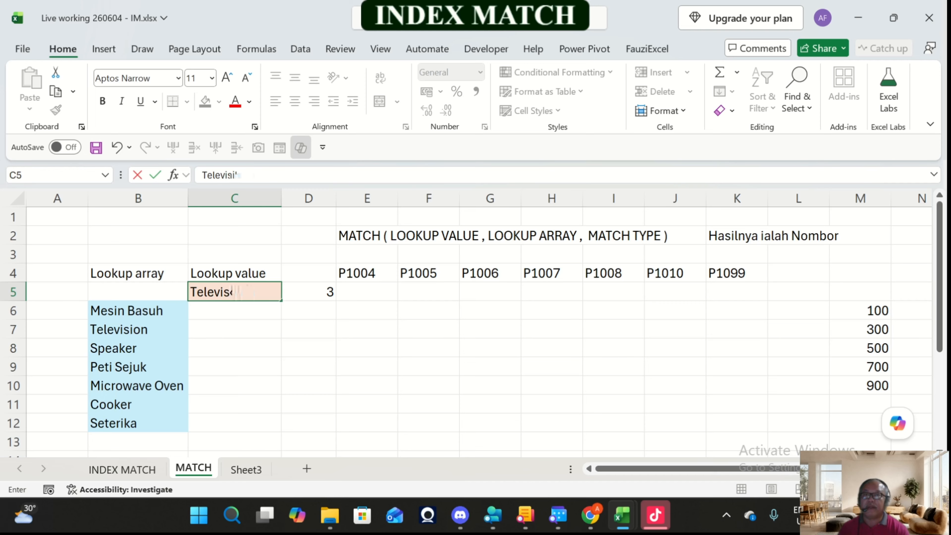
text(sion)
key(Return)
click(235, 292)
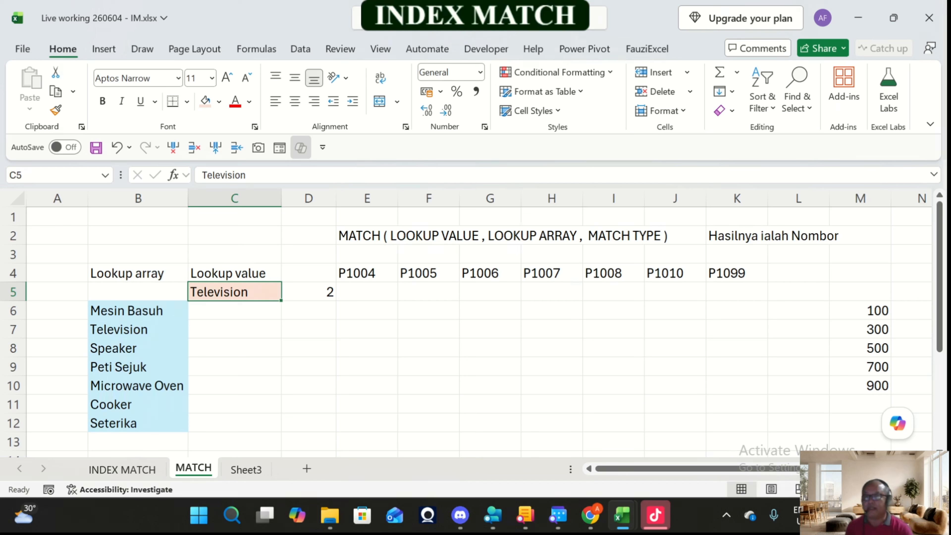
Step: Insert a blank column before the P1004 code in column E
key(Right)
key(Right)
key(Right)
key(Up)
key(Left)
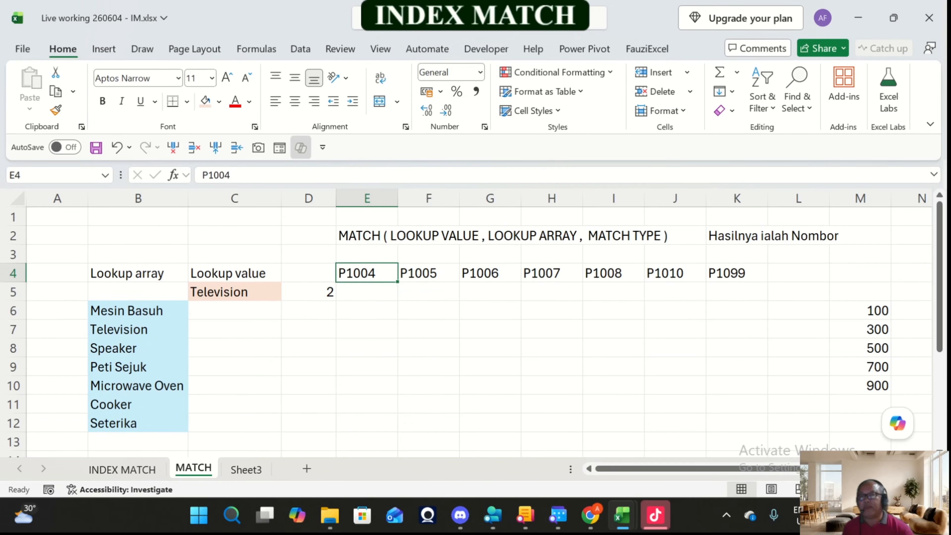
click(215, 148)
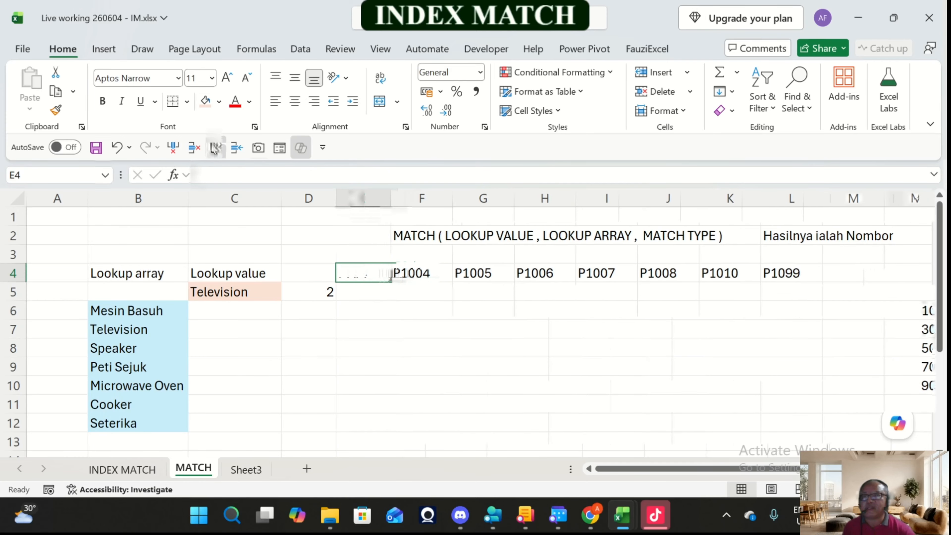
Step: Examine the horizontal row of product codes from P1004 in F4 to P1099 in L4
key(Right)
key(Right)
key(Right)
key(Right)
key(Right)
key(Right)
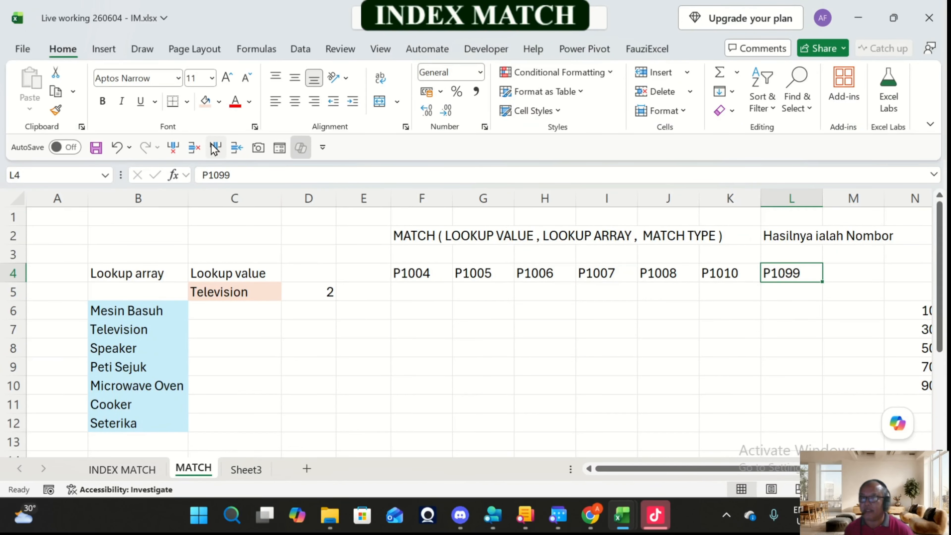
key(Left)
key(Left)
key(Left)
key(Left)
key(Left)
key(Left)
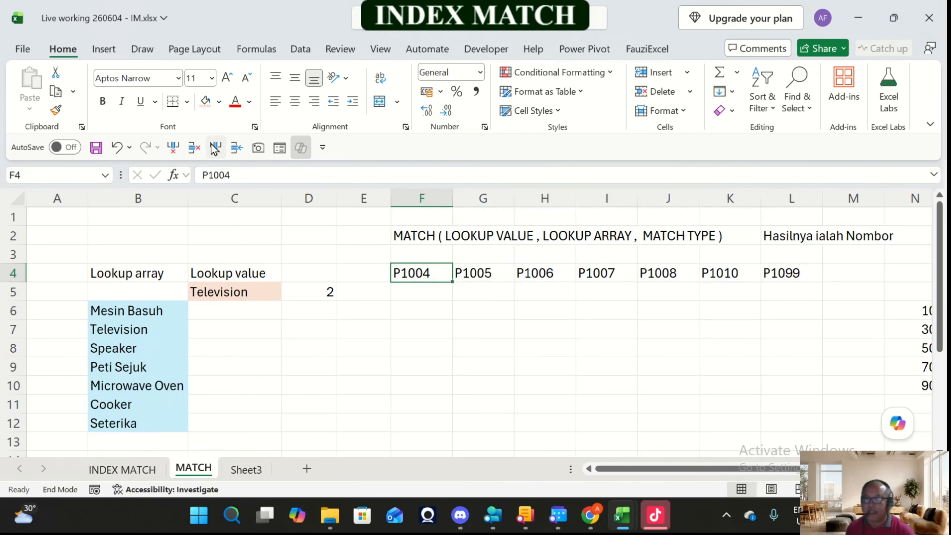
key(ctrl+shift+Right)
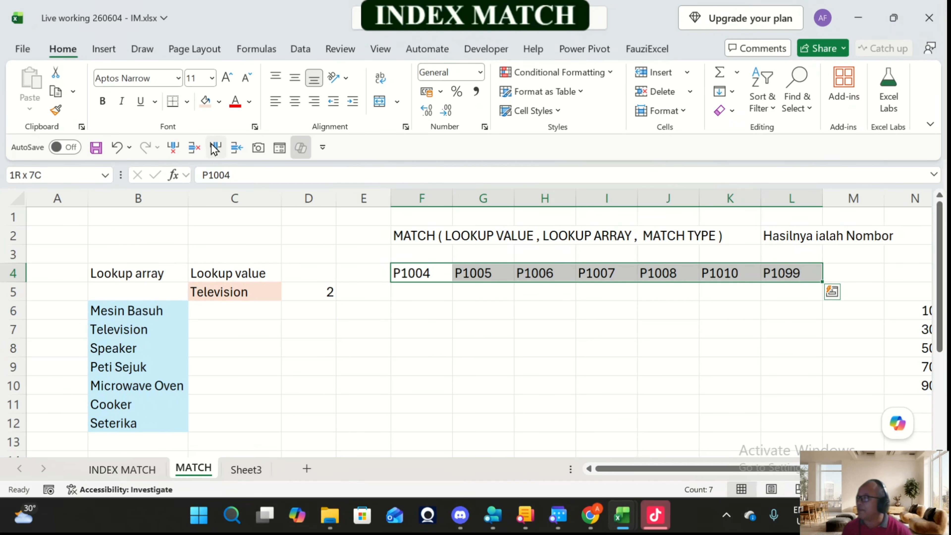
key(Right)
key(Right)
key(Right)
key(Right)
key(Right)
key(Right)
key(Right)
key(Right)
key(Right)
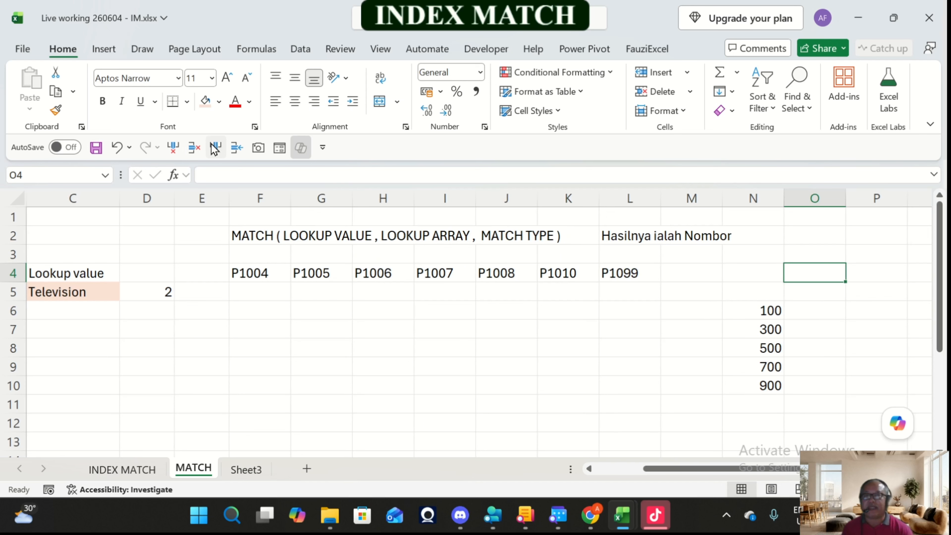
drag(260, 274, 629, 272)
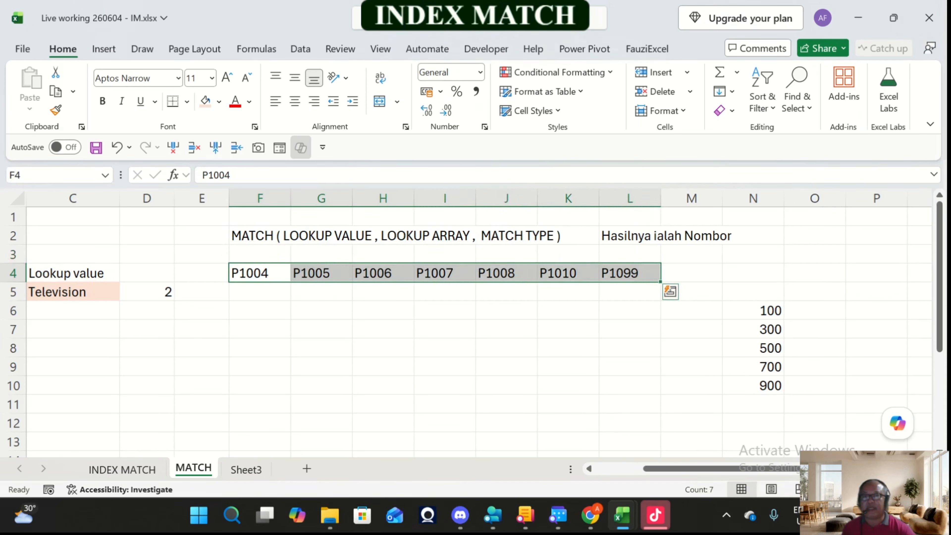
Step: Enter the lookup code P1008 in cell F7
click(260, 329)
text(P10)
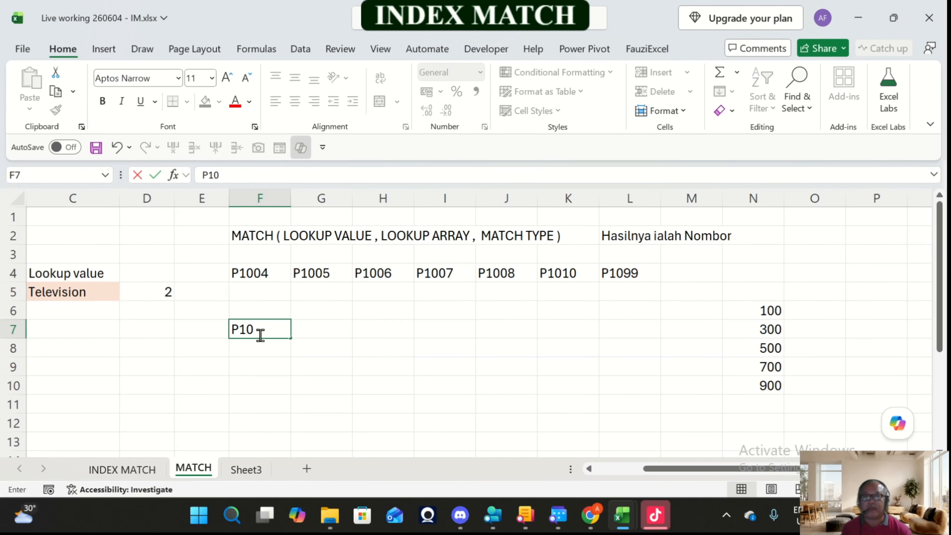
text(08)
key(Return)
click(260, 330)
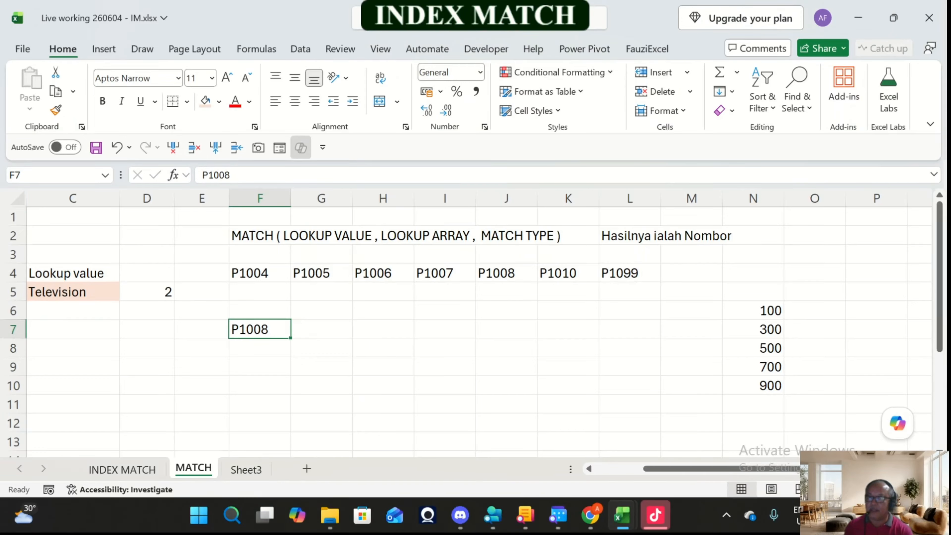
Step: Review the code row F4:L4, and start a MATCH formula in G7 with F7 as the lookup value
click(321, 329)
drag(259, 274, 630, 274)
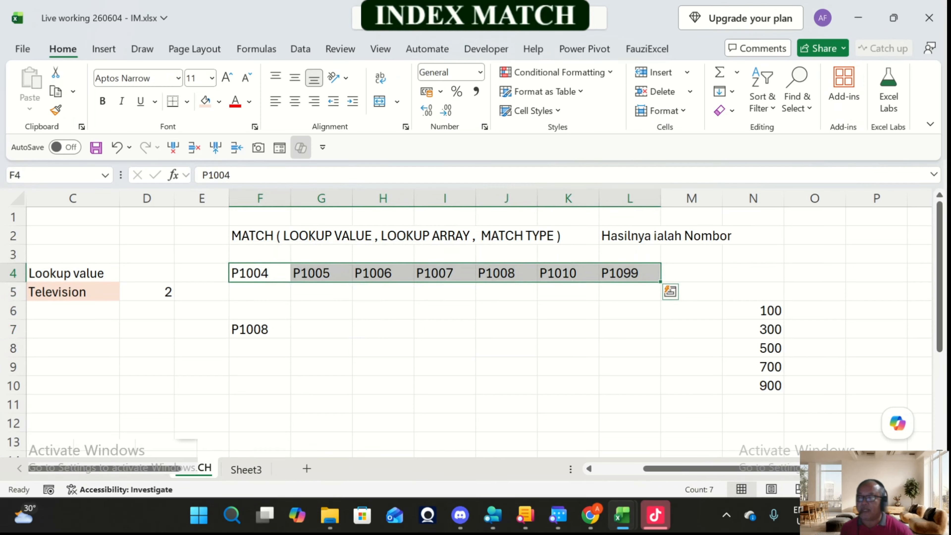
click(260, 329)
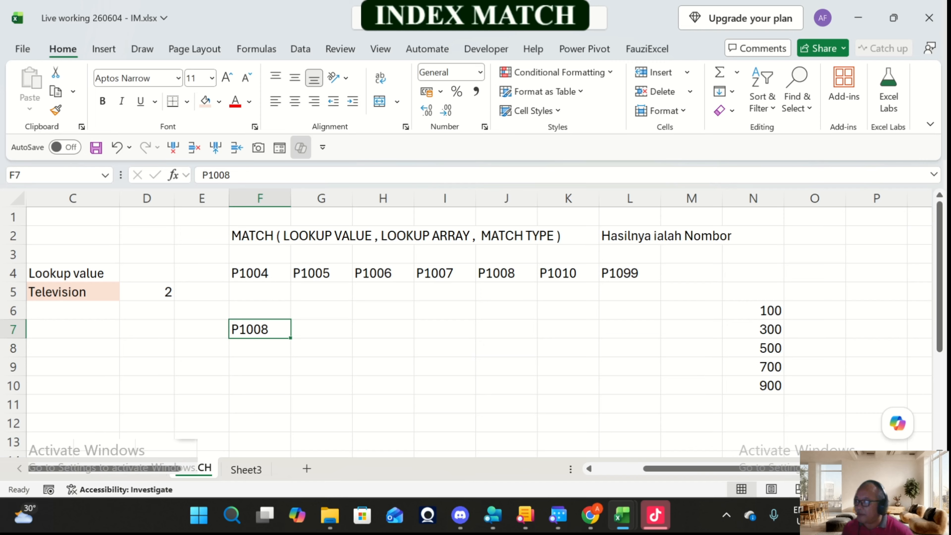
drag(259, 273, 630, 273)
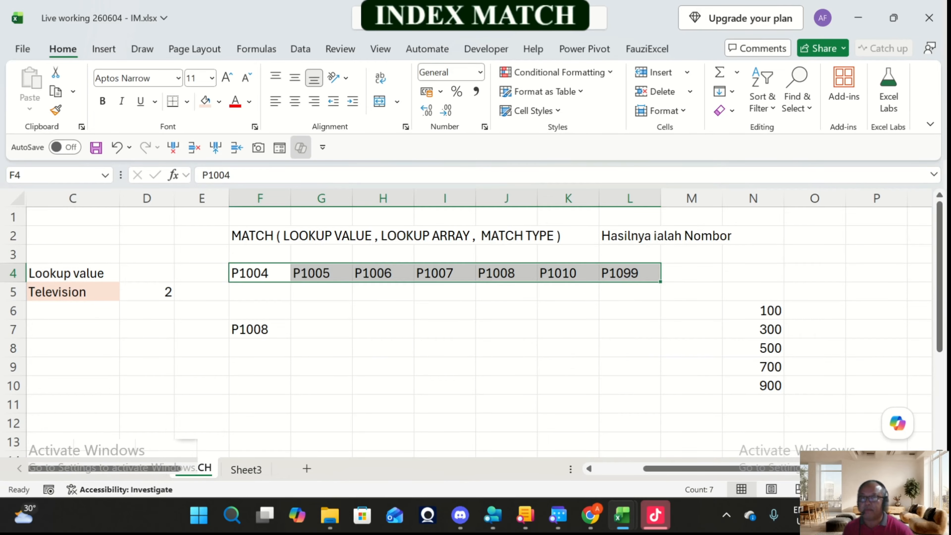
click(321, 330)
text(=)
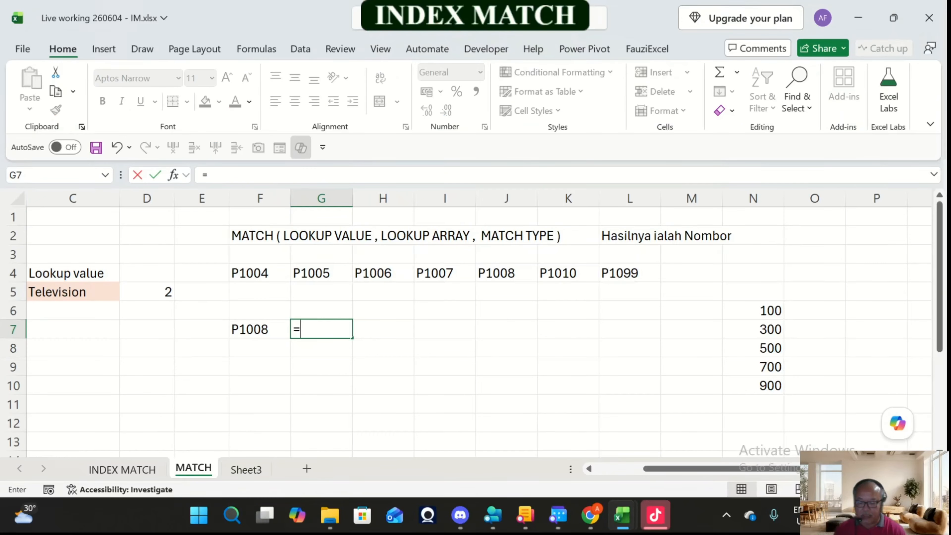
text(mat)
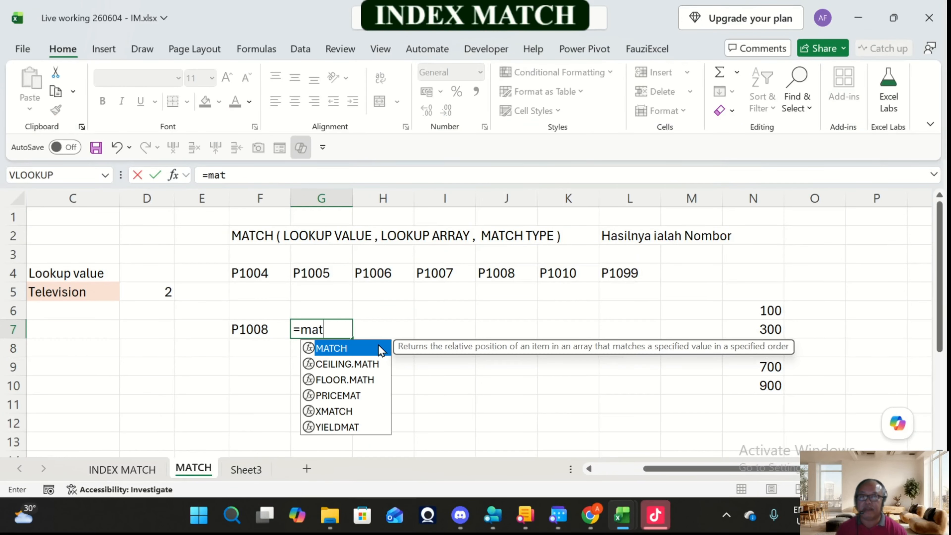
key(Tab)
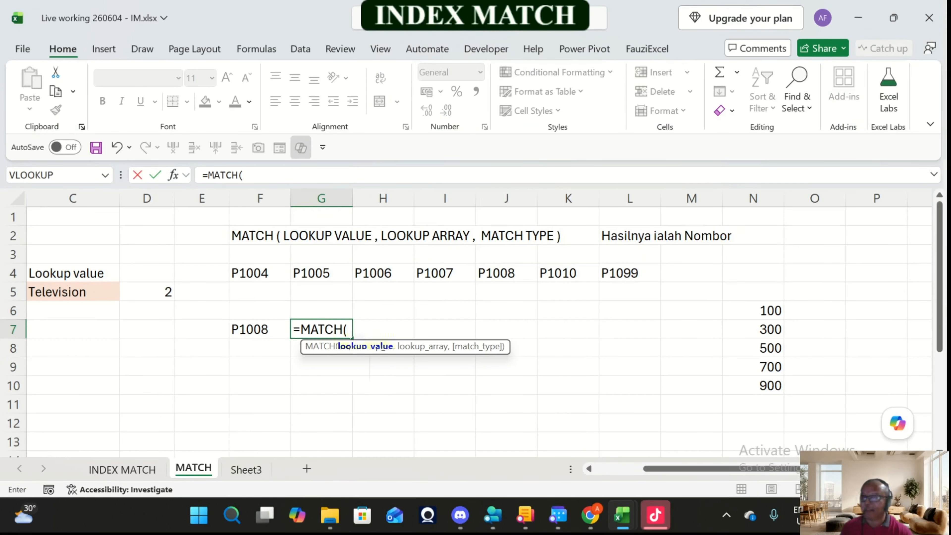
click(259, 329)
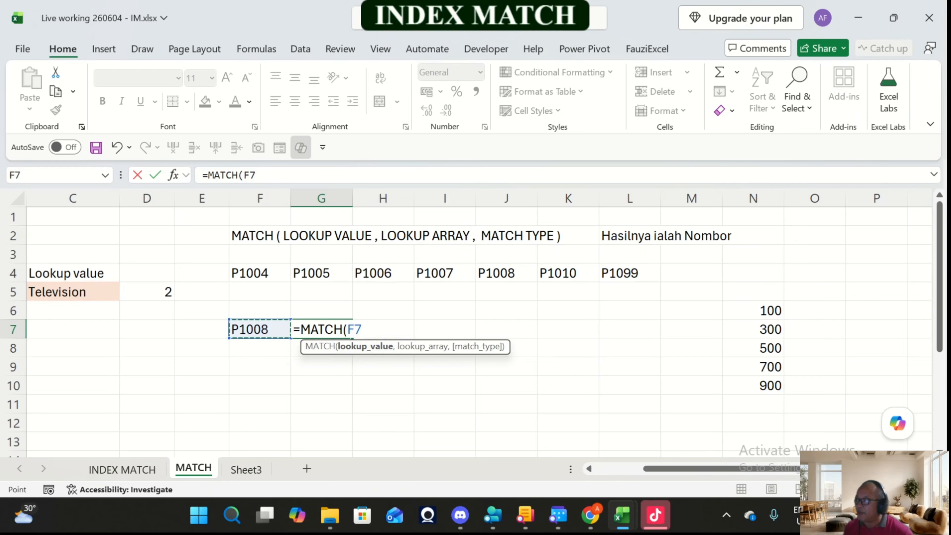
text(,)
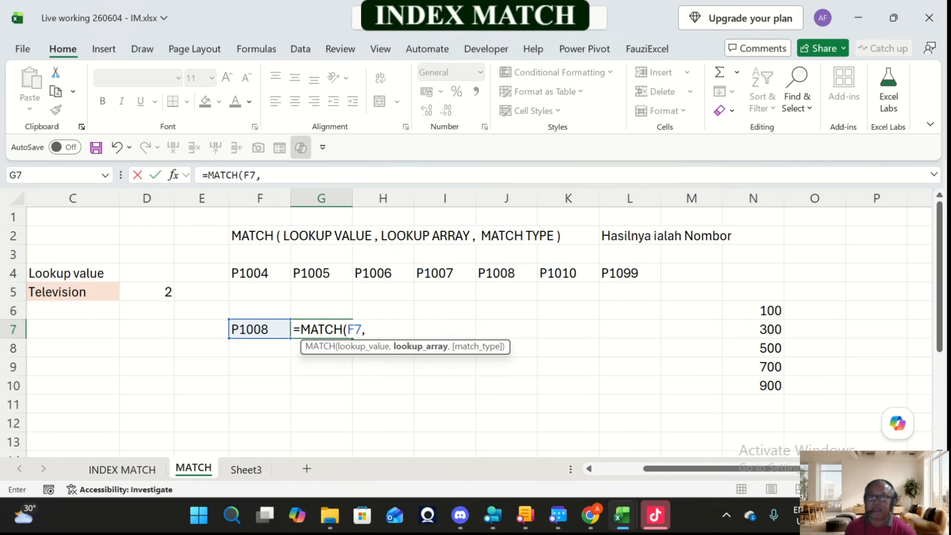
Step: Complete the MATCH formula in G7 with F4:L4 as the lookup array and 0 for an exact match
drag(247, 272, 633, 272)
text(,)
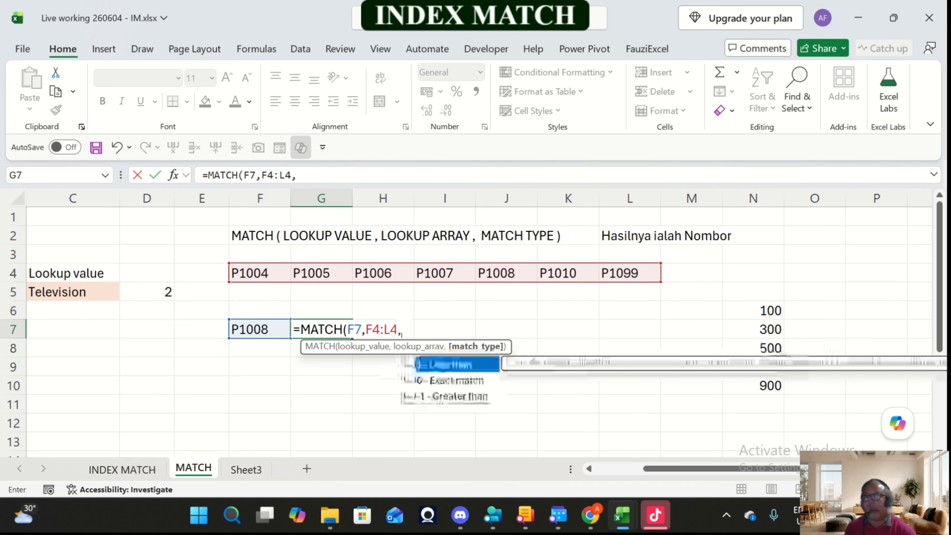
key(Down)
key(Tab)
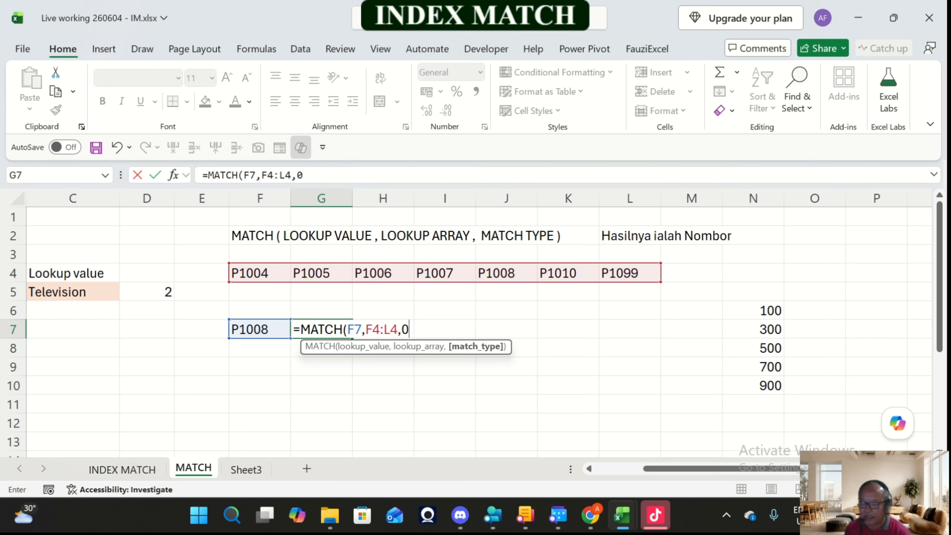
text())
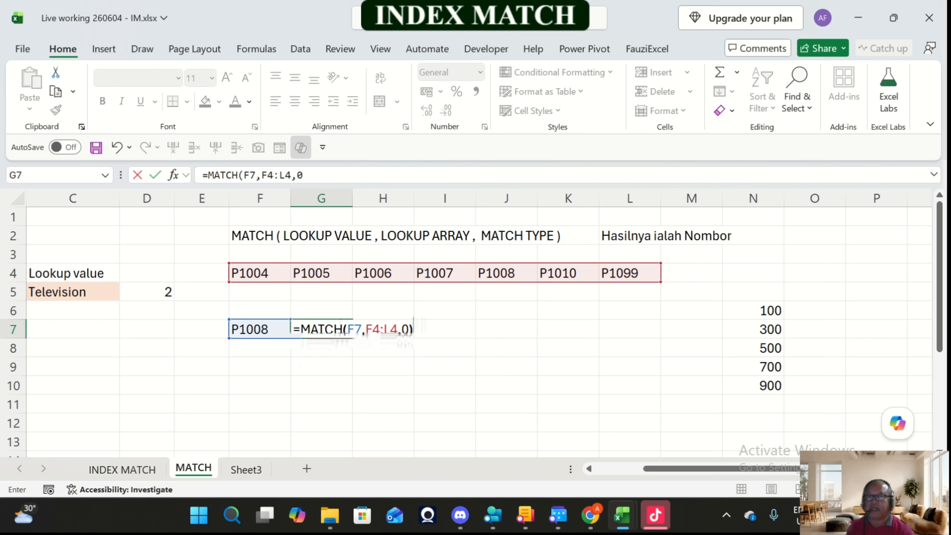
key(Return)
key(Up)
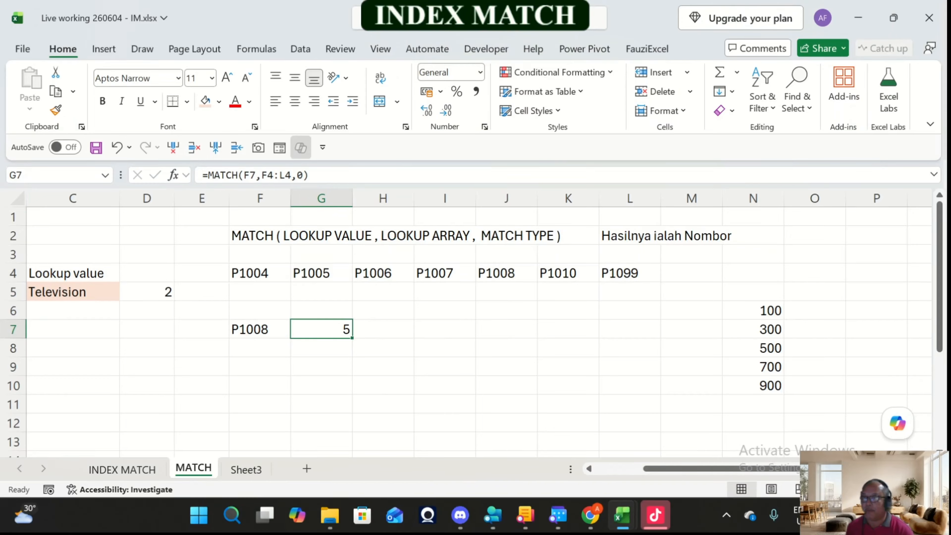
Step: Count along the code row from P1004 to P1008 and compare the position with the MATCH result in G7
click(260, 329)
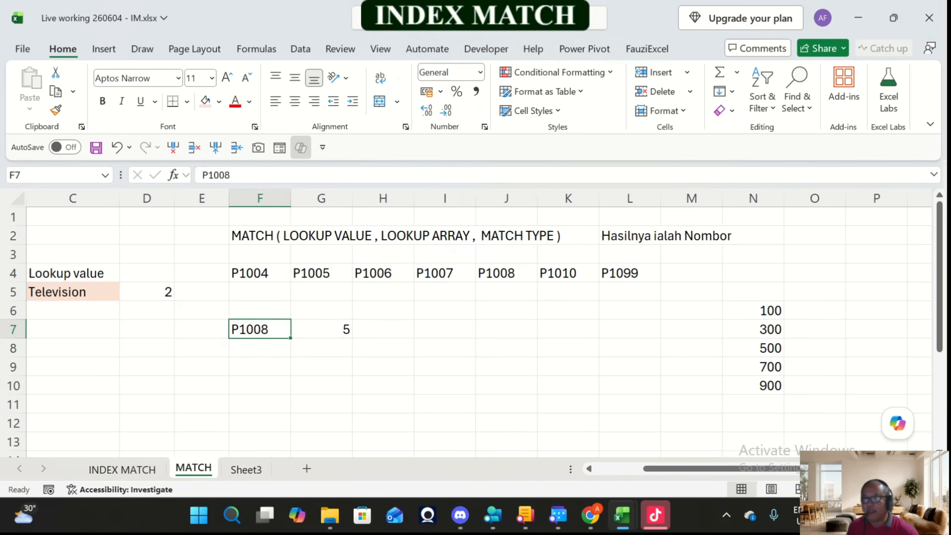
click(260, 273)
click(321, 273)
click(383, 273)
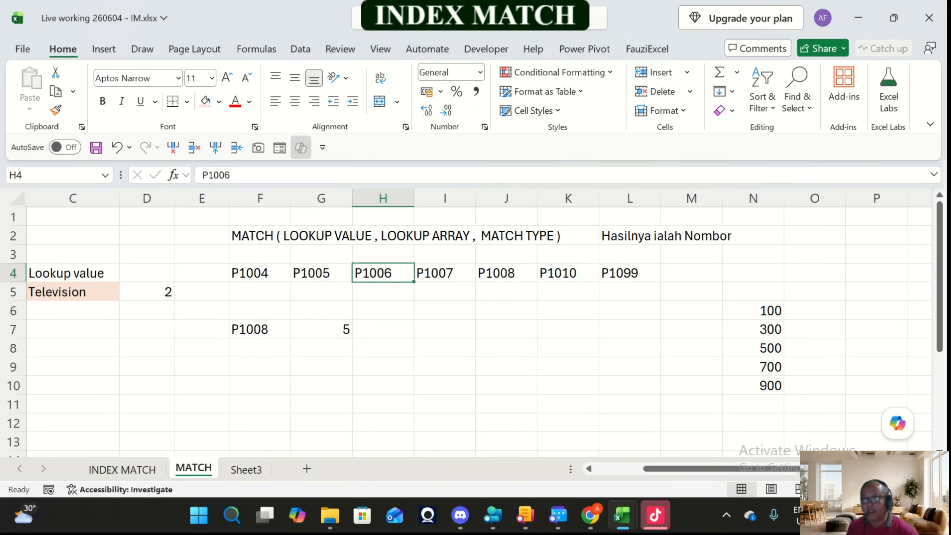
click(445, 273)
click(506, 273)
drag(260, 273, 630, 273)
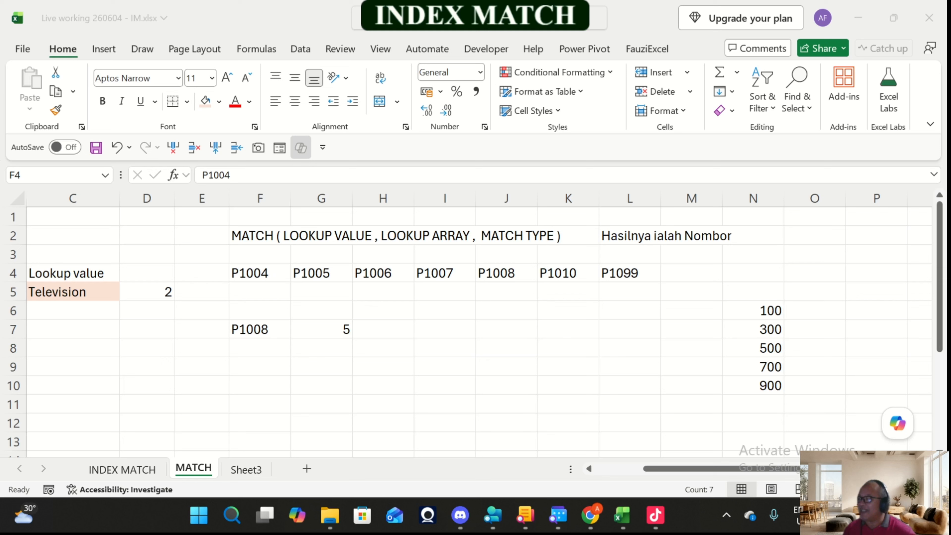
click(336, 331)
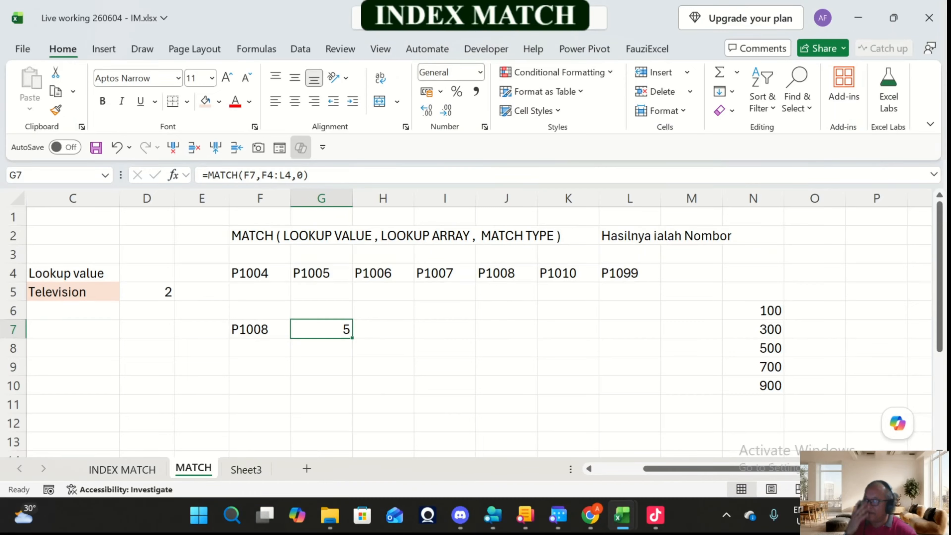
Step: Examine the ascending number list in N6:N10, checking each value from 100 to 900
click(814, 311)
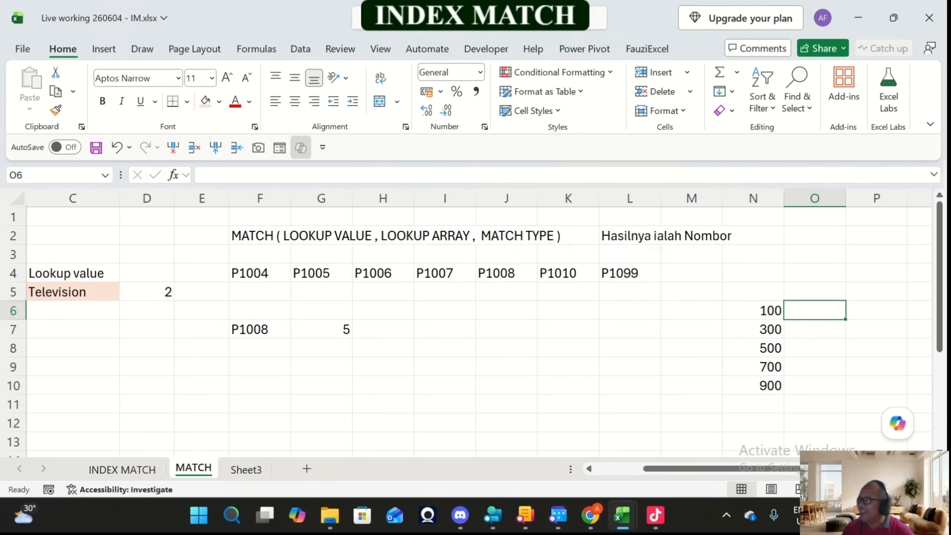
scroll(470, 322, right, 4)
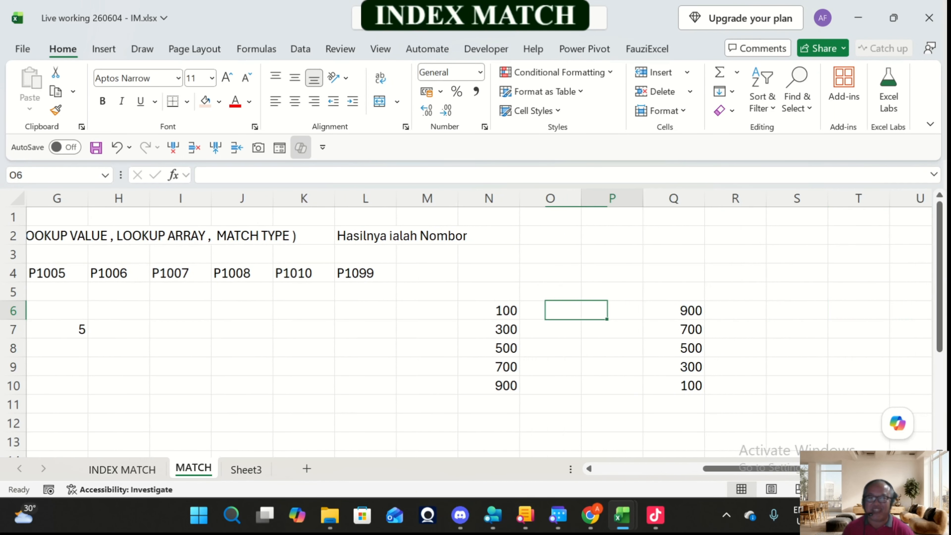
key(Up)
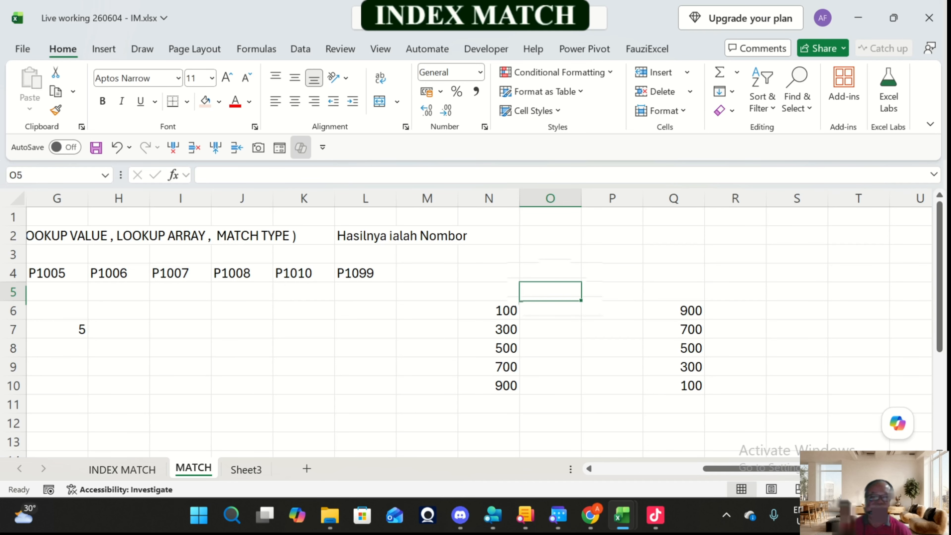
key(Down)
key(Left)
key(shift+Down)
key(shift+Down)
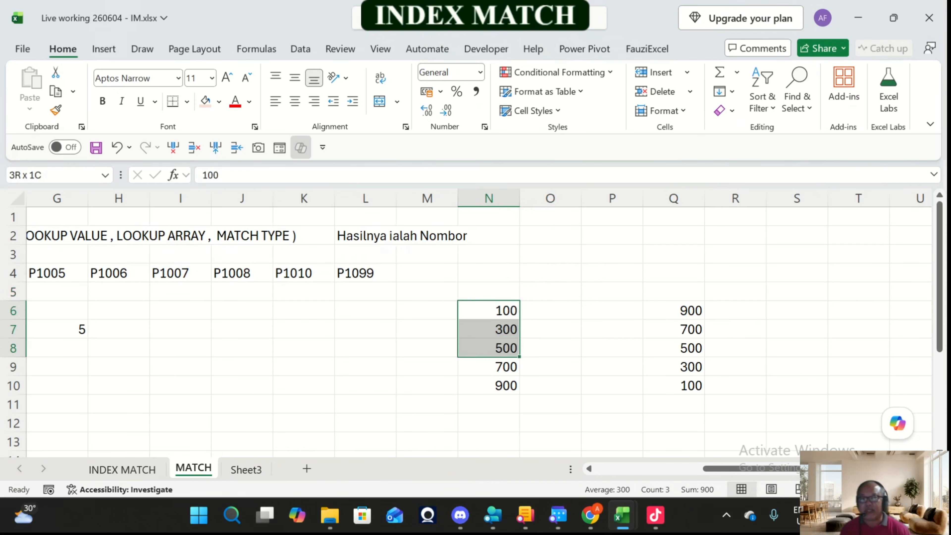
key(shift+Down)
key(shift+Down)
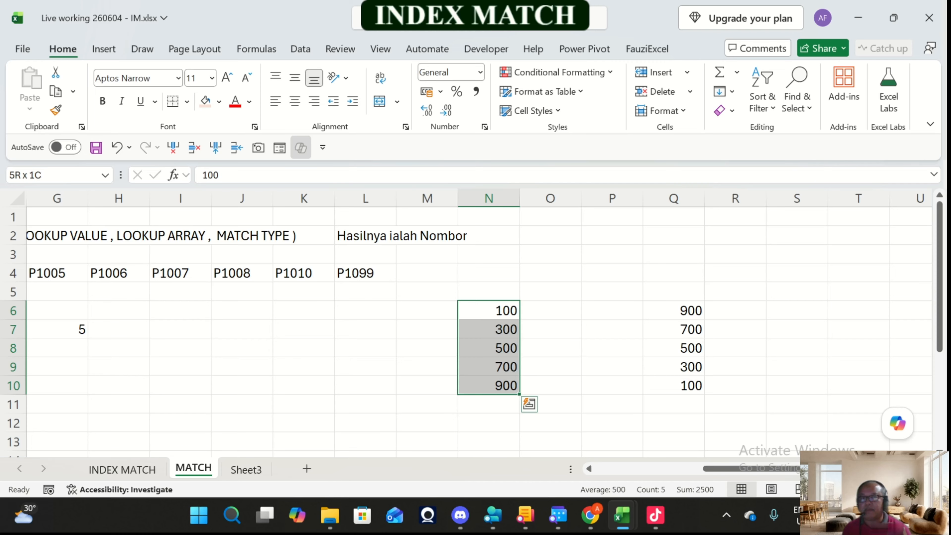
key(Down)
key(Up)
key(Down)
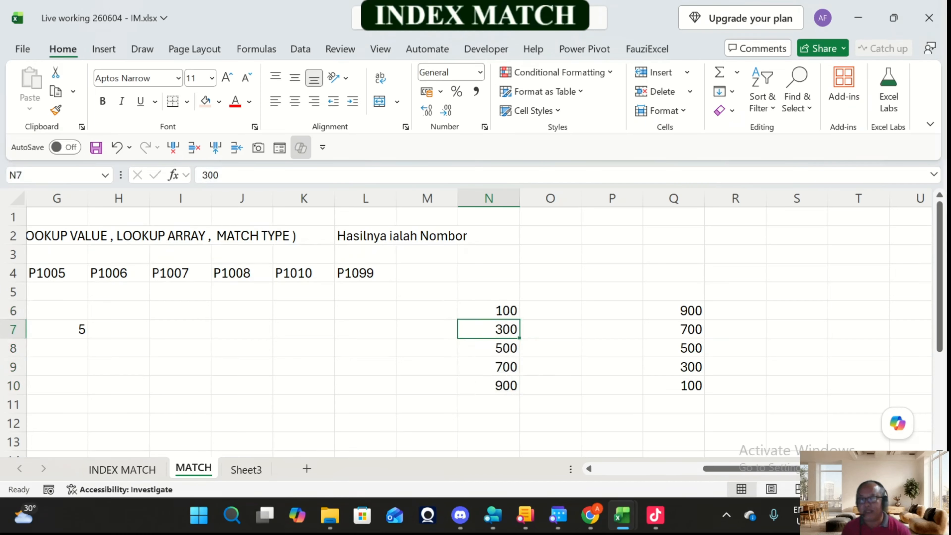
key(Down)
key(Down)
key(Down)
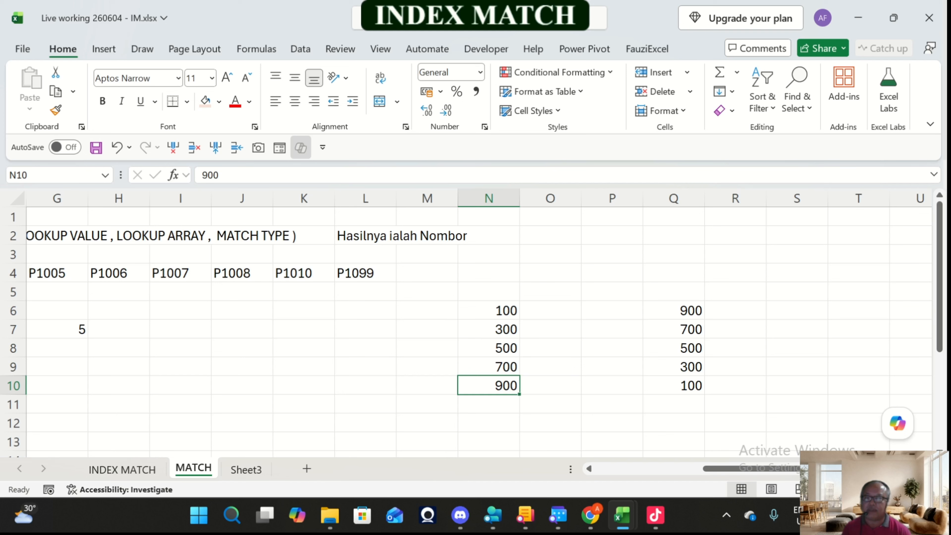
Step: Enter the lookup value 150 in cell O4
key(Right)
key(Up)
key(Up)
key(Up)
key(Up)
key(Up)
key(Up)
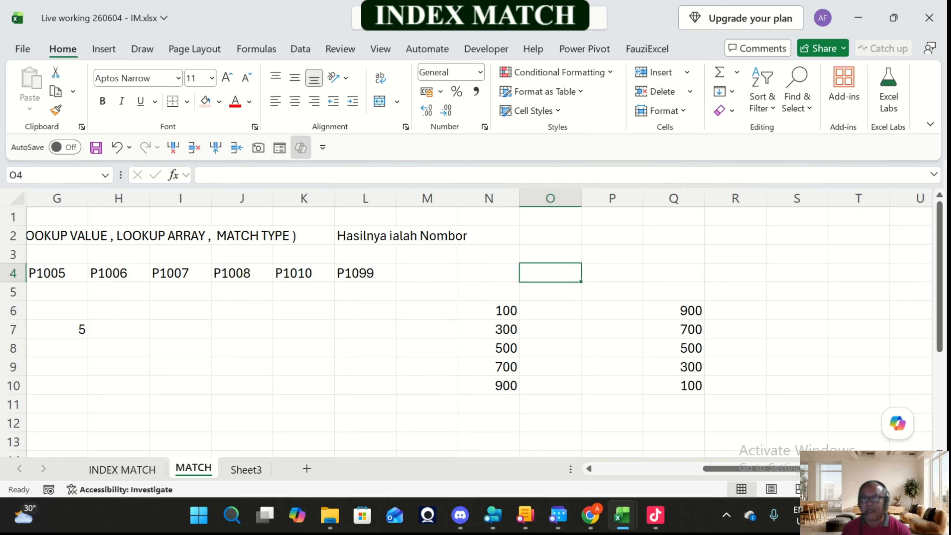
text(150)
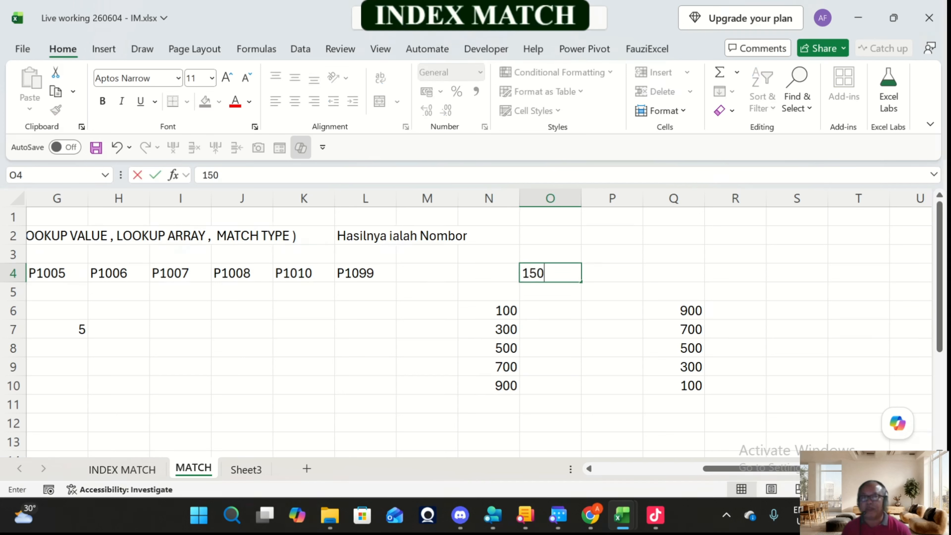
key(Return)
key(Up)
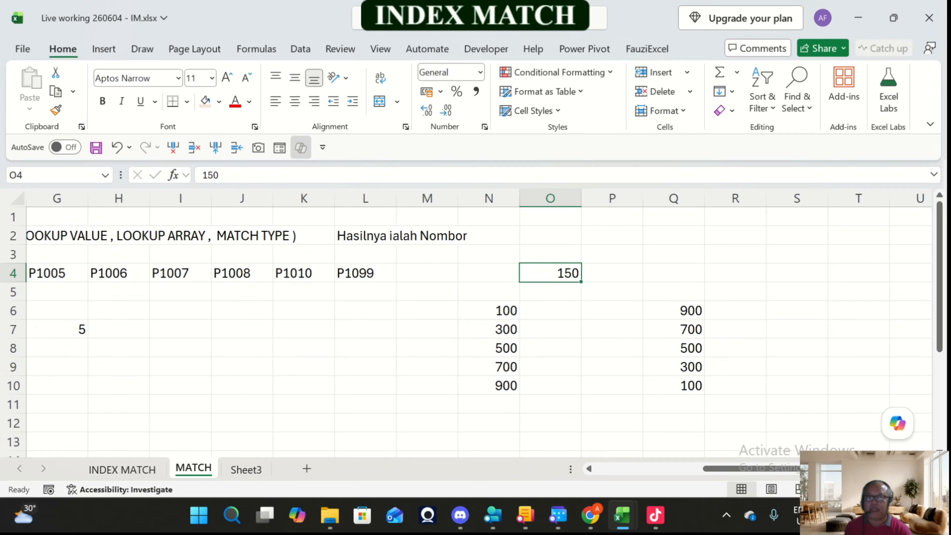
Step: Compare the lookup value in O4 with the list in N6:N10, checking where it falls relative to 100 and 300
key(Down)
key(Down)
key(Down)
key(Left)
key(Up)
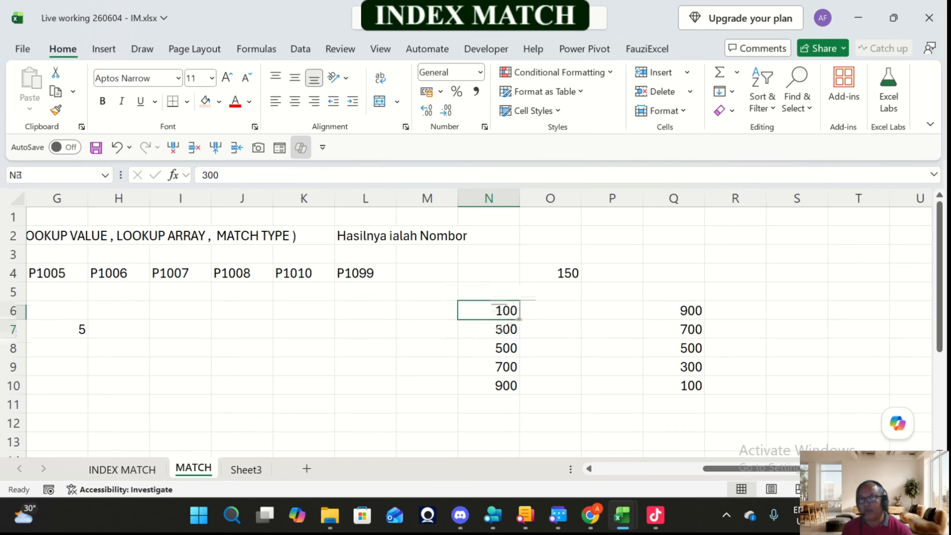
key(Down)
key(Up)
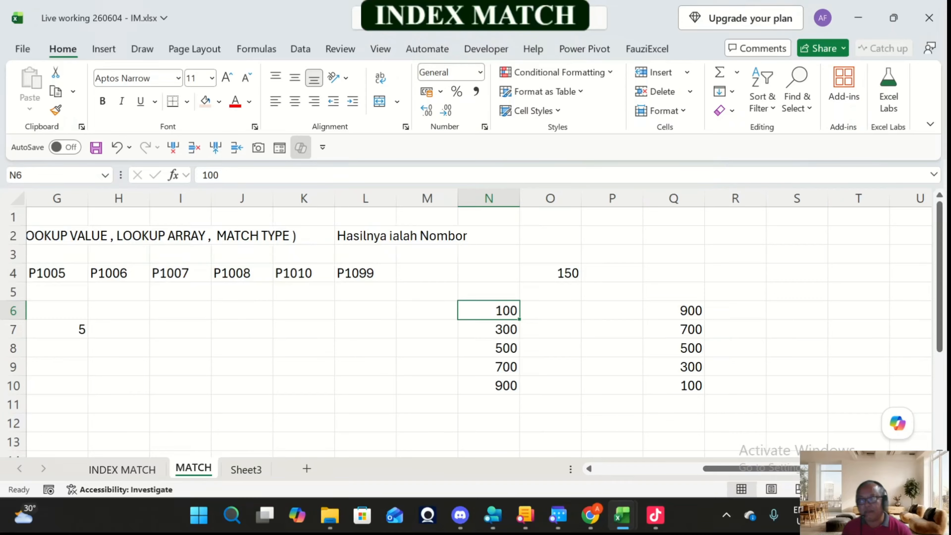
key(Down)
key(Up)
key(Right)
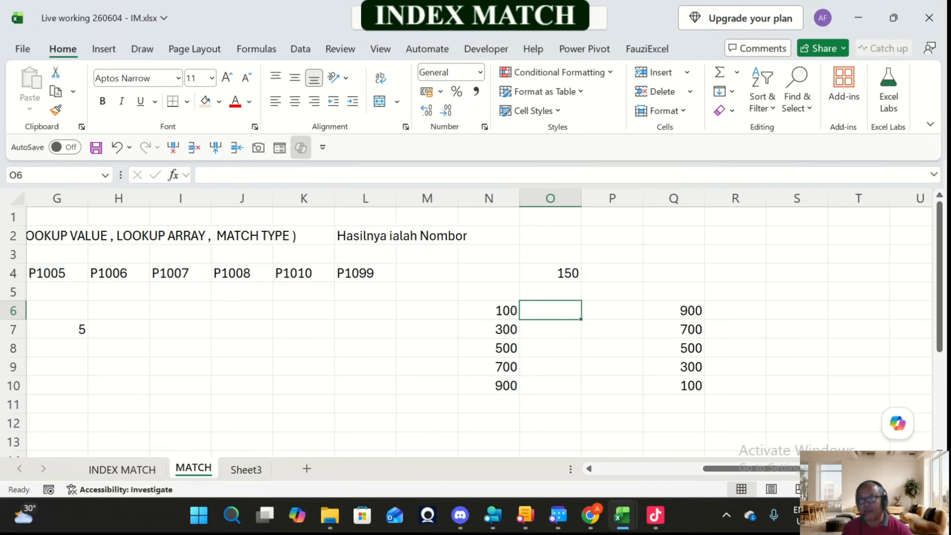
key(Left)
key(Right)
key(Left)
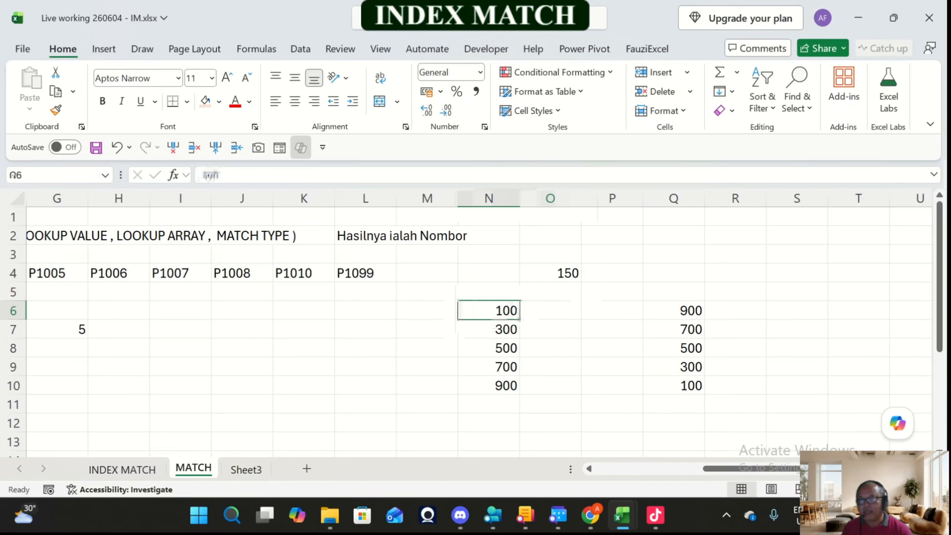
key(Right)
key(Left)
key(Down)
key(Up)
key(Right)
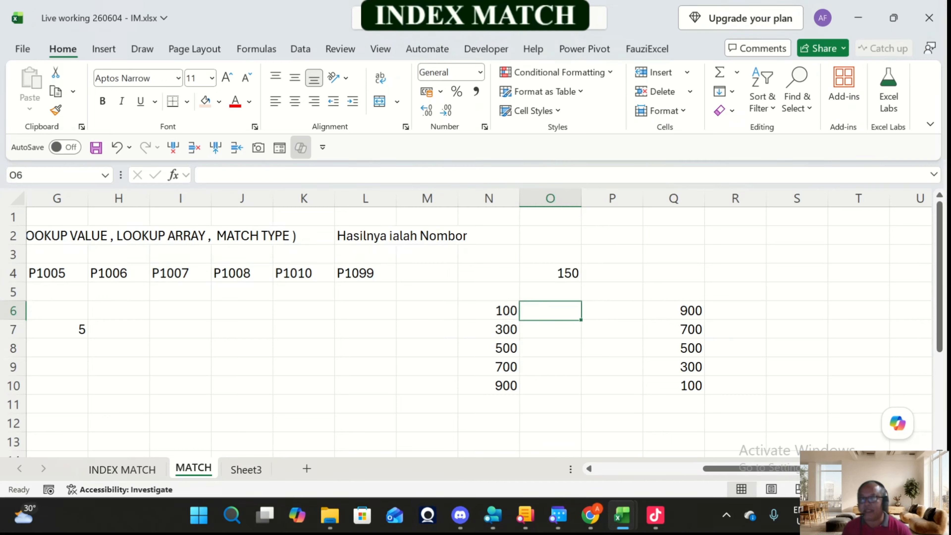
key(Down)
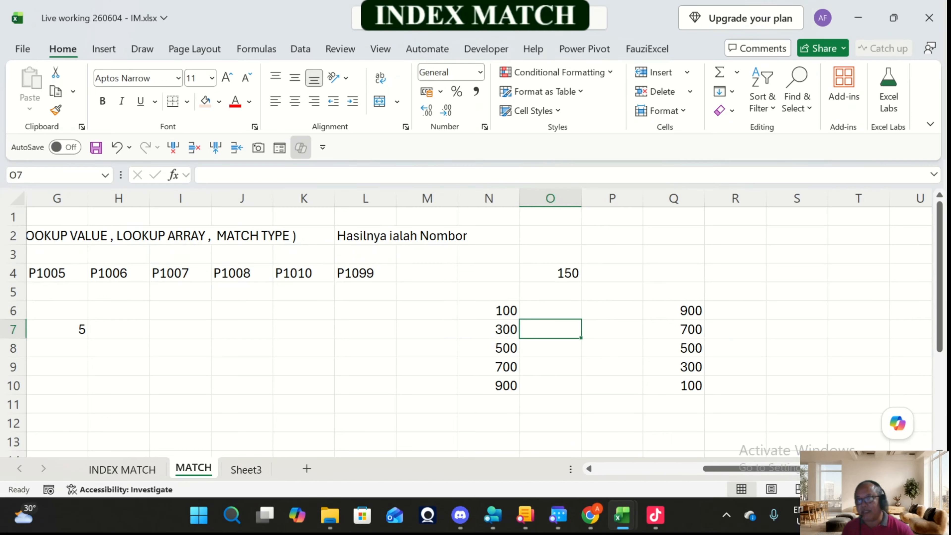
drag(488, 310, 489, 385)
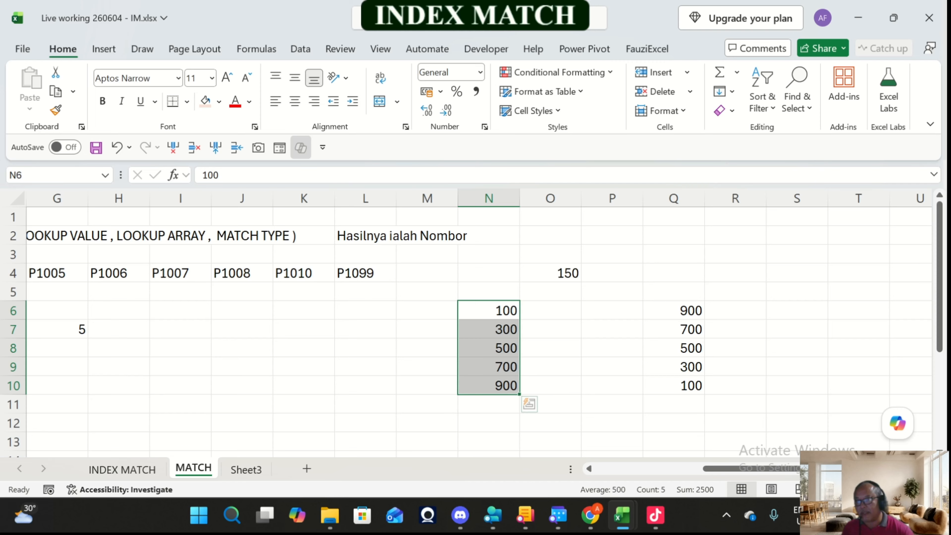
click(550, 310)
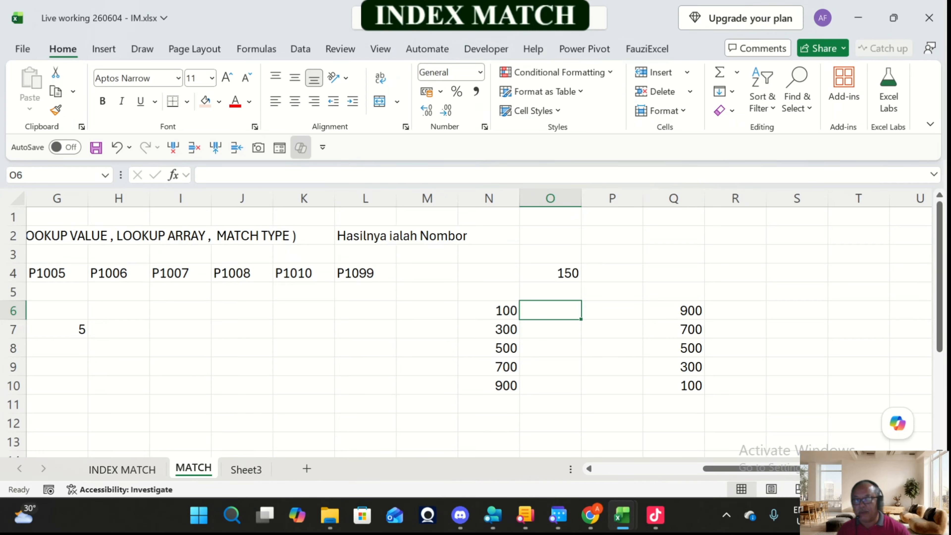
click(550, 273)
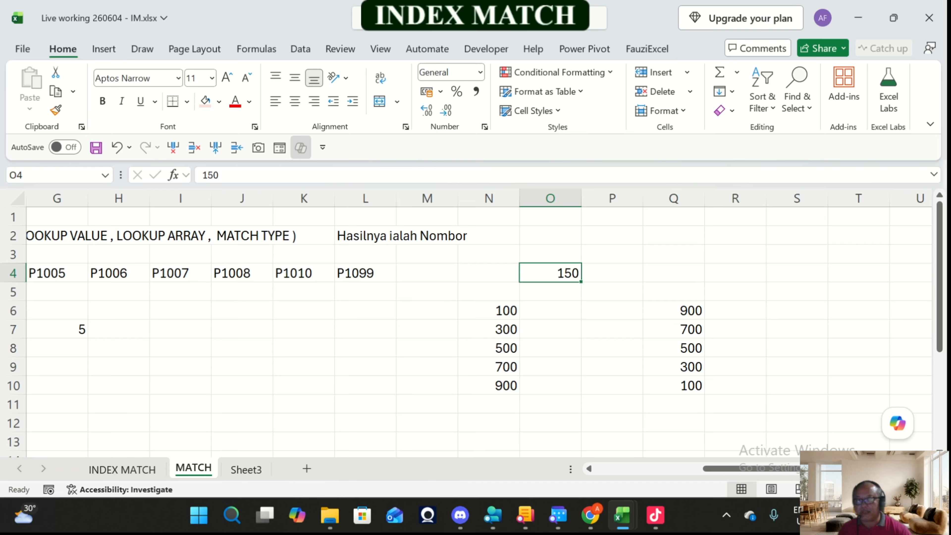
drag(489, 311, 489, 386)
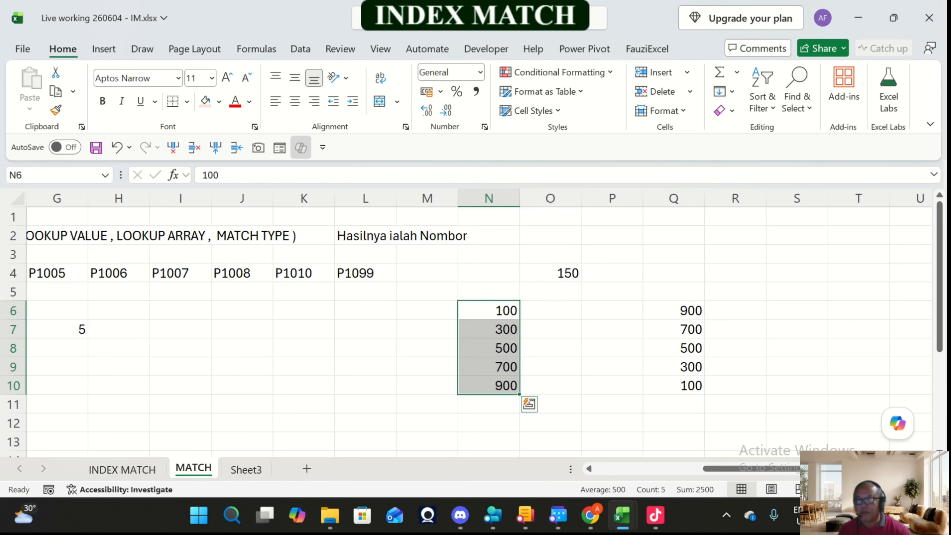
Step: Enter =MATCH(O4,N6:N10,1) in cell O6 to find the lookup value's approximate position in the ascending list
click(550, 310)
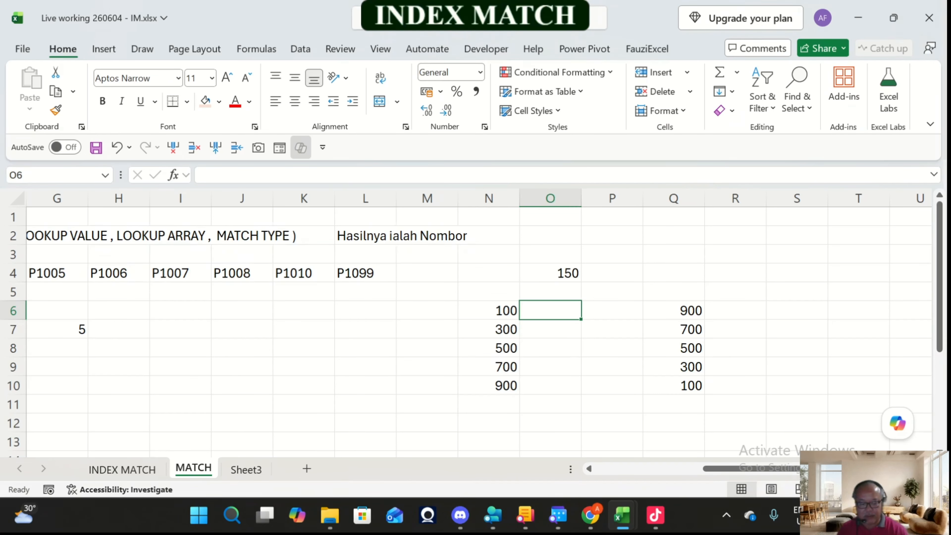
text(=mat)
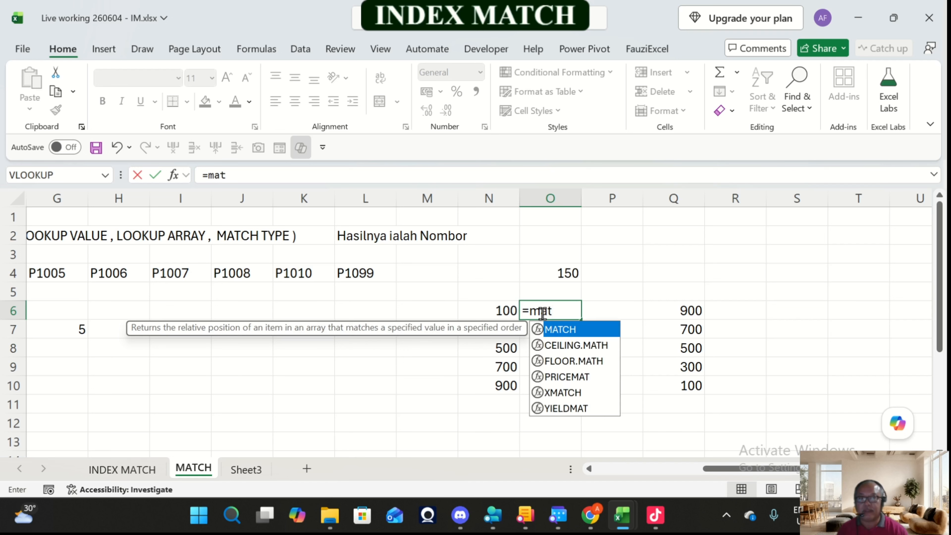
key(Tab)
click(564, 274)
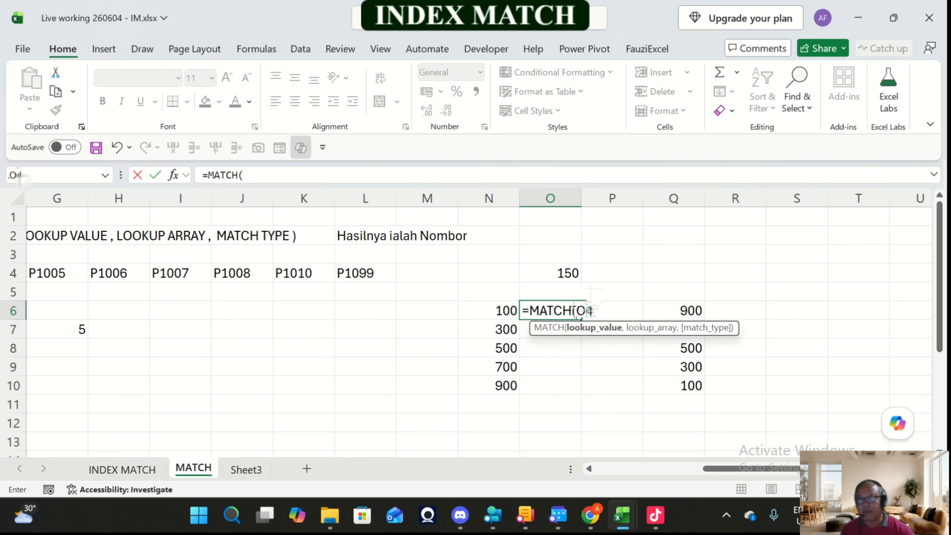
text(,)
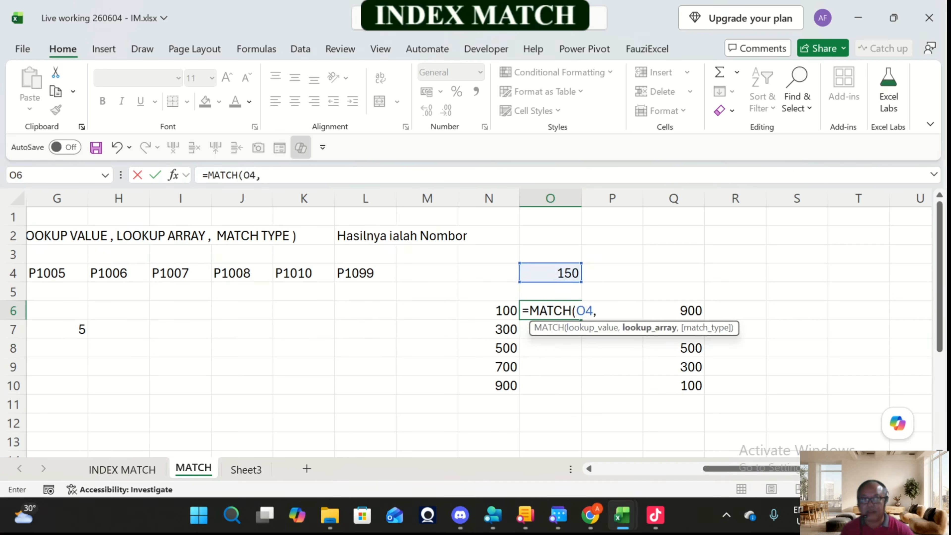
drag(488, 311, 488, 386)
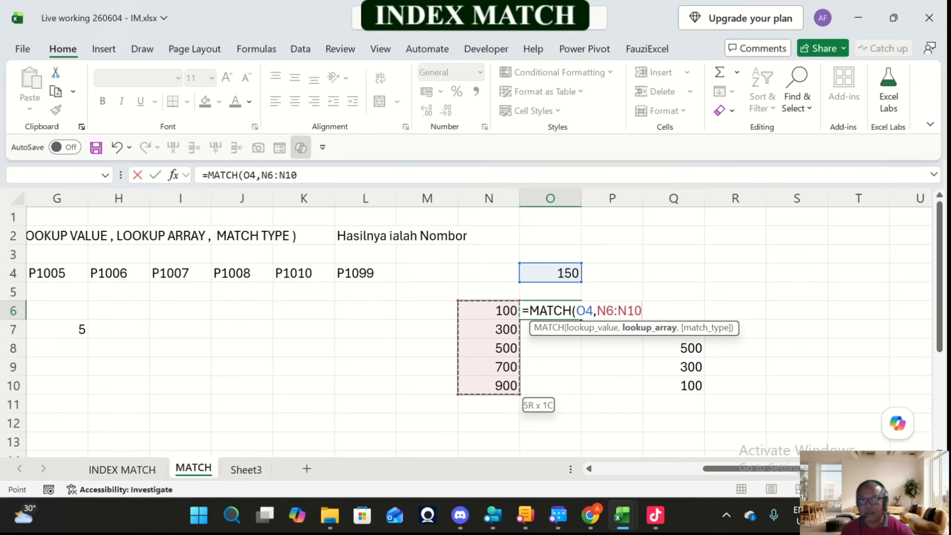
text(,)
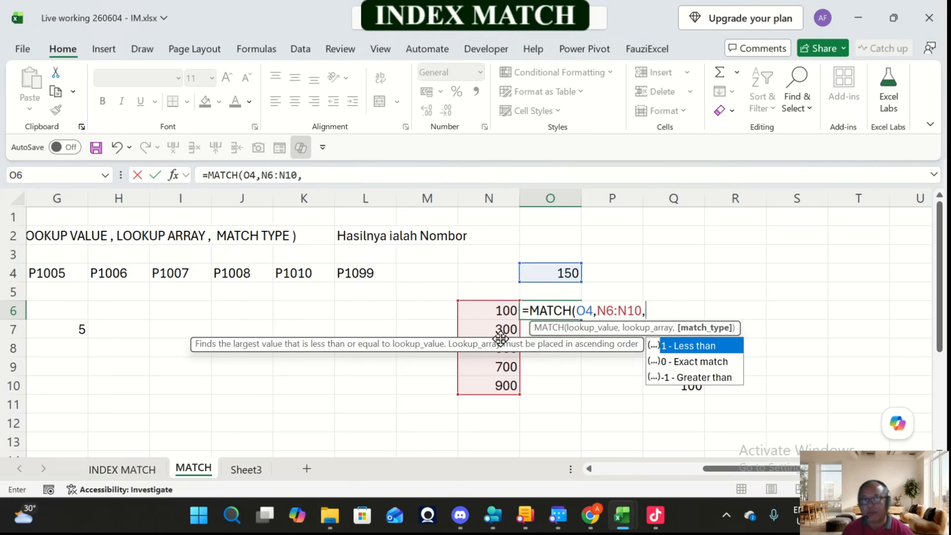
text(1)
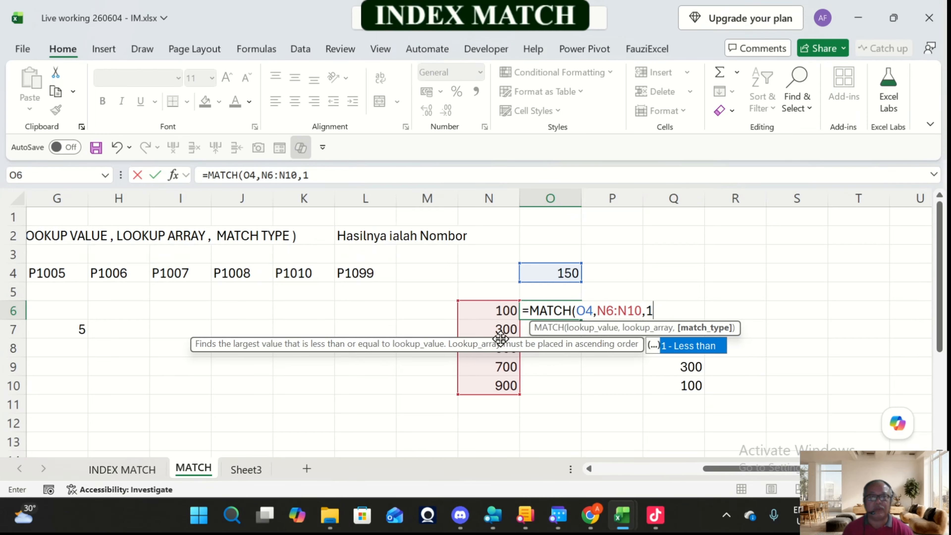
text())
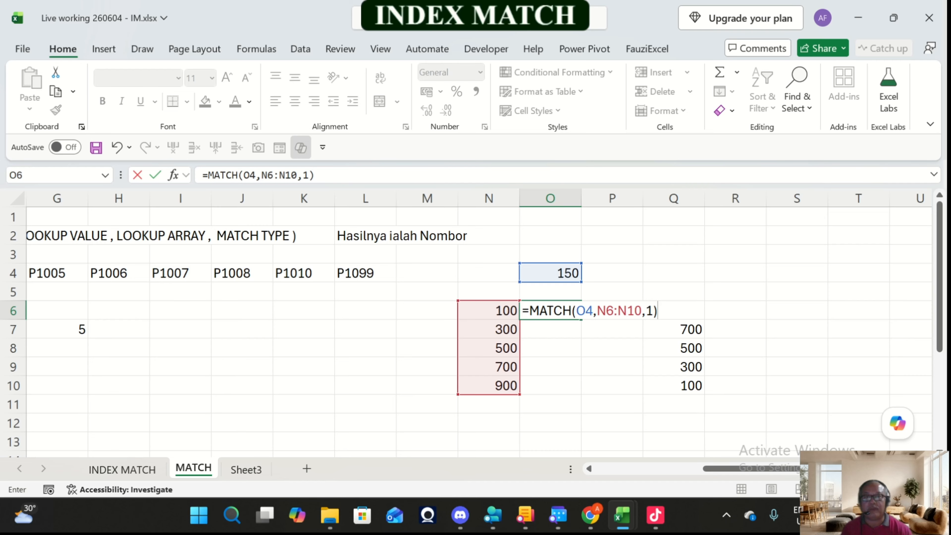
key(Return)
key(Up)
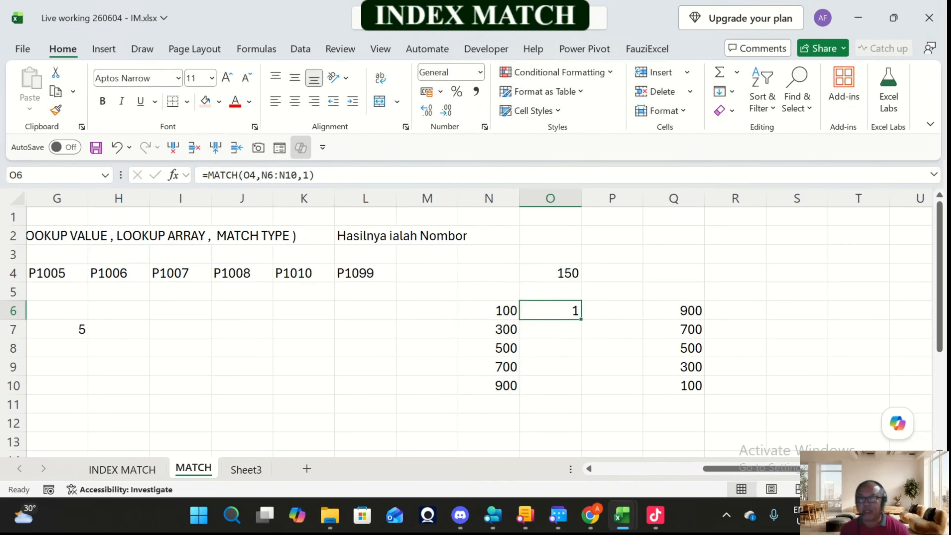
Step: Change the match type of the MATCH formula in O6 to -1 (Greater than)
key(F2)
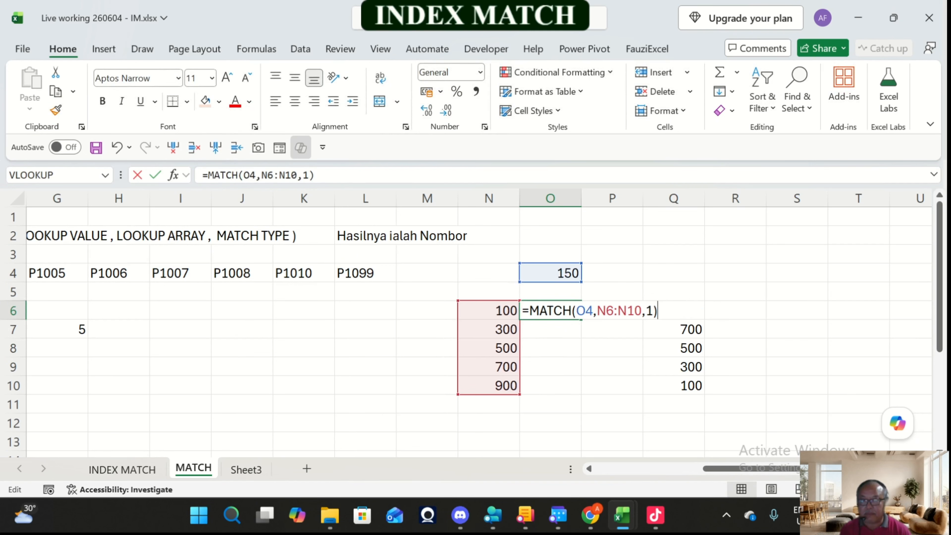
key(Left)
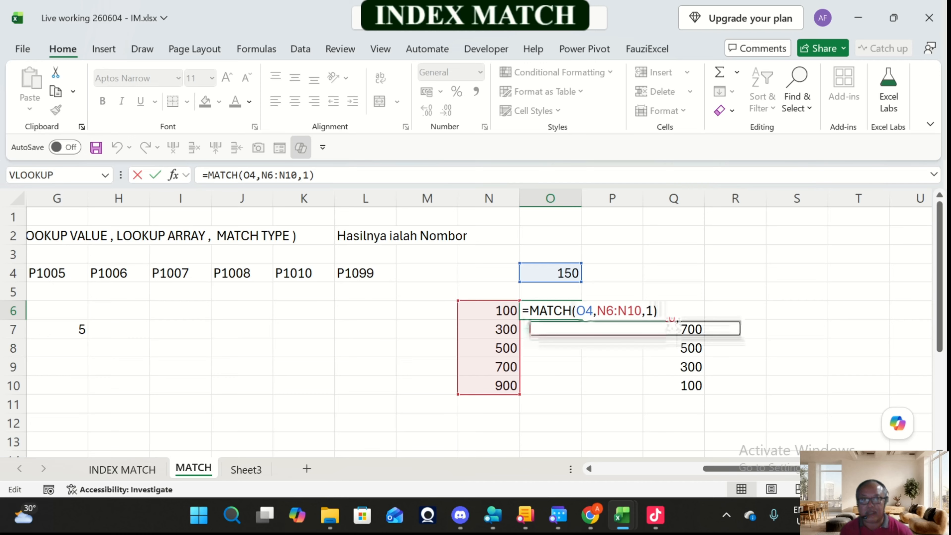
key(BackSpace)
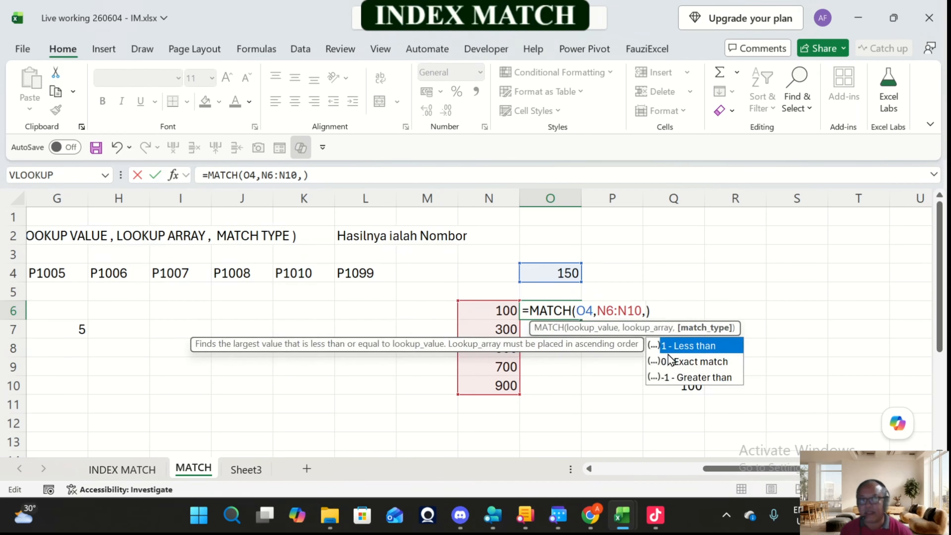
key(Down)
key(Down)
text(1)
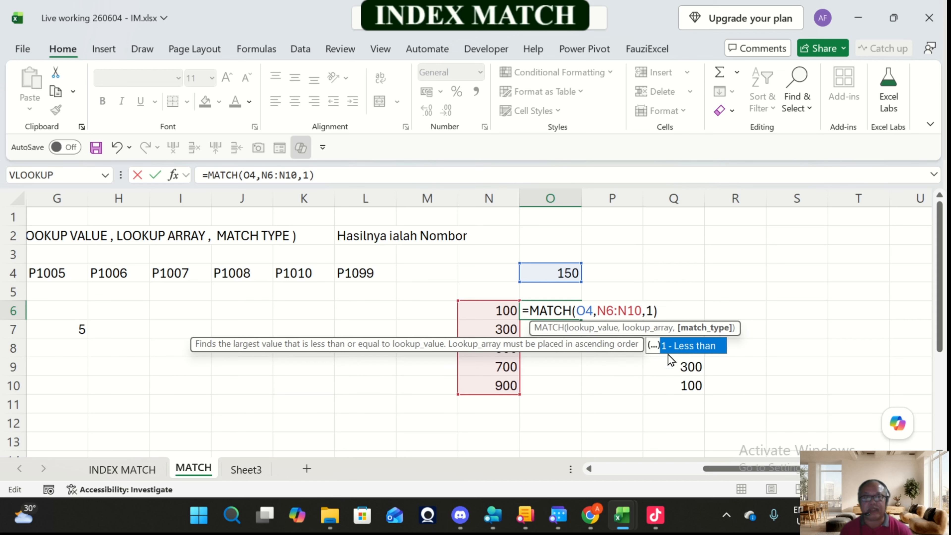
key(BackSpace)
text(-1)
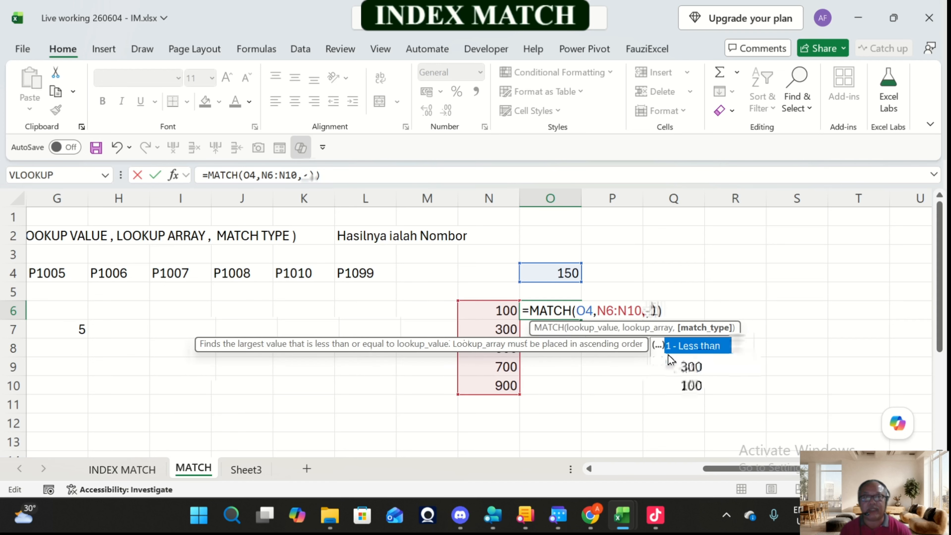
key(Return)
key(Up)
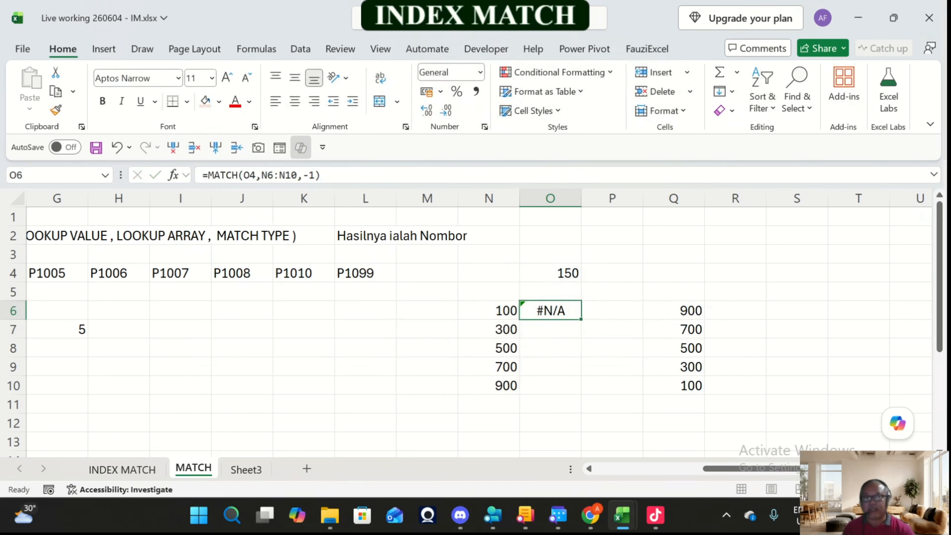
Step: Compare the sort order of the descending list in Q6:Q10 with the ascending list starting in N6
key(Right)
key(Right)
key(shift+Down)
key(shift+Down)
key(shift+Down)
key(shift+Down)
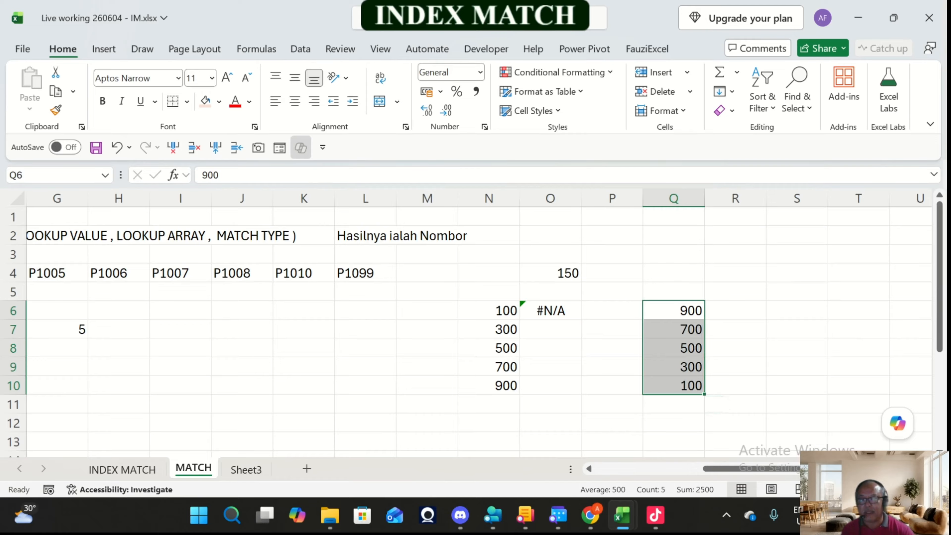
key(Left)
key(Left)
key(Left)
key(shift+Down)
key(shift+Down)
key(shift+Down)
key(shift+Down)
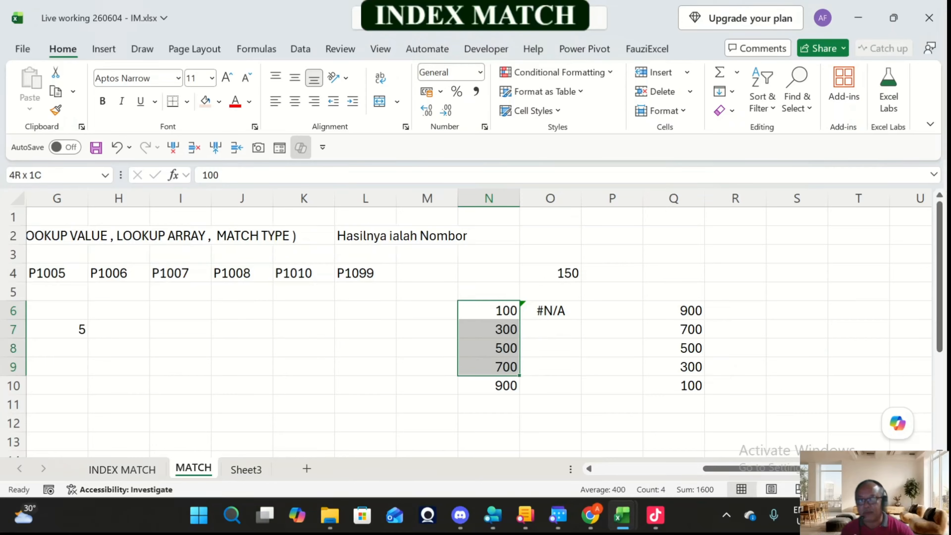
Step: Label the ascending list with "Less Than - Menaik" in cell N12
click(489, 423)
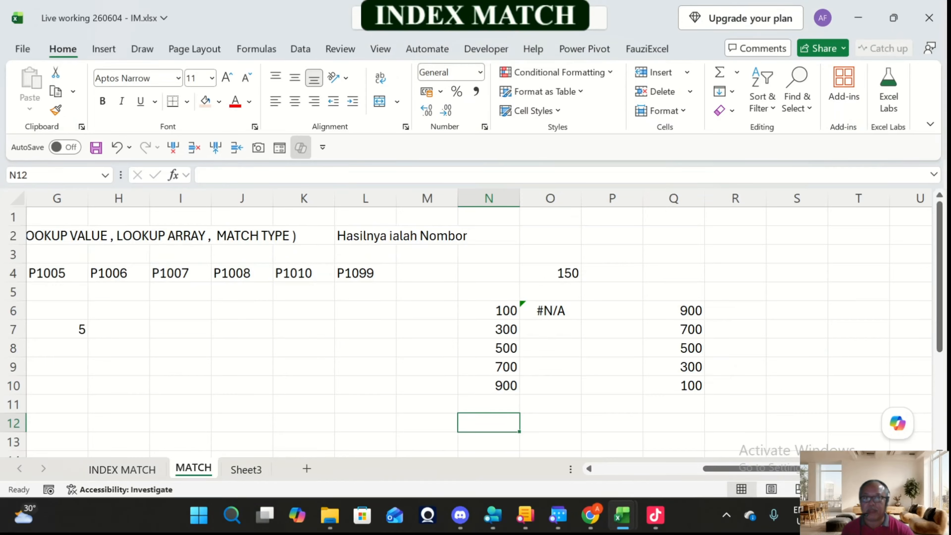
text(Le)
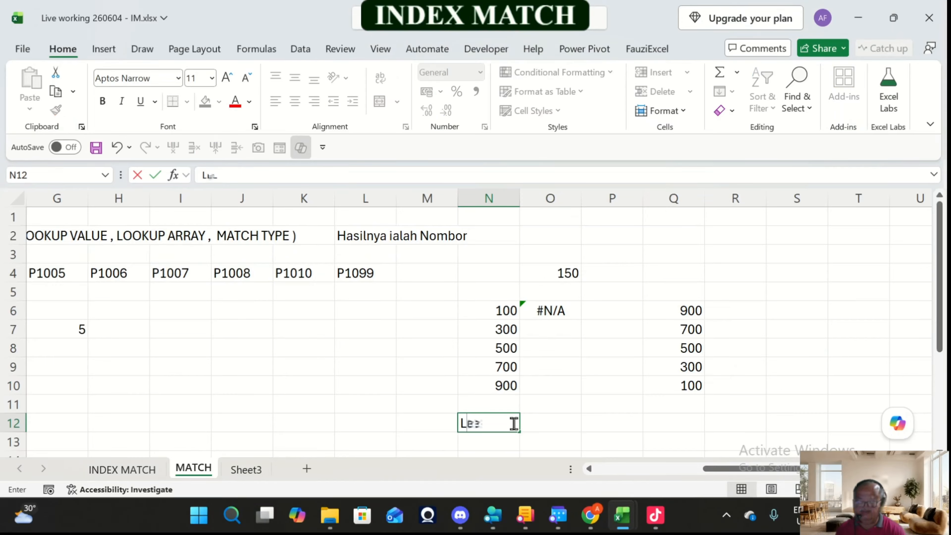
text(ss Than)
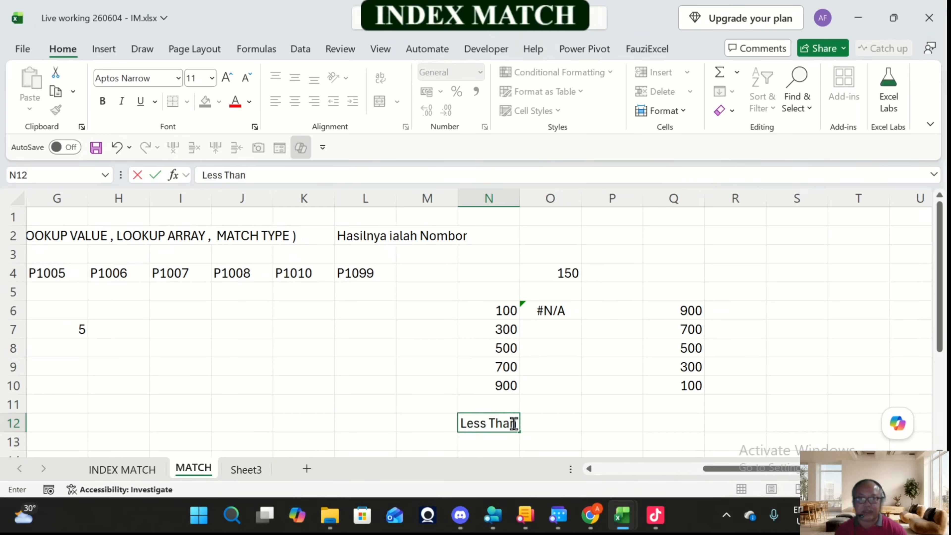
text( - Me)
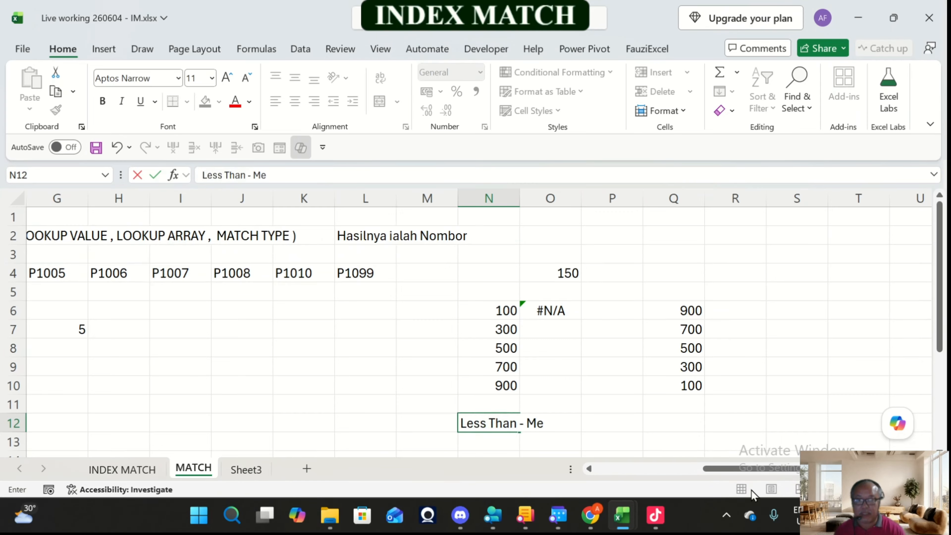
text(naik)
key(Return)
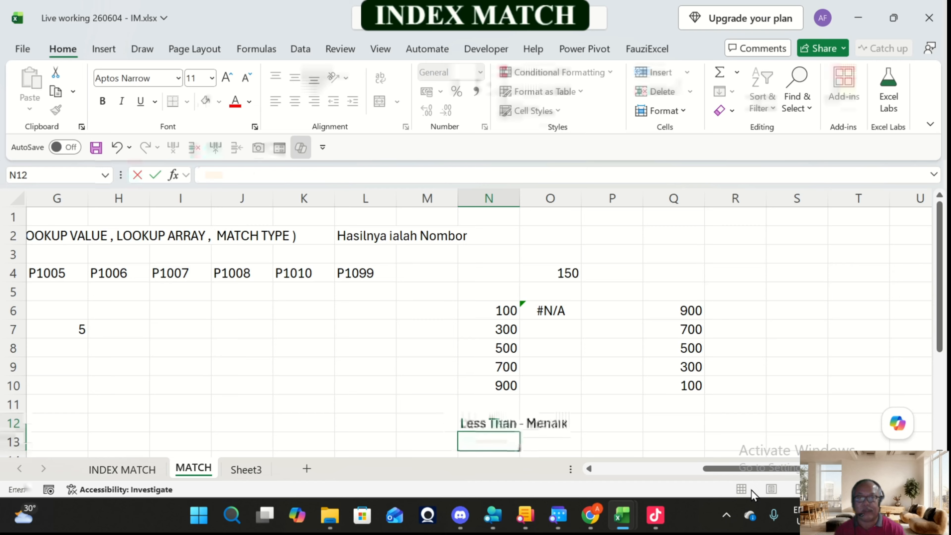
Step: Label the descending list with "Greater Than - Menurun" in cell Q12
key(Up)
key(Right)
key(Right)
key(Right)
text(Gr)
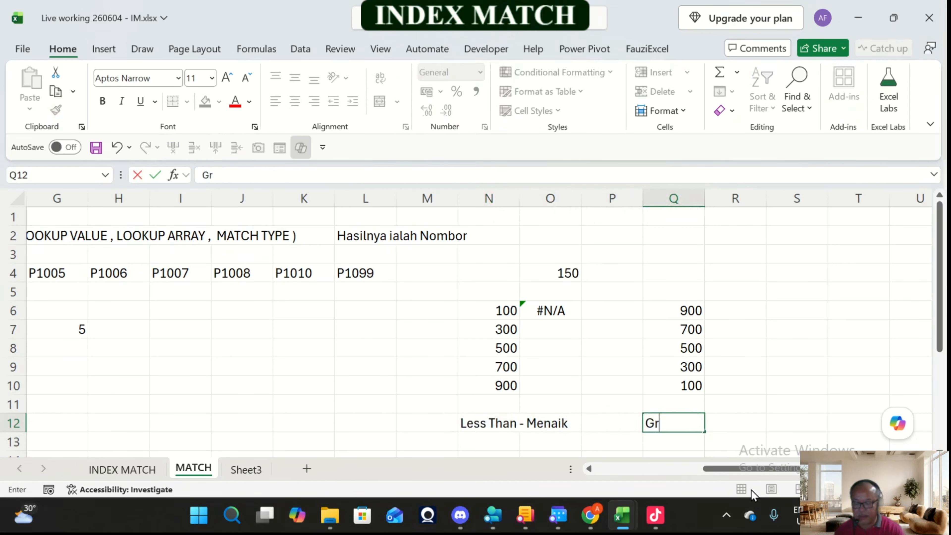
text(eater Thabn)
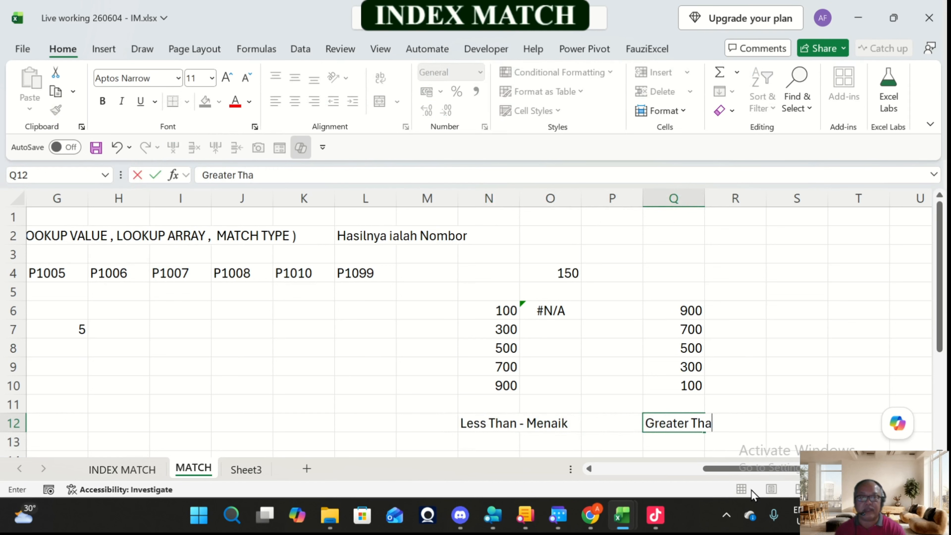
key(BackSpace)
key(BackSpace)
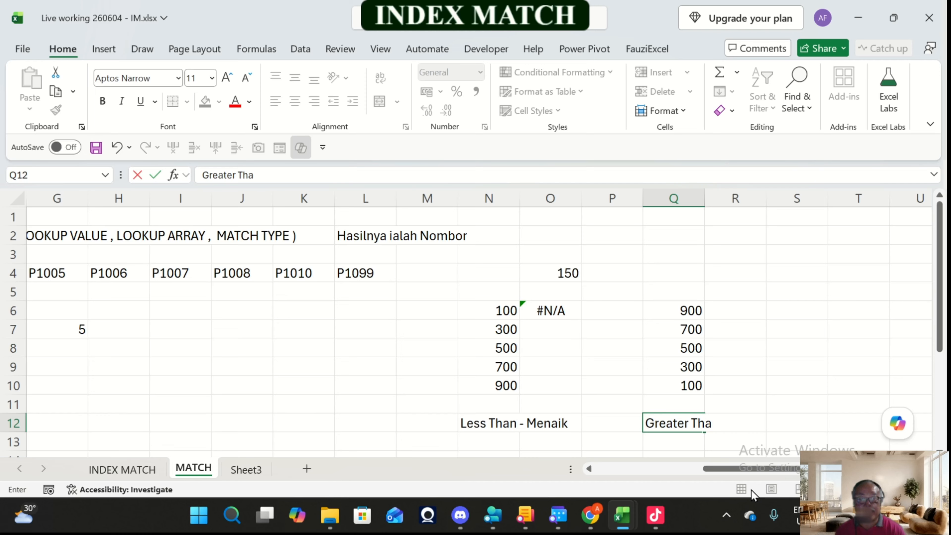
text(n - Menurun)
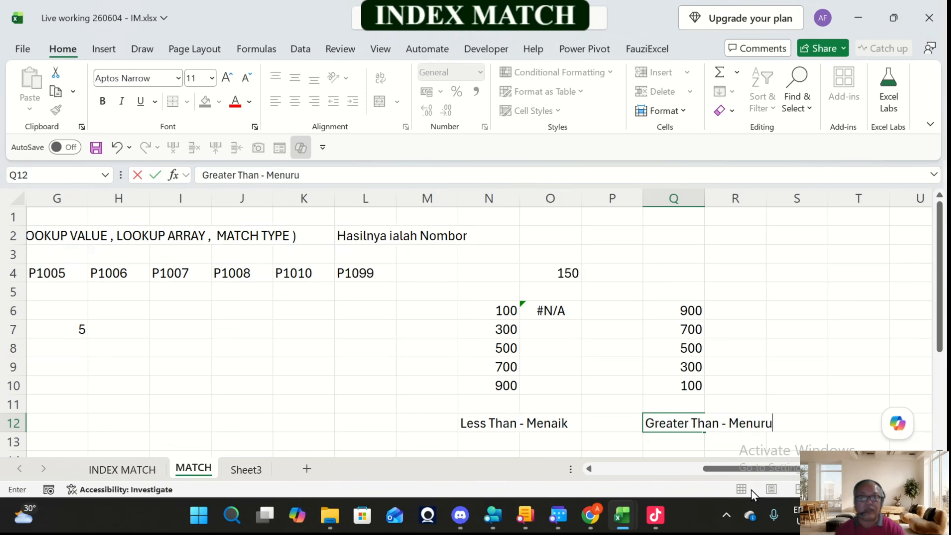
key(Return)
Step: Review the values in N6:N10 and check that their order suits the Less Than match type
key(Up)
key(Up)
key(Up)
key(Up)
key(Up)
key(Up)
key(Up)
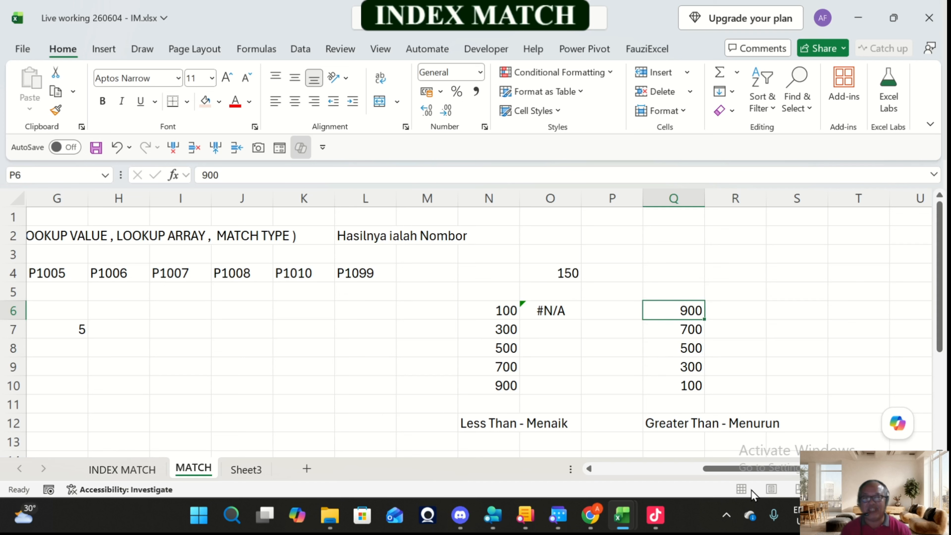
key(Left)
key(Left)
key(Left)
key(shift+Down)
key(shift+Down)
key(shift+Down)
key(shift+Down)
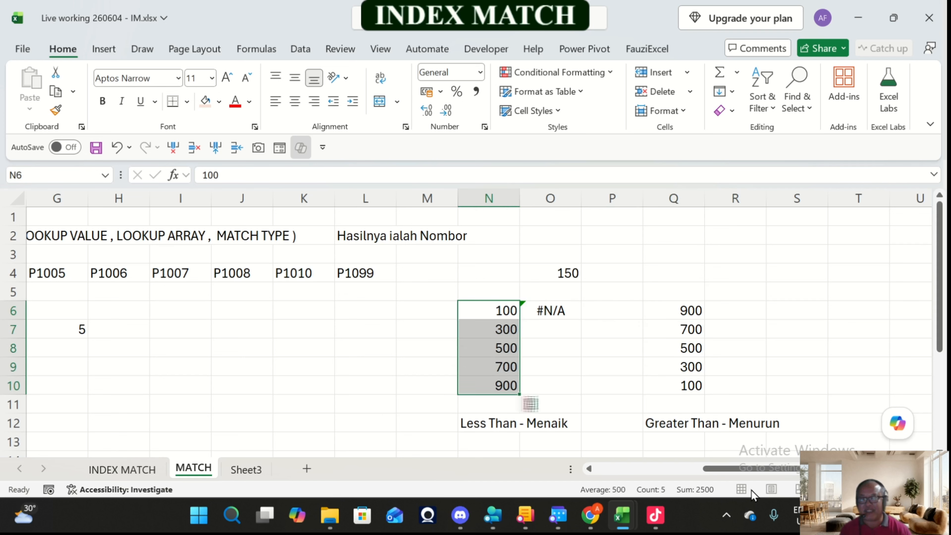
Step: Set the match type of the MATCH formula in O6 to 1 (Less than)
key(Right)
key(Right)
key(Left)
key(F2)
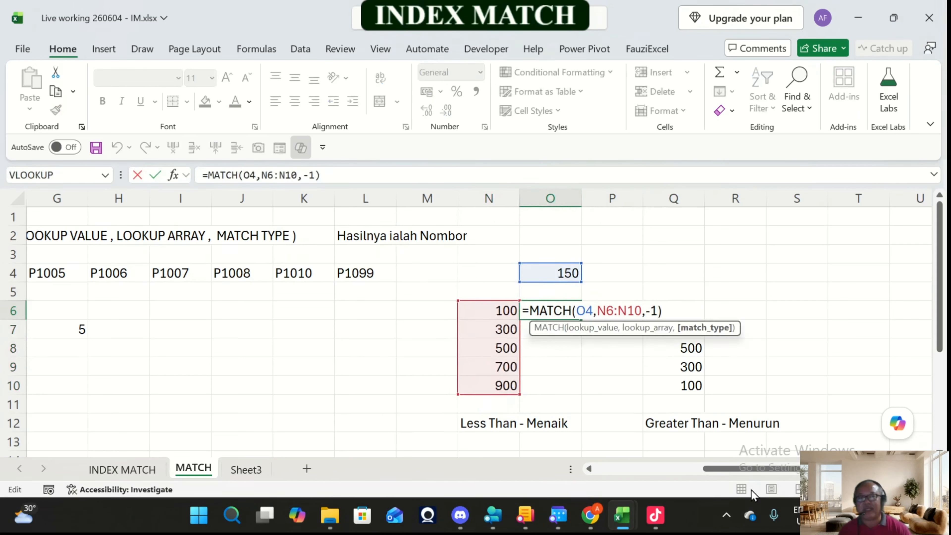
key(BackSpace)
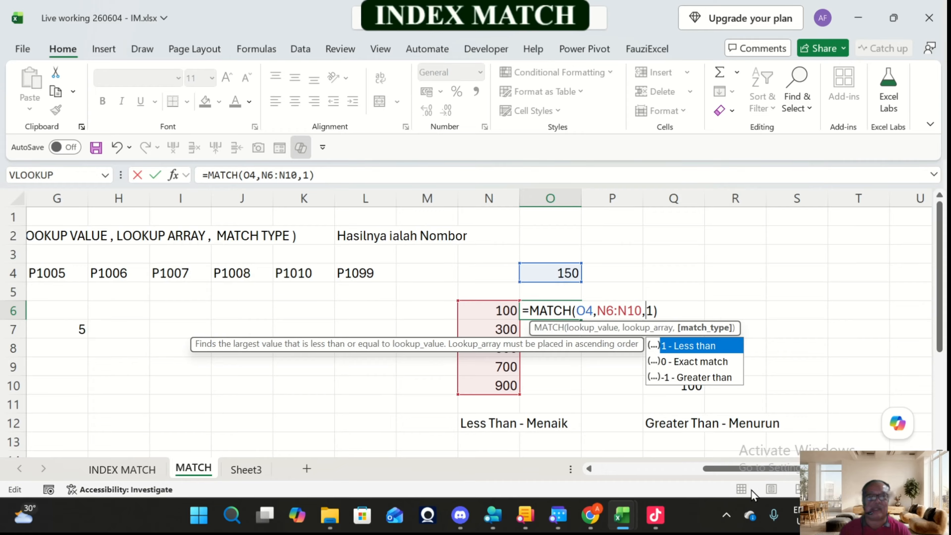
key(Return)
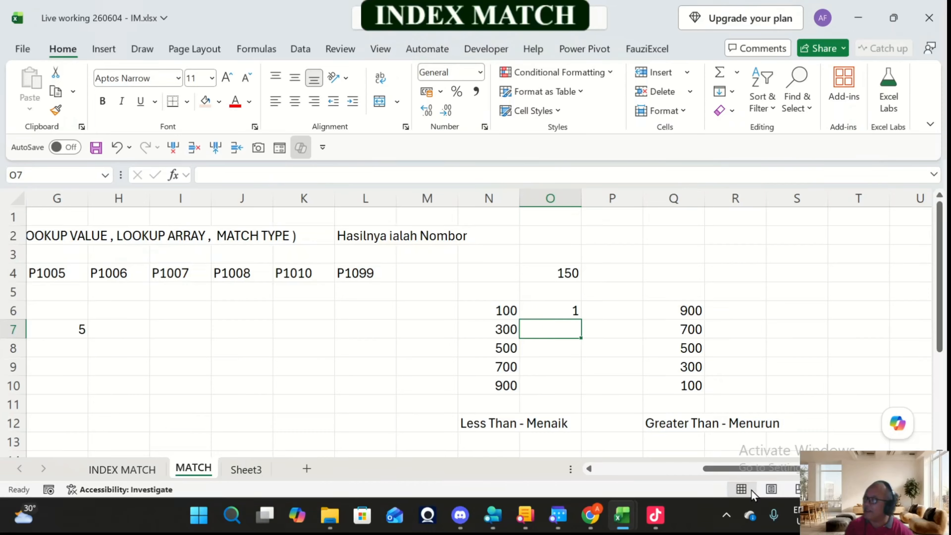
Step: Move the MATCH formula from O6 to P4, beside the lookup value
key(Up)
key(Up)
key(Up)
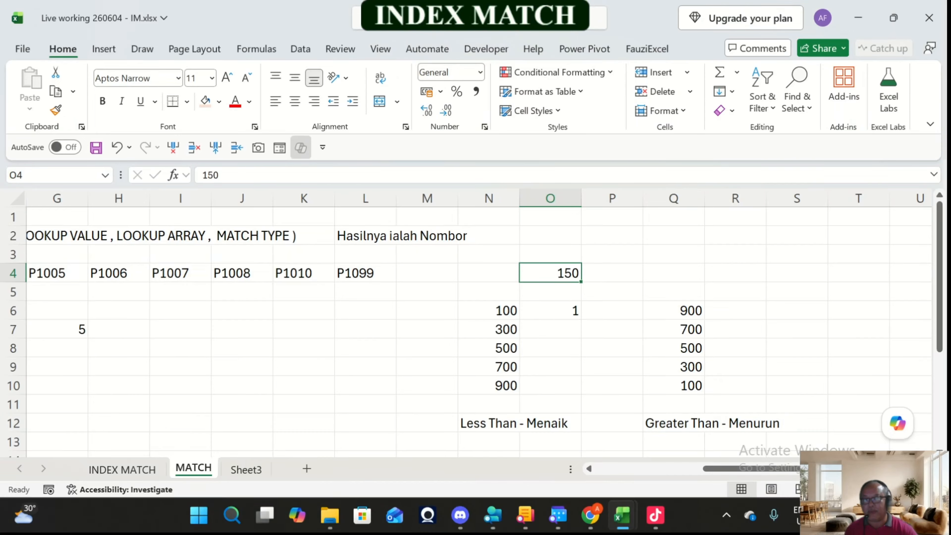
key(Down)
key(Down)
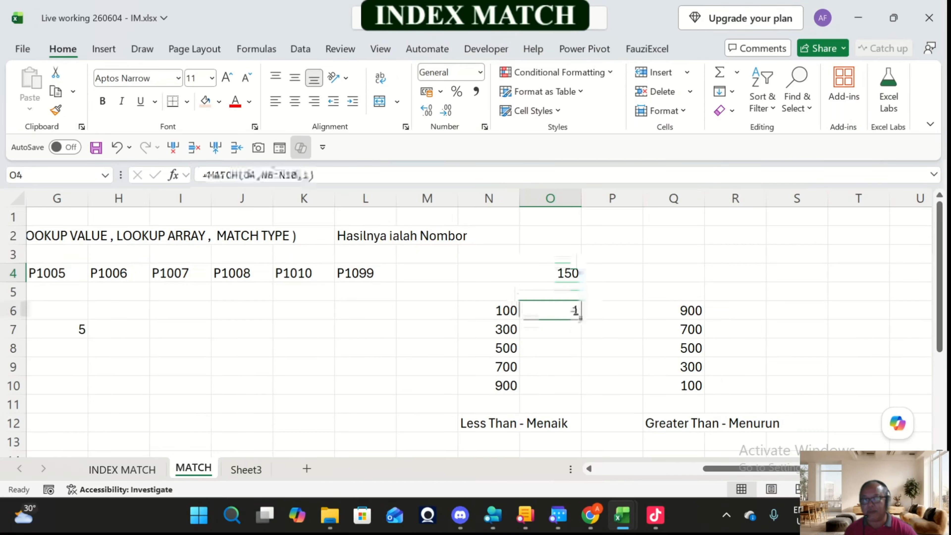
key(ctrl+c)
key(Up)
key(Up)
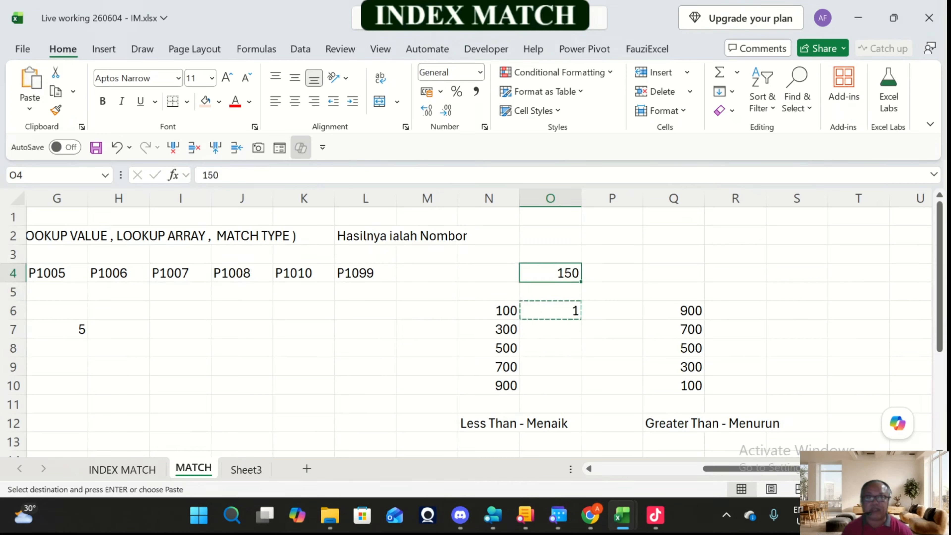
key(Right)
key(Return)
Step: Test the Less Than formula by changing the lookup value in O4 to 300 and to 320
key(Left)
text(300)
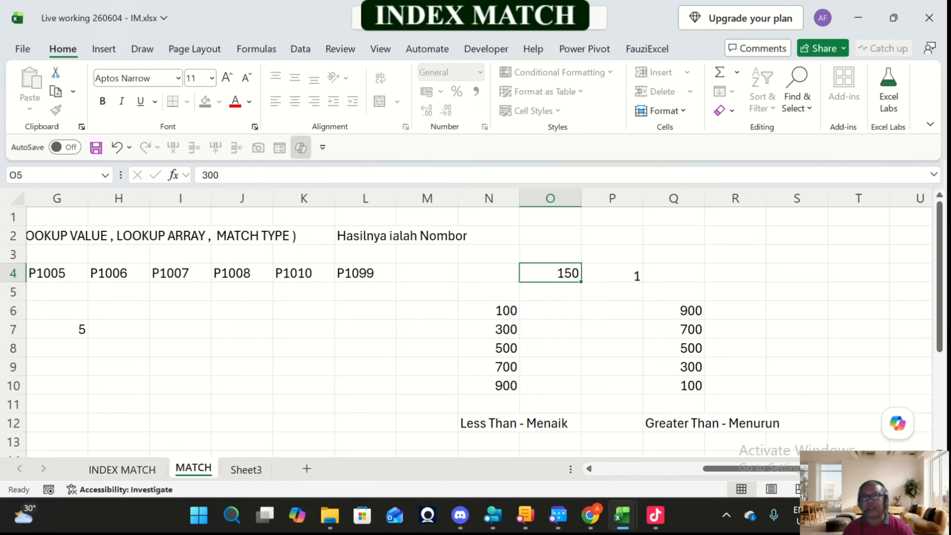
key(Return)
key(Up)
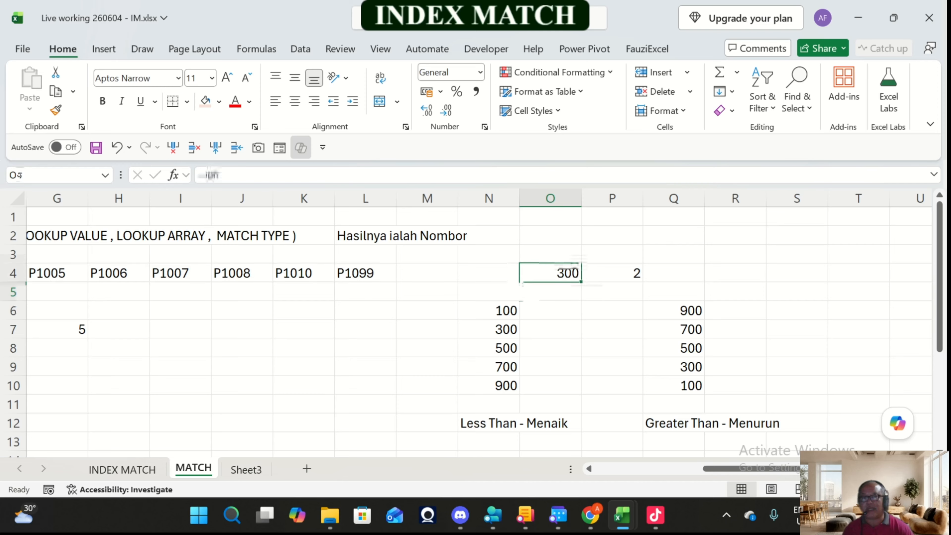
text(320)
key(Return)
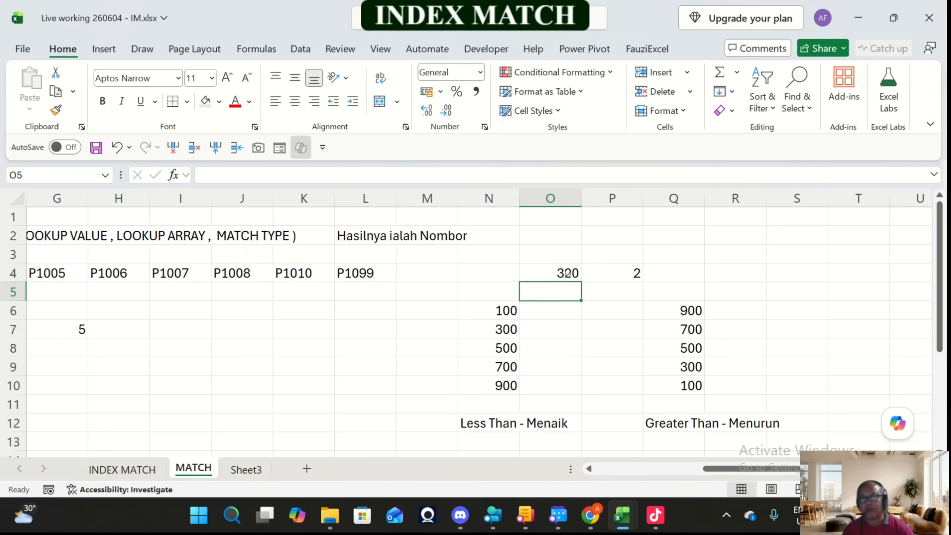
Step: Set the lookup value in O4 to 520 and select the MATCH formula beside it
key(Up)
text(520)
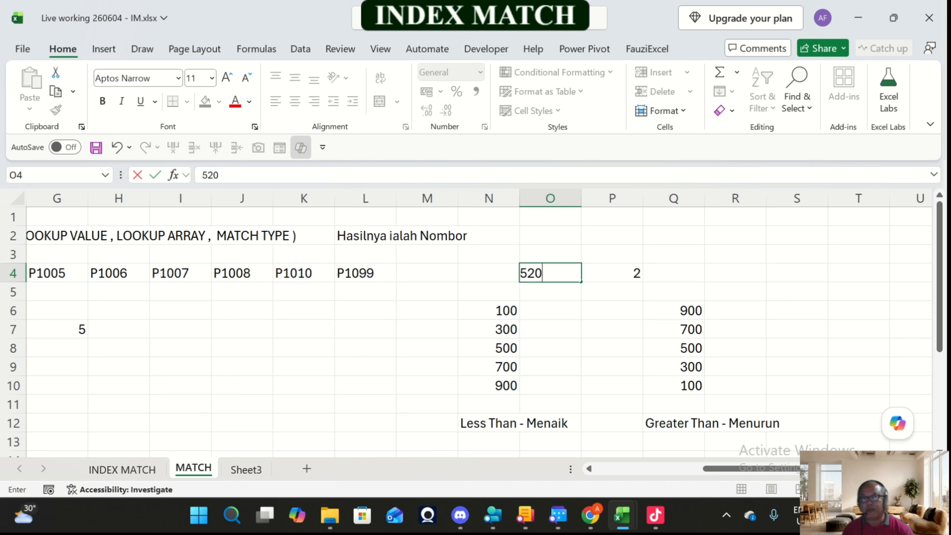
key(Return)
key(Up)
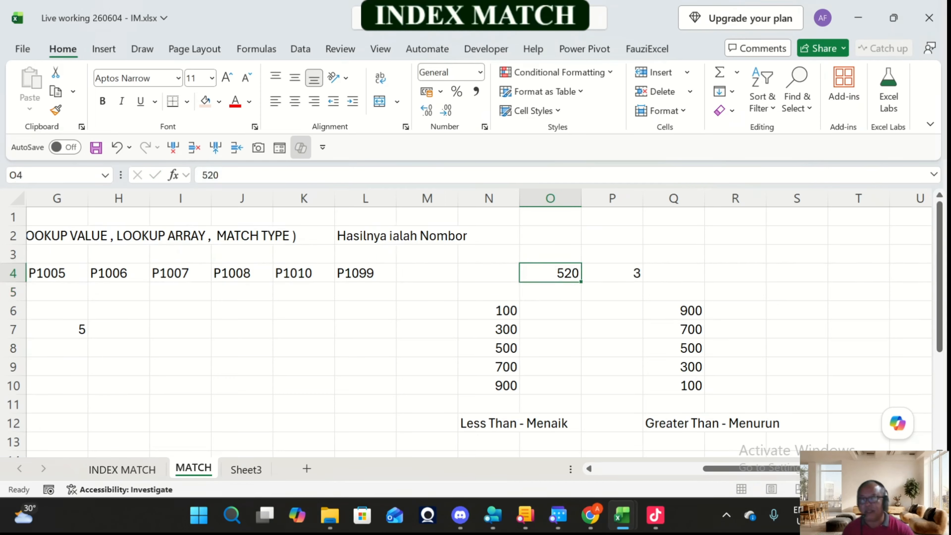
key(Right)
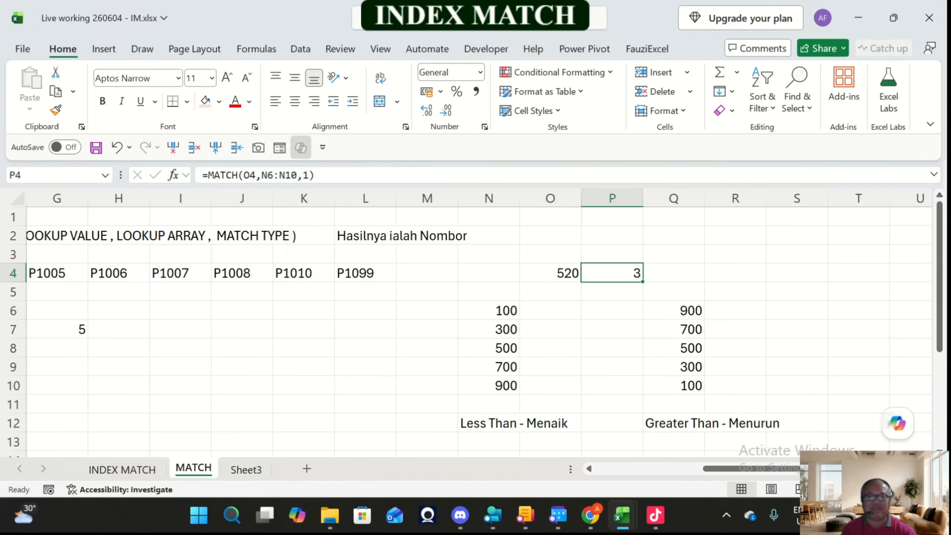
click(796, 273)
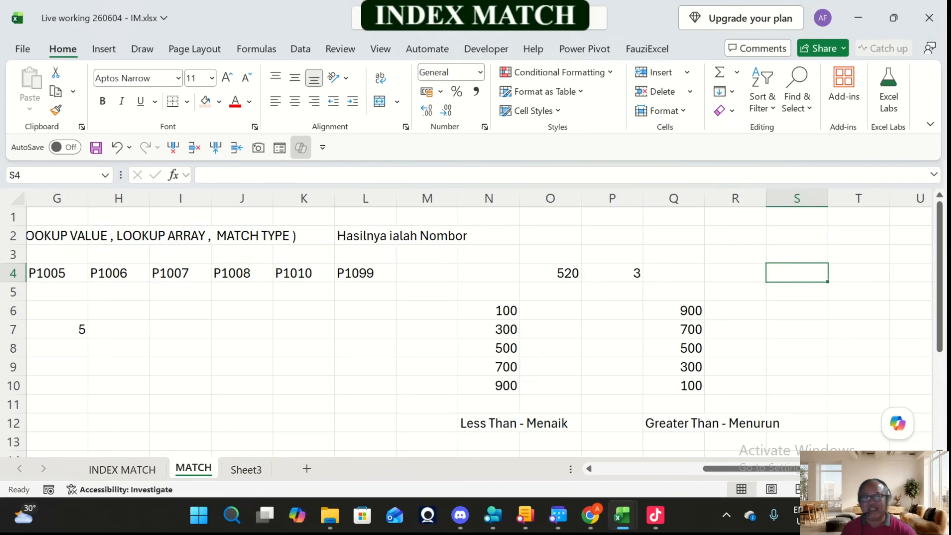
key(Left)
key(Left)
key(Left)
key(Left)
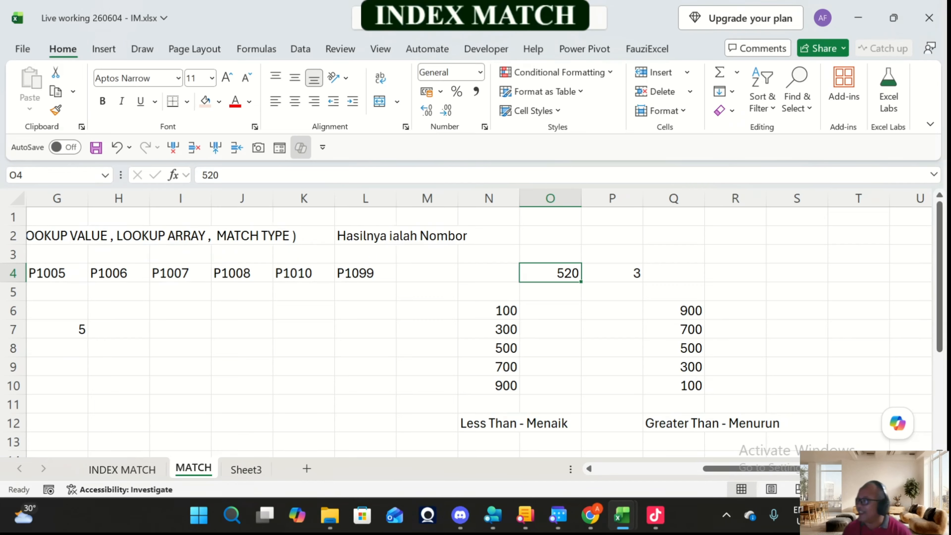
key(shift+Right)
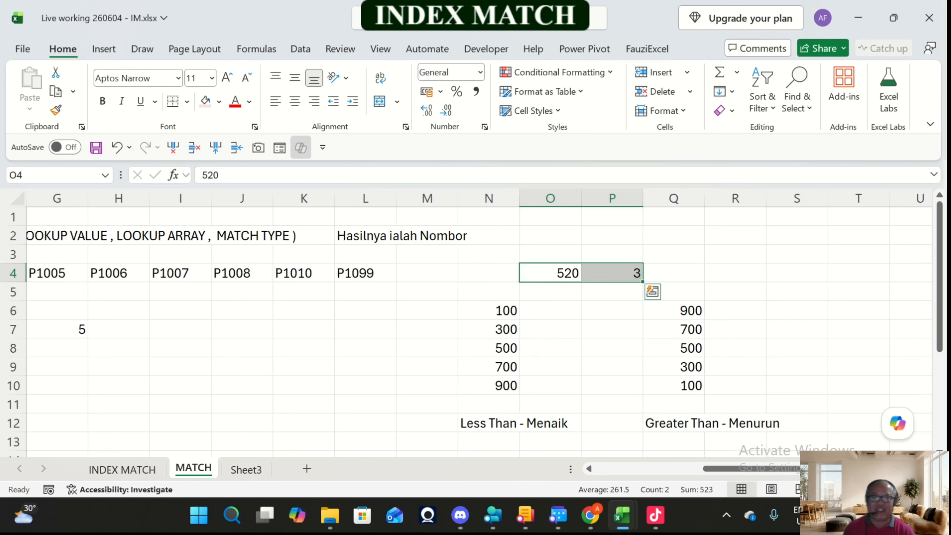
Step: Enter 500 in R4 as the lookup value for the descending list, and replace it with 520
key(Right)
key(Right)
key(Right)
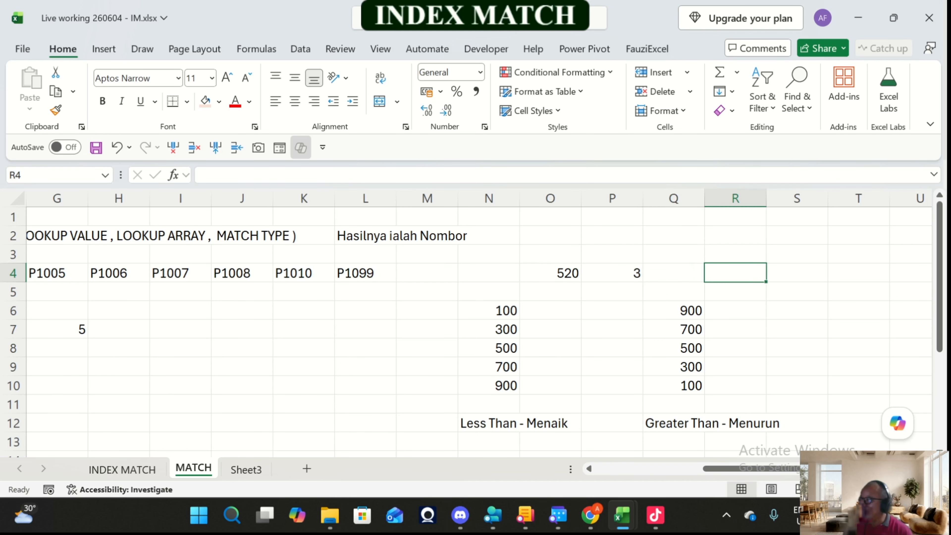
text(500)
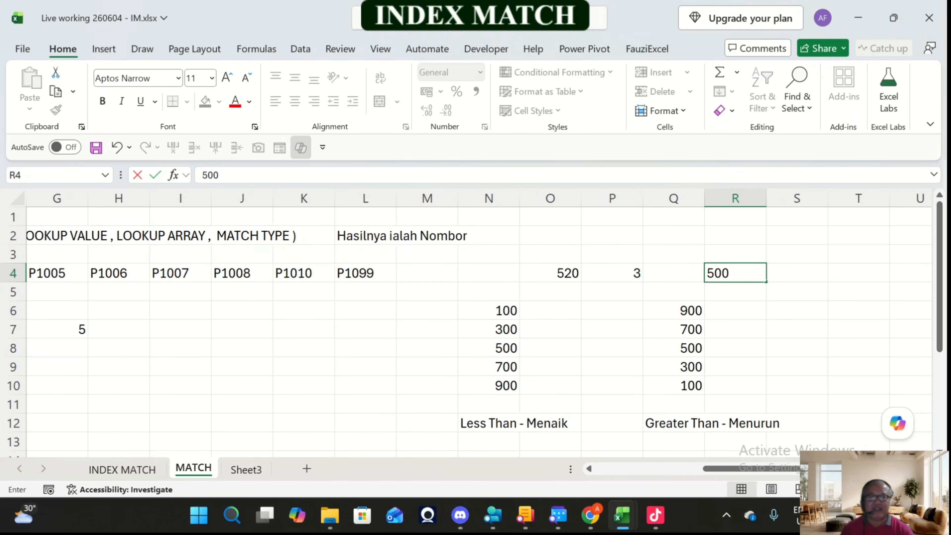
key(Return)
key(Up)
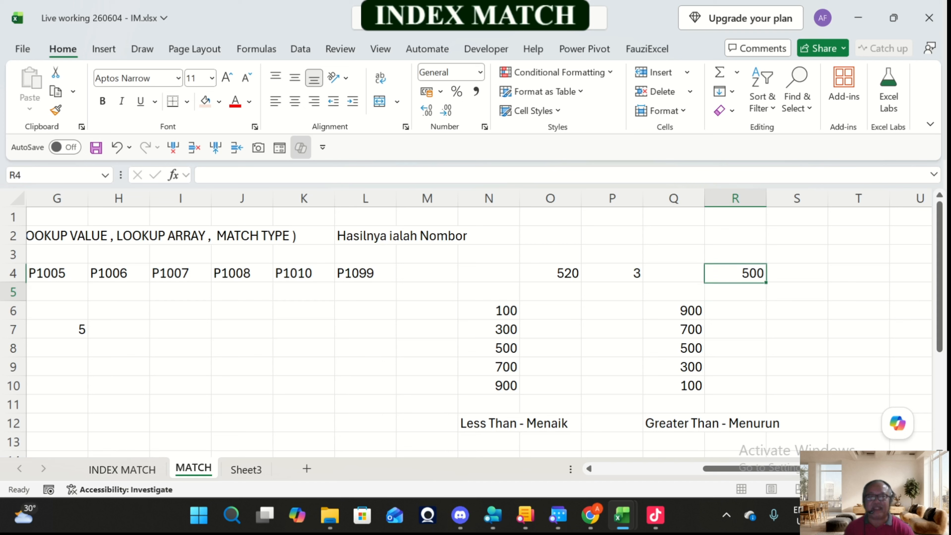
text(520)
key(Return)
key(Up)
key(Right)
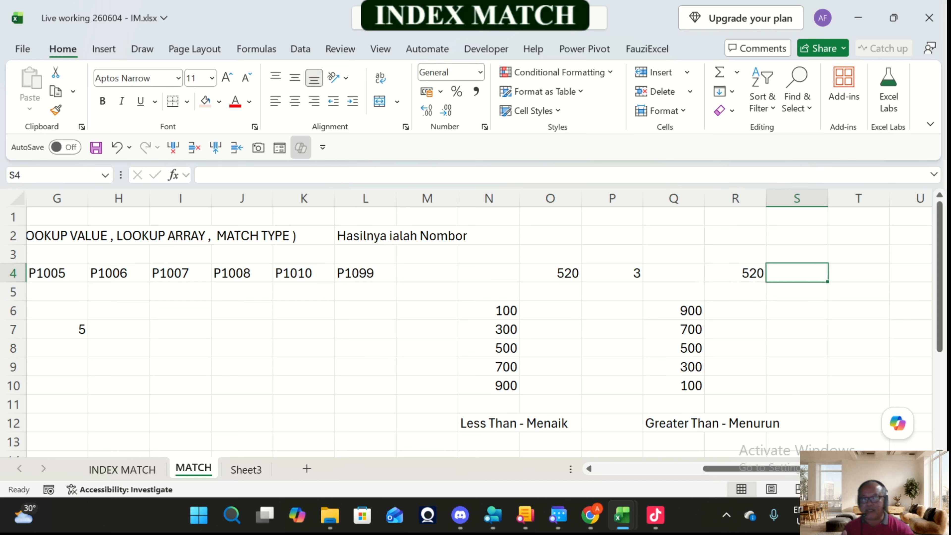
Step: Start a MATCH formula in S4 with R4 as the lookup value and Q6:Q10 as the lookup array
drag(673, 310, 673, 386)
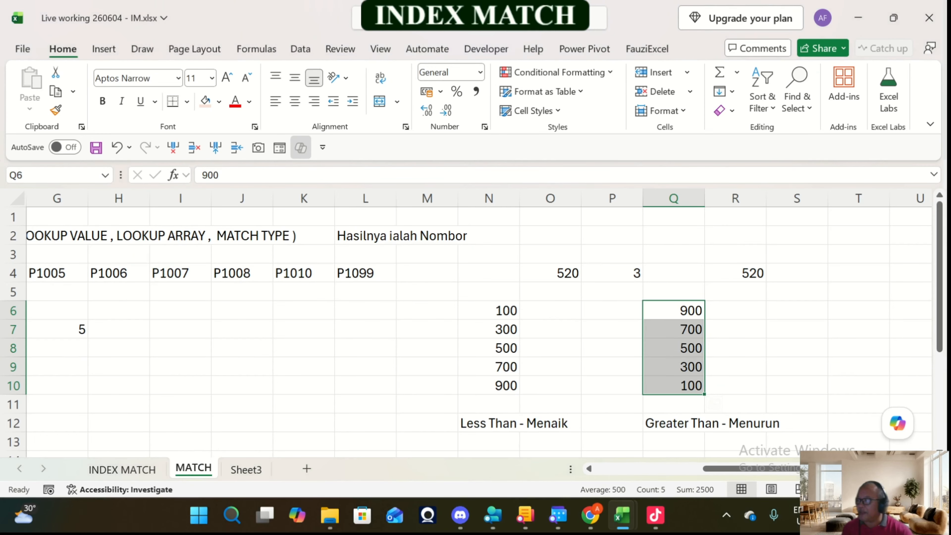
click(797, 273)
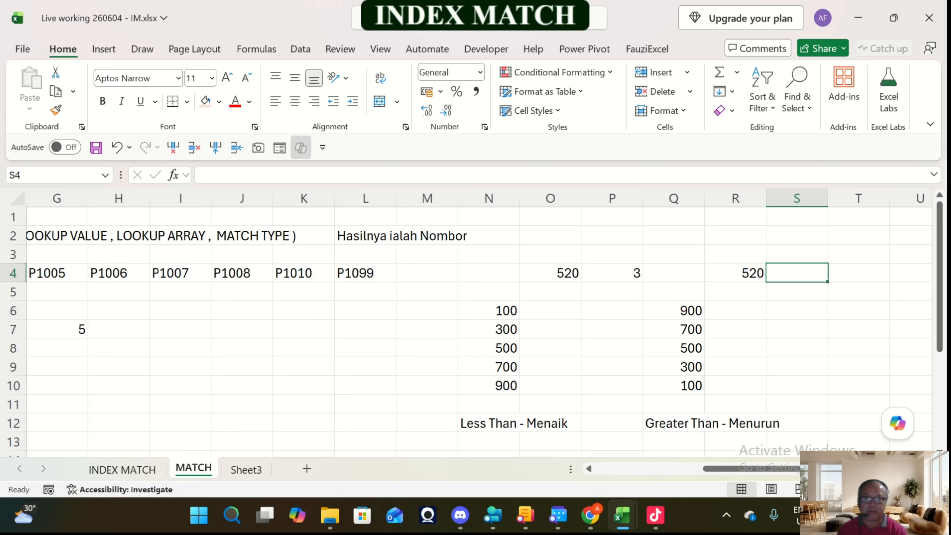
text(=)
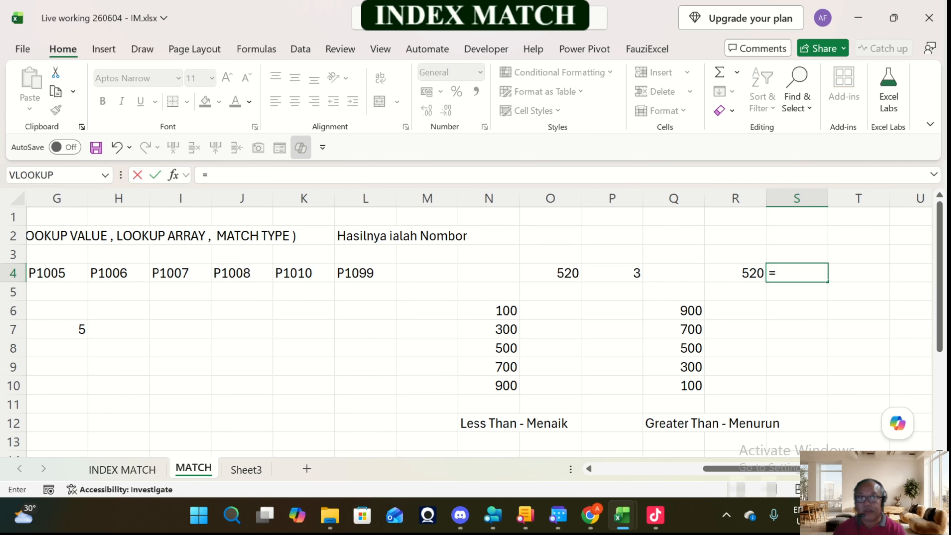
text(n)
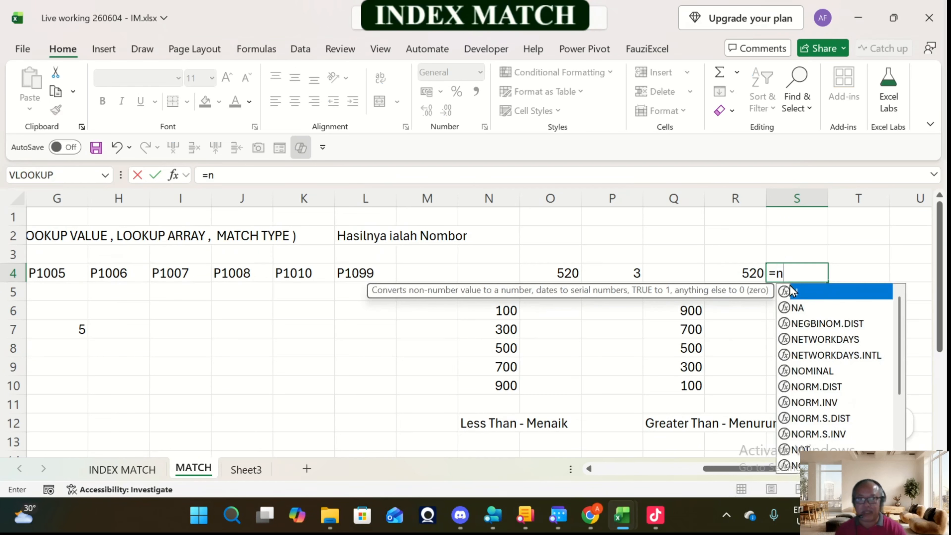
key(BackSpace)
text(ma)
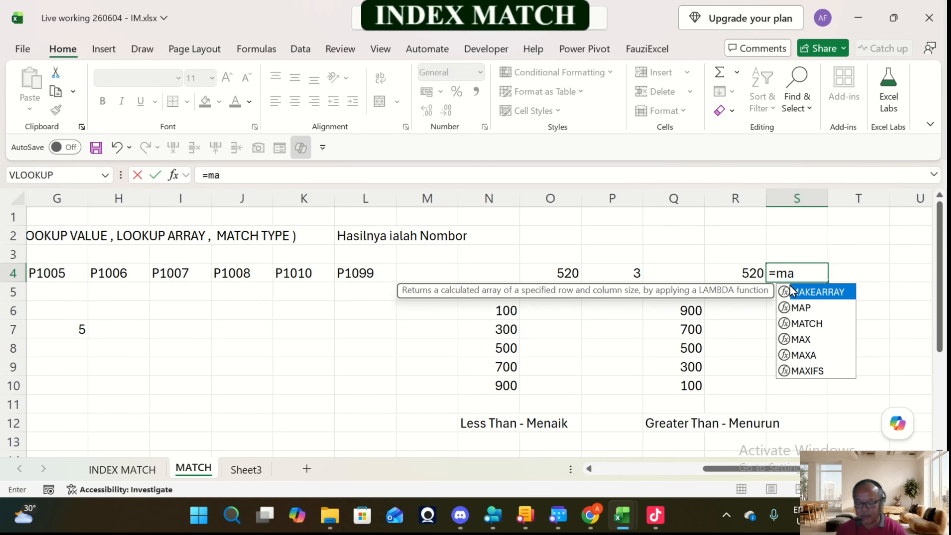
text(t)
key(Tab)
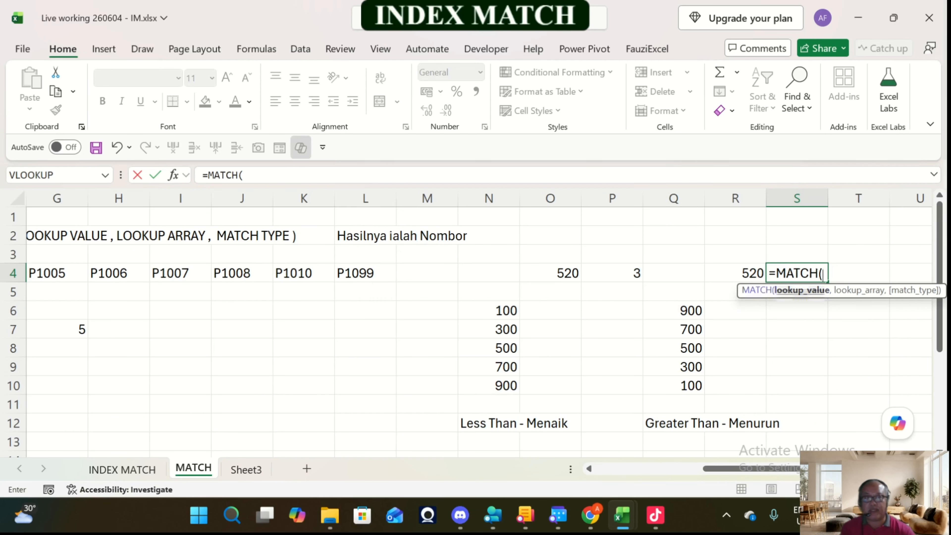
click(735, 273)
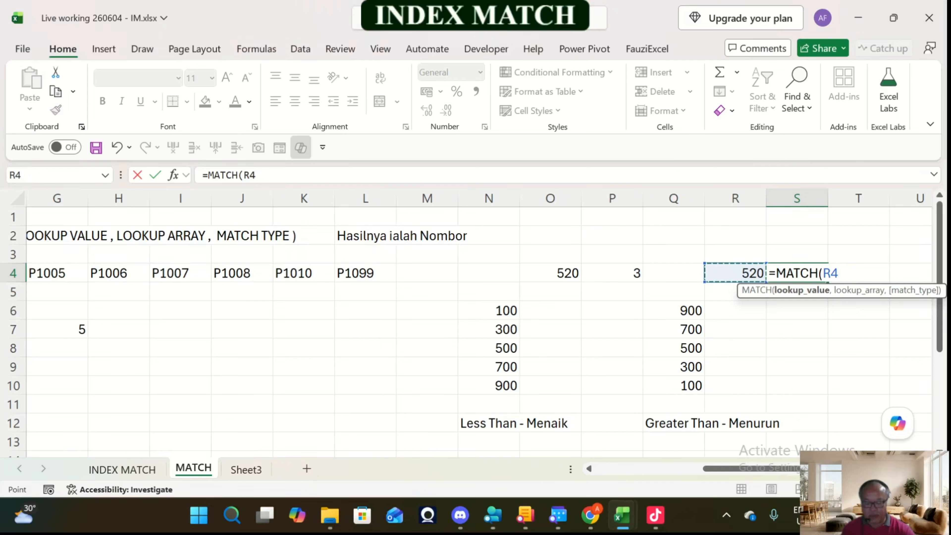
text(,)
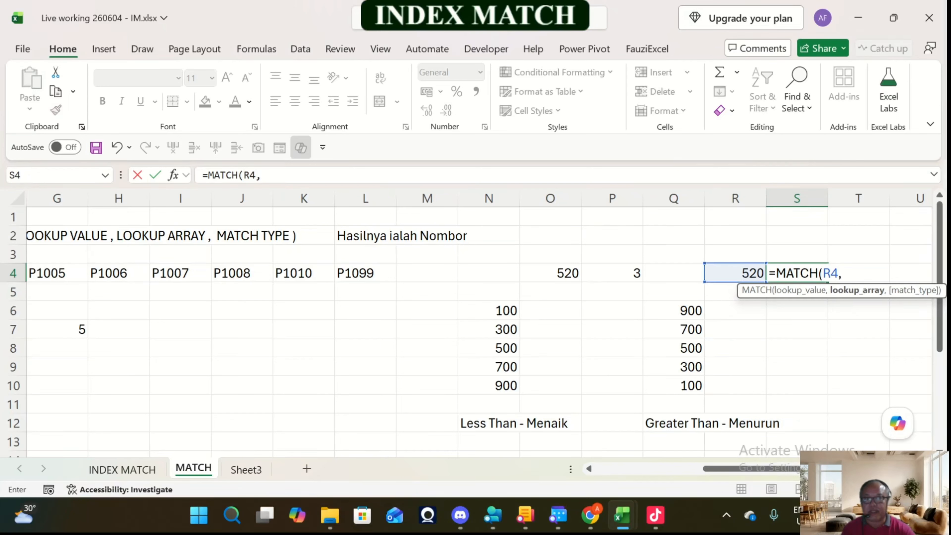
drag(673, 310, 674, 386)
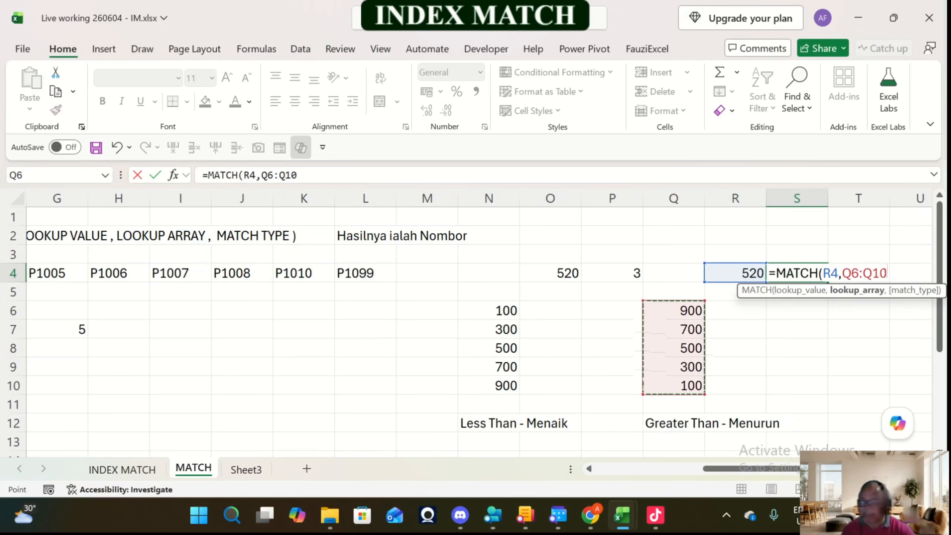
Step: Complete the MATCH formula in S4 with match type -1 (Greater than)
text(,)
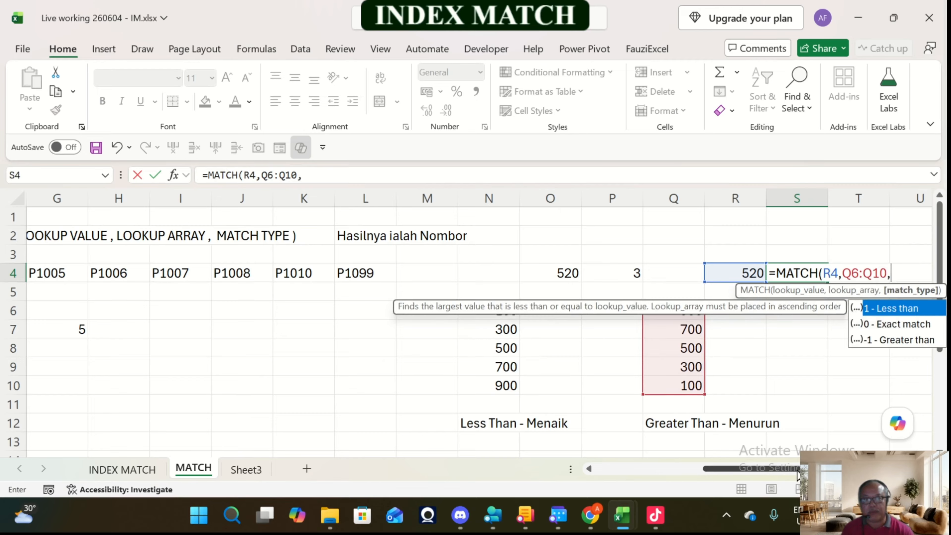
key(Down)
key(Down)
key(Tab)
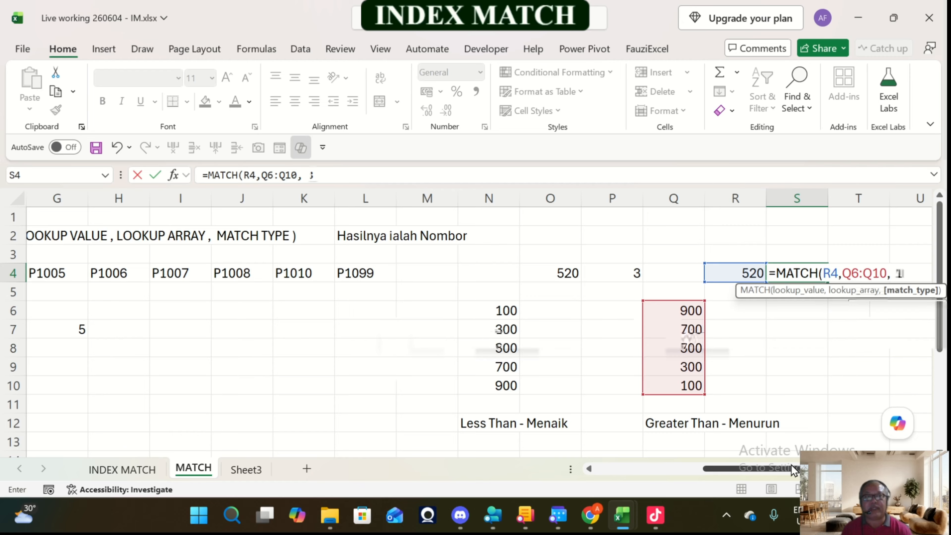
text())
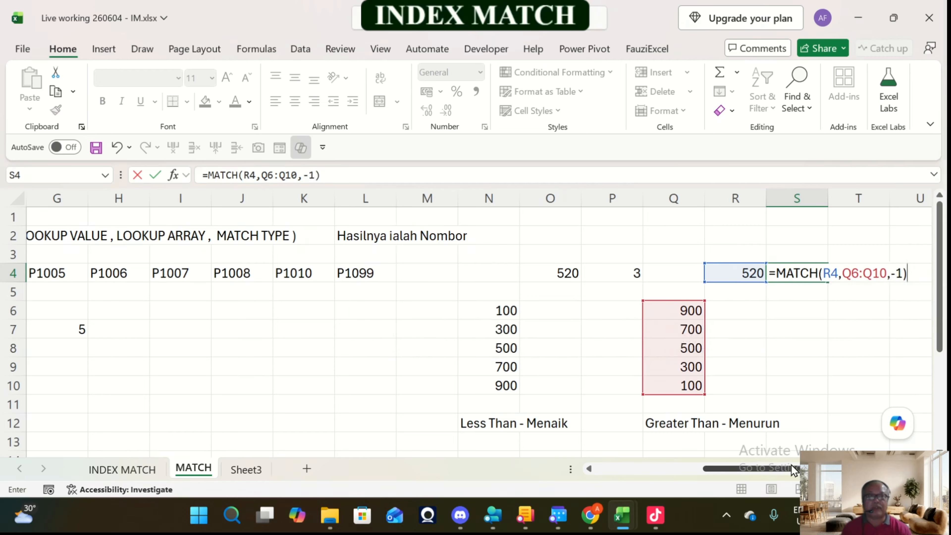
key(Return)
key(Up)
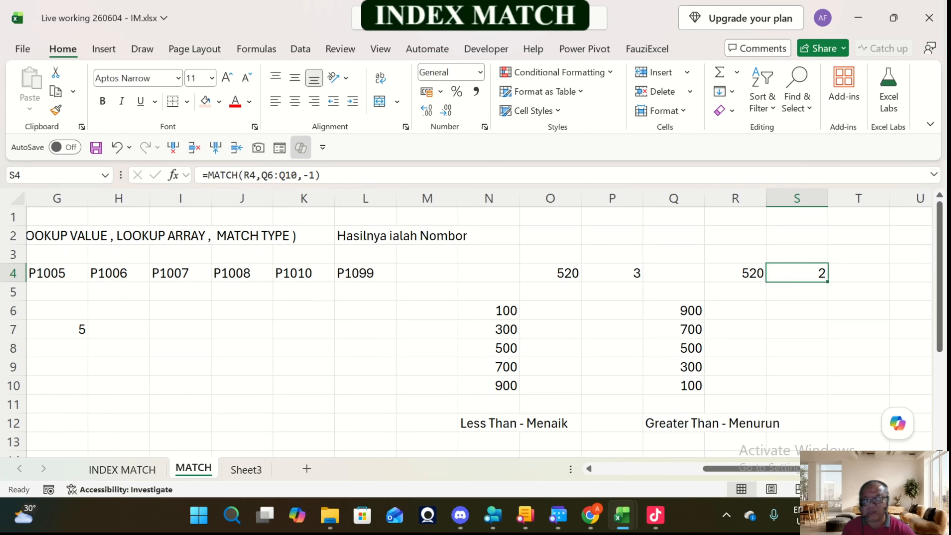
Step: Test the Greater Than formula by changing the lookup value in R4 to 450 and to 100
key(Left)
text(45)
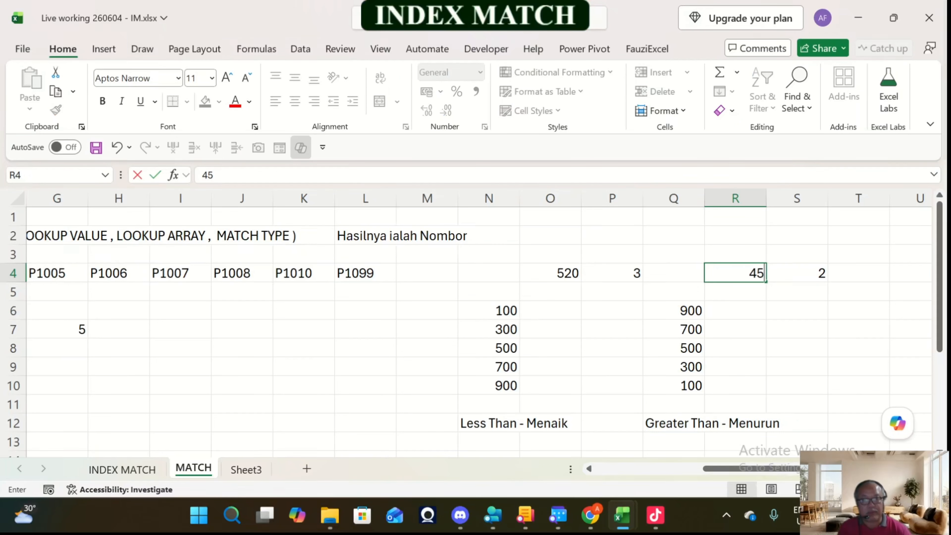
text(0)
key(Return)
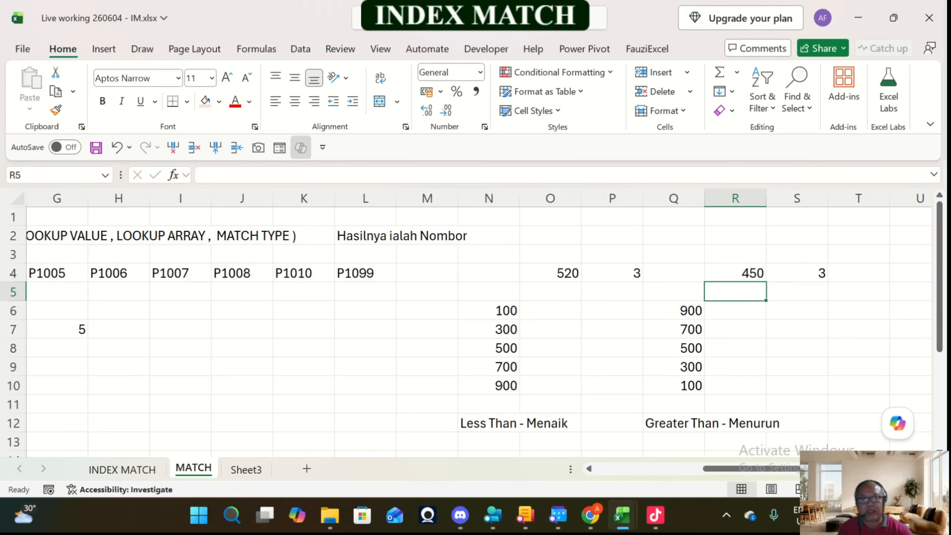
click(743, 273)
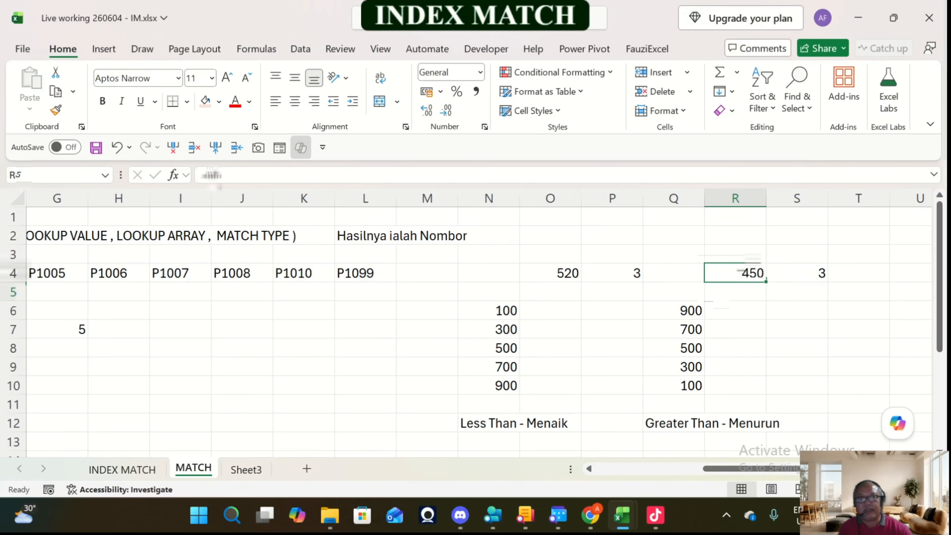
text(100)
key(Return)
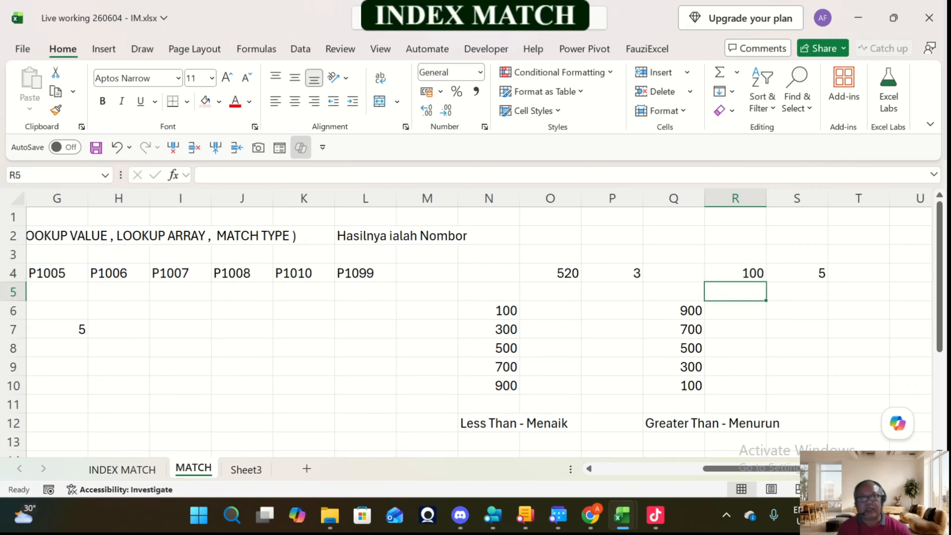
Step: Test lookup values outside the descending list's range by setting R4 to 99 and to 901
click(735, 273)
text(99)
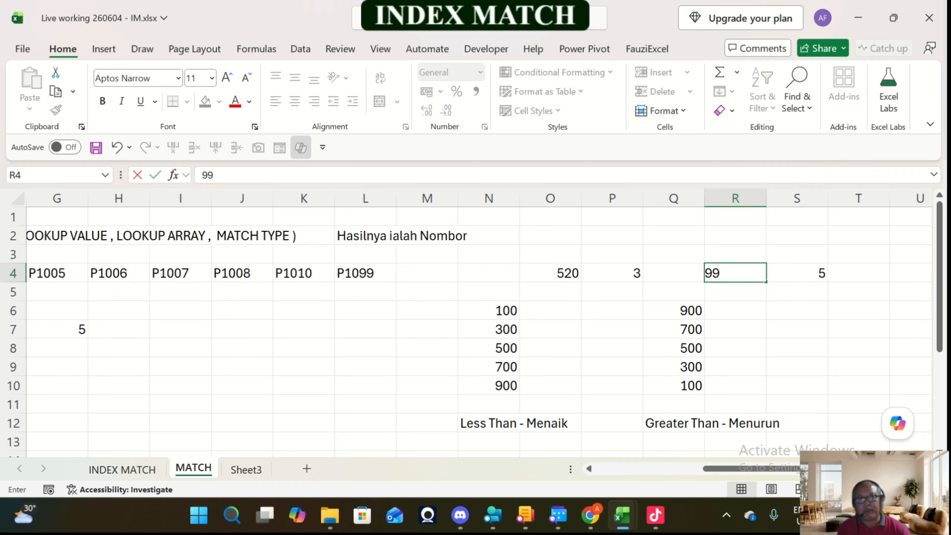
key(Return)
key(Up)
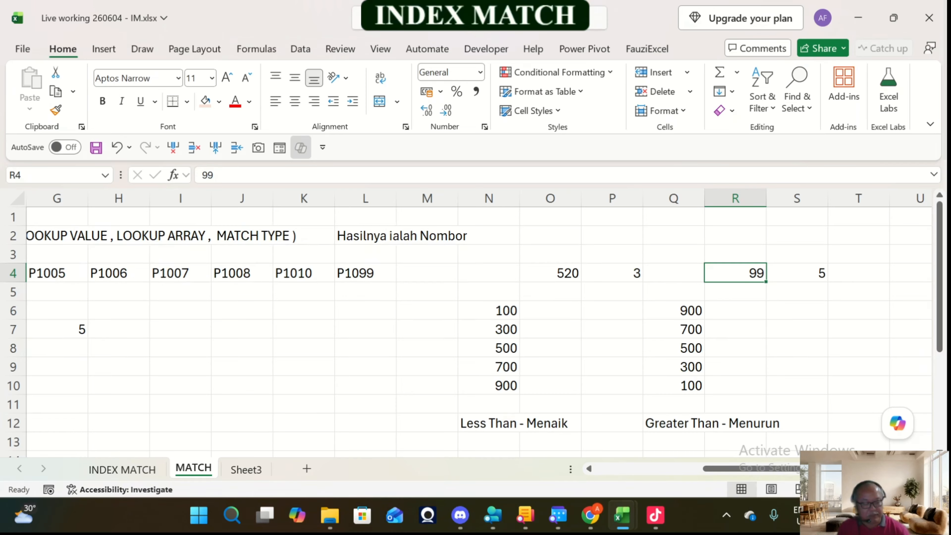
text(901)
key(Return)
key(Up)
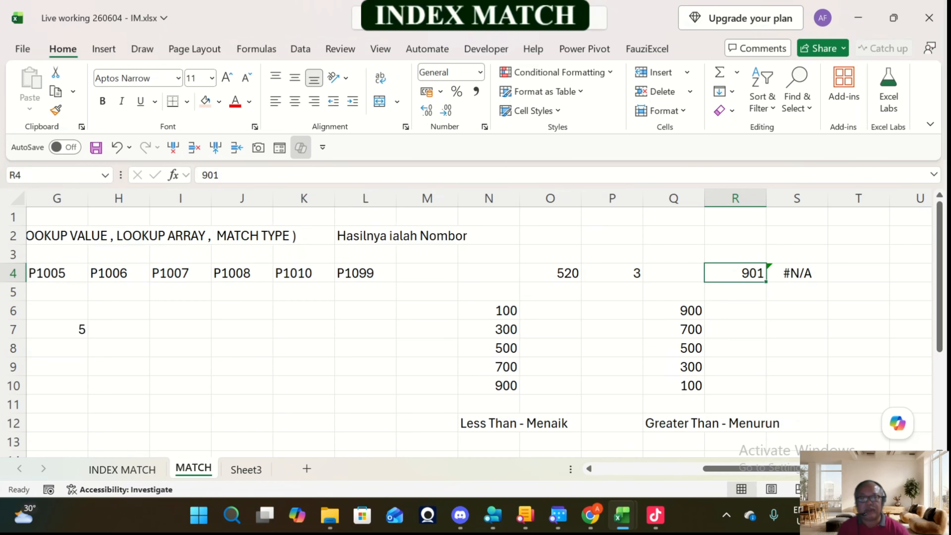
Step: Set the lookup value in R4 to 450
text(450)
key(Return)
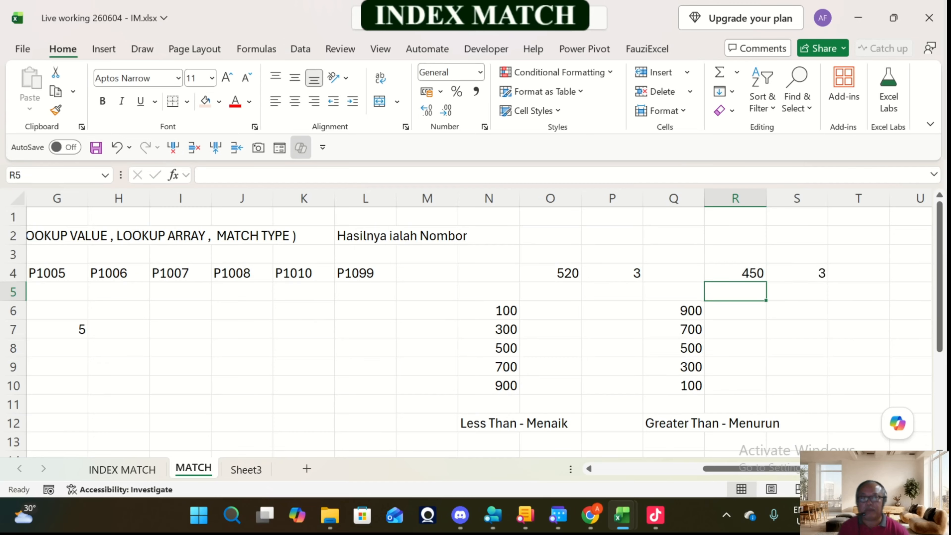
key(Up)
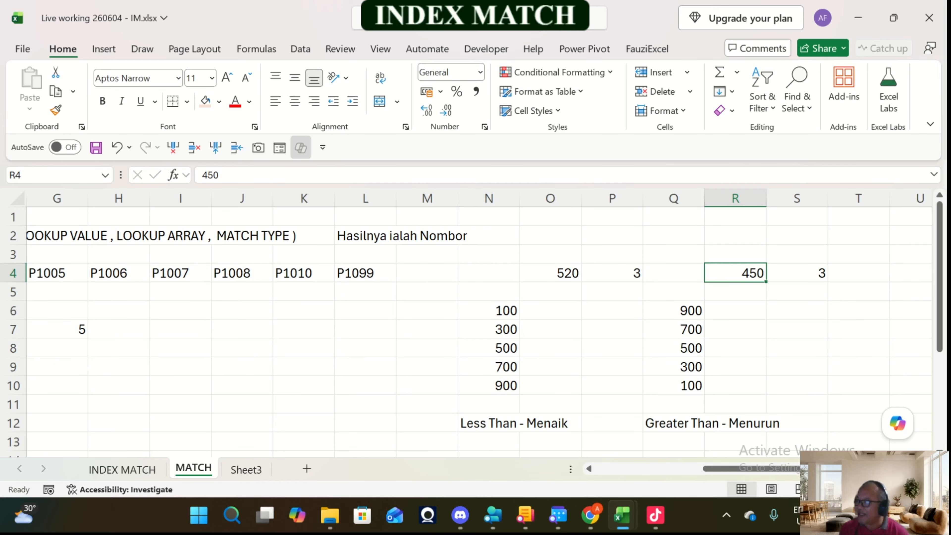
key(Left)
key(Left)
key(Left)
key(Left)
key(Left)
key(Left)
key(Left)
key(Left)
key(Left)
key(Left)
key(Left)
key(Left)
key(Left)
key(Left)
key(Left)
key(Left)
key(Left)
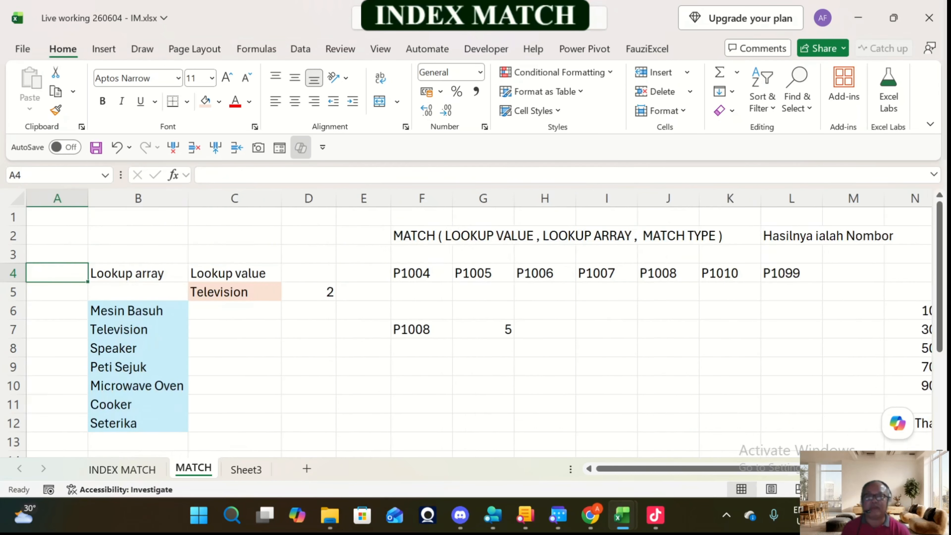
key(Right)
key(Right)
key(Right)
key(Right)
key(Right)
key(Right)
key(Right)
key(Right)
key(Right)
key(Right)
key(Right)
key(Right)
key(Right)
key(Right)
key(Right)
key(Right)
key(Right)
key(Right)
key(Right)
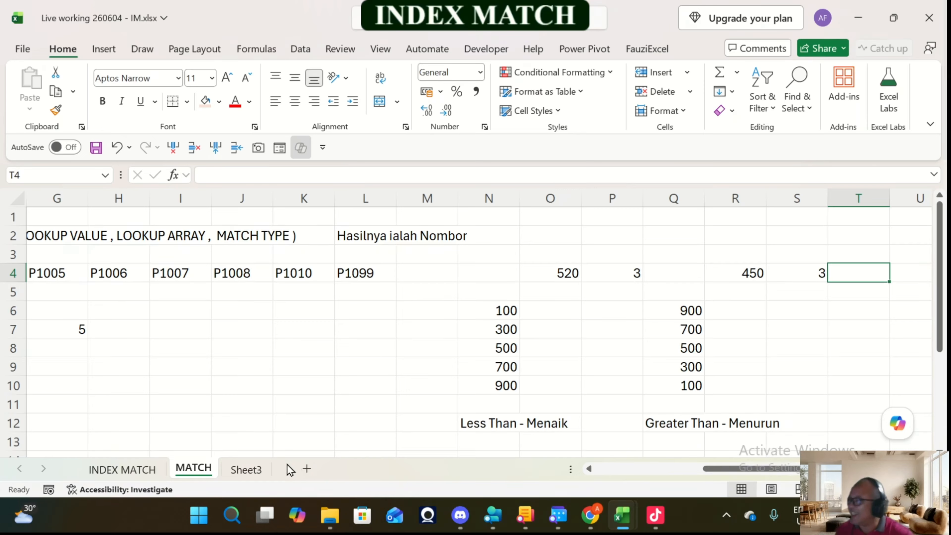
Step: Rename Sheet3 as INDEX
click(256, 471)
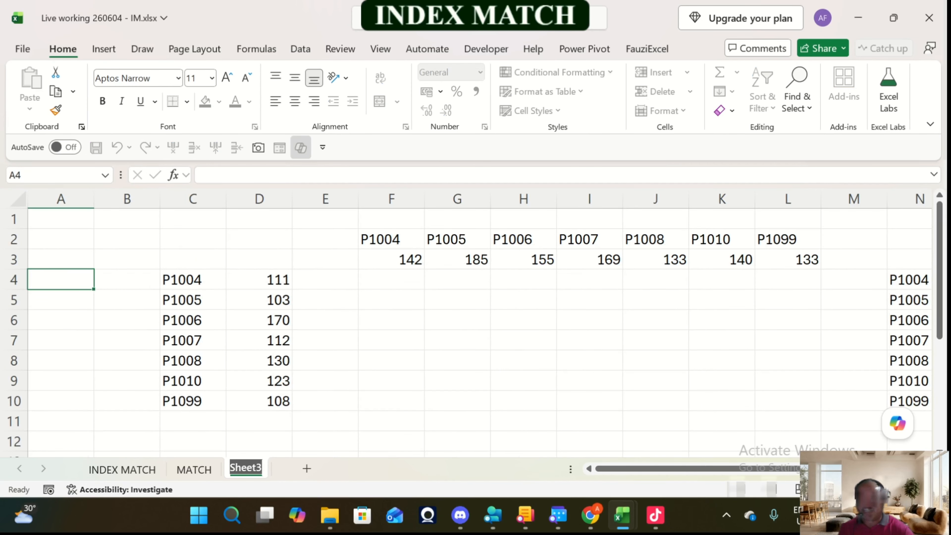
text(INDEX)
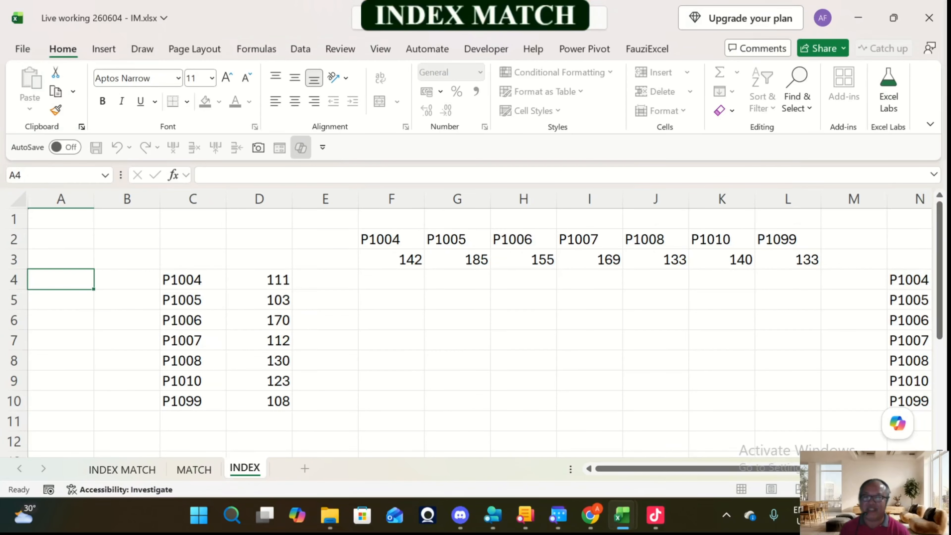
key(Return)
Step: Review the exact, Less Than and Greater Than examples on the MATCH sheet, moving along row 4
click(213, 473)
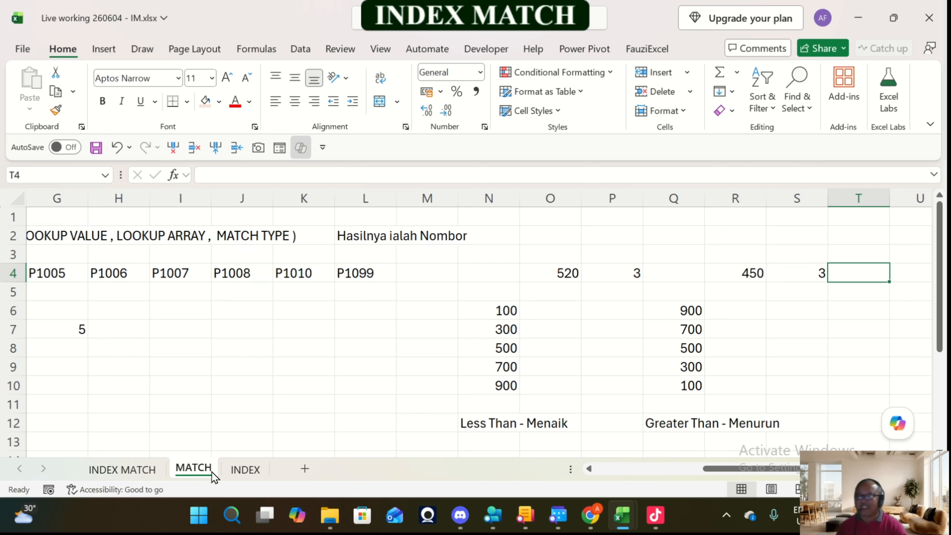
key(Left)
key(Left)
key(Left)
key(Left)
key(Left)
key(Left)
key(Left)
key(Left)
key(Left)
key(Left)
key(Left)
key(Left)
key(Left)
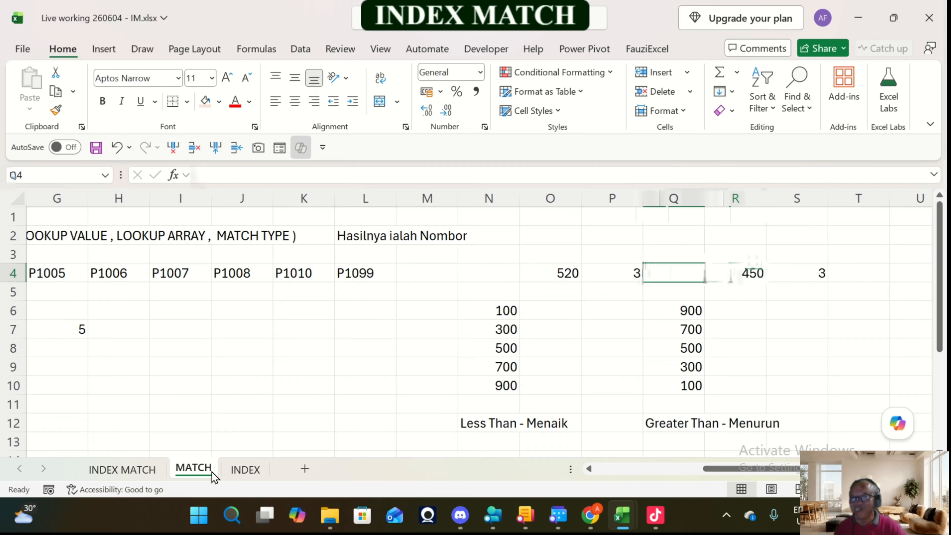
key(Left)
key(Left)
key(Left)
key(Left)
key(Left)
key(Left)
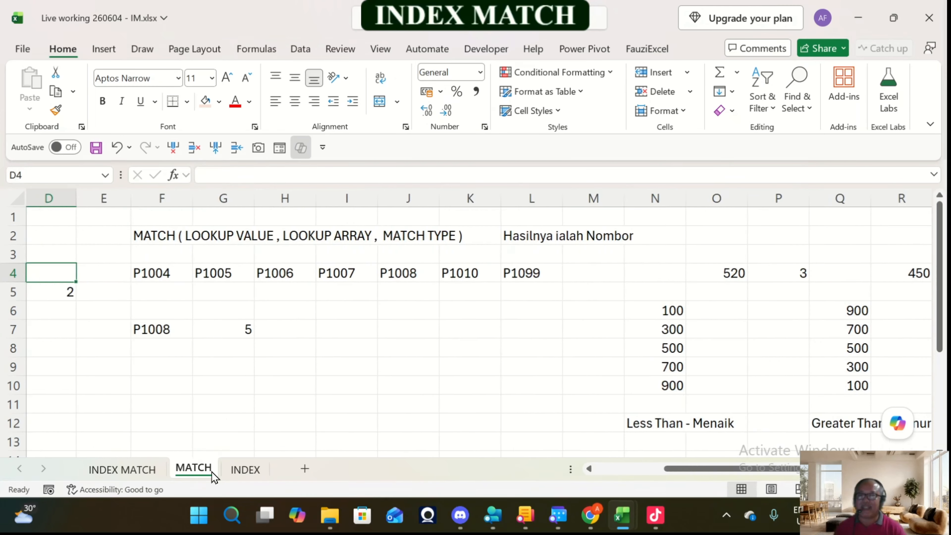
key(Right)
key(Right)
key(Right)
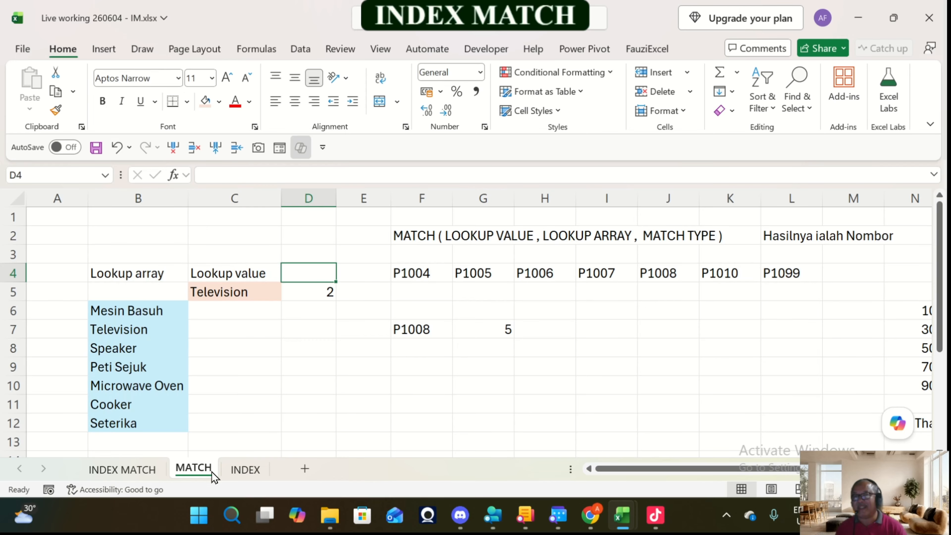
key(Right)
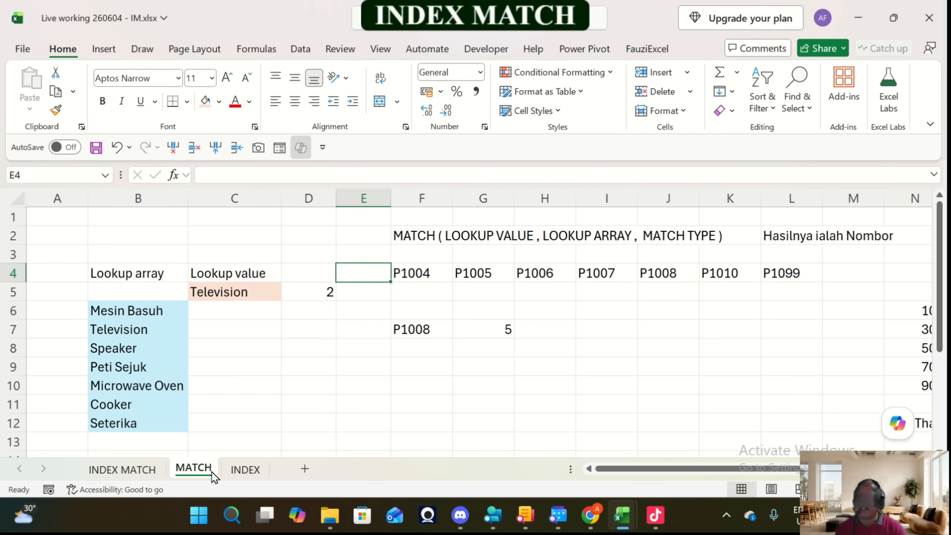
key(Right)
key(Right)
key(Right)
key(Right)
key(Right)
key(Right)
key(Right)
key(Right)
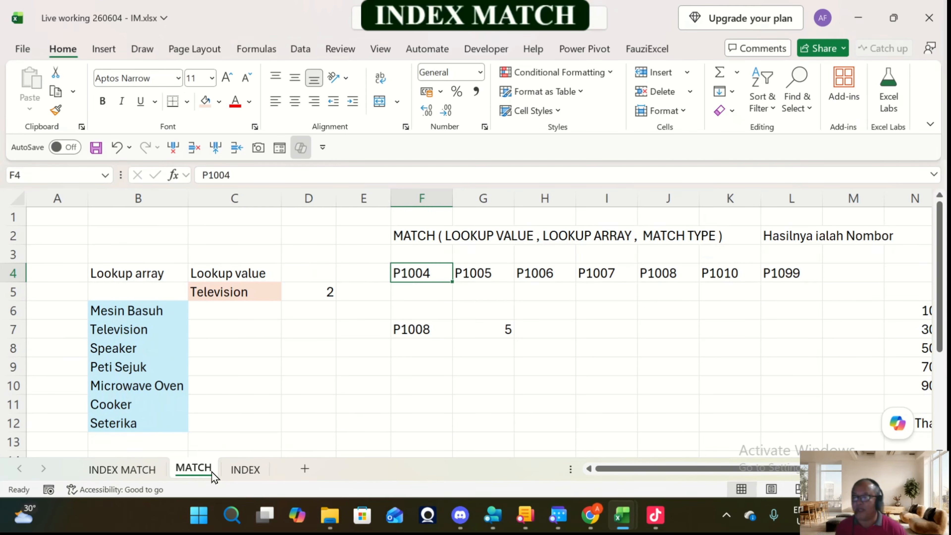
key(Right)
key(Right)
key(Right)
key(Right)
key(Right)
key(Right)
key(Right)
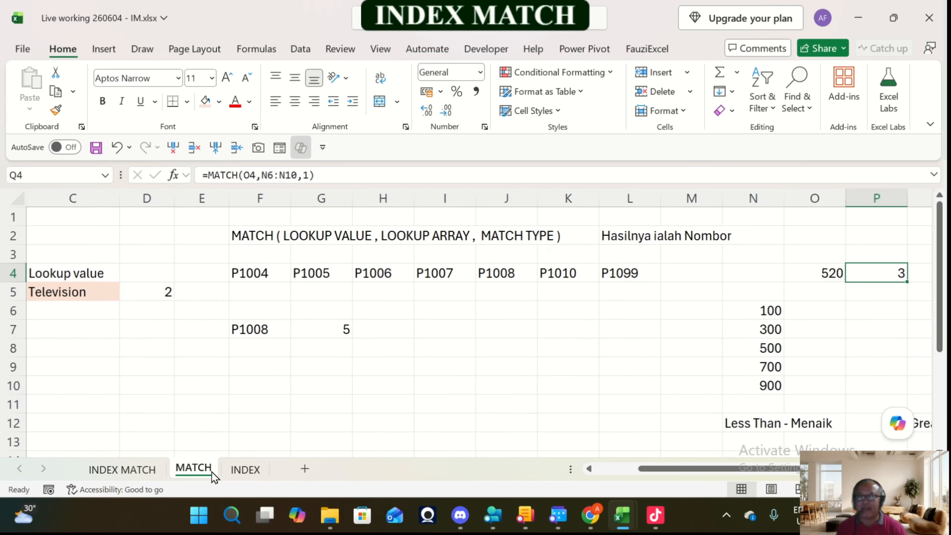
key(Right)
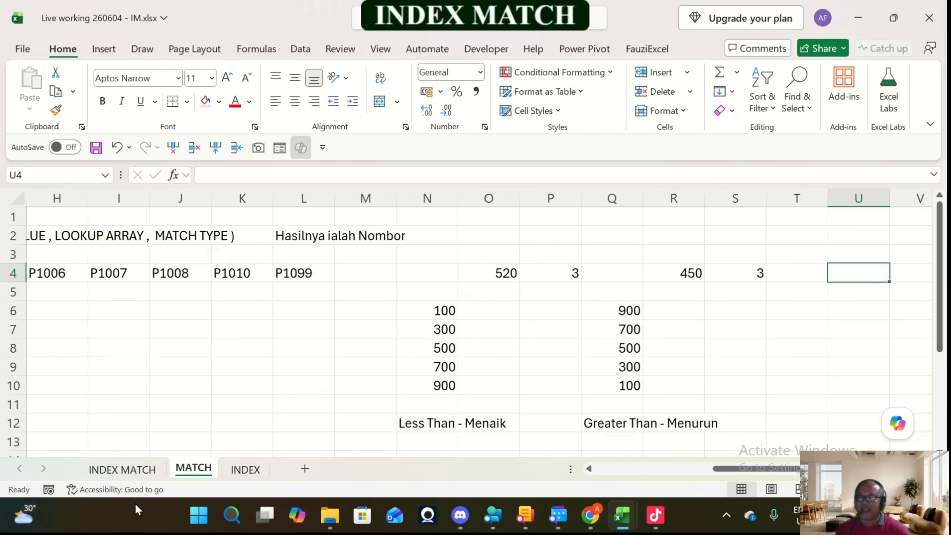
Step: Insert three blank rows above the data on the INDEX sheet
click(233, 472)
click(324, 279)
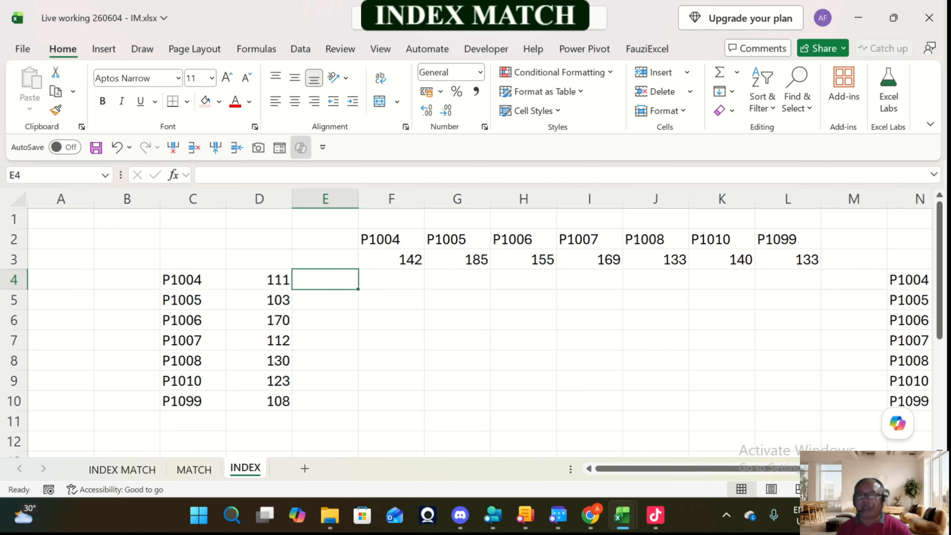
click(392, 219)
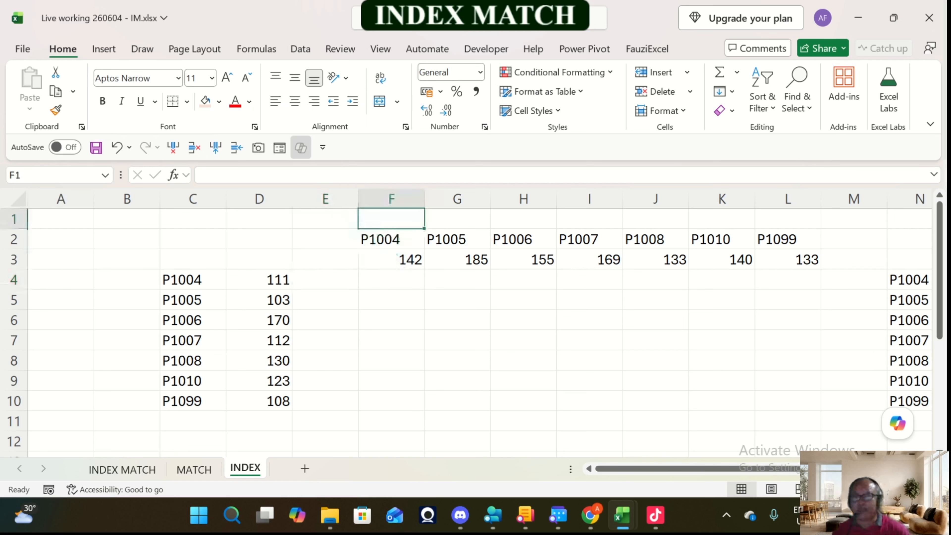
click(242, 147)
click(242, 148)
Step: Enter the syntax note "INDEX ( ARRAY , ROW NO , COL NO)" in cell E2 of the INDEX sheet
click(324, 239)
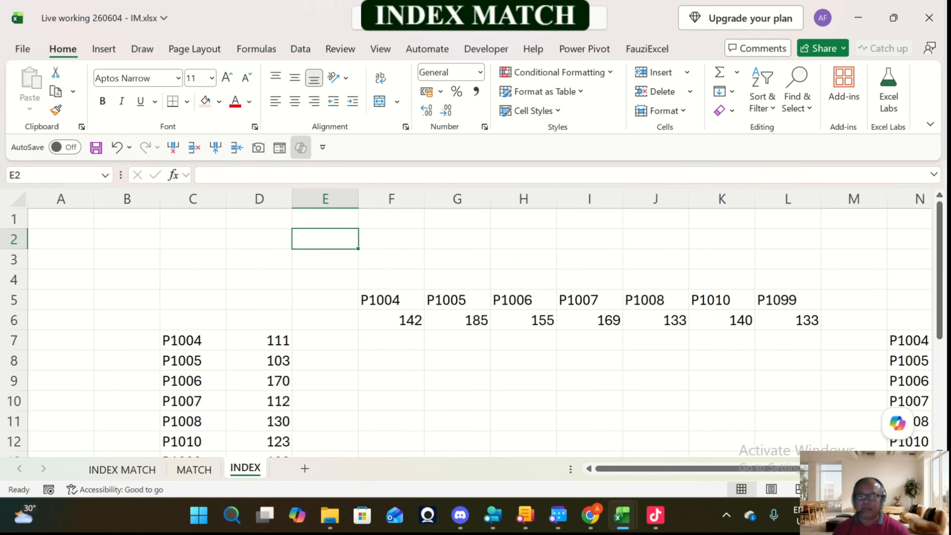
text(IN)
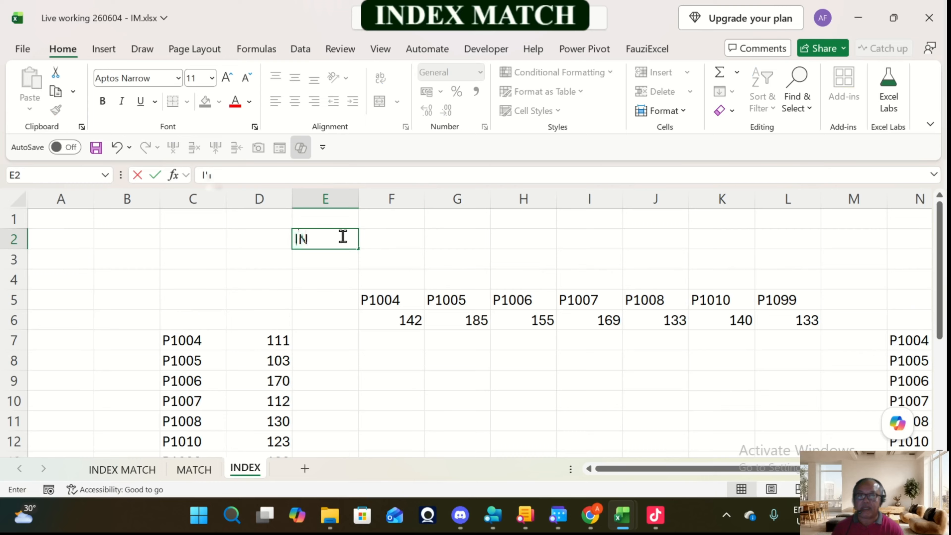
text(DEX ()
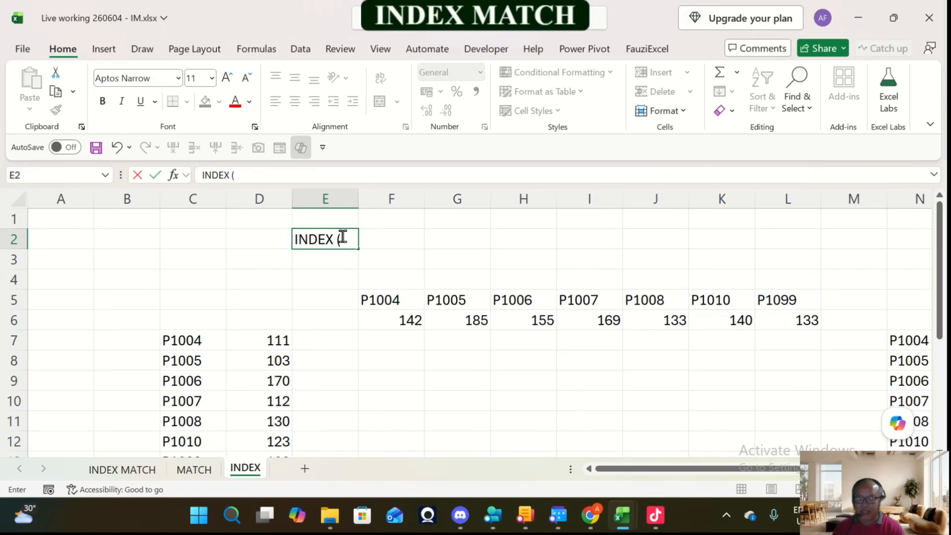
text( ARRAY , CO)
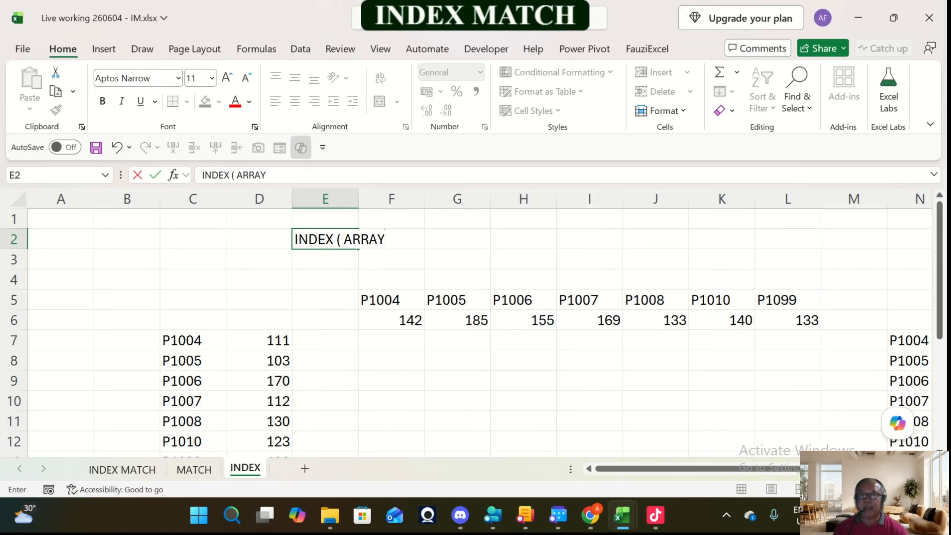
text(L No)
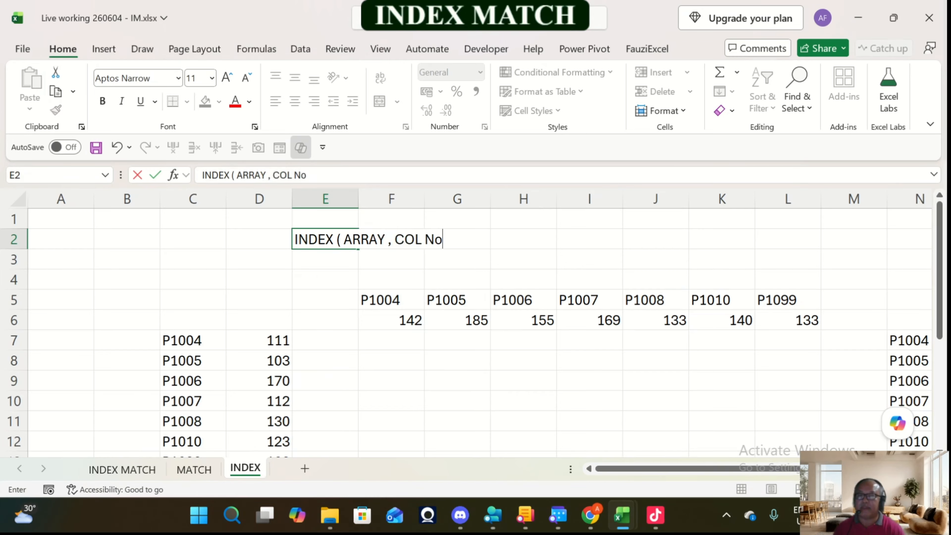
key(BackSpace)
text(O)
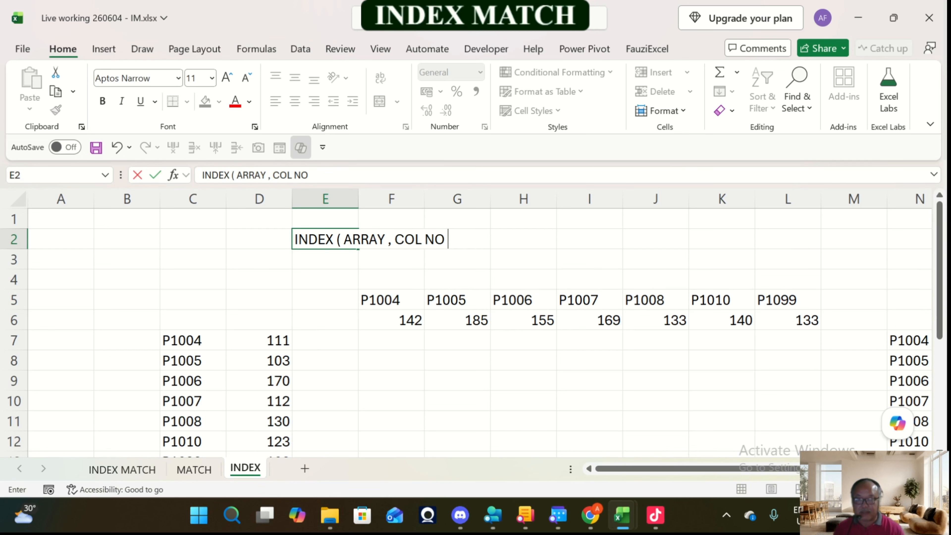
key(BackSpace)
key(BackSpace)
key(BackSpace)
key(BackSpace)
key(BackSpace)
key(BackSpace)
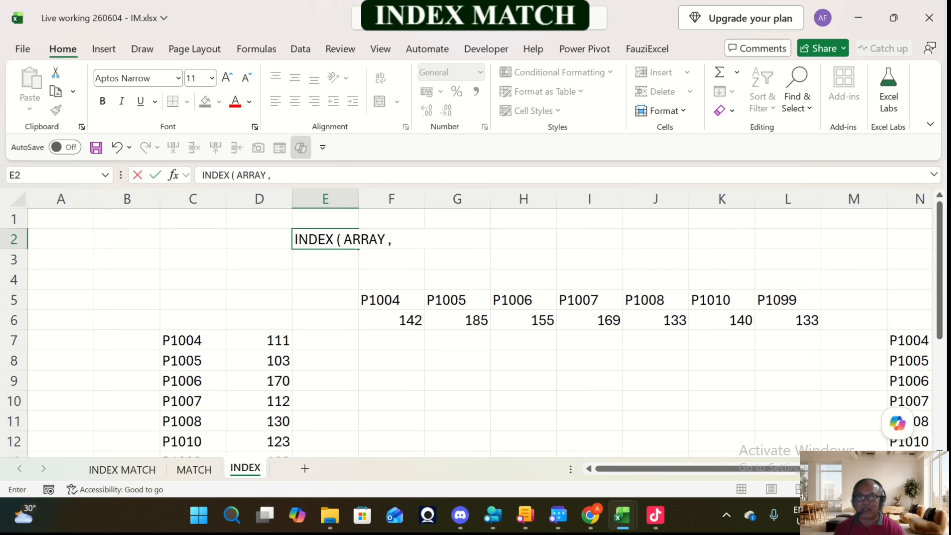
text(ROW NO)
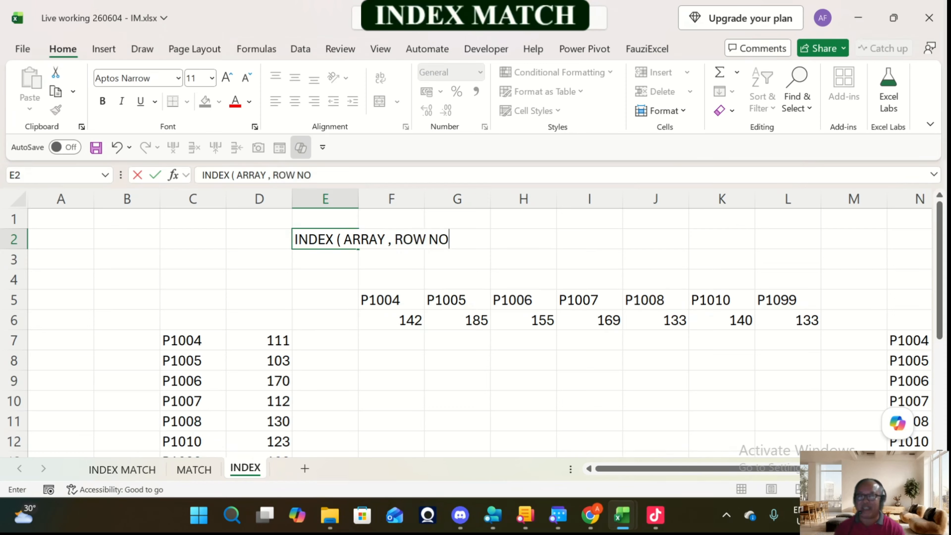
text( , COL)
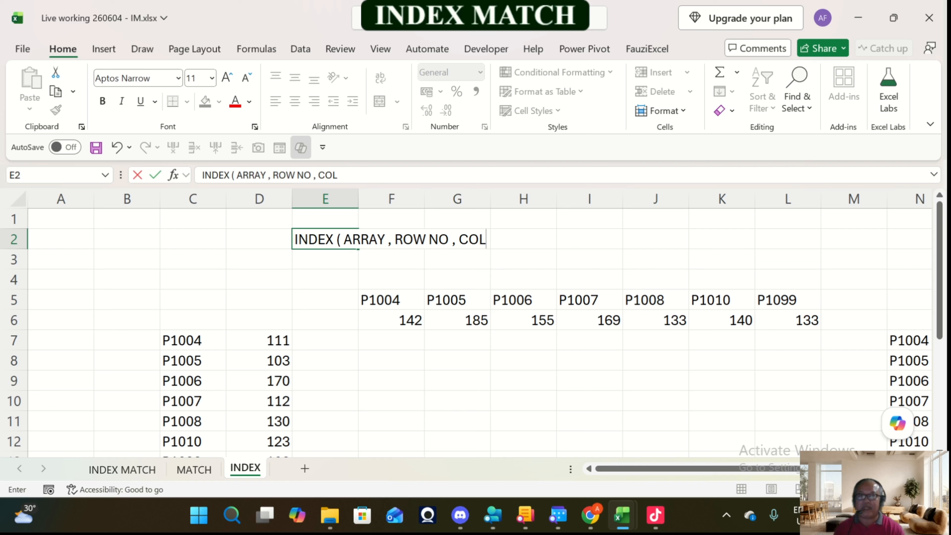
text( NO))
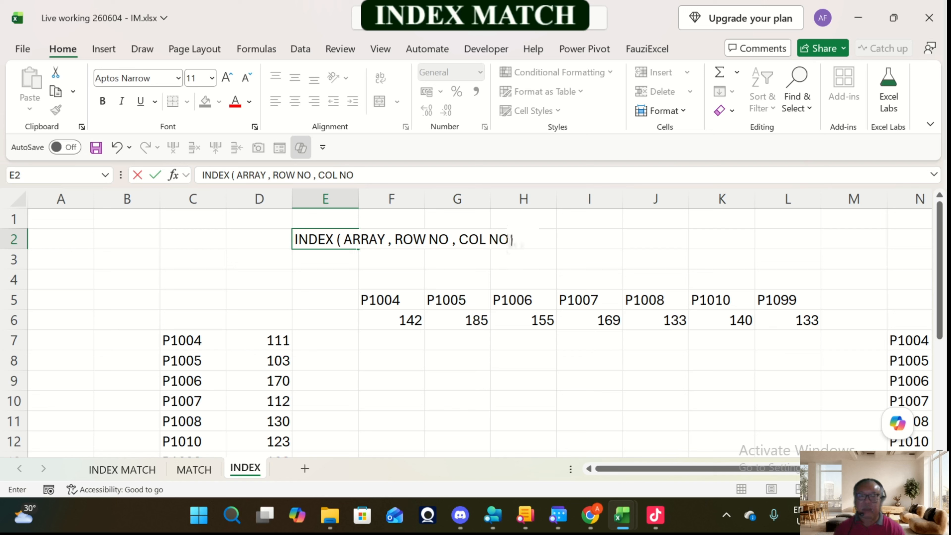
key(Return)
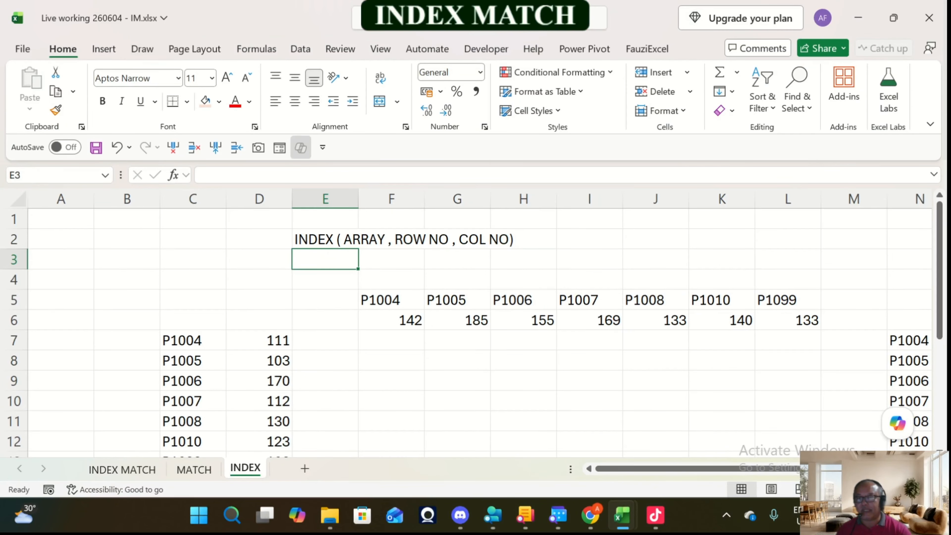
Step: Examine the possible INDEX arrays: the vertical list D7:D13, the horizontal list from F6 to L6, and the table O7:Q13
scroll(476, 330, down, 1)
drag(259, 279, 262, 404)
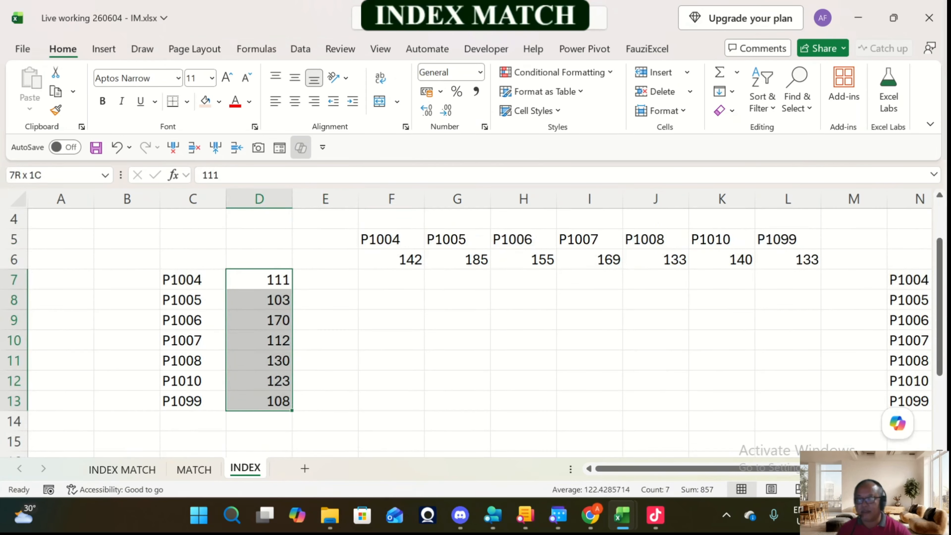
scroll(475, 329, up, 1)
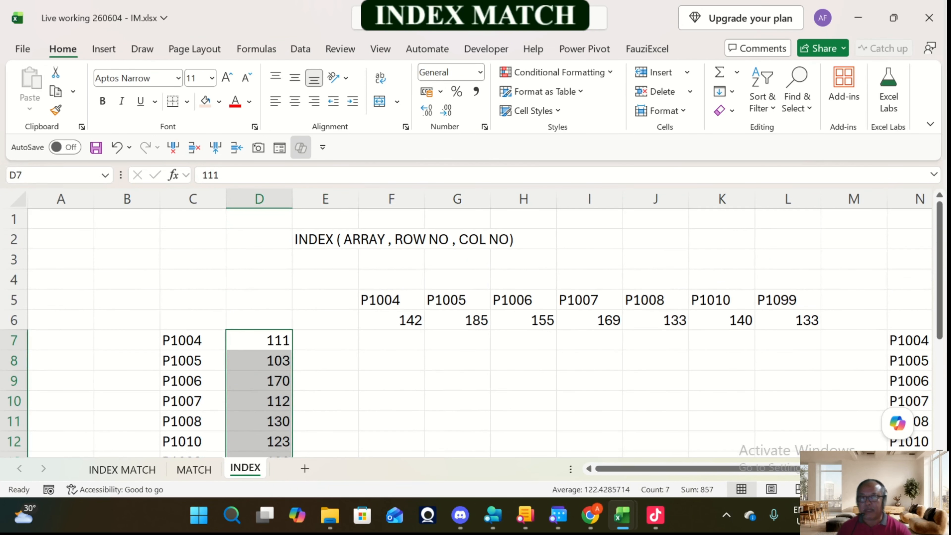
drag(391, 320, 788, 320)
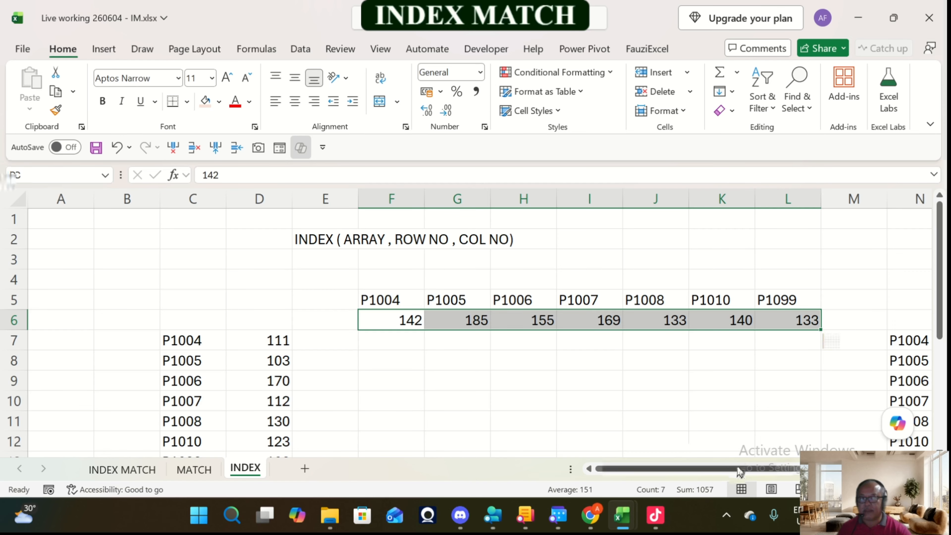
drag(739, 473, 819, 471)
drag(700, 340, 842, 442)
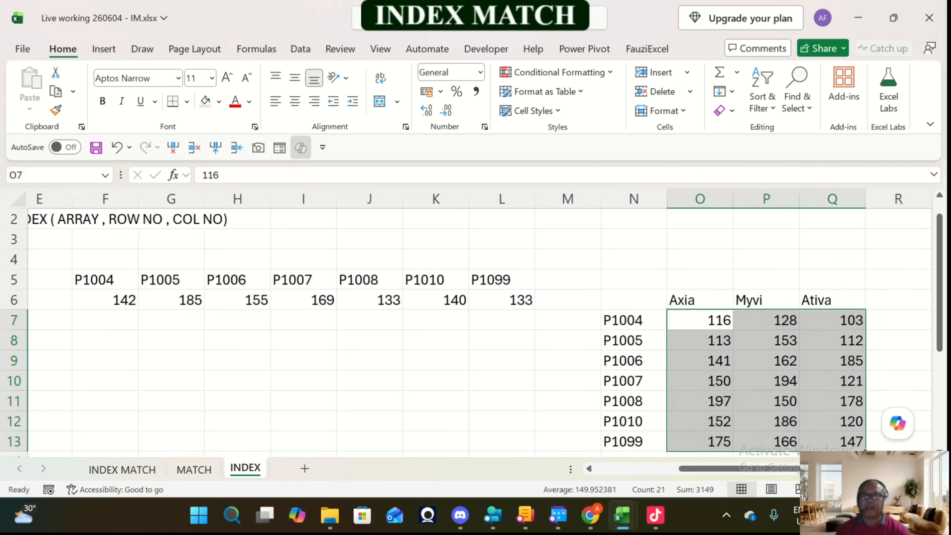
drag(107, 301, 567, 301)
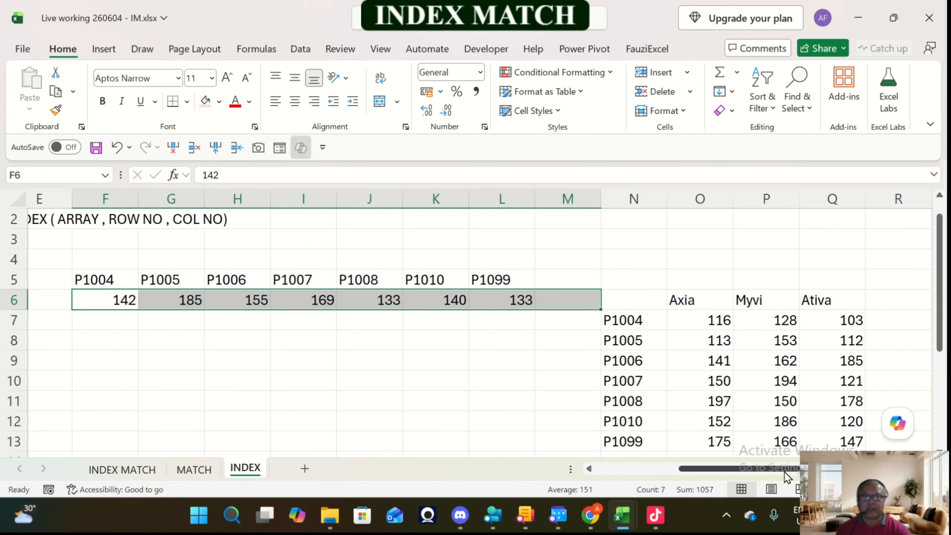
drag(785, 470, 700, 470)
drag(277, 320, 277, 442)
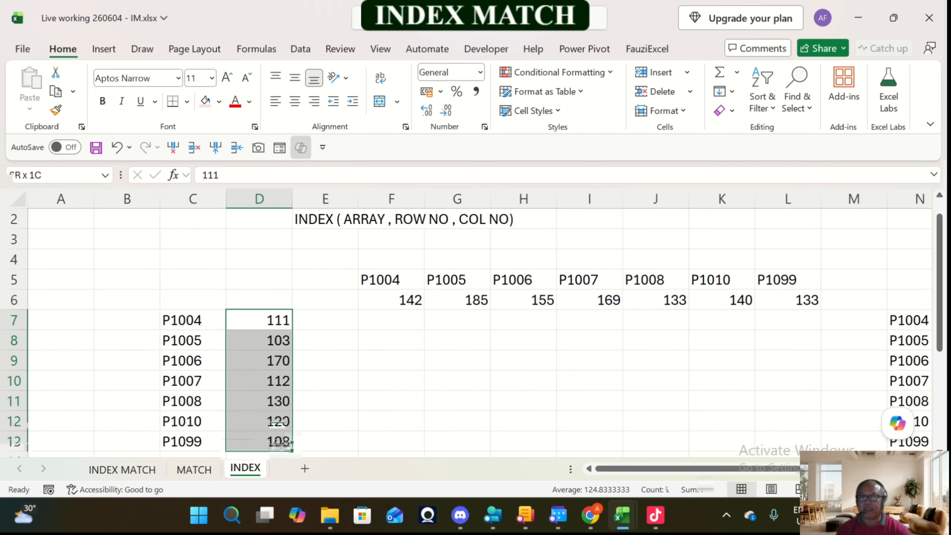
scroll(277, 412, up, 1)
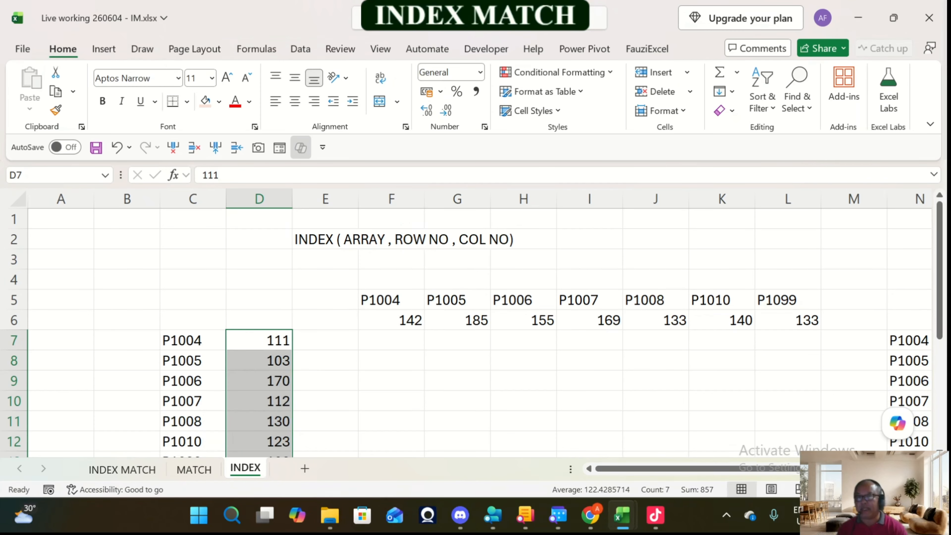
scroll(480, 333, down, 1)
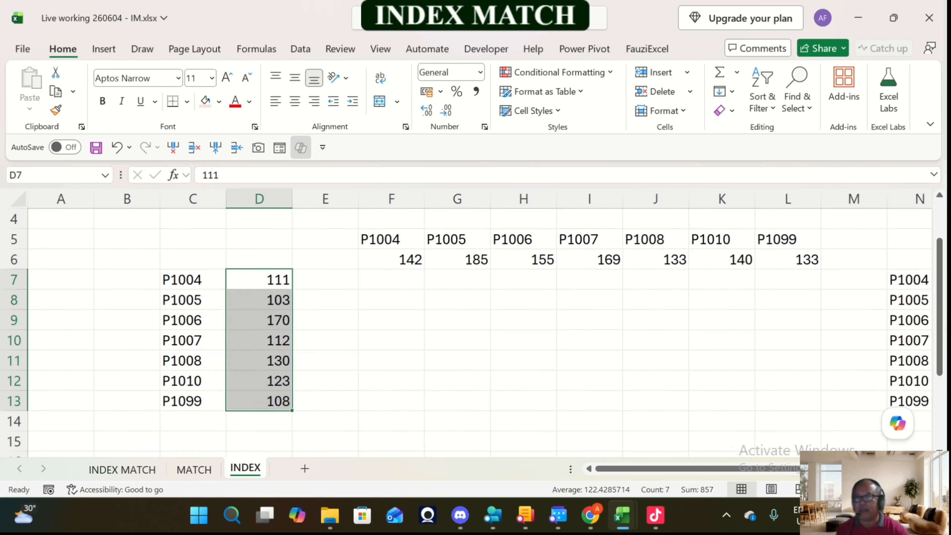
click(391, 340)
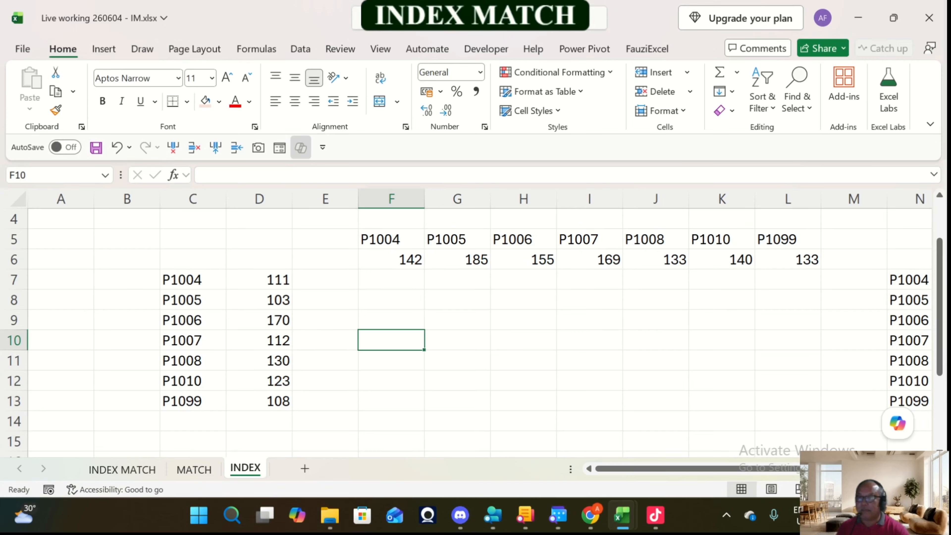
click(259, 360)
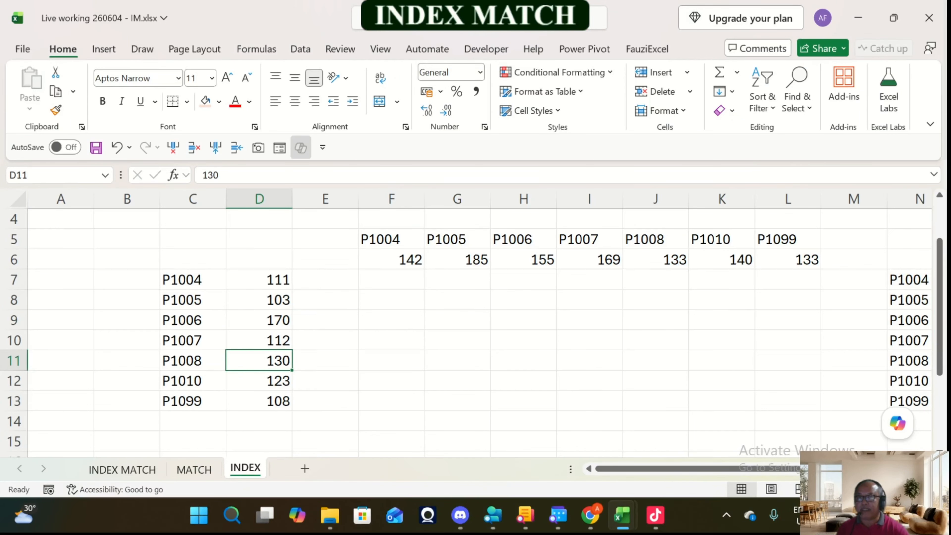
Step: Enter the product code P1008 in cell F10 of the INDEX sheet, beside the vertical list
drag(259, 279, 259, 401)
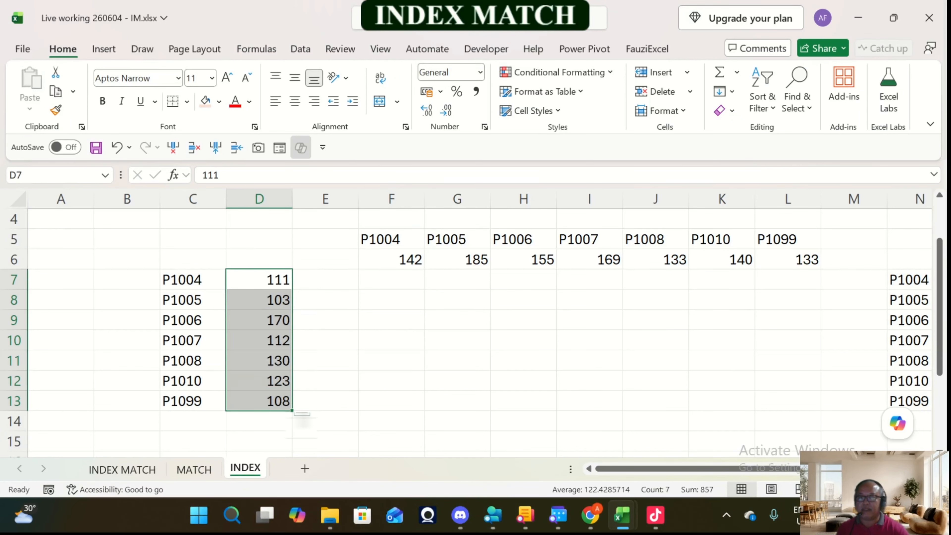
scroll(475, 329, up, 1)
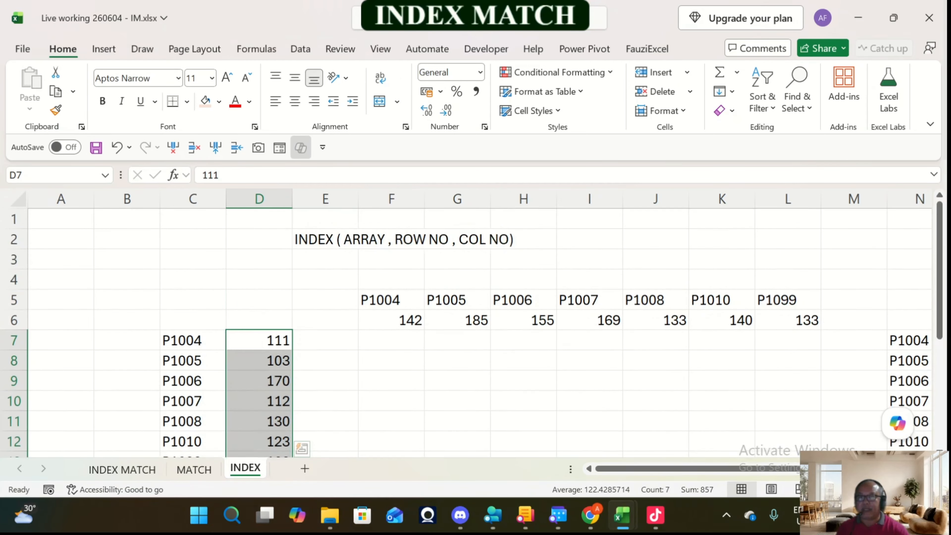
scroll(475, 330, down, 2)
scroll(475, 330, up, 1)
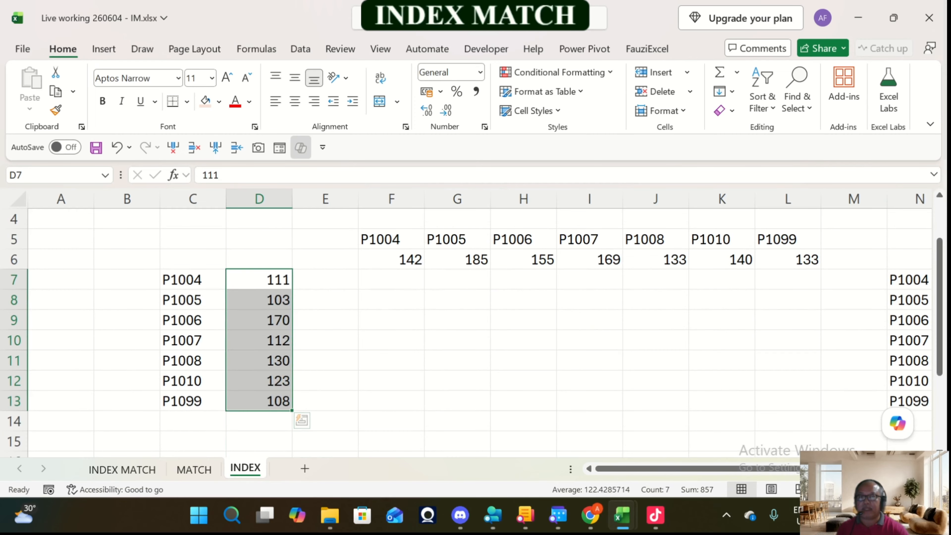
click(391, 340)
text(=in)
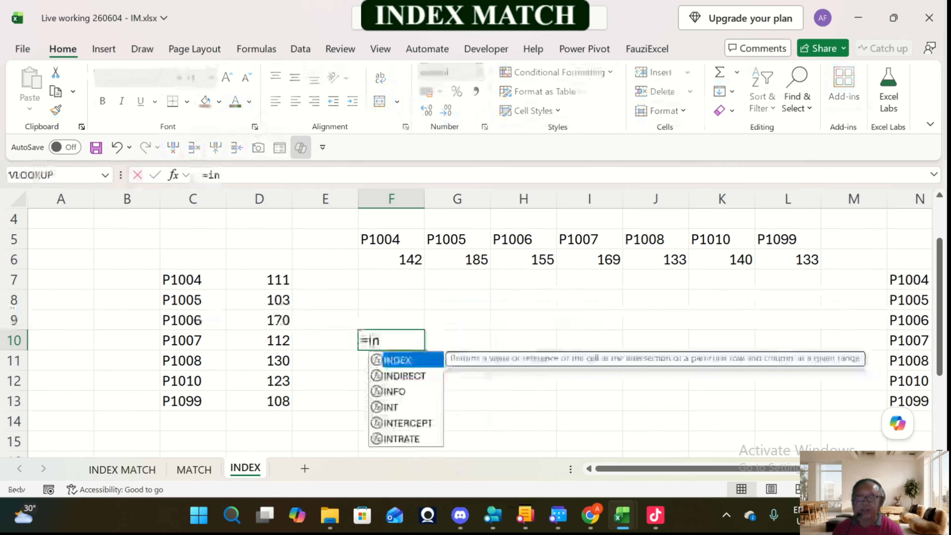
key(Escape)
text(P1004)
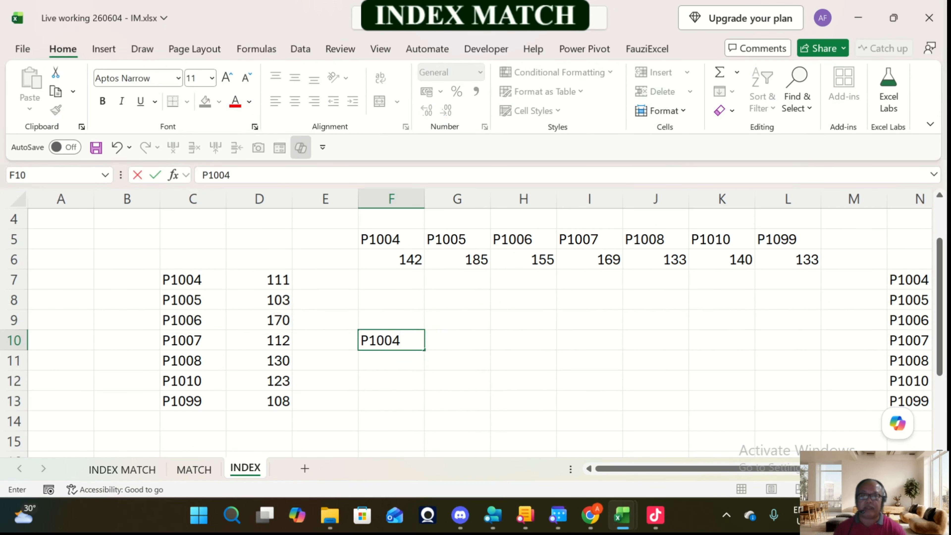
key(BackSpace)
text(8)
key(Tab)
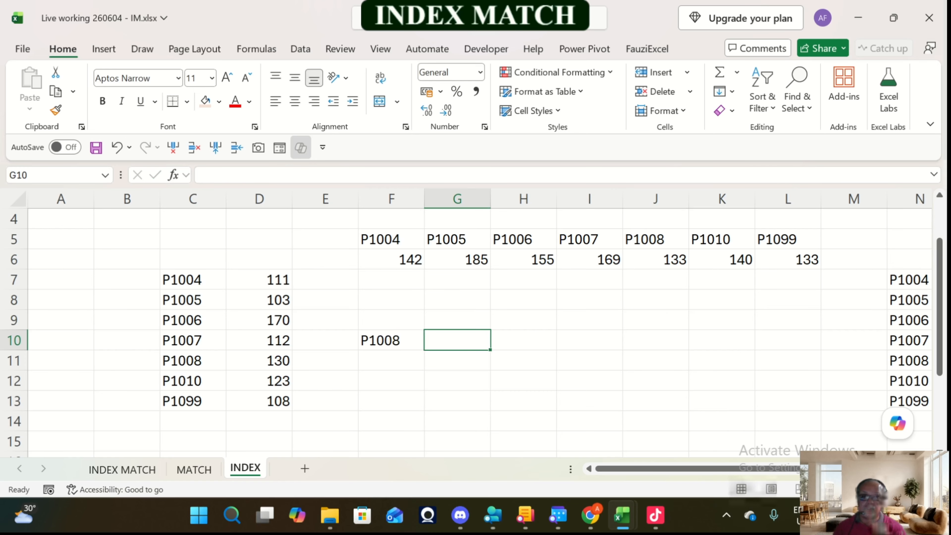
text(+index)
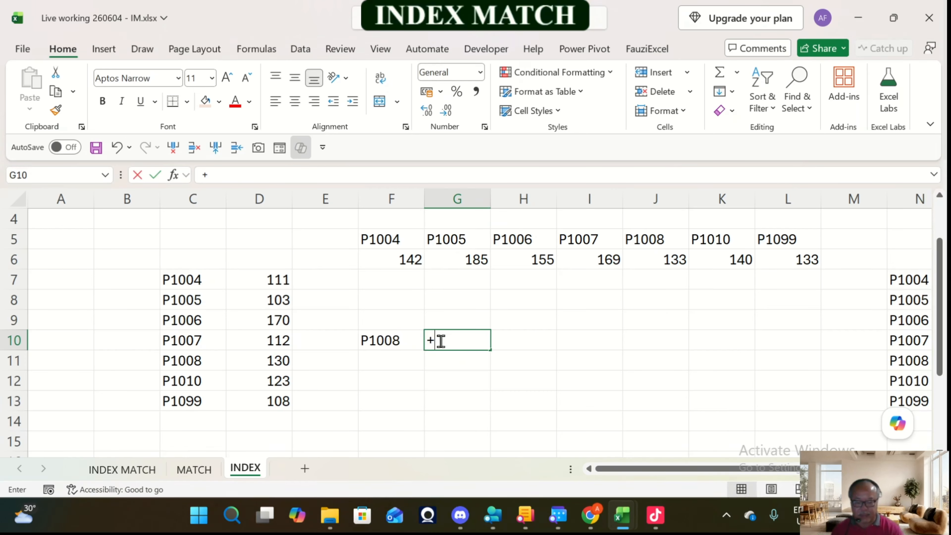
key(BackSpace)
key(BackSpace)
key(BackSpace)
key(BackSpace)
key(BackSpace)
key(BackSpace)
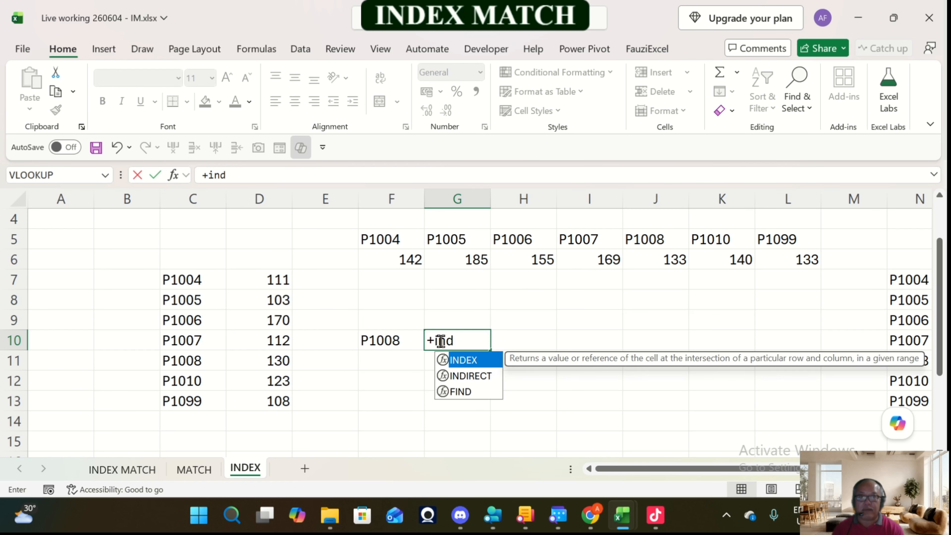
Step: Enter the formula =INDEX(D7:D13,5) in cell G10 to return the fifth value of the vertical list
text(=)
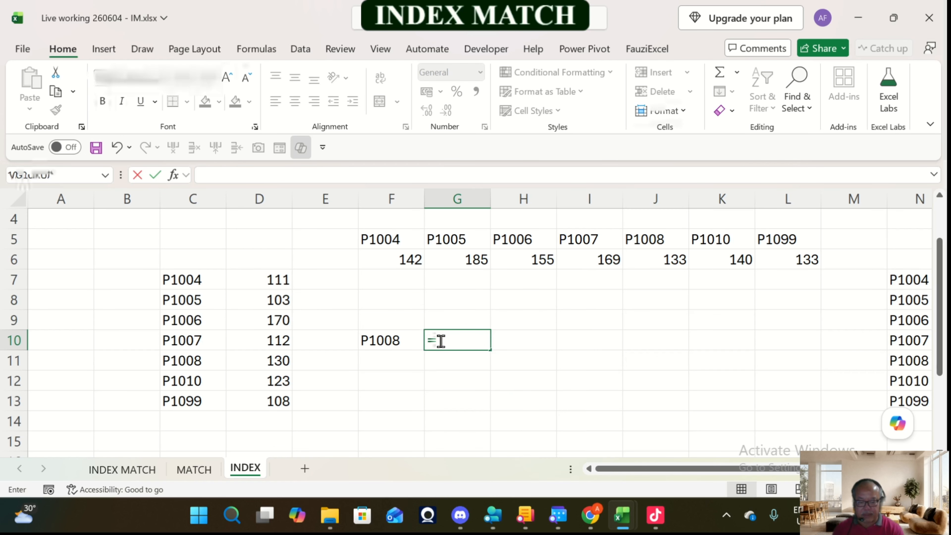
text(index()
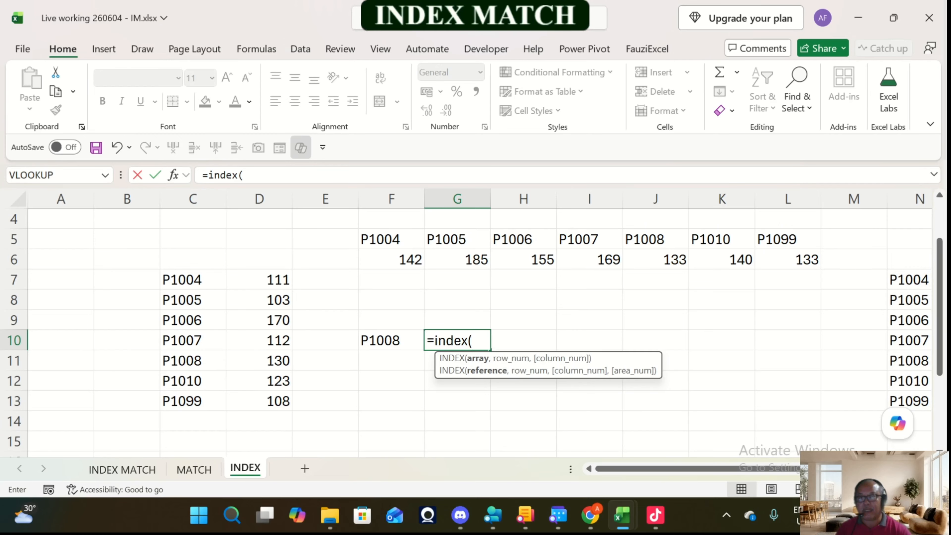
drag(259, 279, 277, 404)
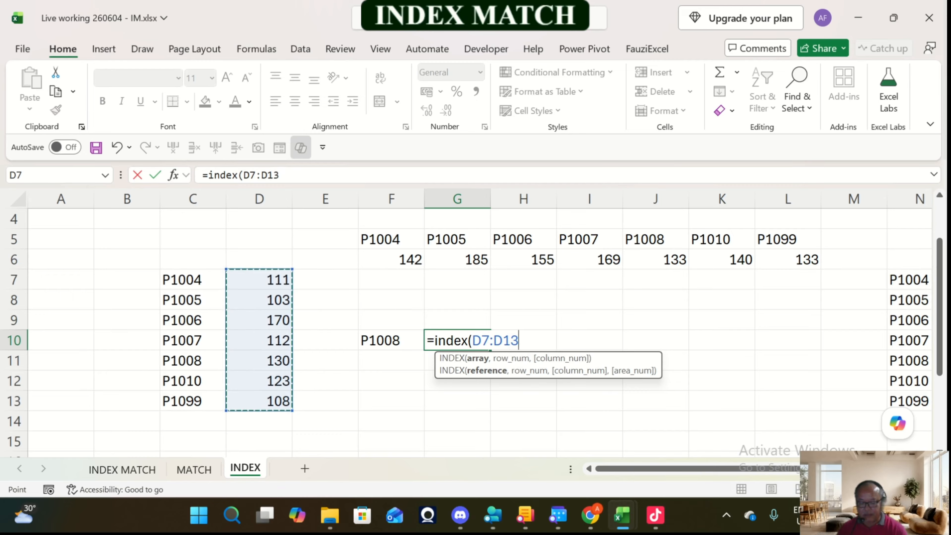
text(,)
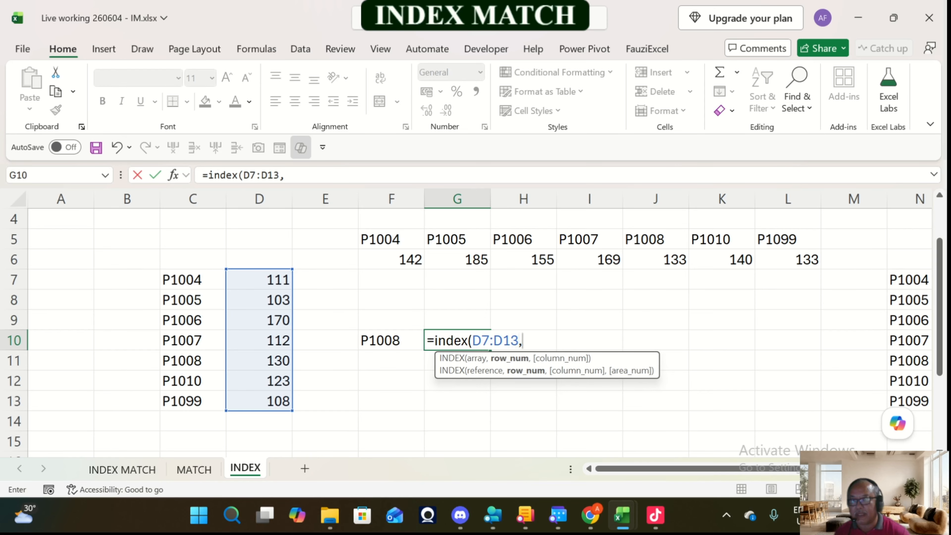
text(5)
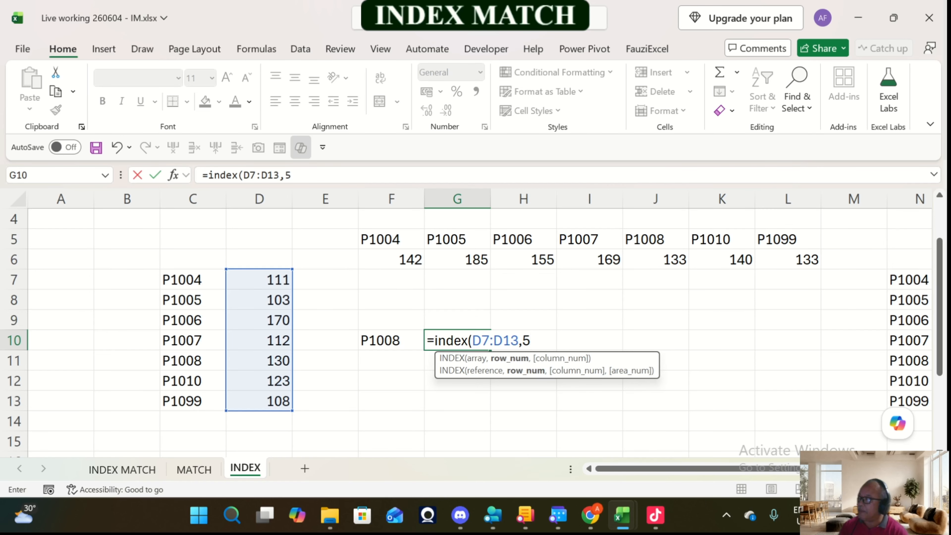
scroll(468, 330, up, 1)
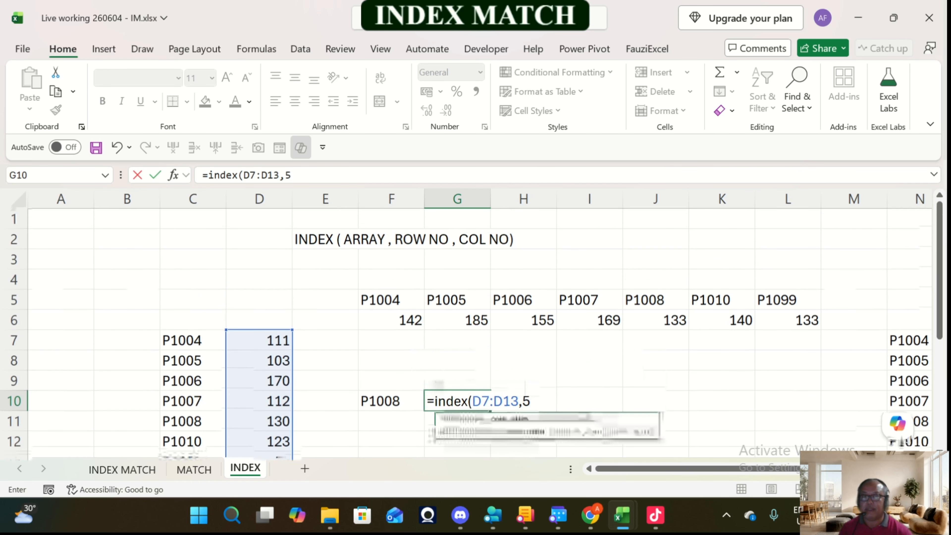
scroll(587, 356, down, 1)
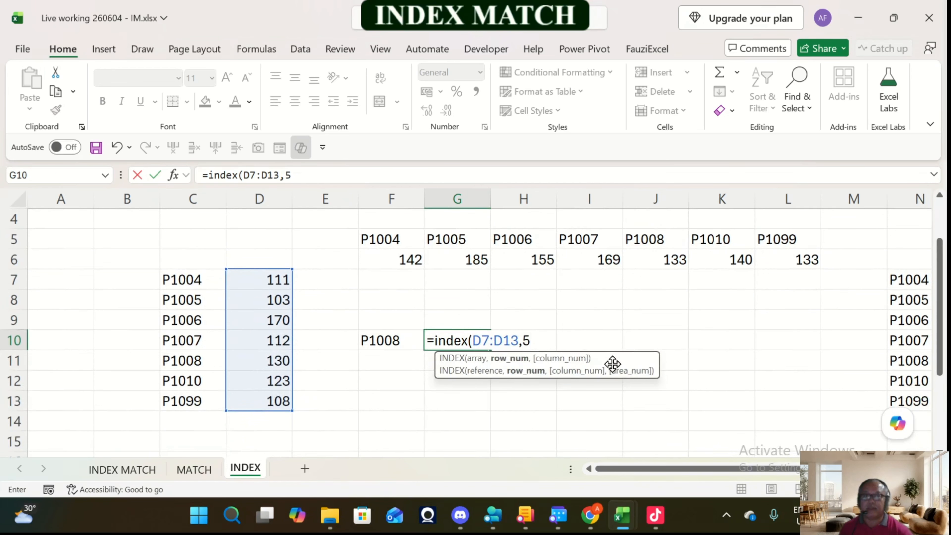
text())
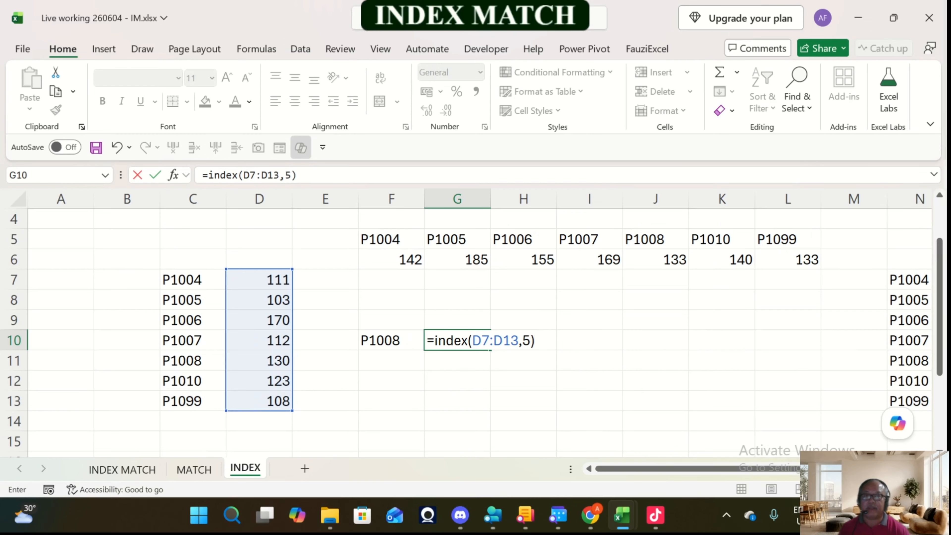
key(Return)
key(Up)
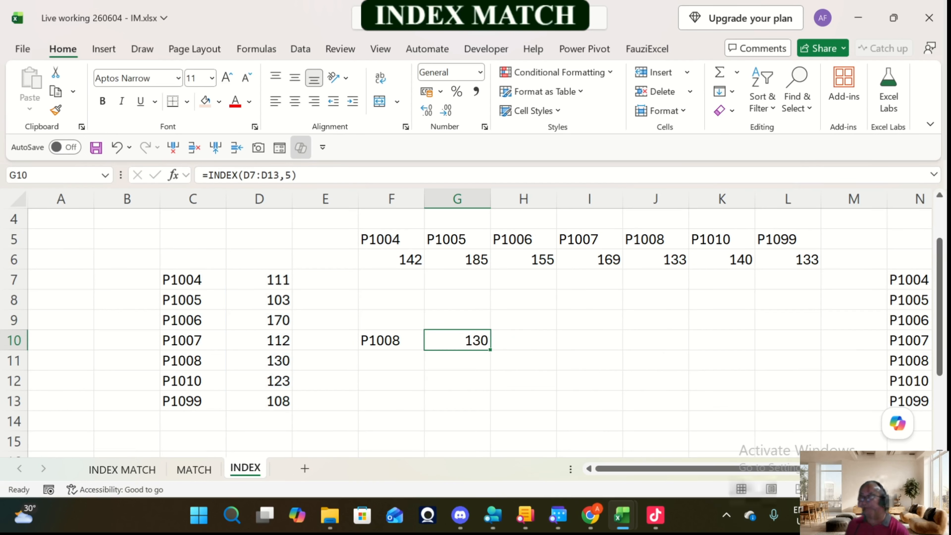
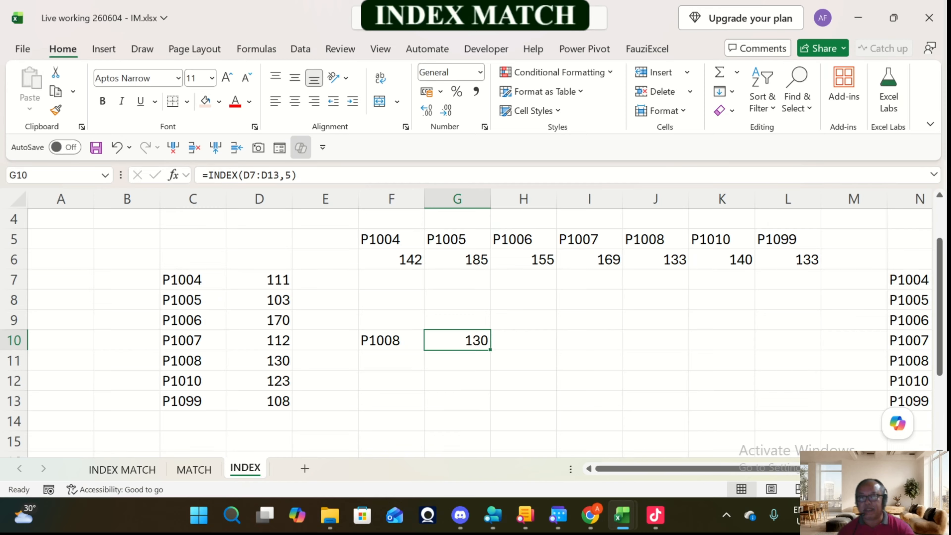
Step: Add column number 1 to the formula in cell G10, making it =INDEX(D7:D13,5,1)
drag(259, 279, 259, 400)
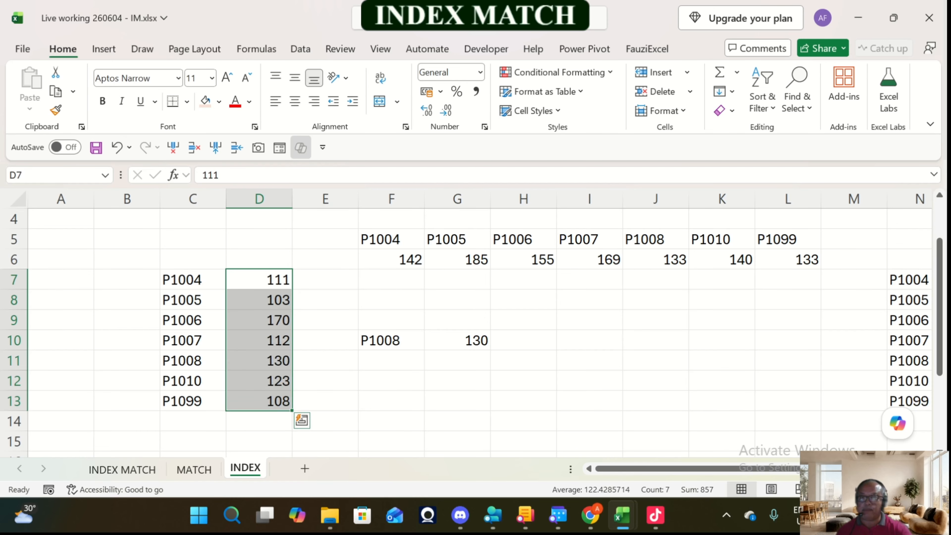
scroll(476, 329, up, 1)
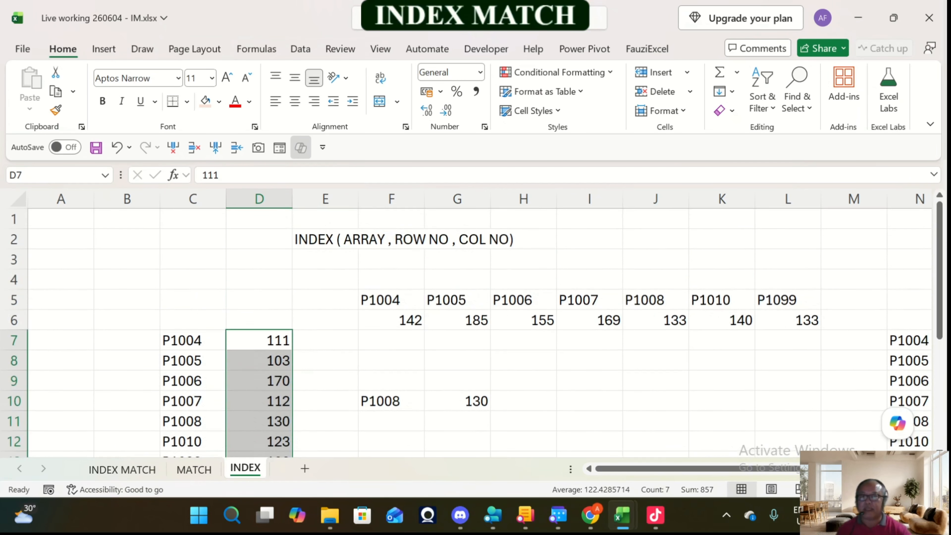
scroll(475, 330, down, 1)
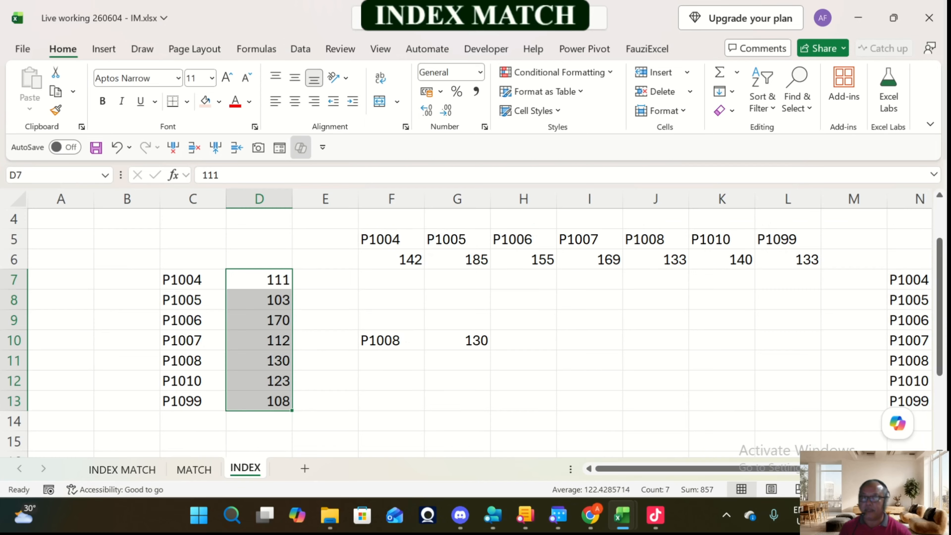
click(457, 339)
click(292, 176)
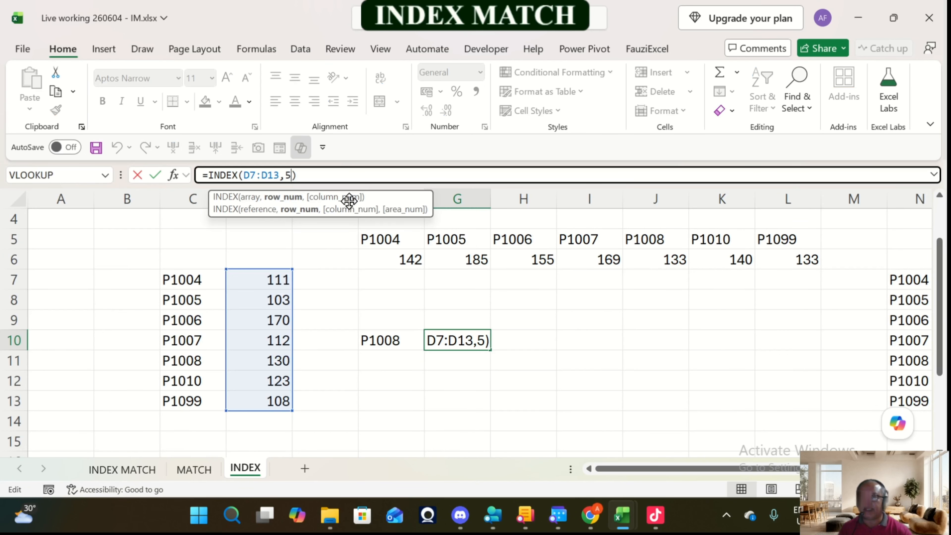
text(,1)
key(Return)
click(473, 337)
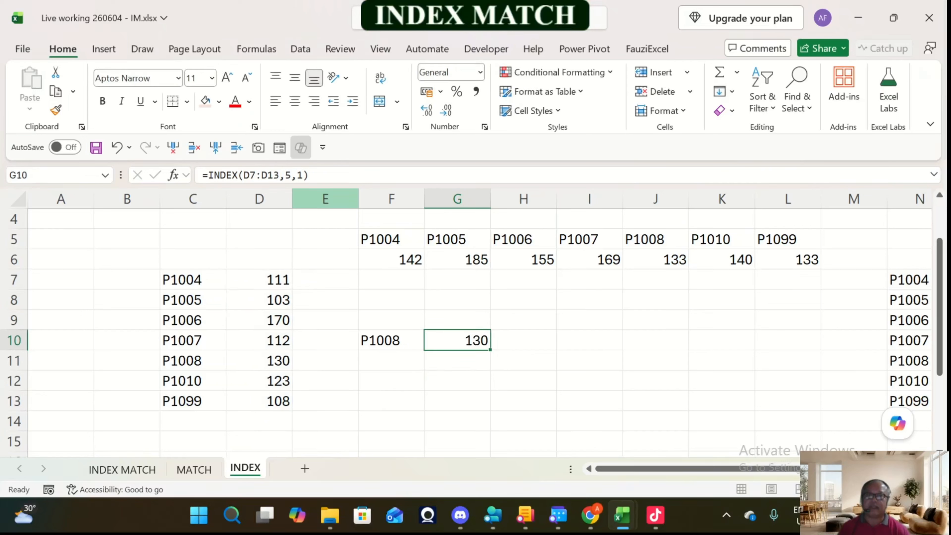
Step: Clear the INDEX formula from cell G10
click(306, 177)
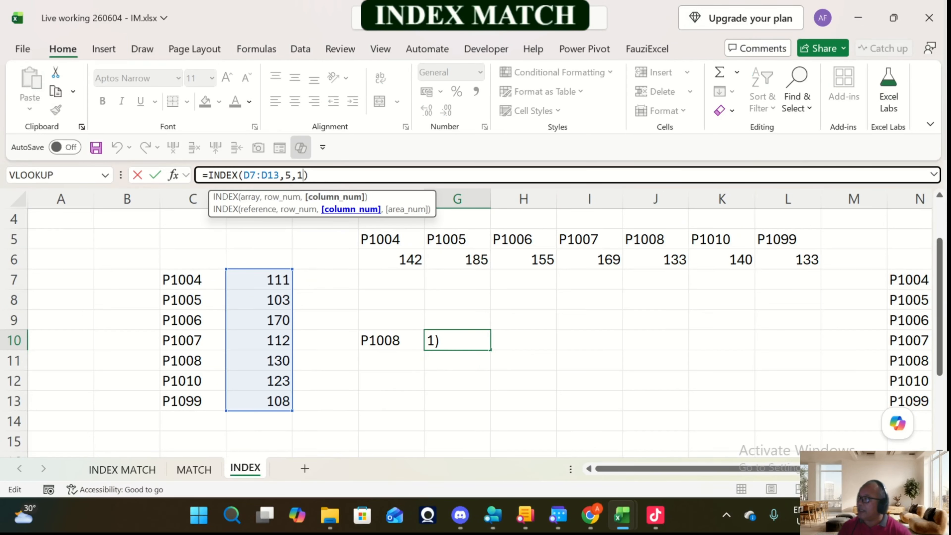
key(Escape)
key(Delete)
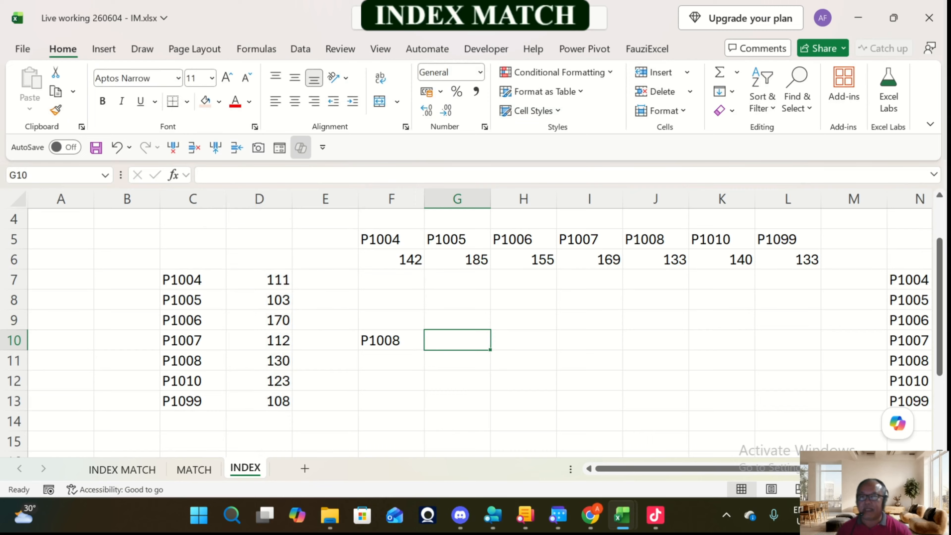
Step: Enter the heading "Harga" in cell D6, above the values of the vertical list
click(191, 358)
key(Right)
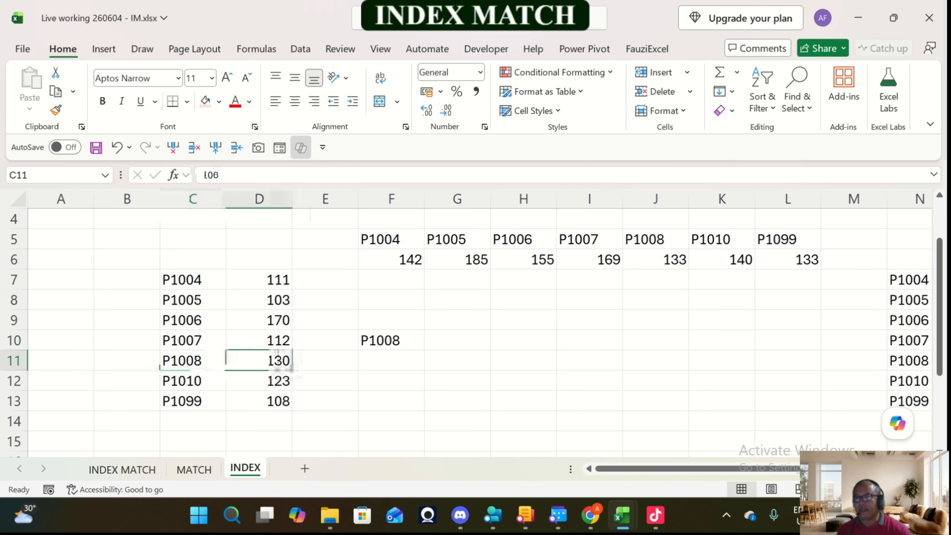
key(Up)
key(Up)
key(Up)
key(Up)
key(Up)
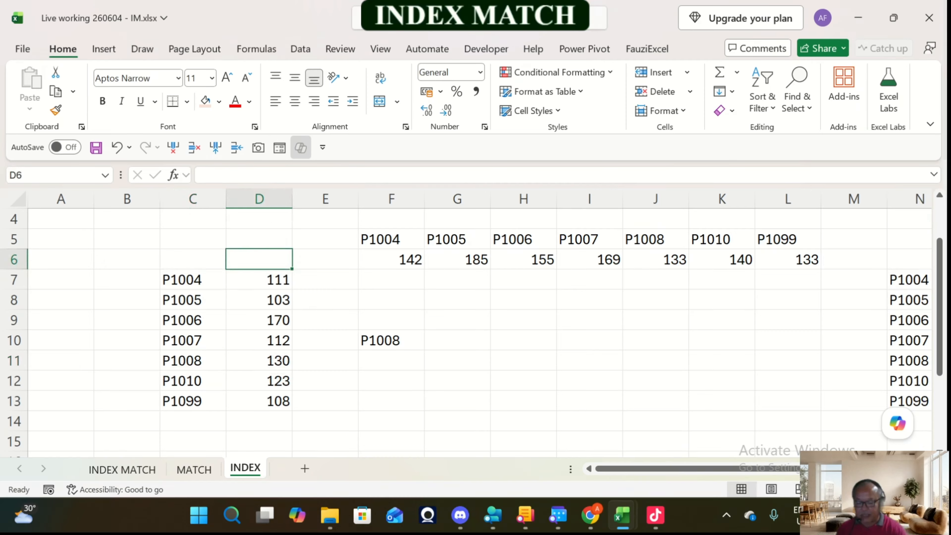
text(Harga)
key(Return)
key(Down)
key(Down)
key(Down)
key(Down)
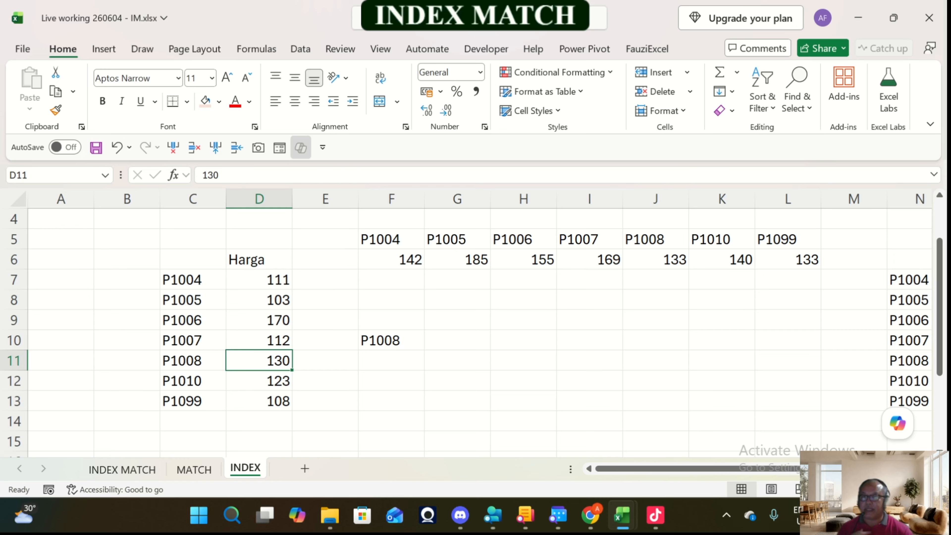
Step: Enter the formula =INDEX(D7:D13,5) in cell G10, beside the product code P1008
drag(259, 280, 259, 401)
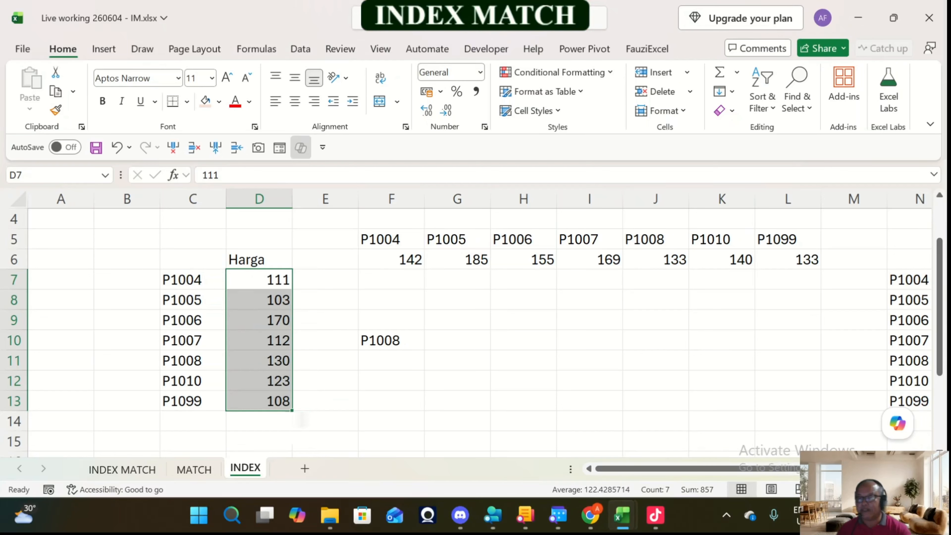
drag(259, 279, 259, 401)
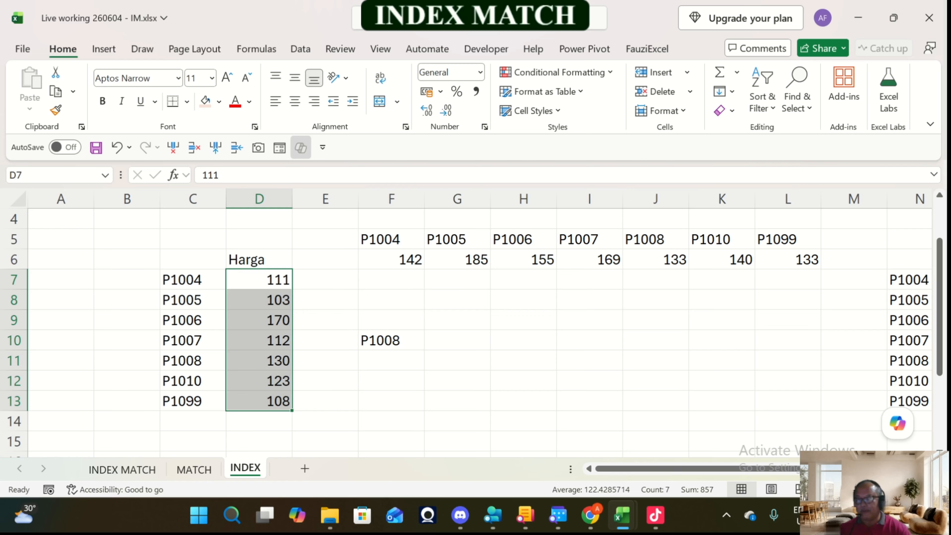
click(457, 340)
text(=)
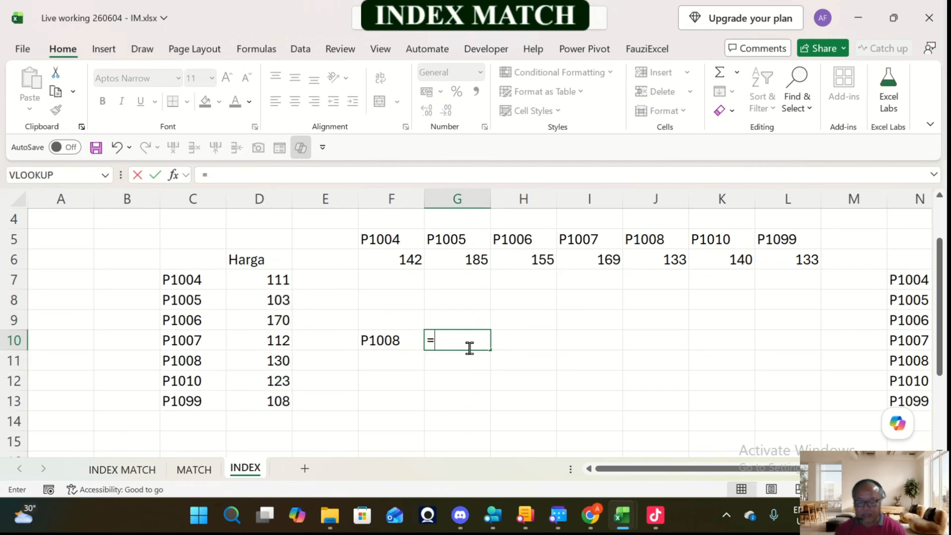
text(index()
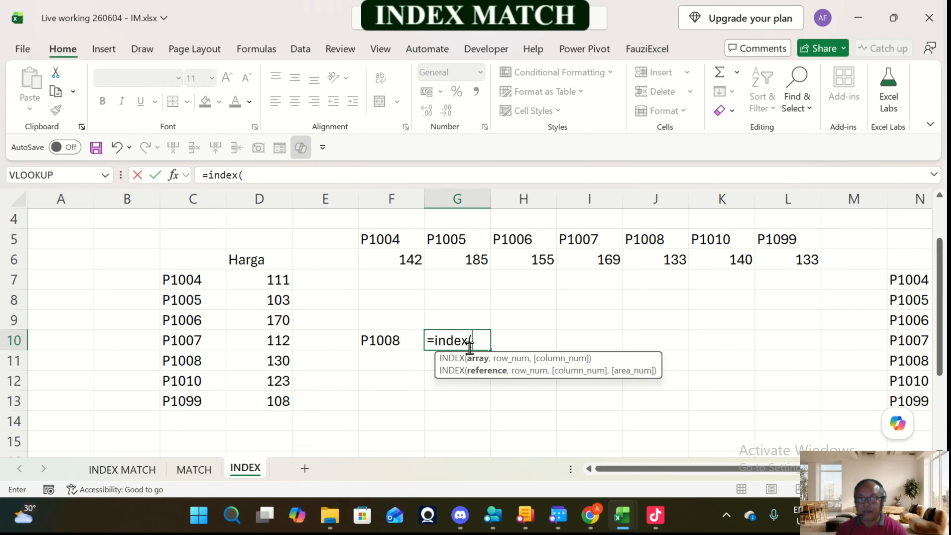
drag(259, 279, 277, 400)
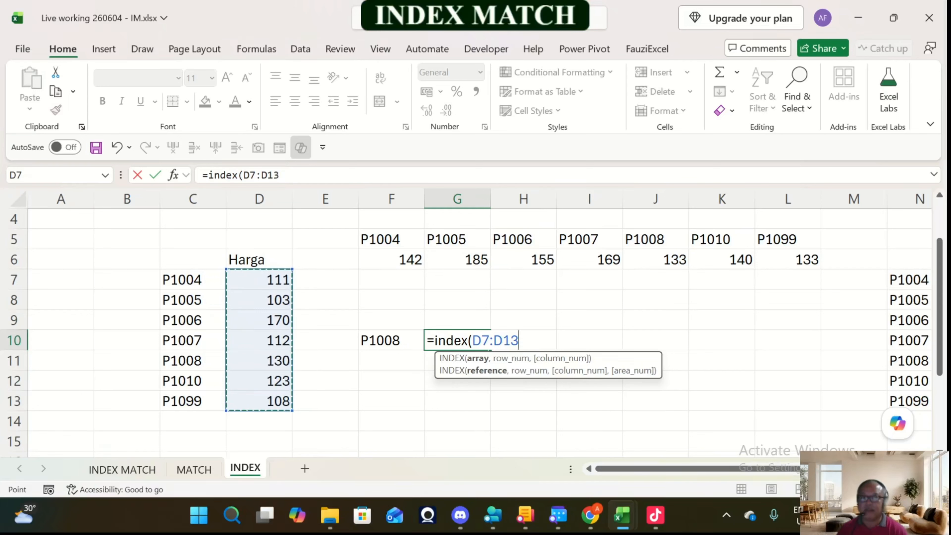
text(,)
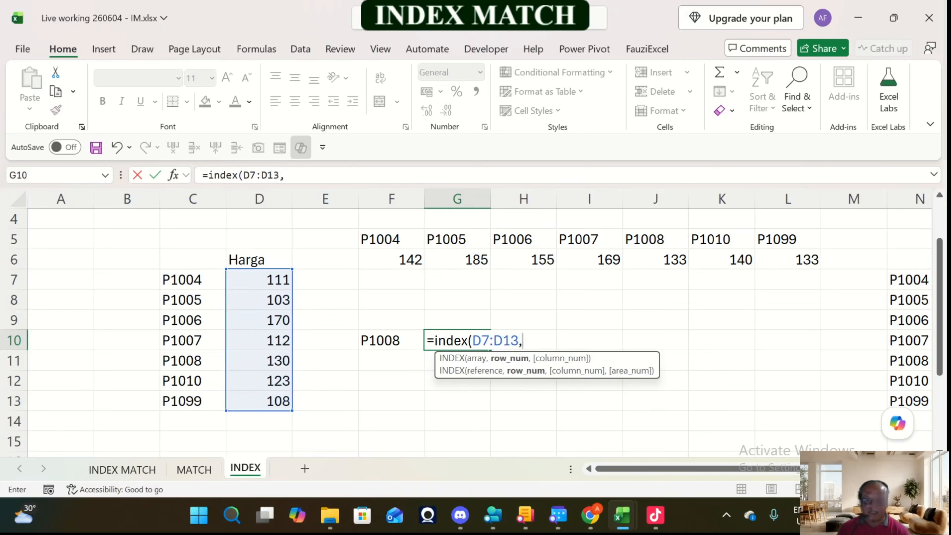
text(5)
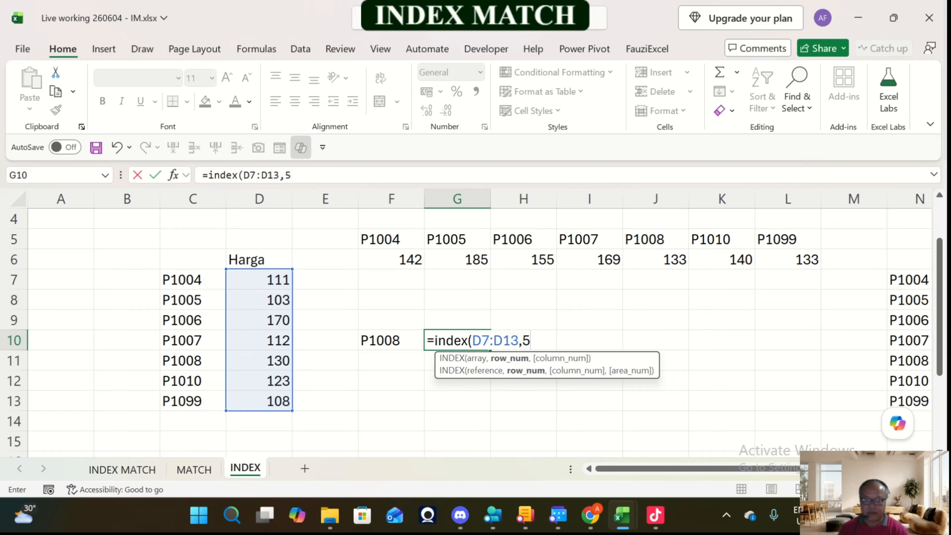
text())
key(Return)
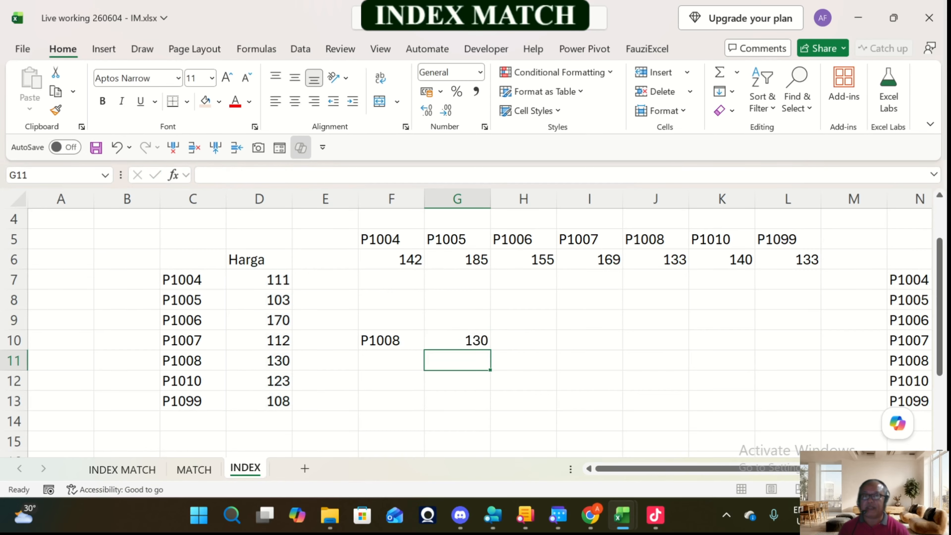
Step: Change the row number in the INDEX formula in cell G10 to 2
key(Up)
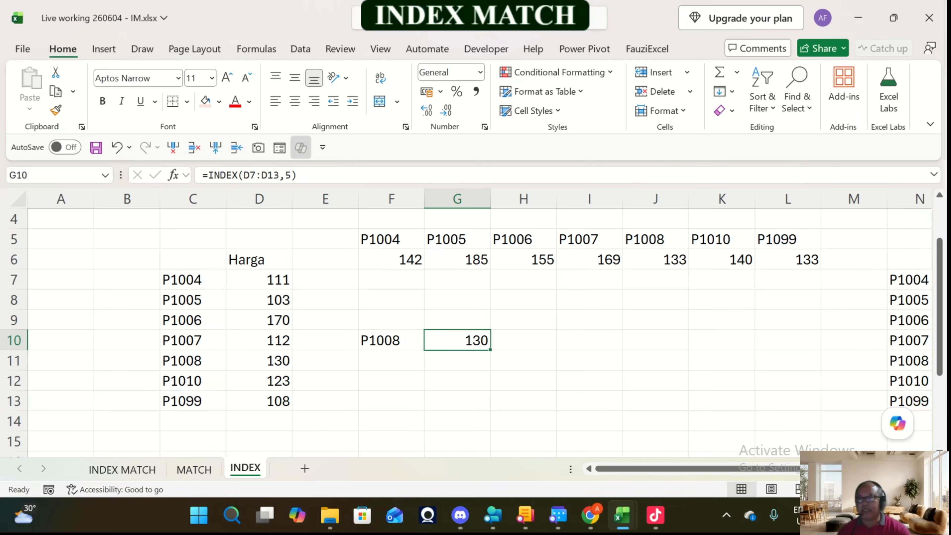
click(285, 175)
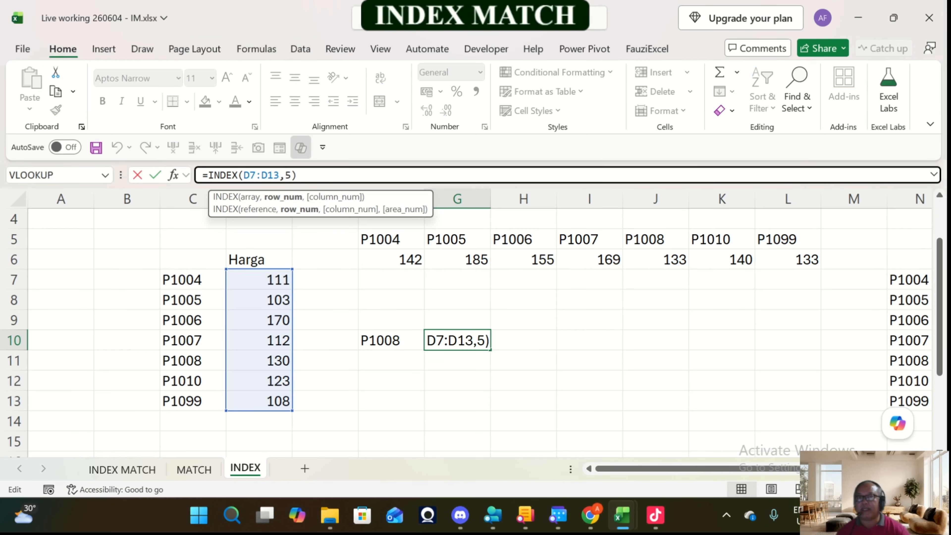
key(BackSpace)
text(2)
key(Return)
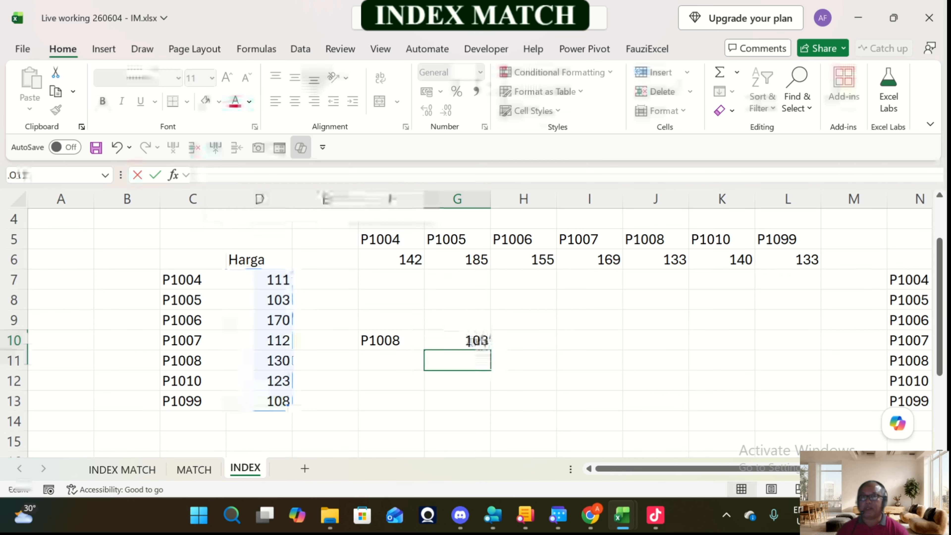
Step: Set the row number in cell G10's INDEX formula to 7 to return the last value of the vertical list
key(Up)
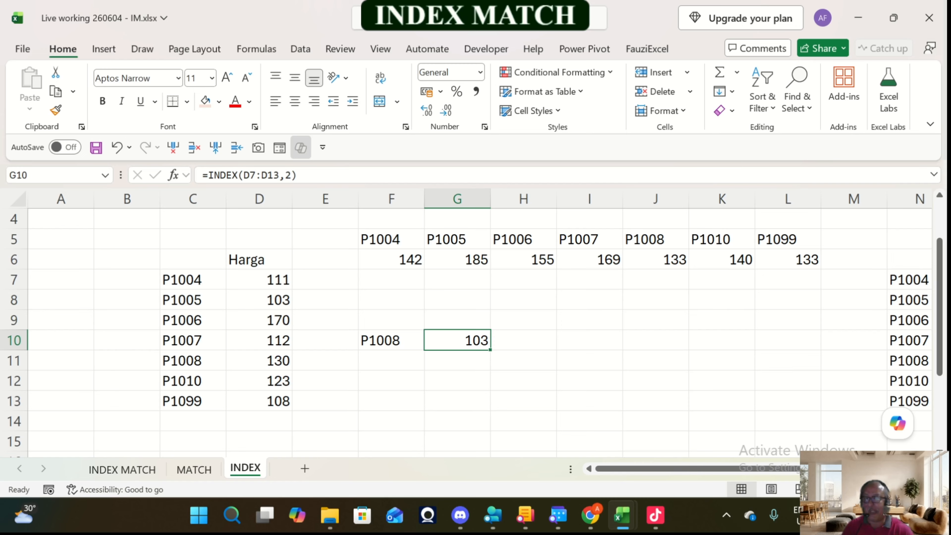
click(295, 175)
key(BackSpace)
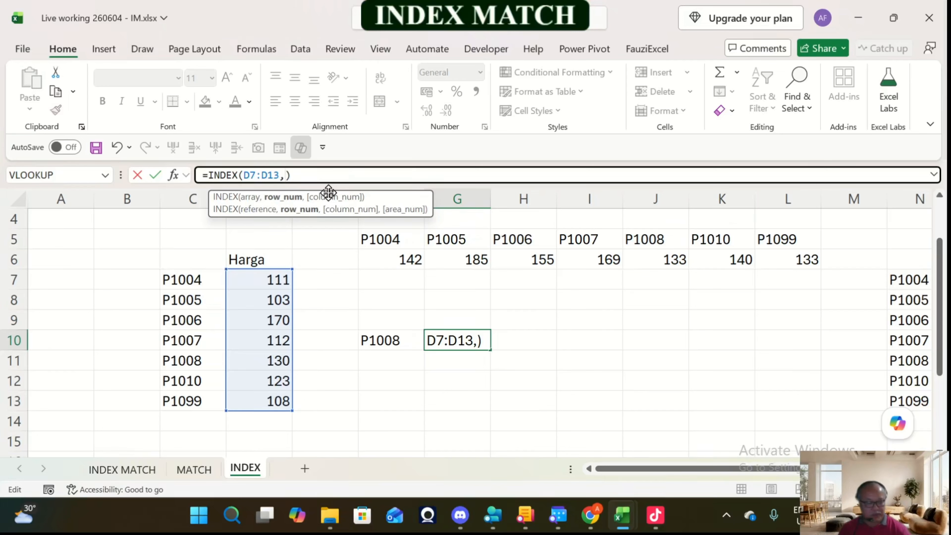
text(7)
key(Return)
key(Up)
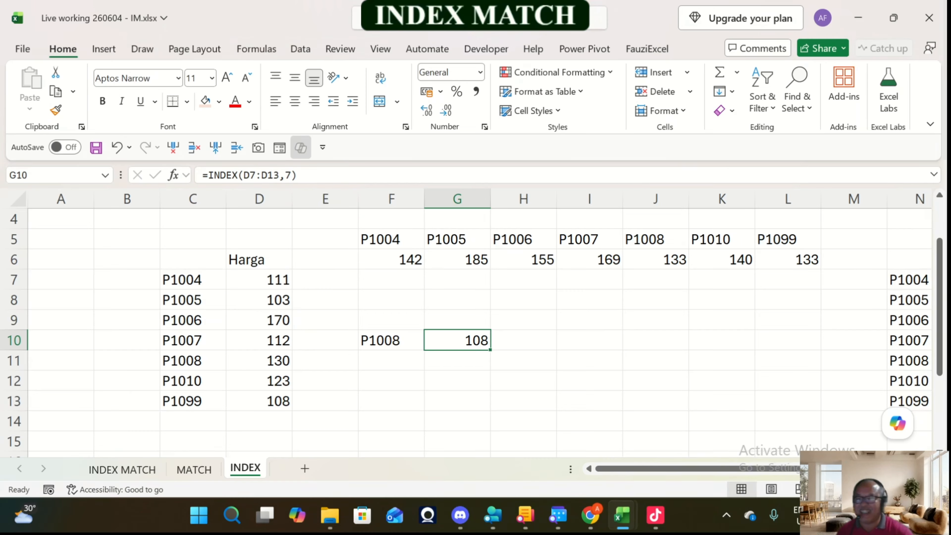
Step: Examine the horizontal list F6:L6, the vertical lookup example in F10:G10 and the INDEX syntax note
drag(391, 259, 788, 259)
drag(392, 259, 788, 259)
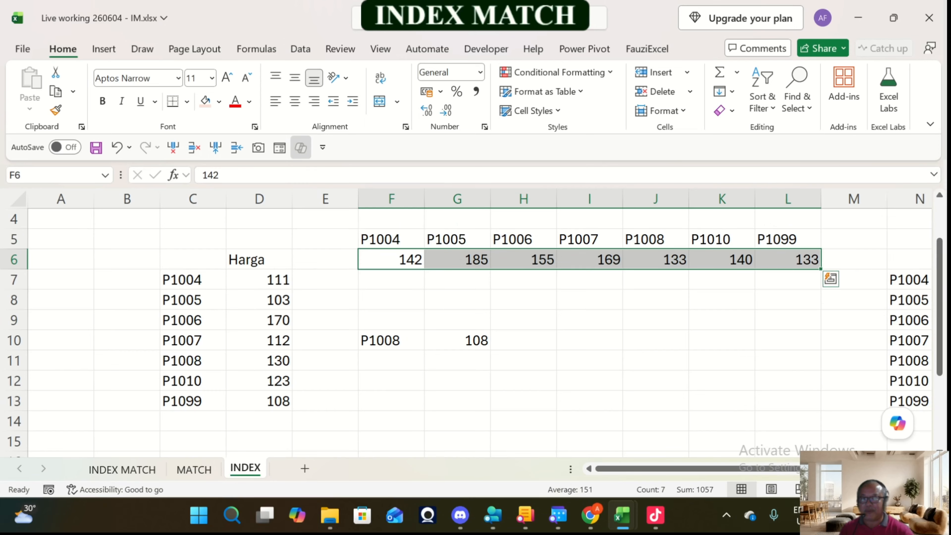
key(Right)
key(Right)
key(Right)
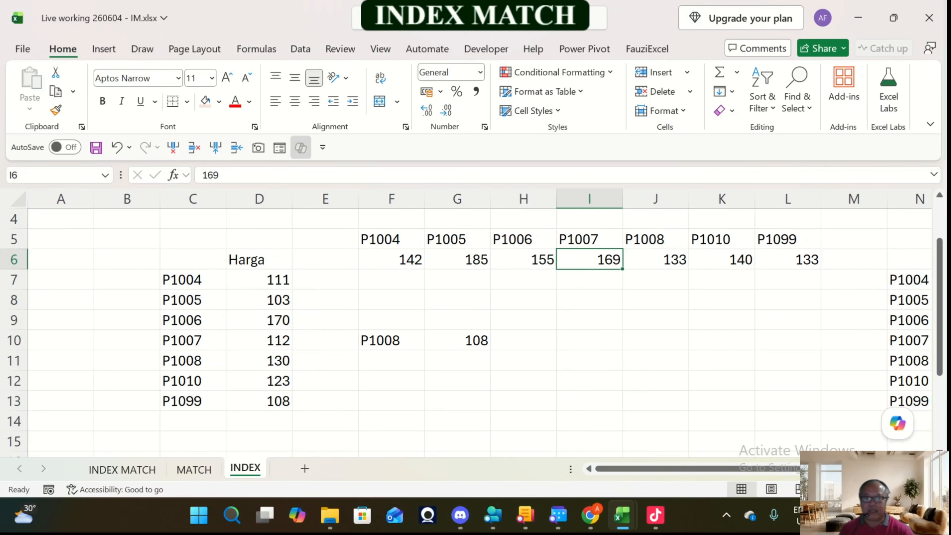
click(389, 341)
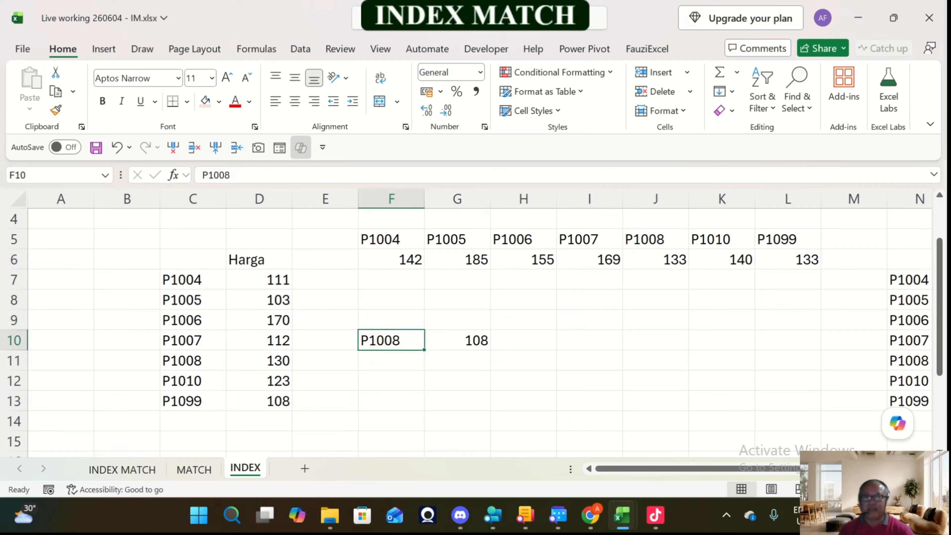
key(shift+Right)
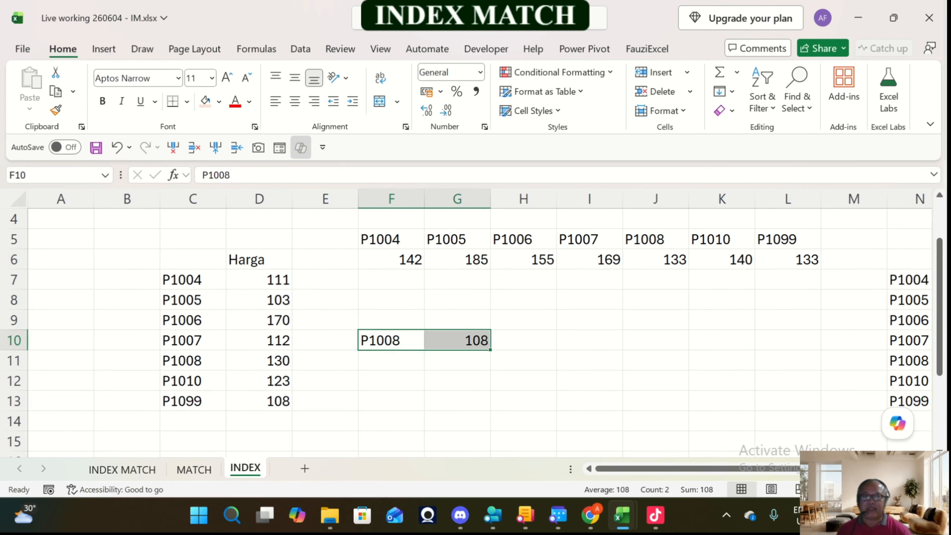
scroll(471, 333, up, 1)
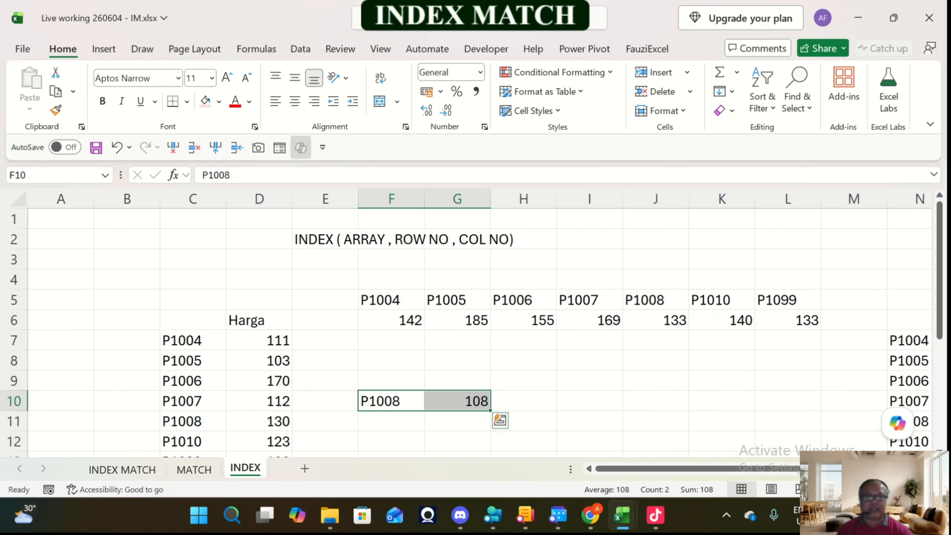
Step: Enter the product code P1007 in cell I8, below the horizontal list
click(589, 360)
text(P1007)
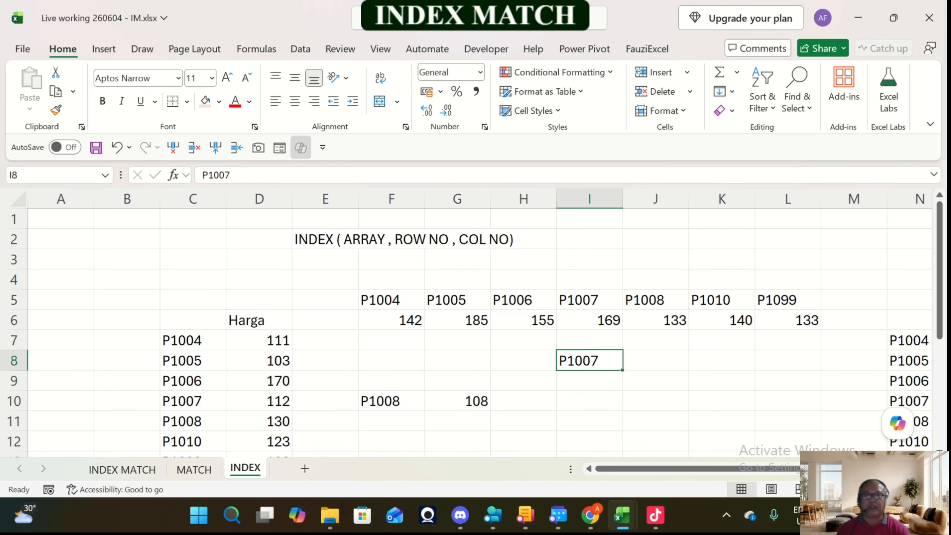
key(Right)
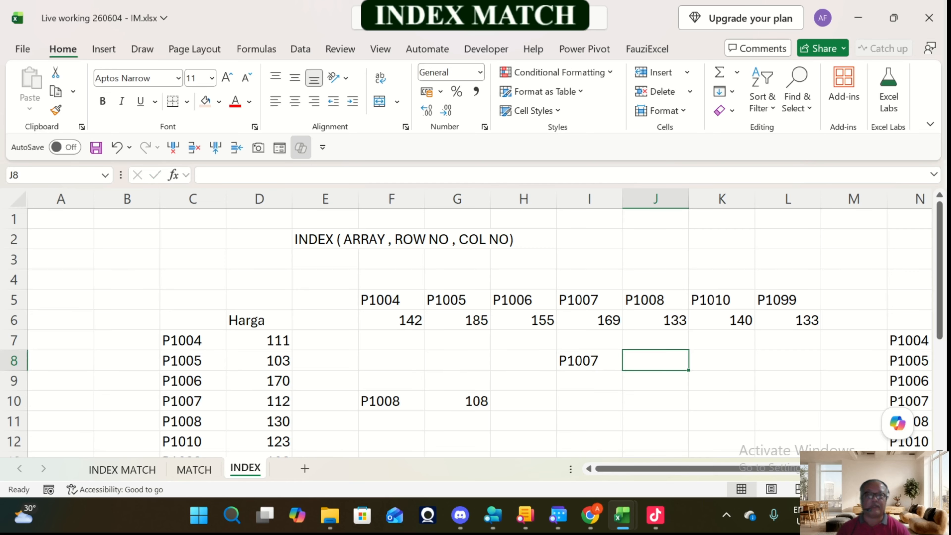
Step: Enter =INDEX(F6:L6,1,4) in cell J8 to return the price of P1007 from the horizontal list
scroll(472, 330, down, 1)
text(=)
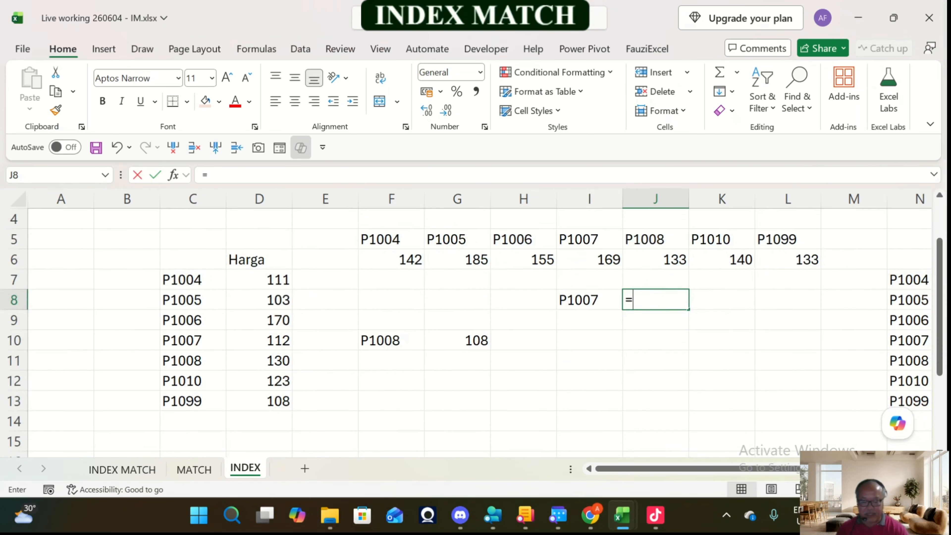
text(index()
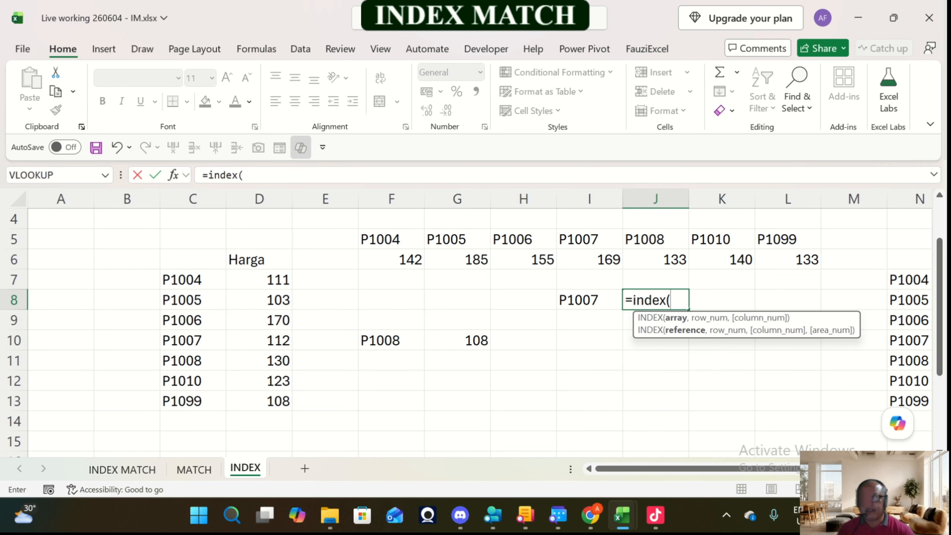
drag(391, 260, 746, 262)
drag(805, 262, 804, 260)
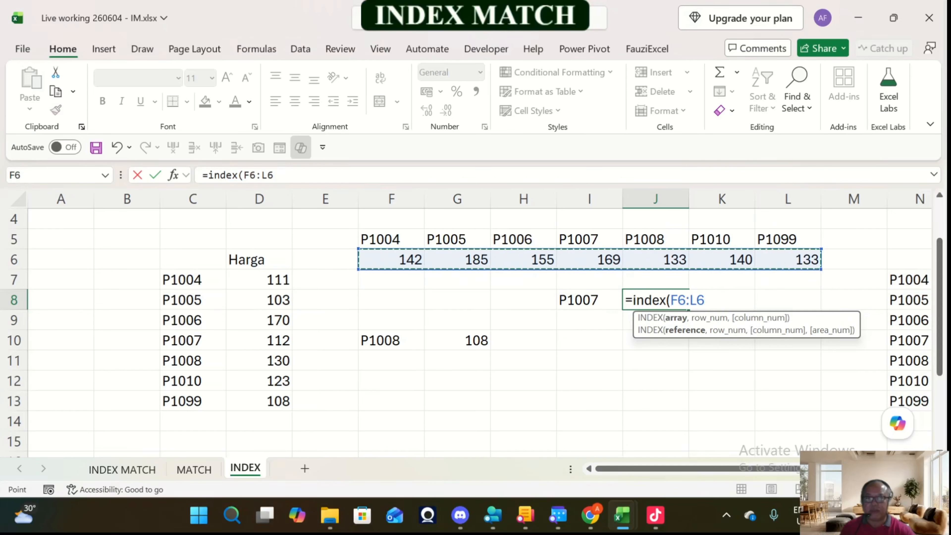
text(,)
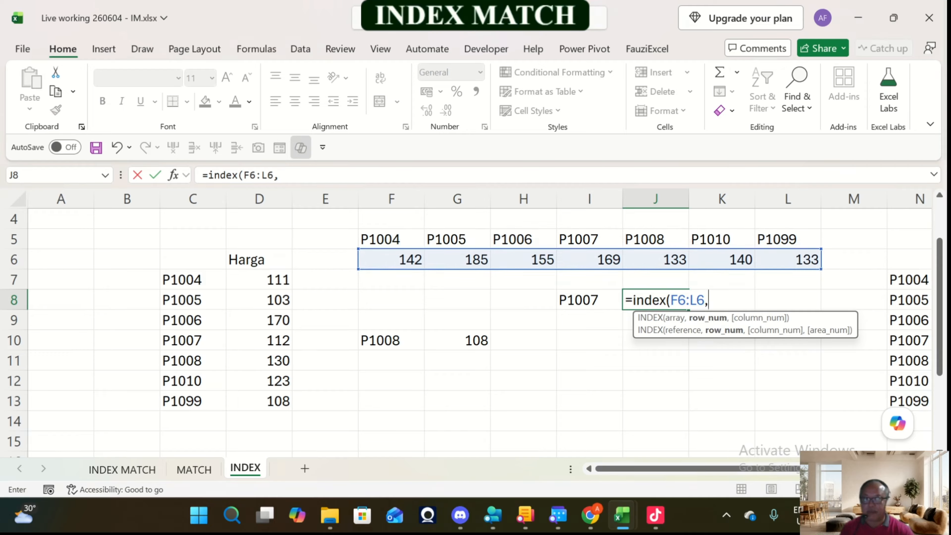
text(1)
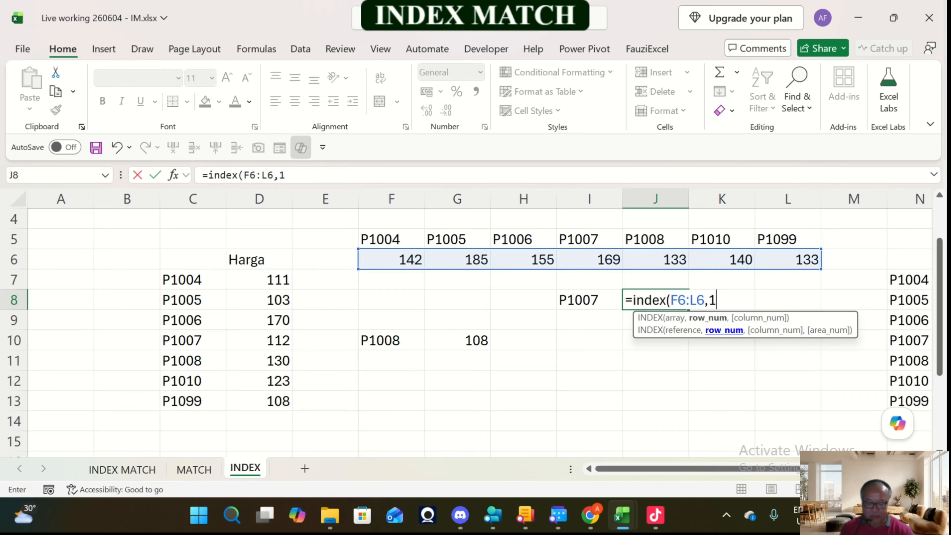
text(,)
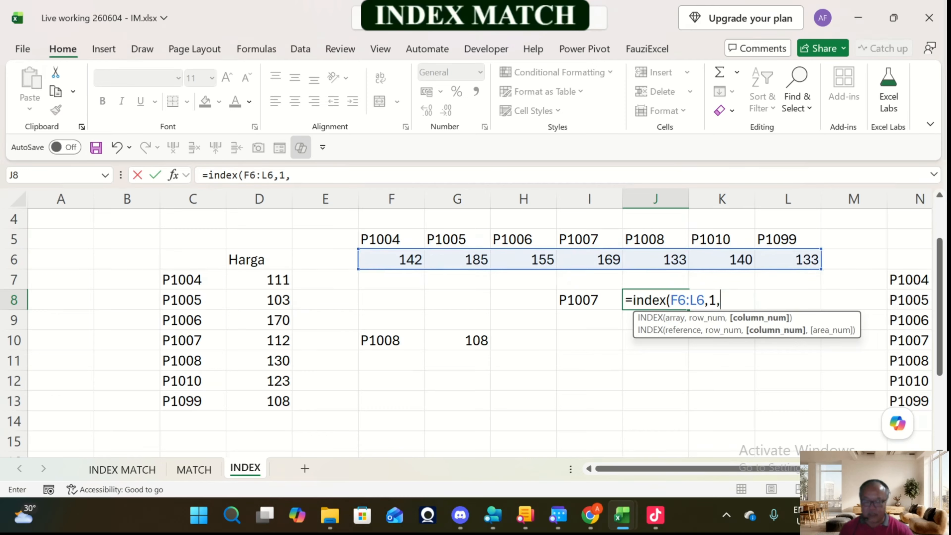
text(4)
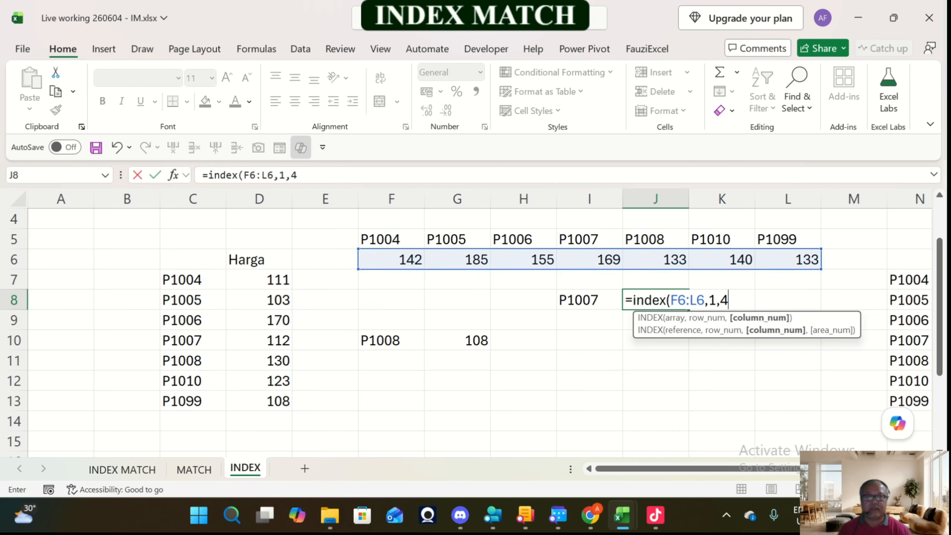
text())
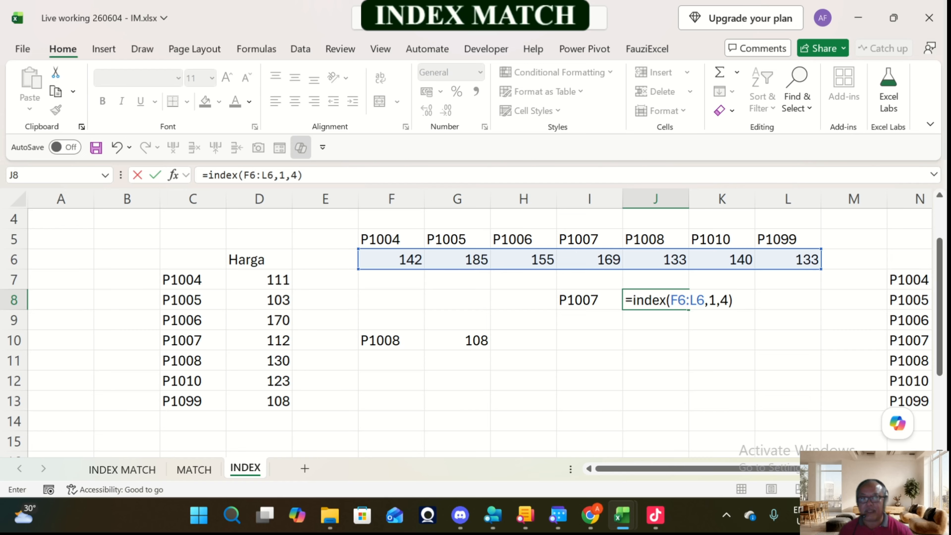
key(Return)
Step: Examine the row and column arguments of the INDEX formula in J8 against the horizontal array F6:L6
click(671, 300)
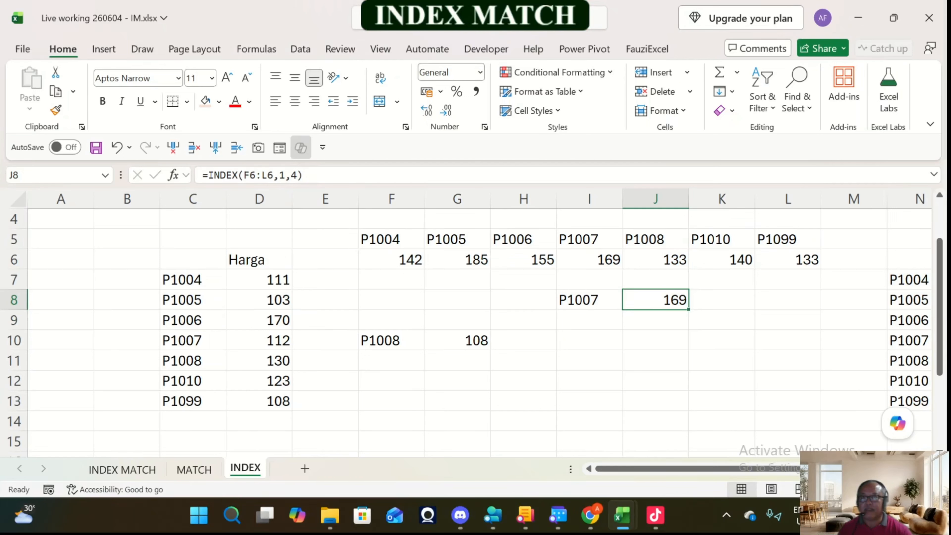
click(291, 175)
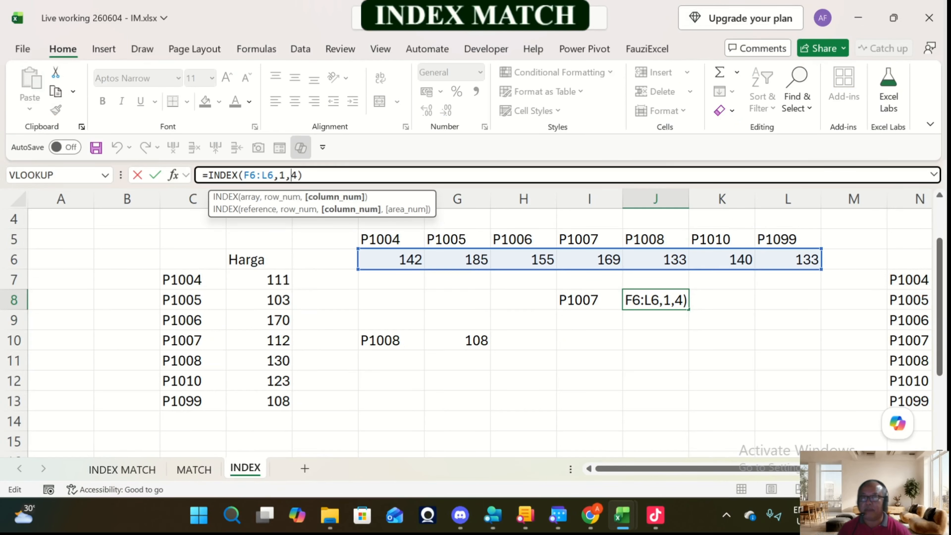
click(279, 175)
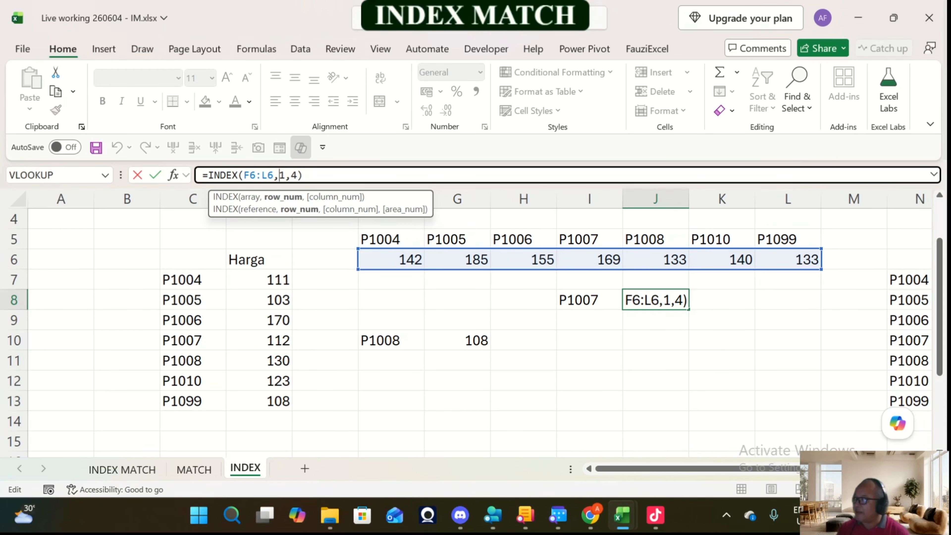
key(ctrl+Return)
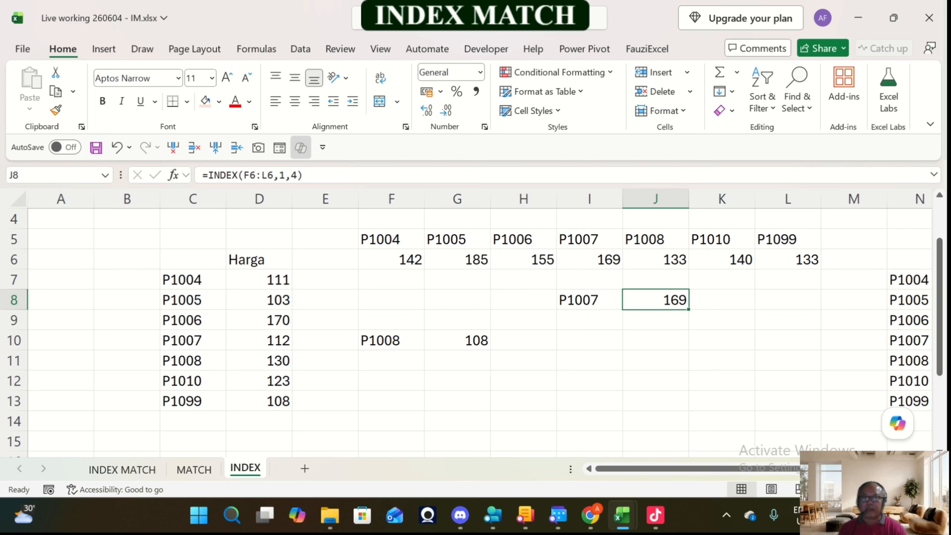
click(589, 300)
drag(391, 259, 788, 259)
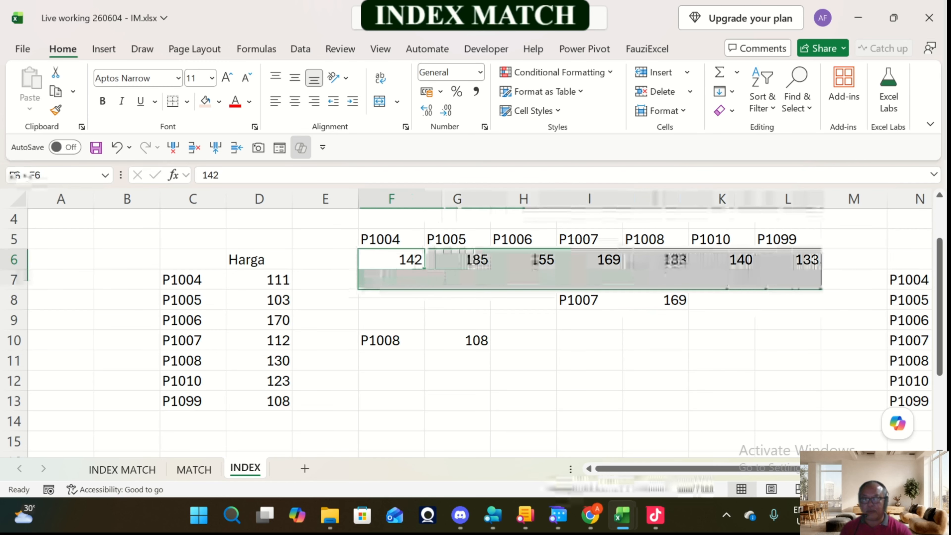
click(655, 300)
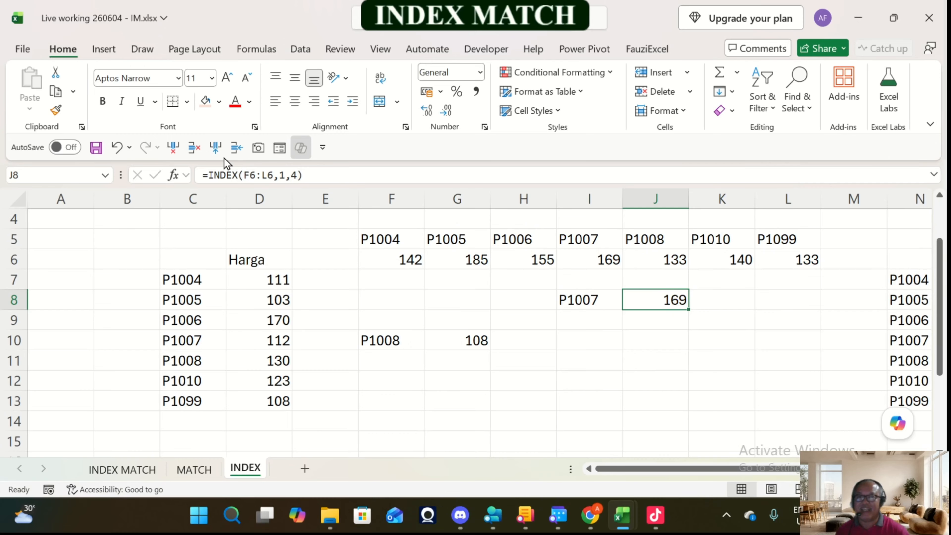
click(282, 178)
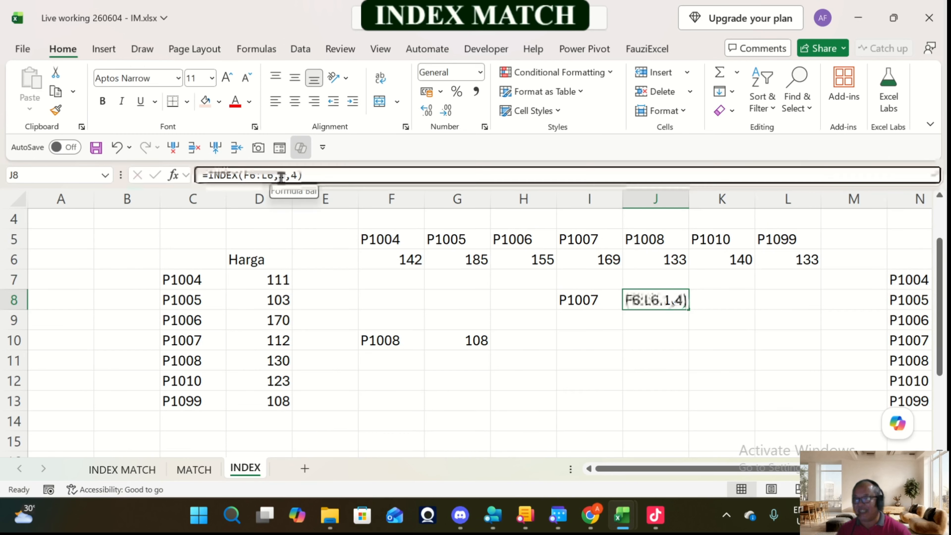
key(Escape)
Step: Copy the product code P1007 from cell I8 into cell I9
key(Down)
key(Left)
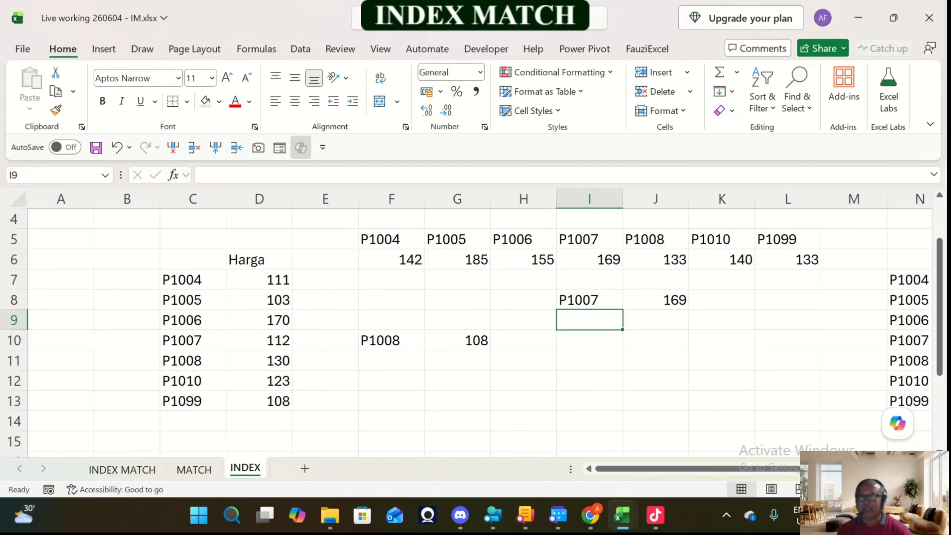
key(Up)
key(ctrl+c)
key(Down)
key(Return)
key(Right)
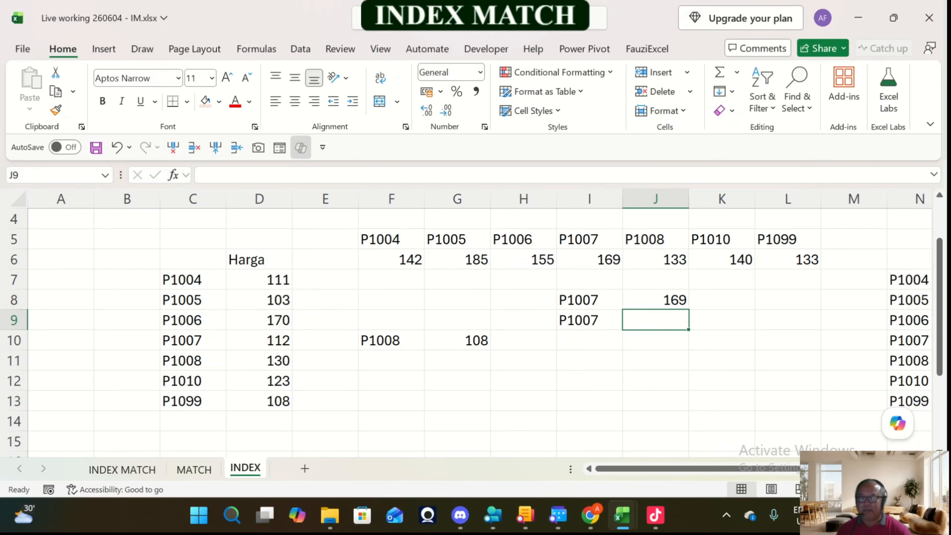
Step: Enter =INDEX(F6:L6,4) in cell J9, giving only the position 4 without a separate row number
text(=)
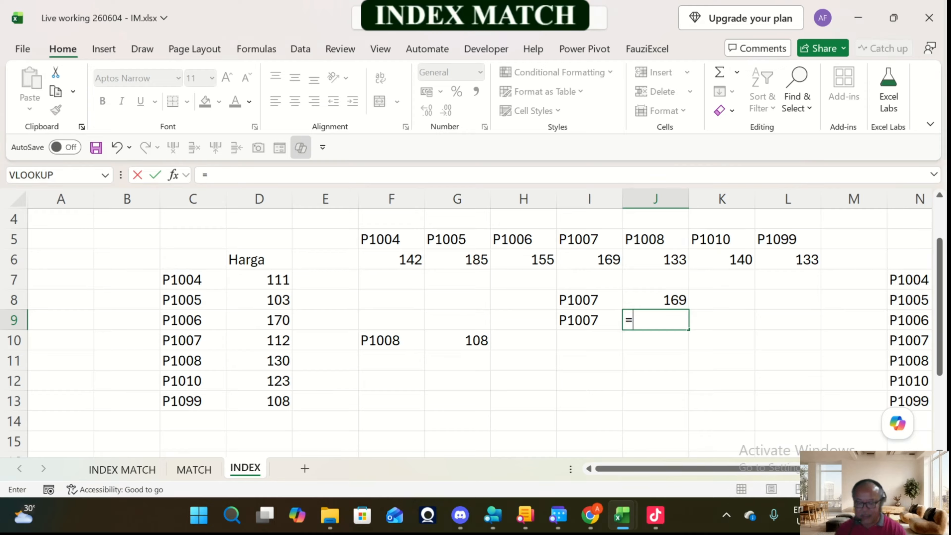
text(index()
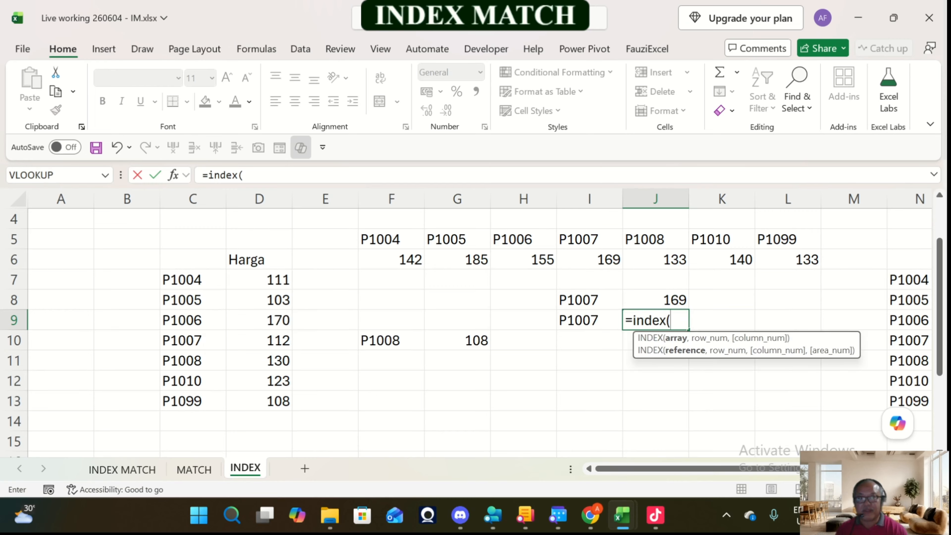
drag(393, 259, 804, 262)
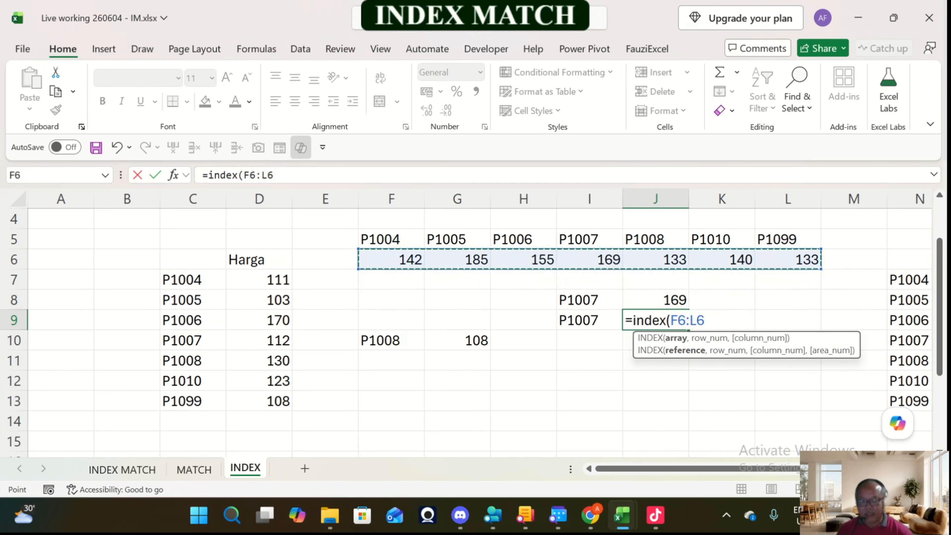
text(,)
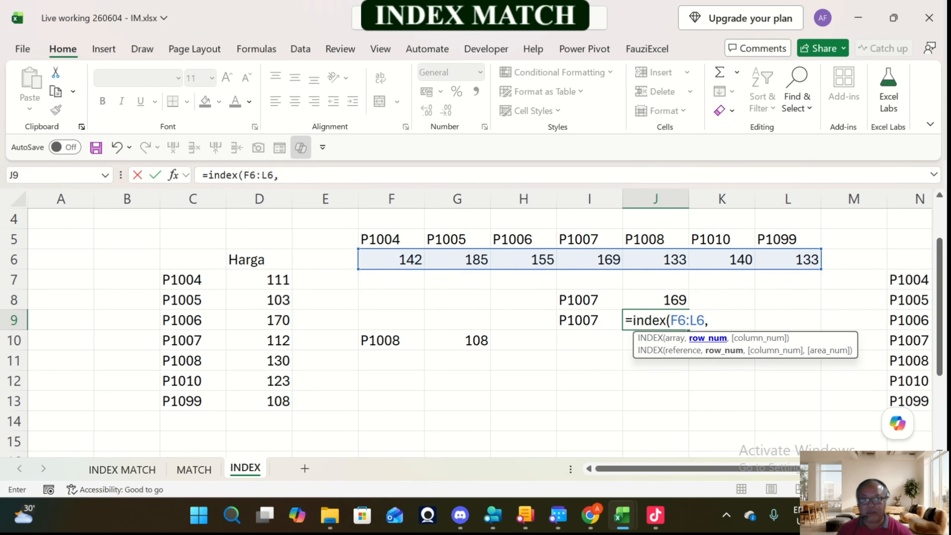
text(4)
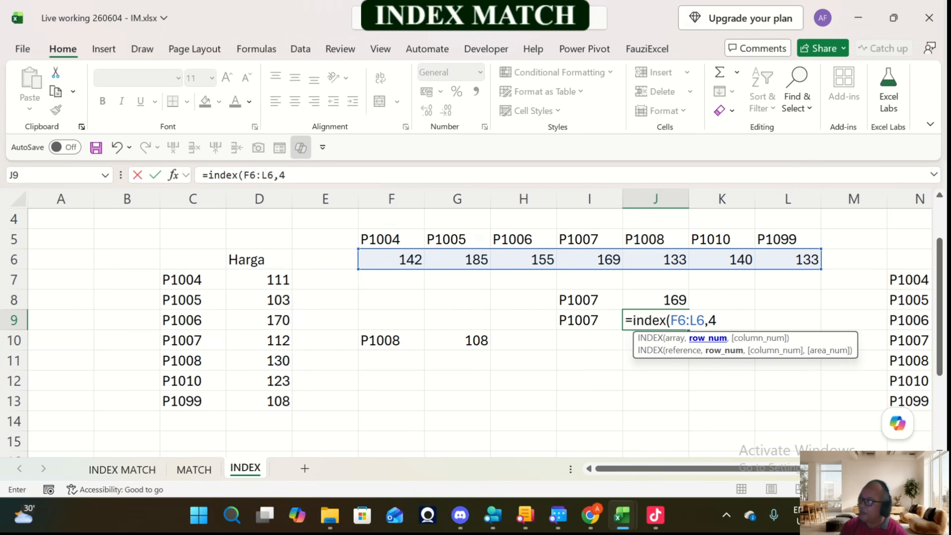
text())
key(Return)
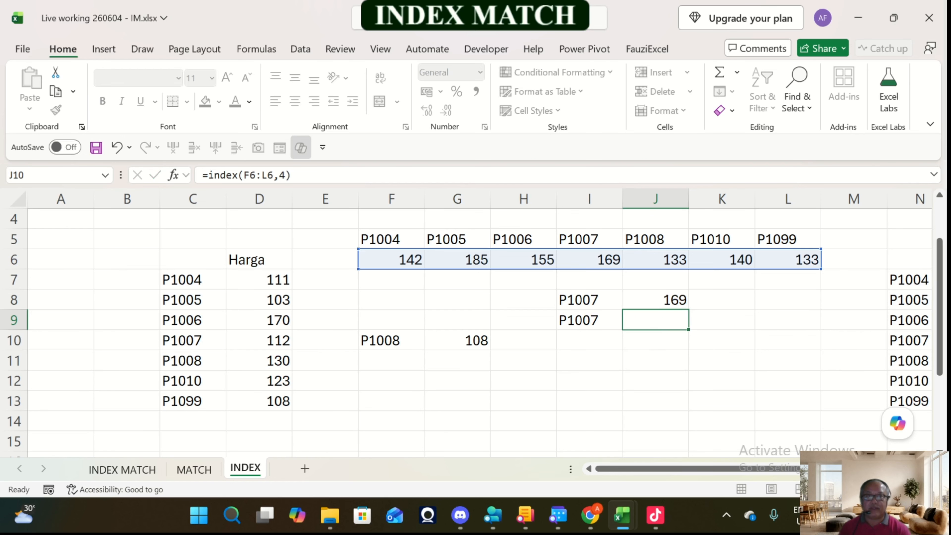
Step: Compare the arguments of the short INDEX formula in J9 with the full version in J8
key(Up)
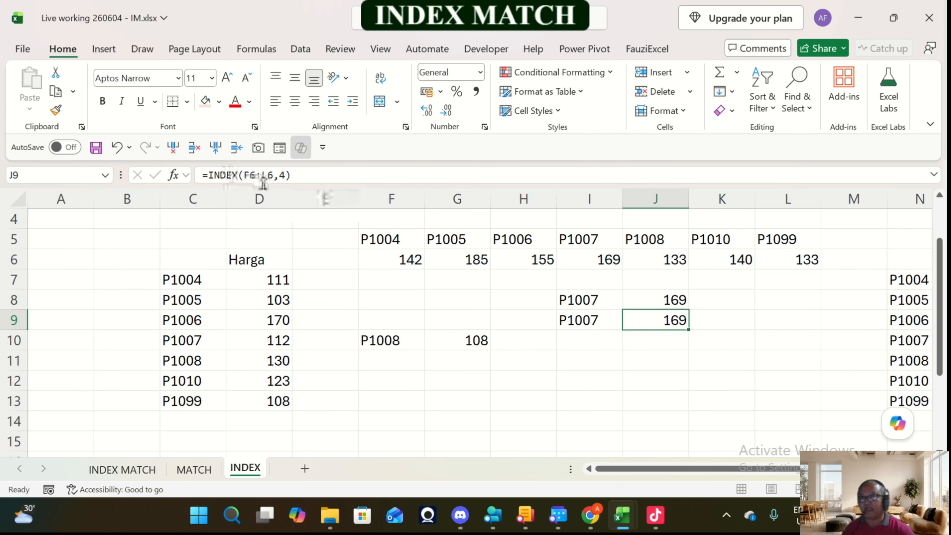
click(283, 175)
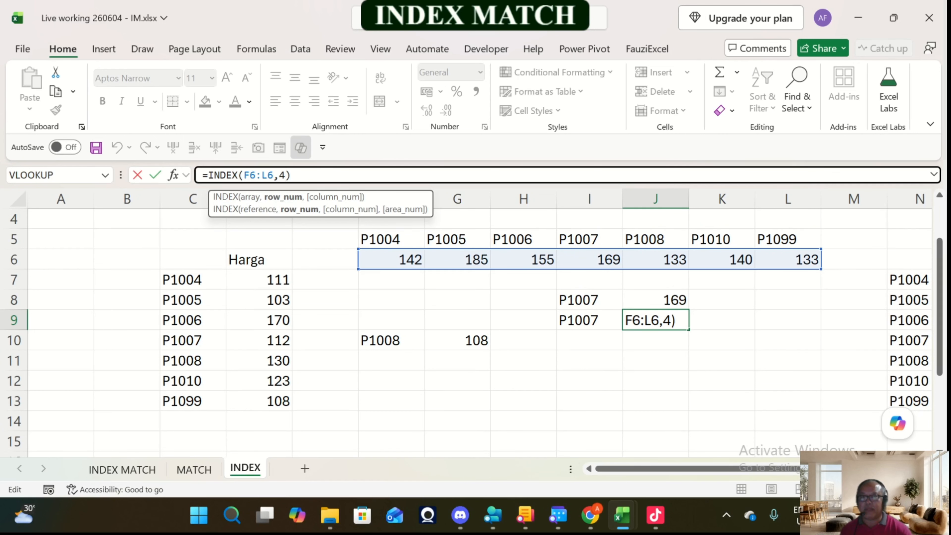
key(Escape)
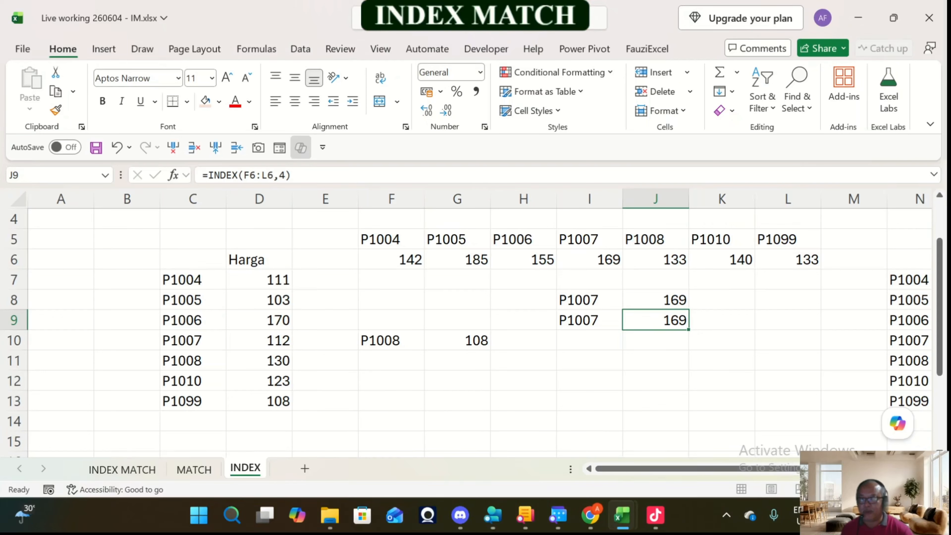
click(656, 299)
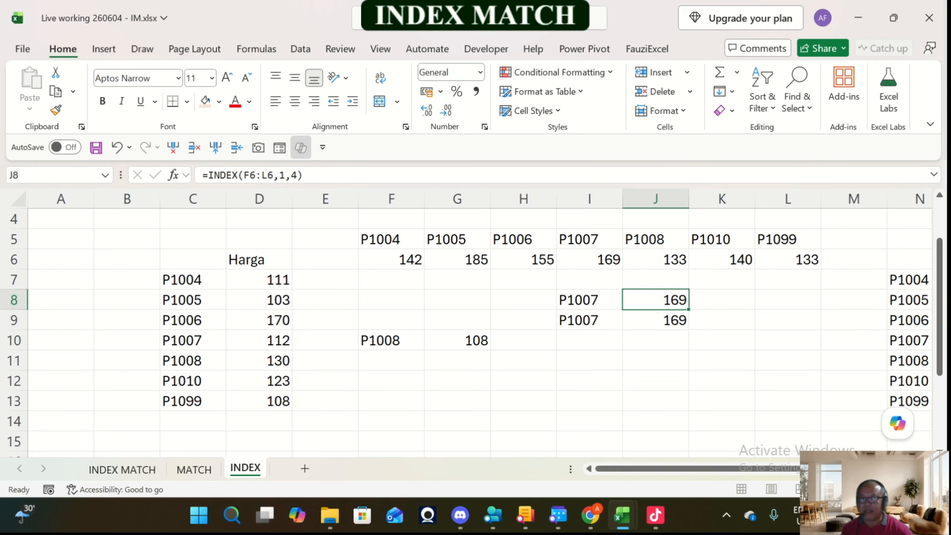
click(655, 319)
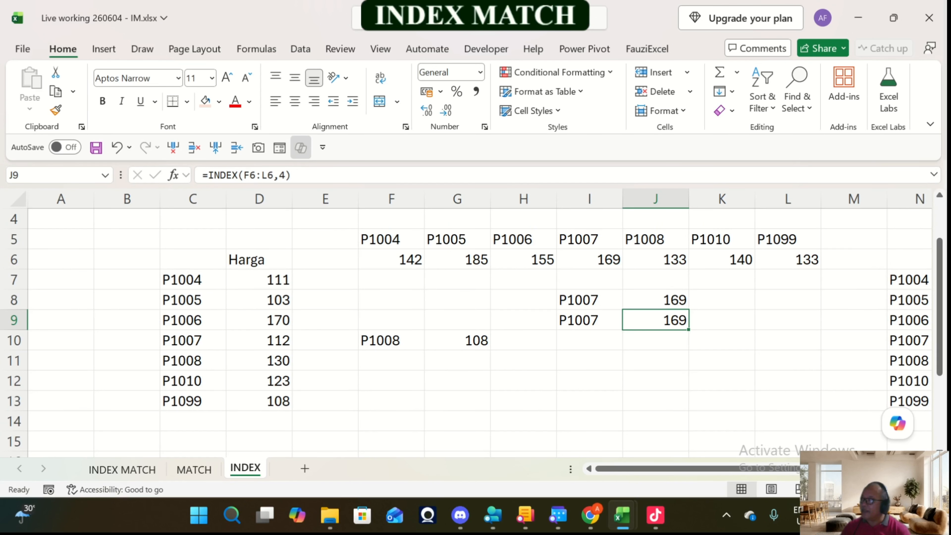
Step: Look over the two-way table with columns Axia, Myvi and Ativa, and review the horizontal INDEX examples in J8:J9
key(Right)
key(Right)
key(Right)
key(Right)
key(Right)
key(Right)
key(Right)
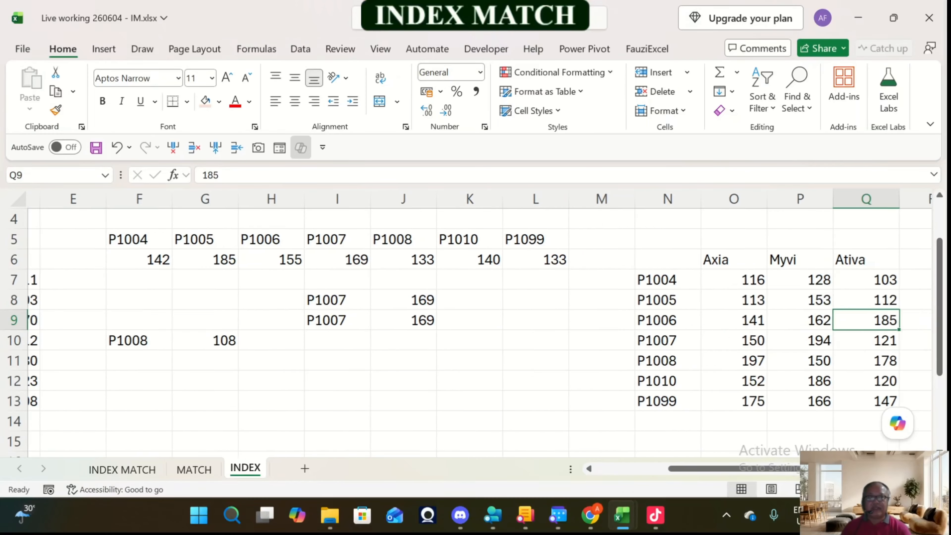
key(Right)
key(Right)
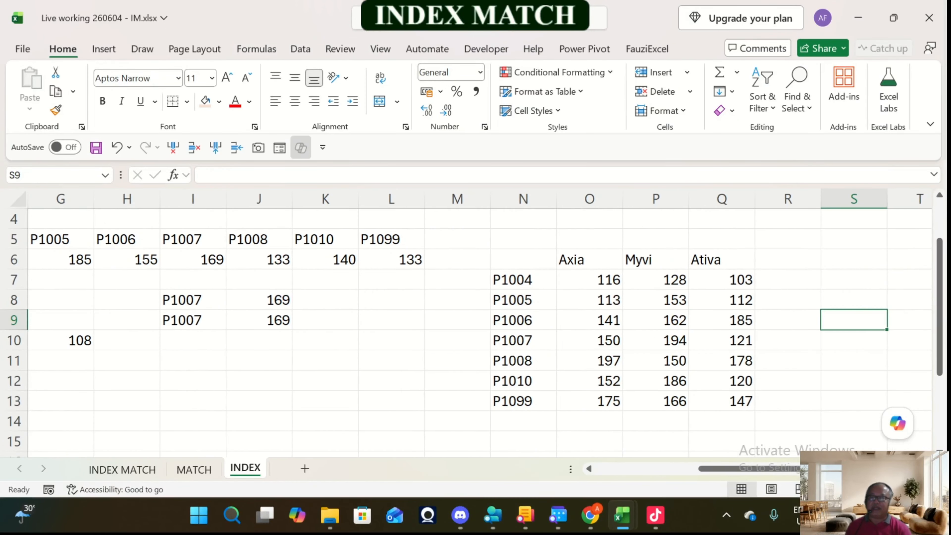
key(Left)
key(Left)
key(Left)
key(Left)
key(Left)
key(Left)
key(Left)
key(Left)
key(Left)
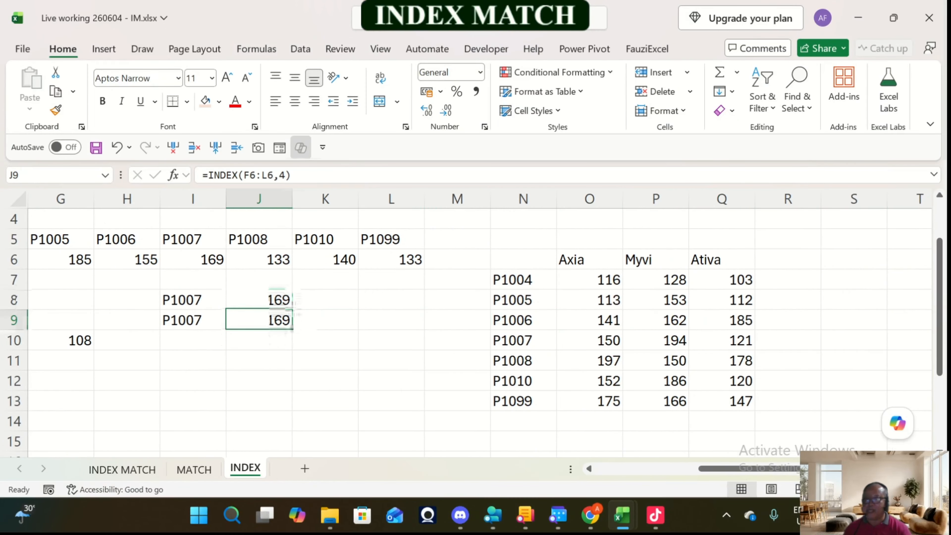
key(Up)
key(Down)
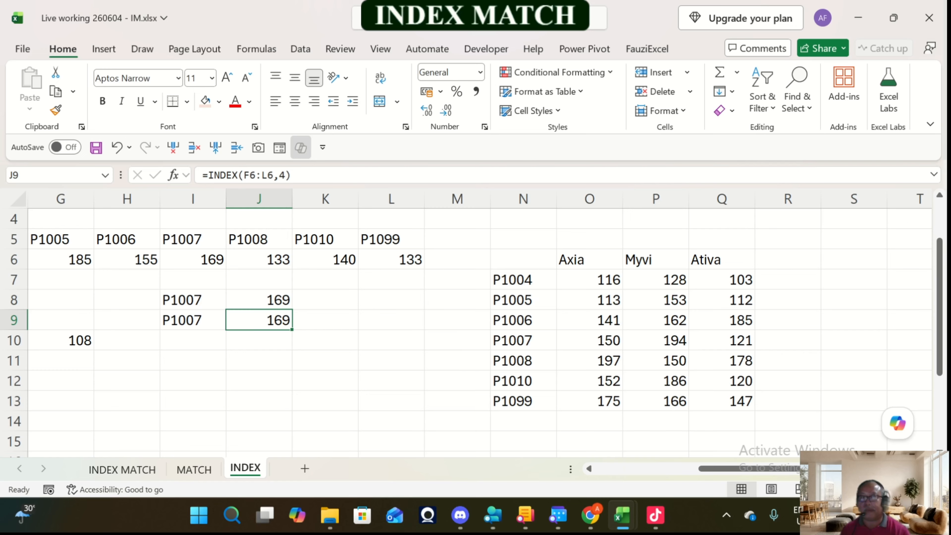
Step: Enter the product code P1007 in cell S7, beside the two-way table
click(853, 279)
scroll(479, 322, right, 3)
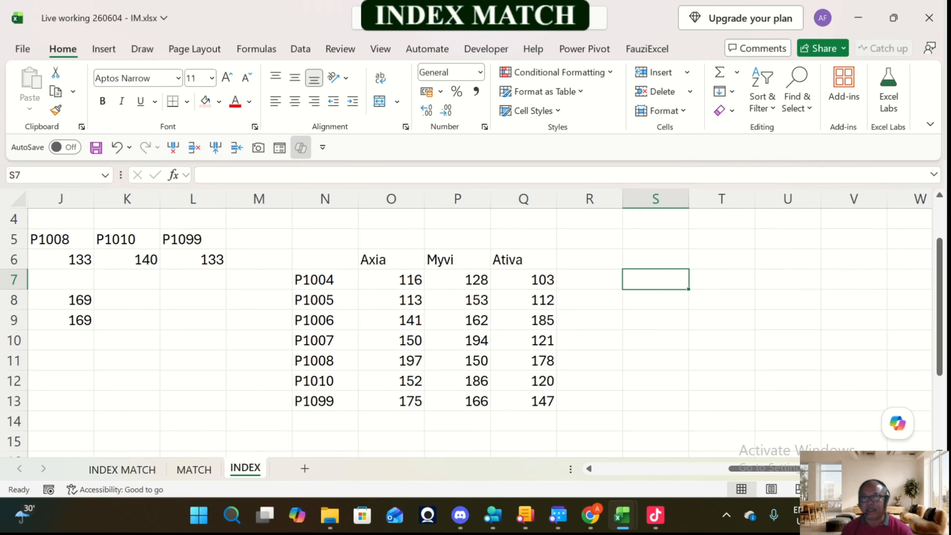
text(P1007)
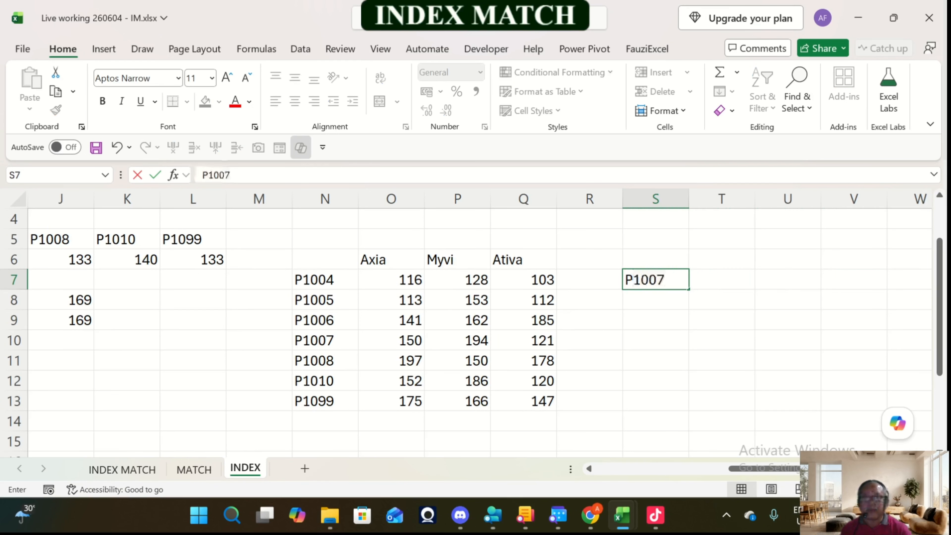
key(Return)
key(Up)
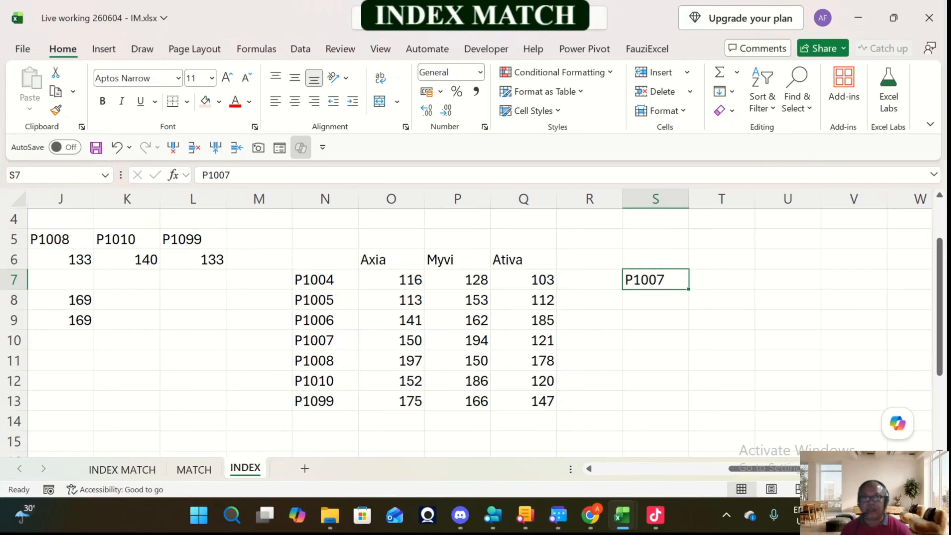
Step: Enter the column heading Myvi in cell T6, above and beside the product code P1007
key(Up)
key(Right)
text(Myvi)
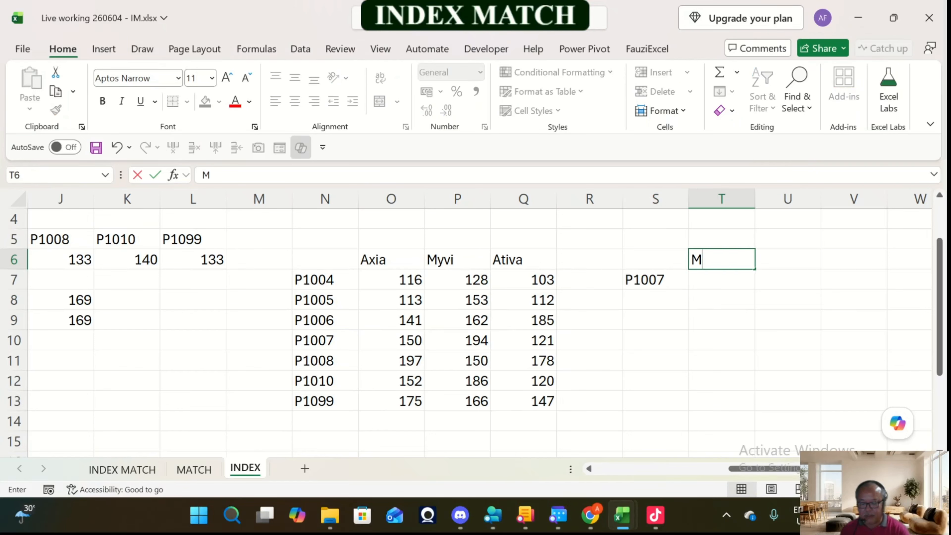
key(BackSpace)
key(BackSpace)
key(BackSpace)
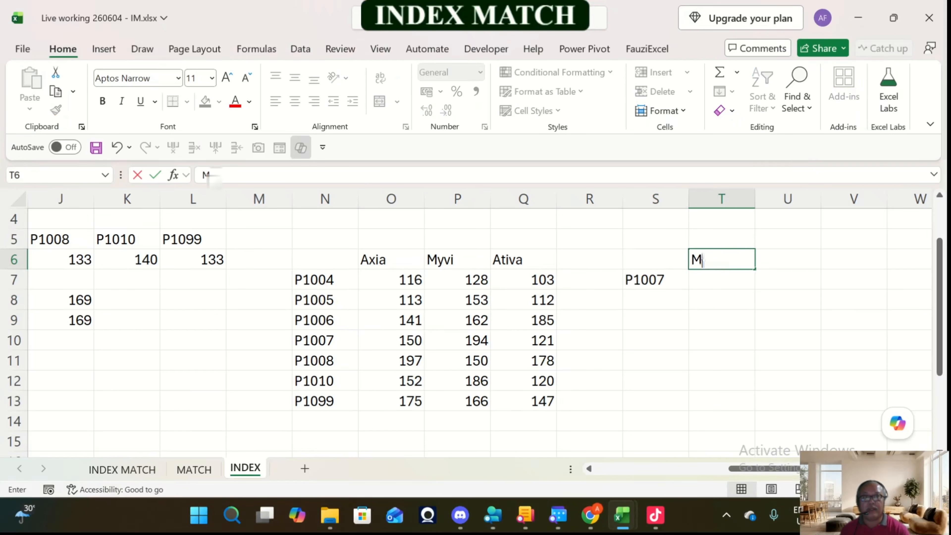
text(yci)
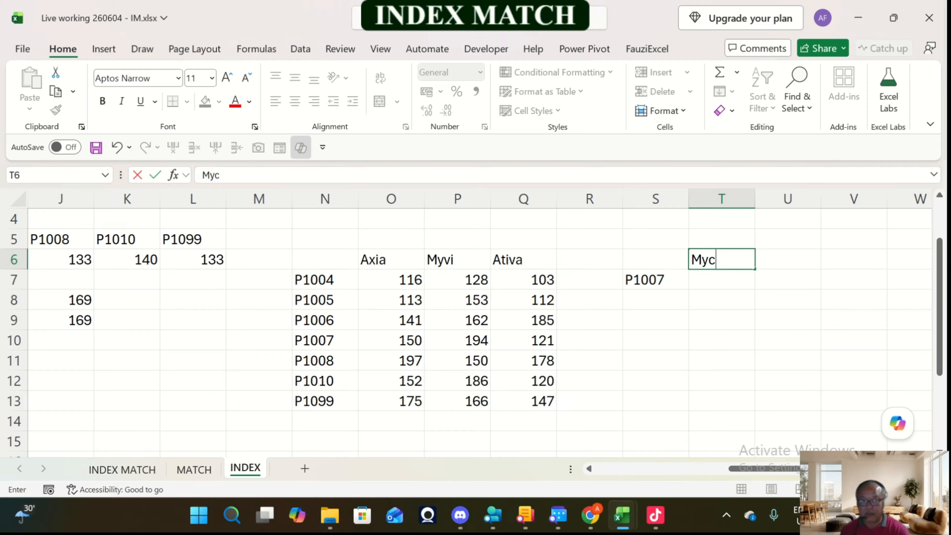
key(BackSpace)
key(BackSpace)
text(vi)
key(Return)
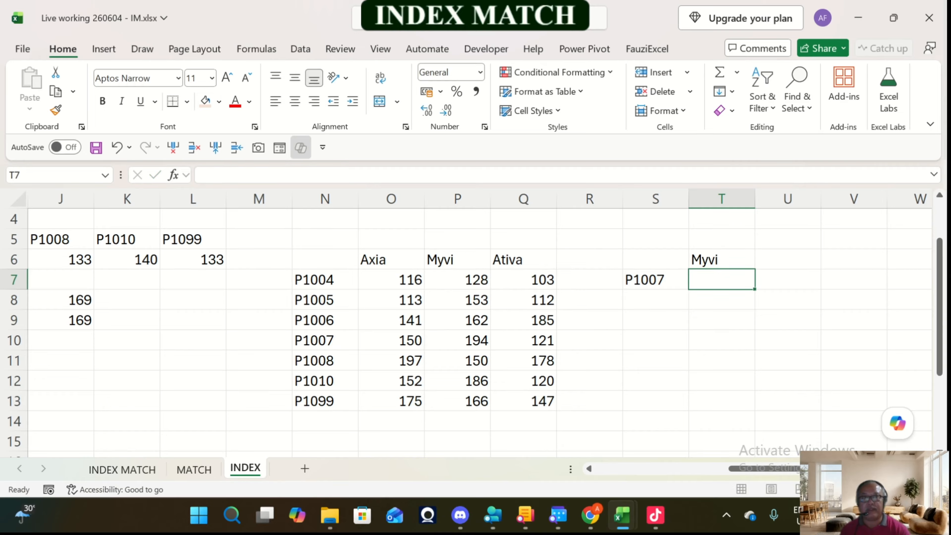
Step: Examine where row P1007 meets column Myvi in the two-way table, and the full value range O7:Q13
click(325, 340)
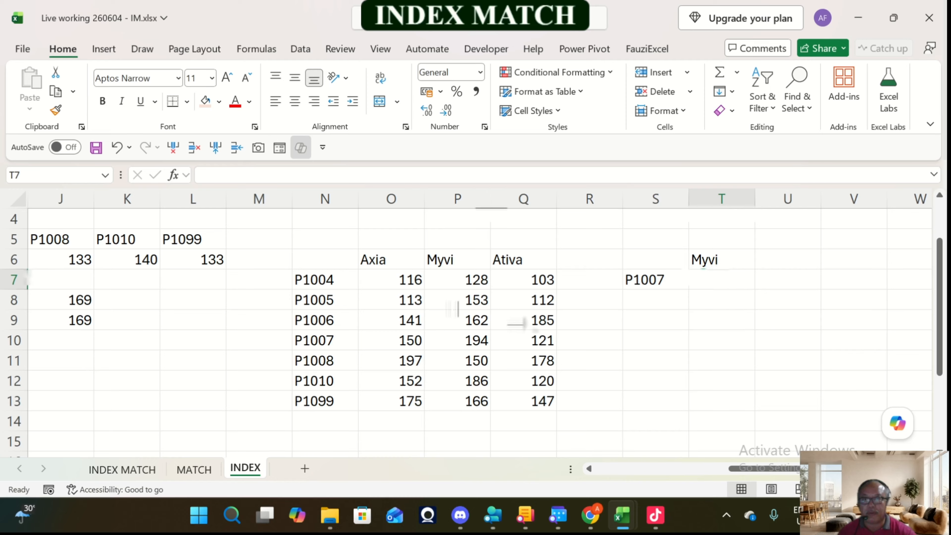
click(457, 340)
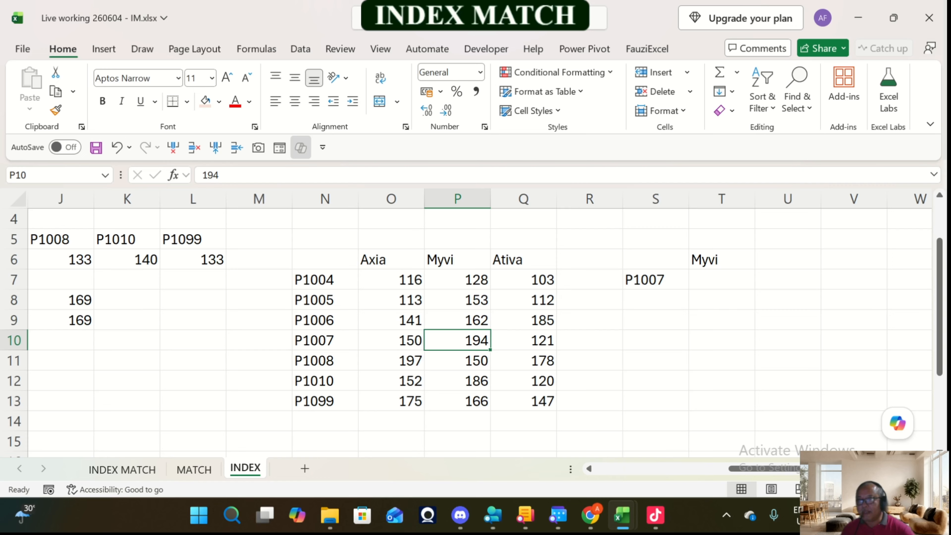
drag(391, 279, 524, 401)
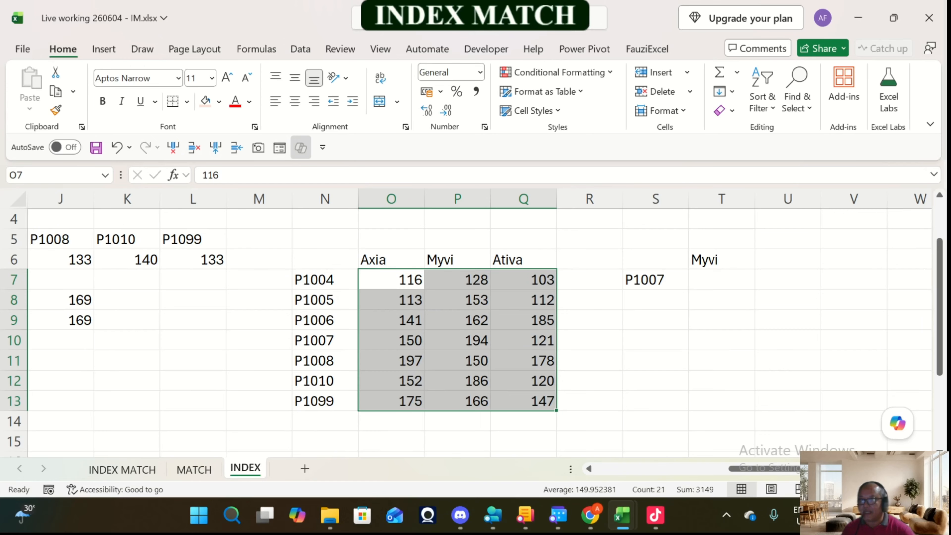
drag(392, 279, 524, 400)
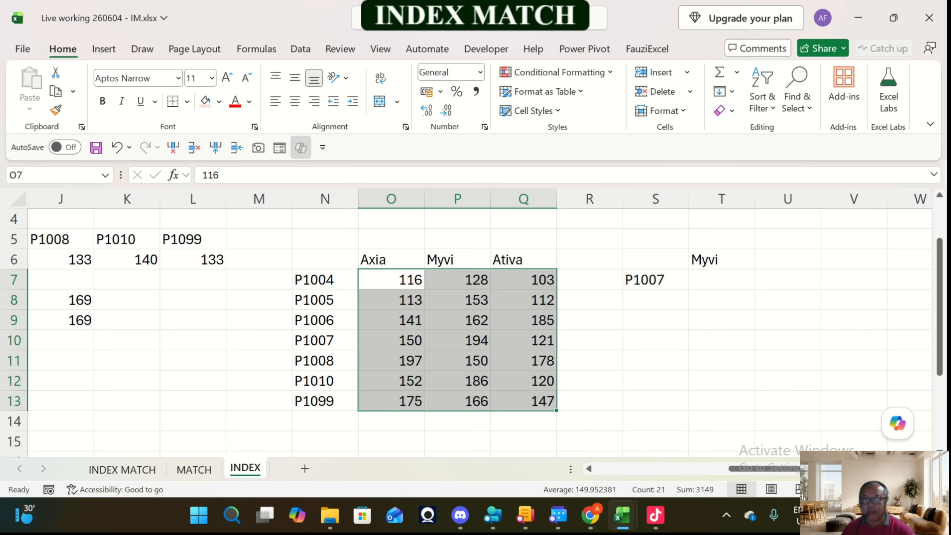
Step: Enter =INDEX(O7:Q13,4,2) in cell T7 to return the Myvi value for P1007 by row 4 and column 2
click(721, 279)
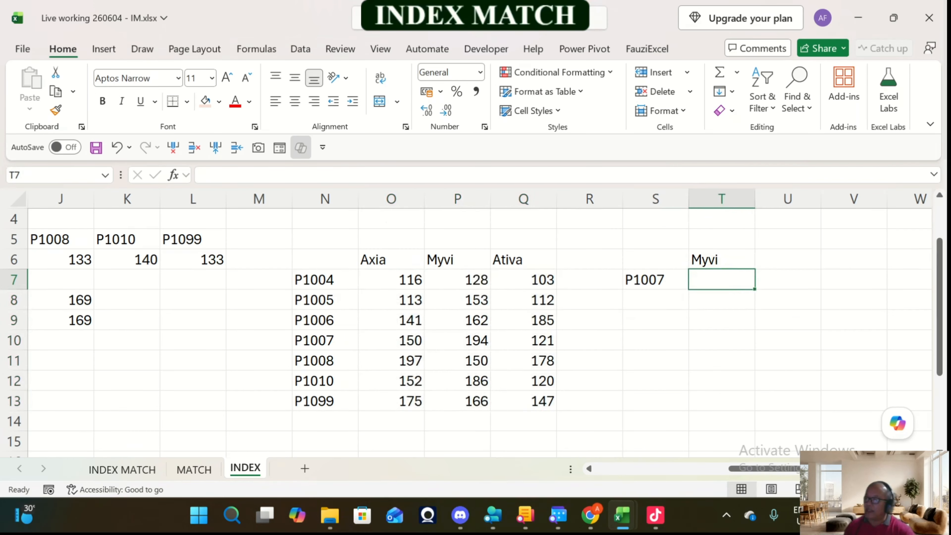
double_click(706, 287)
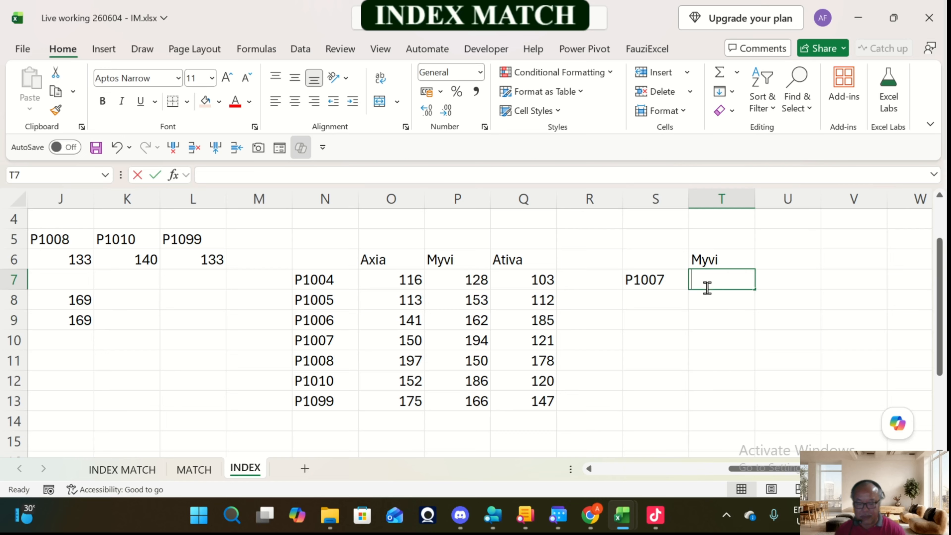
text(=index)
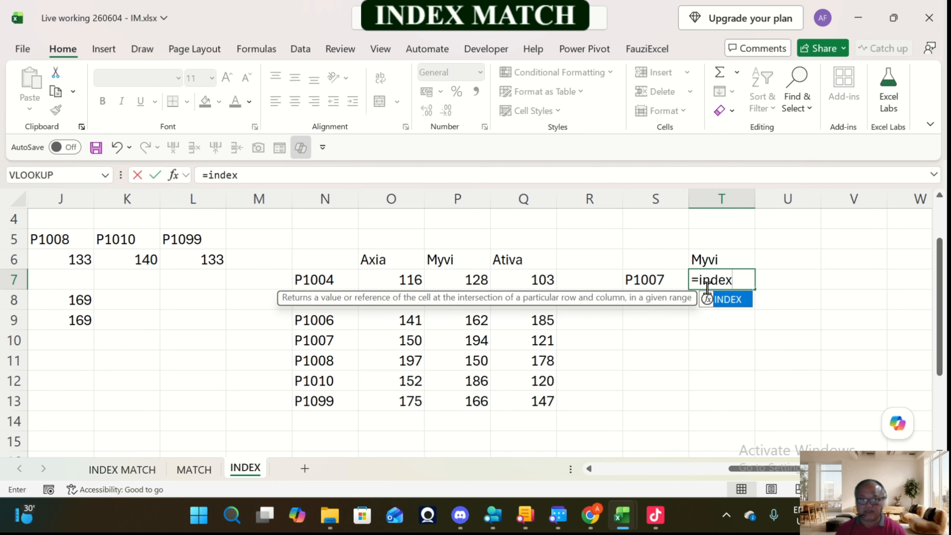
text(()
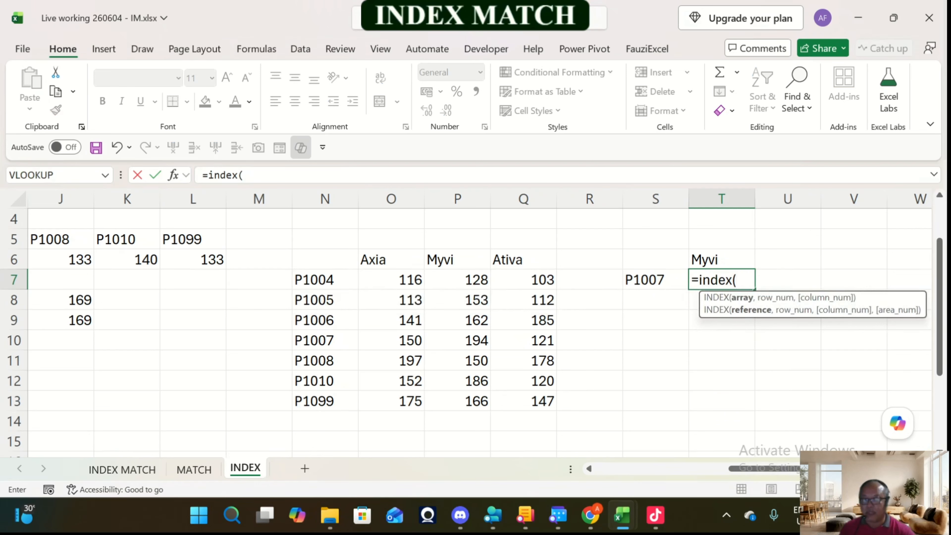
drag(391, 279, 532, 403)
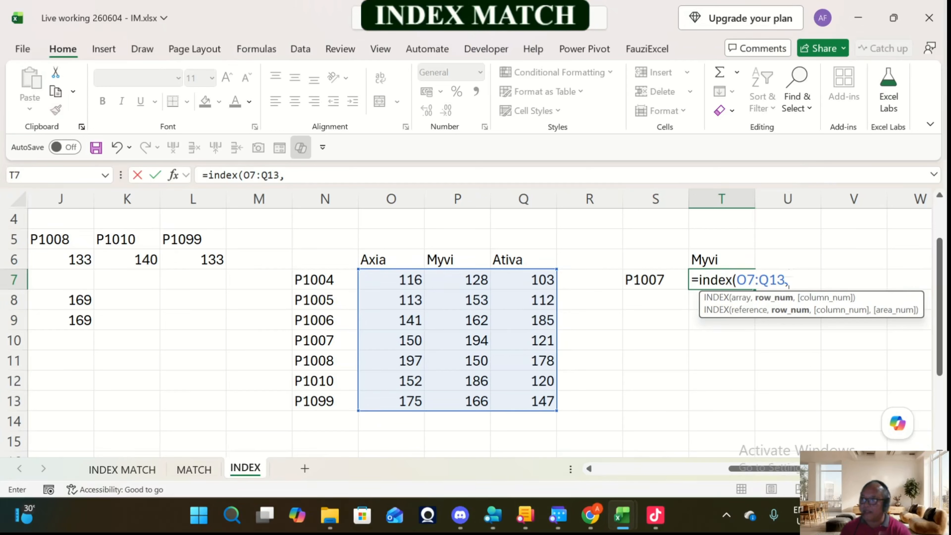
text(4)
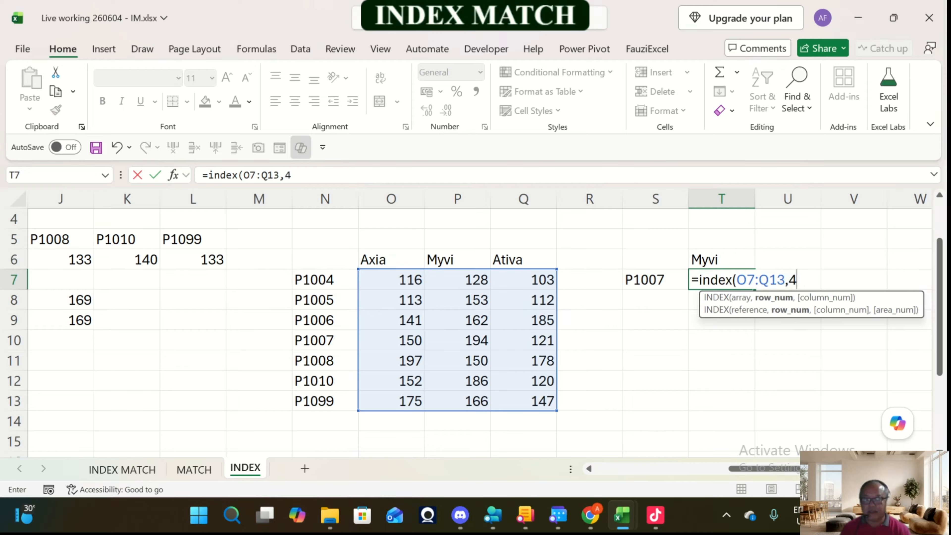
text(,)
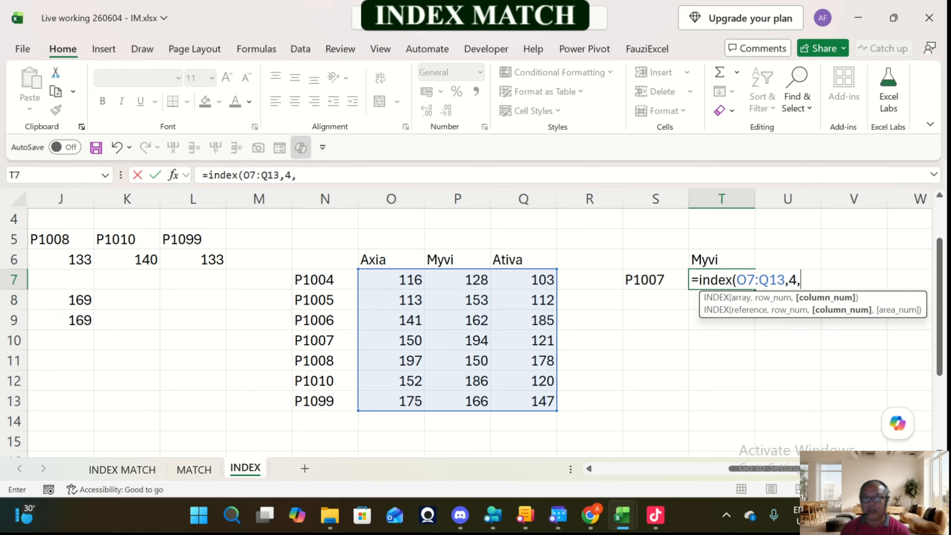
text(2)
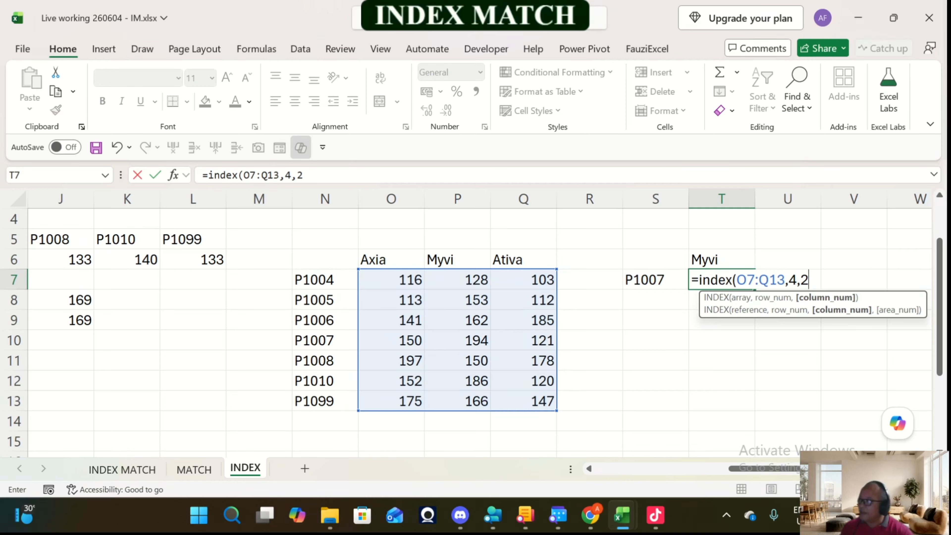
text())
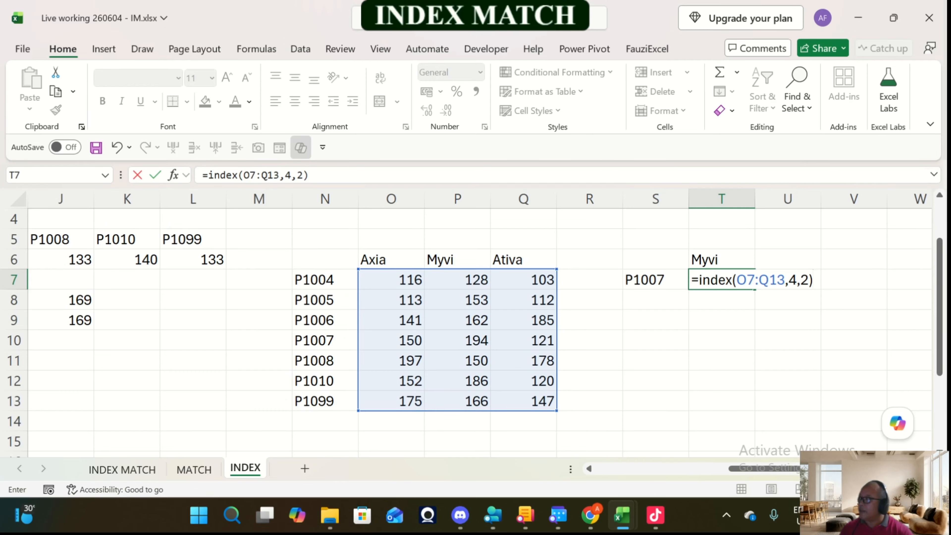
key(Return)
Step: Compare the INDEX result in T7 with cell P10 in the two-way table
click(721, 279)
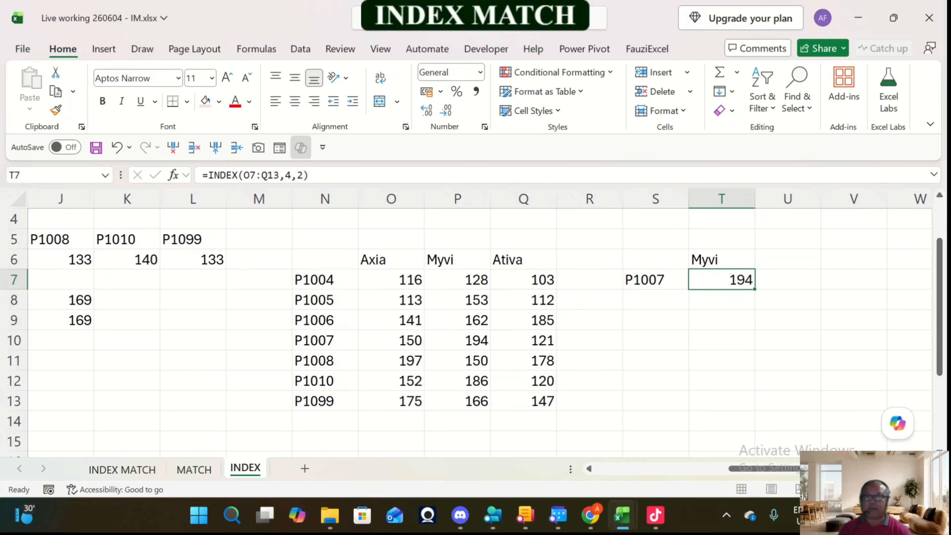
click(457, 340)
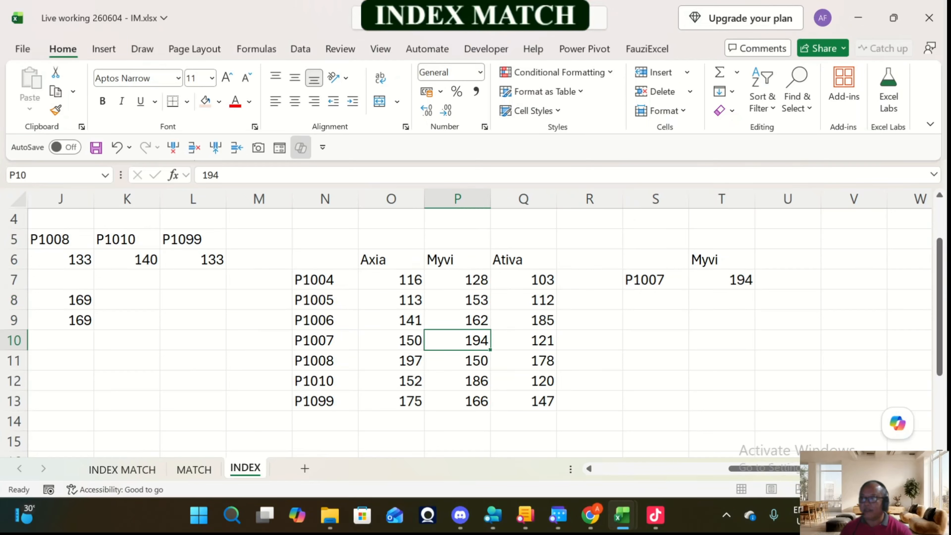
click(722, 279)
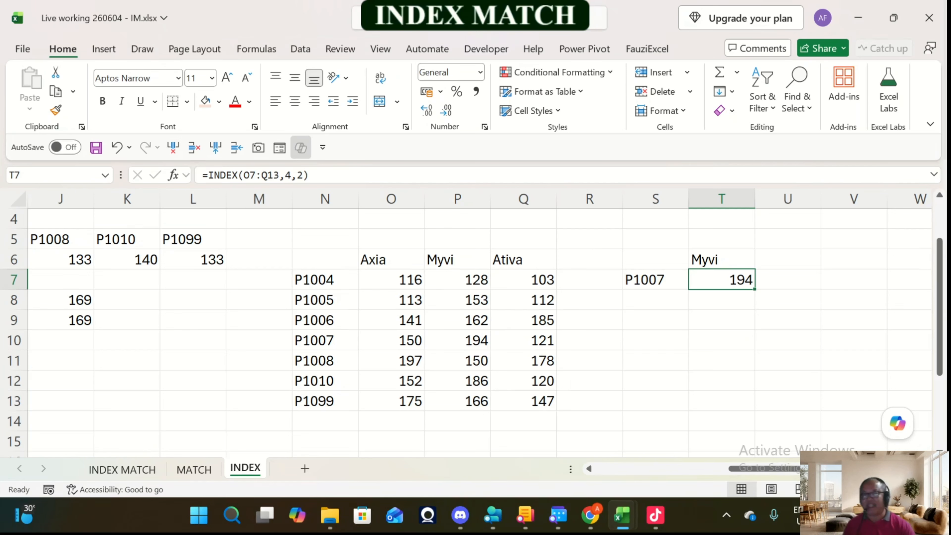
key(Up)
key(Down)
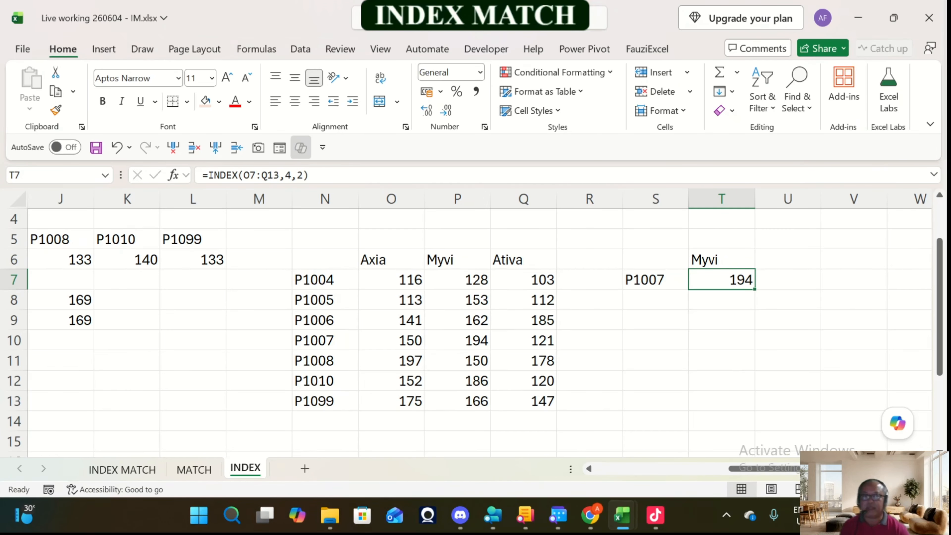
key(Right)
key(Right)
key(Up)
key(Right)
key(Right)
key(Left)
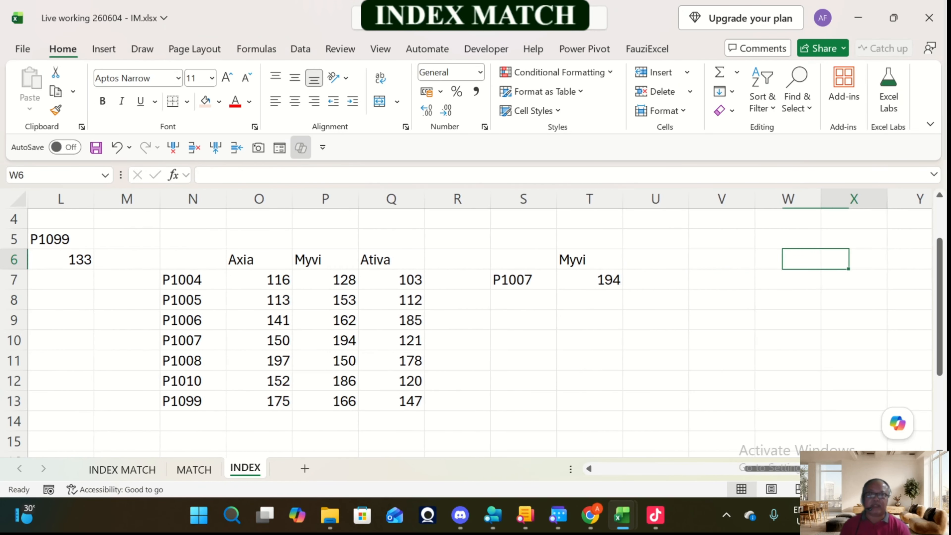
key(Left)
key(Left)
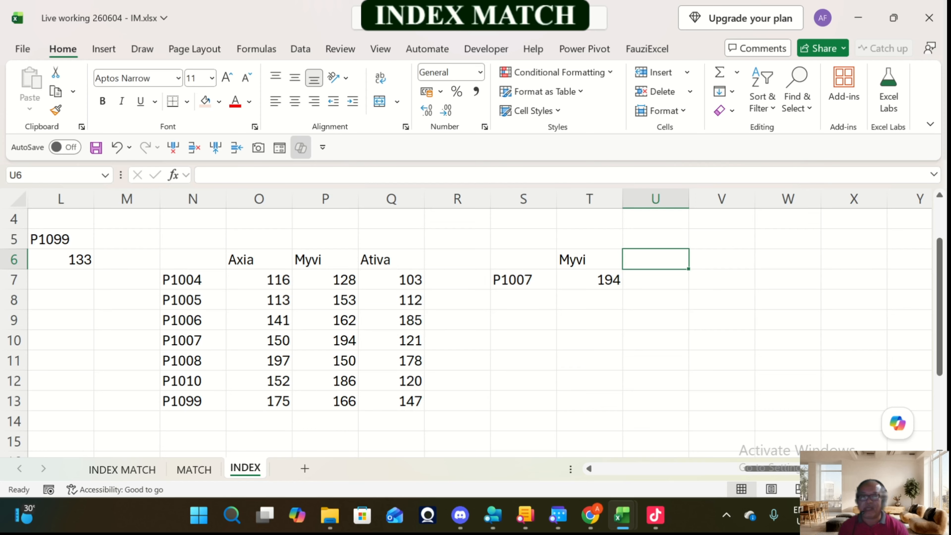
key(Right)
key(Right)
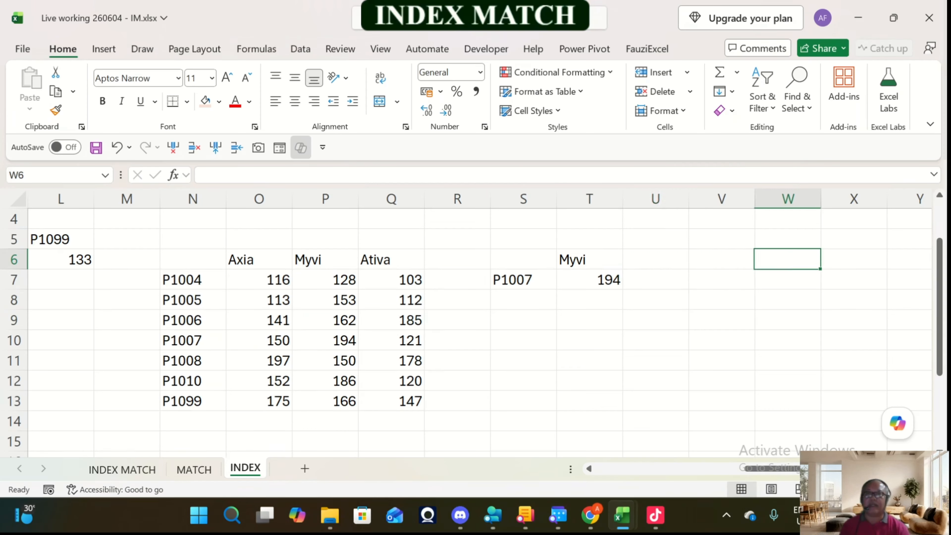
Step: Review the array, row and column arguments of the two-way INDEX formula in T7
key(Left)
key(Left)
key(Left)
key(Down)
key(F2)
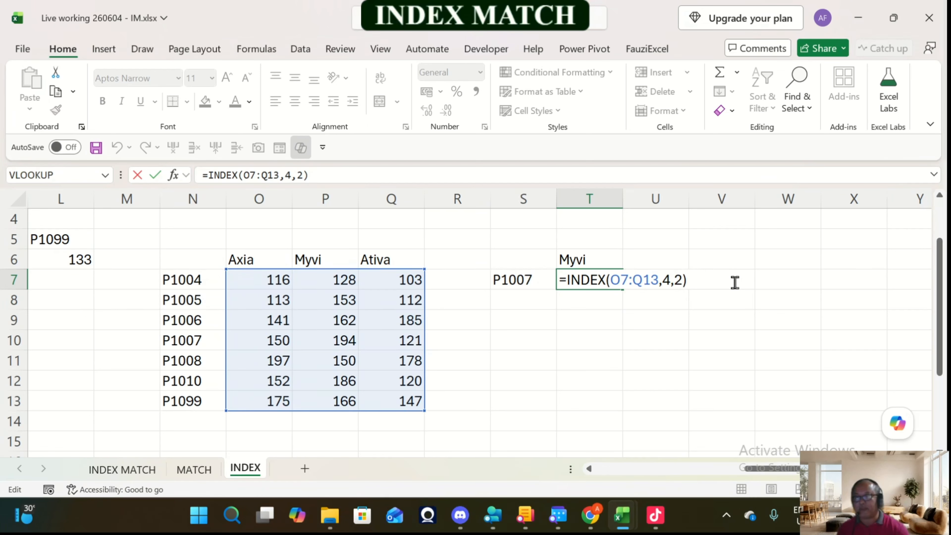
key(ctrl+Return)
Step: Enter the heading Myvi in cell V6 for a second two-way INDEX example
key(Right)
key(Right)
key(Up)
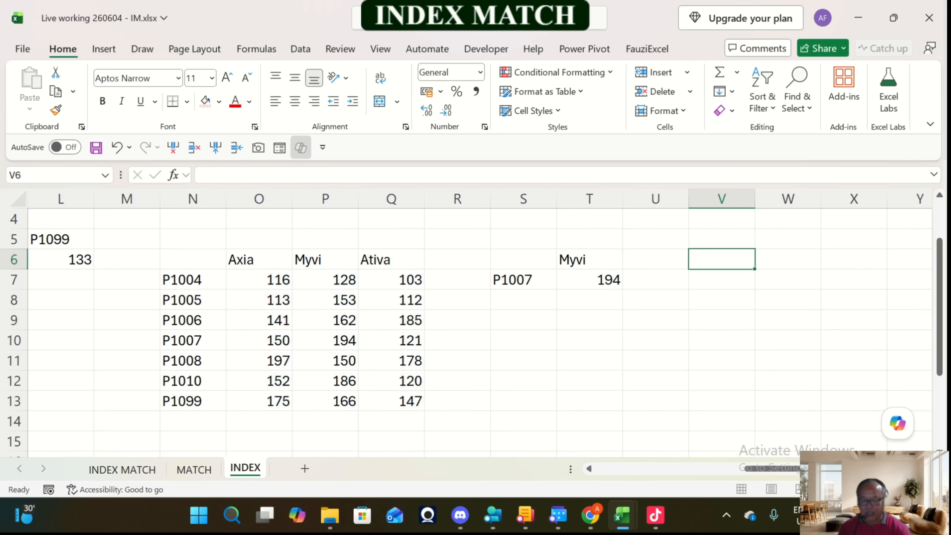
text(Myvi)
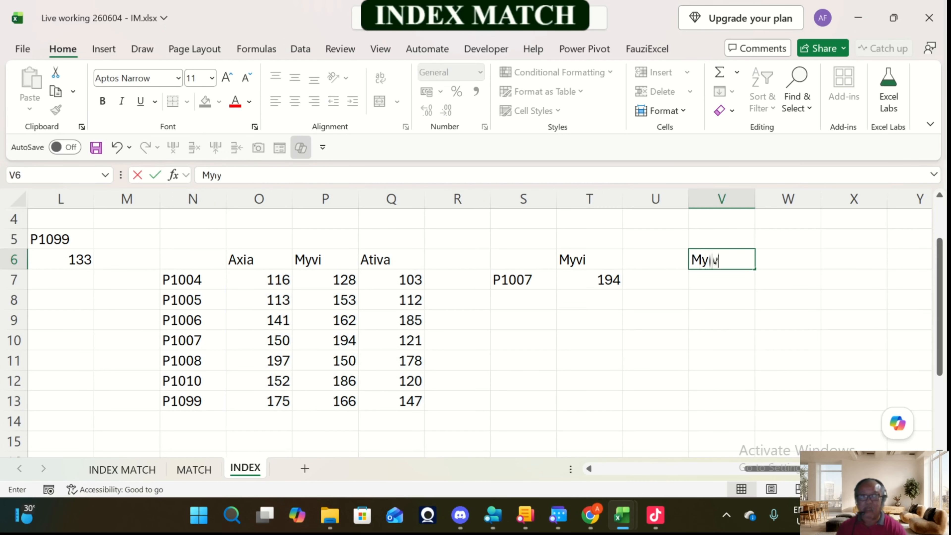
key(BackSpace)
key(BackSpace)
text(vi)
key(Return)
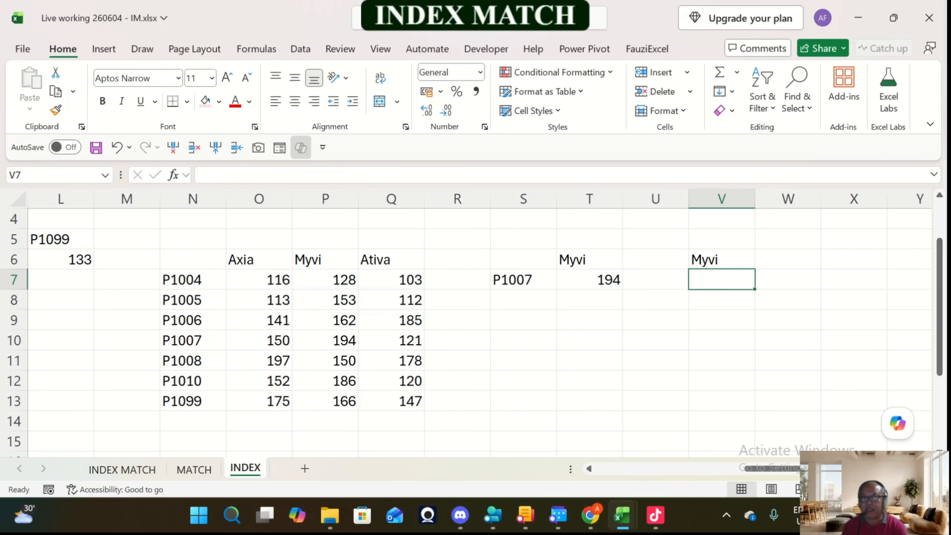
Step: Examine the seven-cell area V7:V13 under the second Myvi heading against the table's Myvi column, and review the formula in T7
key(shift+Down)
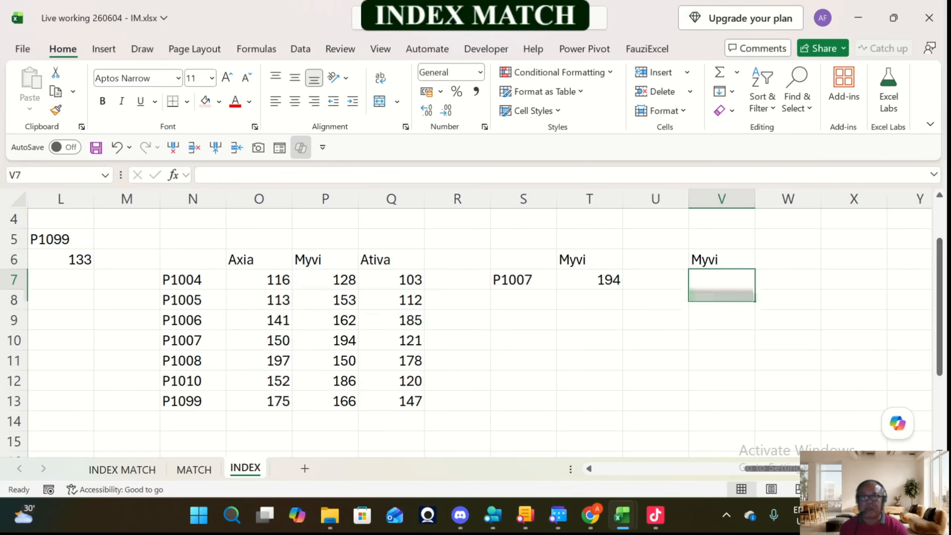
key(shift+Down)
key(shift+Down)
key(shift+Down)
key(shift+Down)
key(shift+Down)
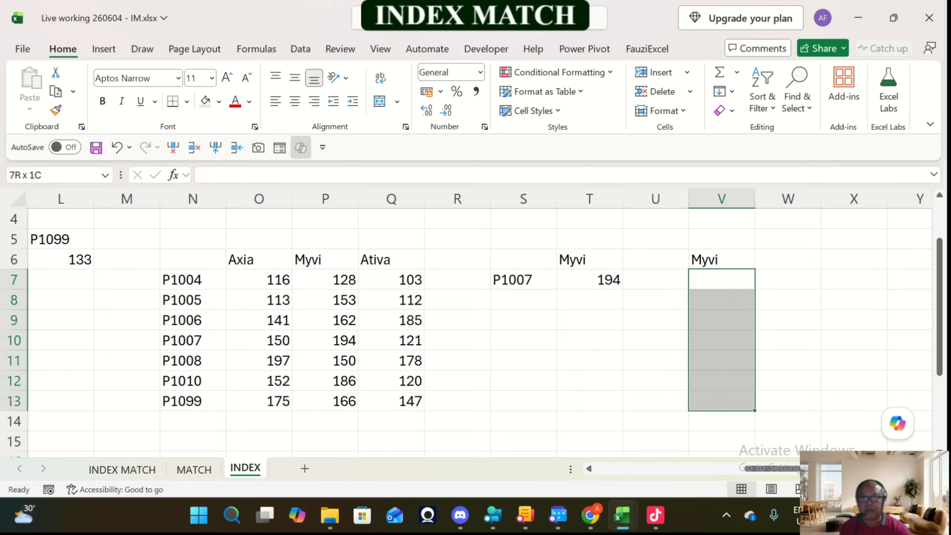
drag(325, 280, 325, 401)
click(721, 280)
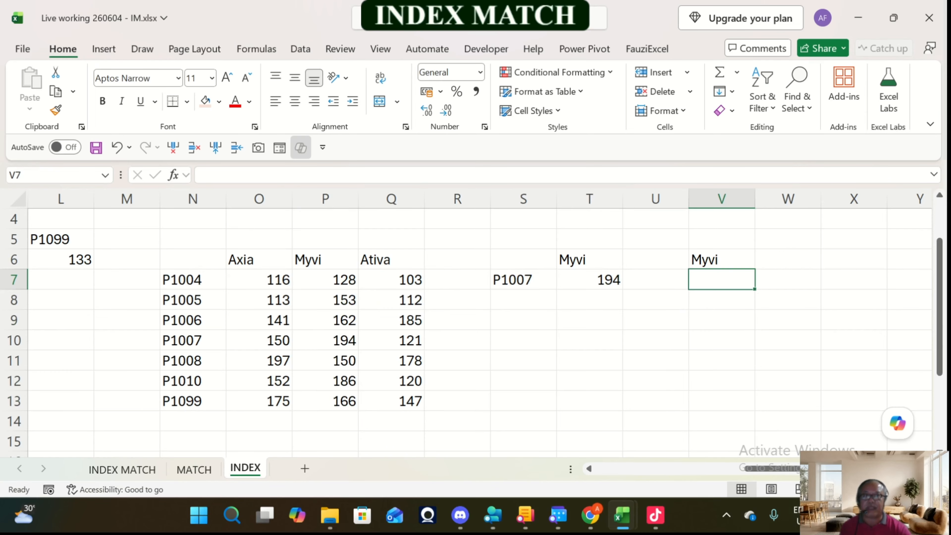
key(shift+Down)
key(shift+Down)
key(shift+Down)
key(shift+Down)
key(shift+Down)
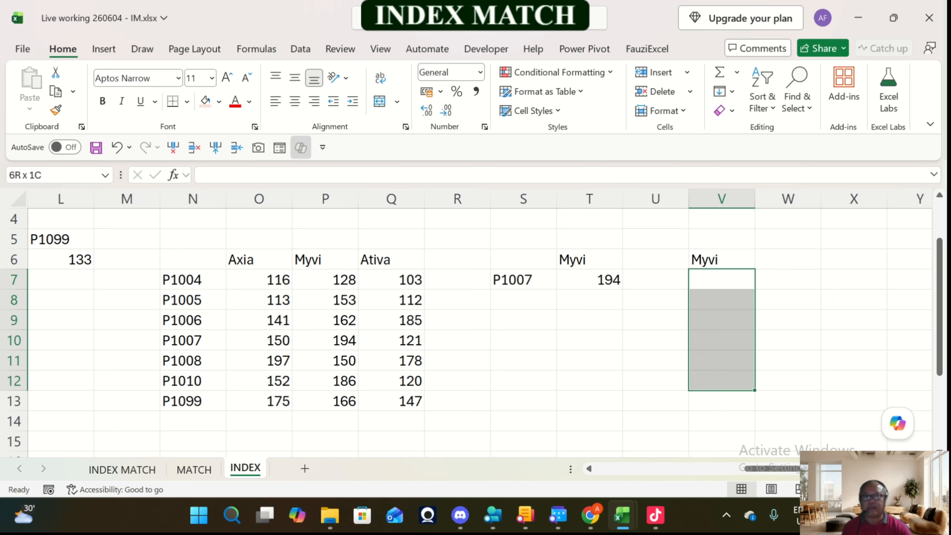
key(shift+Down)
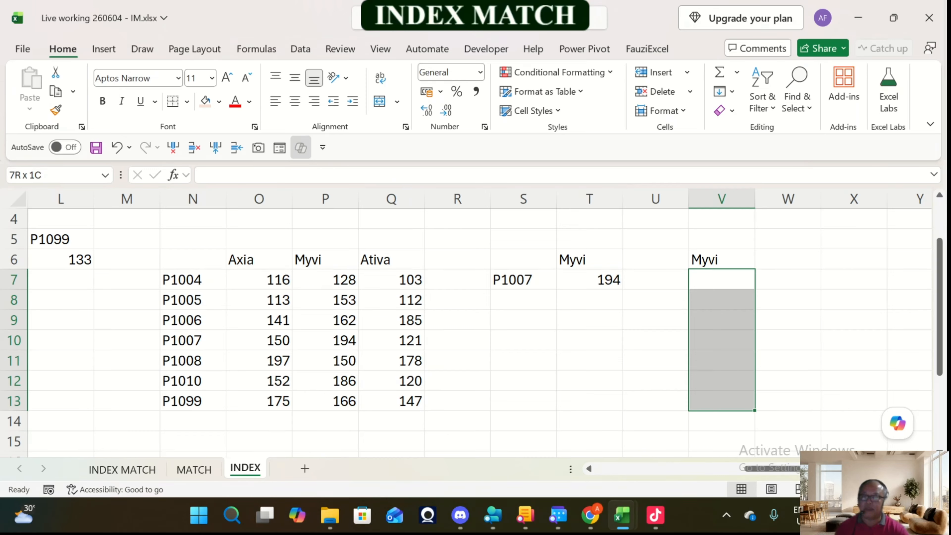
click(614, 286)
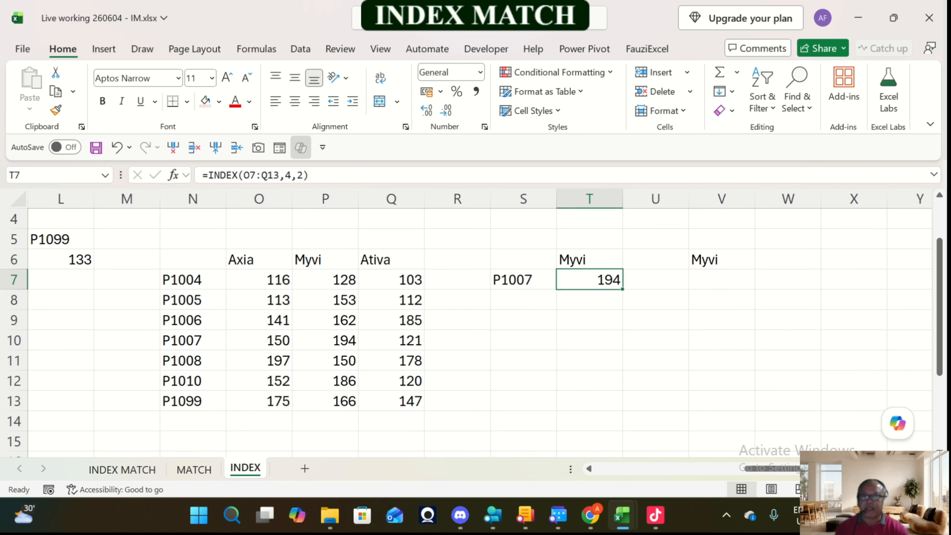
click(721, 280)
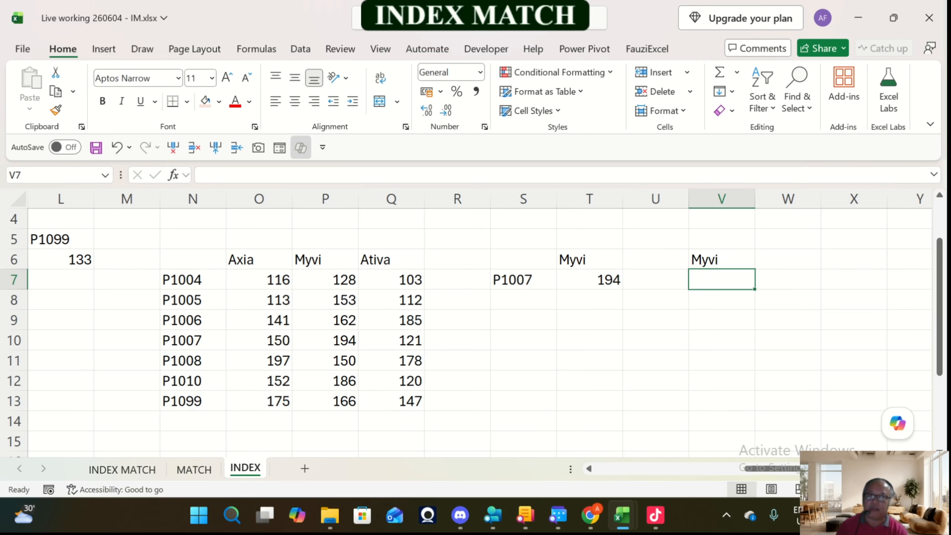
Step: Return the whole Myvi column in V7 with =INDEX(O7:Q13,,2), leaving the row number empty
text(=)
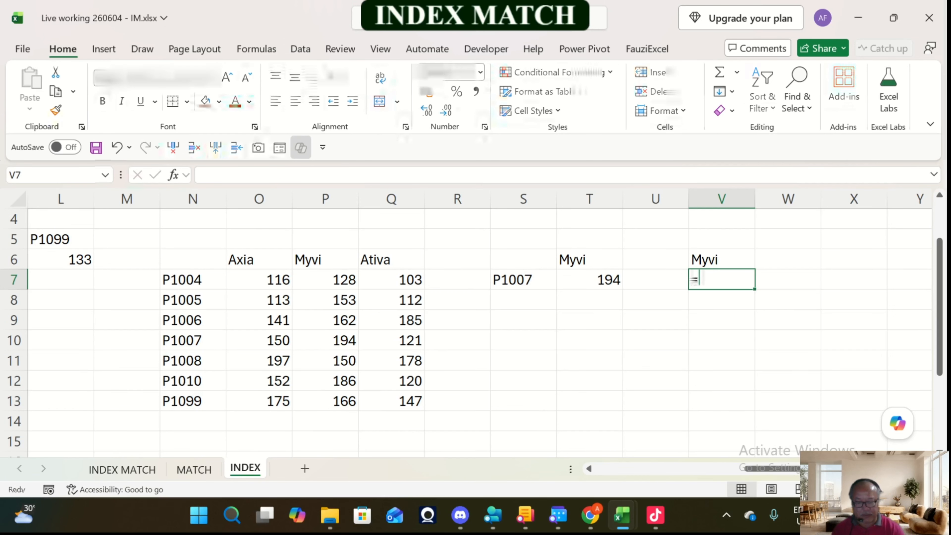
text(index()
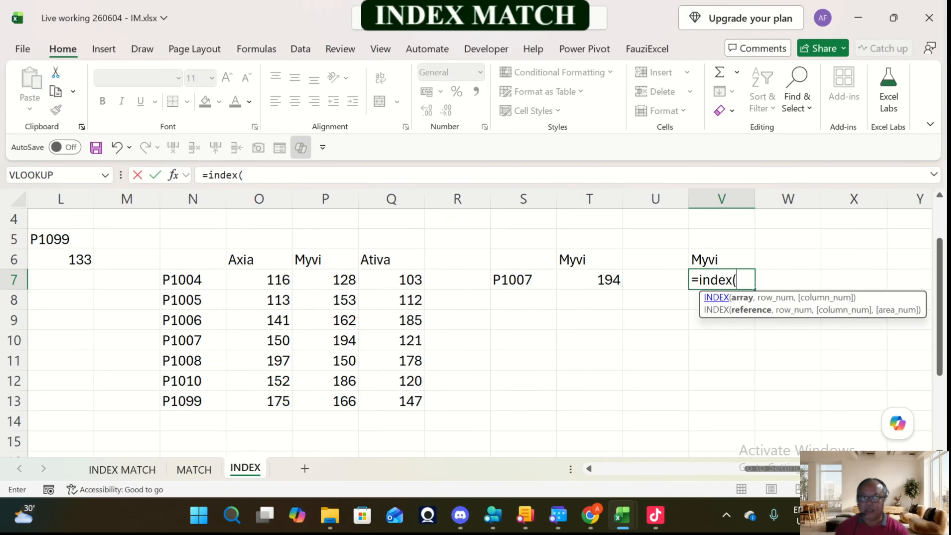
drag(258, 280, 410, 402)
text(,)
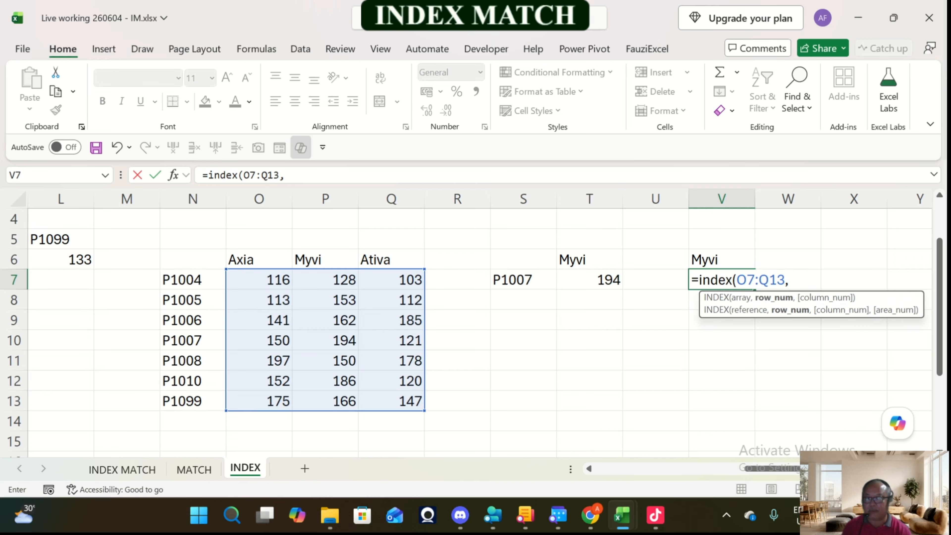
text(,)
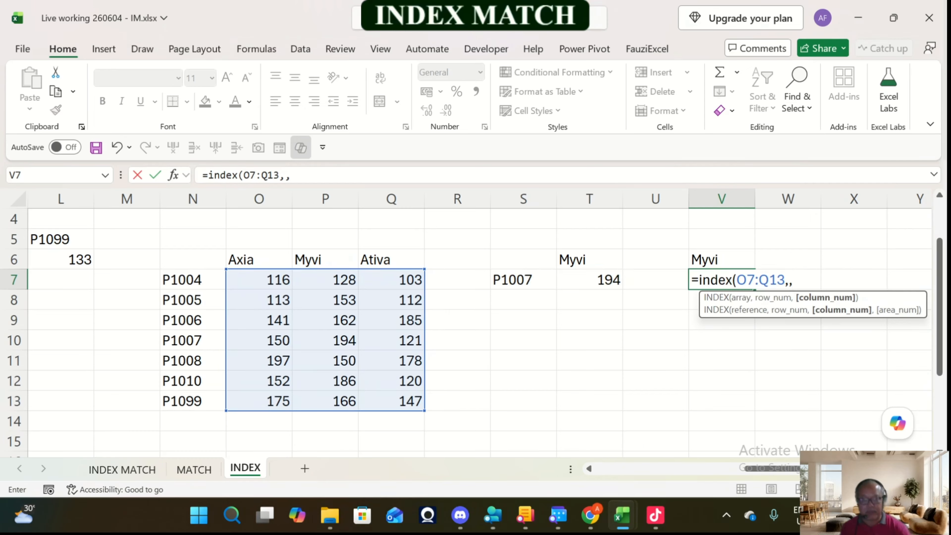
text(2)
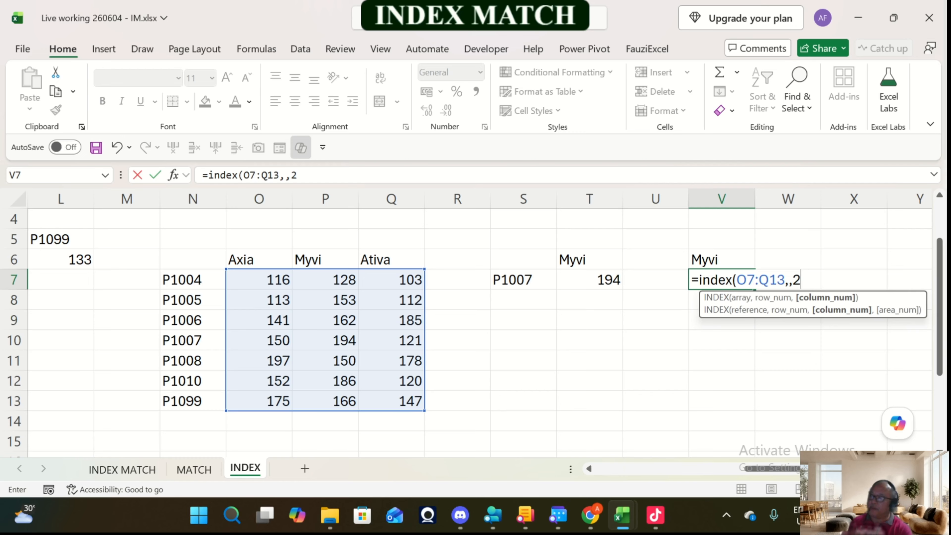
text())
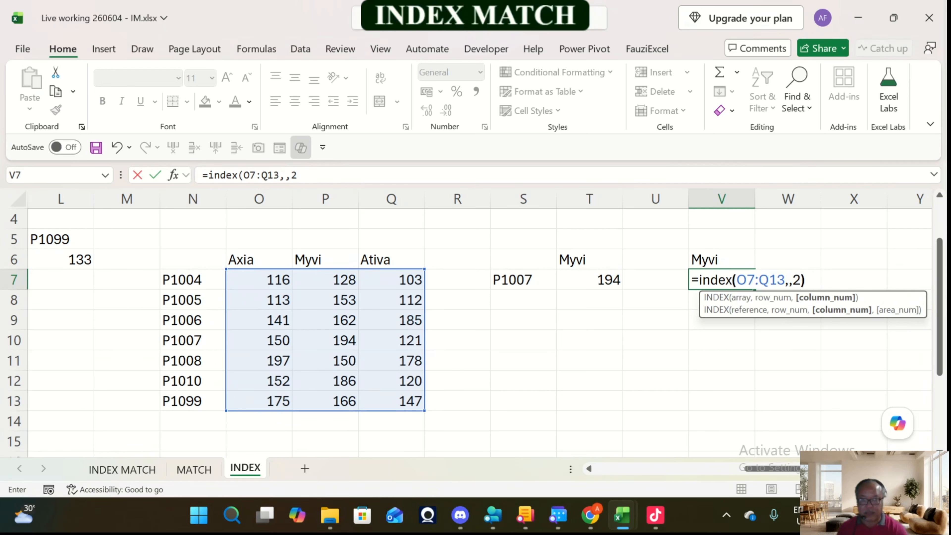
key(Return)
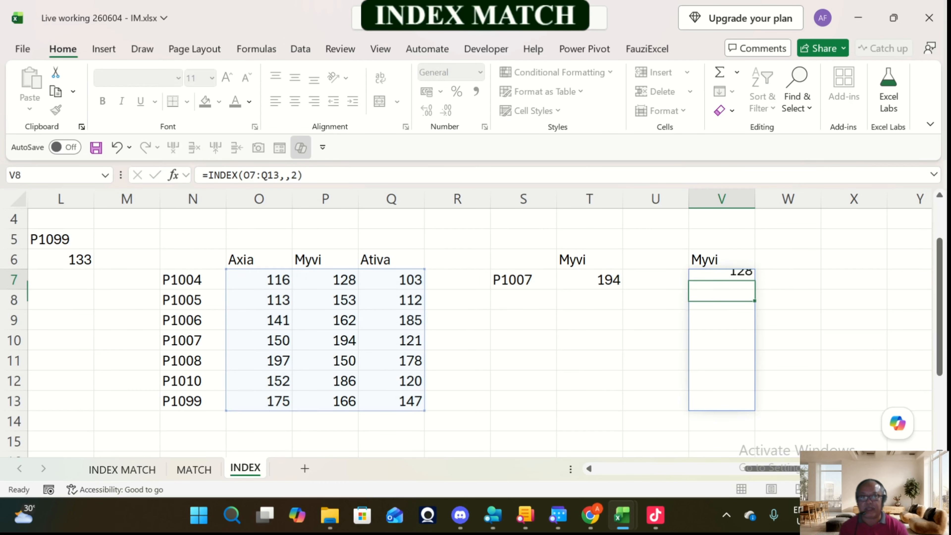
key(Up)
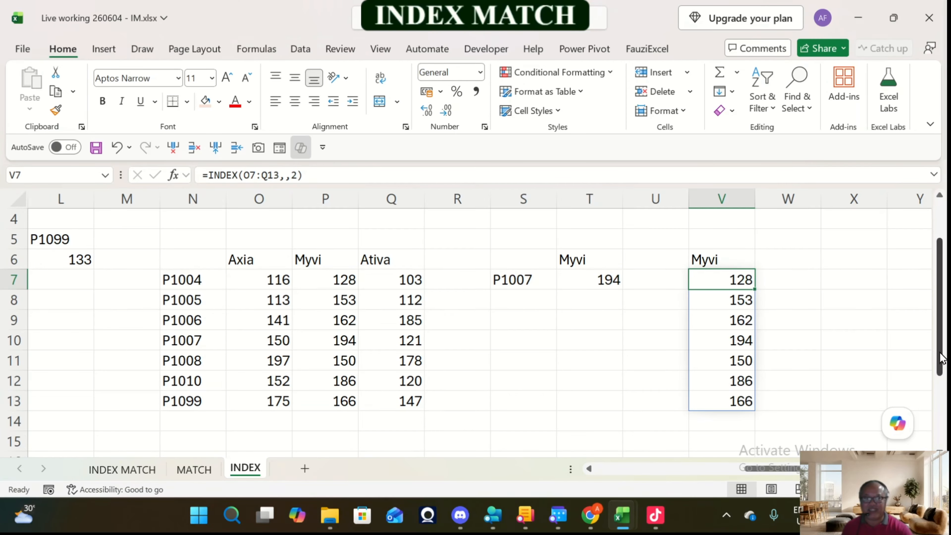
Step: Enter the product code P1010 in N15 below the two-way table for a whole-row INDEX example
drag(944, 358, 945, 371)
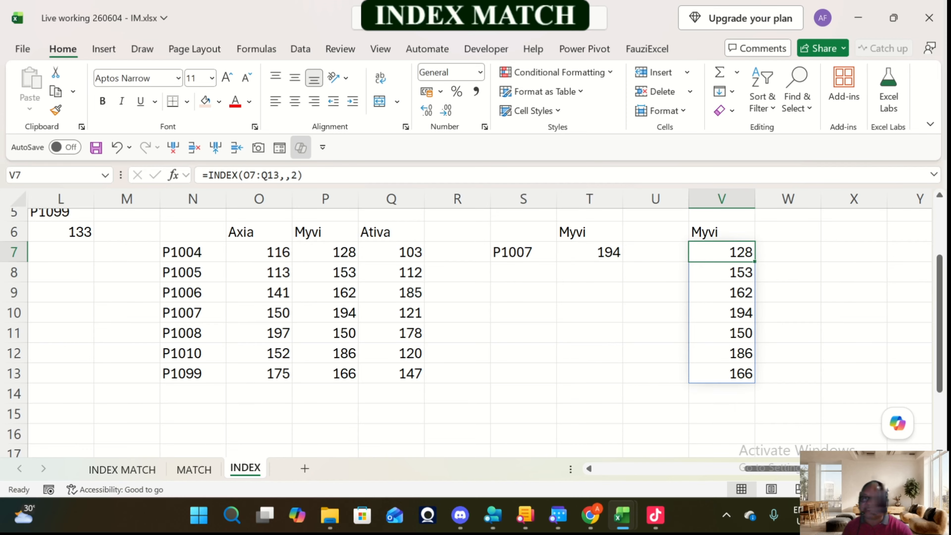
drag(193, 312, 391, 312)
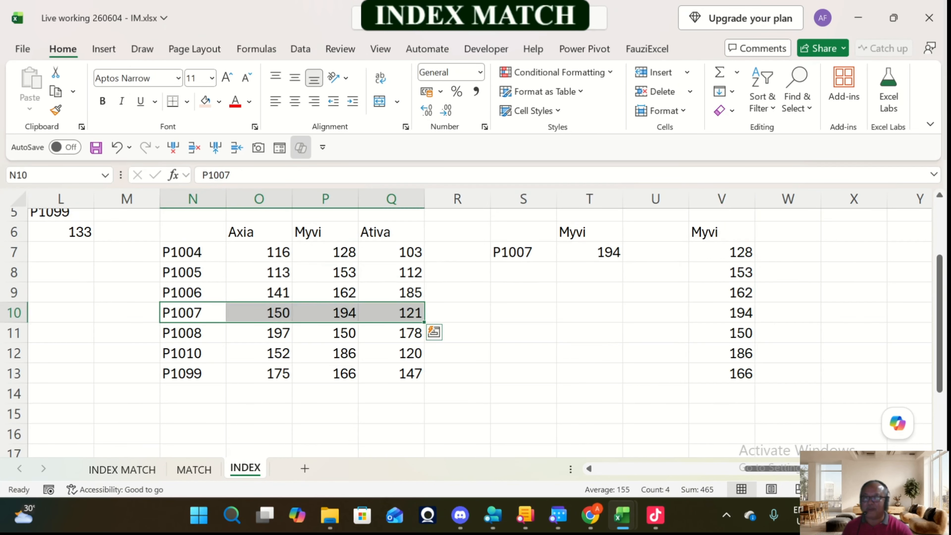
click(193, 434)
key(Up)
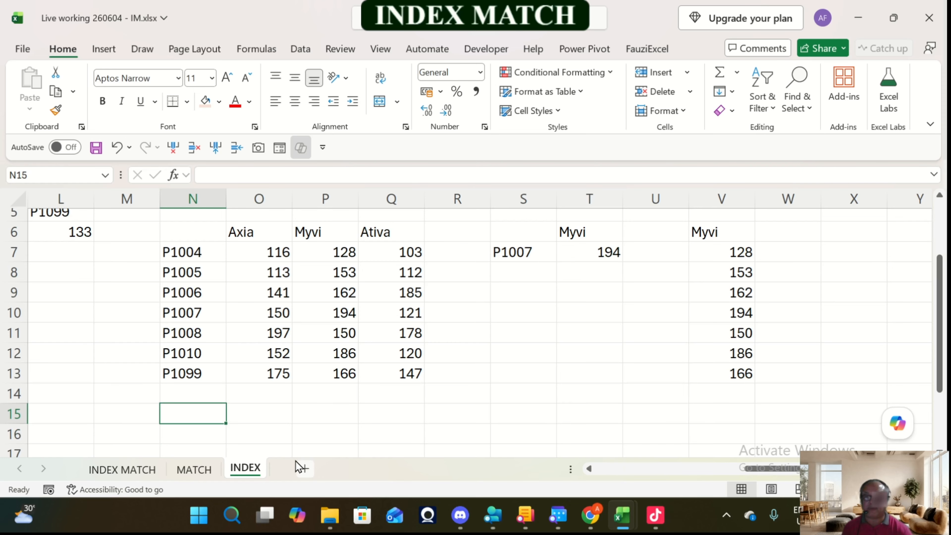
text(P1010)
key(Return)
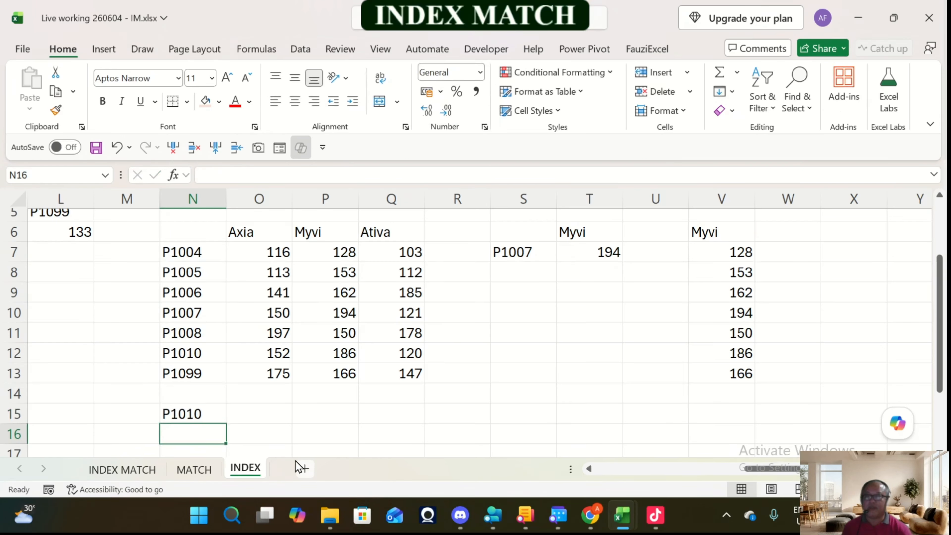
Step: Return the whole P1010 row in O15 with =INDEX(O7:Q13,6,) and compare the returned cells with O12:Q12
key(Up)
key(Right)
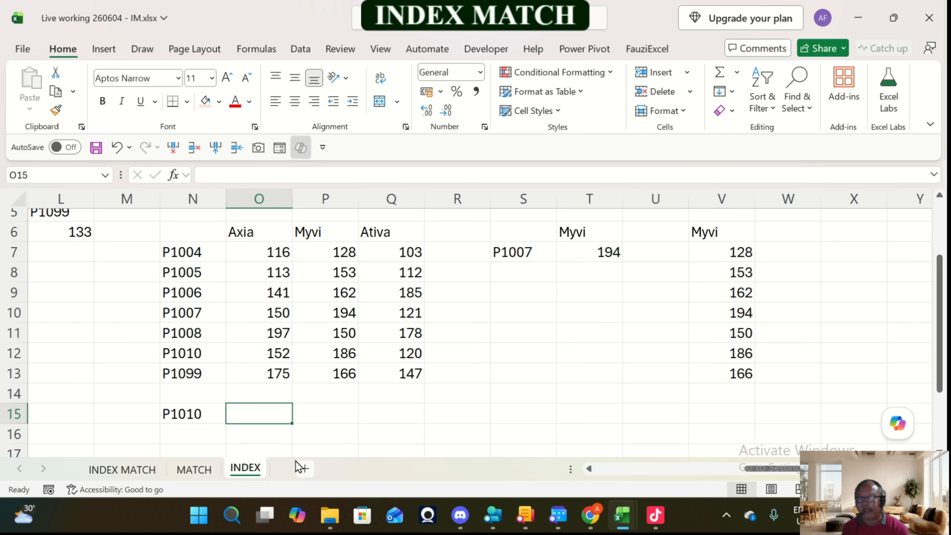
drag(259, 252, 392, 374)
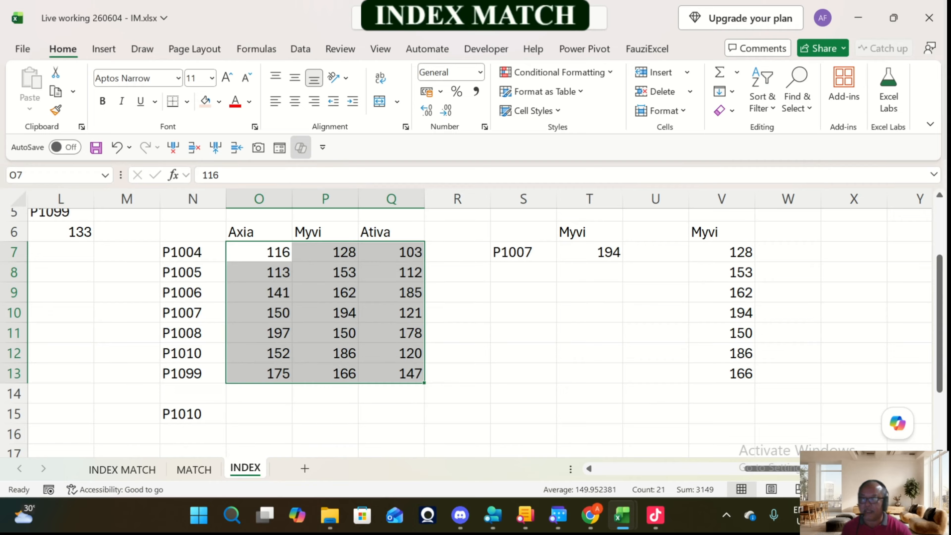
click(271, 415)
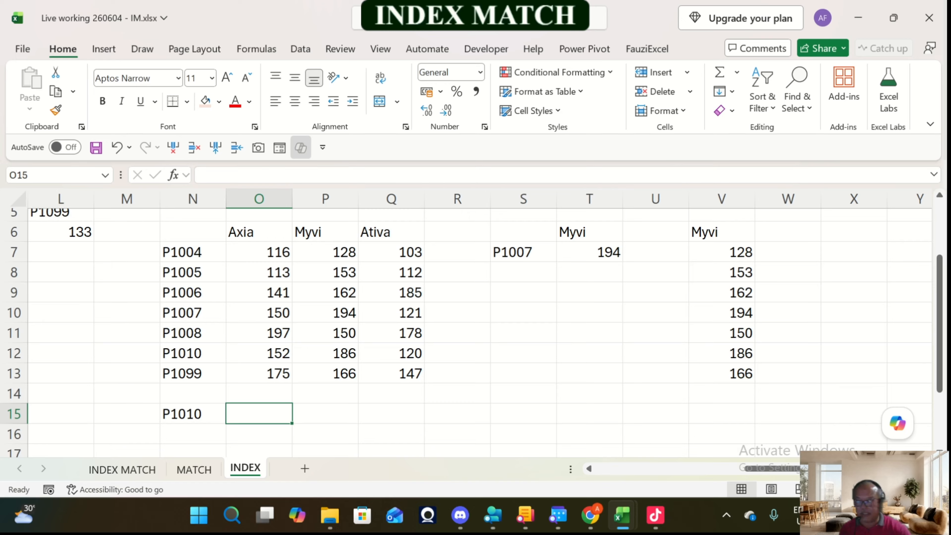
text(=index()
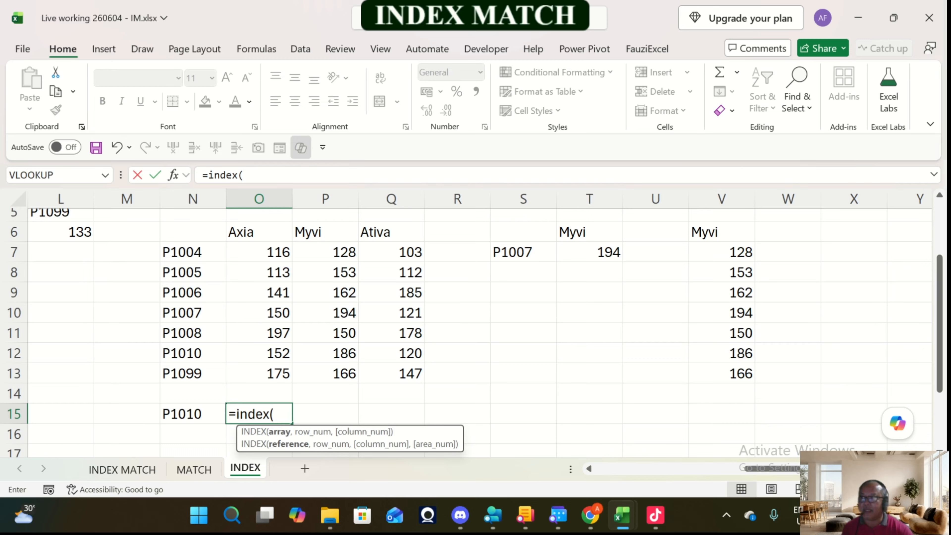
drag(258, 251, 408, 373)
text(,)
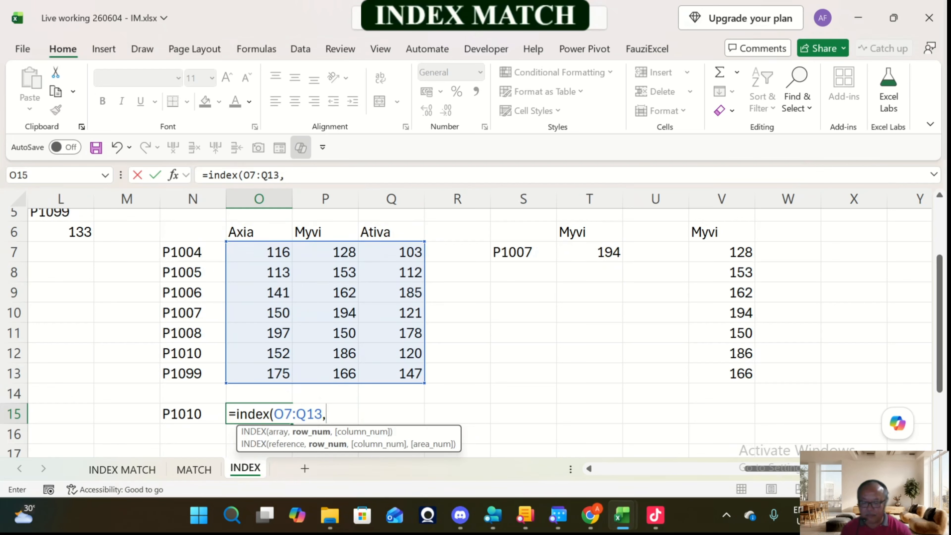
text(6,)
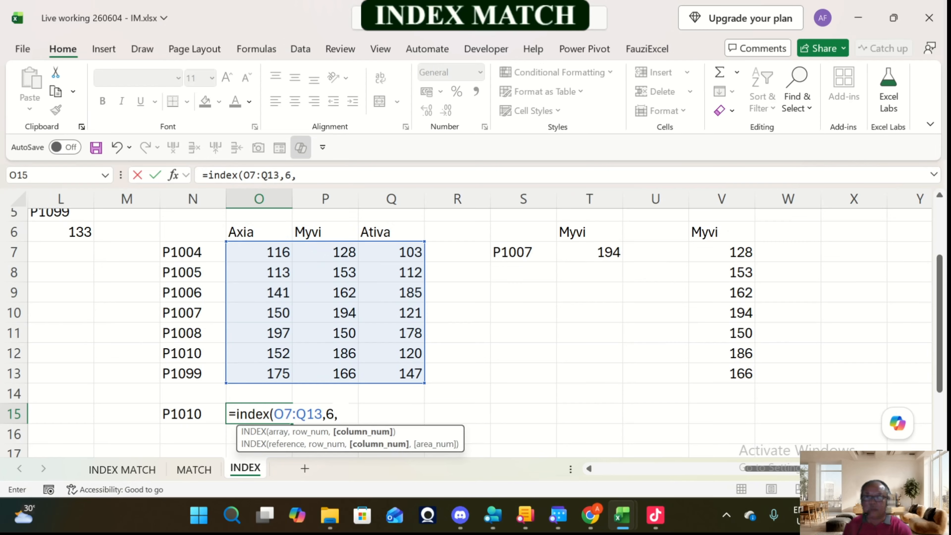
text())
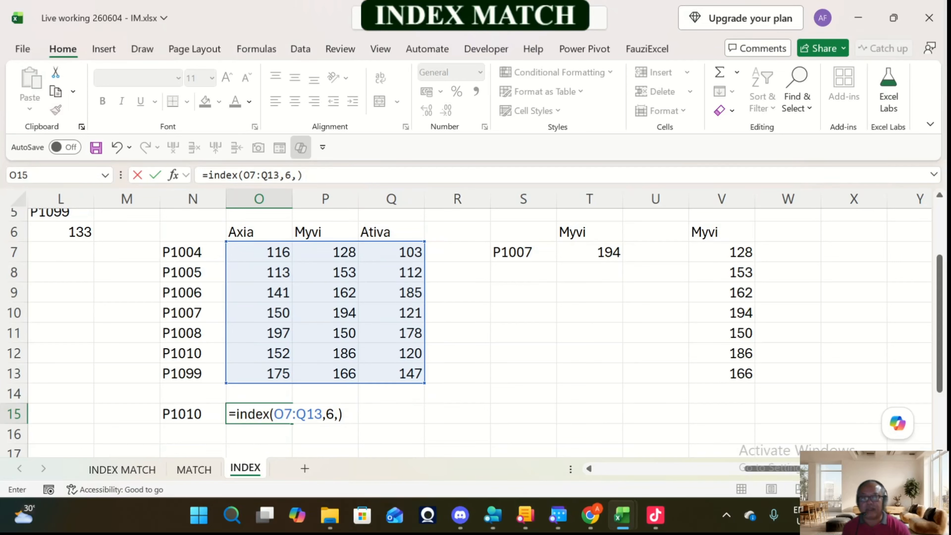
key(Return)
key(Up)
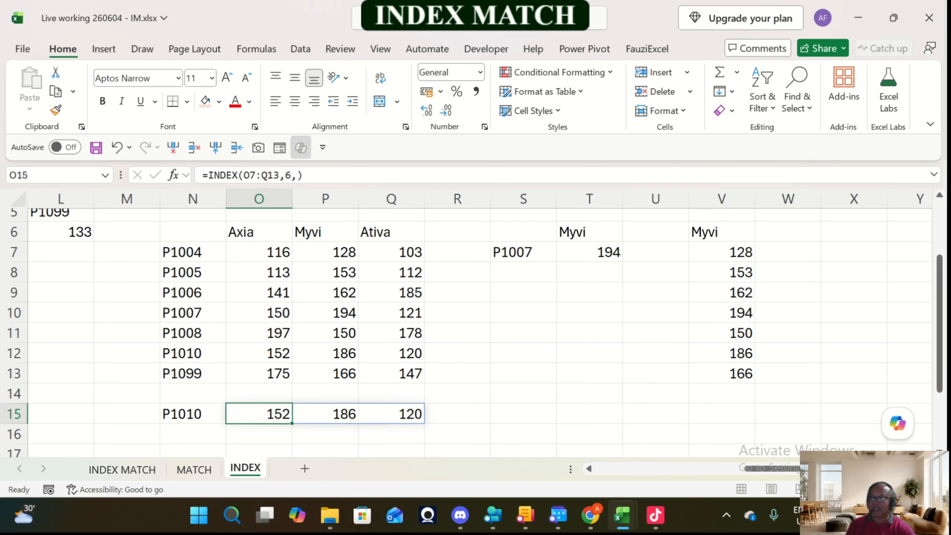
drag(259, 353, 391, 353)
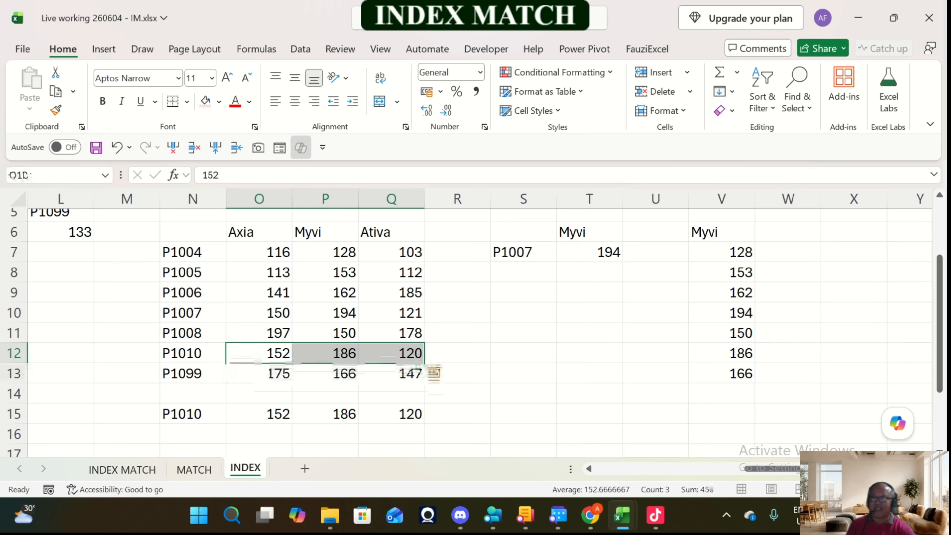
drag(259, 414, 391, 414)
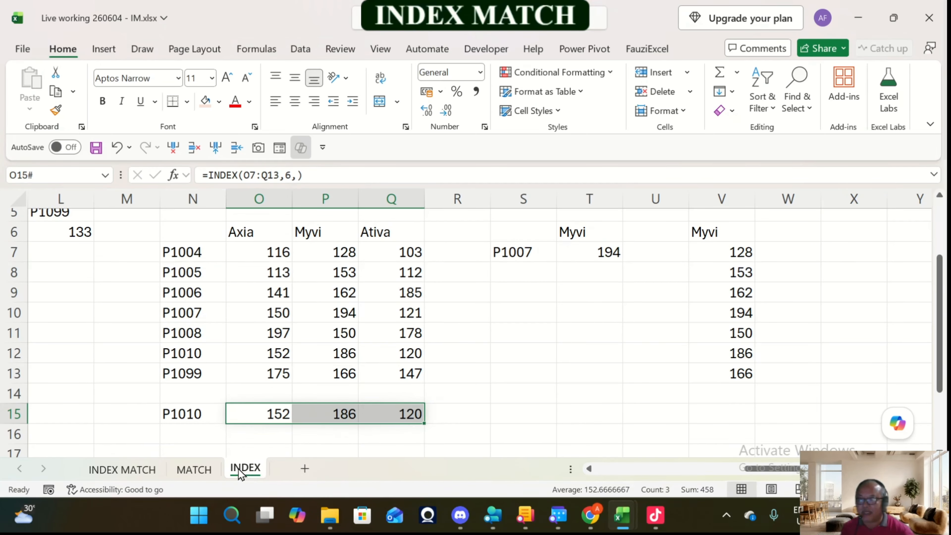
Step: Duplicate the INDEX sheet, placing the copy after the original, and rename the copy IM
click(216, 473)
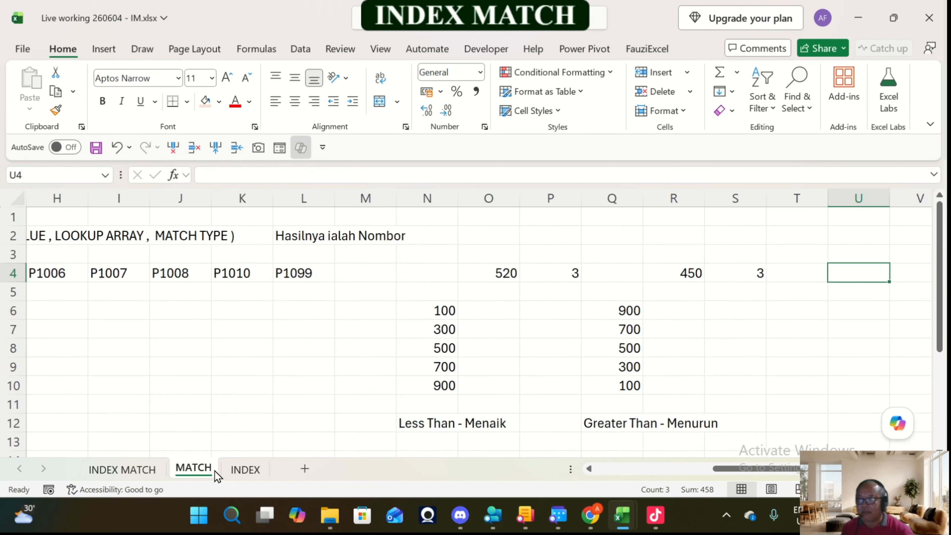
click(240, 470)
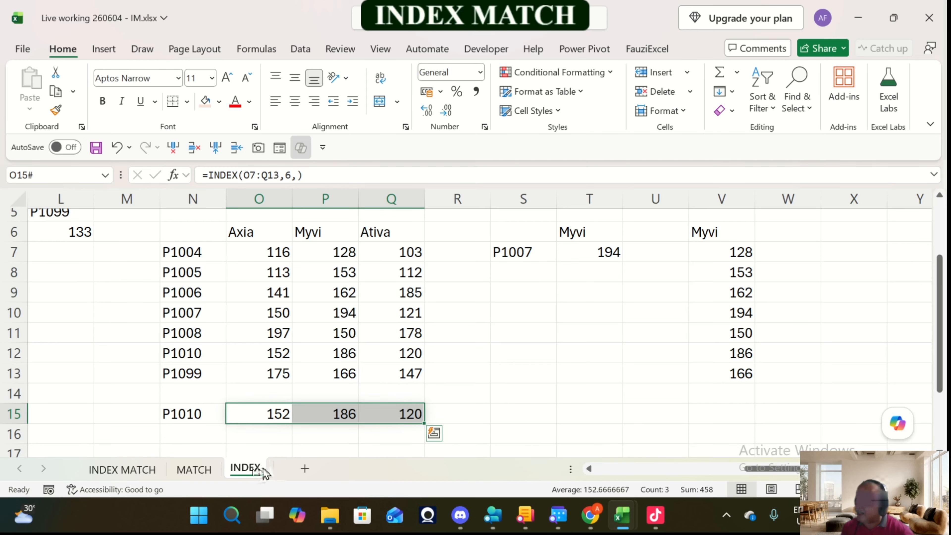
drag(265, 473, 287, 479)
double_click(289, 468)
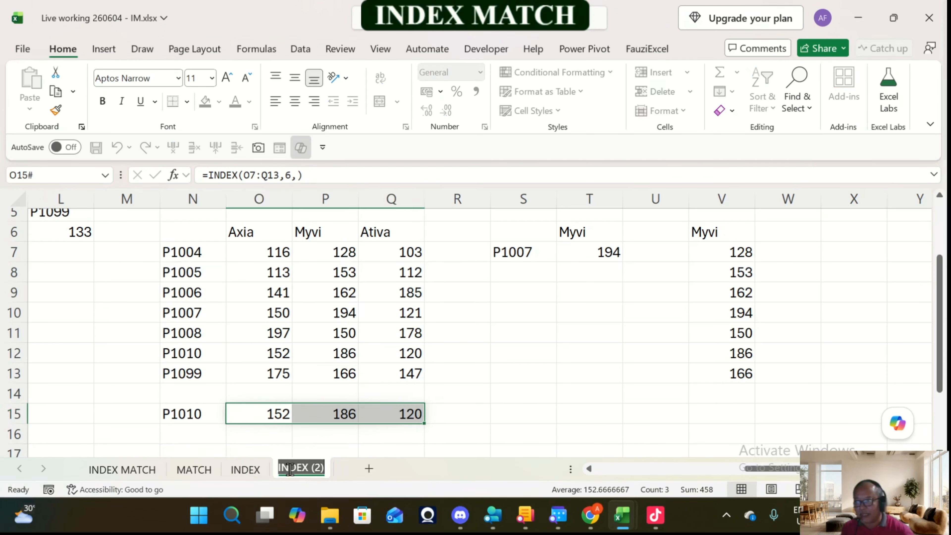
text(IM)
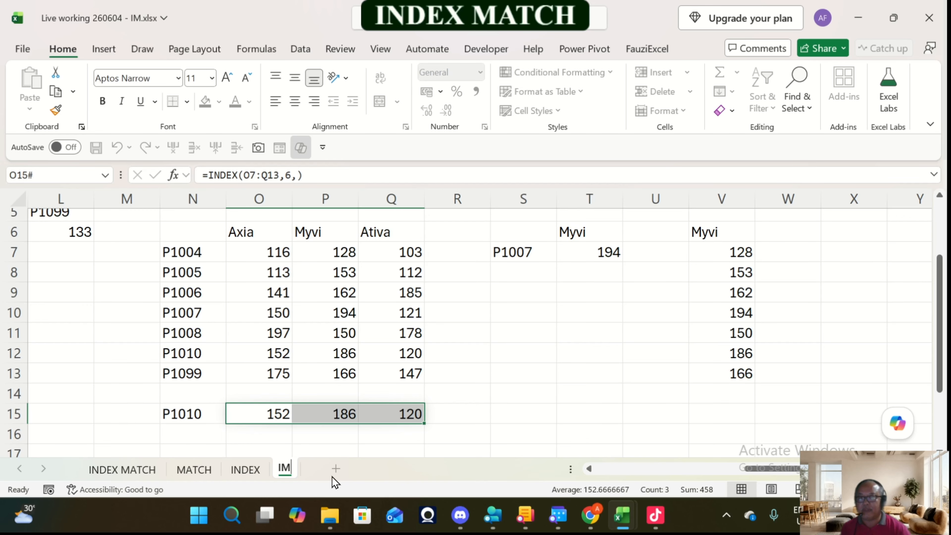
key(Return)
Step: Look over the single-column and single-row examples on the IM sheet and review the INDEX formula in G10
key(Left)
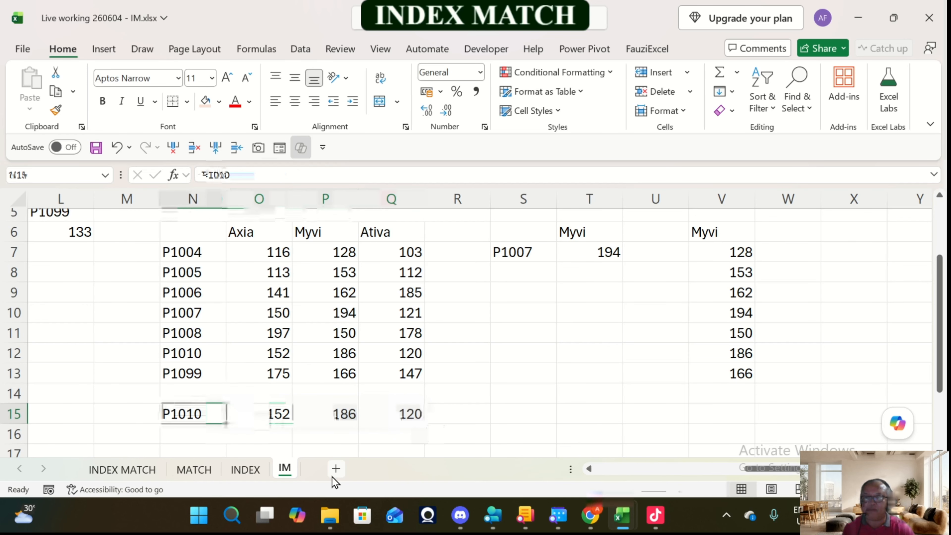
key(Left)
key(Left)
key(Left)
key(Left)
key(Left)
key(Left)
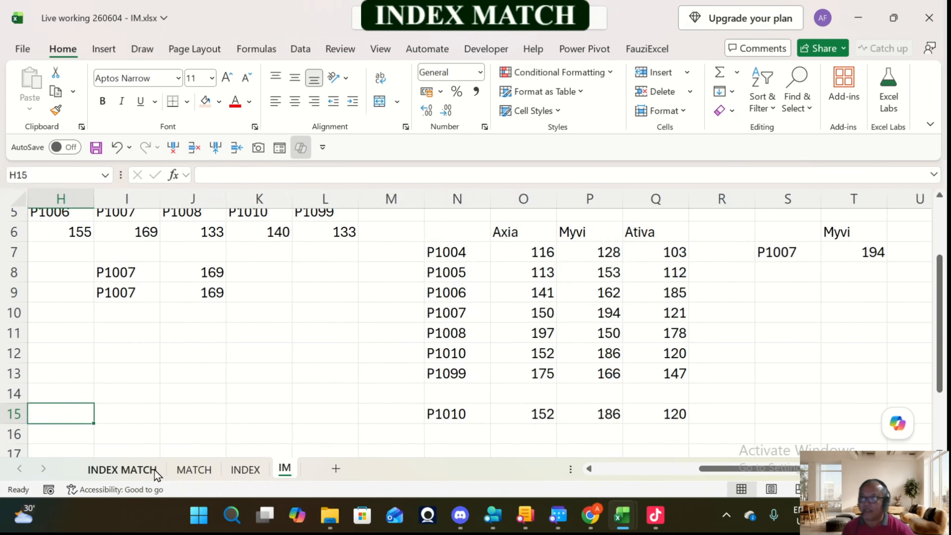
key(Left)
key(Left)
key(Left)
key(Left)
key(Left)
key(Left)
key(Left)
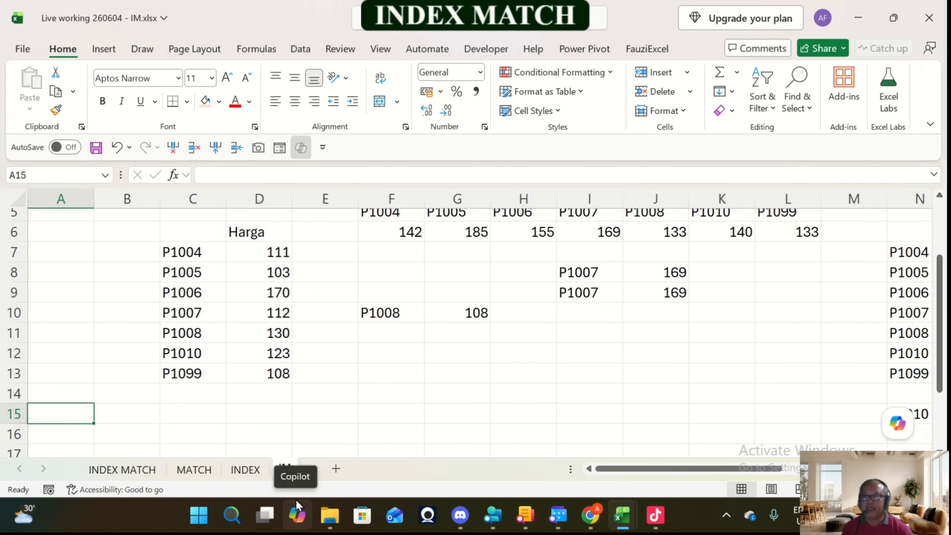
key(Up)
key(Up)
key(Up)
key(Up)
key(Up)
key(Up)
key(Up)
key(Up)
key(Up)
key(Up)
key(Up)
key(Up)
key(Up)
key(Up)
key(Down)
key(Down)
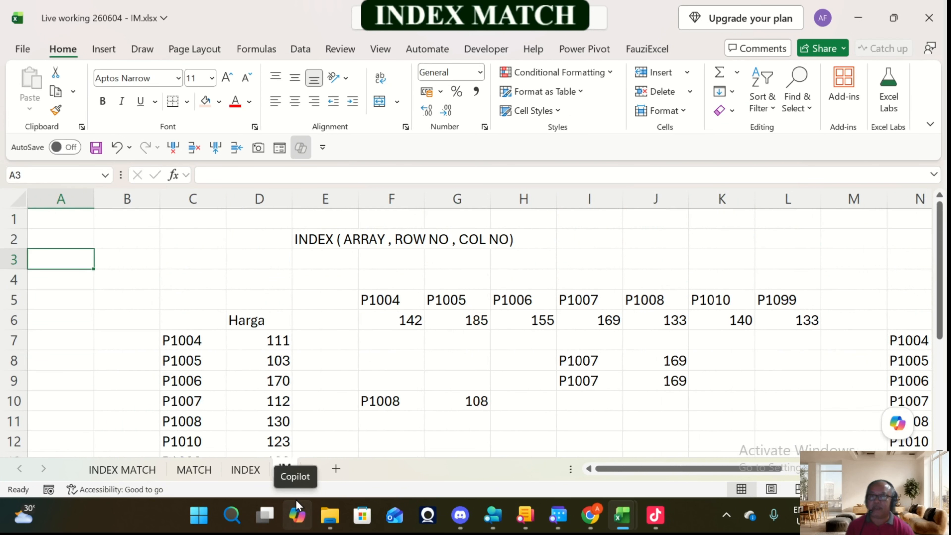
key(Down)
key(Down)
key(Down)
key(Down)
key(Down)
key(Down)
key(Down)
key(Down)
key(Down)
key(Down)
key(Down)
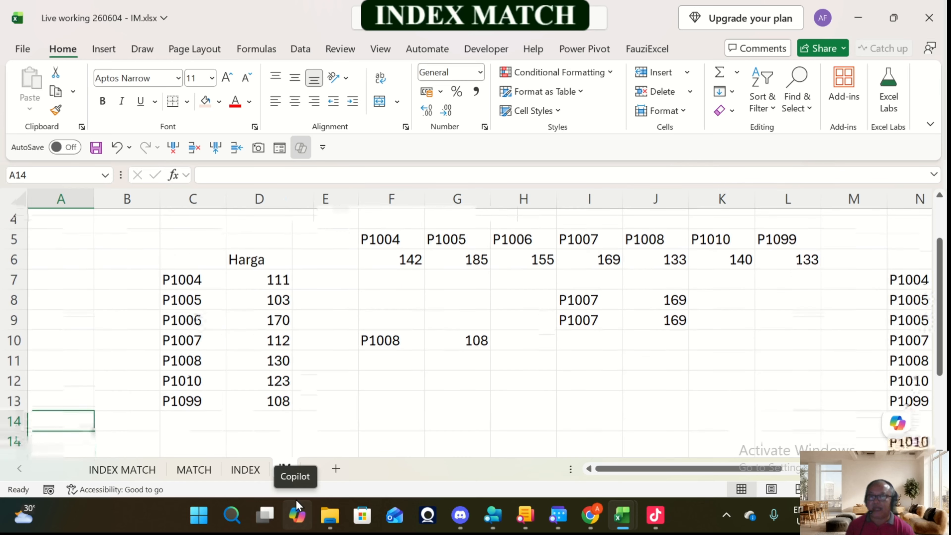
key(Up)
key(Up)
key(Up)
key(Up)
key(Right)
key(Right)
key(Right)
key(Right)
key(Right)
key(Right)
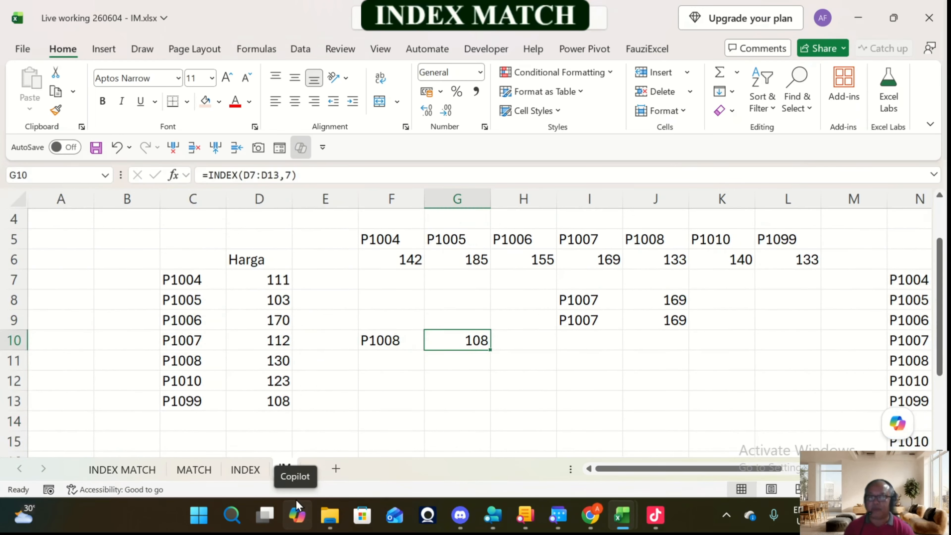
key(F2)
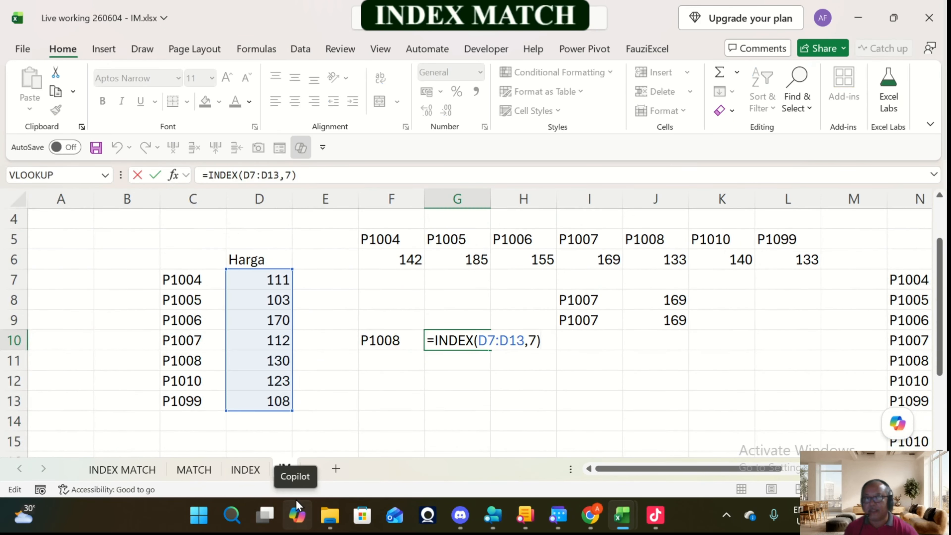
key(ctrl+Return)
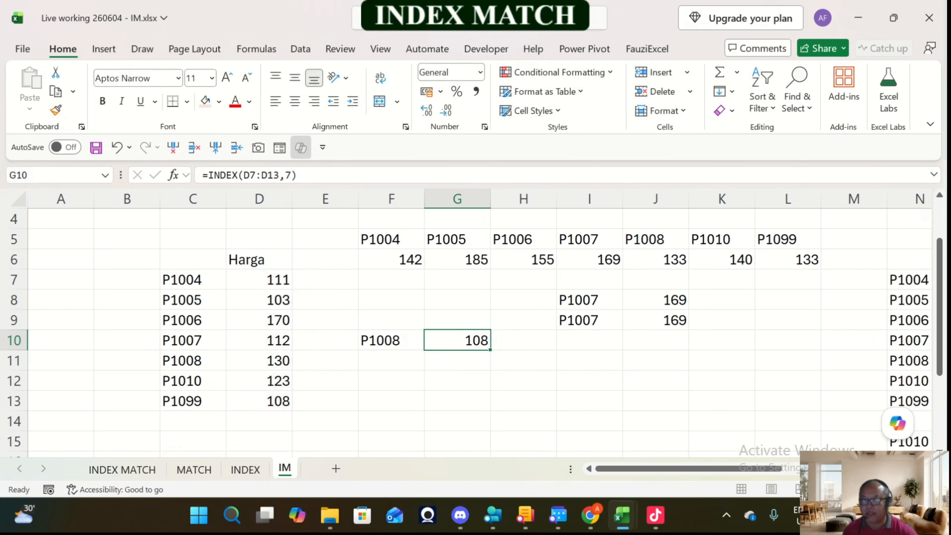
Step: Examine the Harga prices in column D and compare the code in F10 with the row number in G10's INDEX formula
click(259, 280)
key(Down)
key(Down)
key(Down)
key(Down)
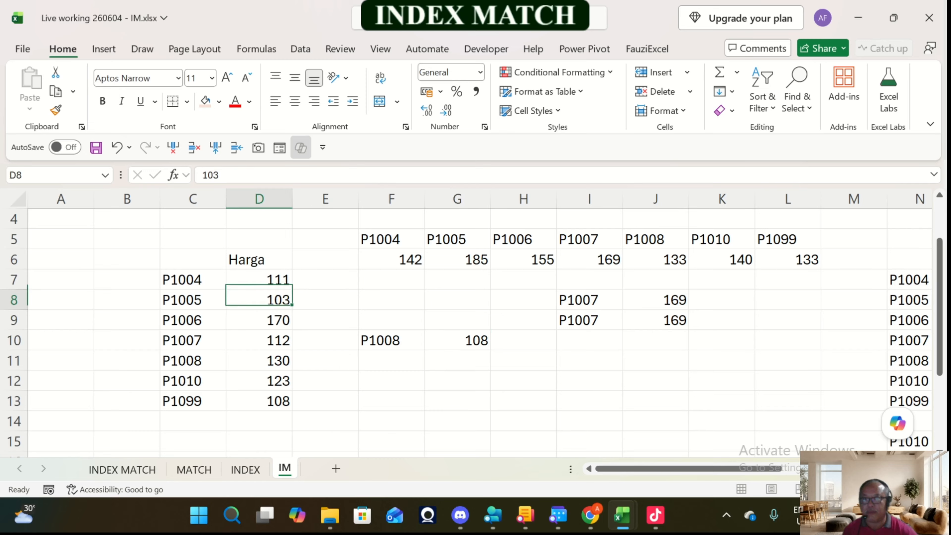
key(Down)
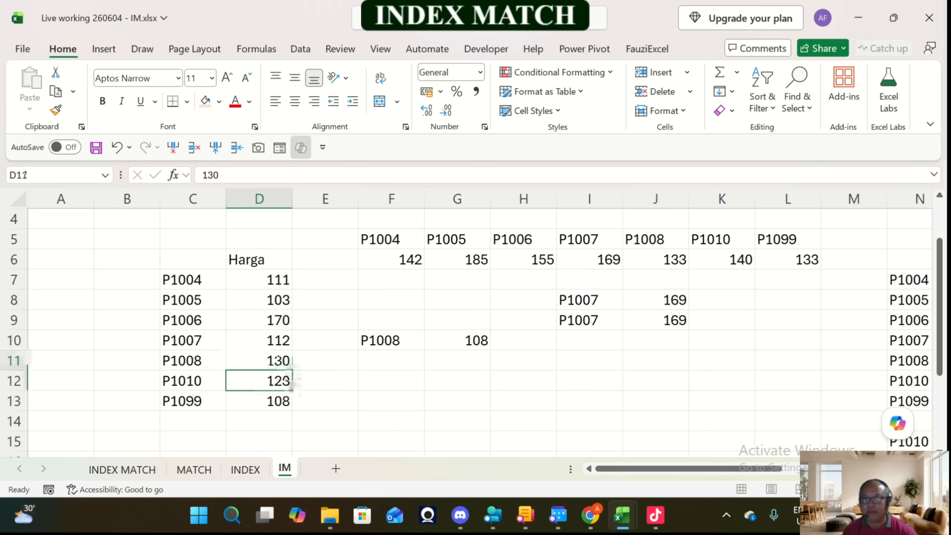
click(457, 340)
key(F2)
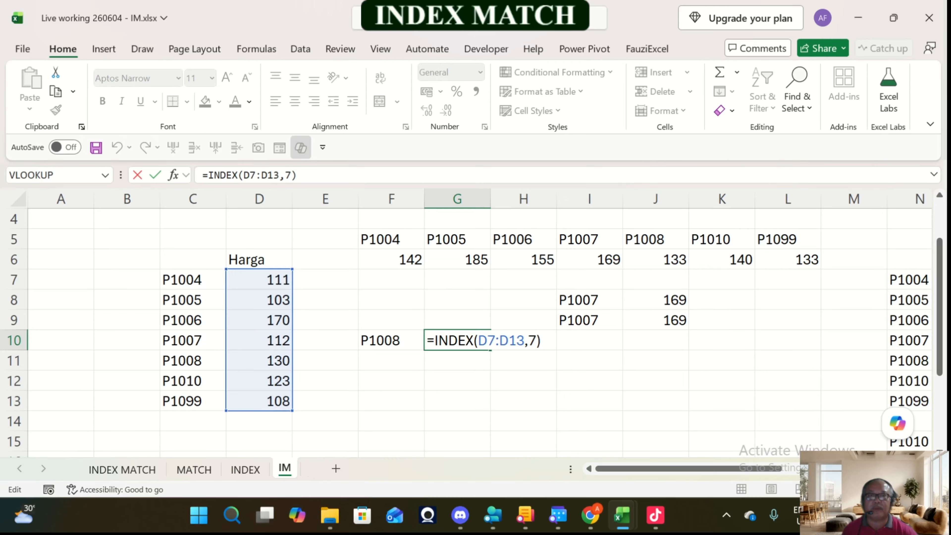
key(ctrl+Return)
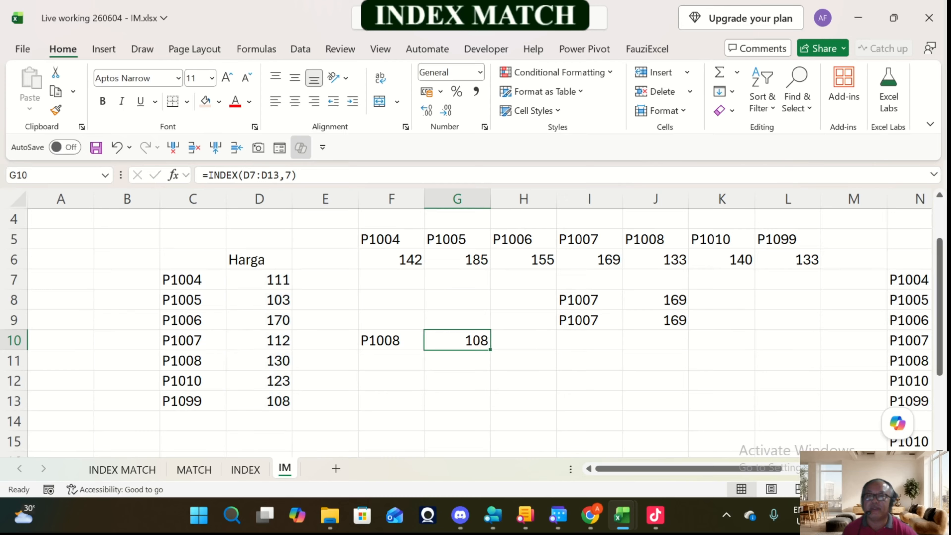
key(F2)
key(shift+Tab)
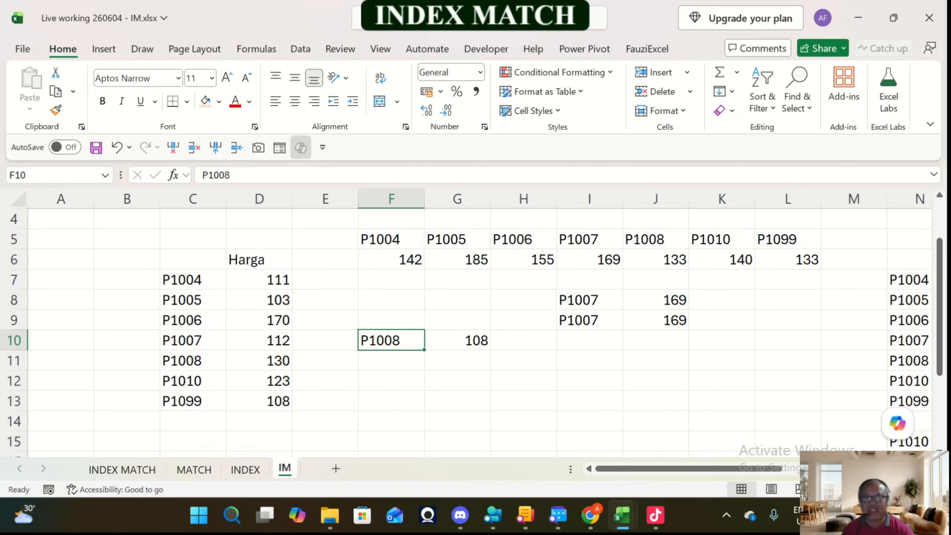
key(Right)
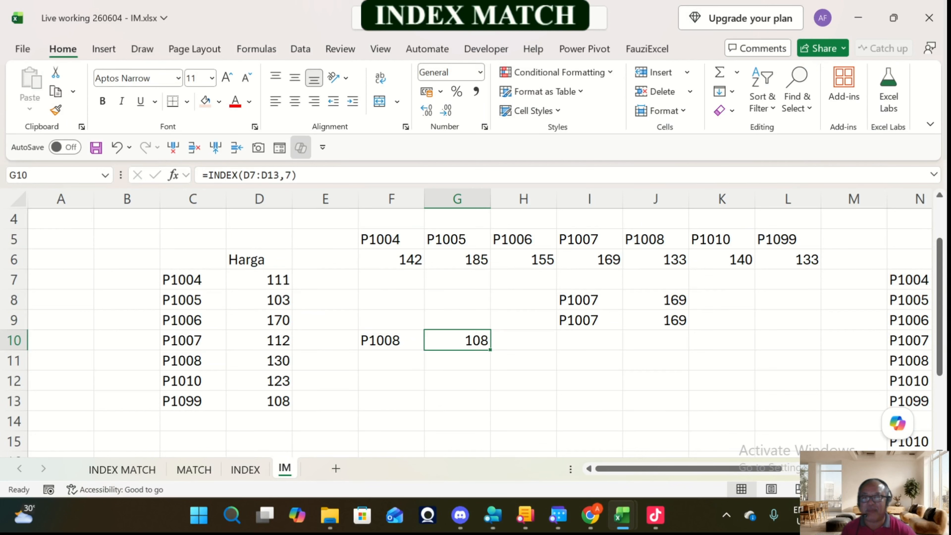
Step: Change the row number in G10's INDEX formula to 5, giving =INDEX(D7:D13,5)
key(F2)
key(Left)
key(BackSpace)
text(5)
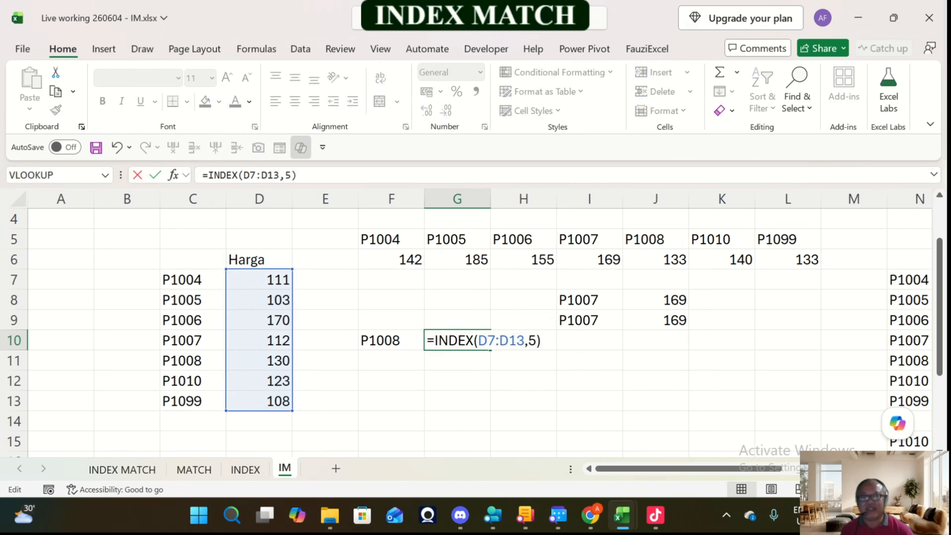
key(ctrl+Return)
key(F2)
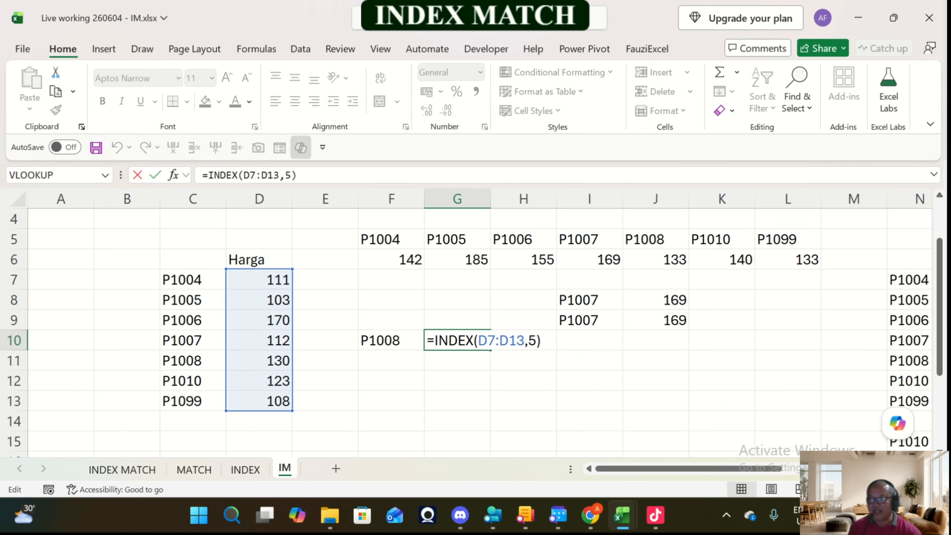
click(528, 342)
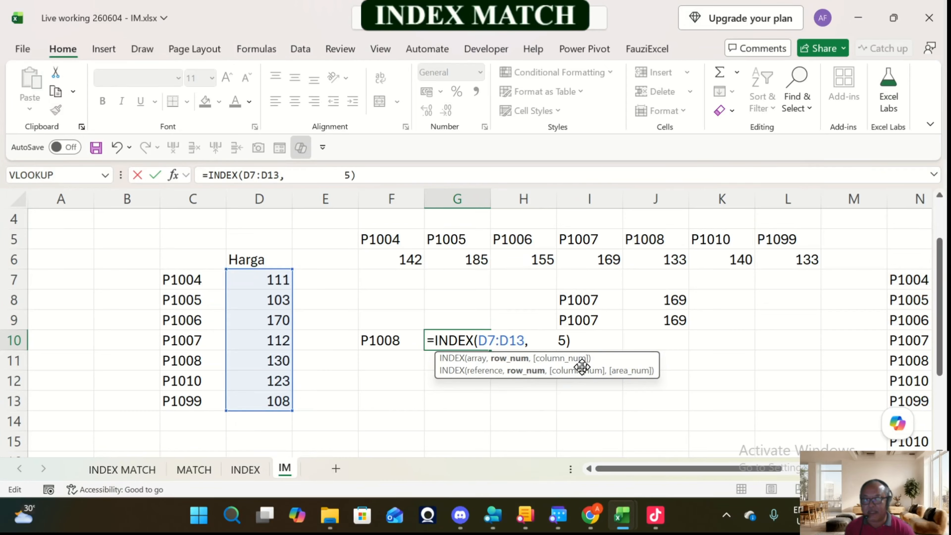
key(Delete)
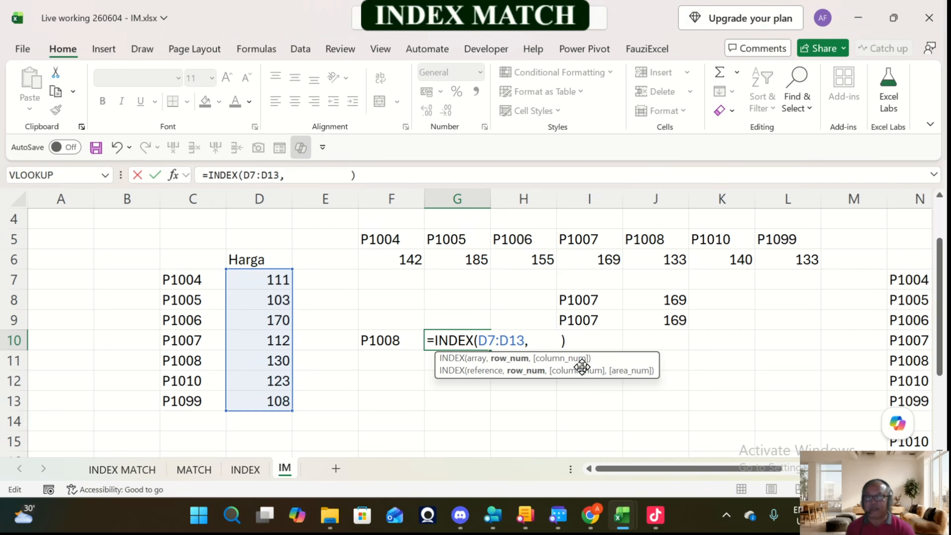
text(match)
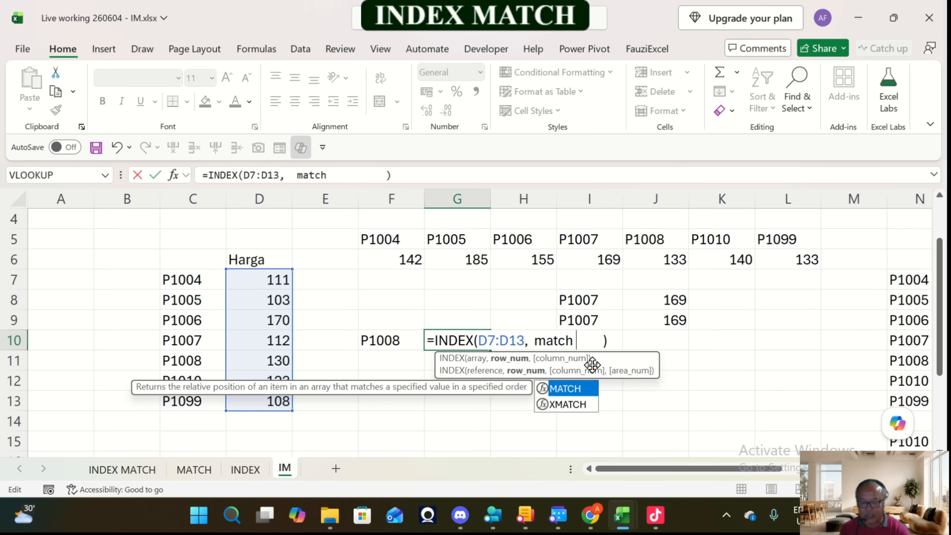
text(()
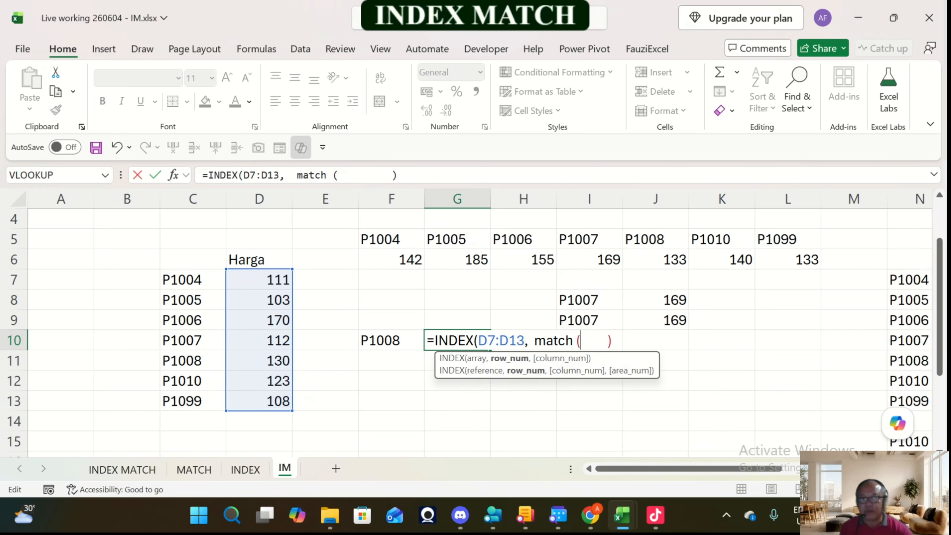
click(391, 341)
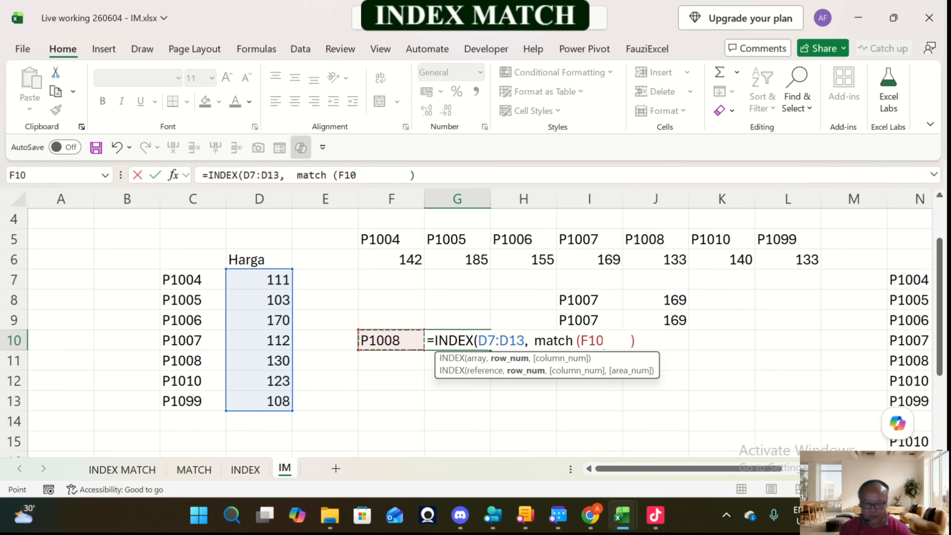
text(,)
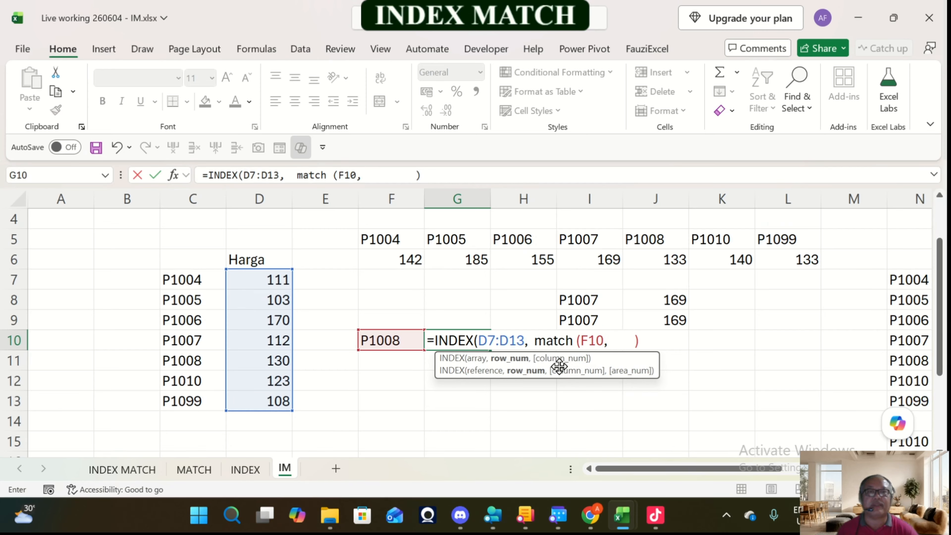
click(612, 344)
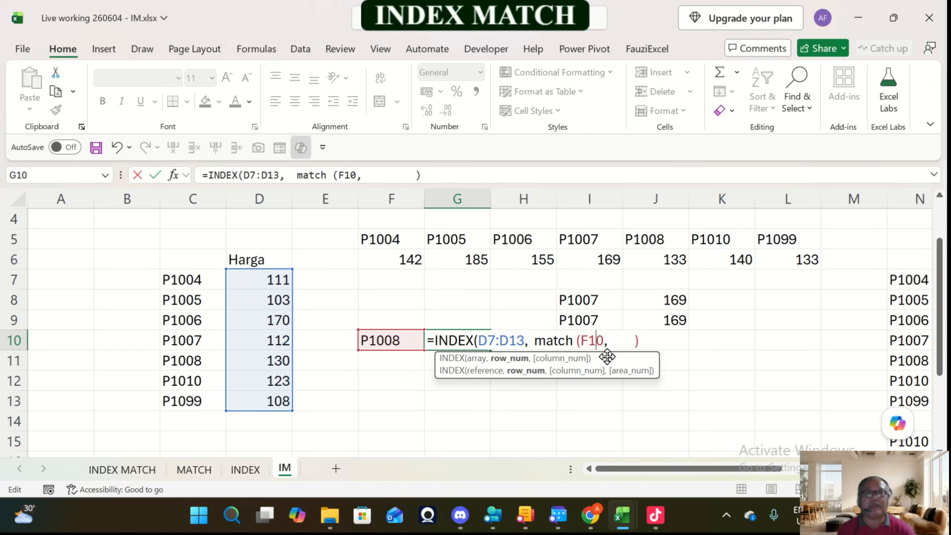
key(Escape)
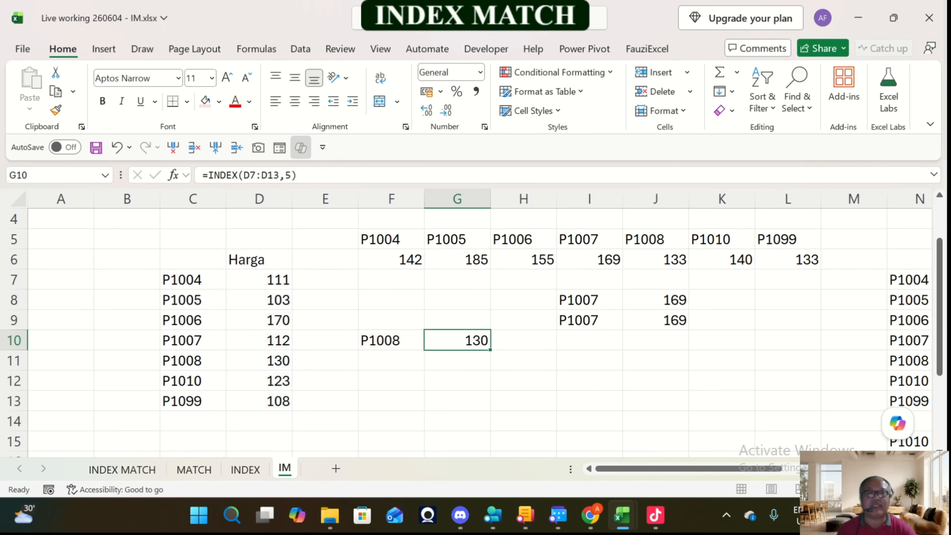
click(291, 182)
key(BackSpace)
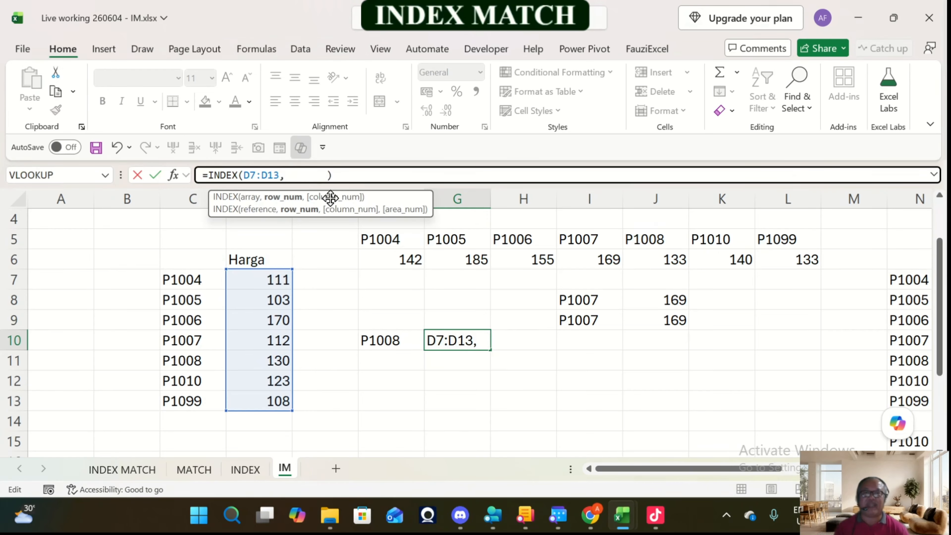
Step: Replace the fixed row number in G10 with an exact-match MATCH on the product code, giving =INDEX(D7:D13, MATCH(F10,C7:C13,0))
key(F2)
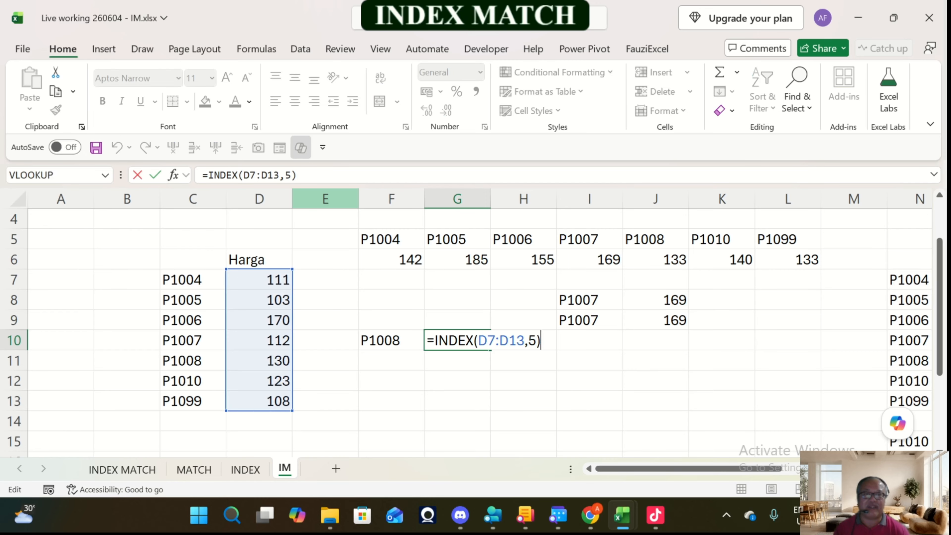
key(Left)
key(BackSpace)
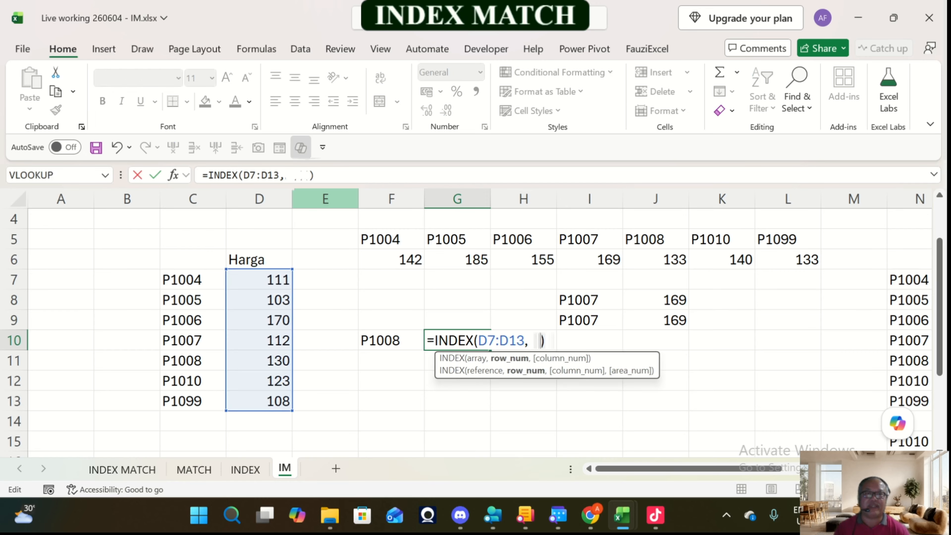
text(mat)
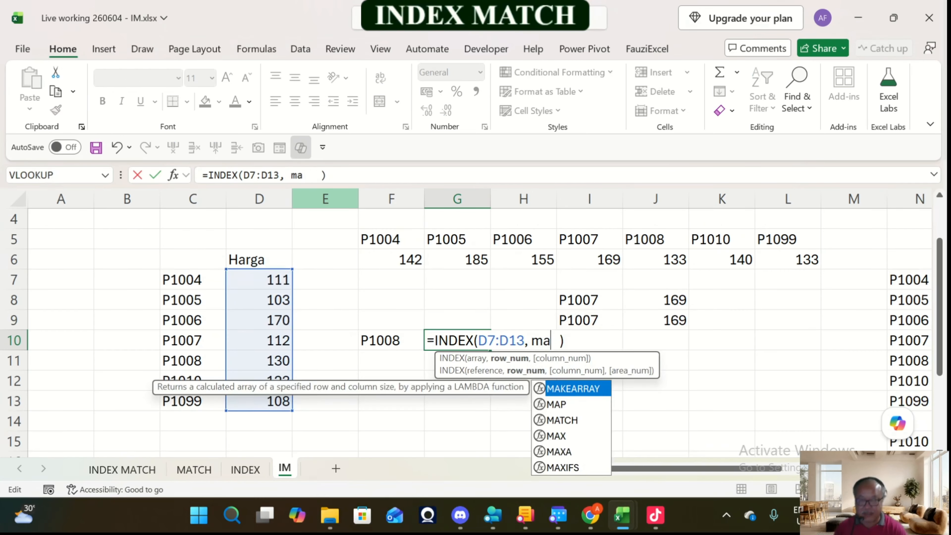
key(Tab)
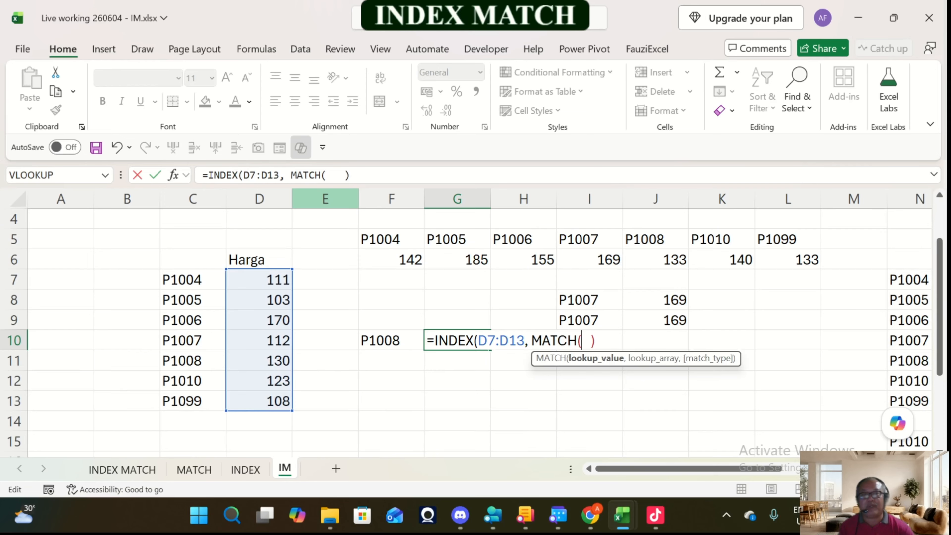
click(391, 340)
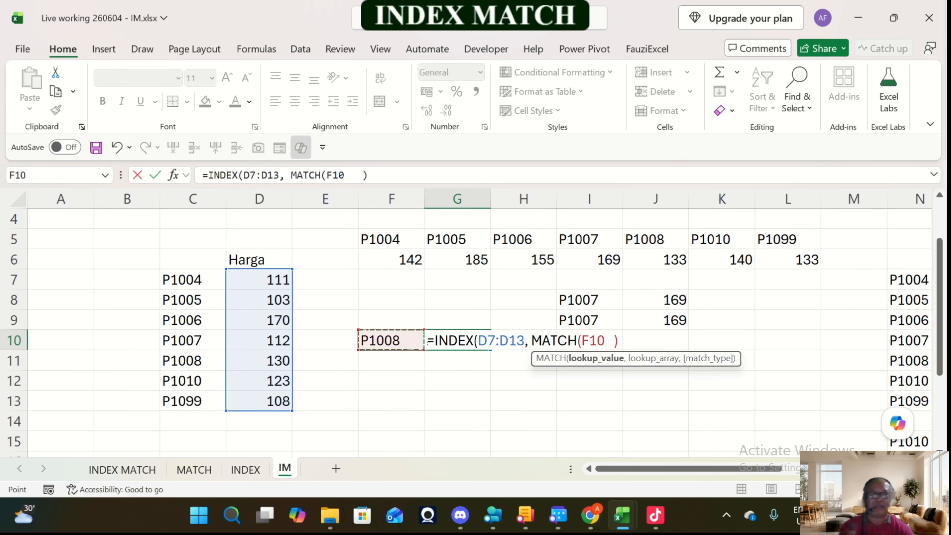
text(,)
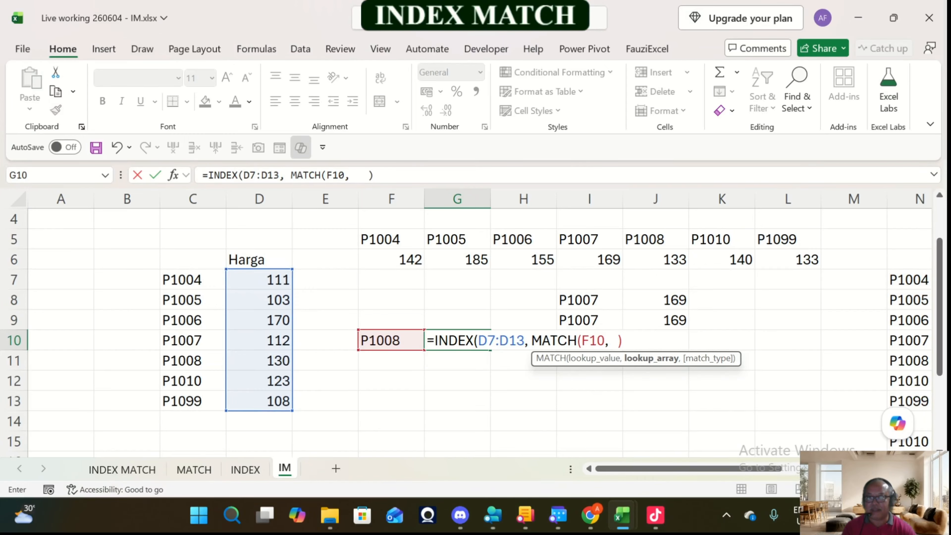
drag(193, 279, 195, 401)
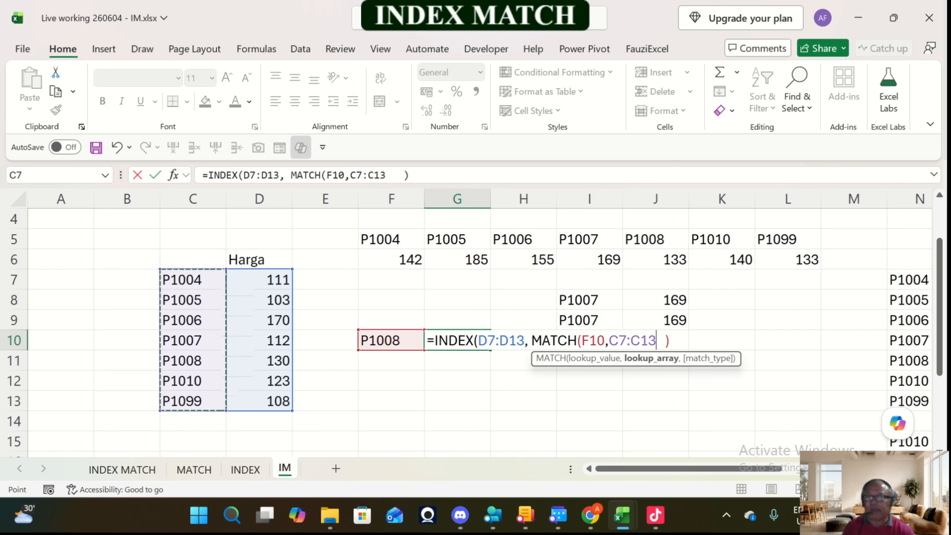
text(,)
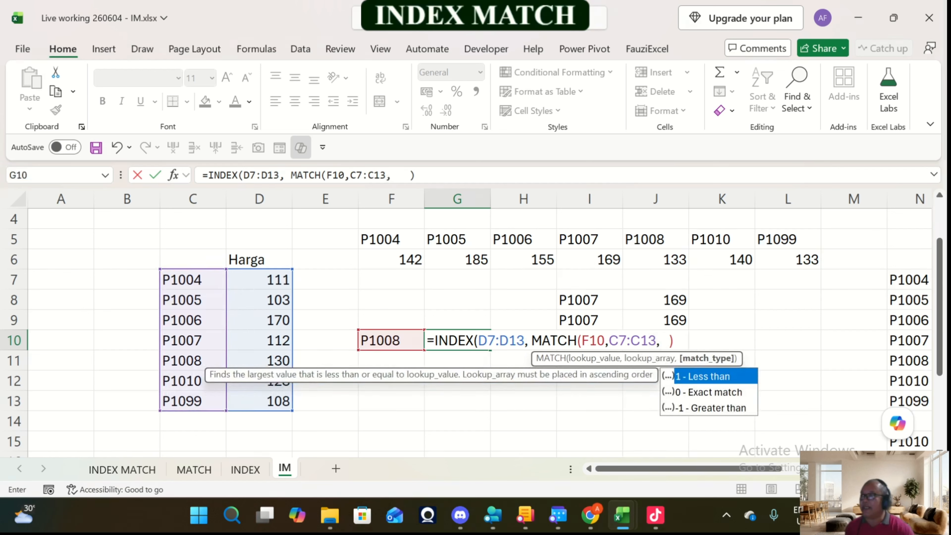
key(Down)
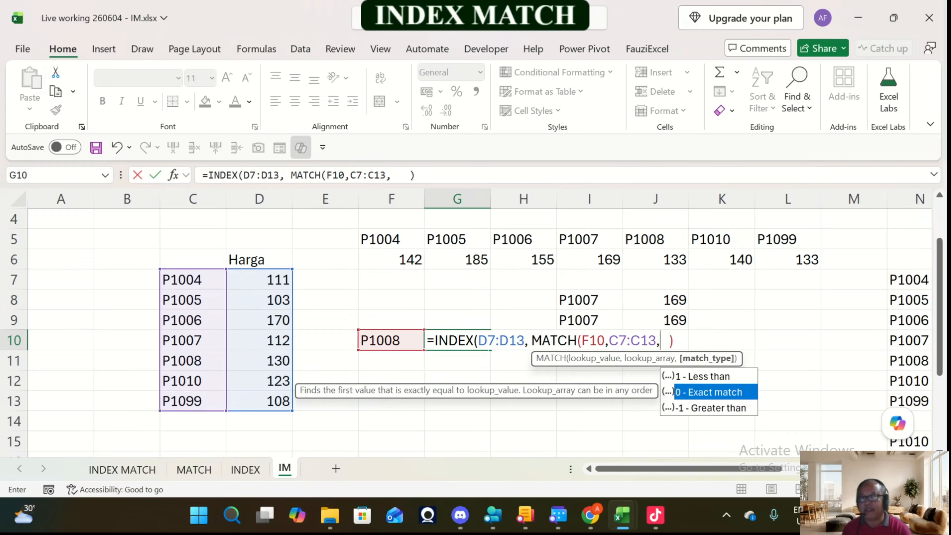
key(Tab)
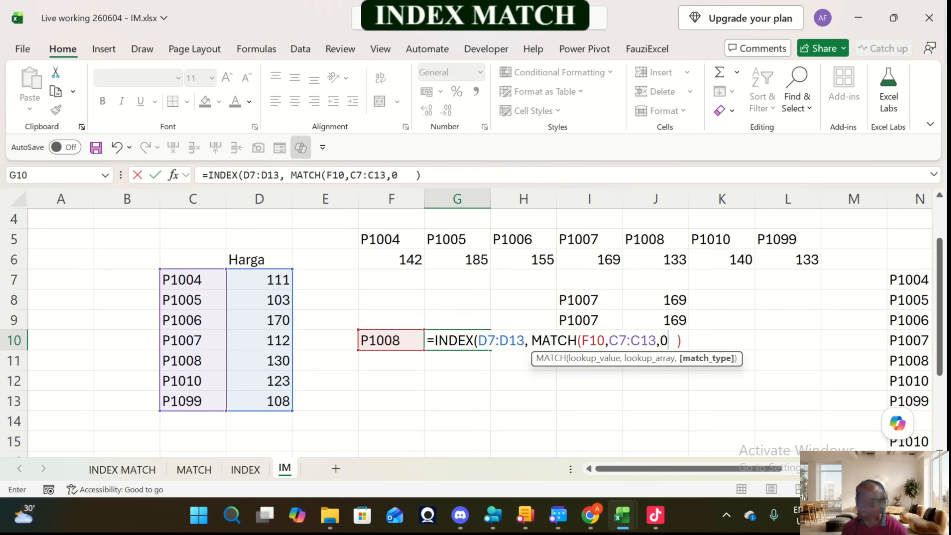
text())
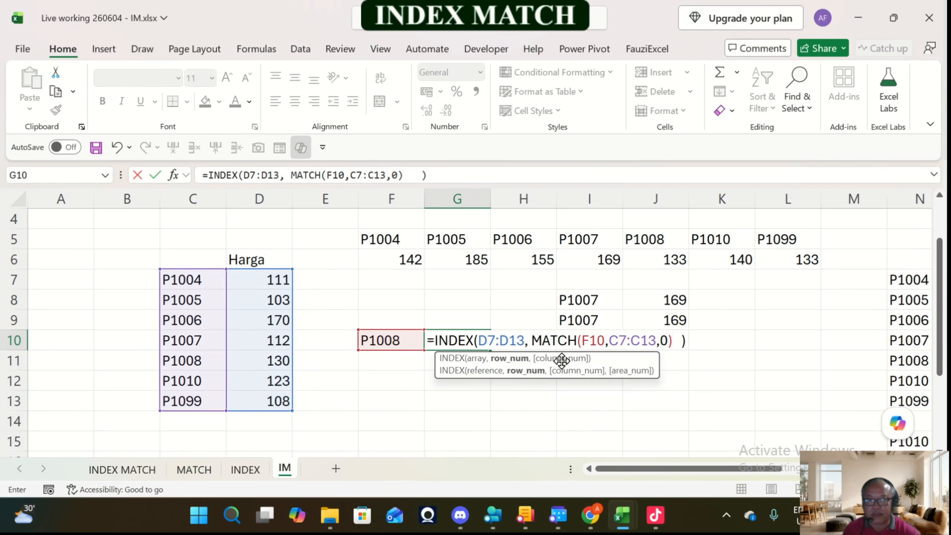
key(Return)
Step: Test the INDEX MATCH lookup by changing the product code in F10 to P1010 and check the price in G10
click(459, 339)
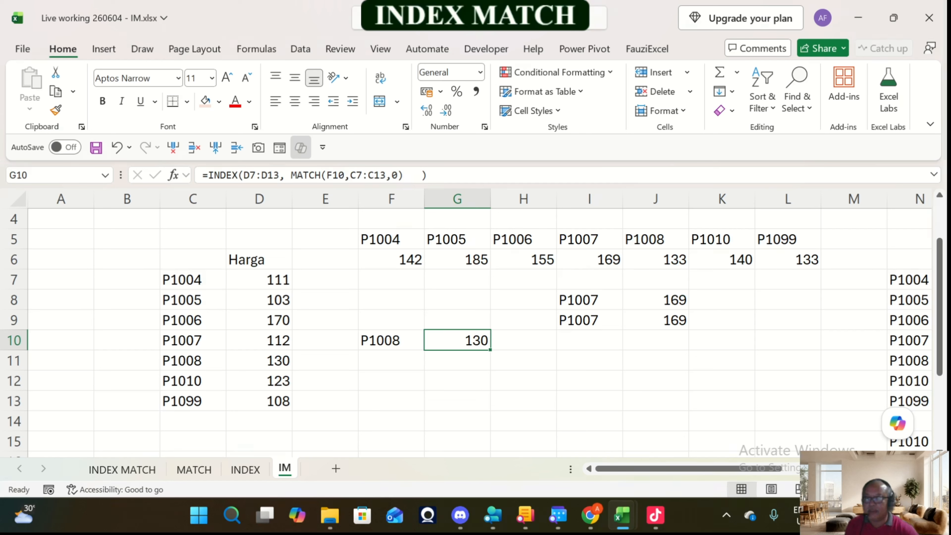
key(Left)
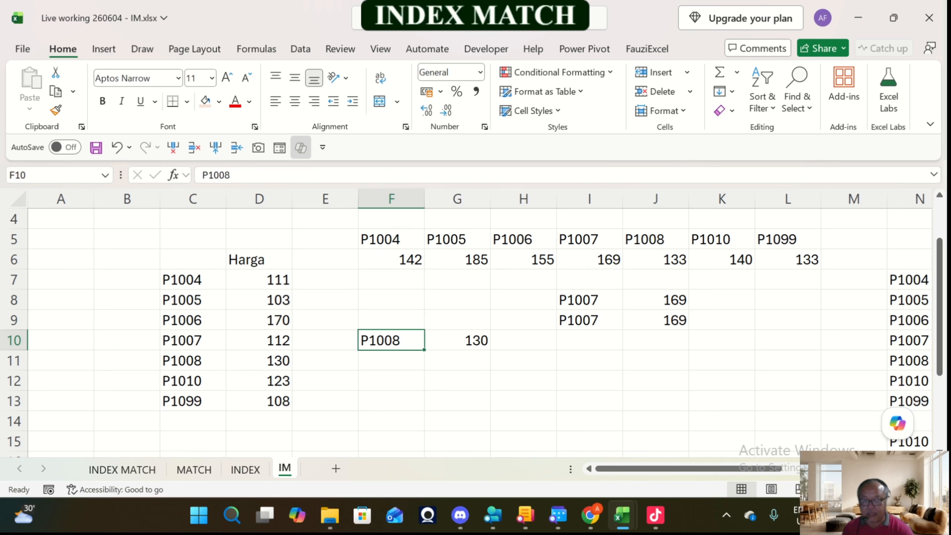
text(P1010)
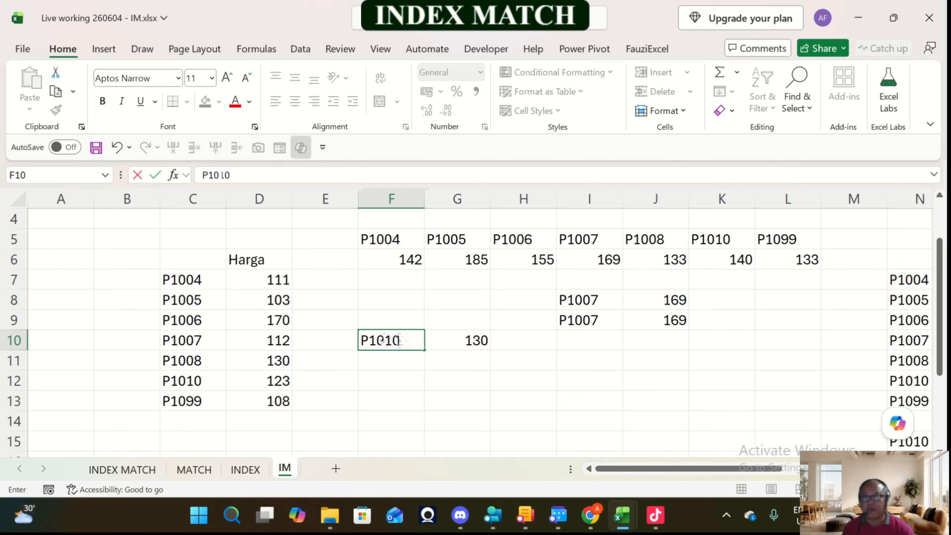
key(Return)
key(Up)
key(Right)
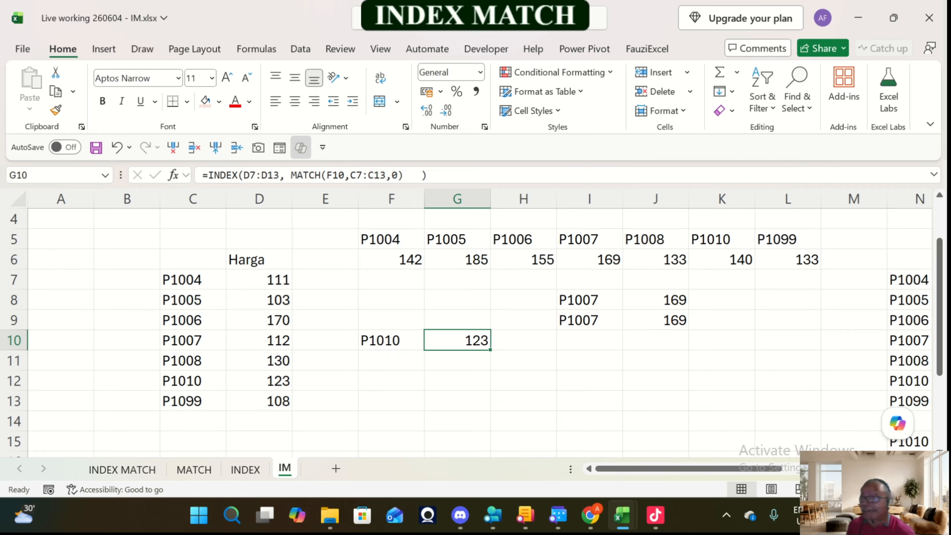
click(457, 381)
text(=)
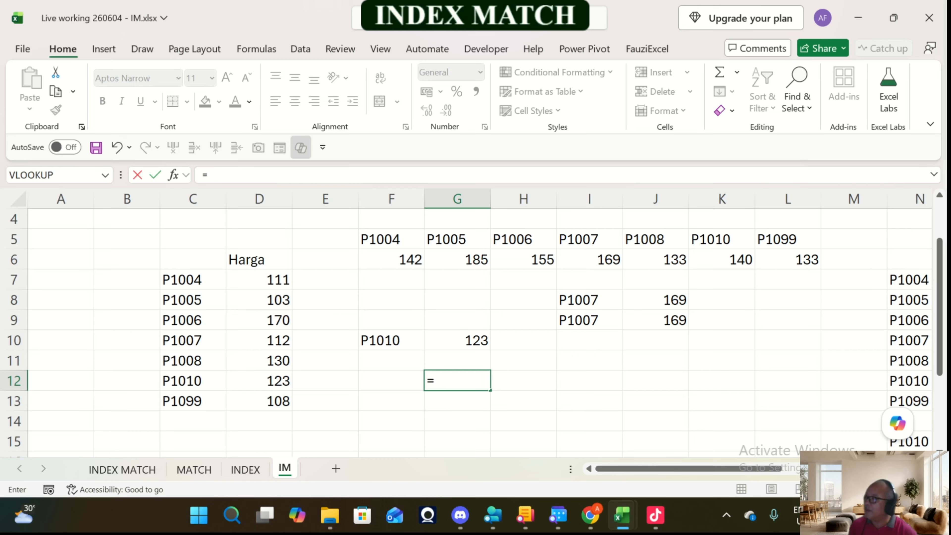
key(Escape)
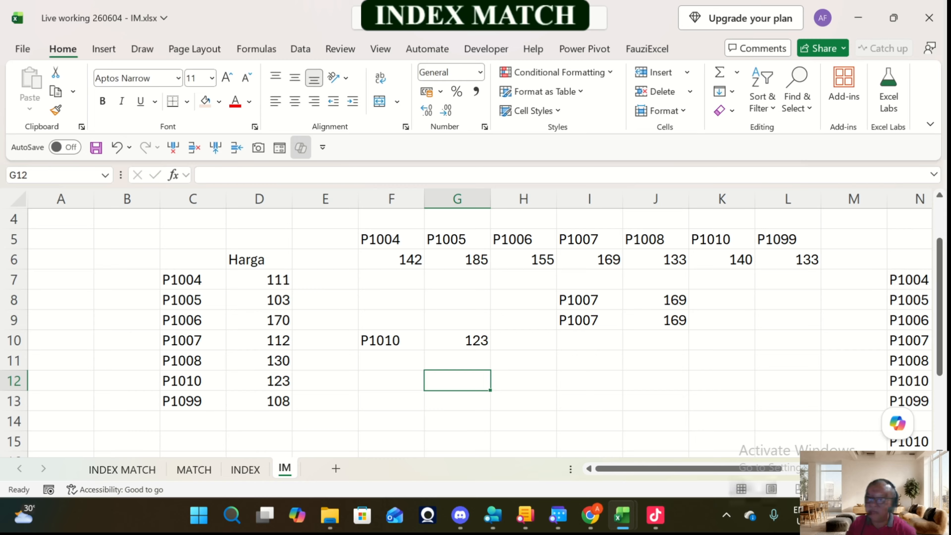
click(457, 340)
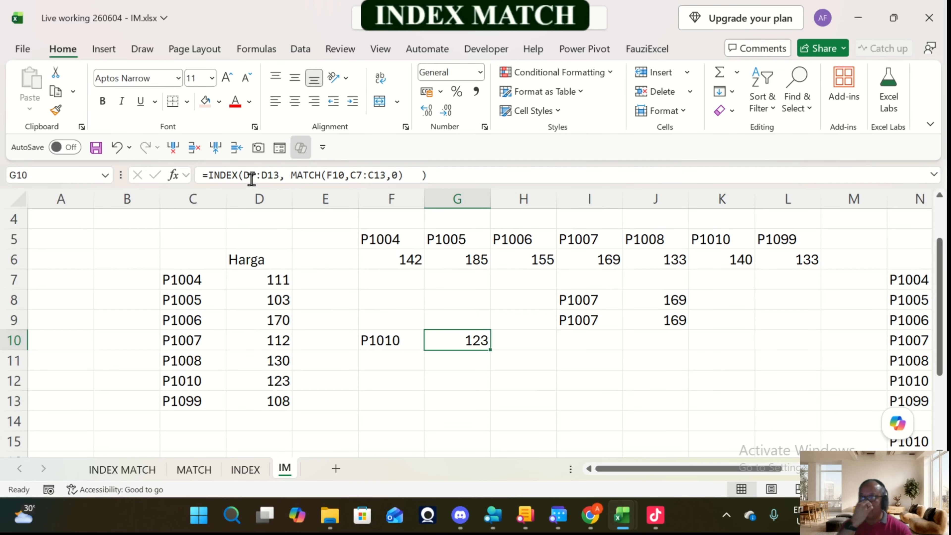
Step: Look over the vertical price list, the horizontal price row and the multi-column car price table
scroll(472, 333, up, 1)
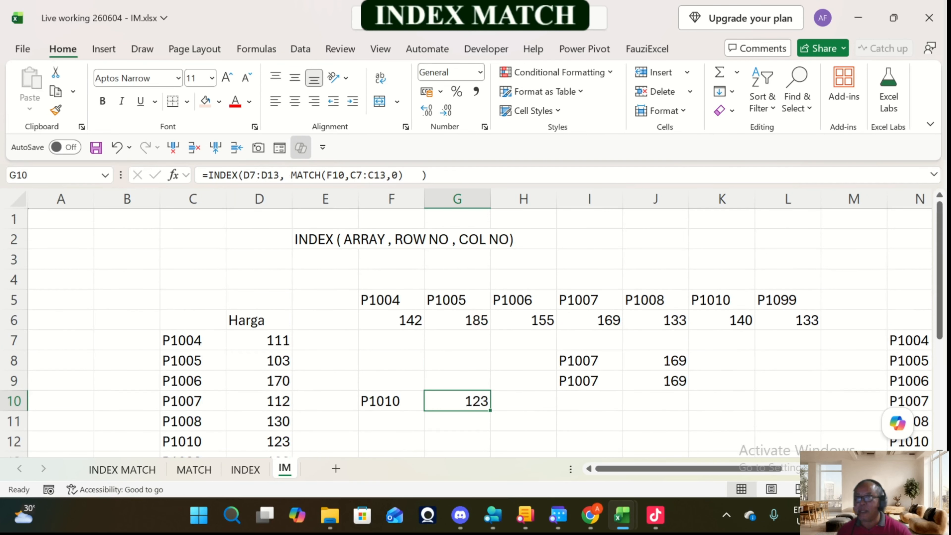
click(391, 260)
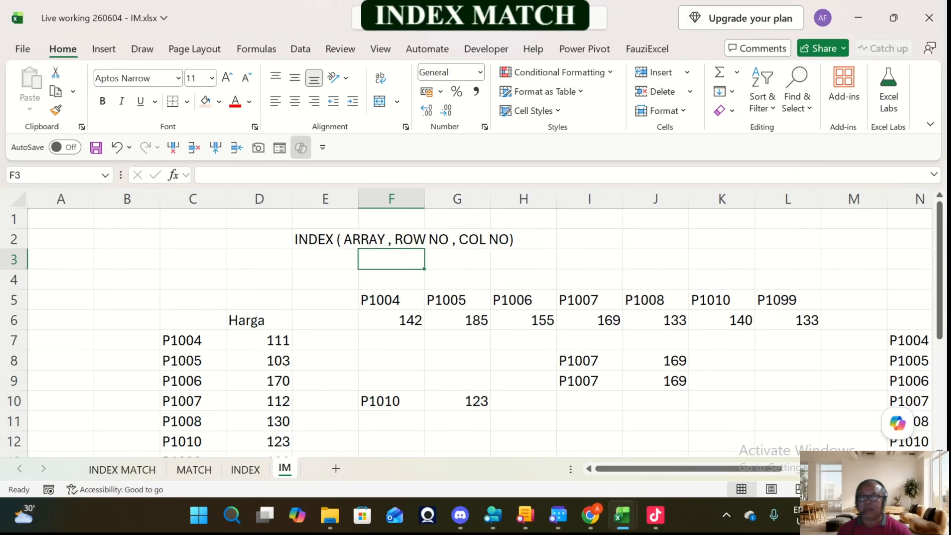
scroll(472, 333, down, 2)
scroll(472, 333, up, 2)
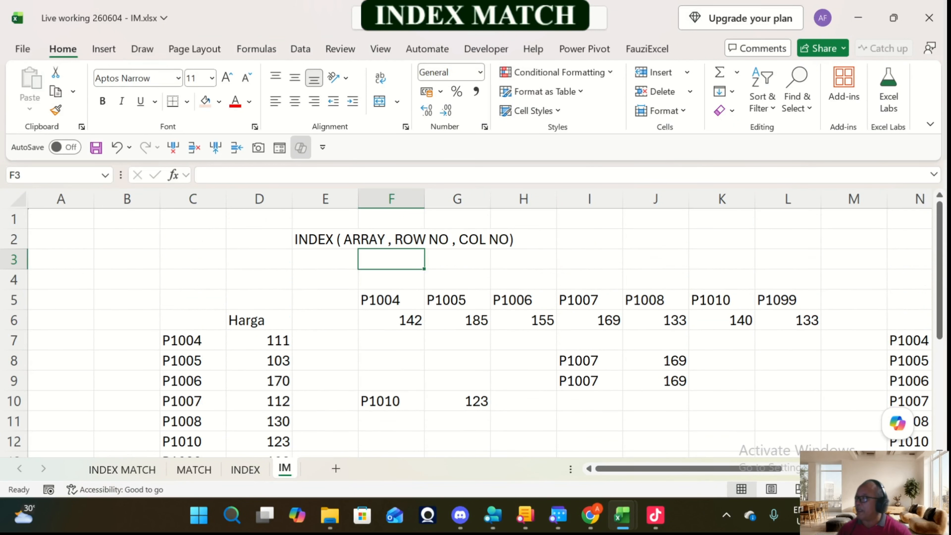
scroll(471, 333, down, 1)
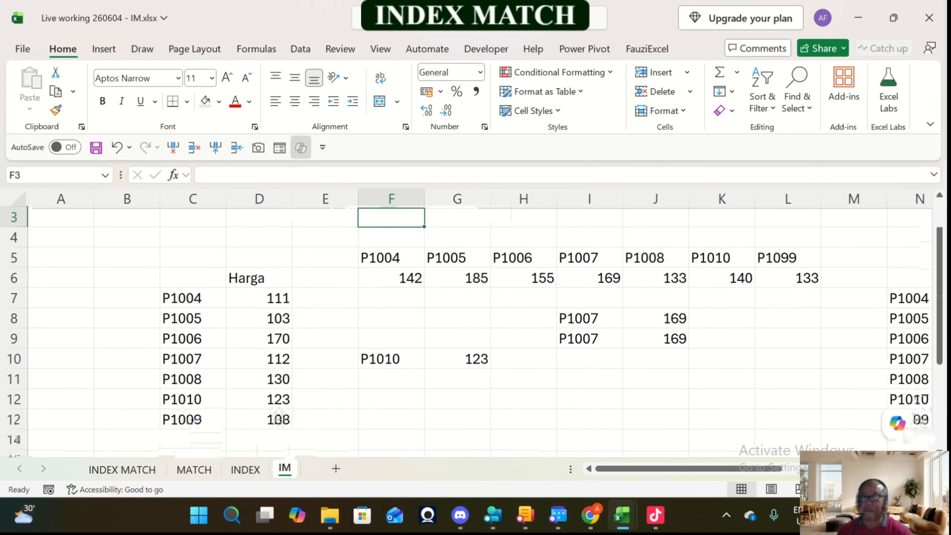
scroll(472, 333, up, 1)
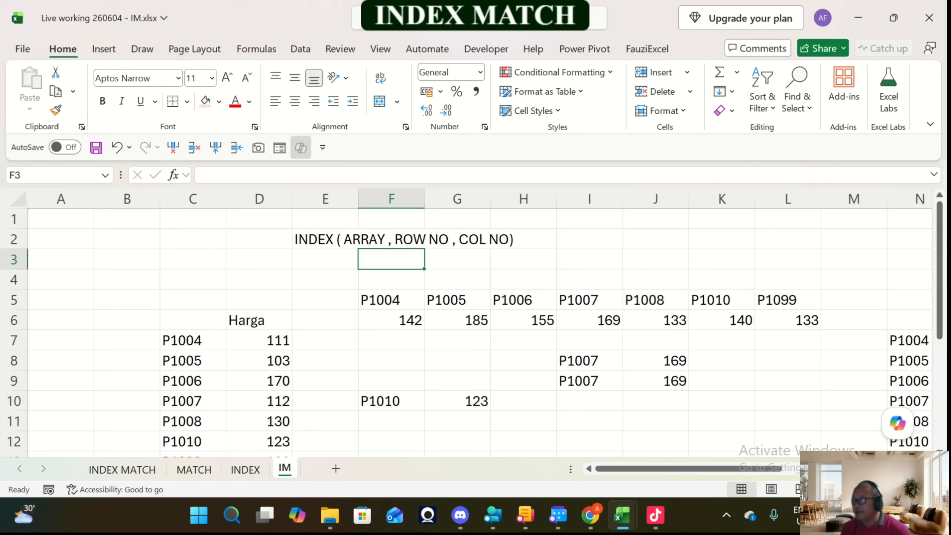
key(Right)
key(Right)
key(Right)
key(Right)
key(Right)
key(Right)
key(Right)
key(Right)
key(Right)
key(Right)
key(Right)
key(Right)
key(Right)
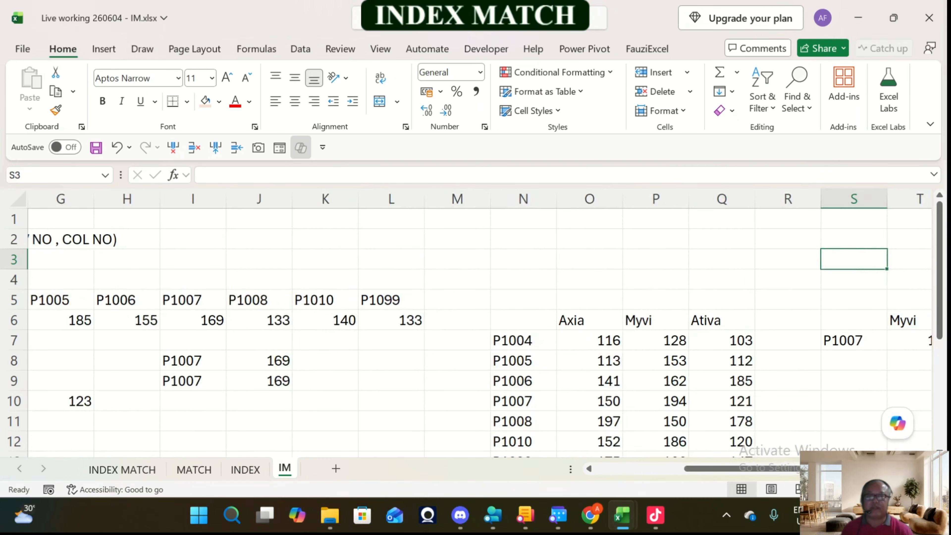
key(Right)
key(Right)
key(Left)
key(Left)
key(Left)
key(Left)
key(Left)
key(Left)
key(Left)
key(Left)
key(Left)
key(Left)
key(Left)
key(Left)
key(Left)
key(Left)
key(Left)
key(Left)
key(Left)
key(Left)
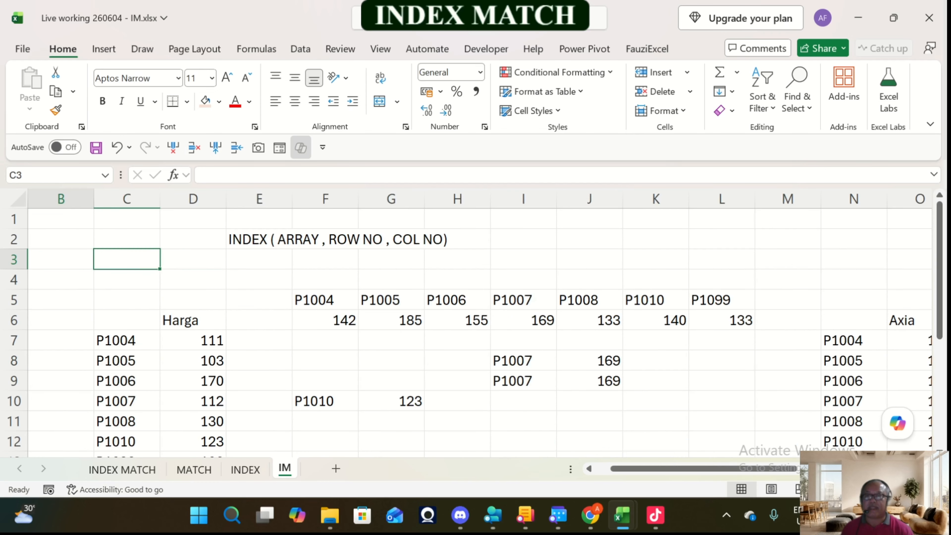
Step: Examine the horizontal row of prices in F6:L6 beneath the product codes
key(Right)
key(Right)
key(Right)
key(Down)
key(Down)
key(Down)
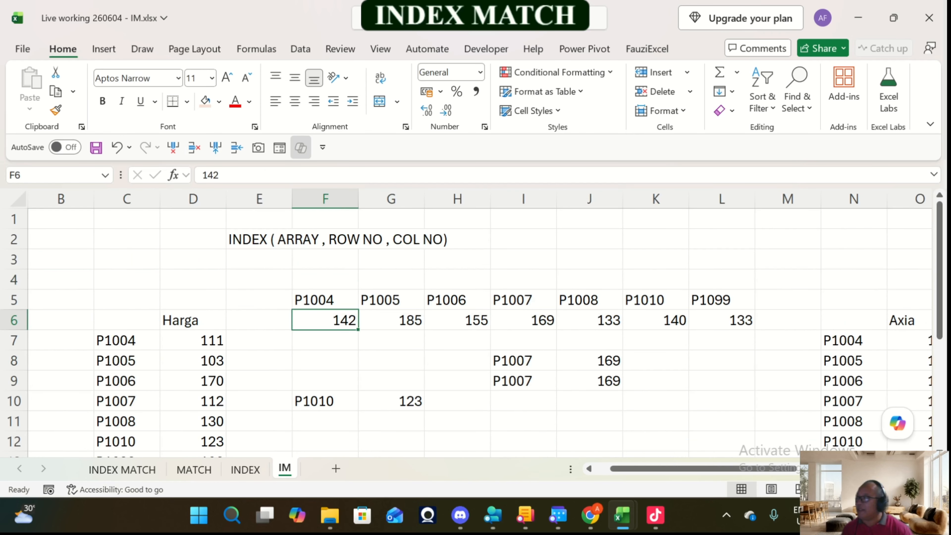
key(shift+Right)
key(shift+Right)
key(shift+Right)
key(shift+Right)
key(shift+Right)
key(shift+Right)
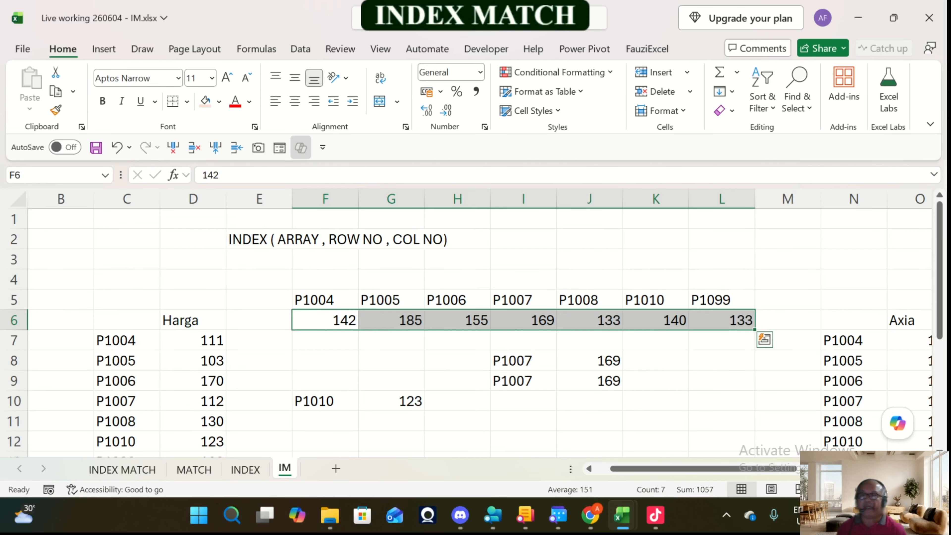
Step: Add a list data validation to F10 with the product codes =$C$7:$C$13 as its source
click(325, 401)
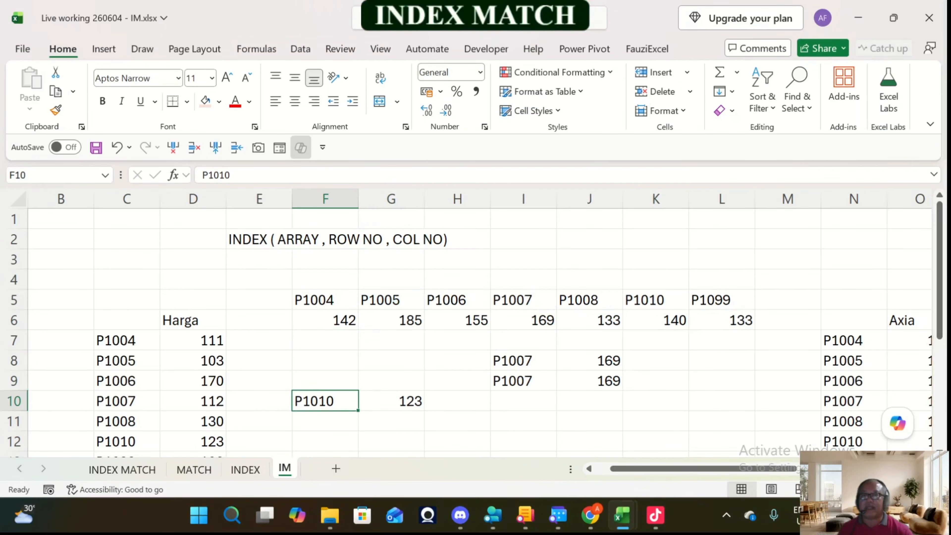
scroll(325, 401, down, 1)
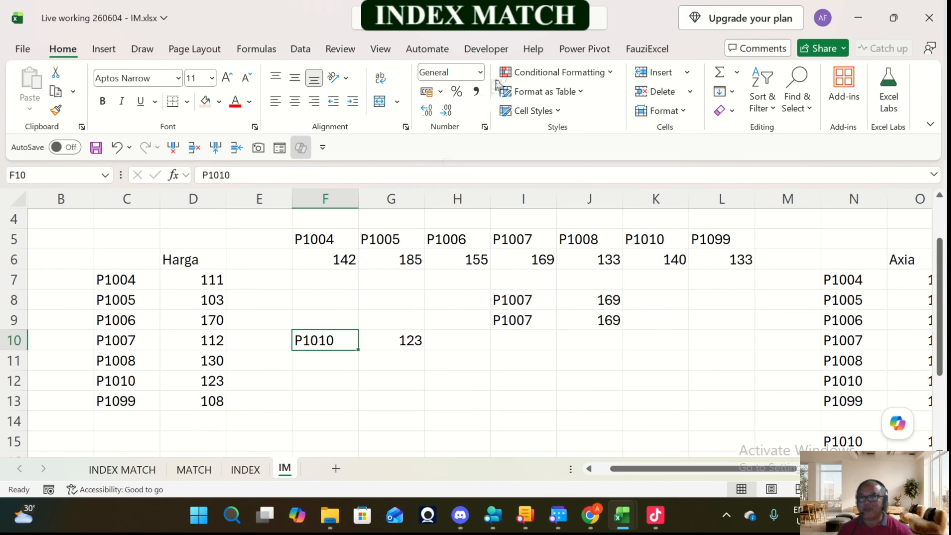
click(300, 49)
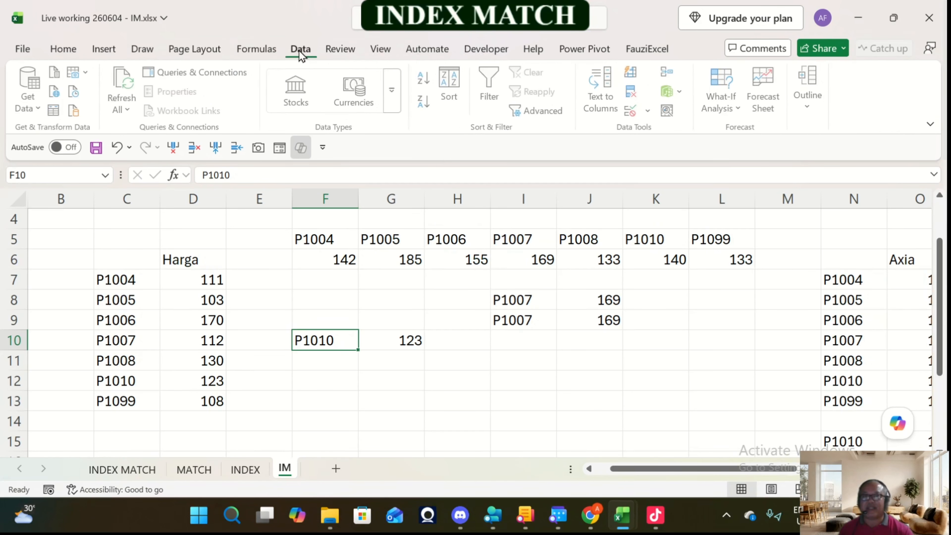
click(650, 110)
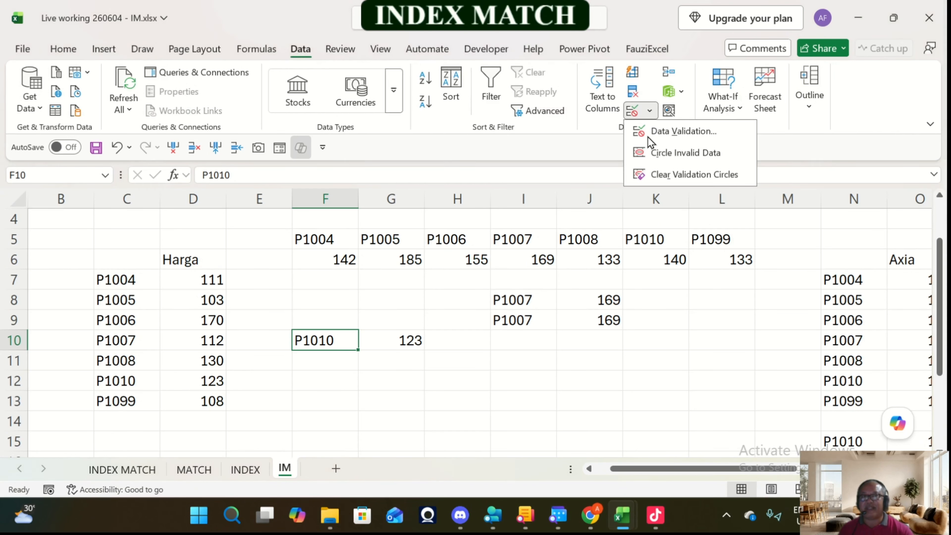
click(660, 135)
click(266, 209)
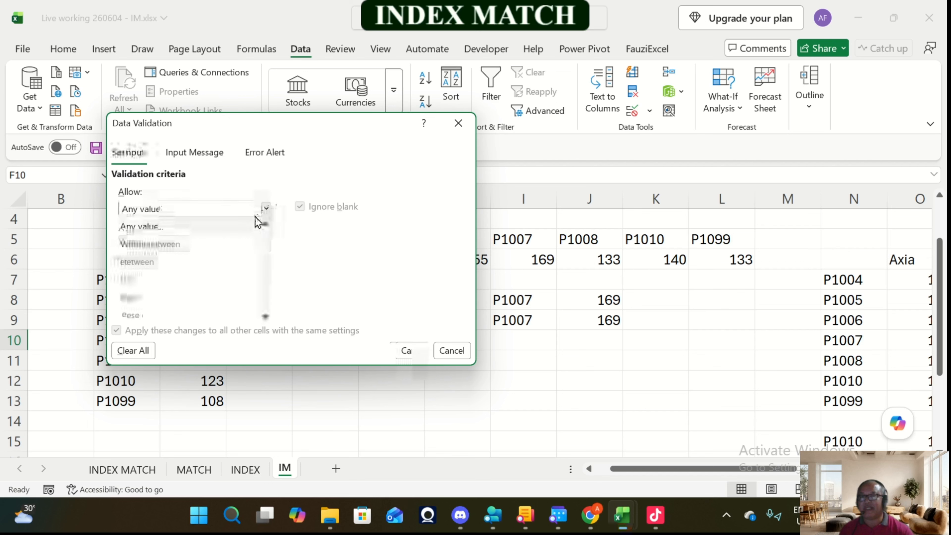
click(138, 279)
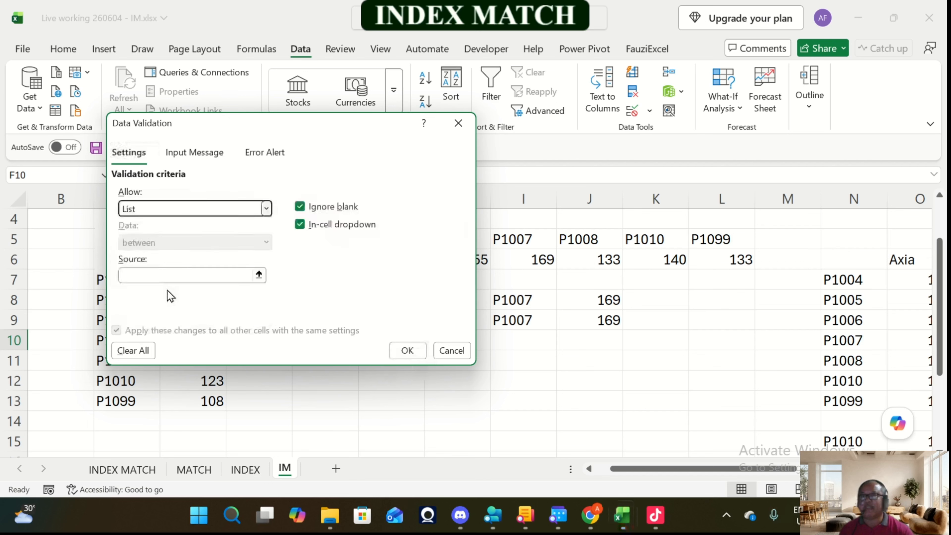
click(259, 275)
drag(120, 280, 128, 401)
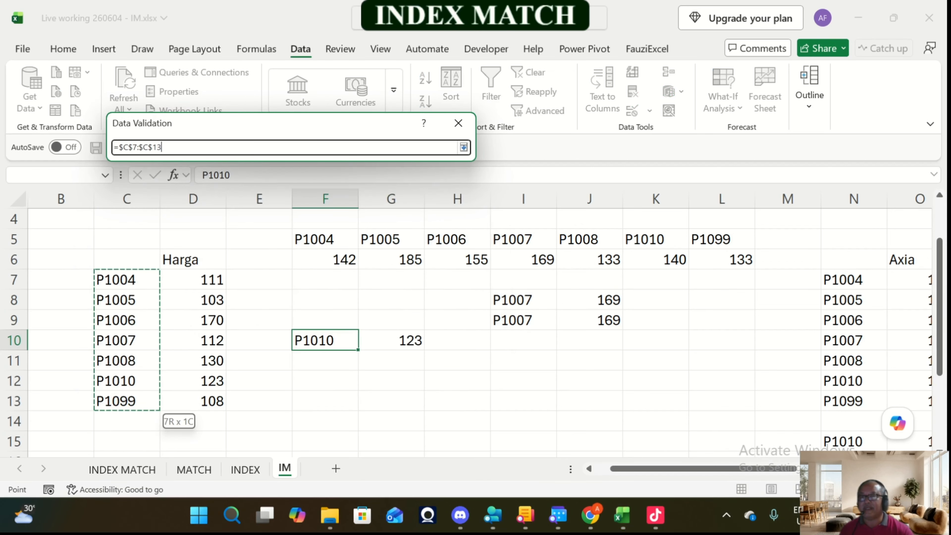
click(464, 147)
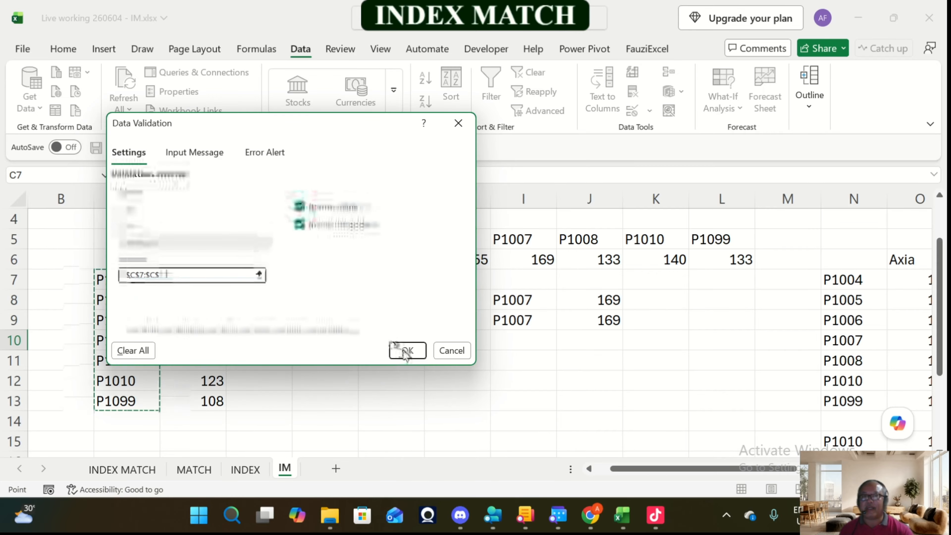
click(406, 350)
Step: Test the F10 dropdown by choosing P1005 and P1004 and check the looked-up price in G10
click(366, 344)
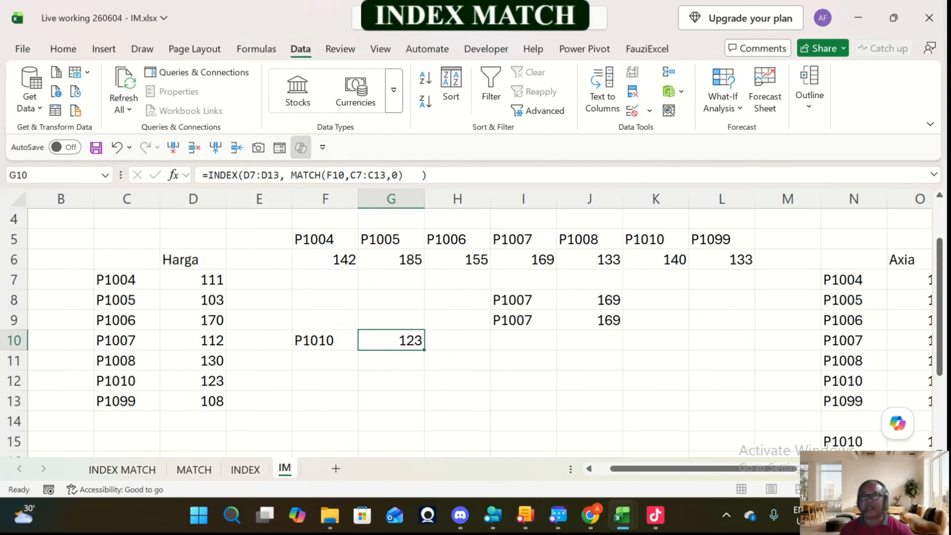
click(329, 340)
click(364, 343)
click(325, 375)
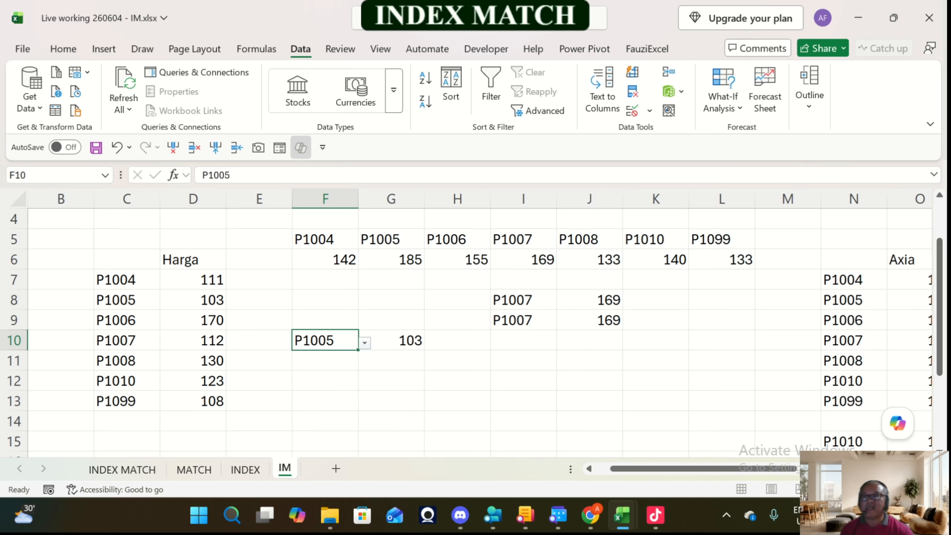
click(365, 343)
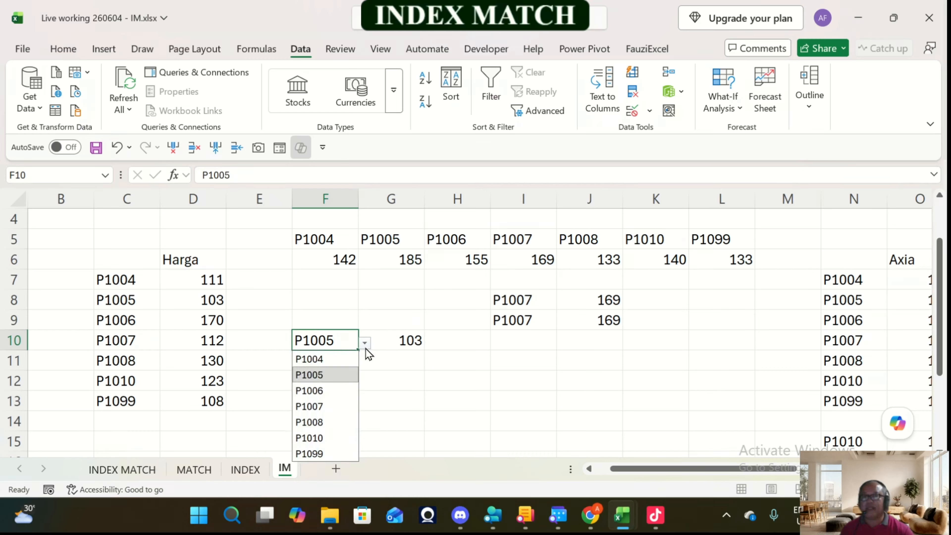
click(330, 360)
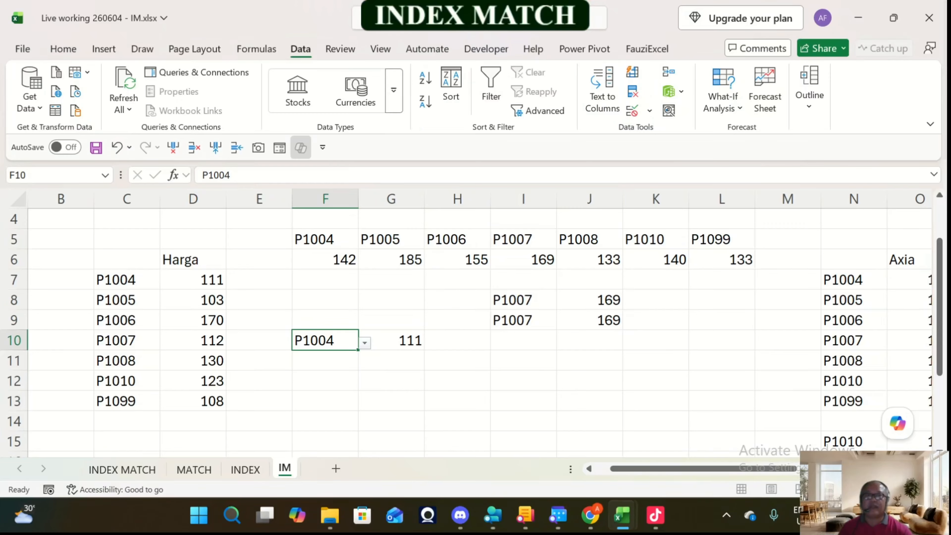
Step: Compare the INDEX formulas in J8 and J9 against their product codes and the code row F5:L5
click(589, 300)
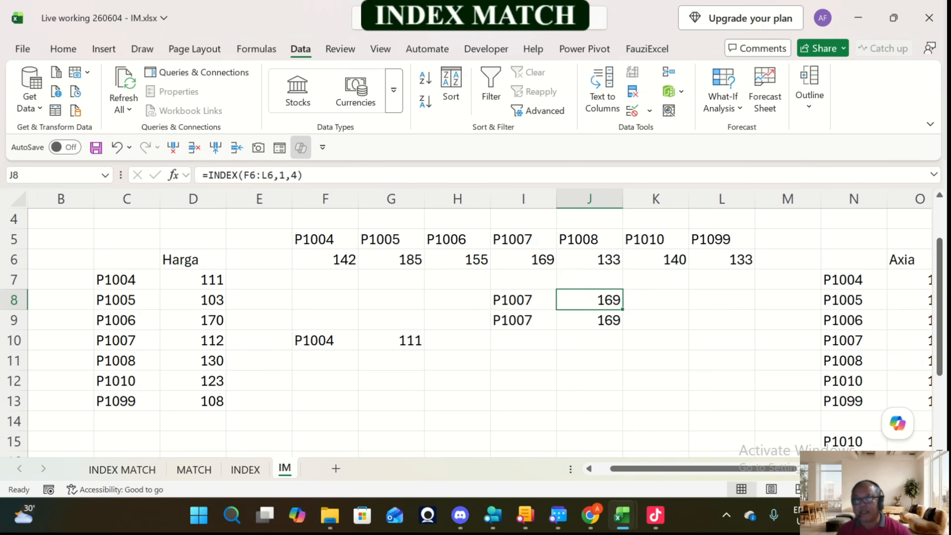
click(523, 300)
click(523, 239)
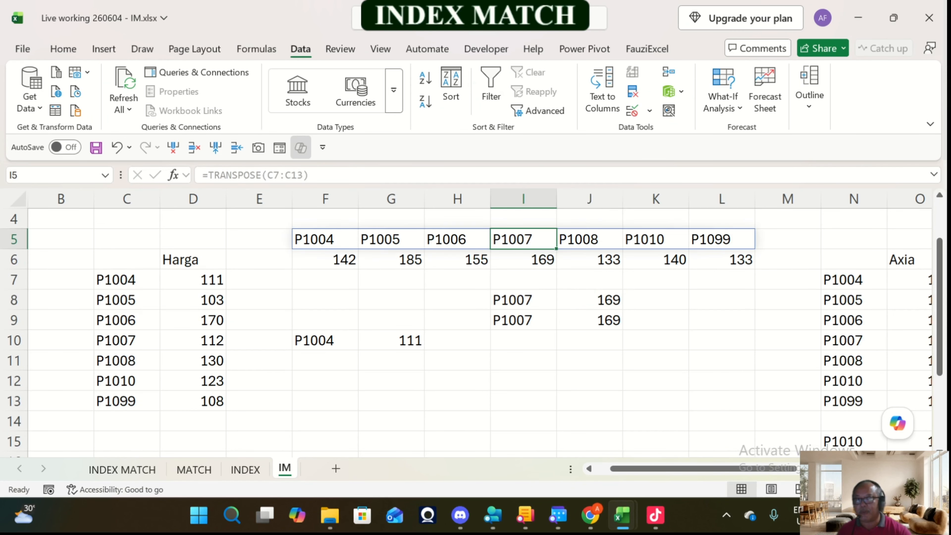
click(590, 300)
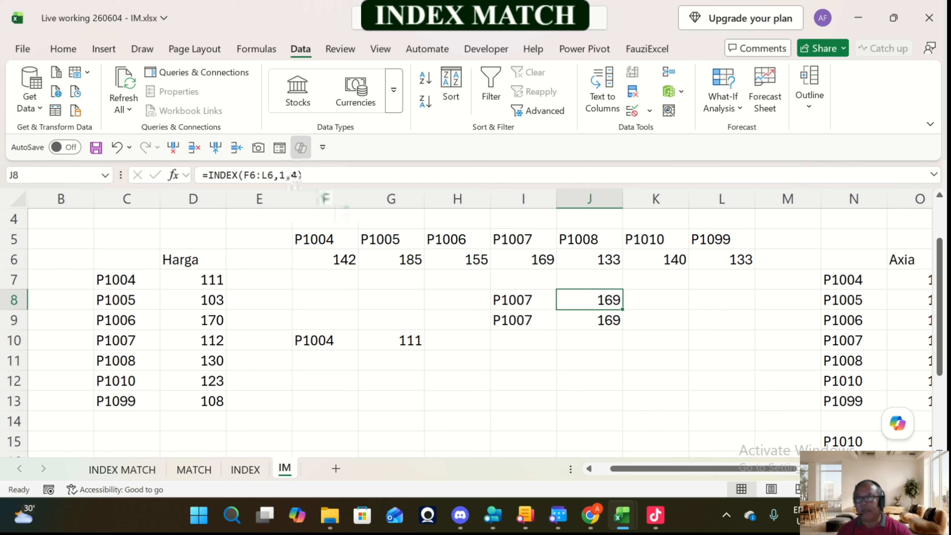
key(Down)
key(Left)
key(Right)
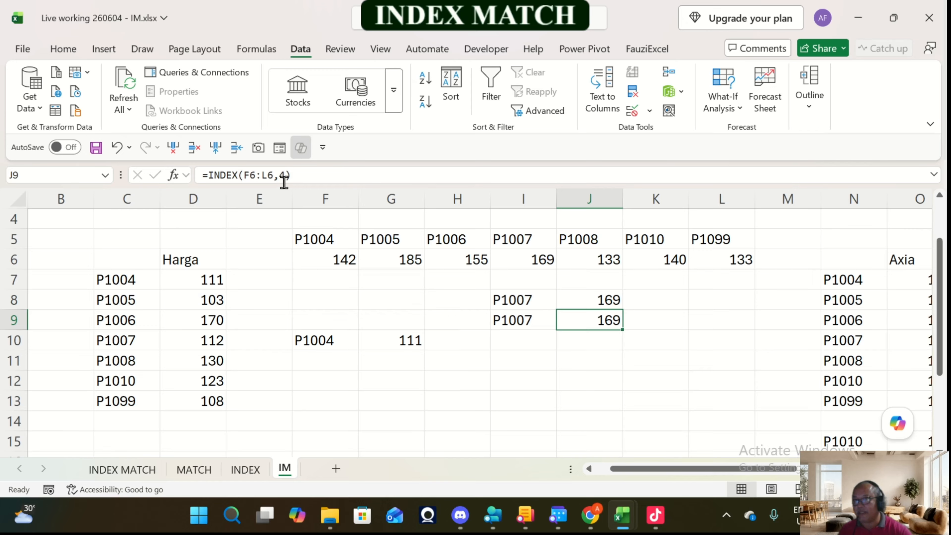
Step: Remove the fixed position number from the INDEX formula in J9, keeping the array F6:L6
click(285, 175)
key(BackSpace)
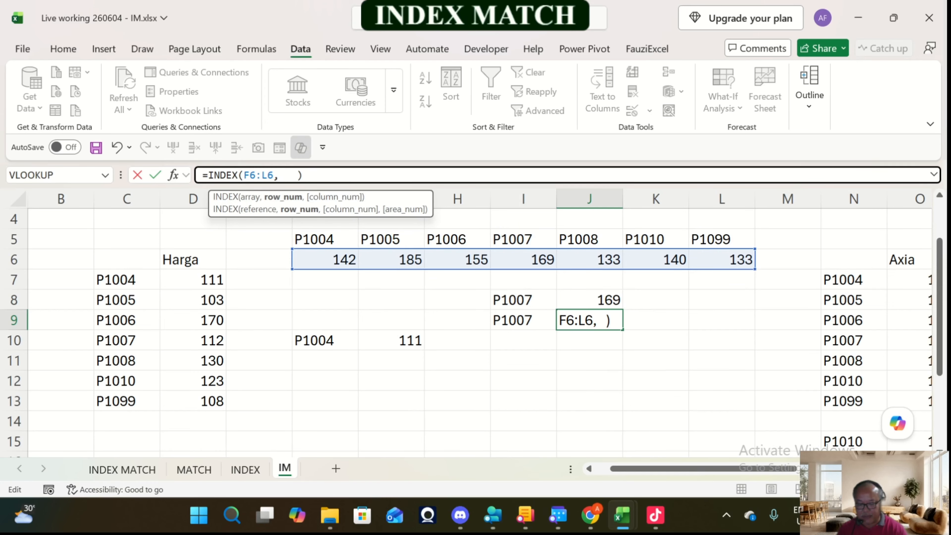
text(a)
key(BackSpace)
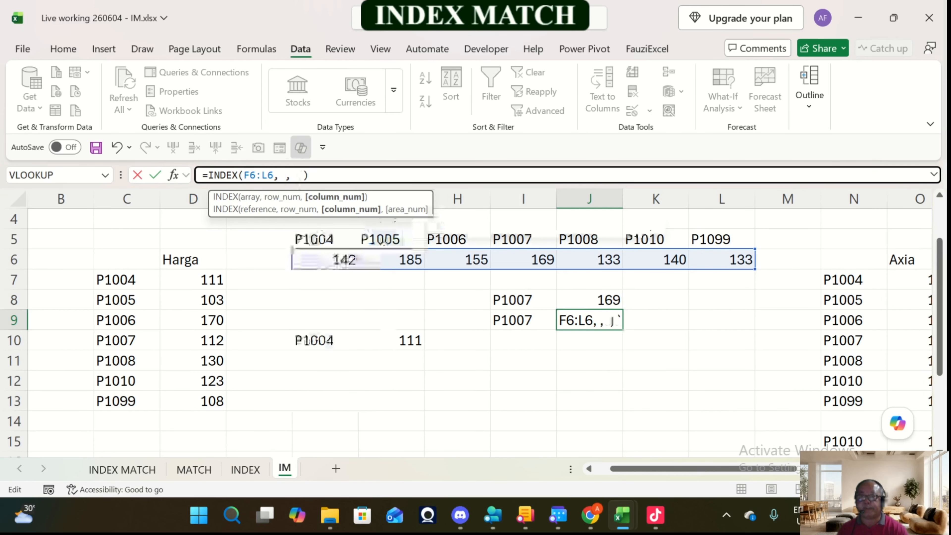
text(match)
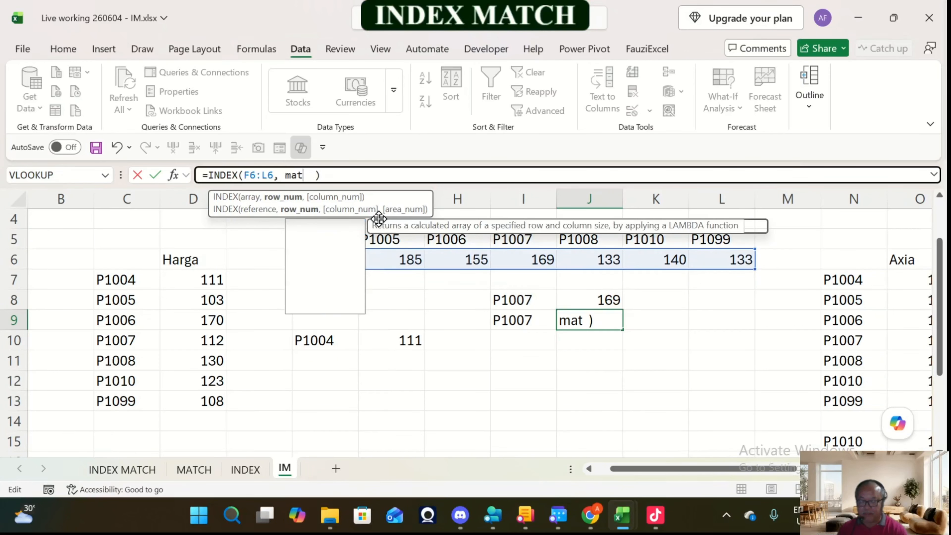
text( ()
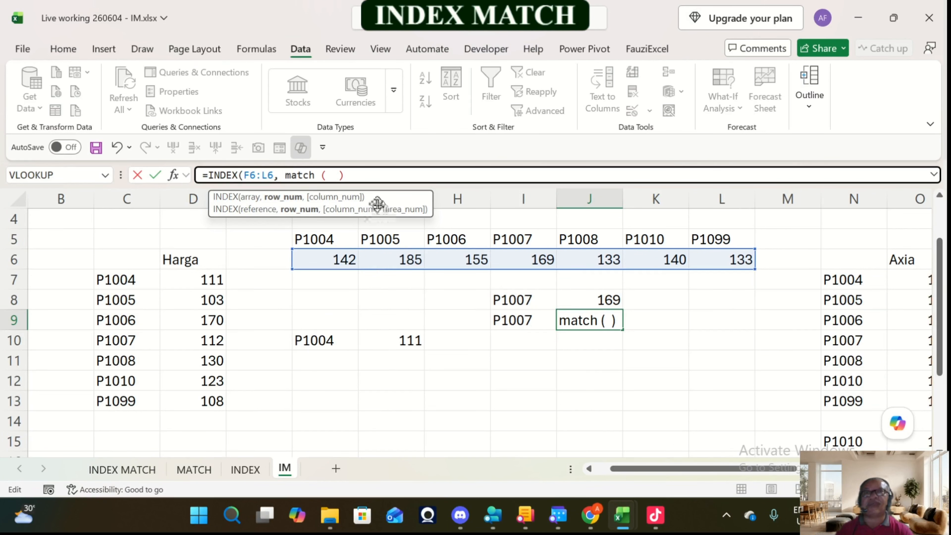
key(BackSpace)
key(BackSpace)
key(BackSpace)
key(BackSpace)
key(BackSpace)
key(BackSpace)
key(BackSpace)
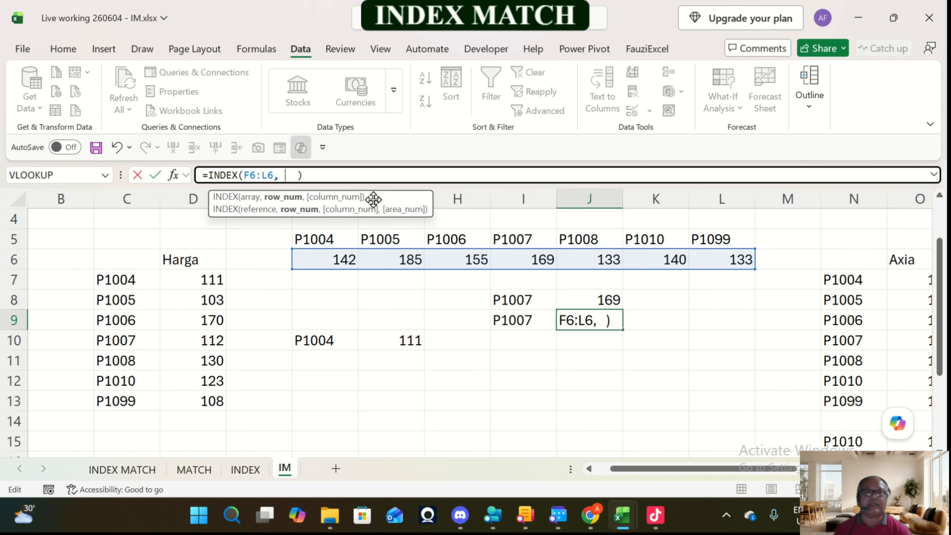
Step: Complete the INDEX formula in J9 with MATCH(I9,F5#,0) as the position argument, using the code row as lookup array
text(match)
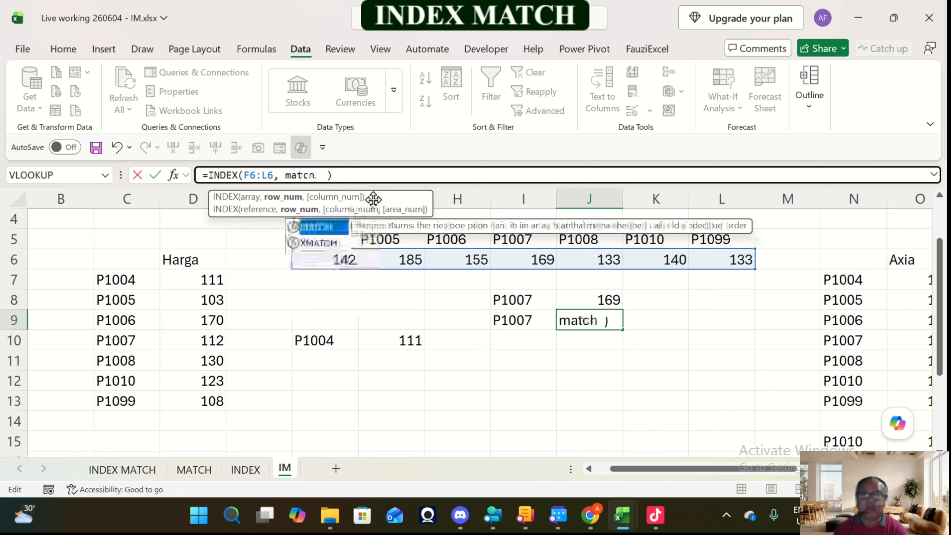
text(()
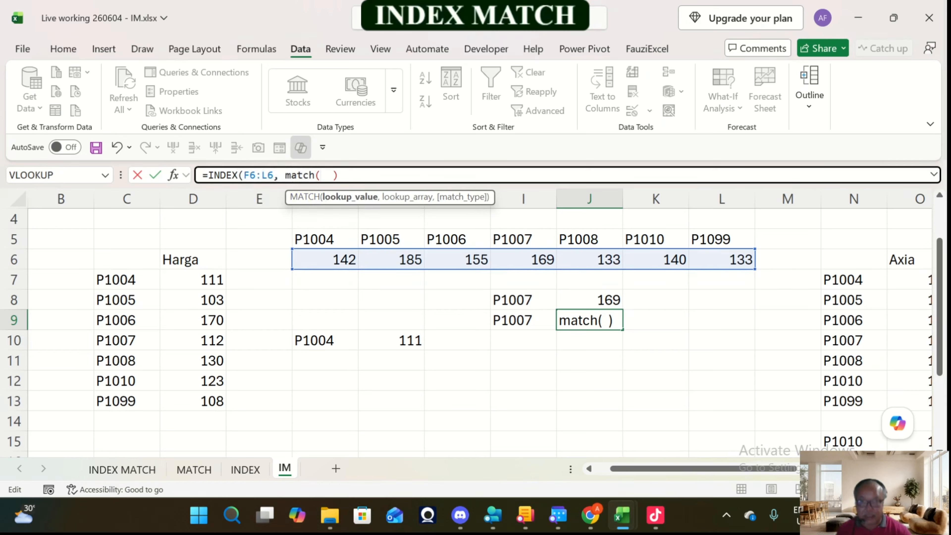
click(523, 320)
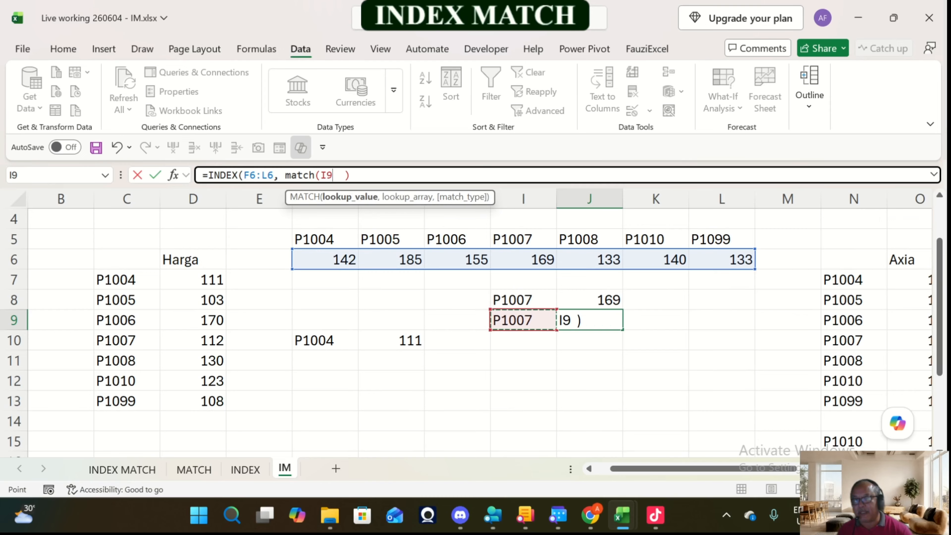
text(,)
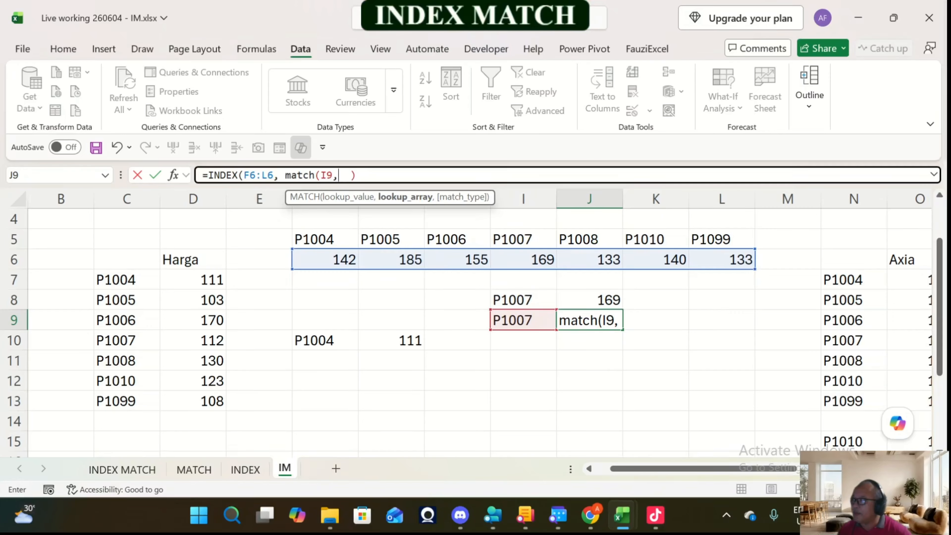
drag(322, 239, 748, 241)
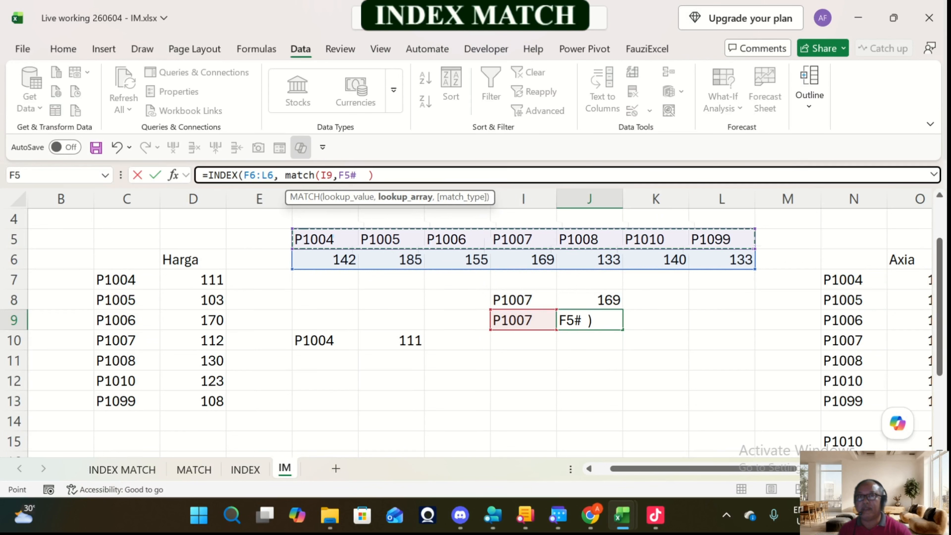
text(,)
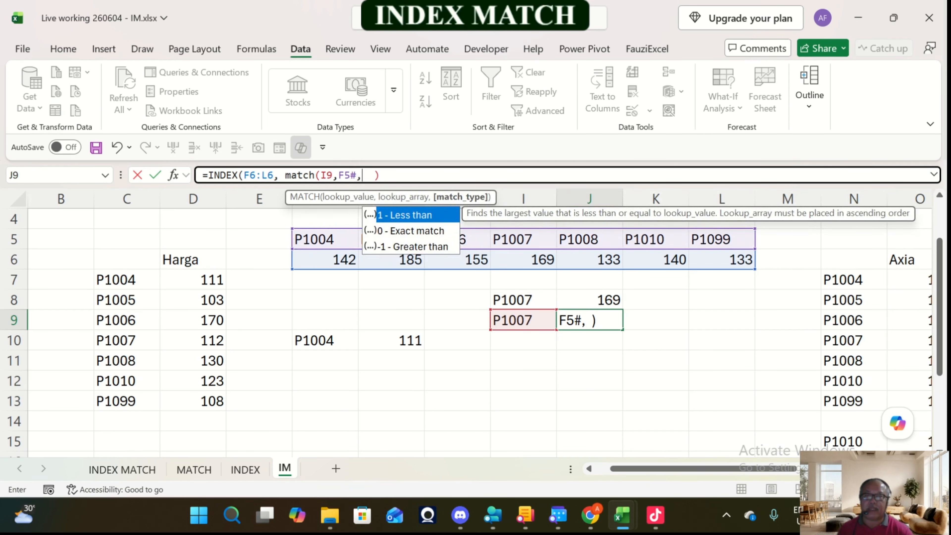
text(0)
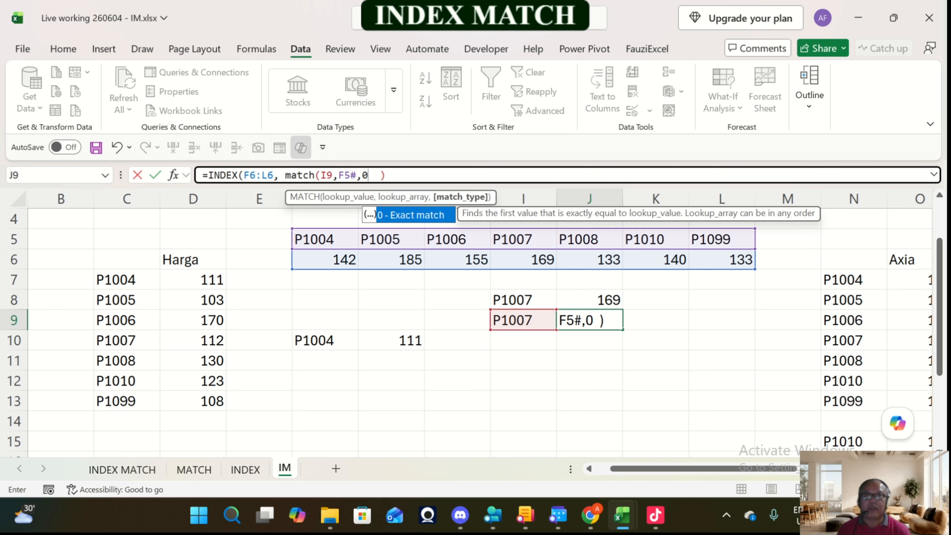
text())
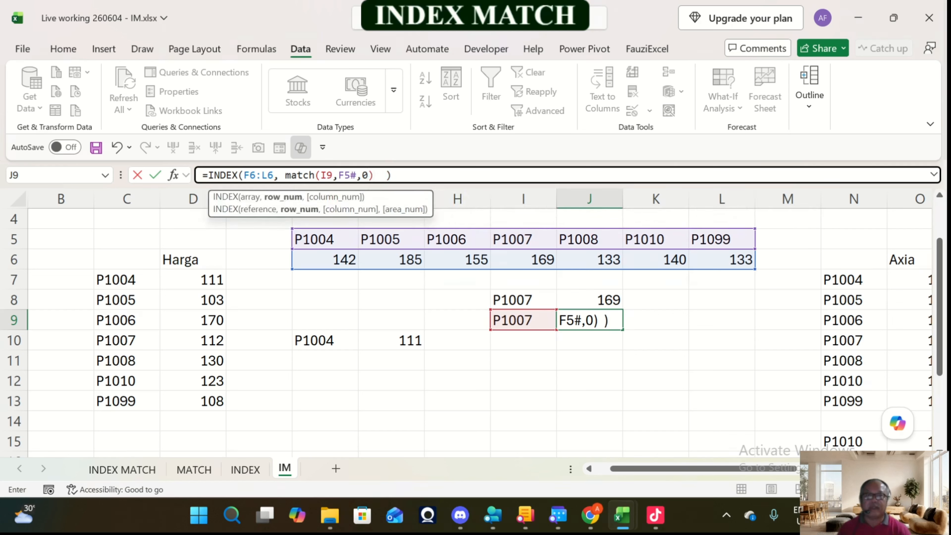
key(Return)
key(Up)
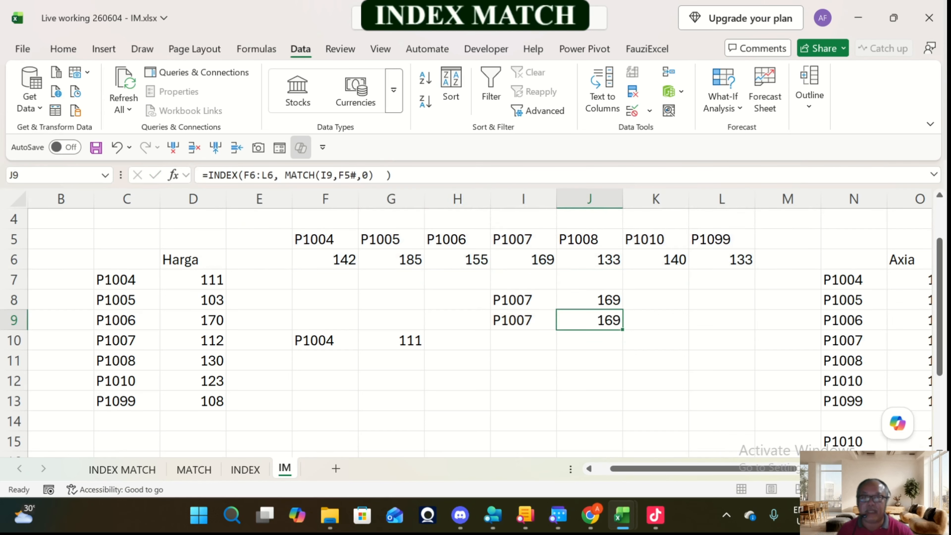
Step: Replace the TRANSPOSE formula in F5:L5 with static values by copying the range and pasting values over it
click(325, 239)
drag(325, 239, 728, 240)
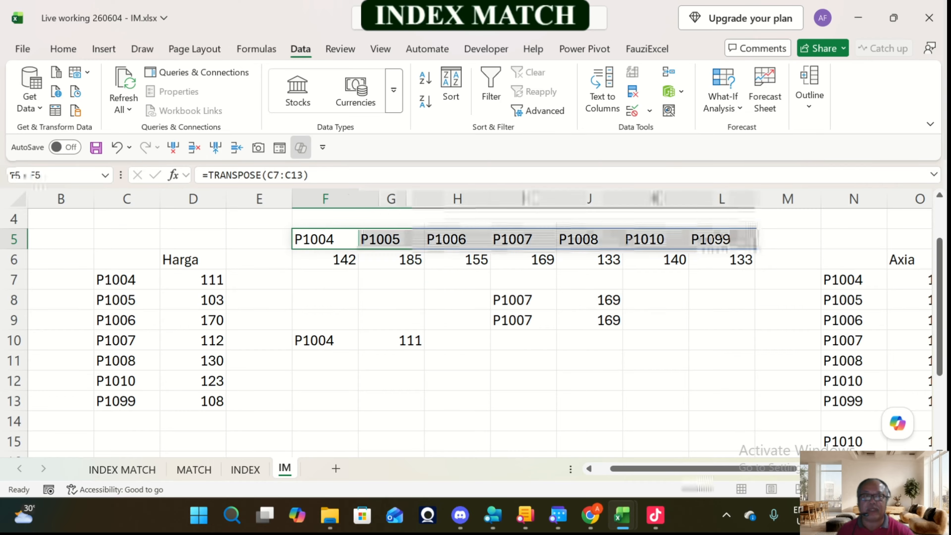
right_click(727, 240)
click(765, 118)
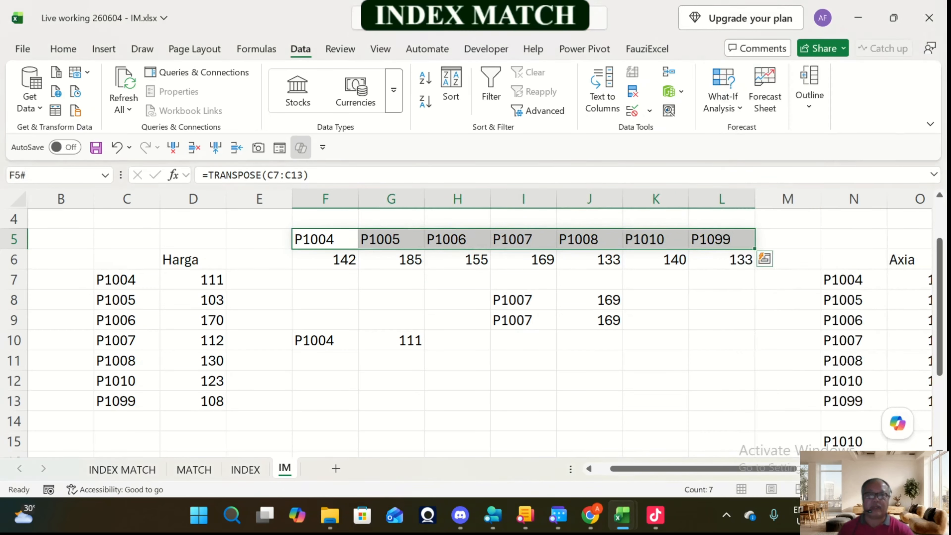
right_click(731, 240)
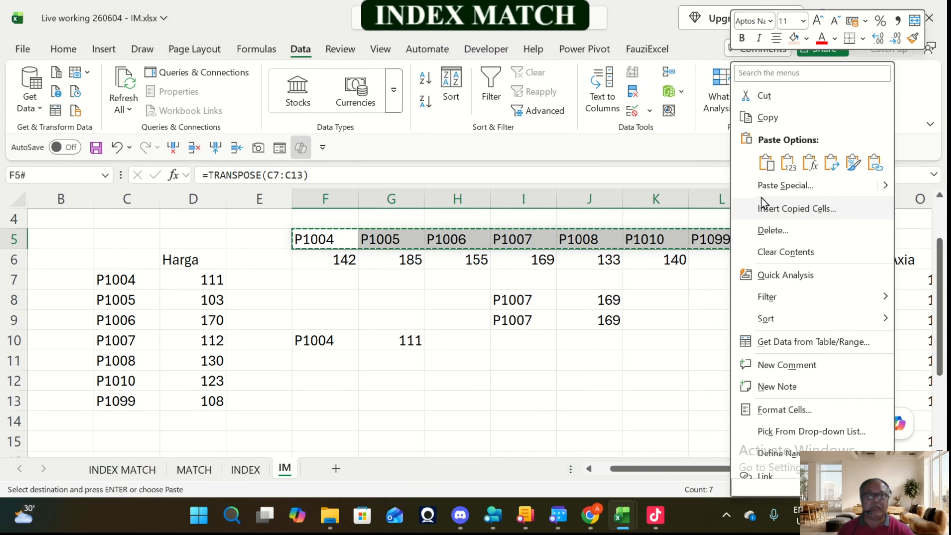
click(785, 167)
key(Escape)
Step: Replace the MATCH lookup array F5# in J9 with F5:L5, then review the formula's references
key(Down)
key(Down)
key(Right)
key(Right)
key(Down)
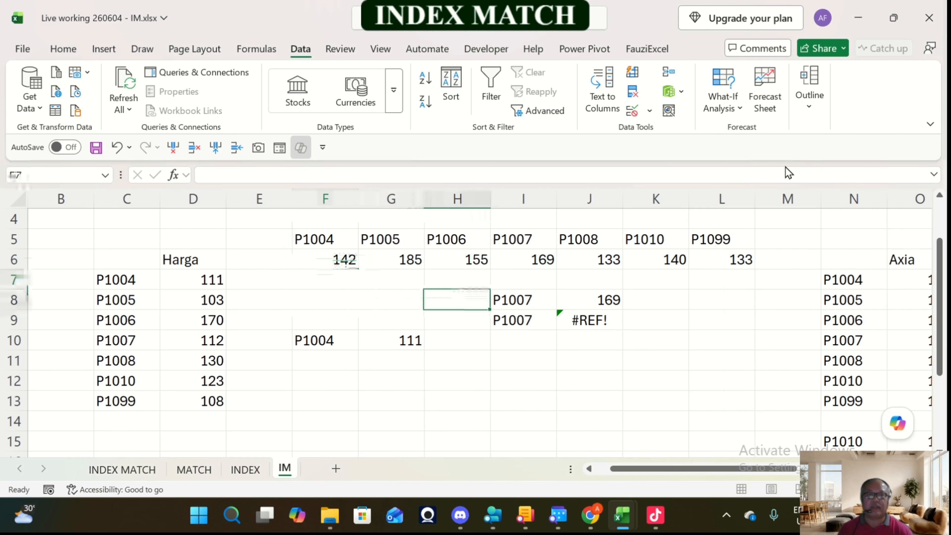
key(Right)
key(Right)
key(Down)
key(F2)
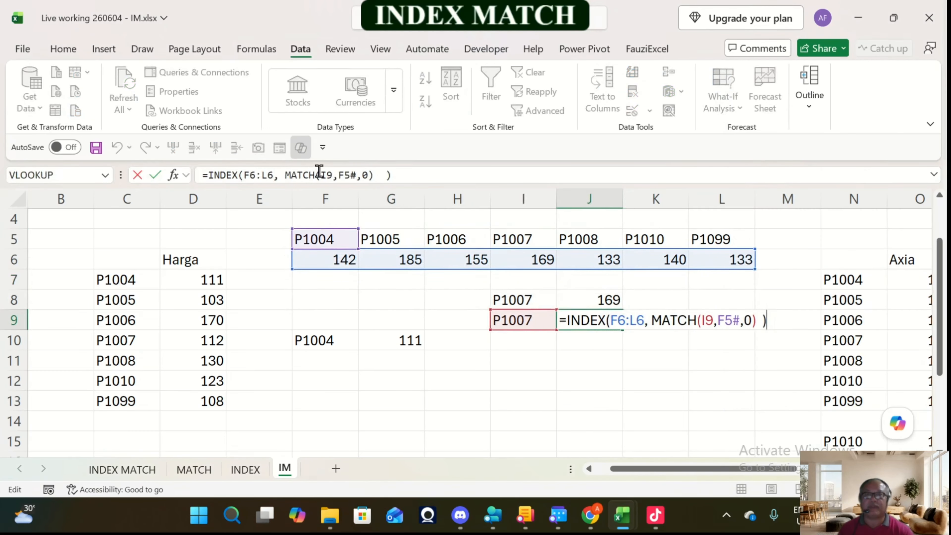
click(339, 175)
key(shift+Right)
key(shift+Right)
key(shift+Right)
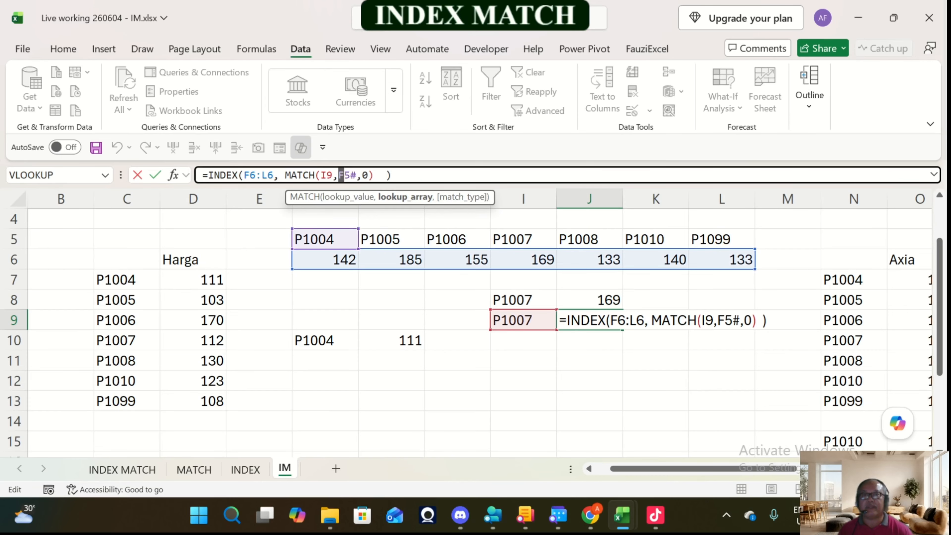
key(Delete)
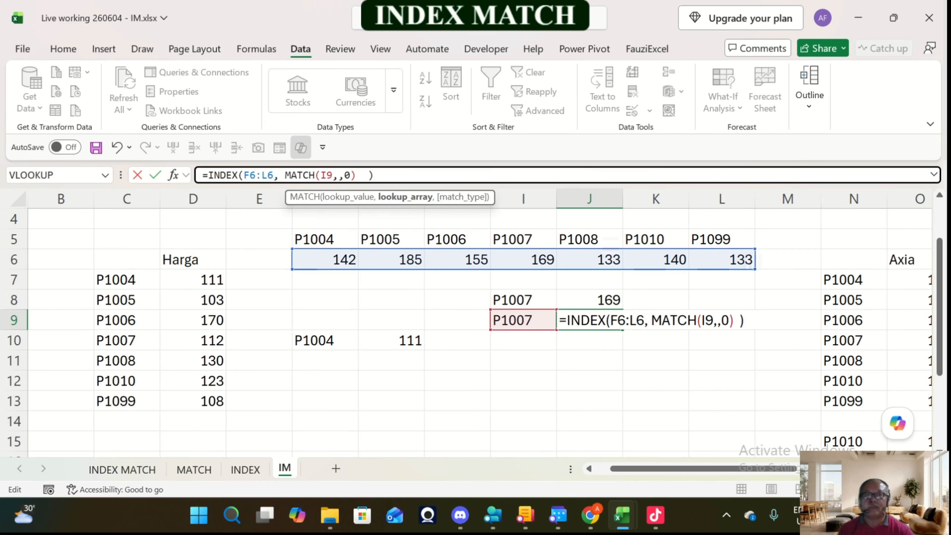
drag(325, 238, 723, 240)
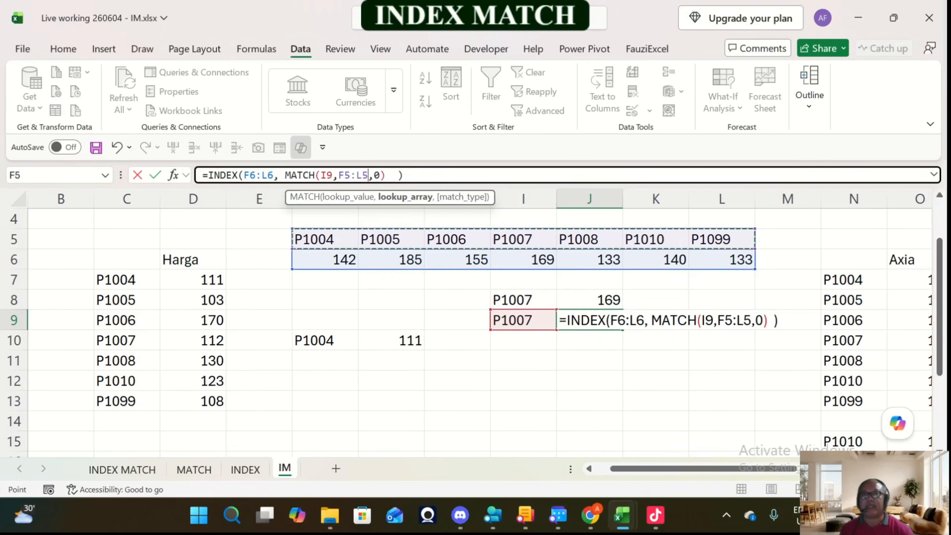
key(Return)
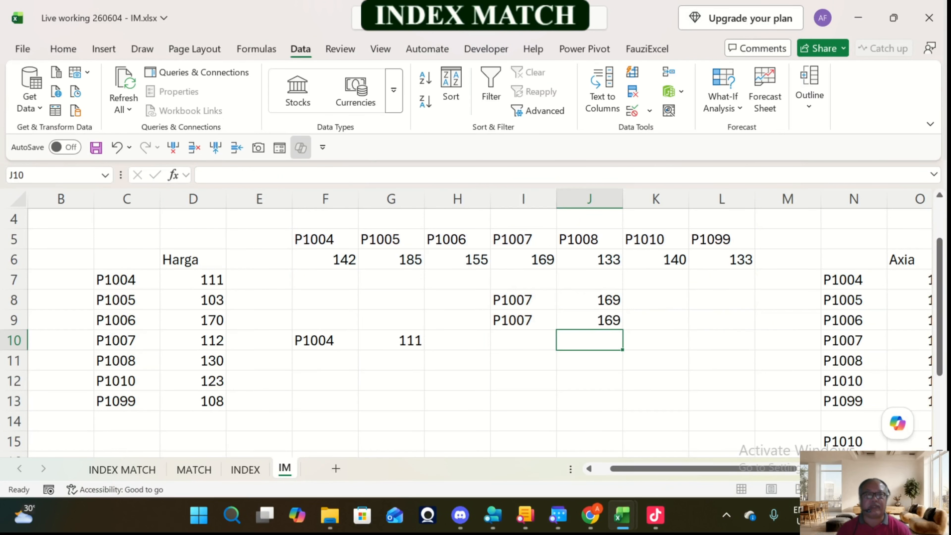
key(Up)
key(F2)
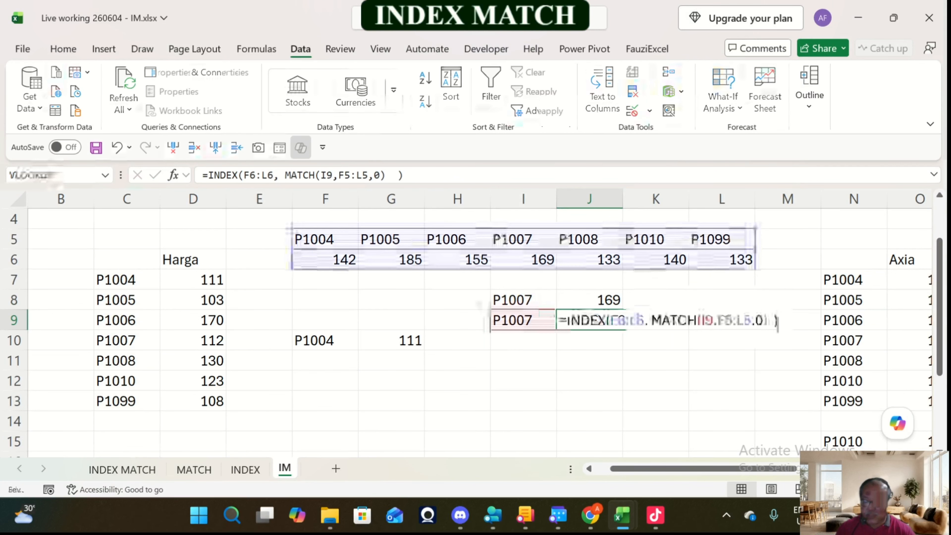
key(Escape)
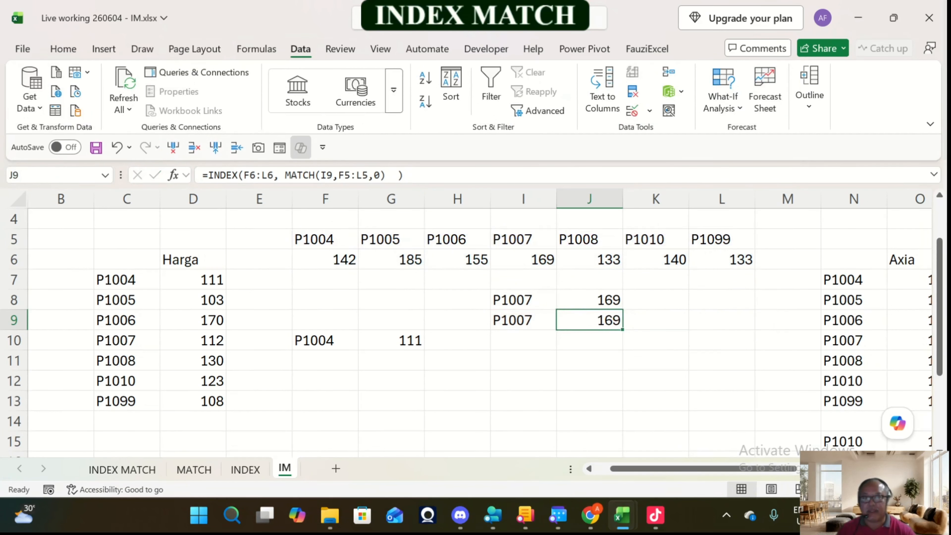
Step: Add a list data validation to I9 with the product codes =$F$5:$L$5 as its source
key(Left)
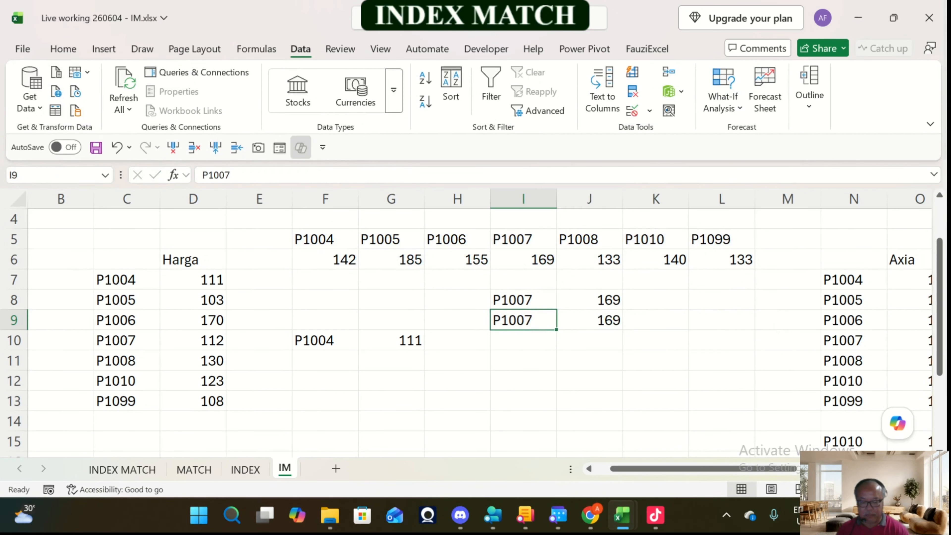
text(P)
key(ctrl+Return)
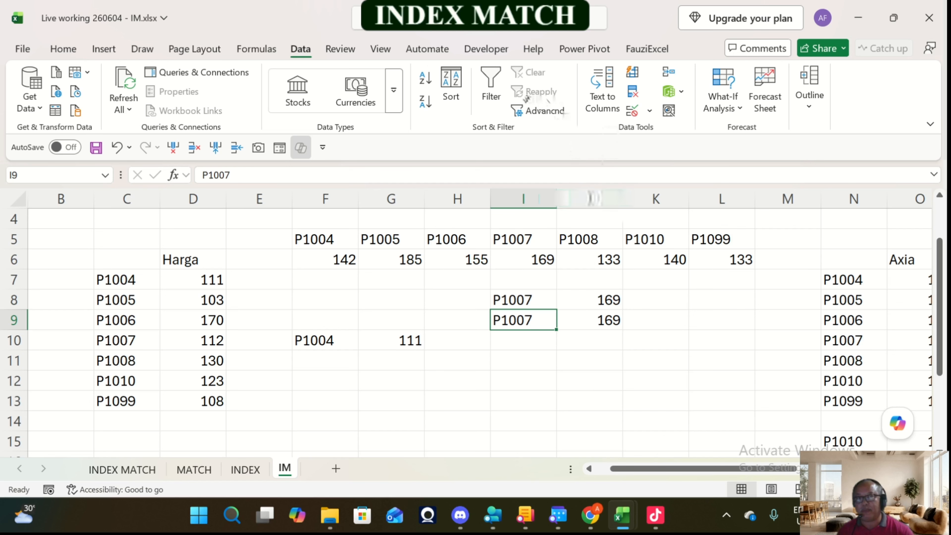
click(649, 112)
click(656, 133)
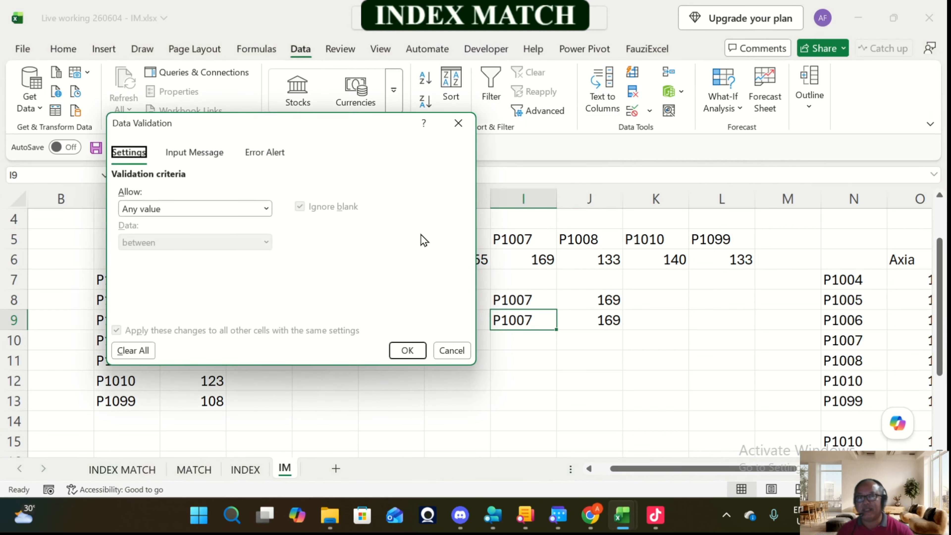
click(252, 213)
click(144, 279)
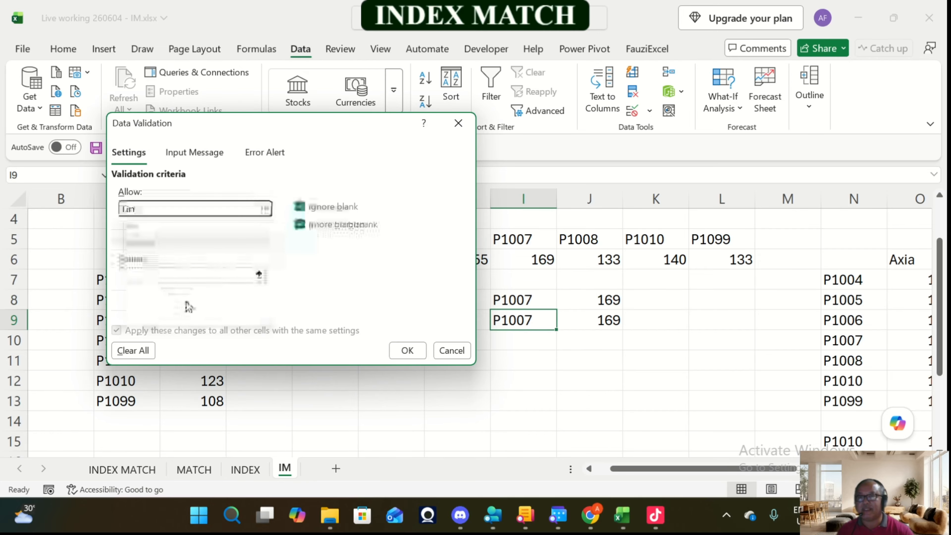
drag(329, 132, 322, 368)
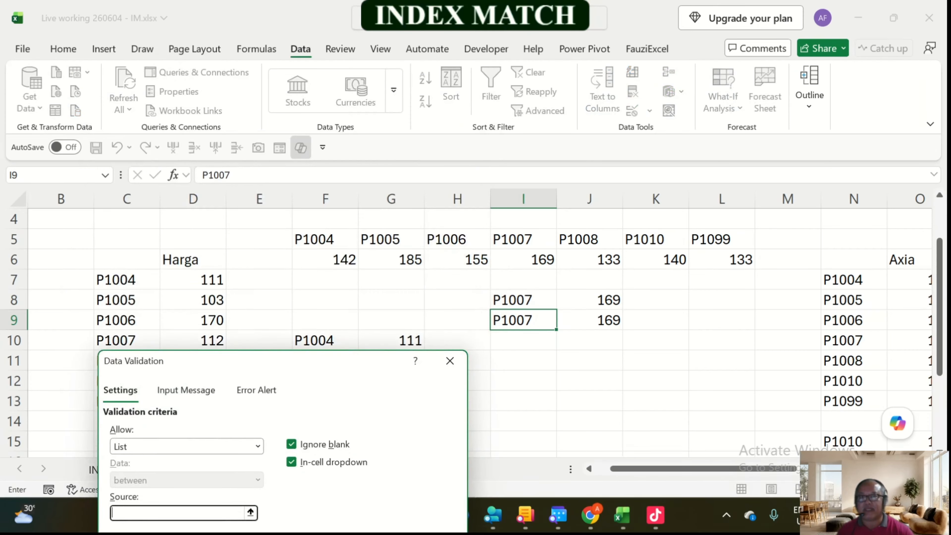
drag(311, 240, 742, 239)
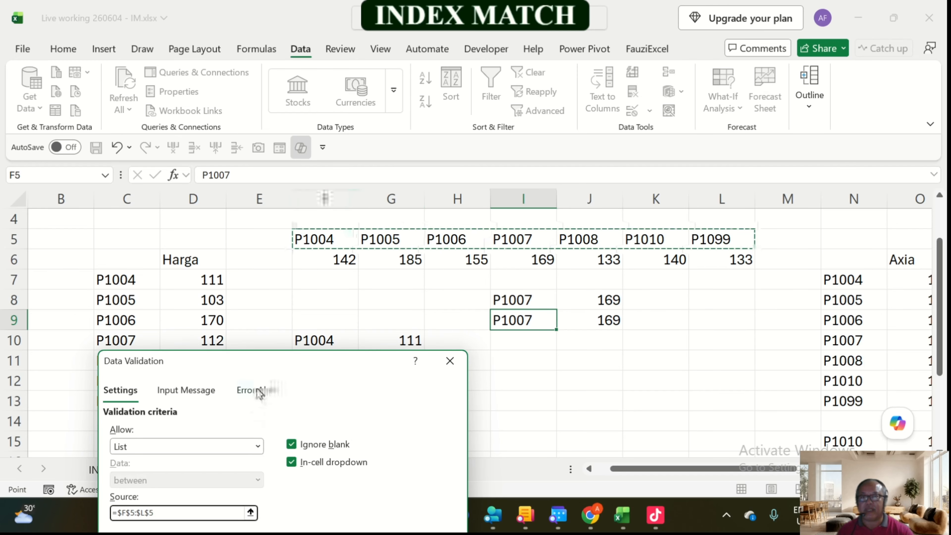
drag(258, 356, 297, 192)
click(435, 429)
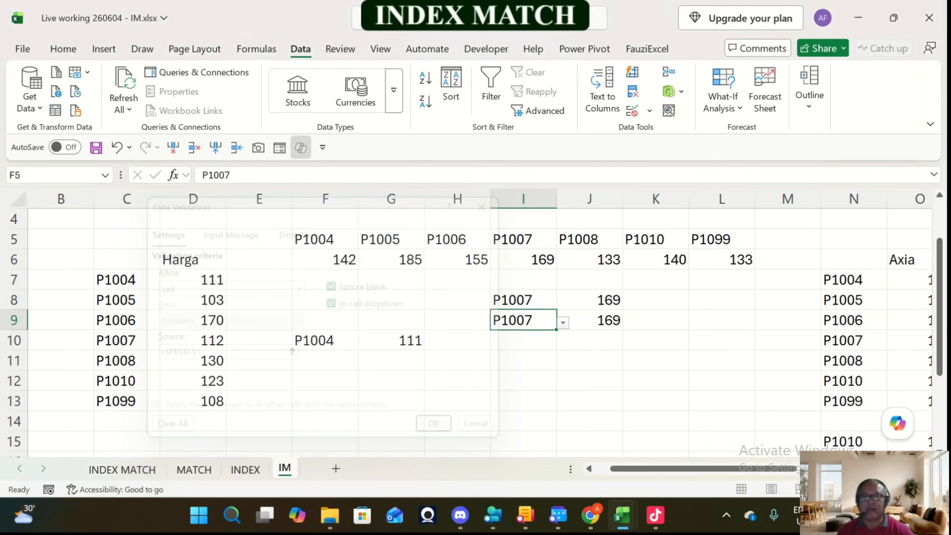
Step: Test the I9 dropdown by choosing P1005 and P1007, comparing the price in J9 with row 6
click(562, 322)
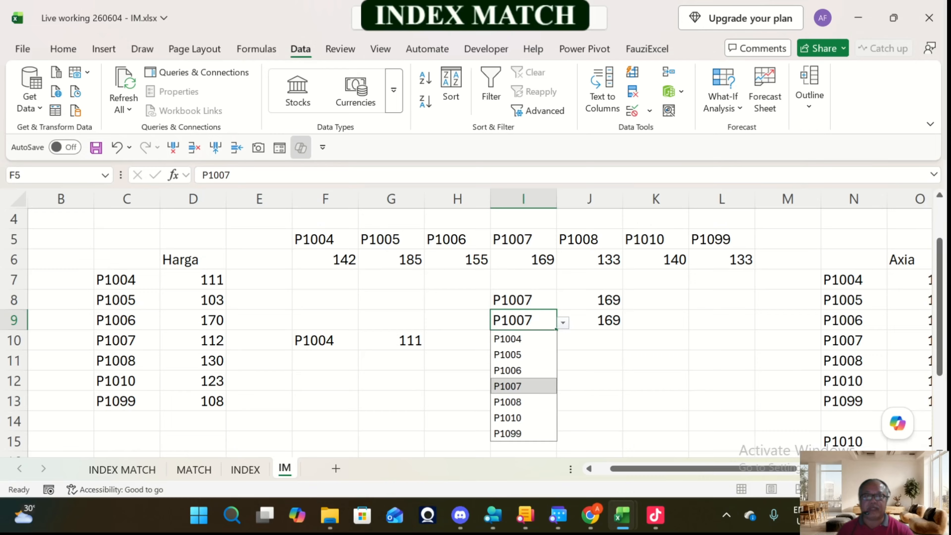
click(524, 354)
click(391, 259)
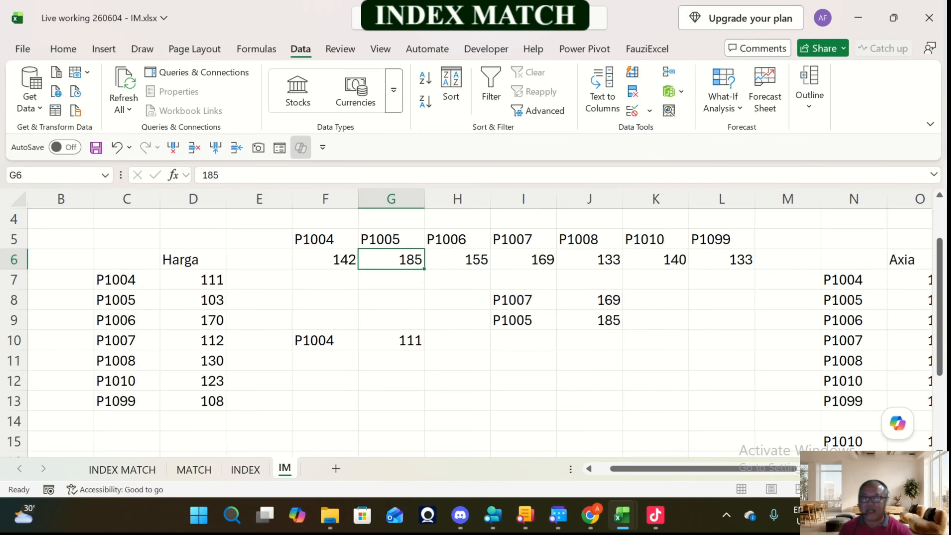
click(590, 320)
click(524, 320)
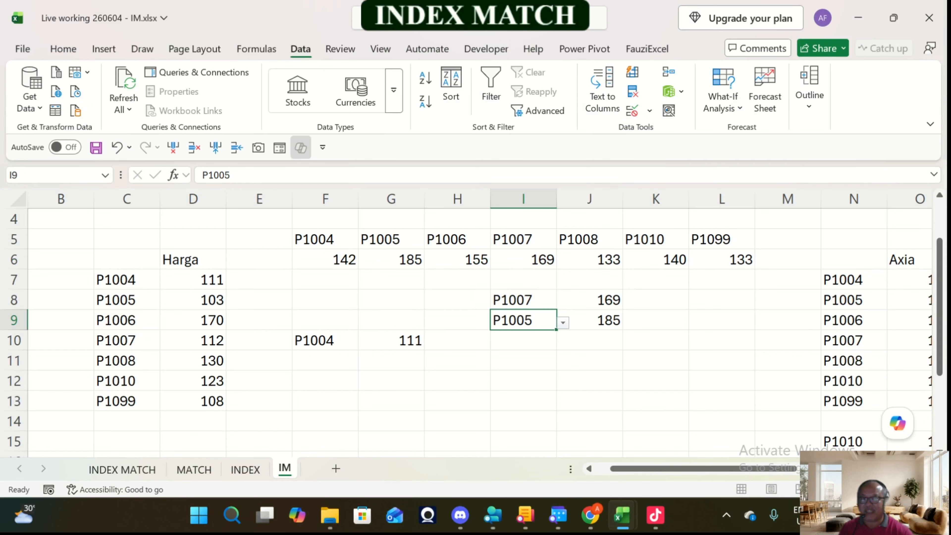
click(564, 325)
click(528, 385)
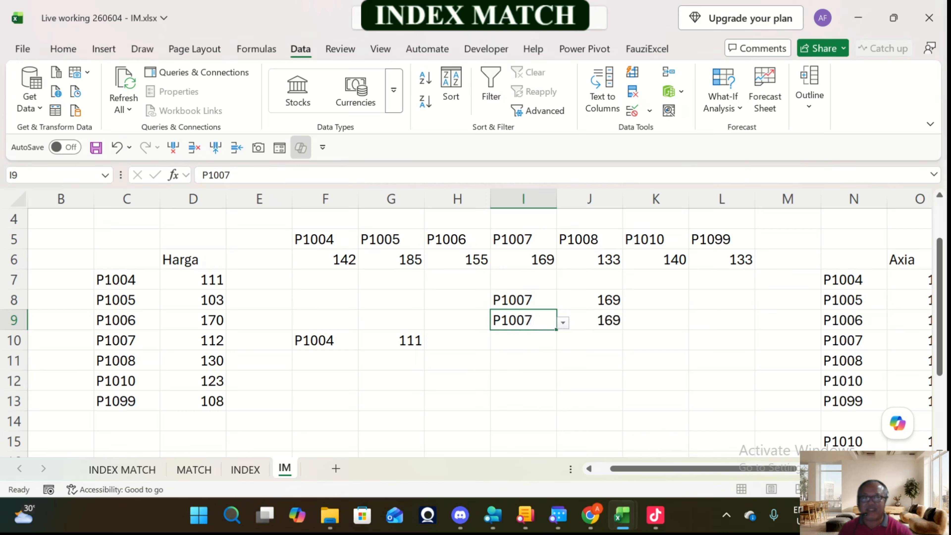
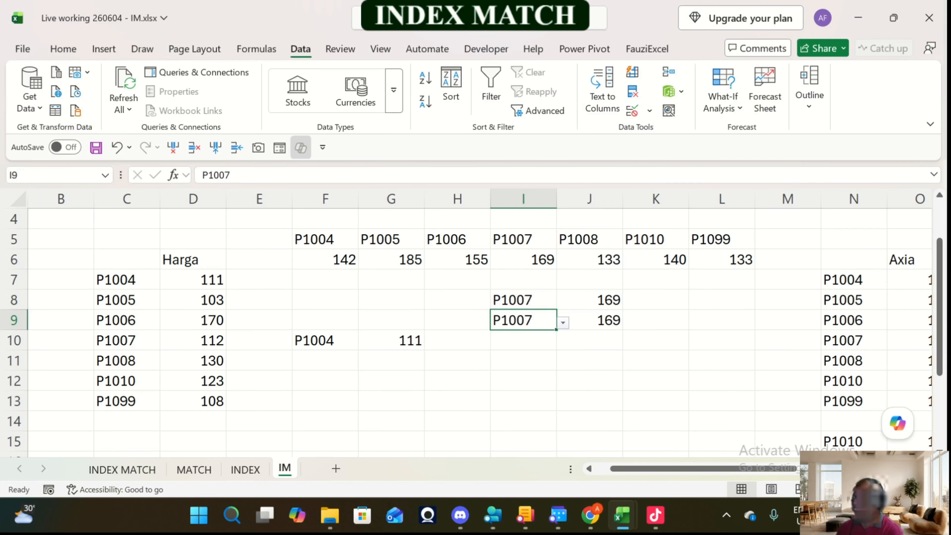
Step: Review the horizontal lookup in I9:J9, the two-way price table in N6:Q13, and the INDEX formula in T7 with its product code in S7
key(Right)
key(Right)
key(Left)
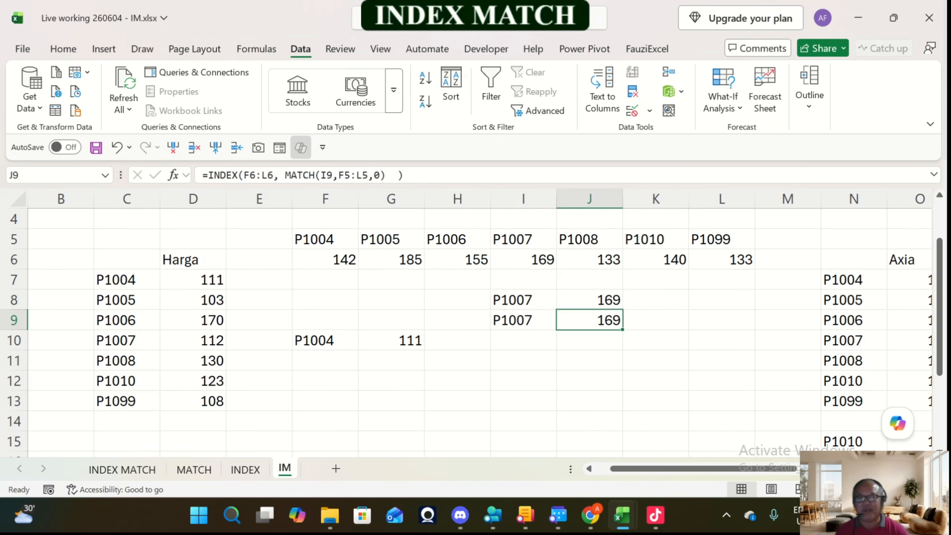
key(Left)
key(Left)
key(Right)
key(Right)
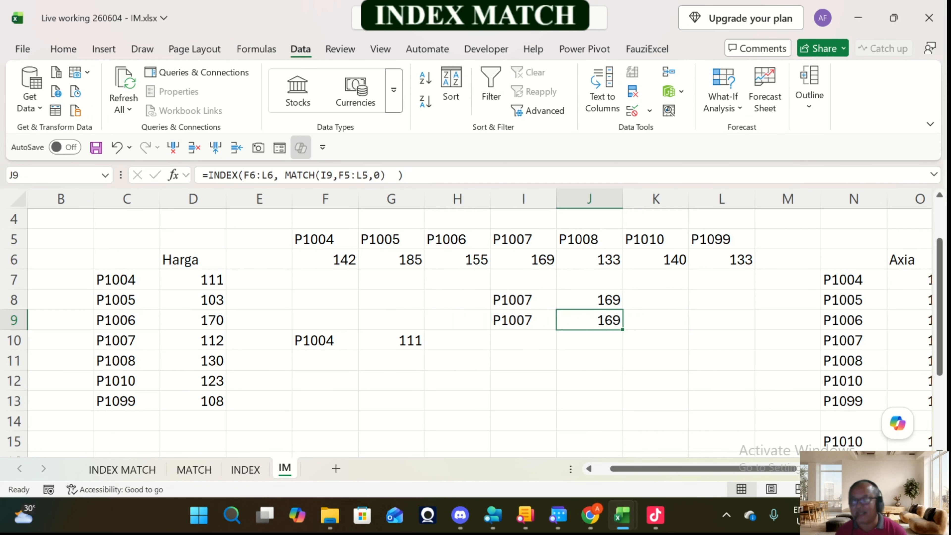
key(Right)
key(Right)
key(Right)
key(Right)
key(Right)
key(Right)
key(Right)
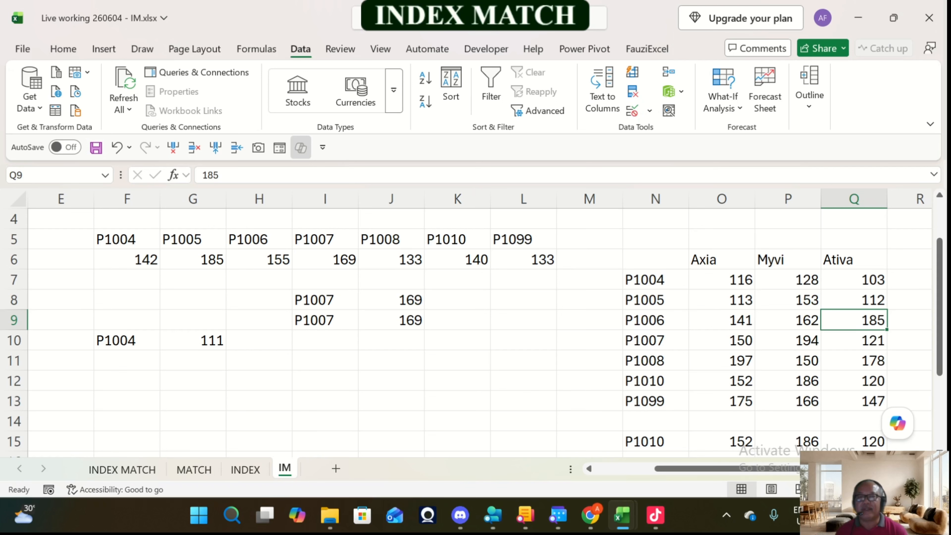
key(Left)
key(Left)
key(Left)
key(Left)
key(Left)
key(Left)
key(Left)
key(Left)
key(Right)
key(Right)
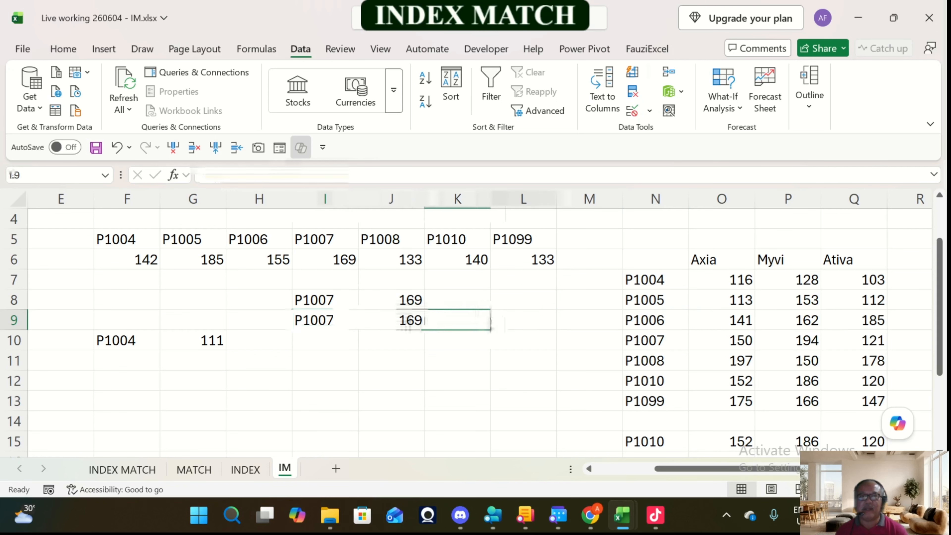
key(Right)
key(Right)
key(Right)
key(Right)
key(Right)
key(Right)
key(Right)
key(Right)
key(Right)
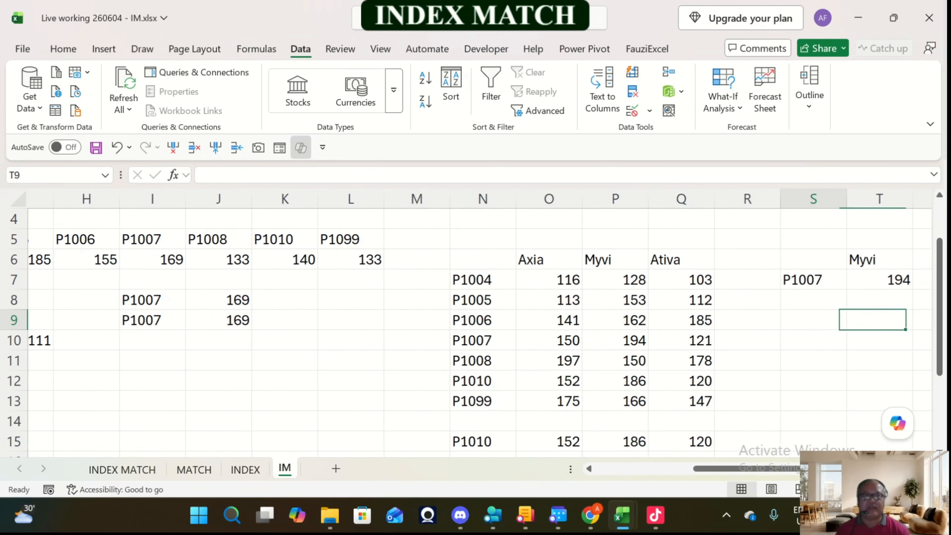
key(Right)
key(Right)
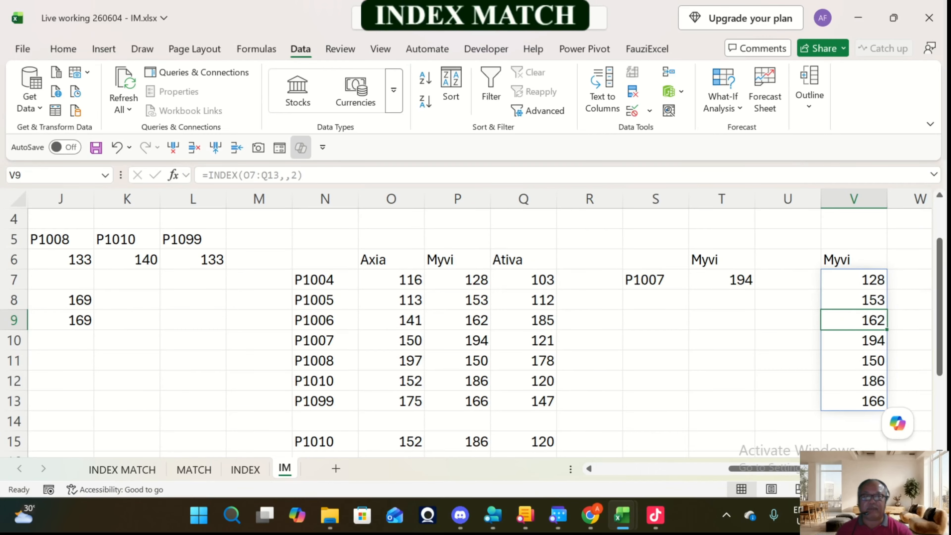
click(722, 280)
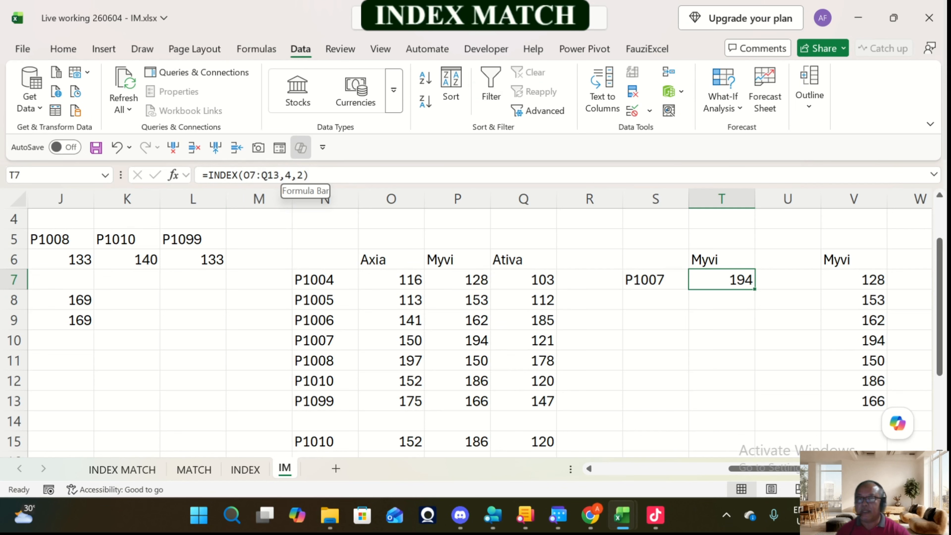
key(Left)
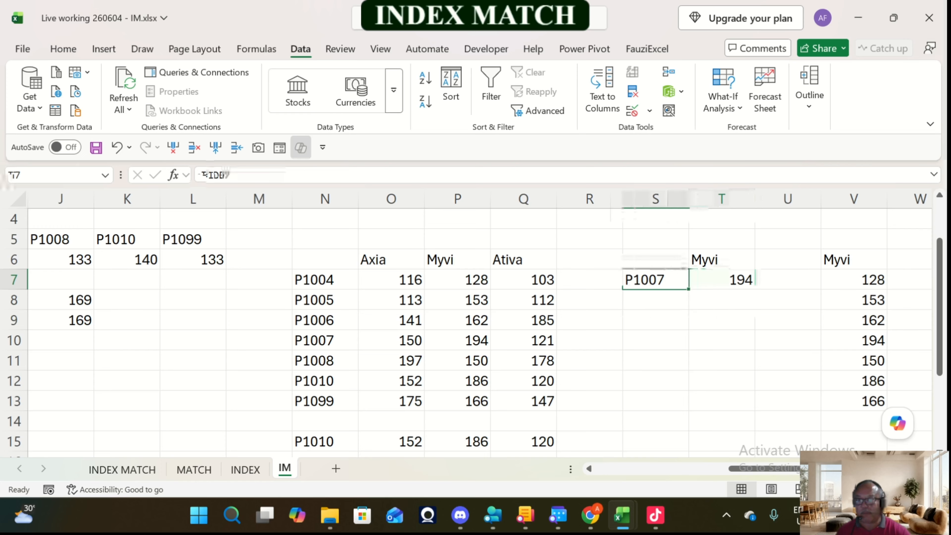
key(Right)
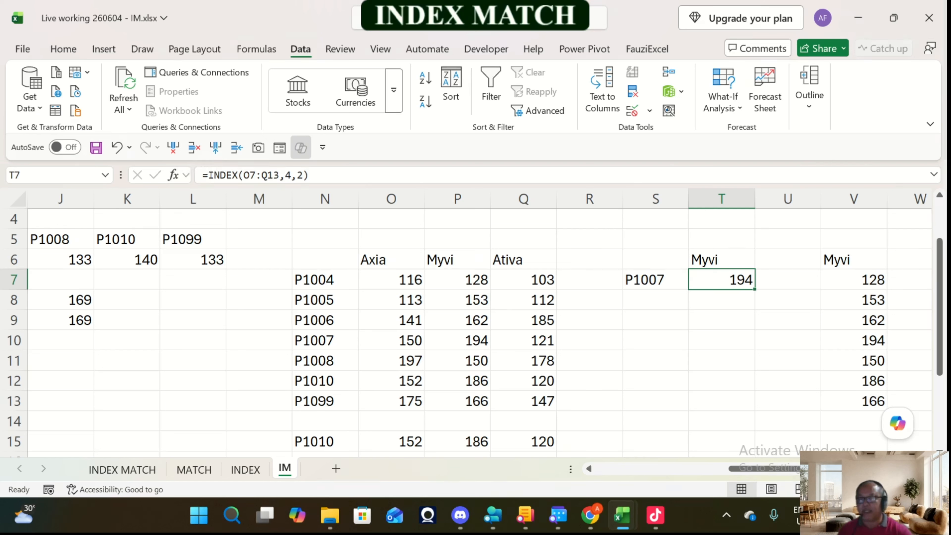
Step: Replace the fixed row number in T7's INDEX formula with MATCH(S7,N7:N13,0) to look up the product code
click(283, 174)
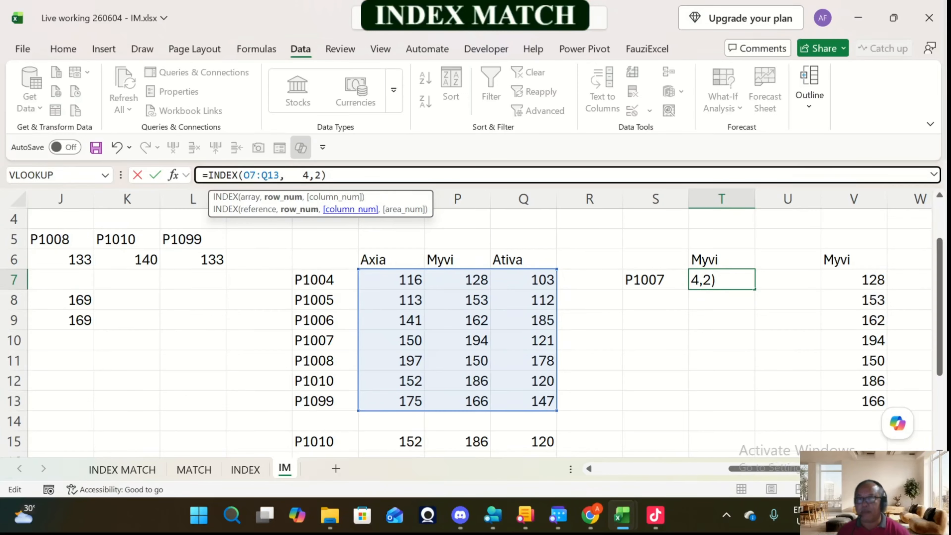
key(Delete)
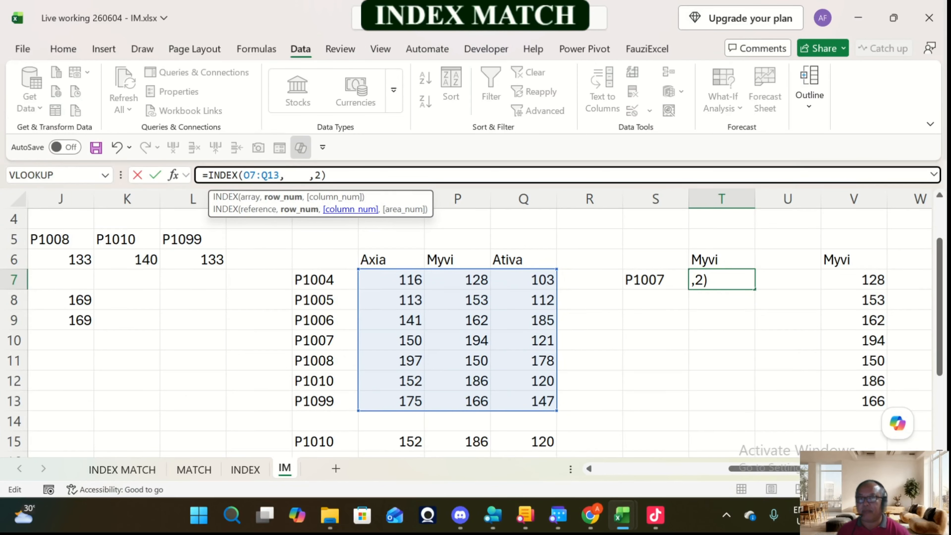
key(Left)
key(Left)
key(Left)
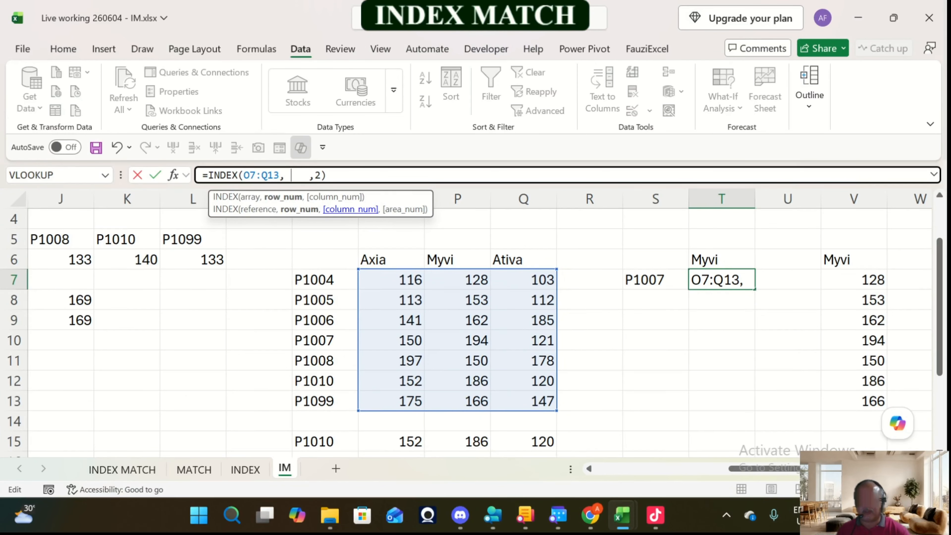
text(match)
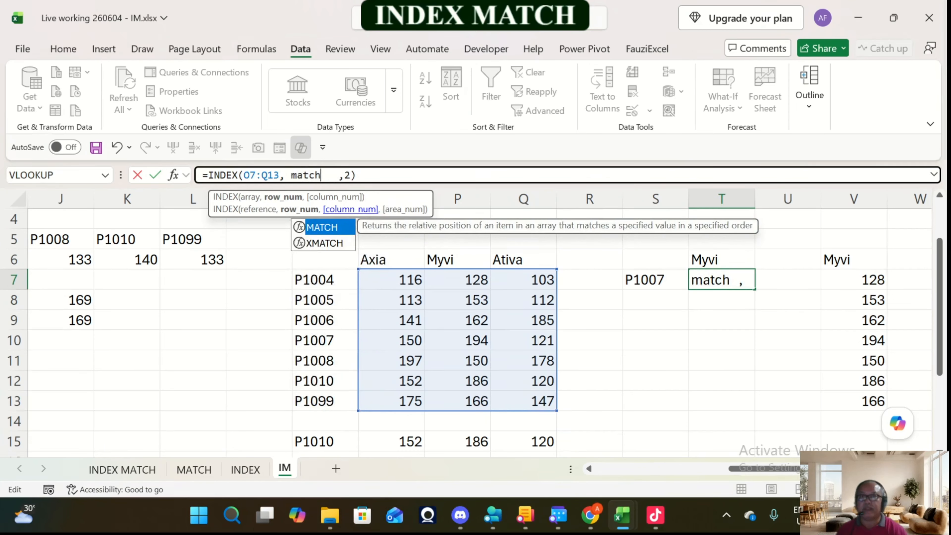
text(()
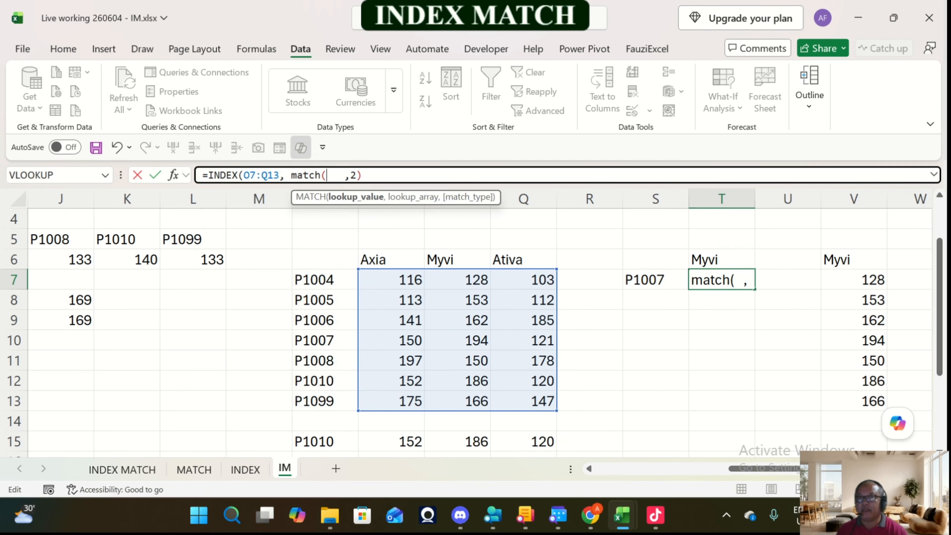
key(F2)
key(Left)
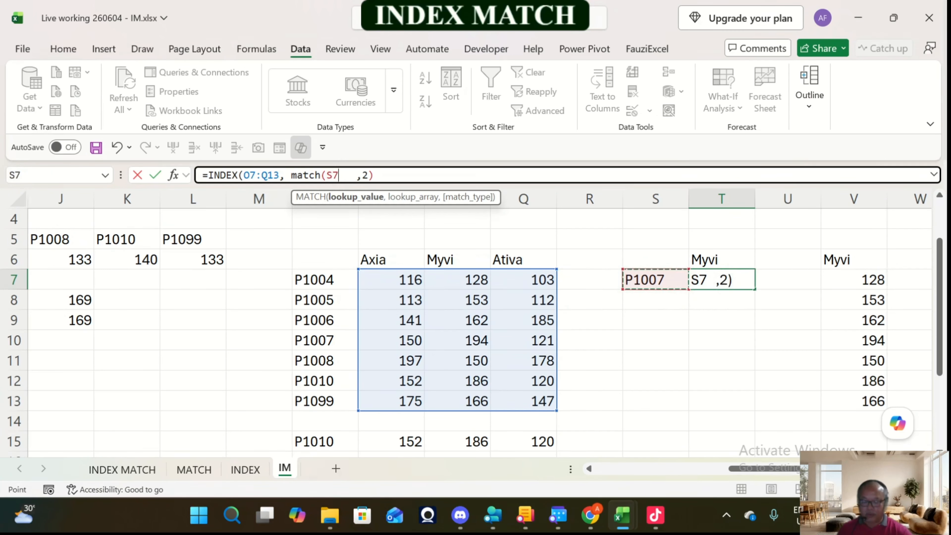
text(,)
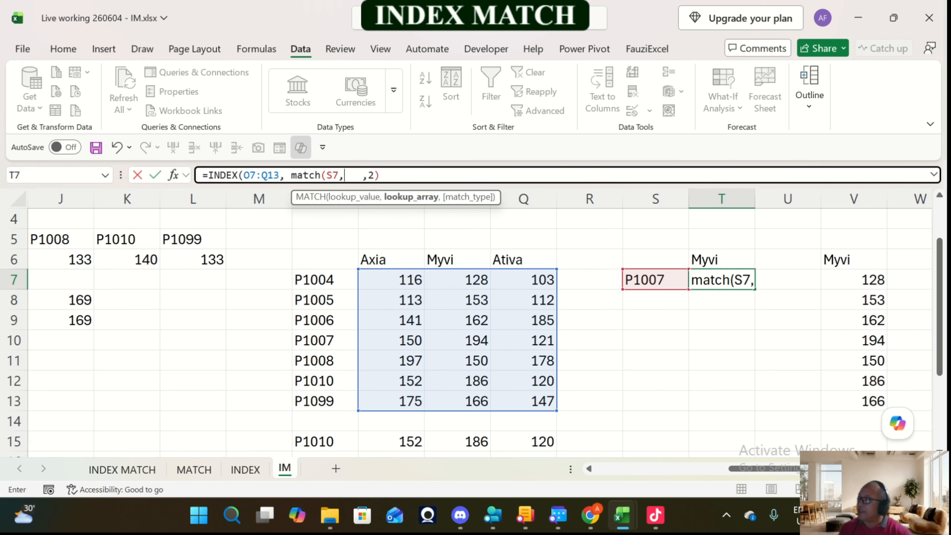
drag(324, 280, 326, 401)
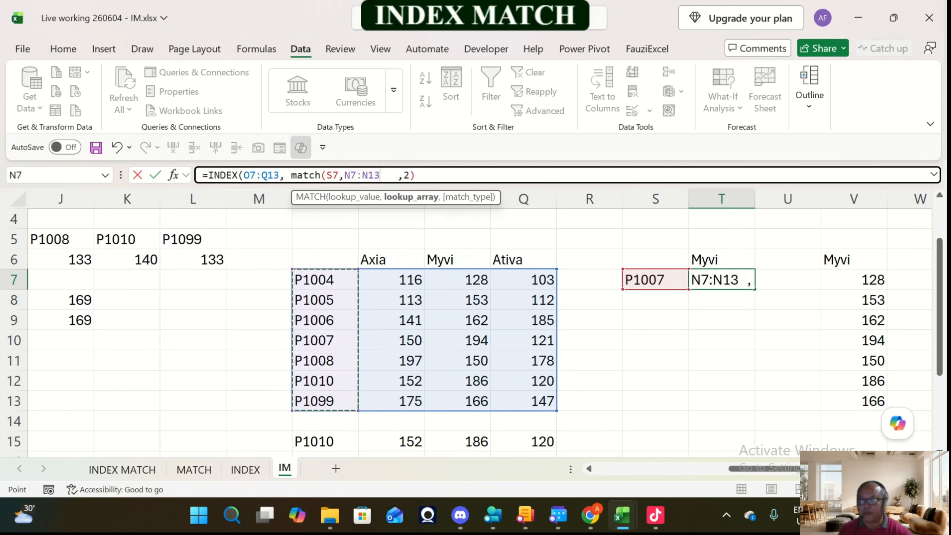
text(,)
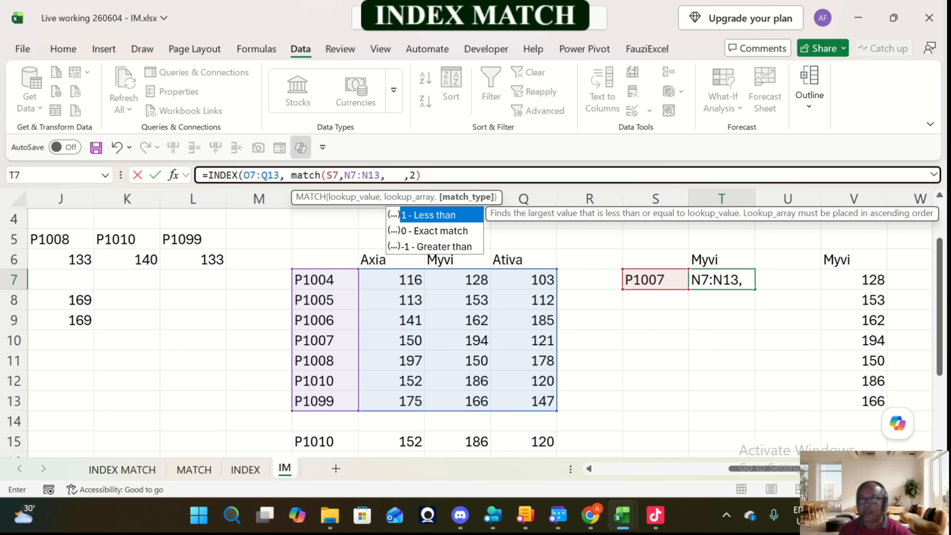
key(Down)
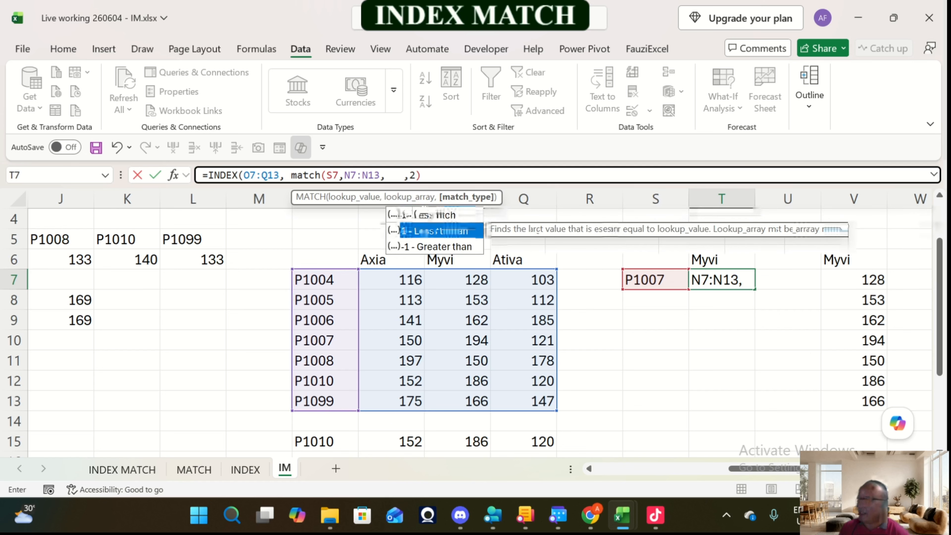
key(Tab)
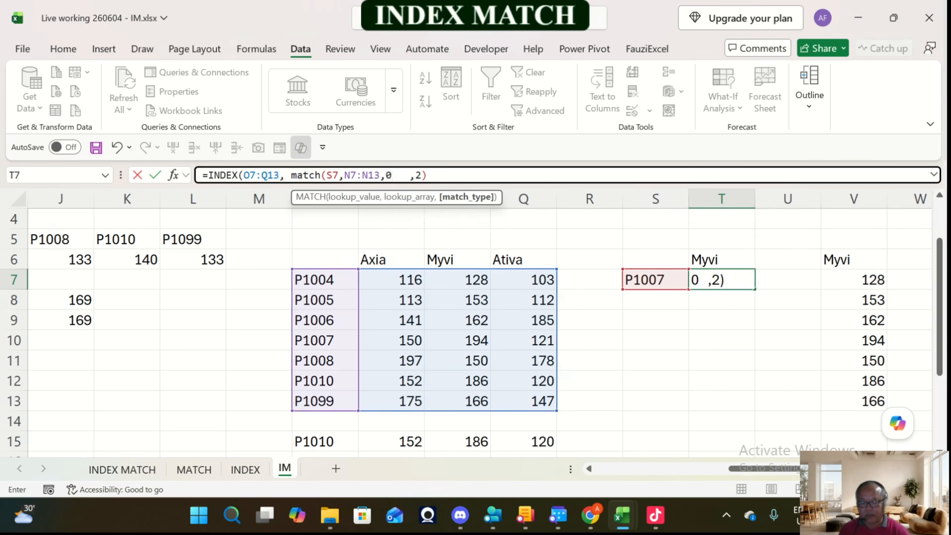
text())
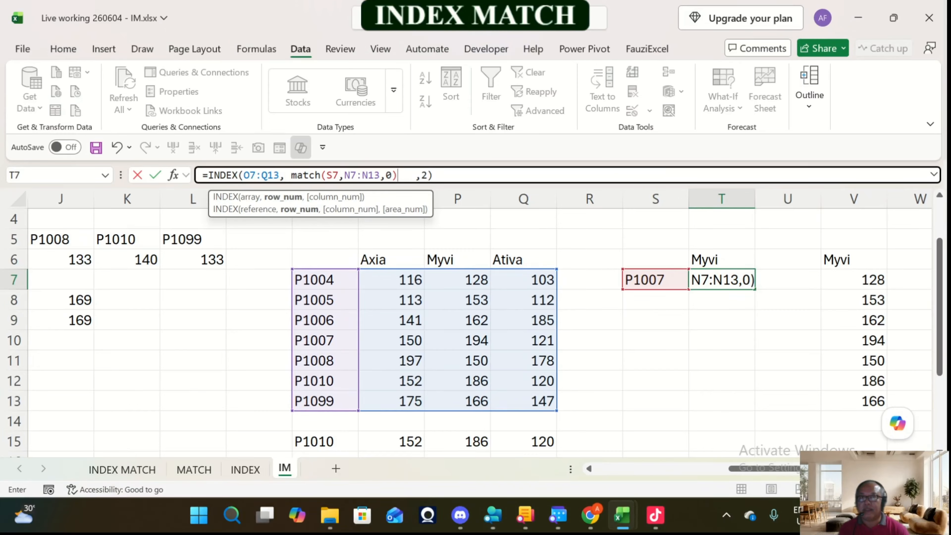
Step: Replace the fixed column number in T7's INDEX formula with MATCH(T6,O6:Q6,0) and commit the formula
click(422, 175)
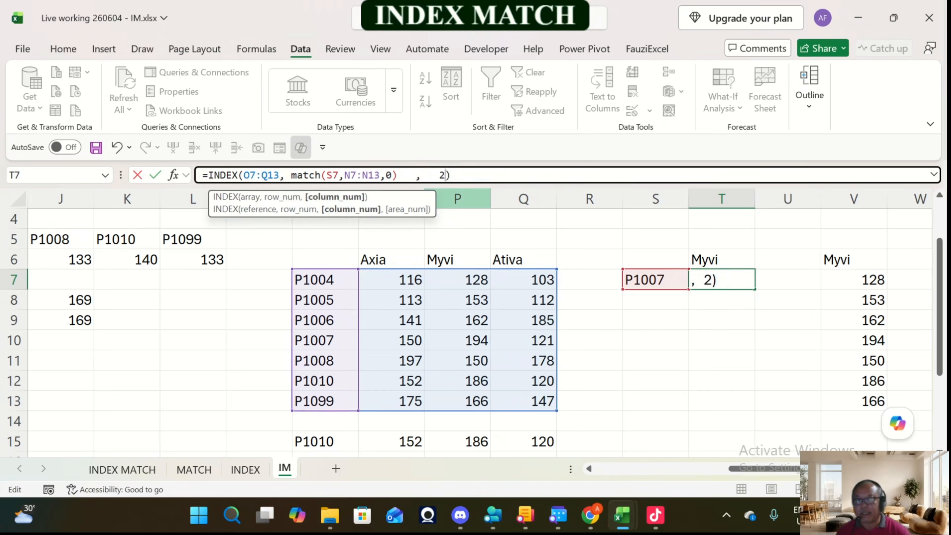
key(BackSpace)
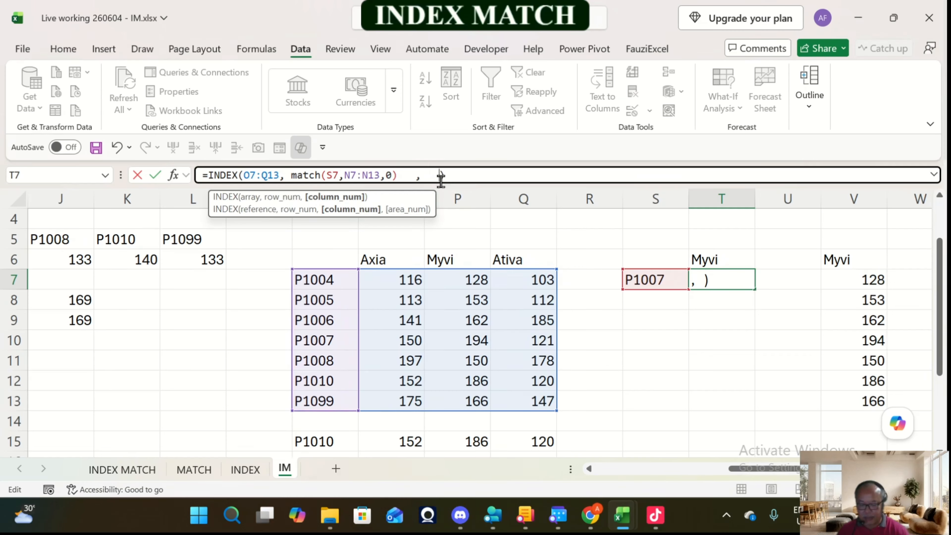
text(match)
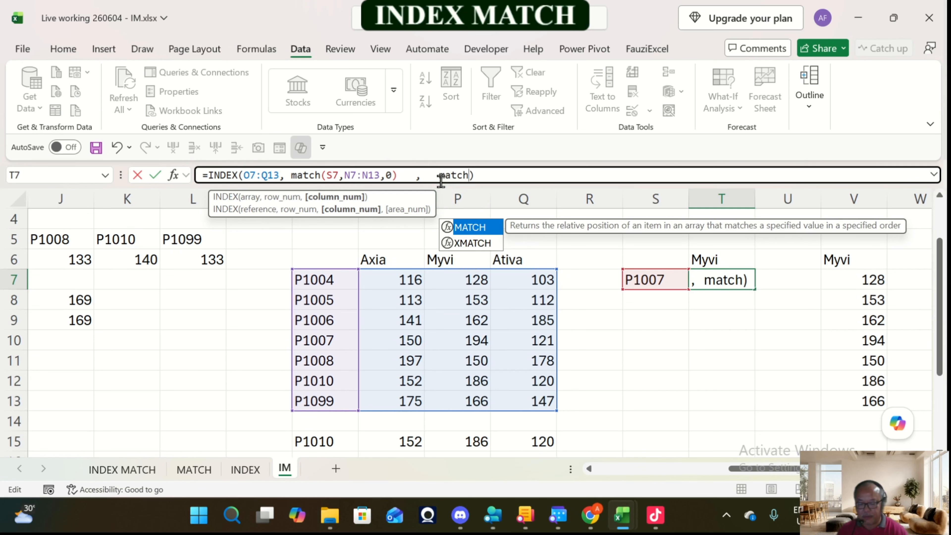
text(()
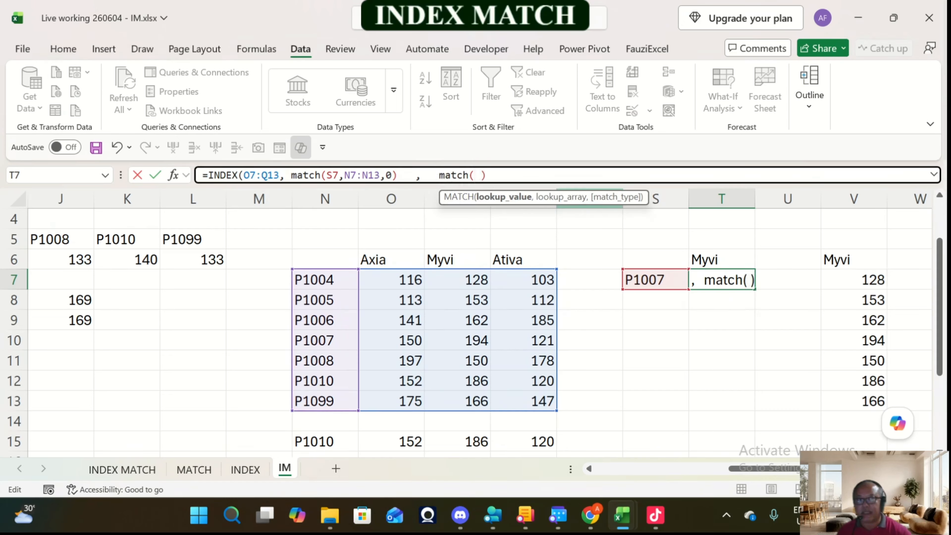
click(721, 259)
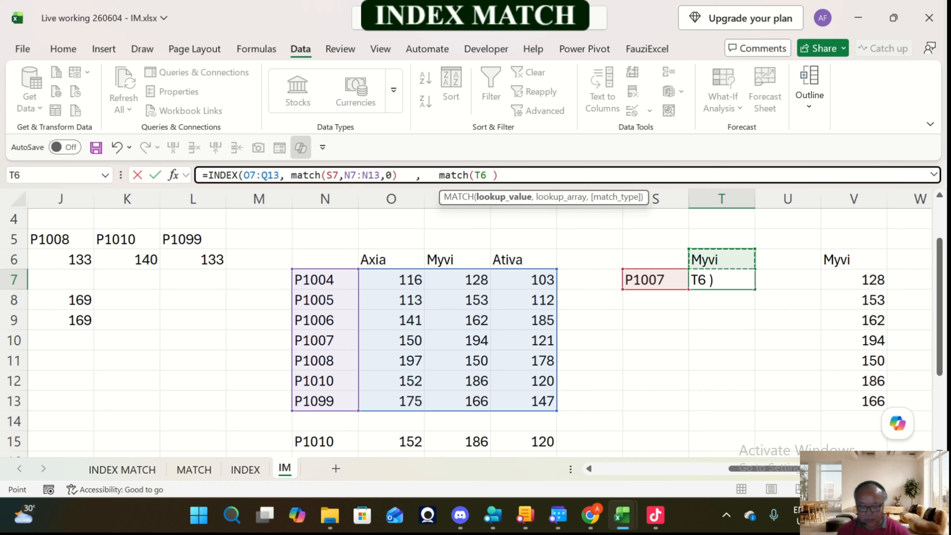
text(,)
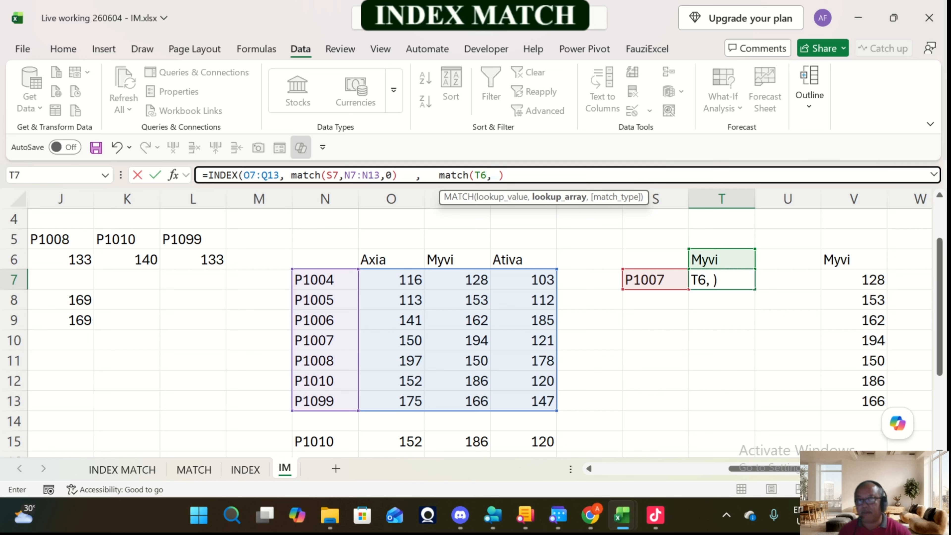
drag(374, 259, 536, 263)
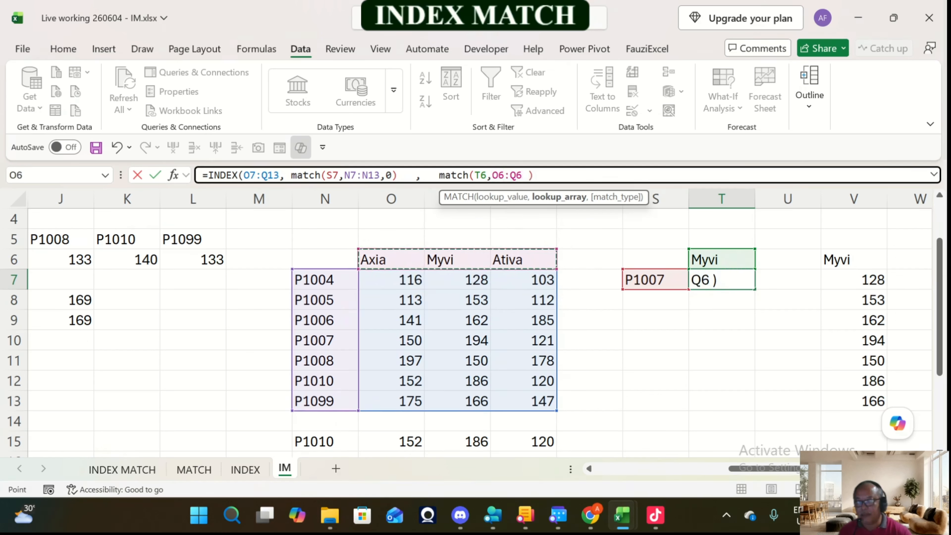
text(,)
key(Down)
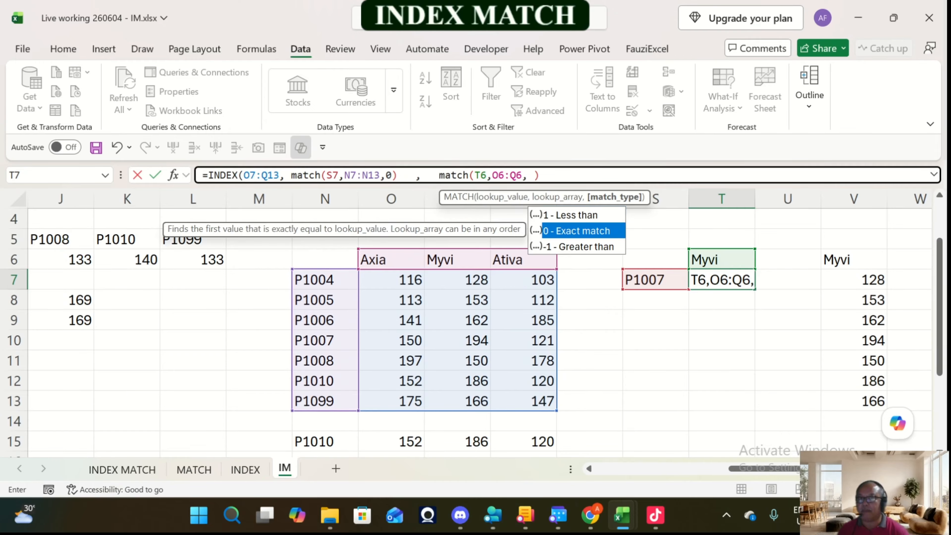
key(Tab)
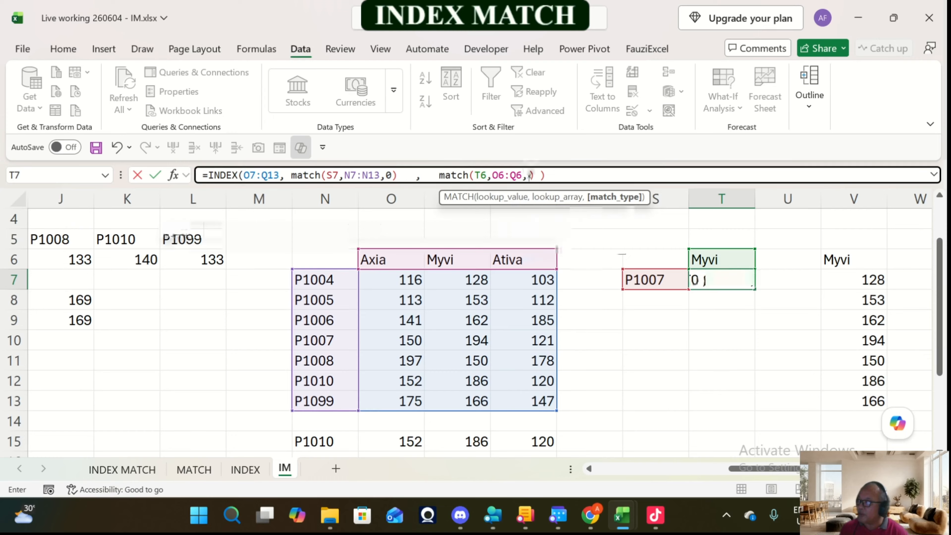
text())
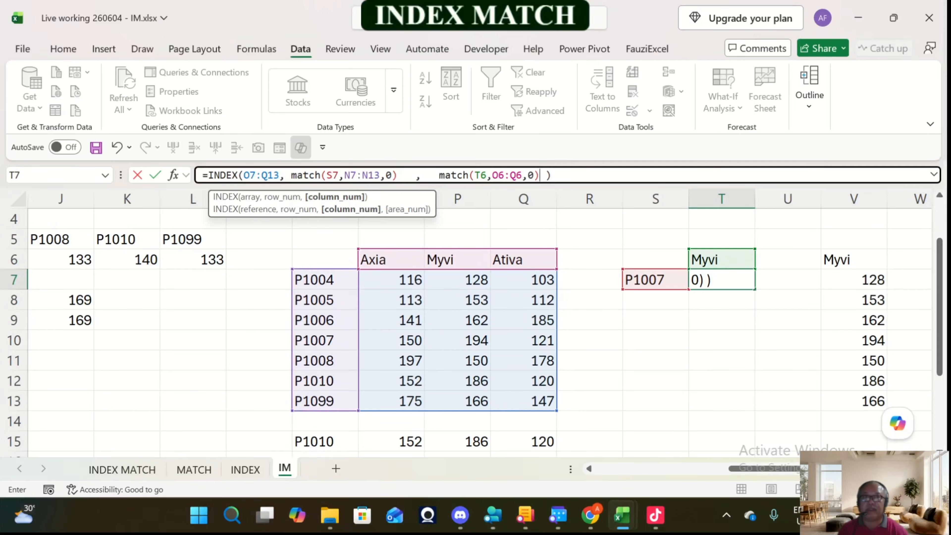
key(Return)
key(Up)
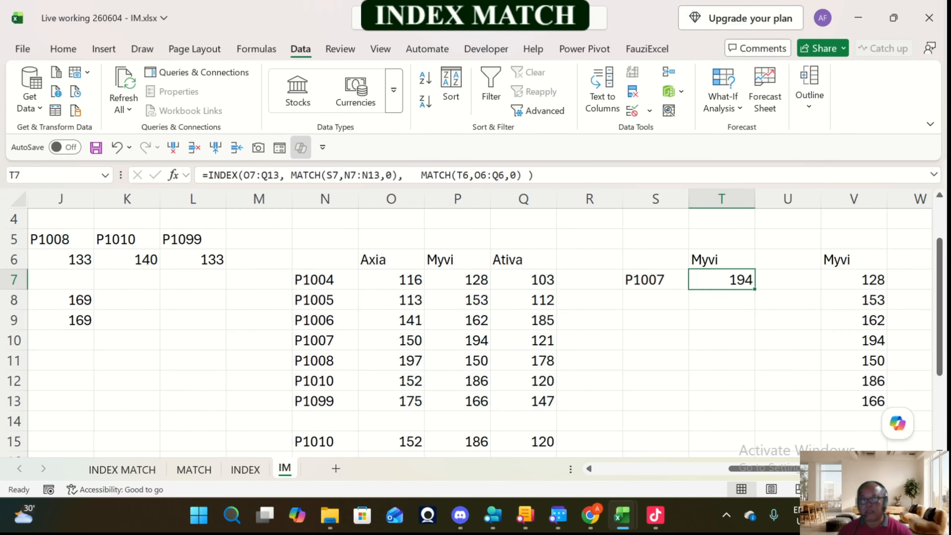
Step: Add a list validation dropdown to S7 with the product codes in =$N$7:$N$13 as its source
key(Left)
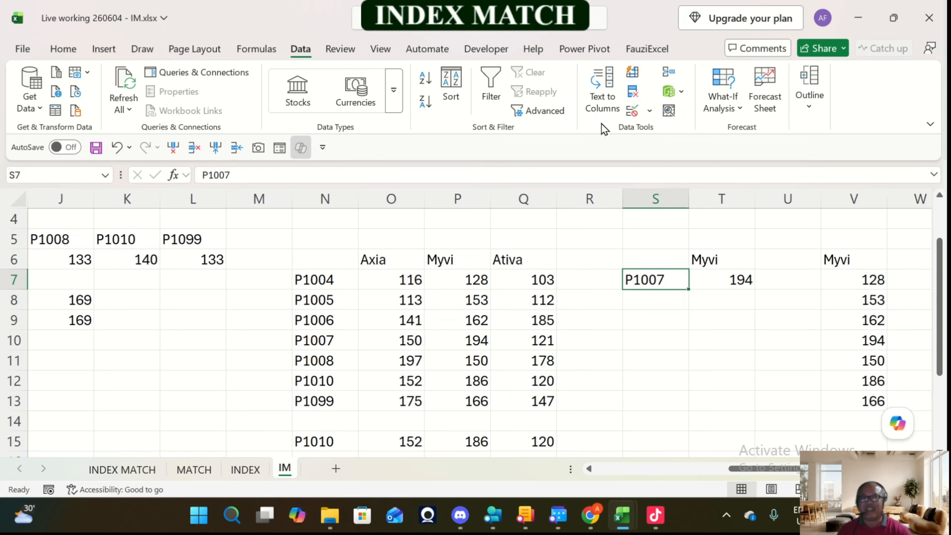
click(650, 112)
click(659, 135)
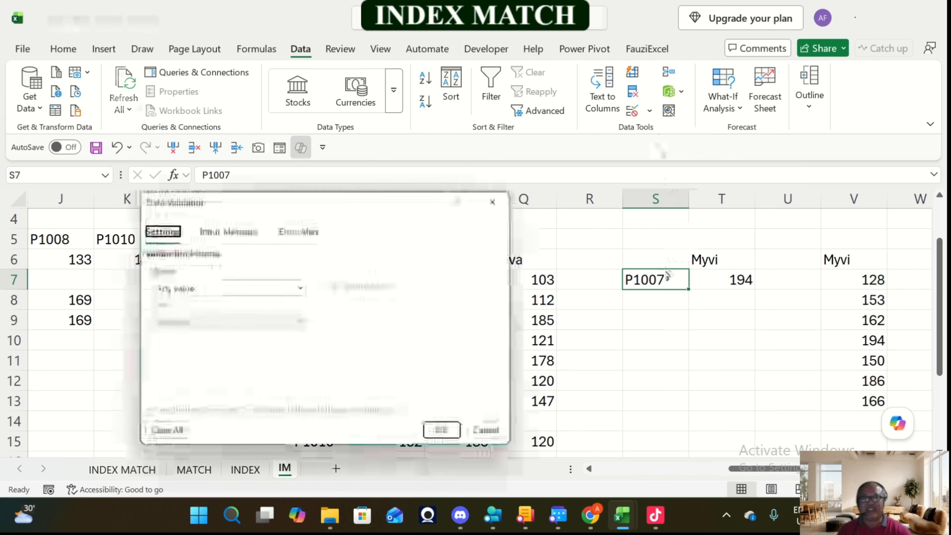
click(264, 288)
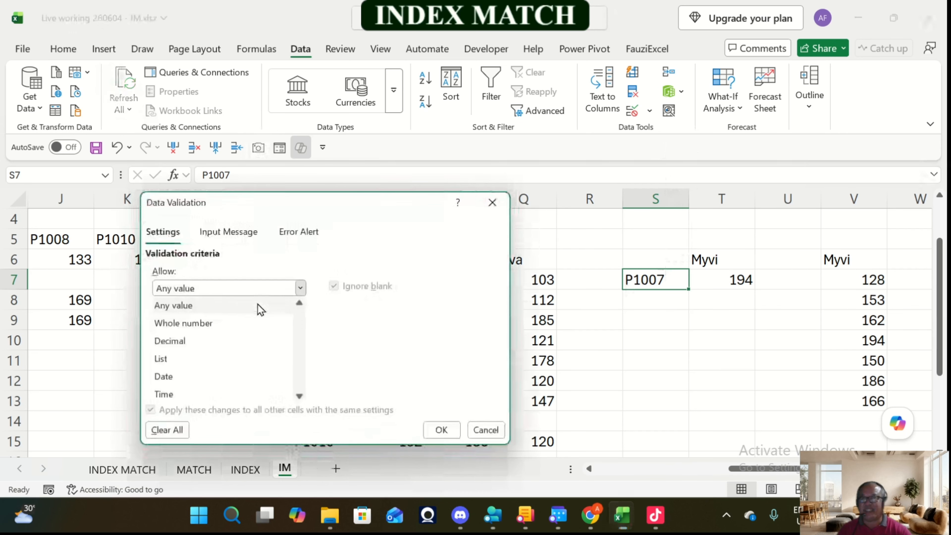
click(193, 360)
click(292, 355)
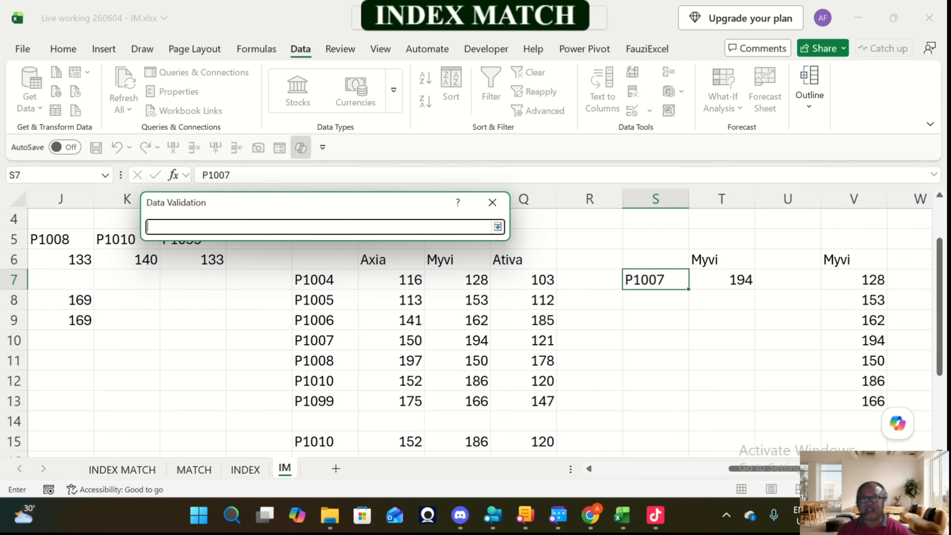
drag(314, 279, 335, 401)
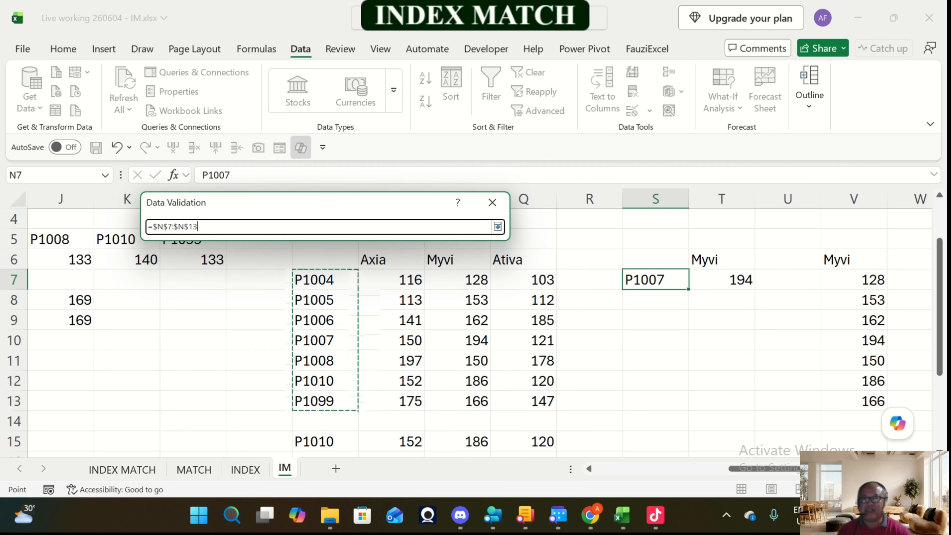
click(497, 227)
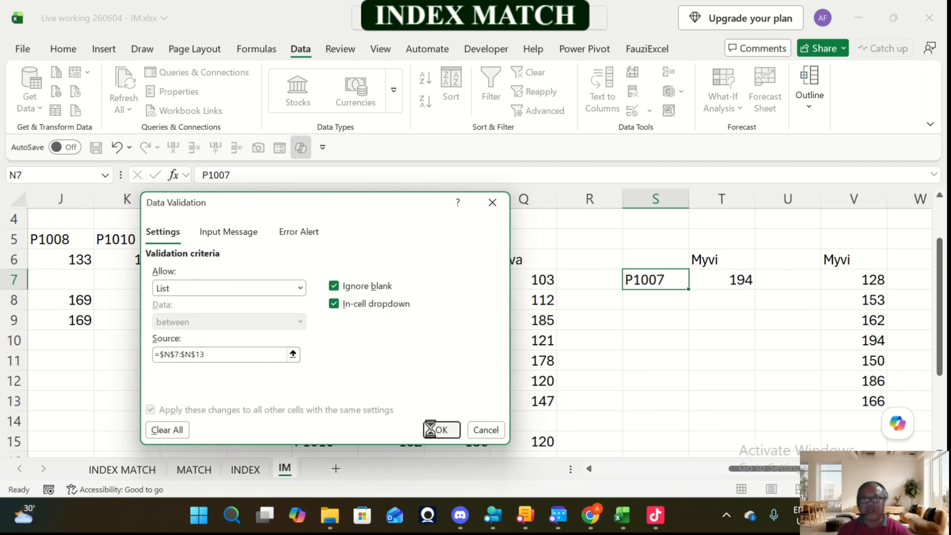
click(440, 429)
Step: Add a list validation dropdown to T6 with the model names in =$O$6:$Q$6 as its source
click(722, 259)
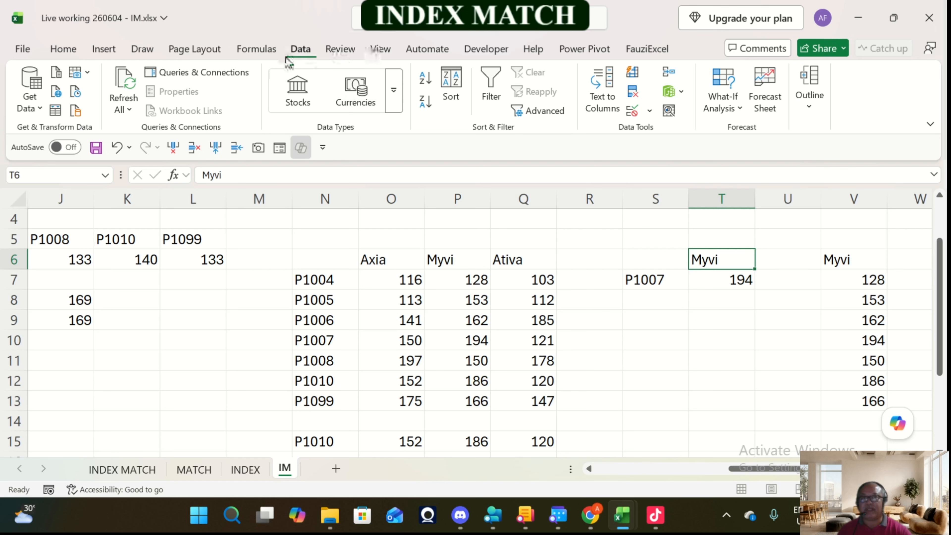
click(652, 116)
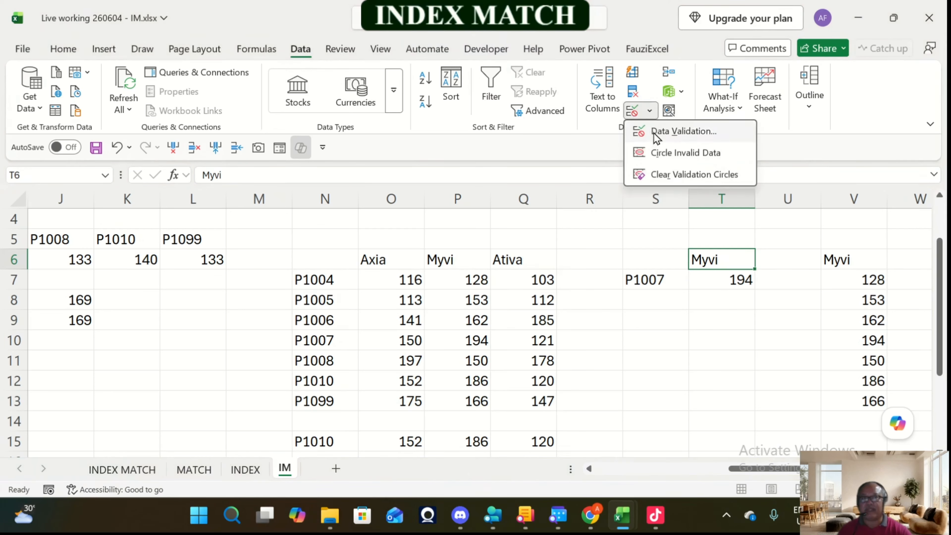
click(658, 133)
click(290, 292)
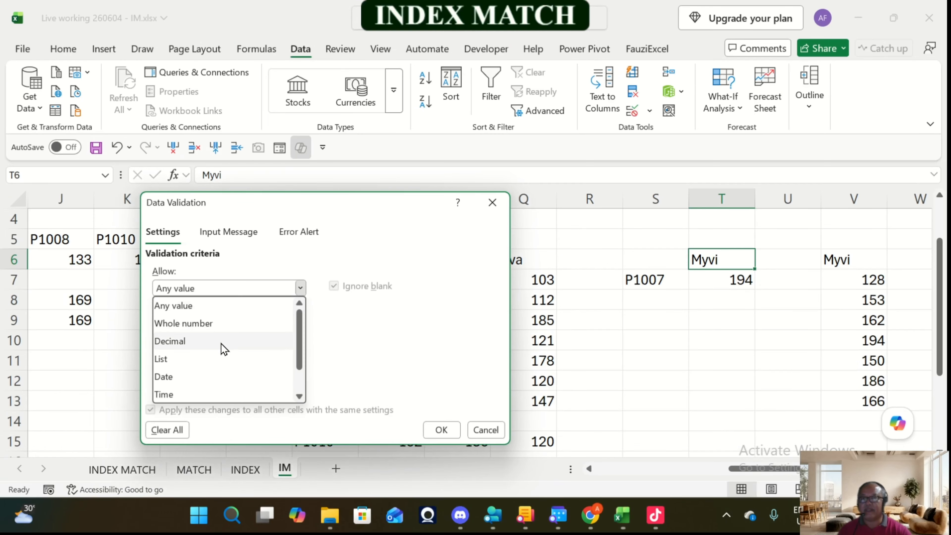
click(194, 365)
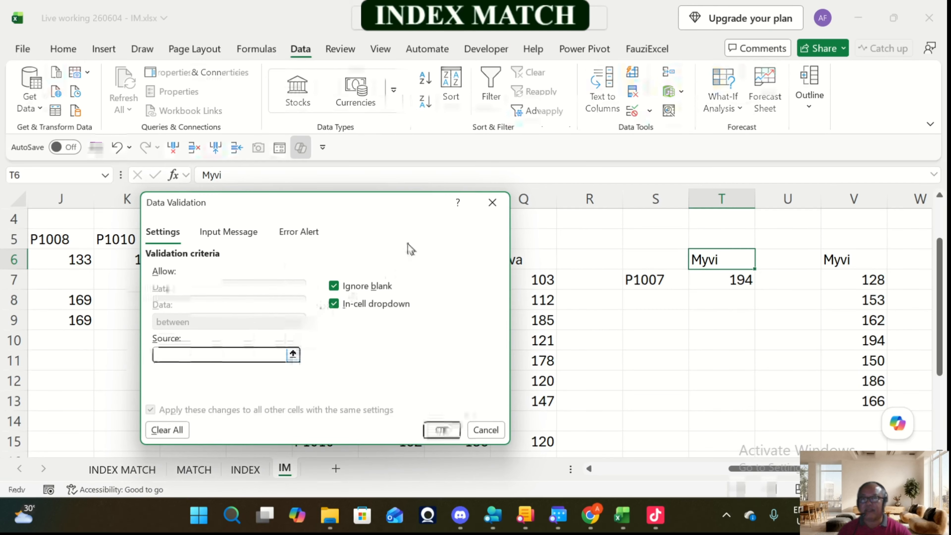
drag(413, 202, 464, 307)
drag(374, 259, 524, 259)
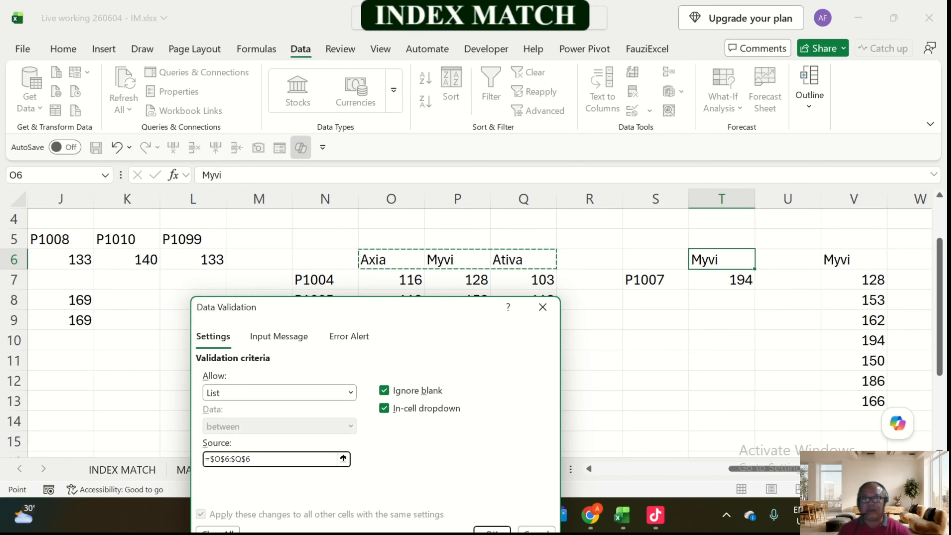
drag(405, 316, 409, 212)
click(494, 430)
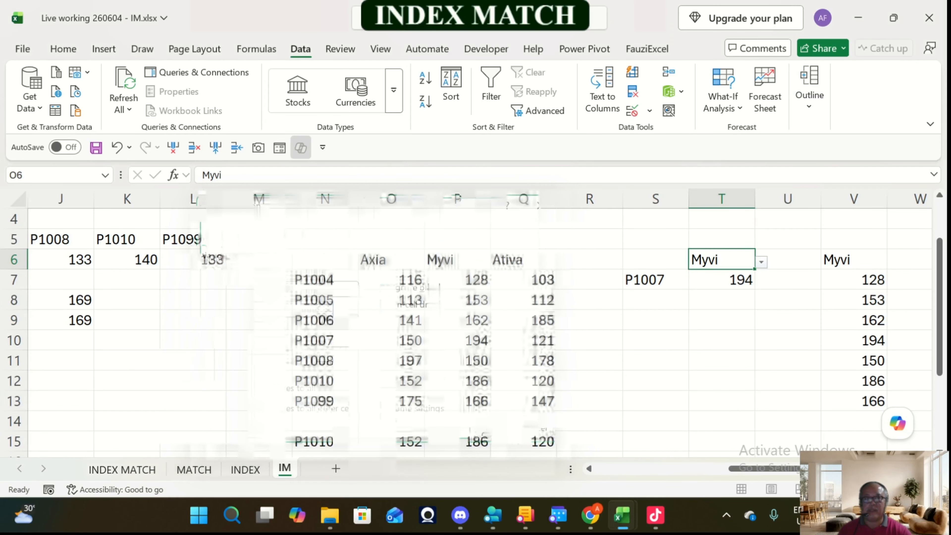
Step: Test the two-way lookup by choosing Axia in T6 and P1010 in S7, comparing the price in T7 with O12
click(762, 262)
click(722, 278)
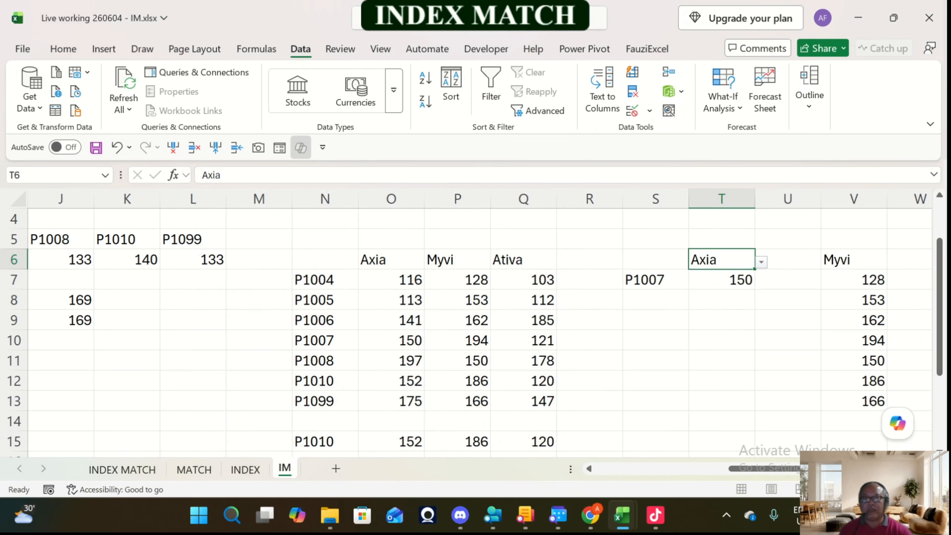
click(655, 279)
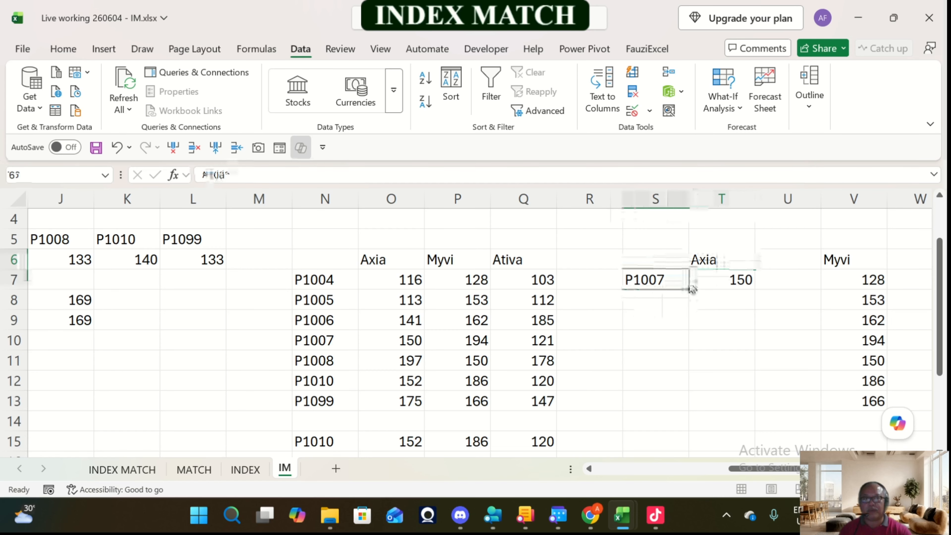
click(695, 282)
click(646, 378)
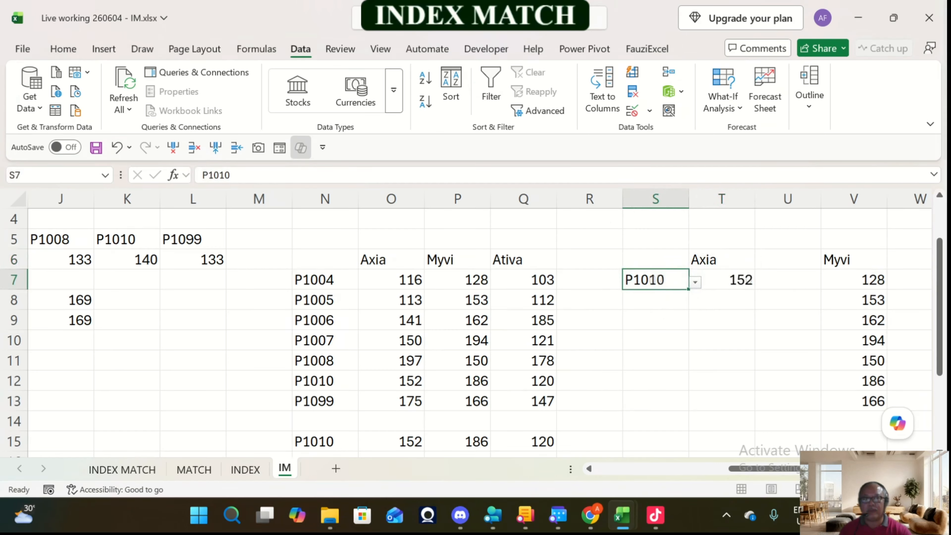
click(391, 380)
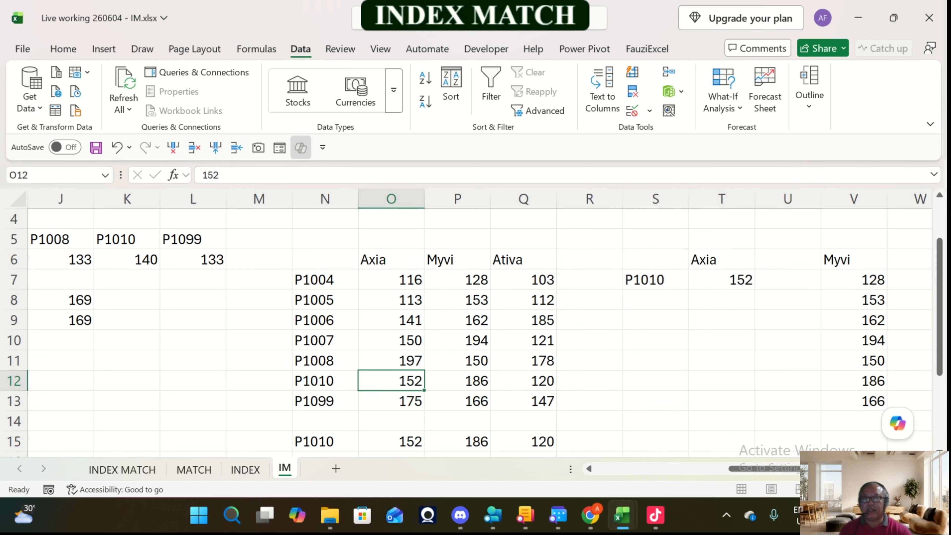
click(721, 279)
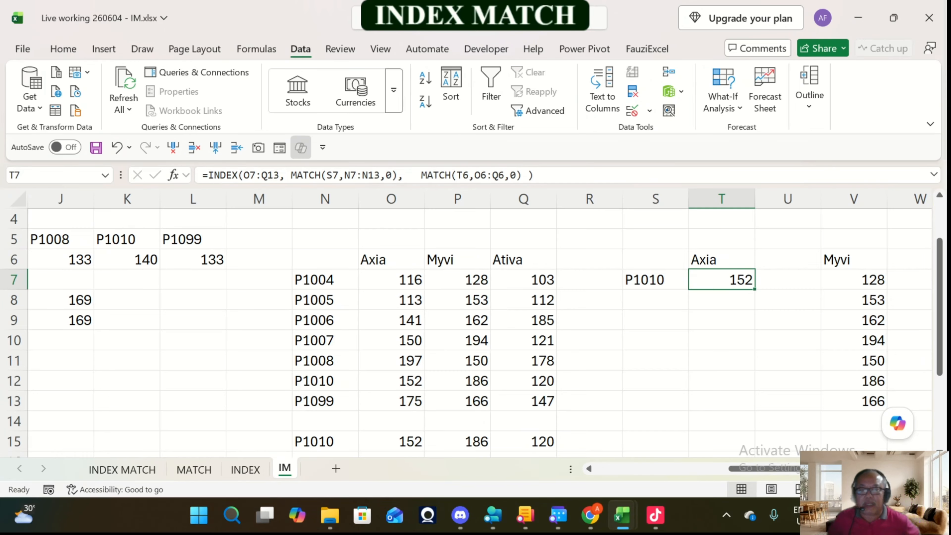
Step: Copy T6 with its model dropdown over the heading in V6, above the INDEX column result
click(853, 279)
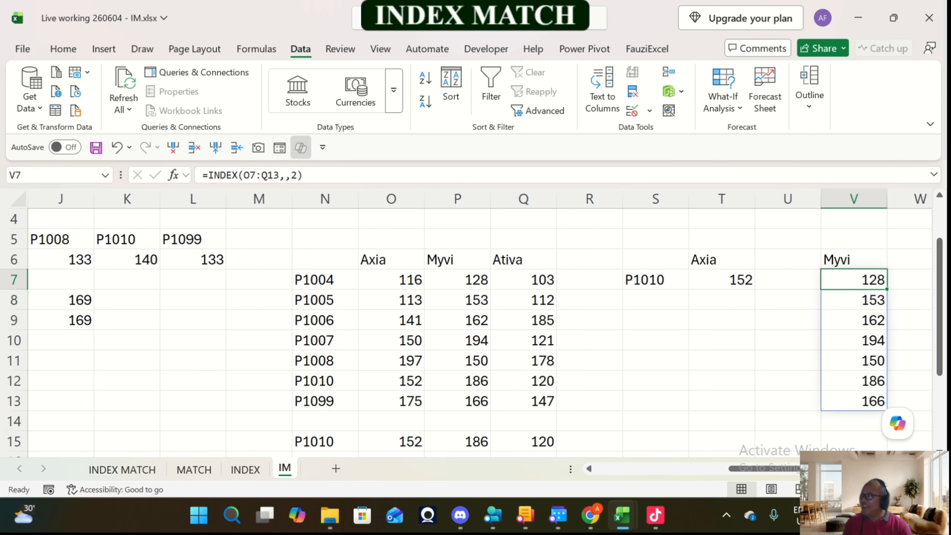
key(Up)
key(Left)
key(Left)
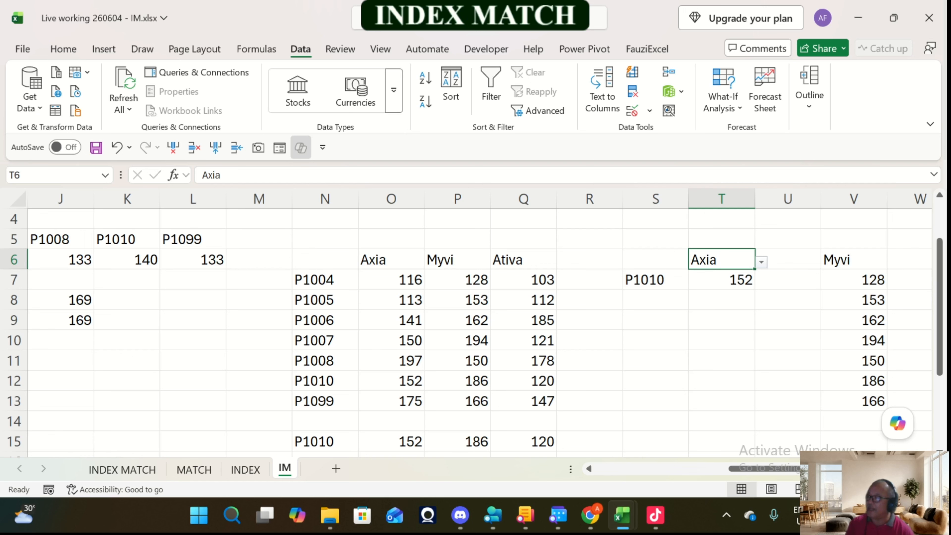
key(ctrl+c)
key(Right)
key(Right)
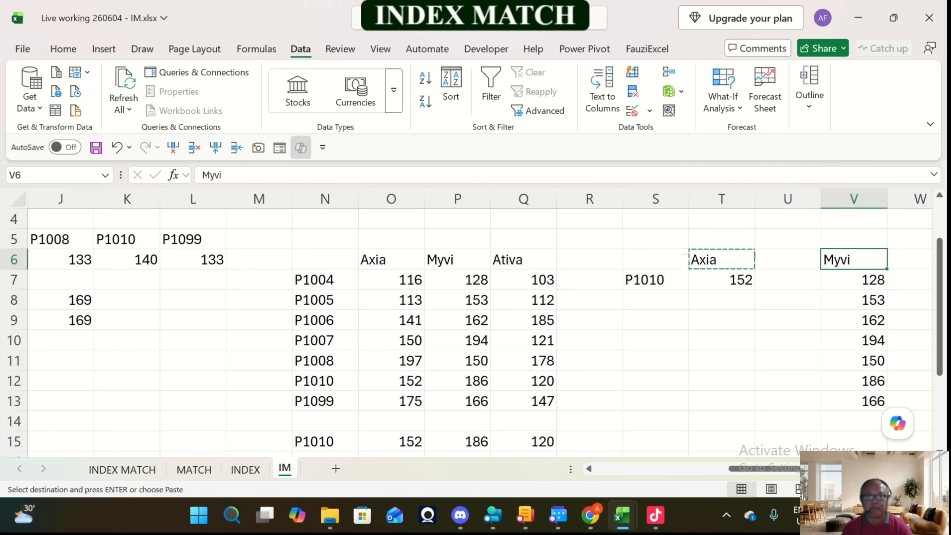
key(Return)
Step: Check the column argument of the INDEX formula in V7 and choose Axia from the dropdown in V6
key(Right)
key(Right)
key(Right)
key(Left)
key(Left)
key(Left)
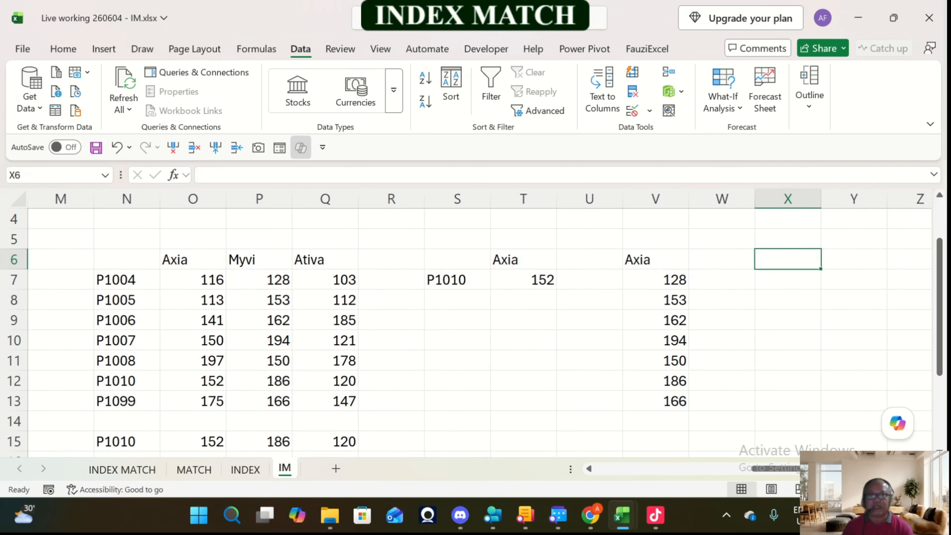
key(Down)
key(F2)
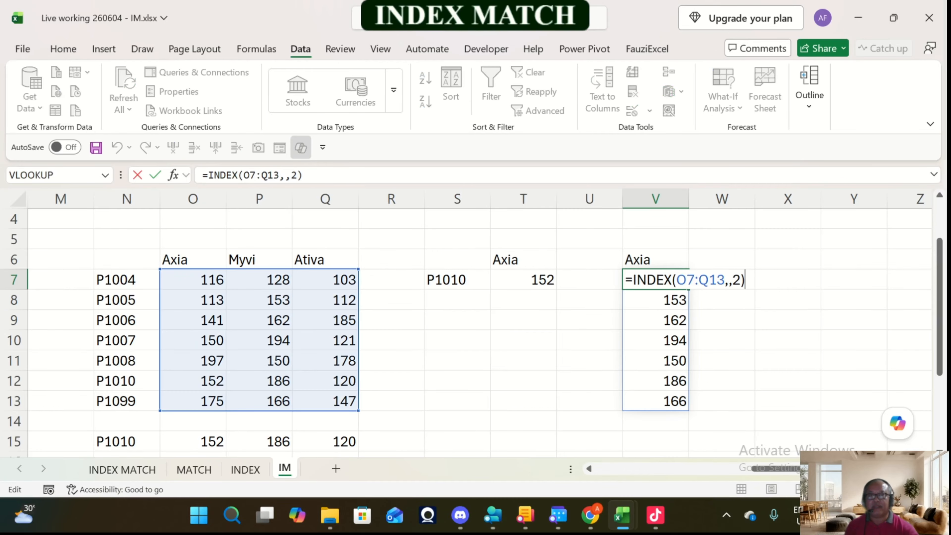
key(Escape)
key(Up)
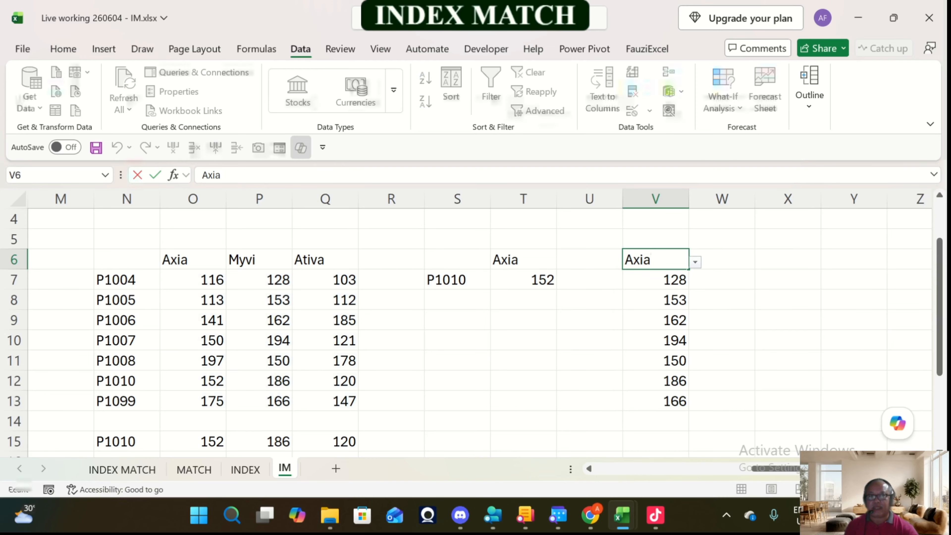
key(Down)
key(F2)
key(Escape)
key(Up)
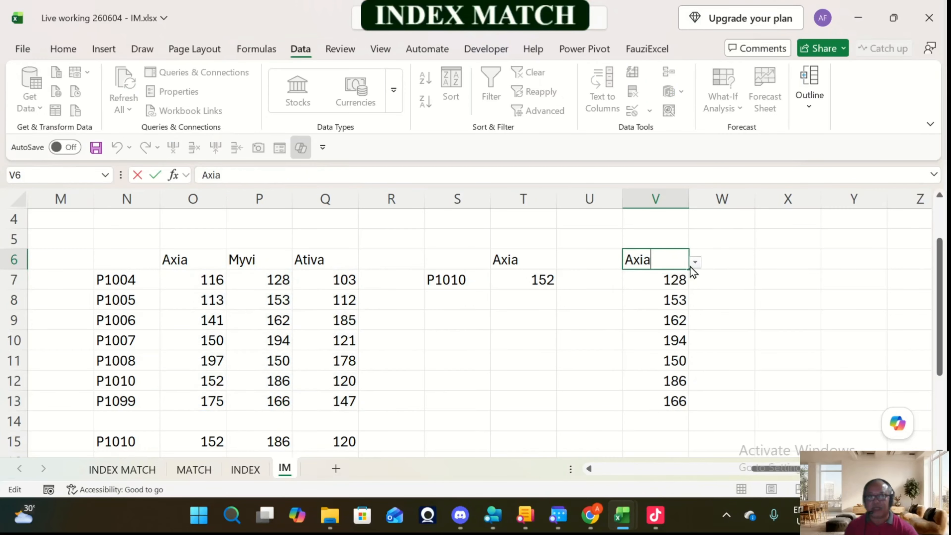
click(695, 262)
click(647, 279)
Step: Replace the fixed column number in V7's INDEX formula with MATCH(V6,O6:Q6,0) and commit the formula
key(Down)
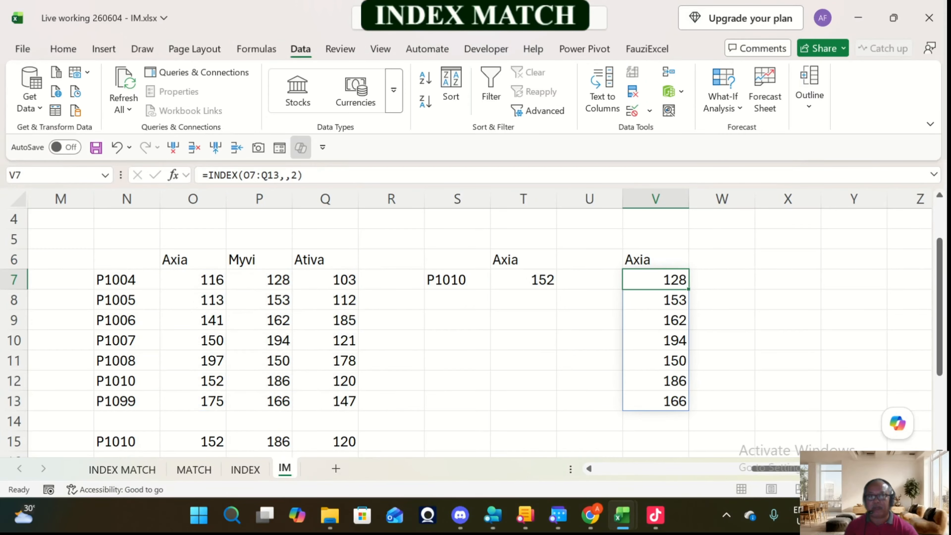
click(293, 175)
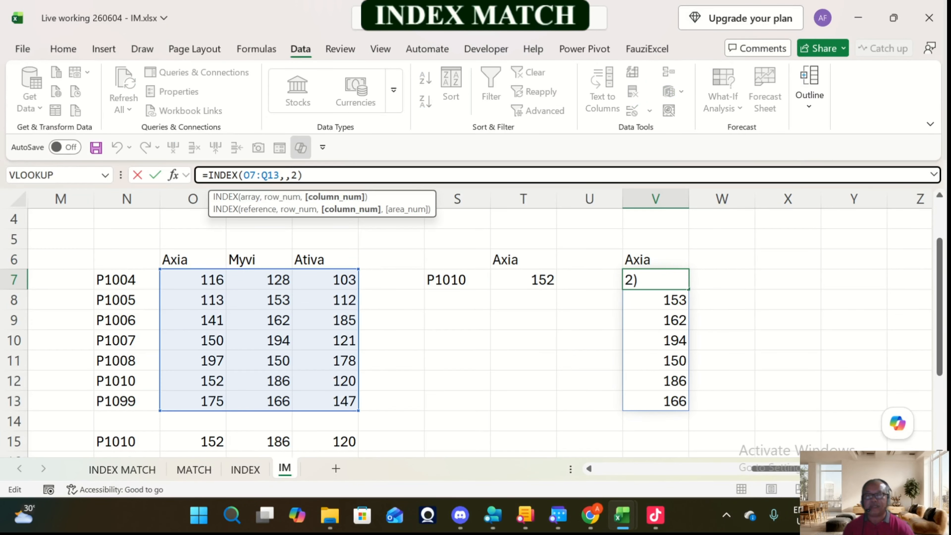
key(Delete)
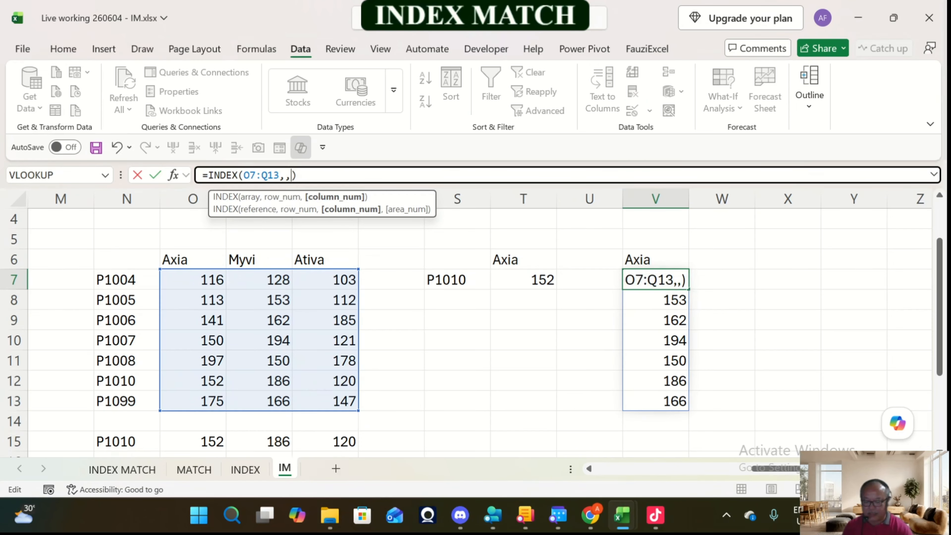
text(match()
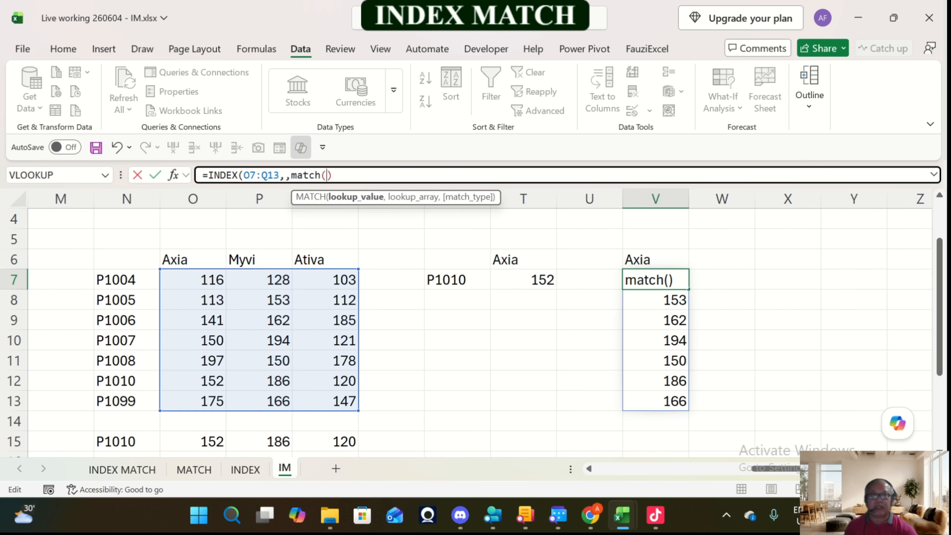
click(632, 260)
text(,)
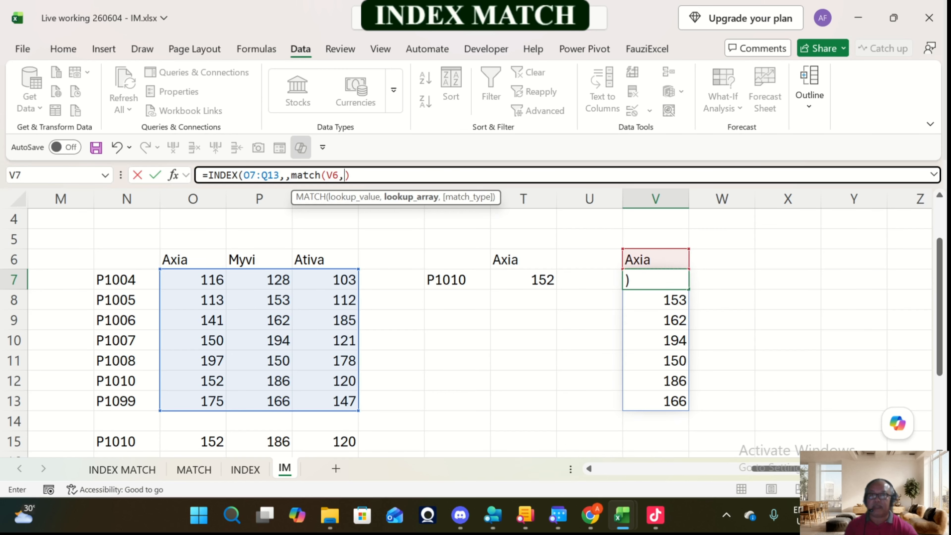
drag(190, 260, 348, 262)
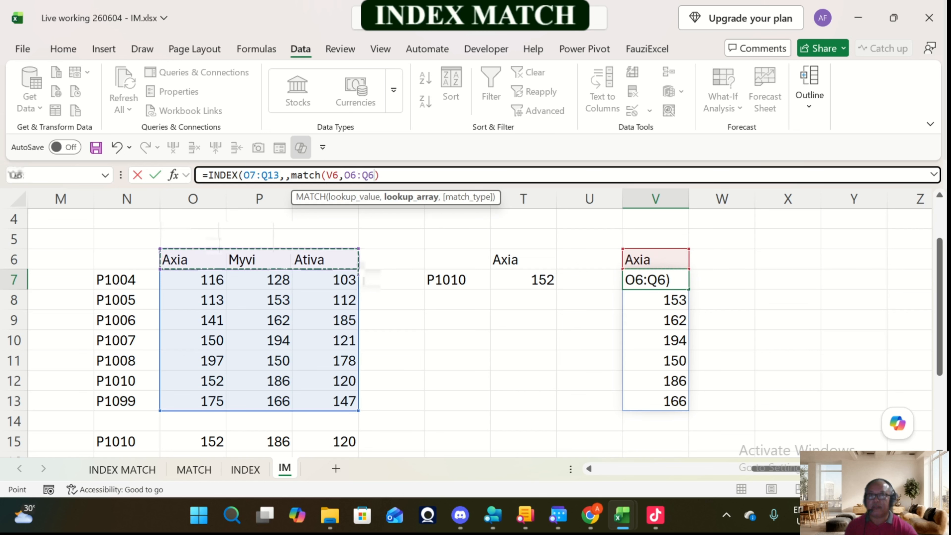
text(,0)
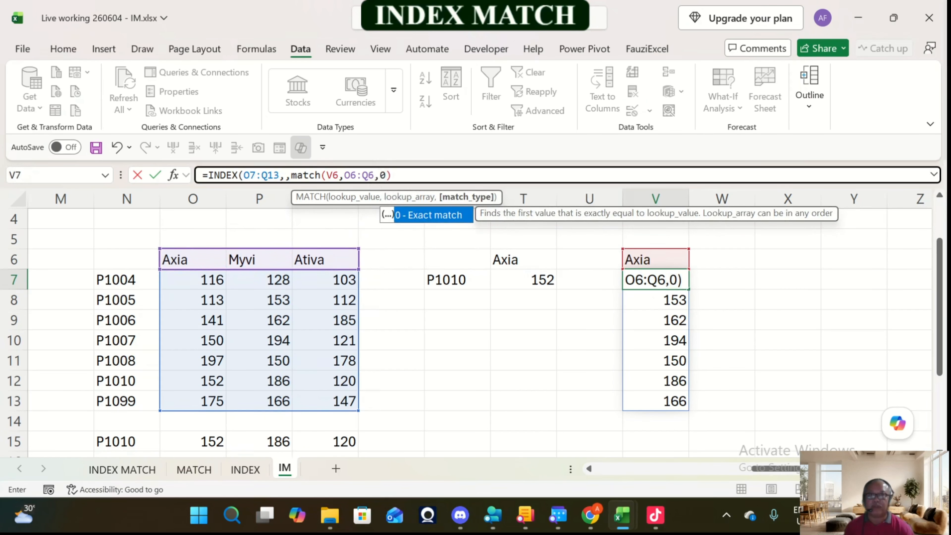
text())
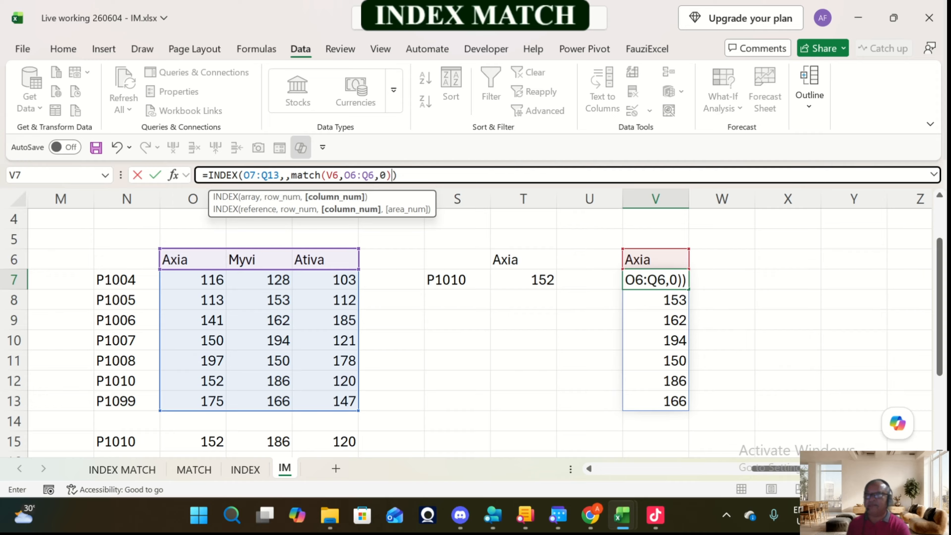
key(Return)
key(Up)
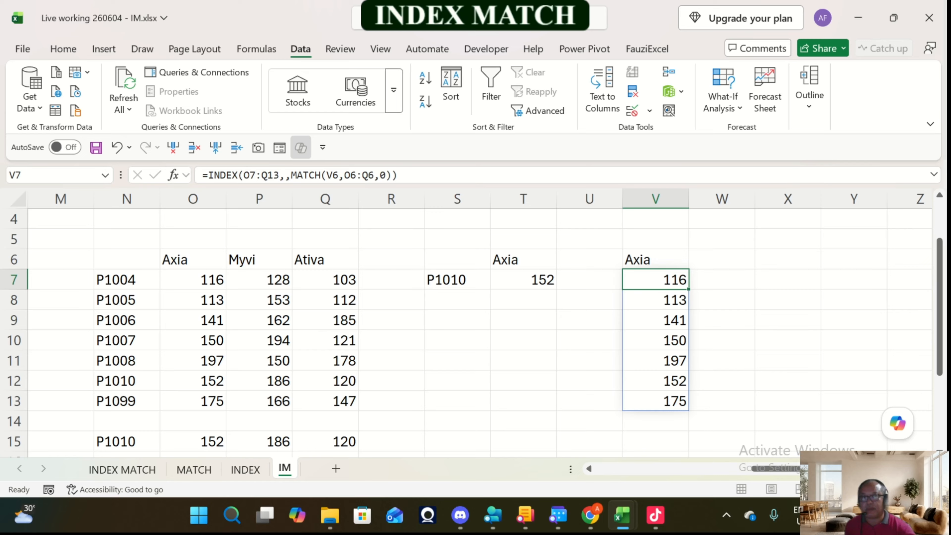
Step: Test the column lookup by choosing Ativa in V6 and comparing V7:V13 with the Ativa column of the price table
key(Up)
click(695, 262)
click(644, 309)
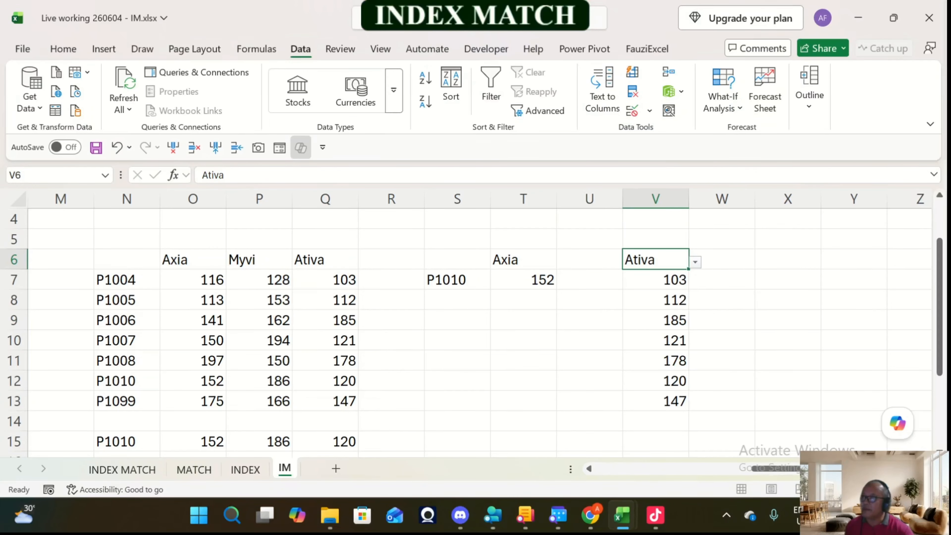
scroll(471, 332, down, 2)
scroll(472, 331, up, 2)
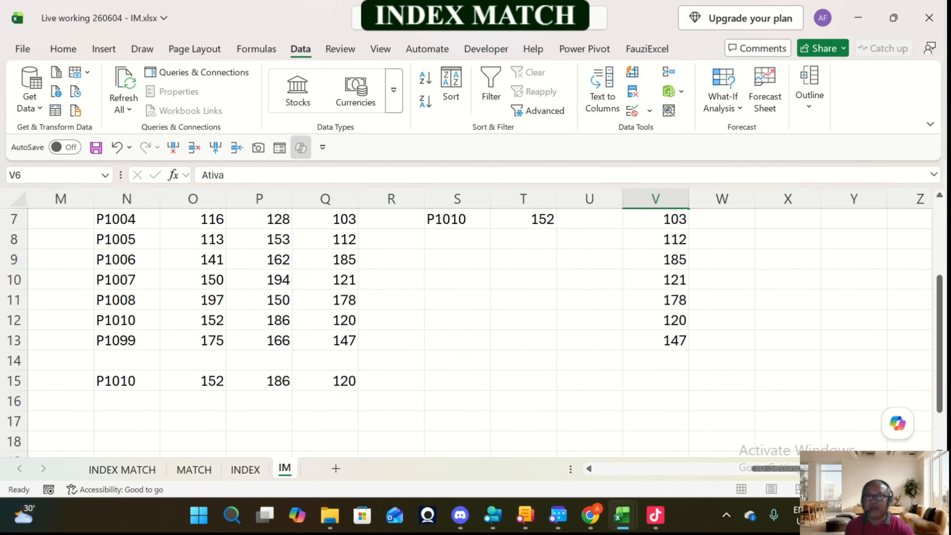
Step: Check the product code in N15 and the row argument of the INDEX formula in O15 against the price table
scroll(472, 331, down, 1)
click(126, 381)
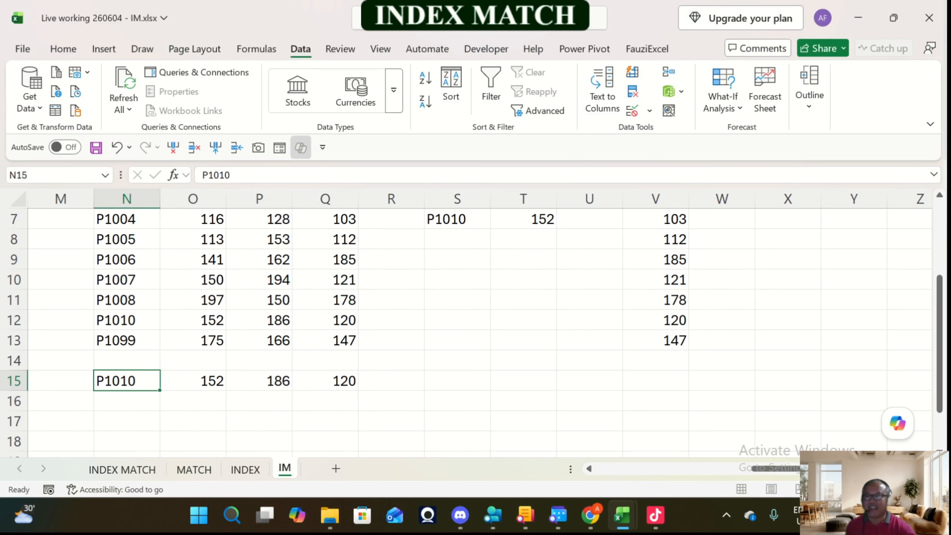
click(210, 381)
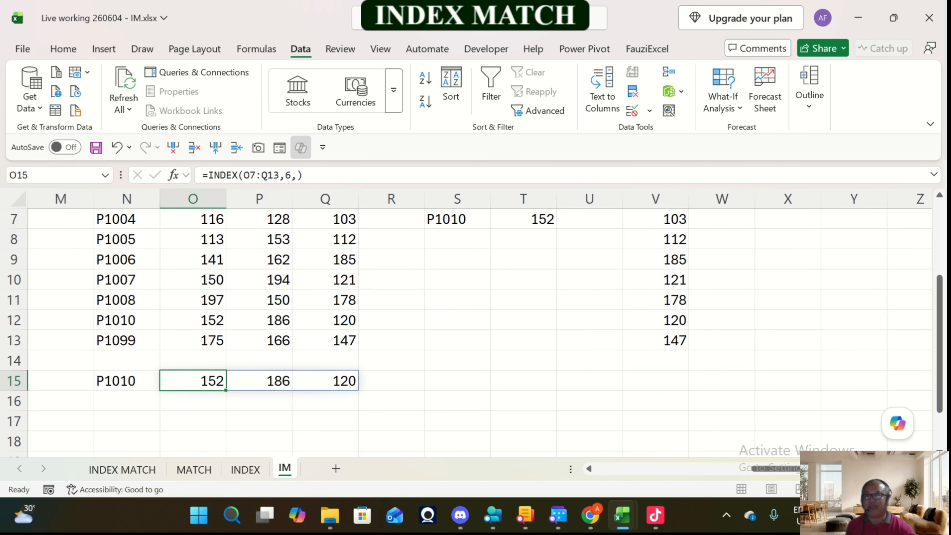
scroll(472, 331, up, 1)
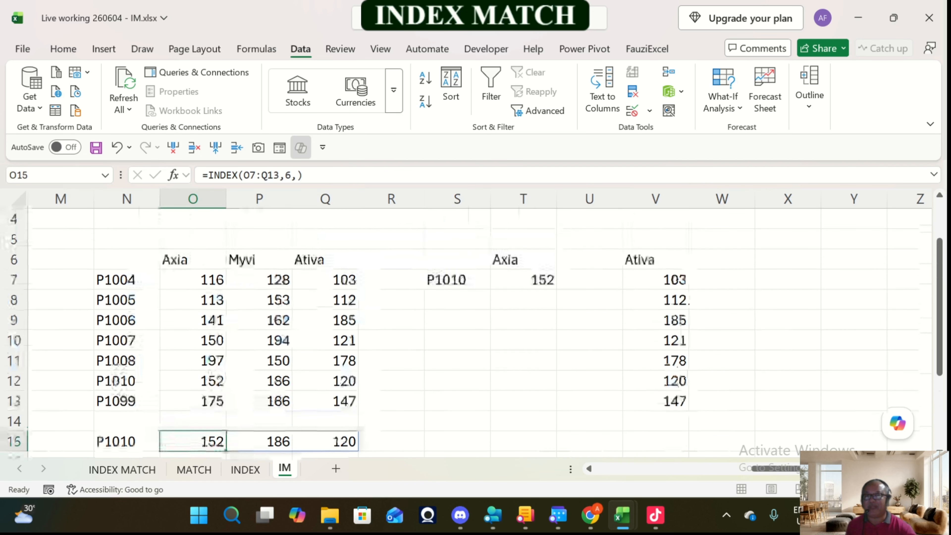
Step: Replace the fixed row number in O15's INDEX formula with a MATCH function that takes N15 as its lookup value
click(286, 176)
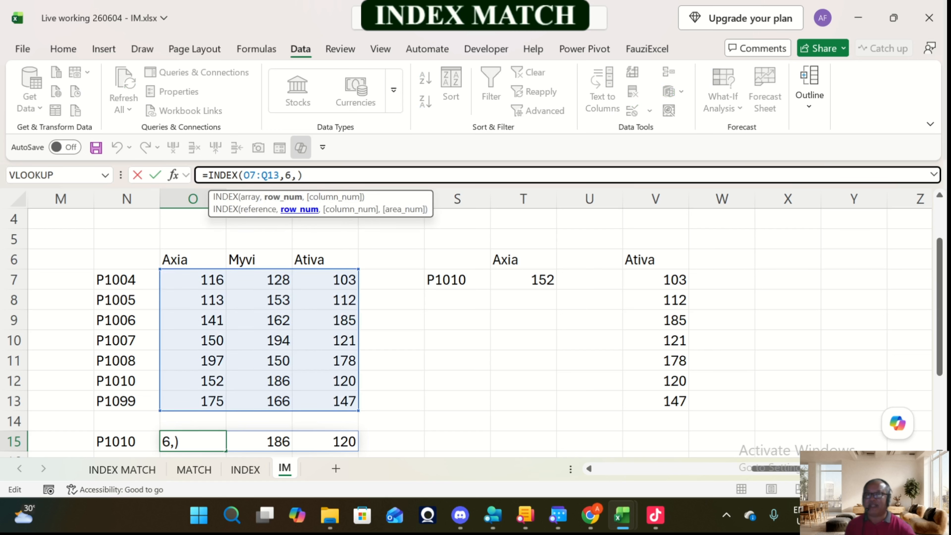
key(Delete)
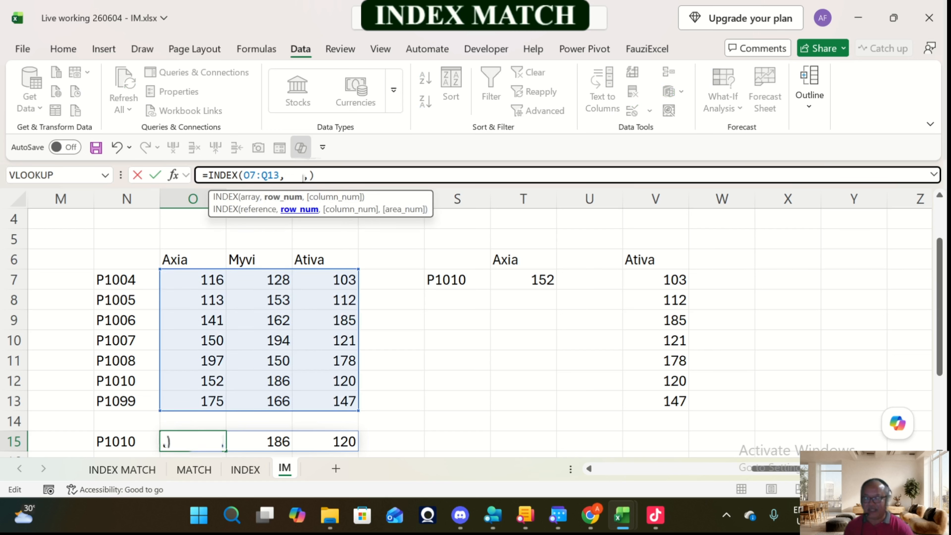
text(match)
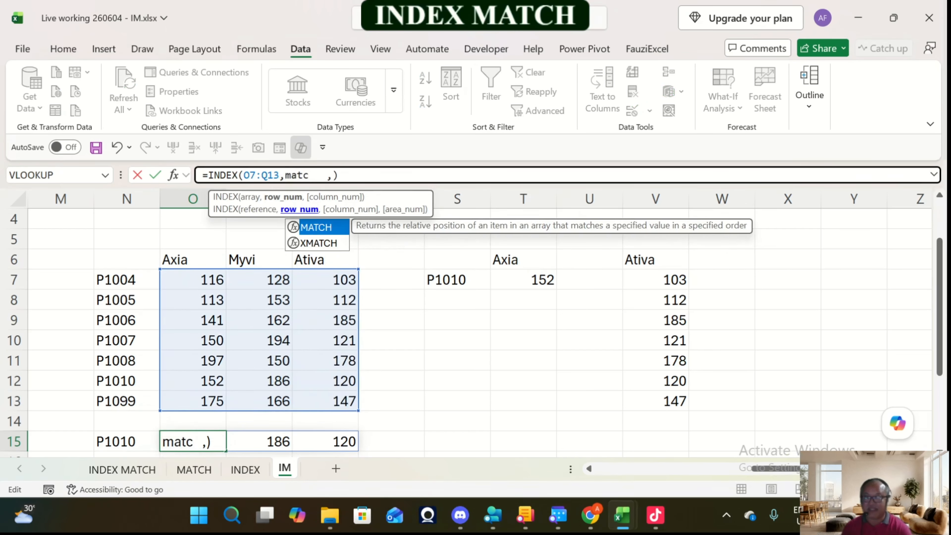
text(()
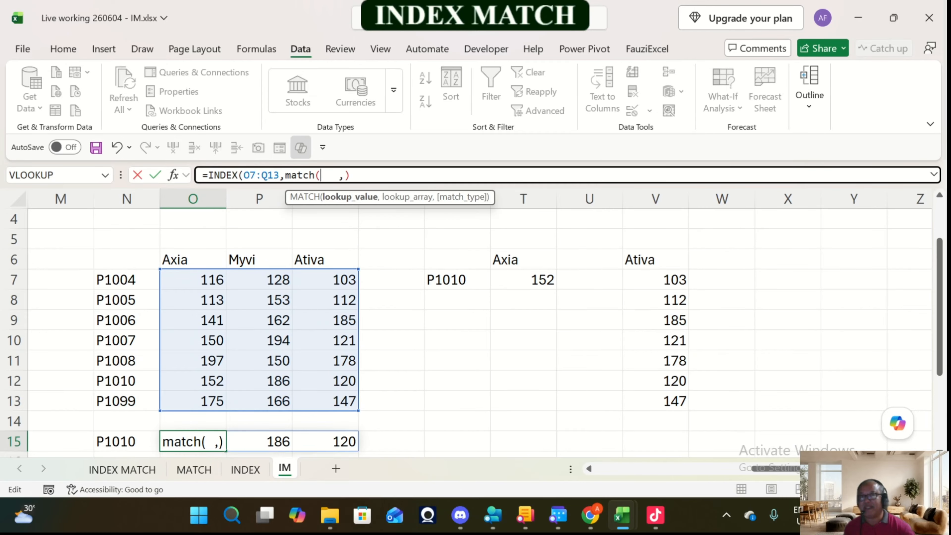
click(127, 442)
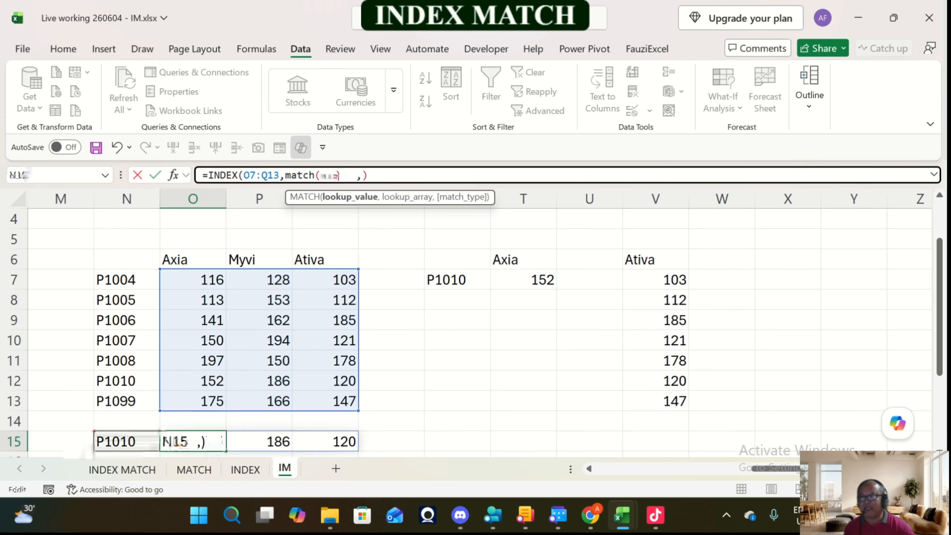
Step: Complete the MATCH in O15 with lookup array N7:N13 and match type 0, and commit the formula
text(,)
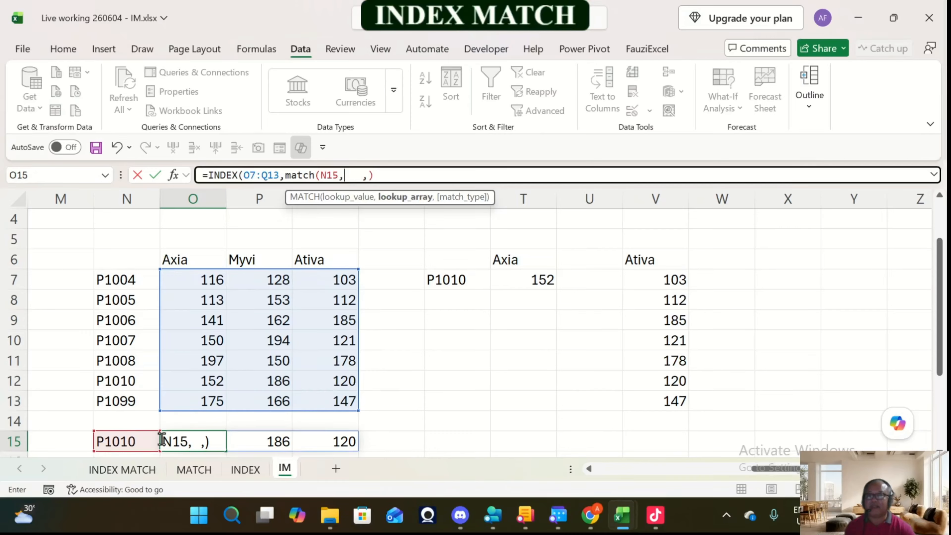
drag(127, 279, 127, 401)
text(,)
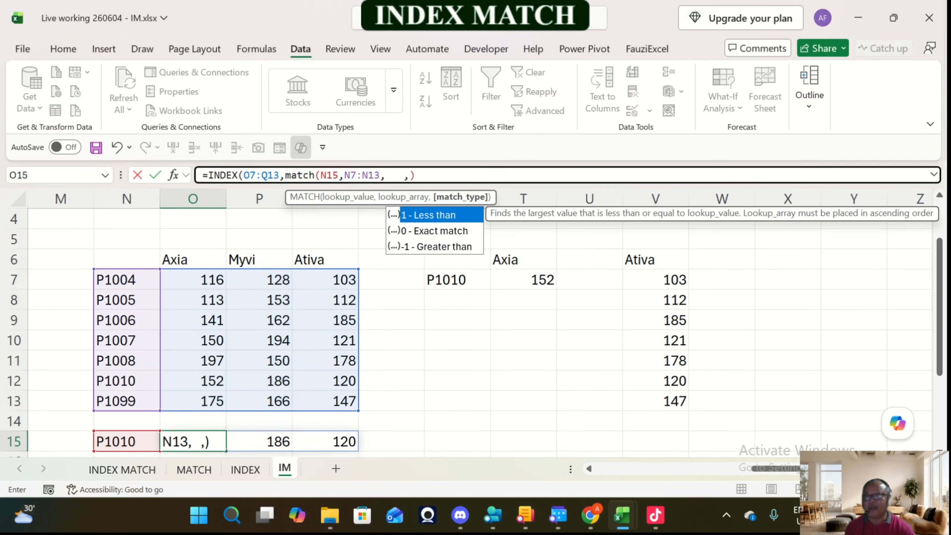
key(Down)
key(Escape)
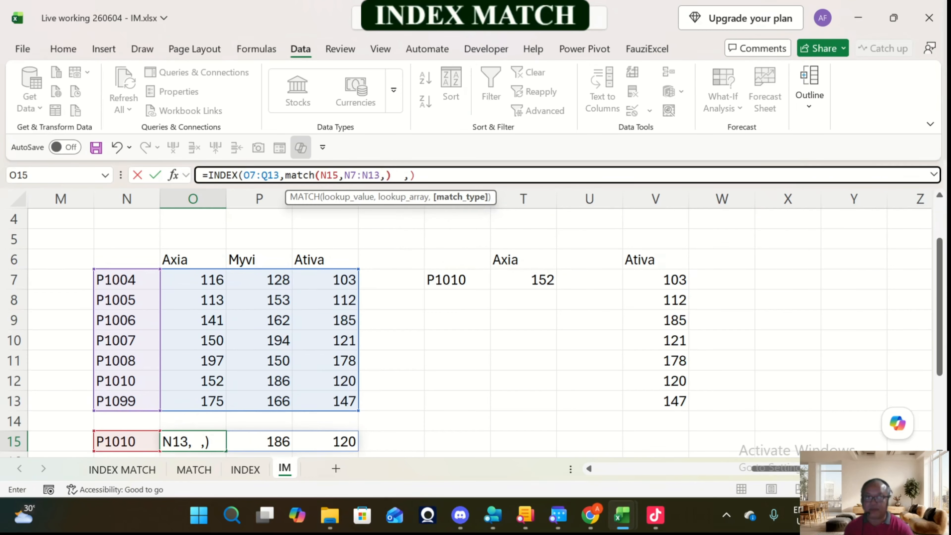
text())
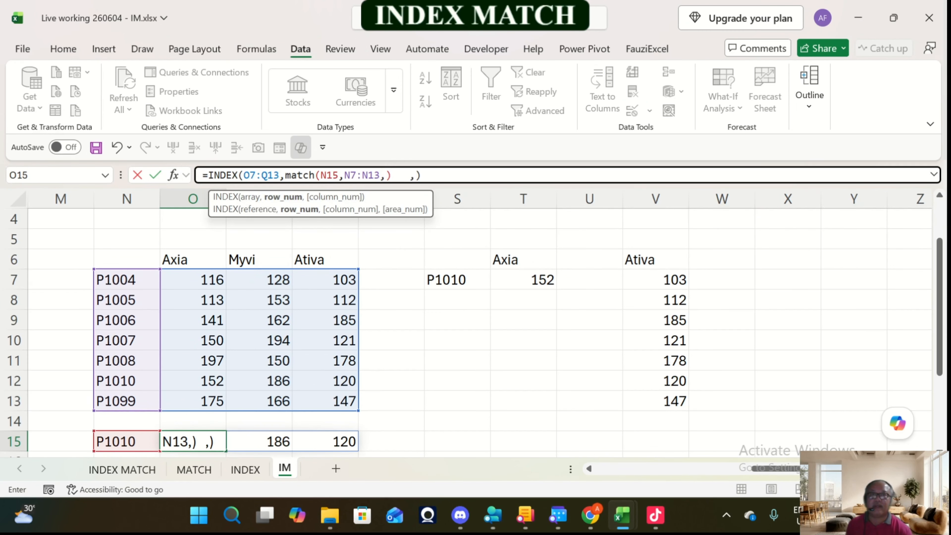
click(389, 175)
text(0)
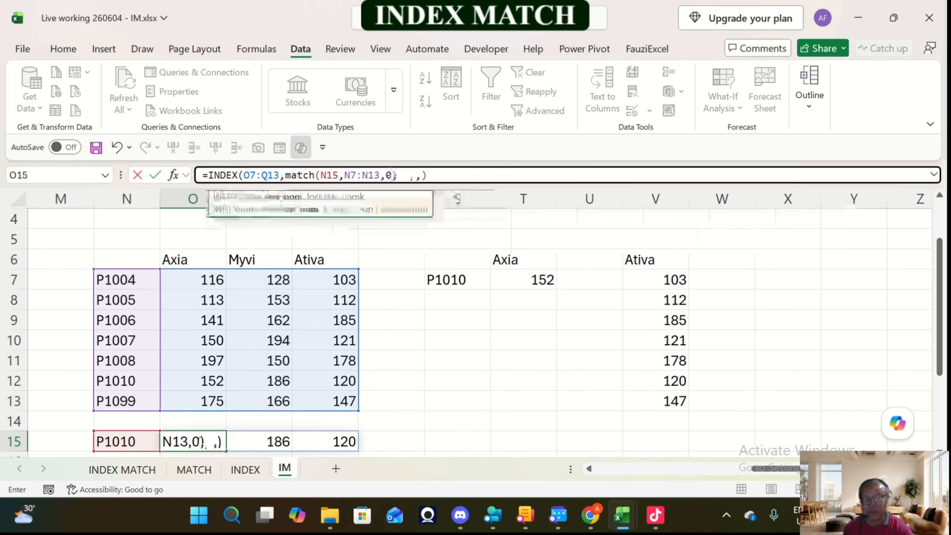
key(Return)
key(Up)
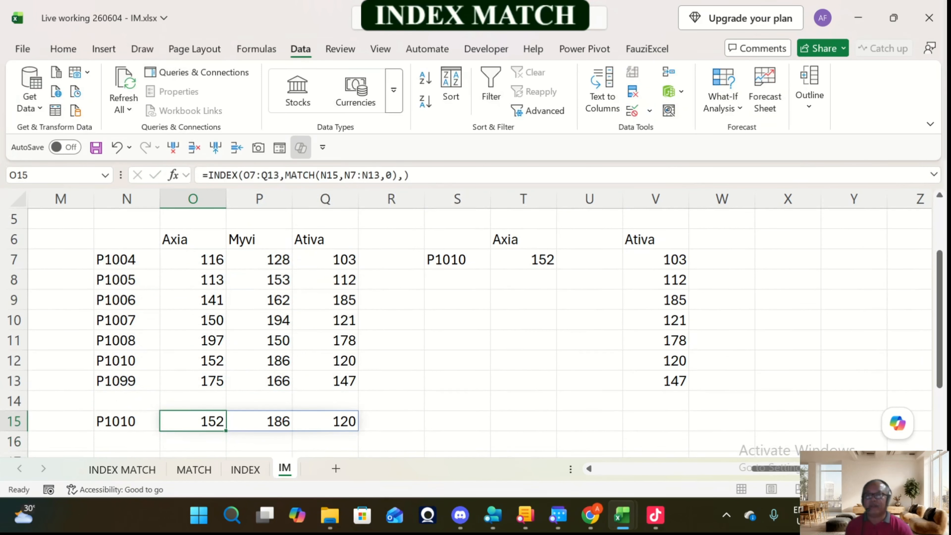
Step: Copy S7 with its product code dropdown over N15, beside the INDEX row result
click(126, 421)
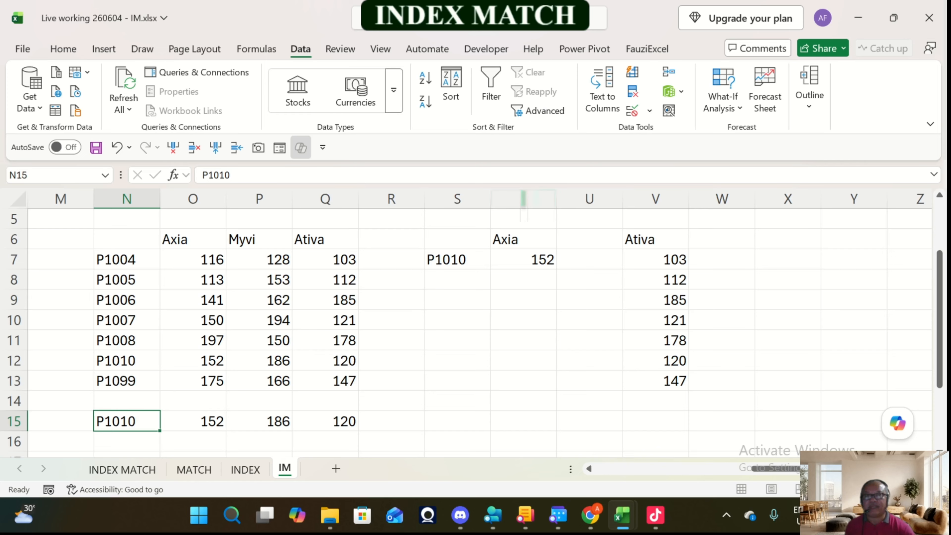
click(457, 259)
key(ctrl+c)
click(127, 422)
key(Return)
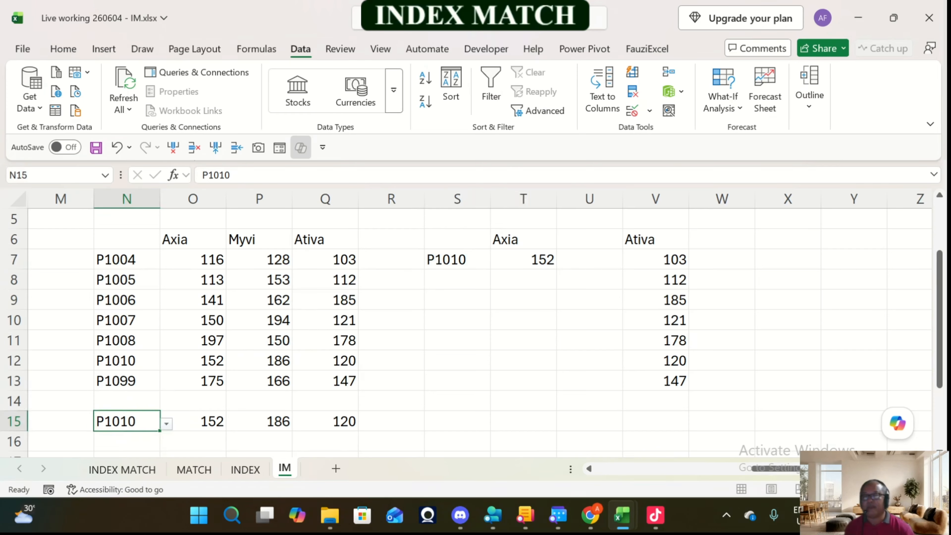
Step: Test the row lookup by choosing P1005 and then P1007 from the dropdown in N15
click(167, 424)
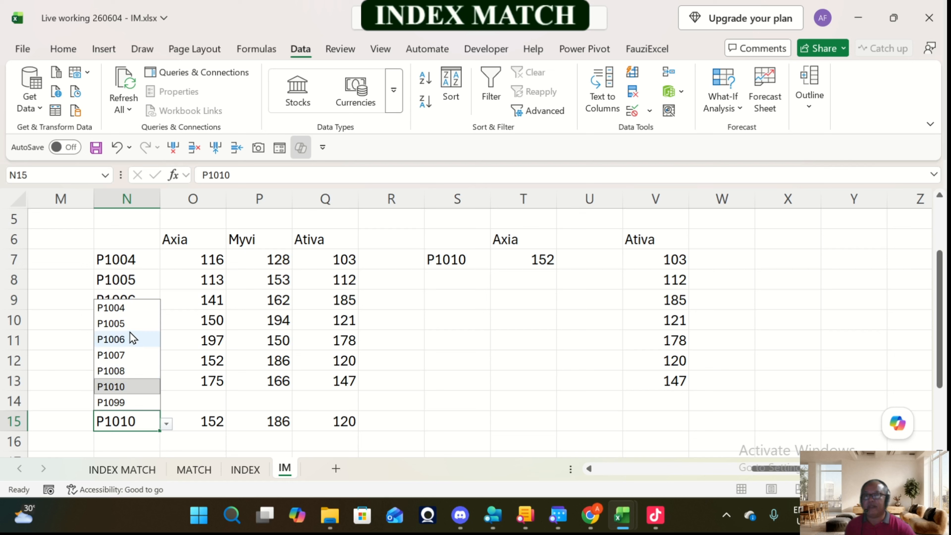
click(120, 321)
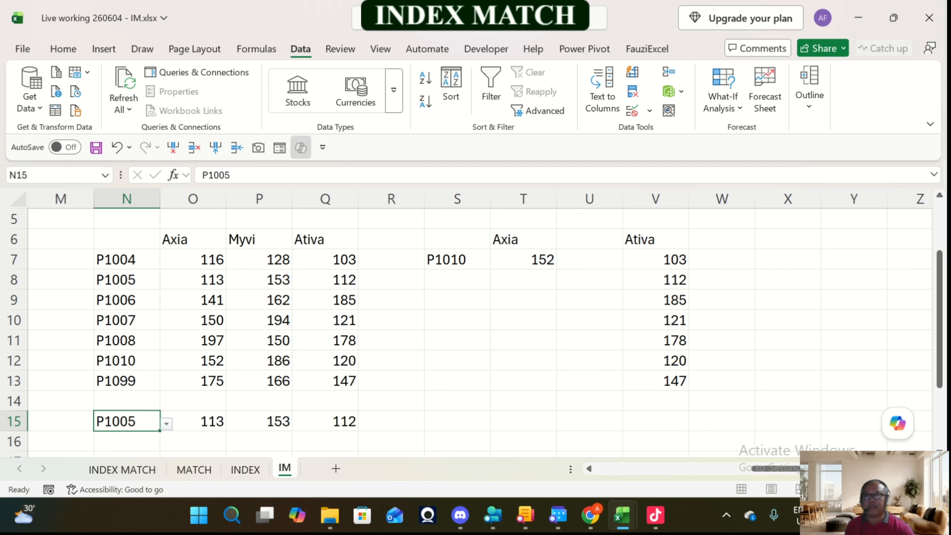
click(166, 423)
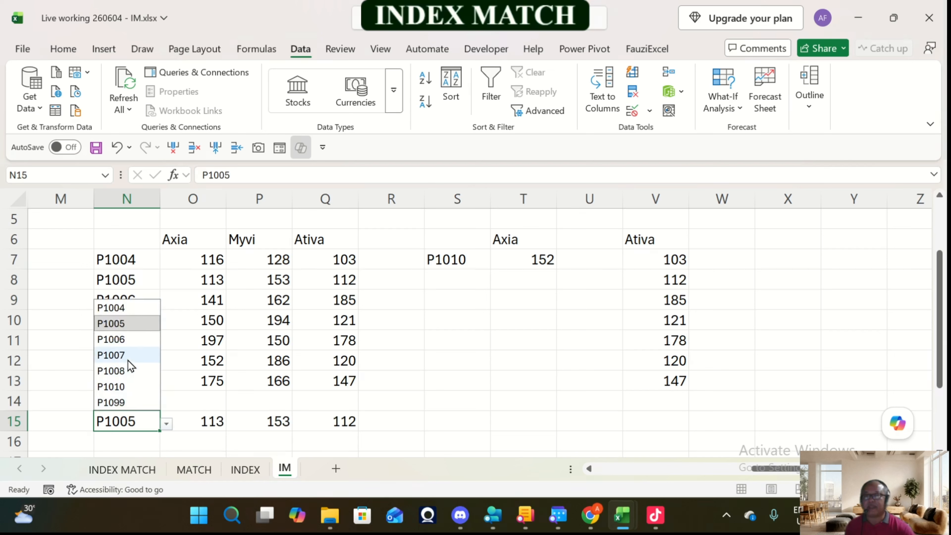
click(120, 355)
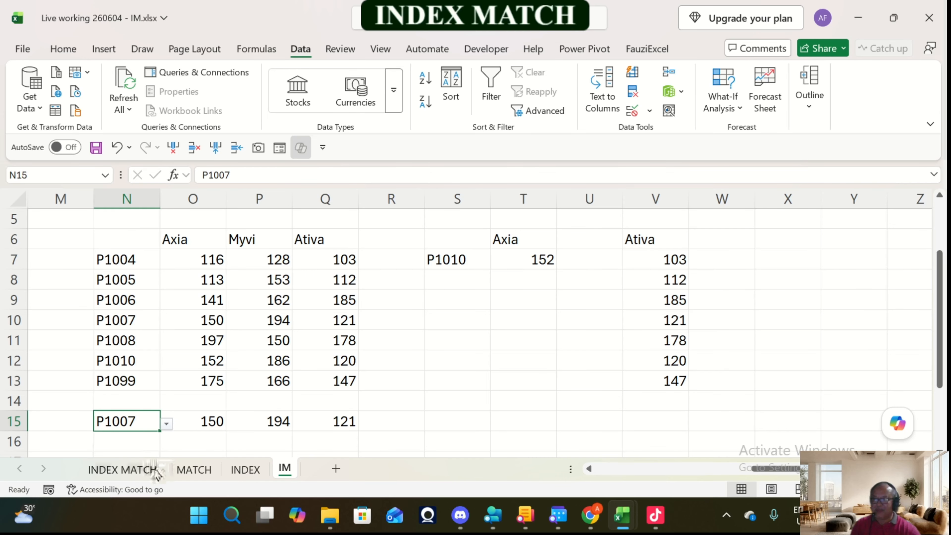
Step: Look through the workbook's INDEX MATCH, MATCH, INDEX and IM sheets to recap the examples
click(122, 469)
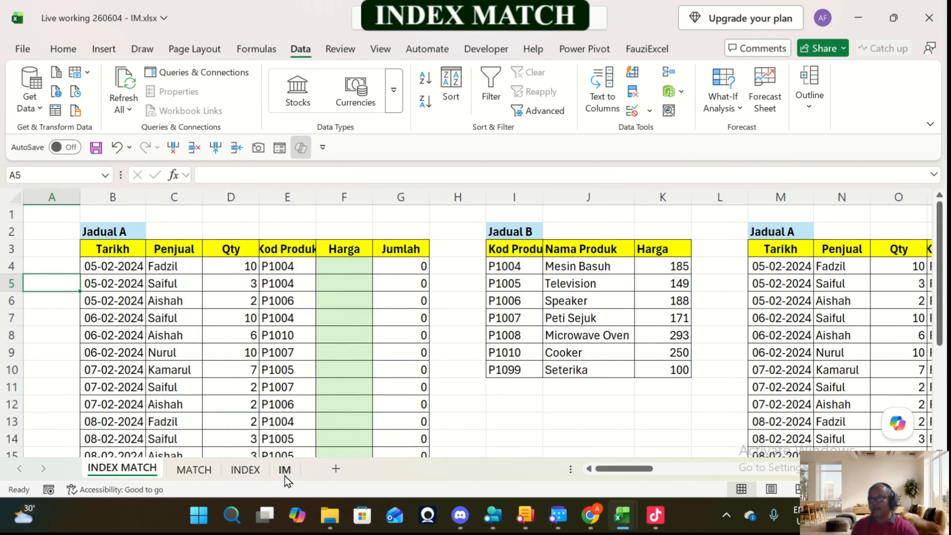
click(216, 475)
click(248, 473)
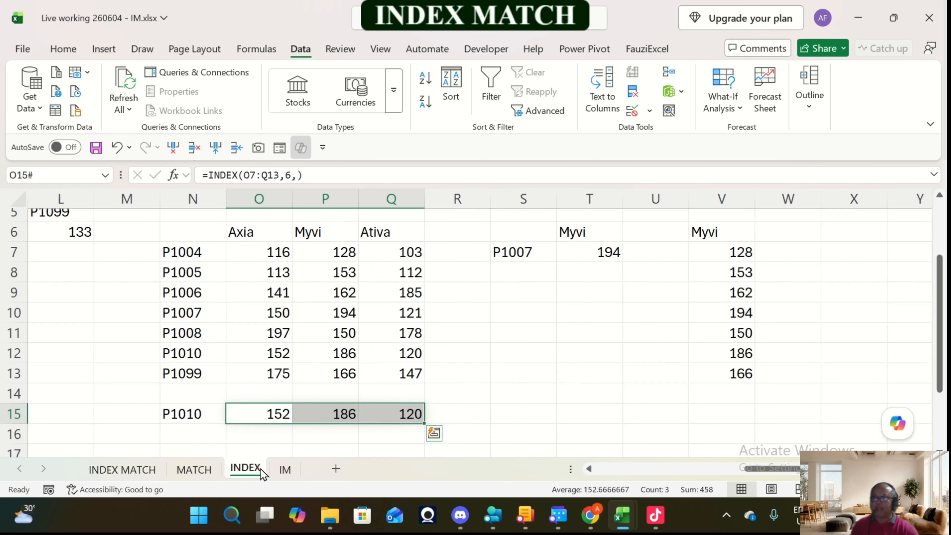
click(208, 475)
click(246, 470)
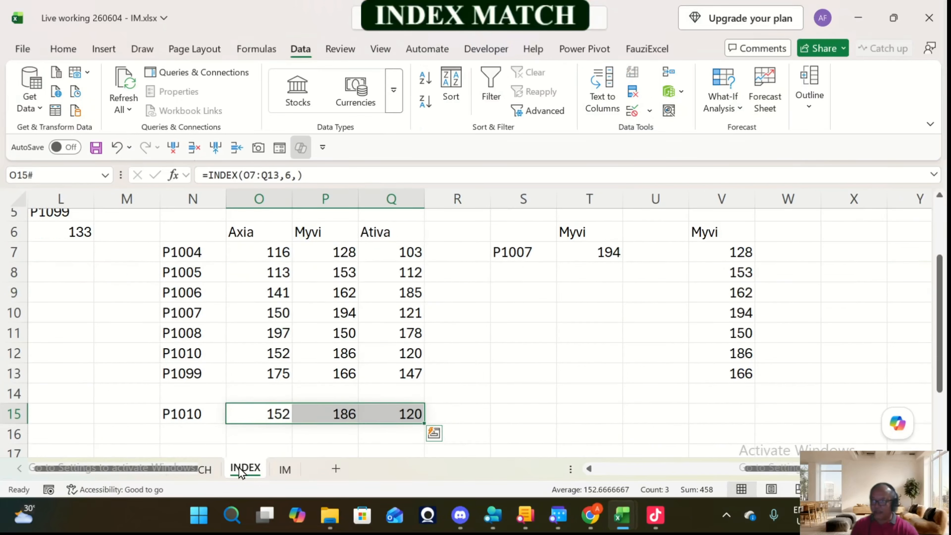
click(284, 469)
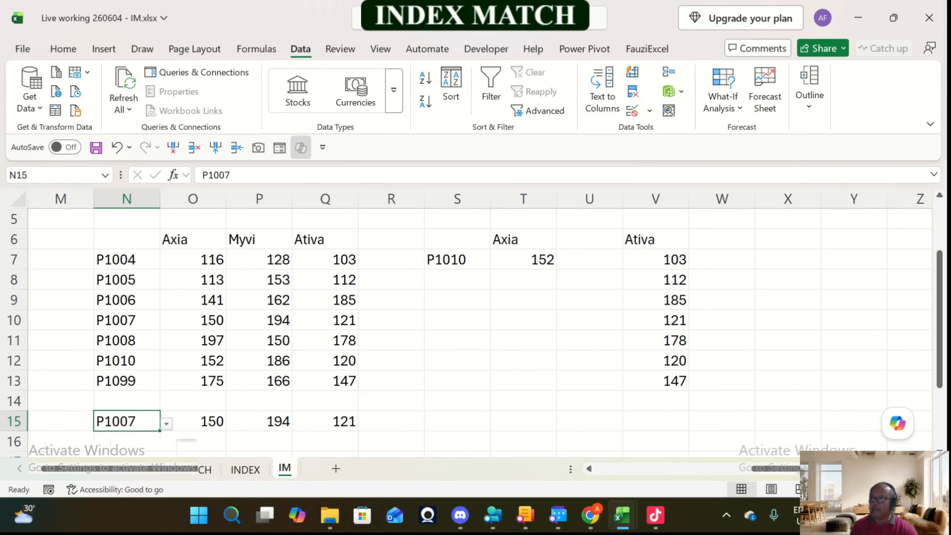
click(134, 471)
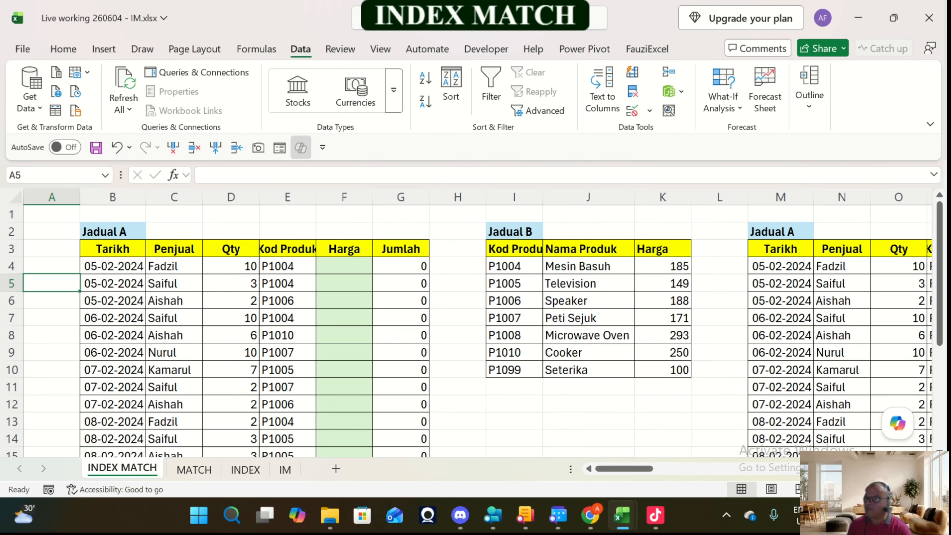
Step: On the MATCH sheet, review the lookup value in C5 and lookup array B6:B12, and clear the MATCH formula from D5
click(212, 470)
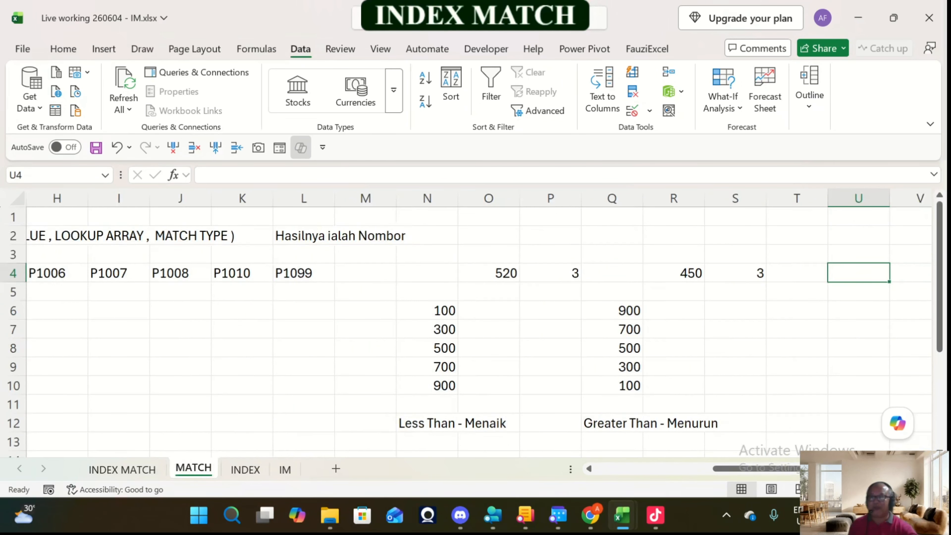
drag(728, 467, 579, 485)
click(235, 291)
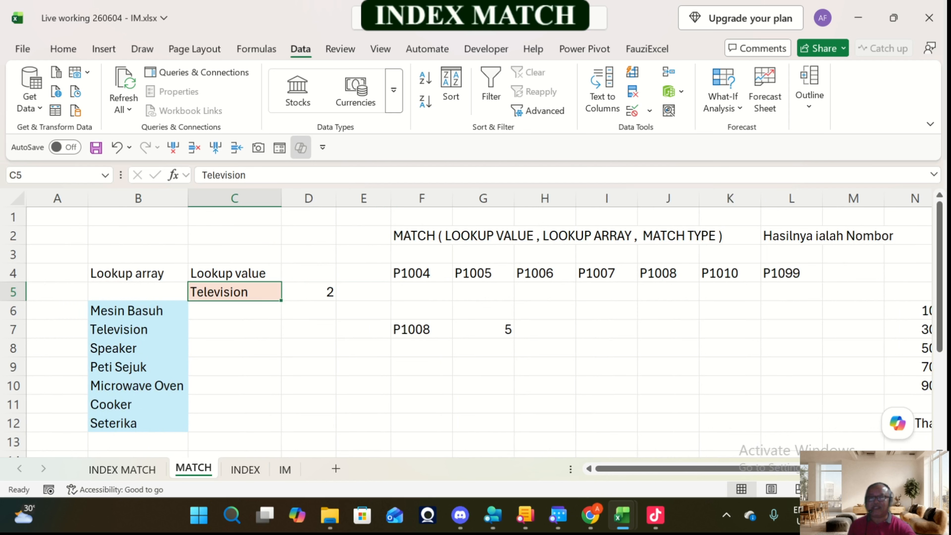
click(308, 292)
drag(137, 311, 138, 423)
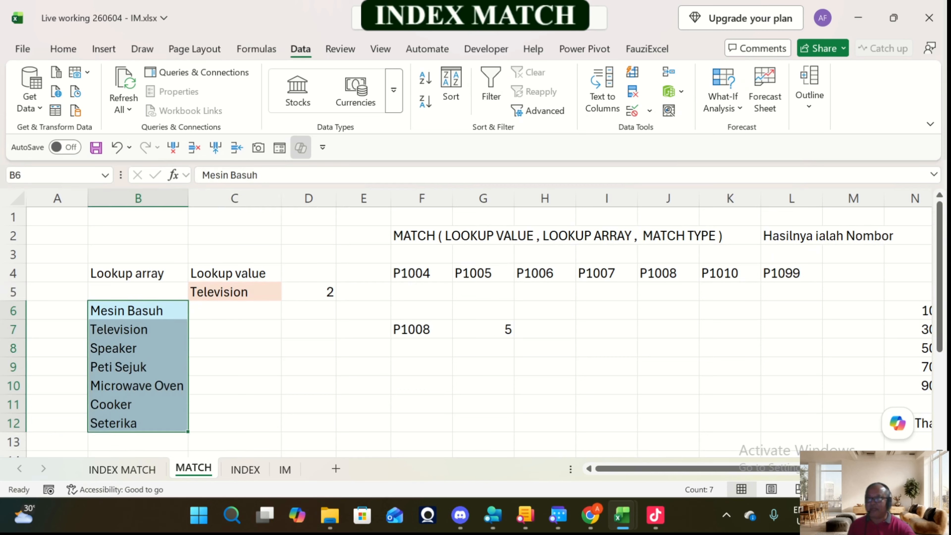
click(234, 291)
click(309, 292)
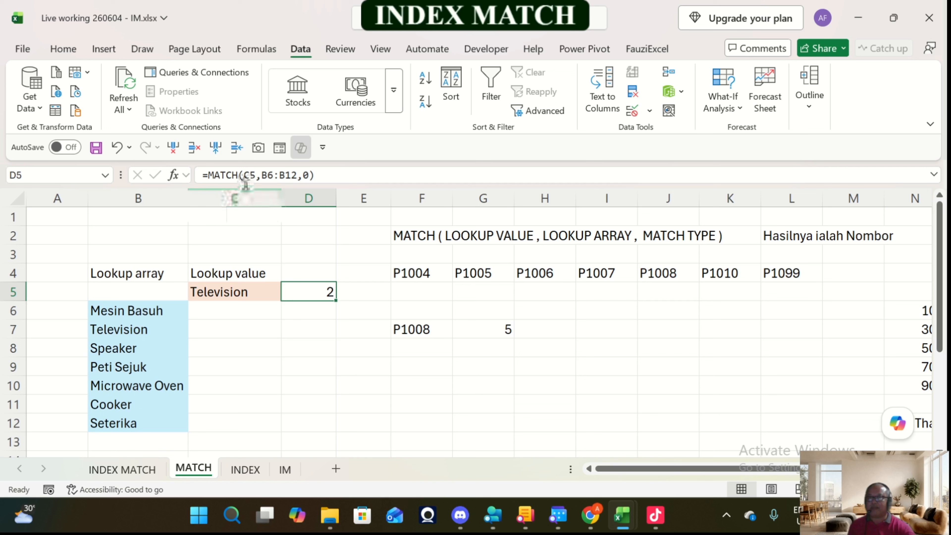
key(Delete)
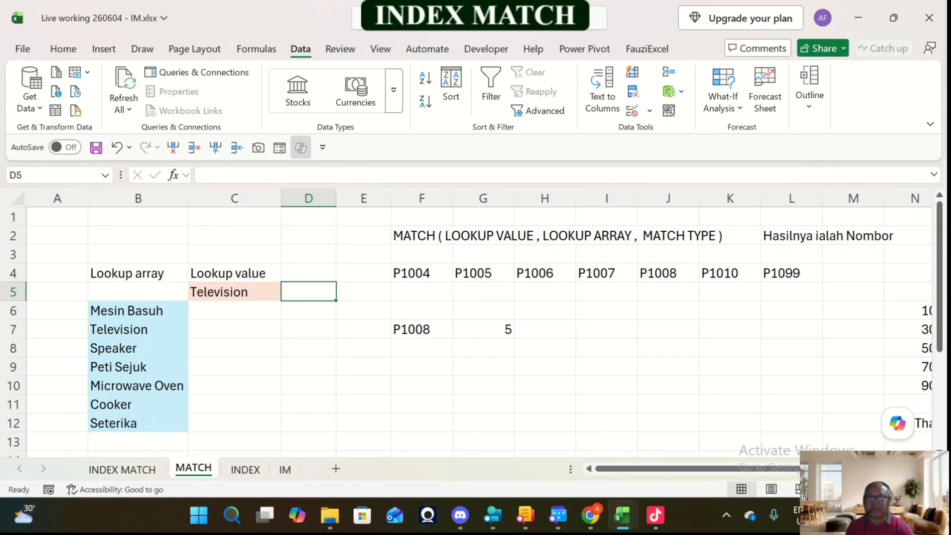
Step: Add a list dropdown to lookup value cell C5 sourced from $B$6:$B$12, and check its options
click(235, 292)
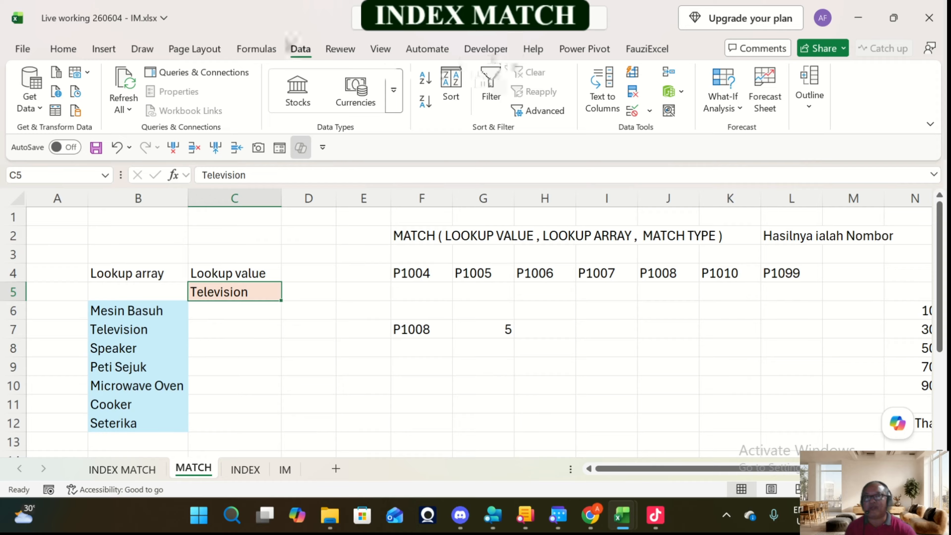
click(649, 111)
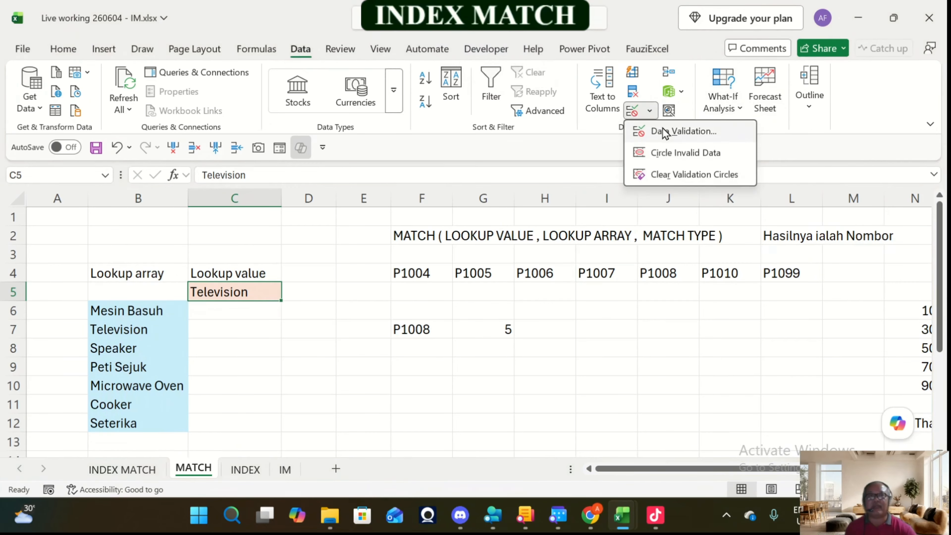
click(665, 132)
click(344, 292)
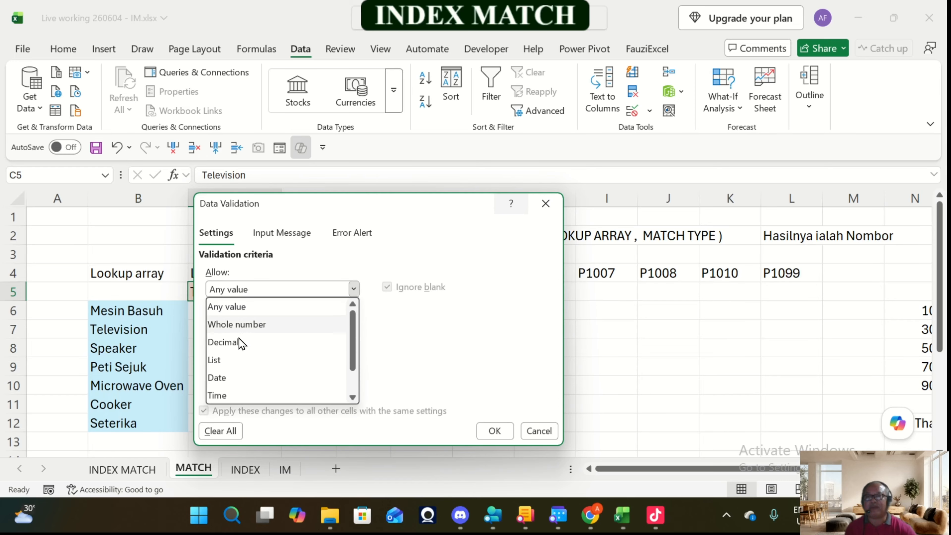
click(230, 361)
click(246, 356)
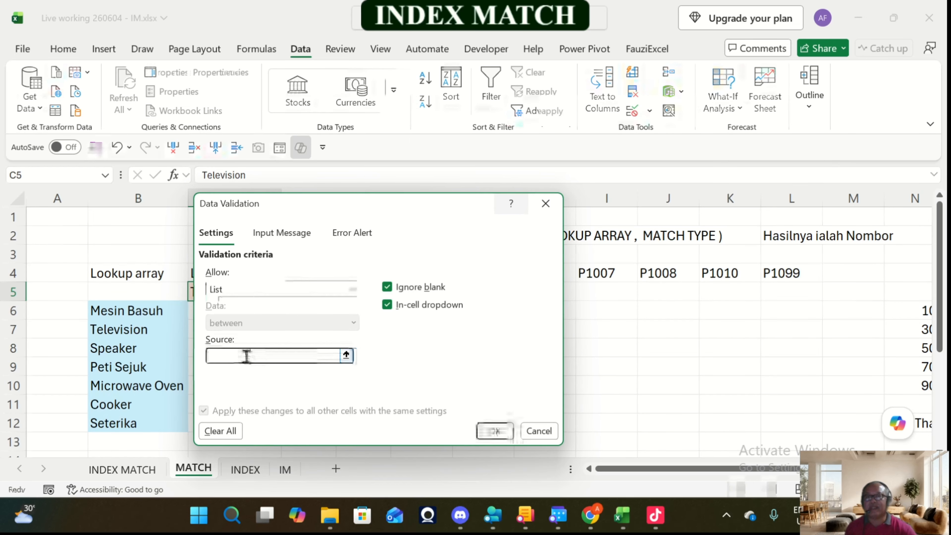
drag(142, 311, 161, 426)
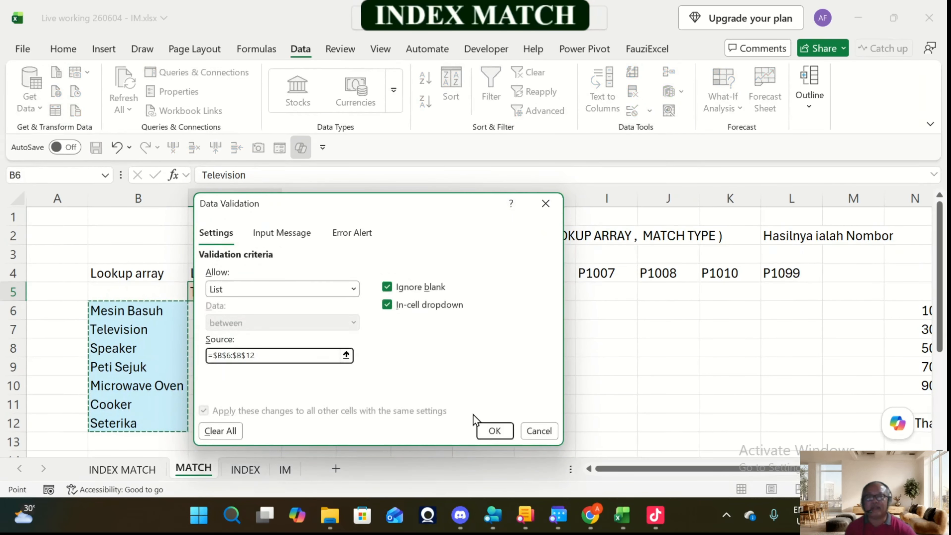
click(494, 431)
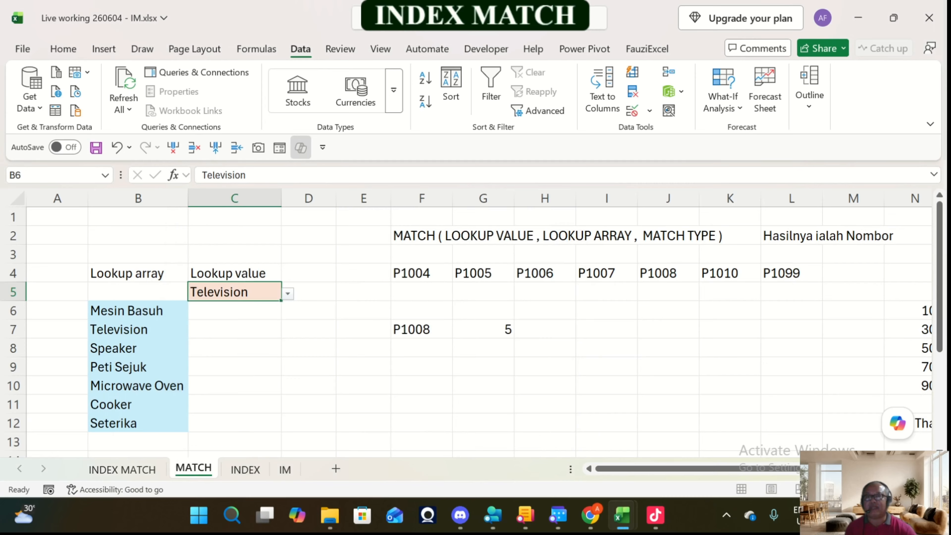
click(308, 310)
click(269, 294)
click(288, 293)
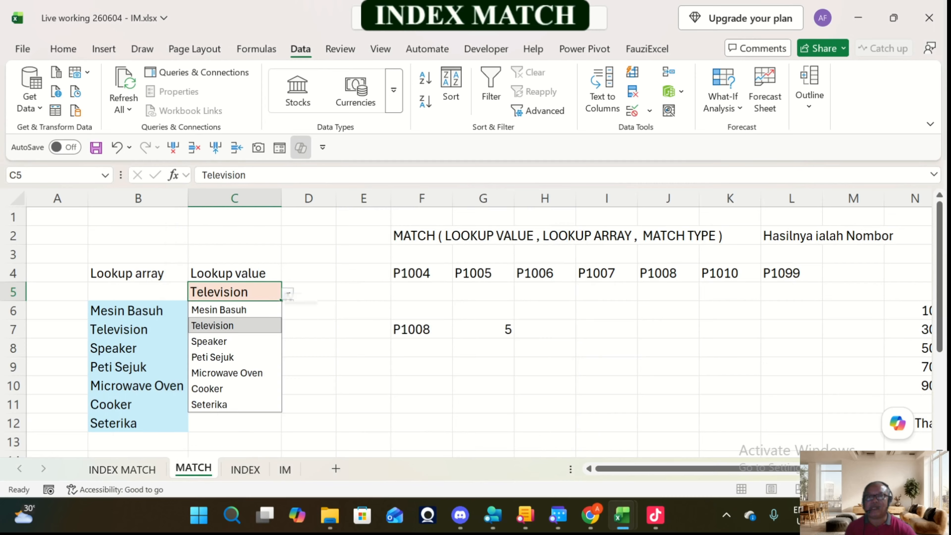
click(289, 294)
Step: Enter the exact-match formula =MATCH(C5,B6:B12,0) in D5
click(309, 292)
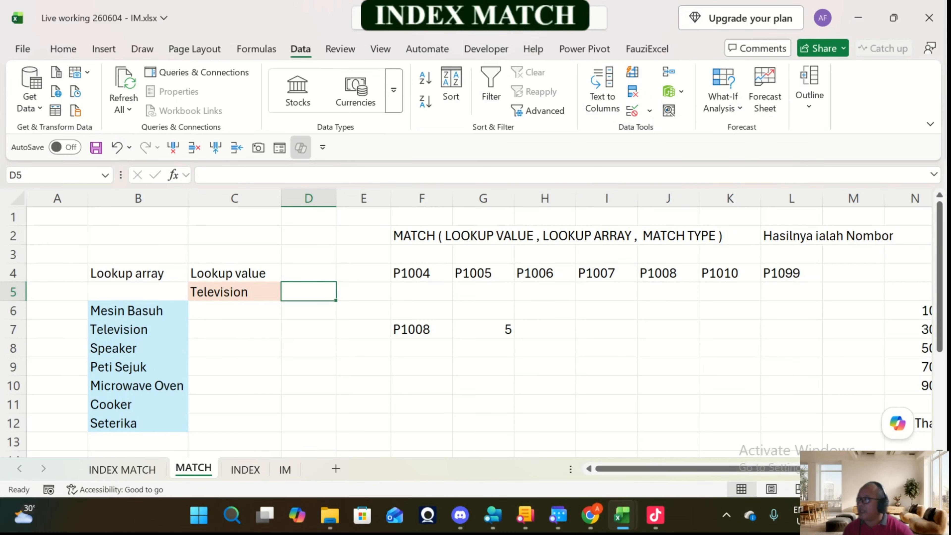
text(=)
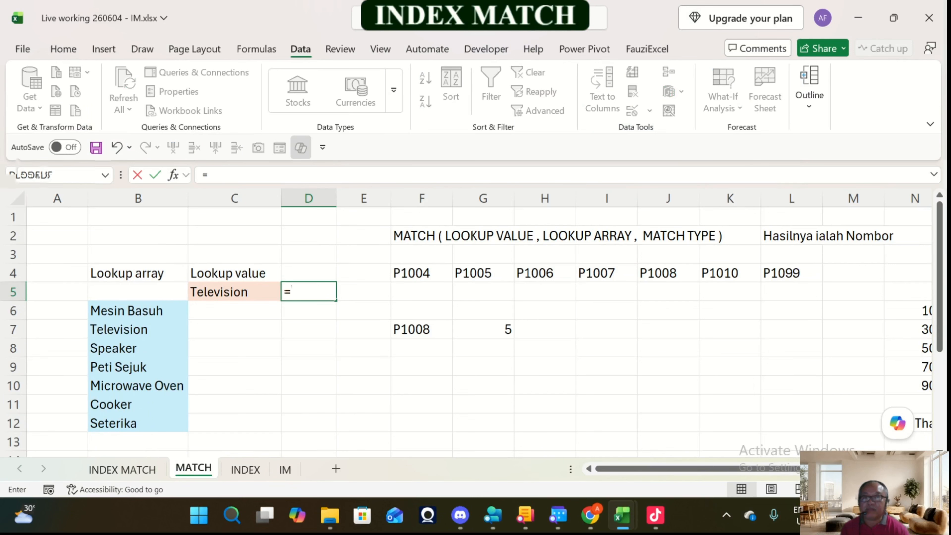
text(matc)
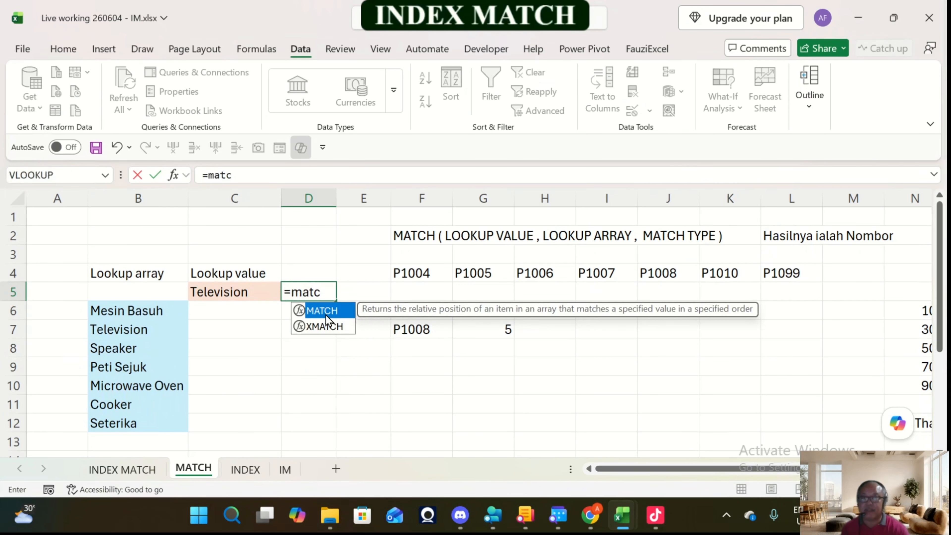
double_click(326, 317)
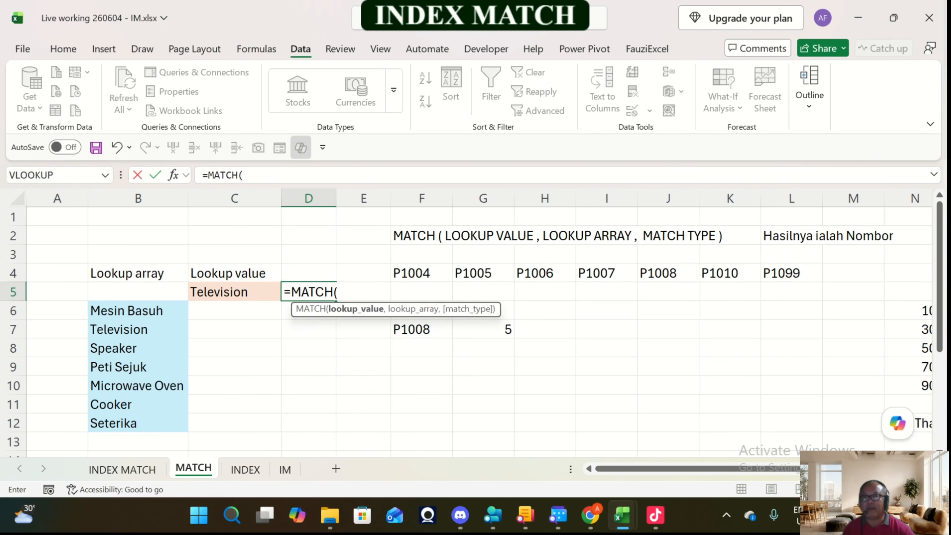
key(Left)
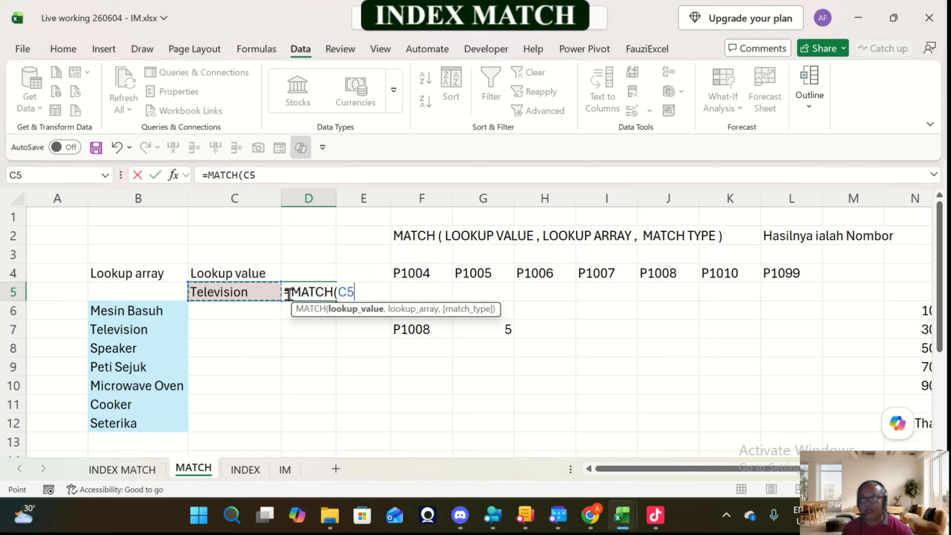
text(,)
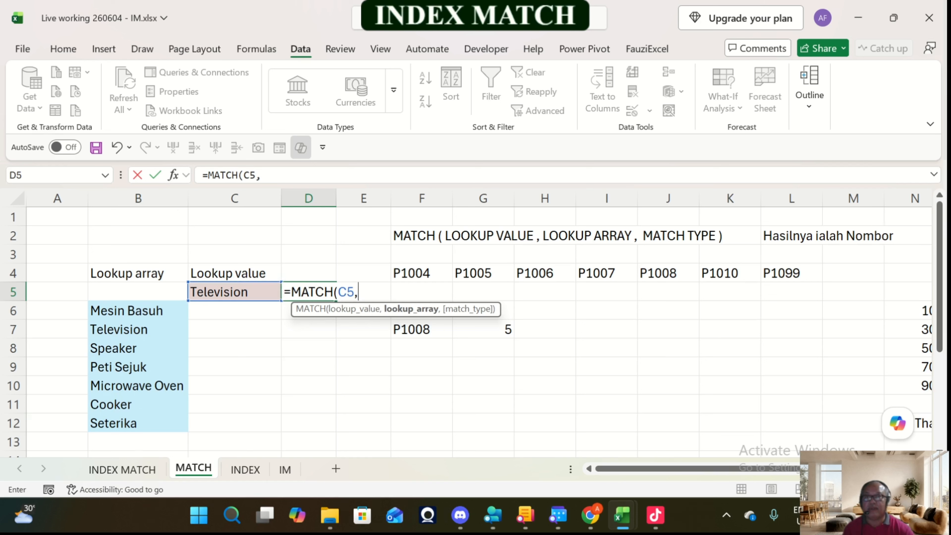
click(137, 310)
drag(138, 310, 138, 422)
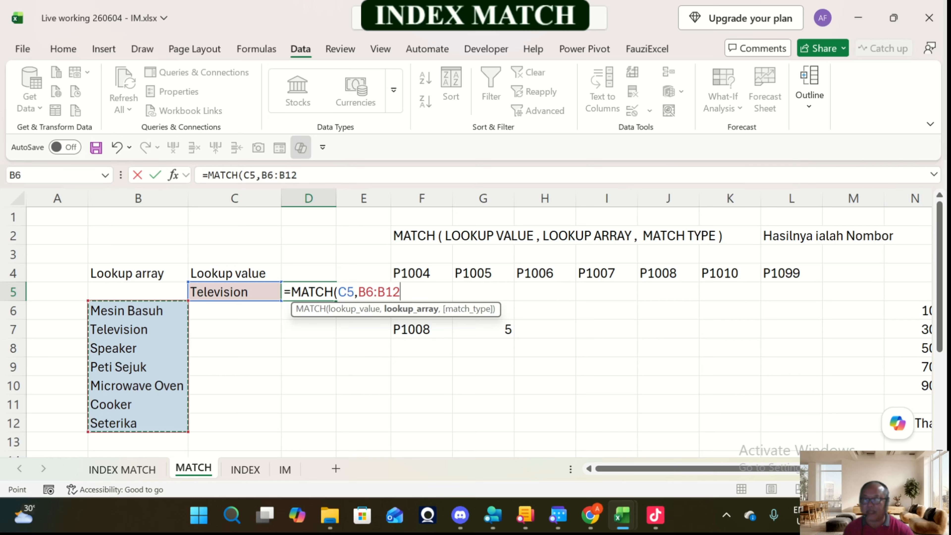
text(,)
key(Down)
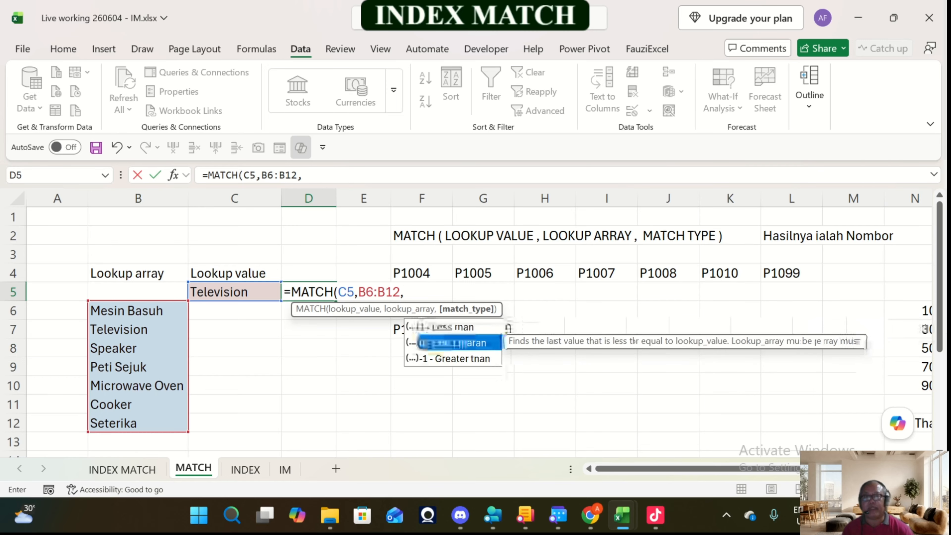
key(Tab)
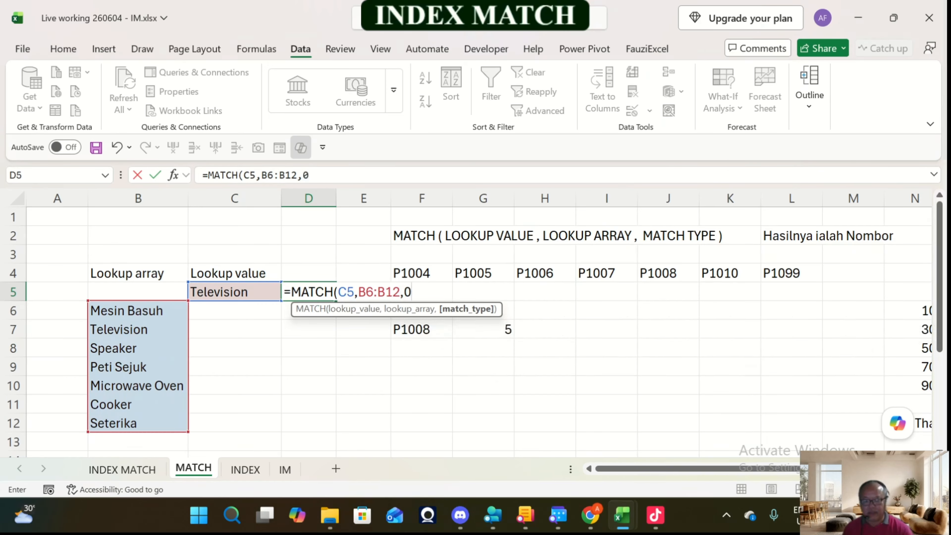
text())
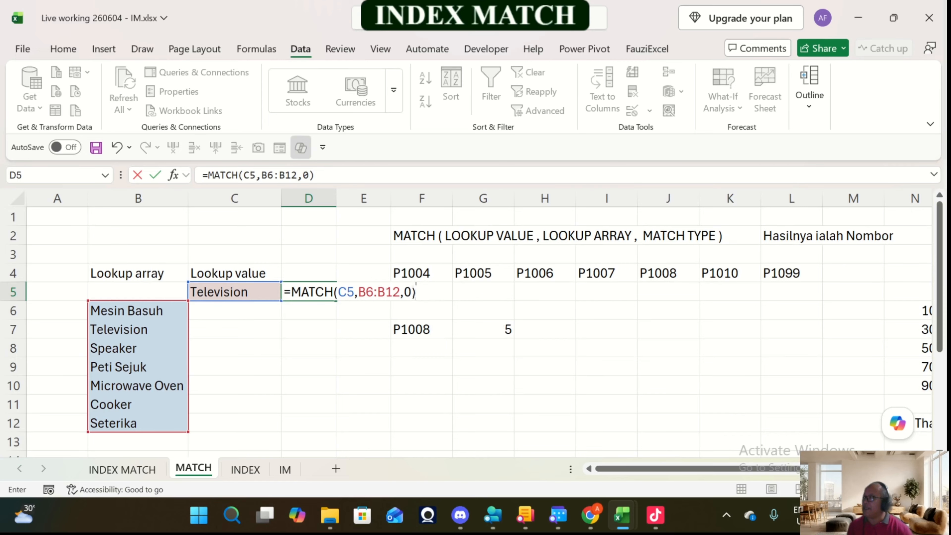
key(Return)
key(Up)
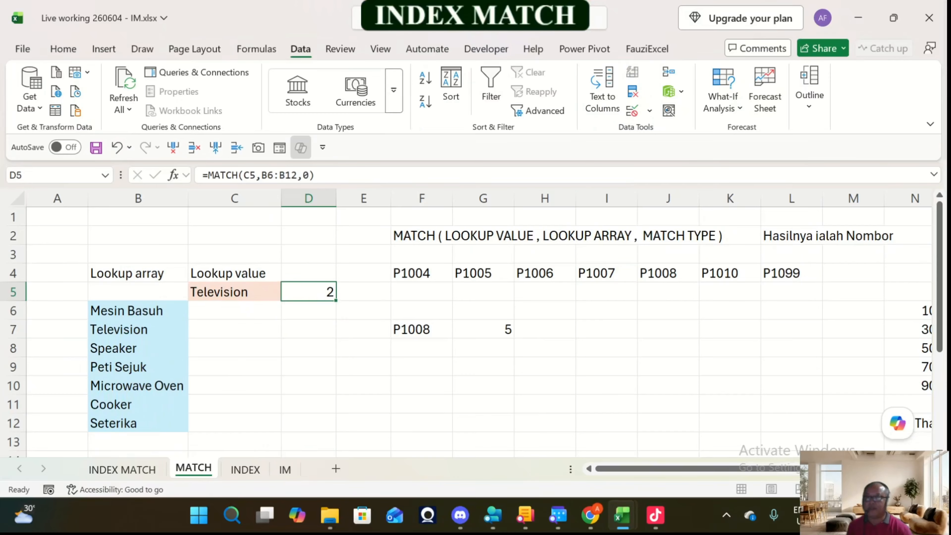
Step: Choose Cooker from the dropdown in C5 to test the MATCH formula, and save the workbook
click(234, 292)
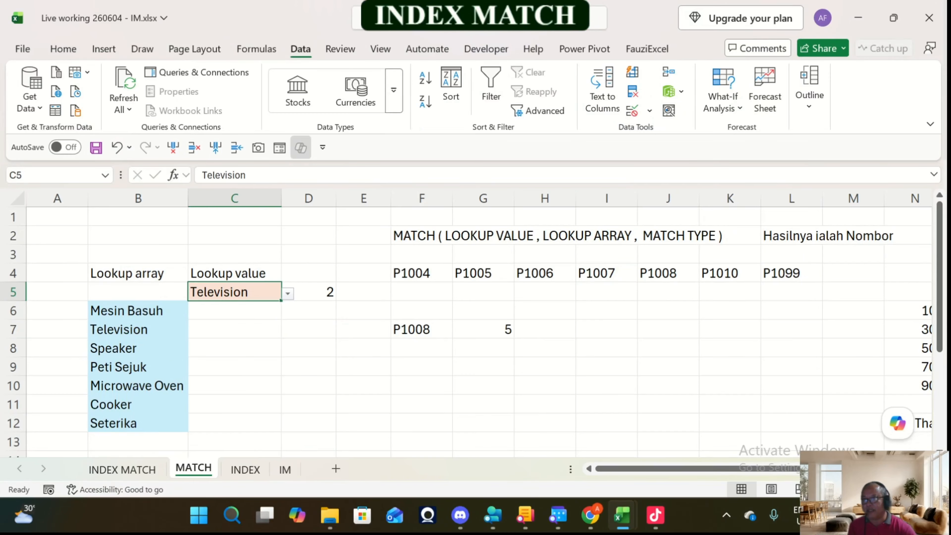
click(288, 293)
click(236, 390)
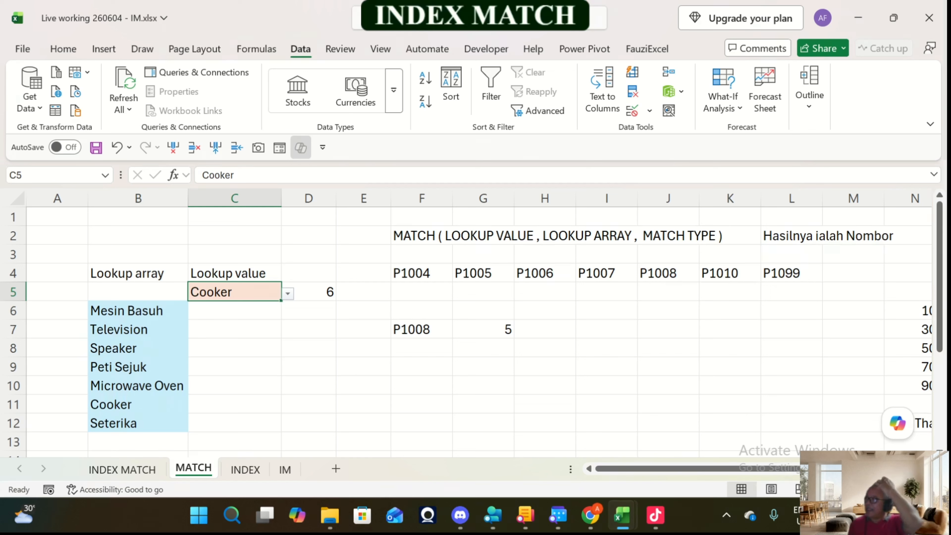
click(98, 148)
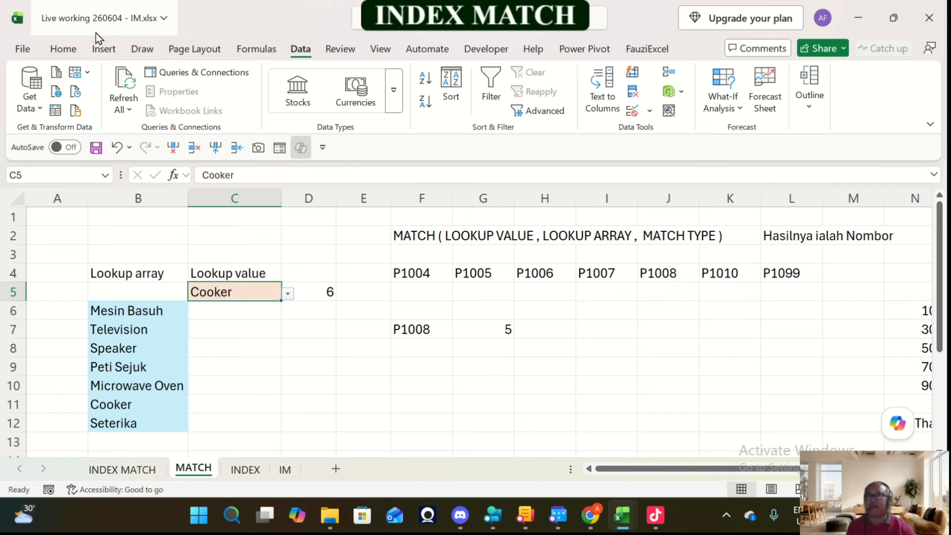
click(98, 149)
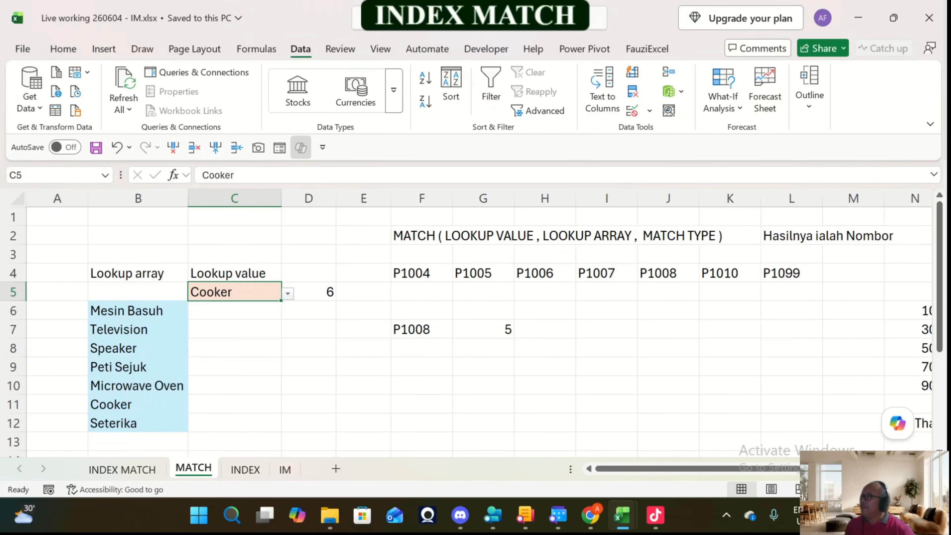
Step: On the INDEX MATCH sheet, change the first Kod Produk entry of Jadual A, in E4, to P1007
click(150, 471)
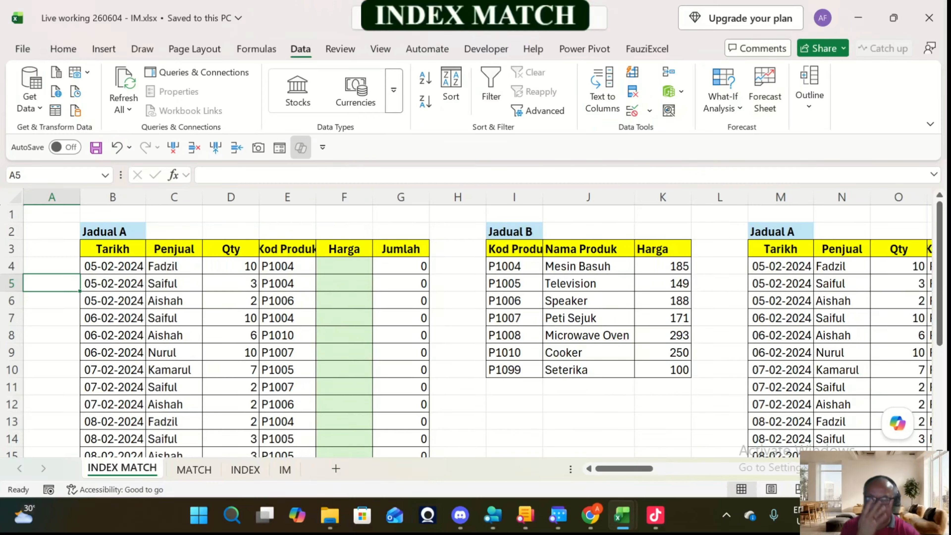
key(Up)
key(Right)
key(Right)
key(Right)
key(Right)
key(Right)
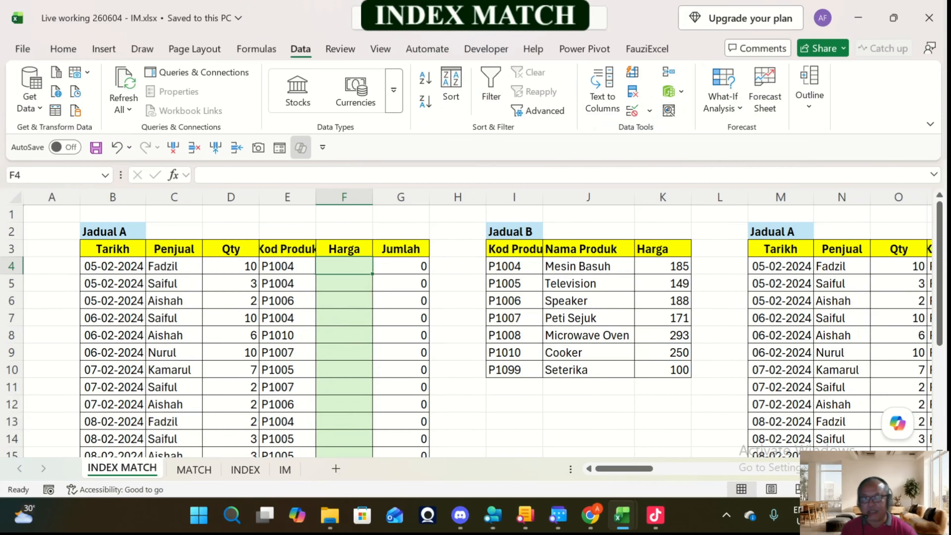
key(Left)
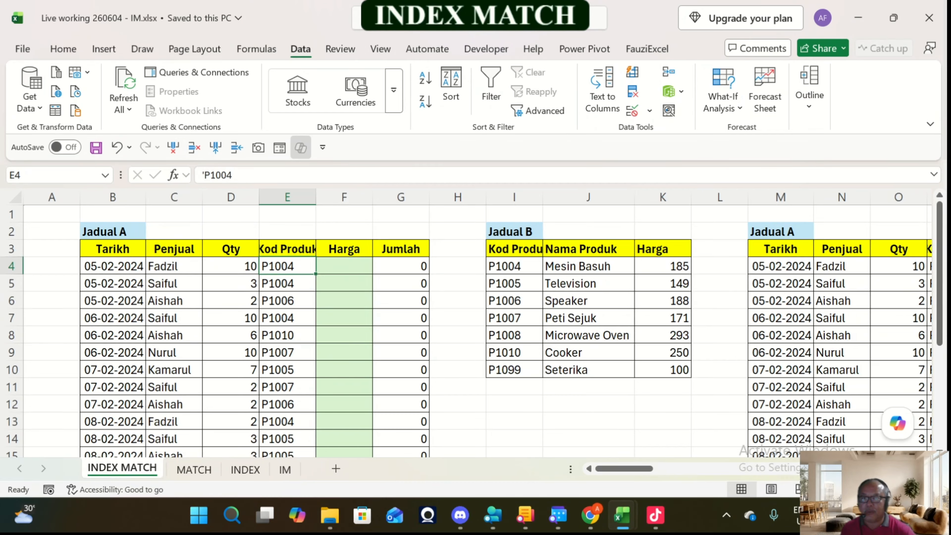
key(Right)
key(Left)
key(shift+Down)
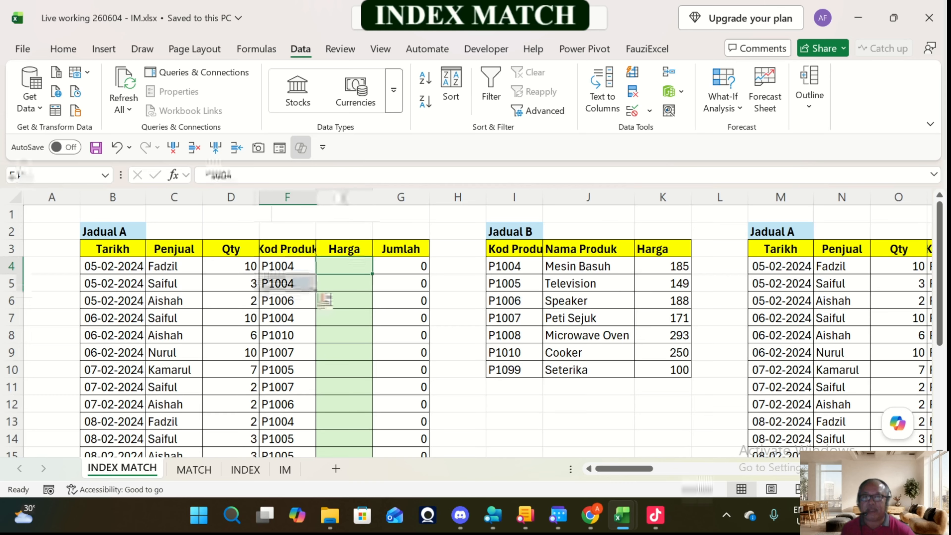
key(Up)
key(F2)
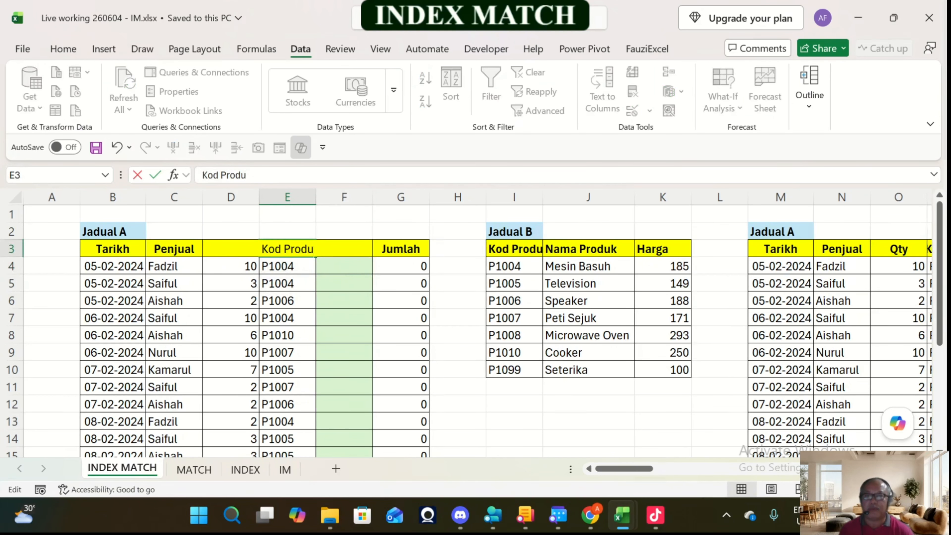
key(Return)
key(F2)
key(BackSpace)
text(7)
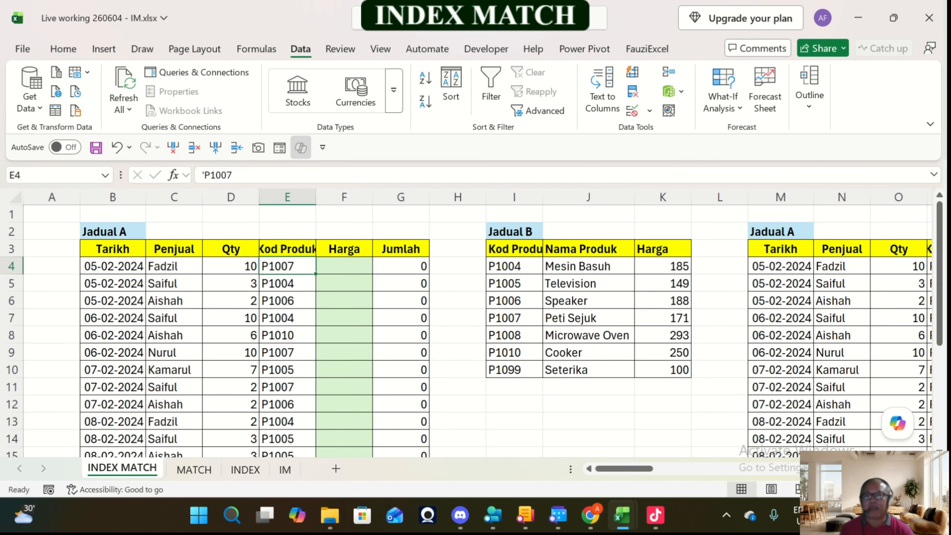
Step: Enter =INDEX($K$4:$K$10,4) in F4, the first Harga cell of Jadual A
key(Tab)
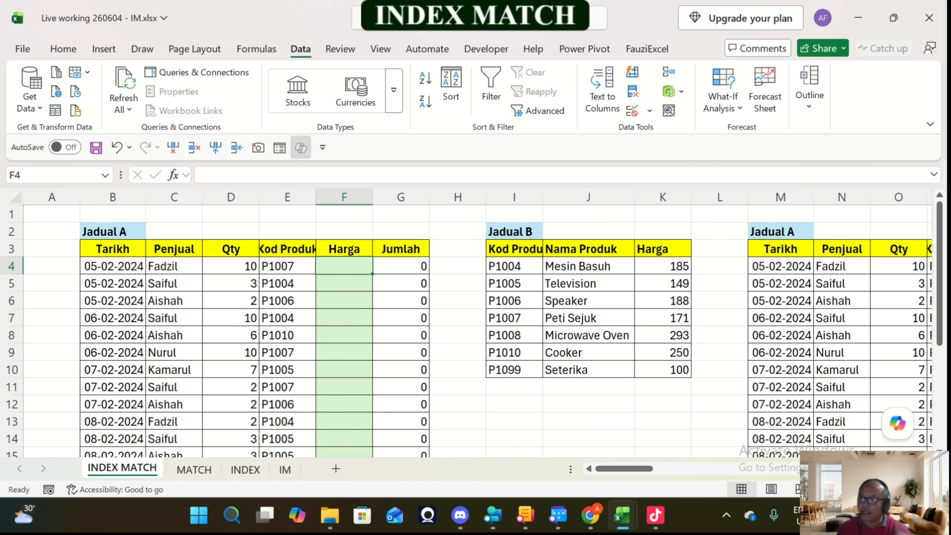
text(=ind)
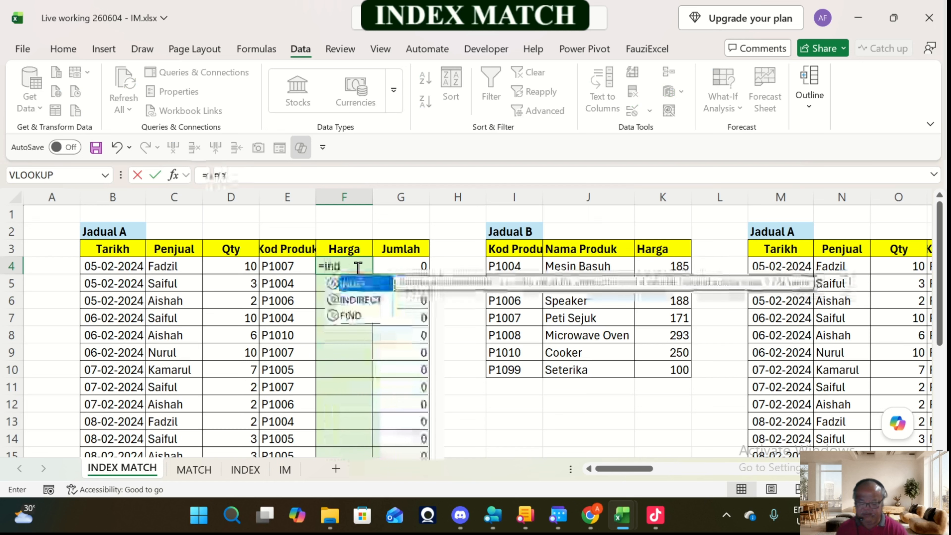
text(ex()
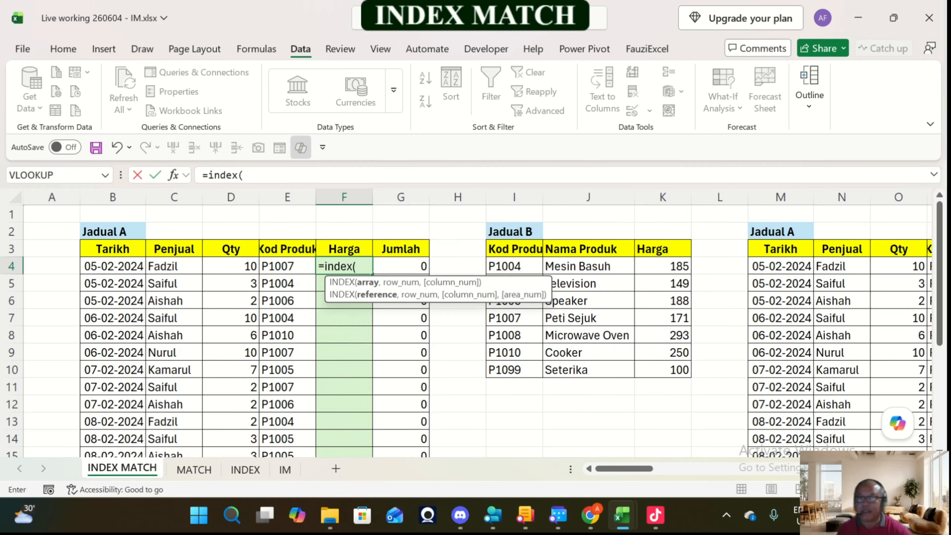
drag(662, 265, 674, 371)
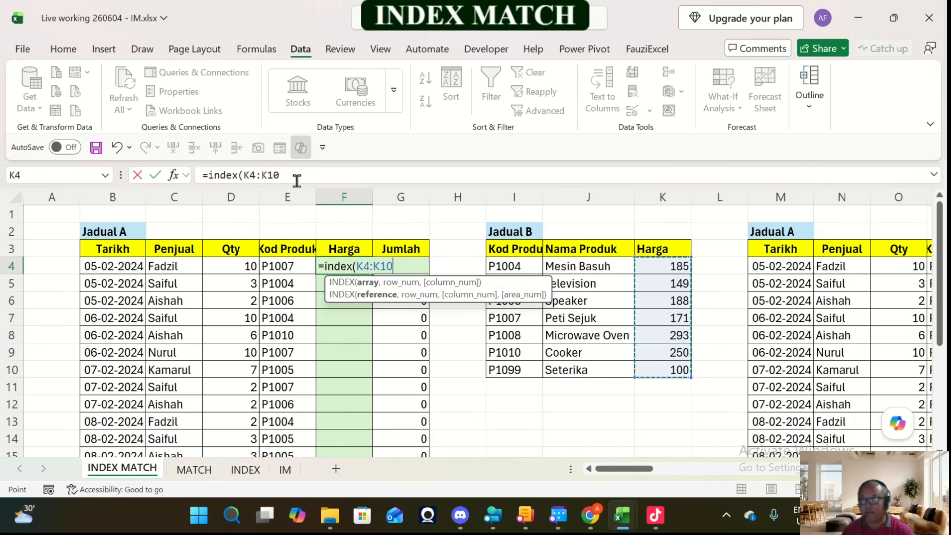
key(F4)
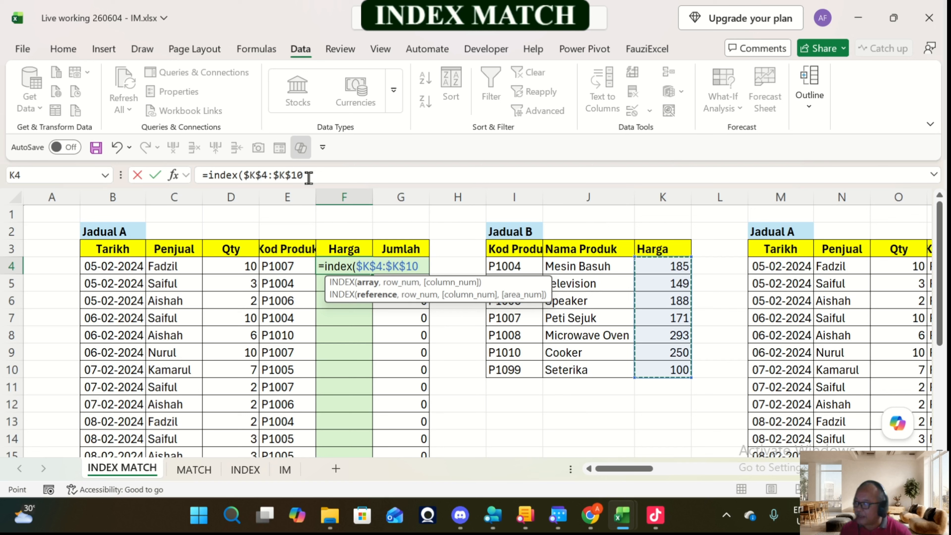
text(,)
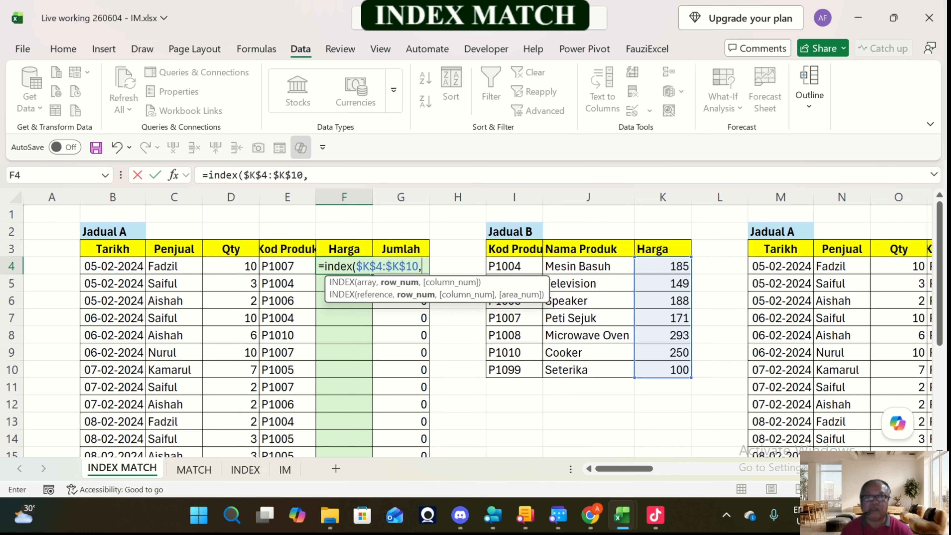
drag(488, 297, 644, 412)
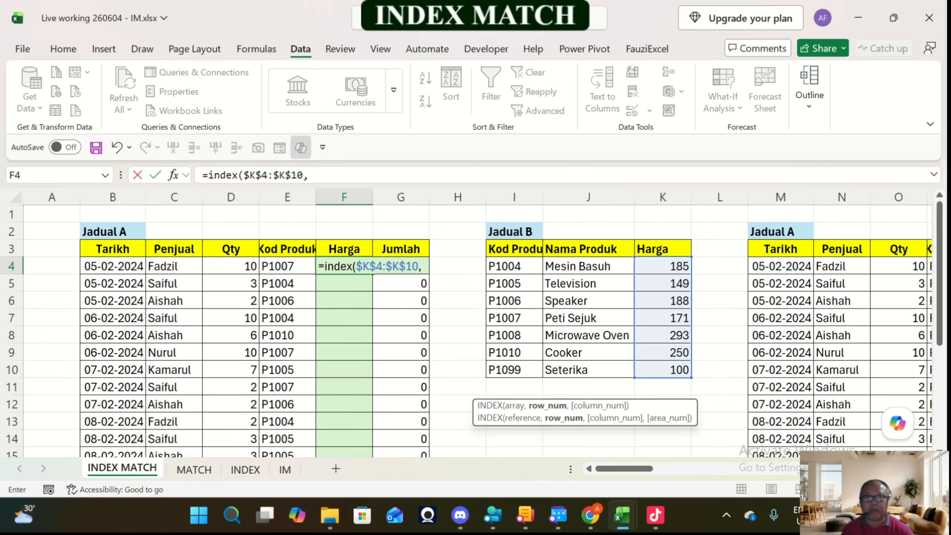
click(340, 176)
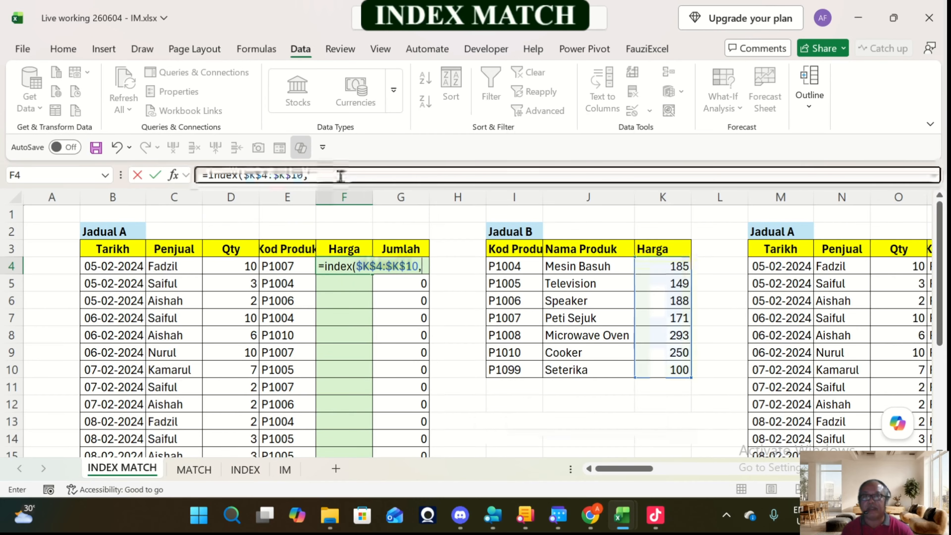
text(4)
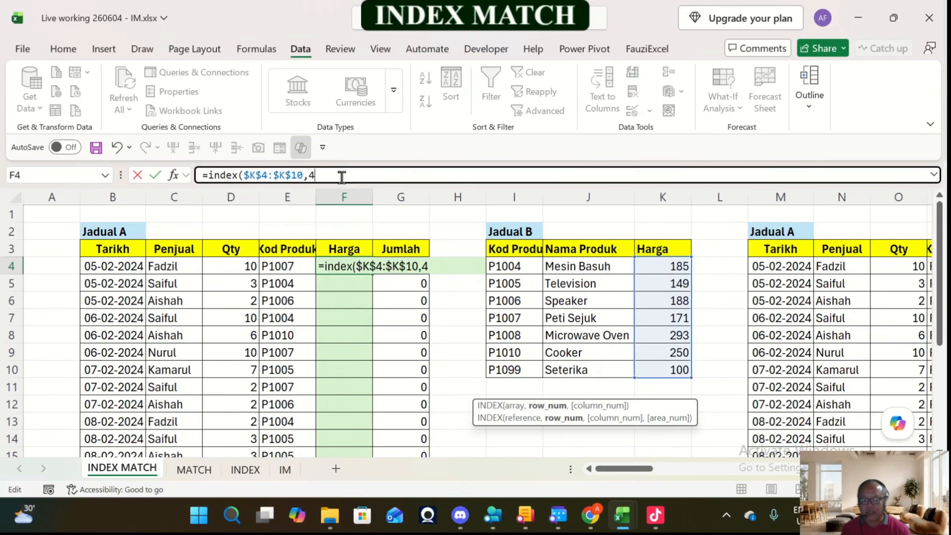
text())
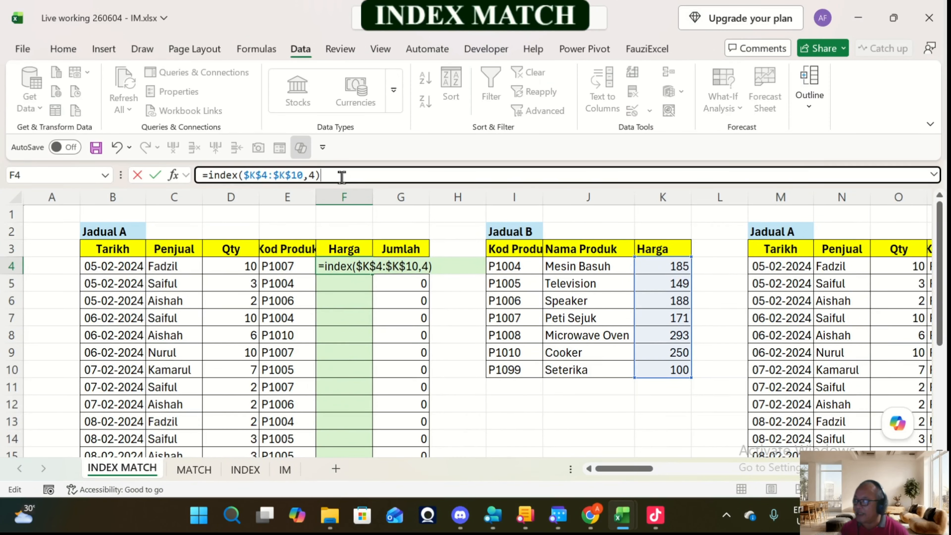
key(Return)
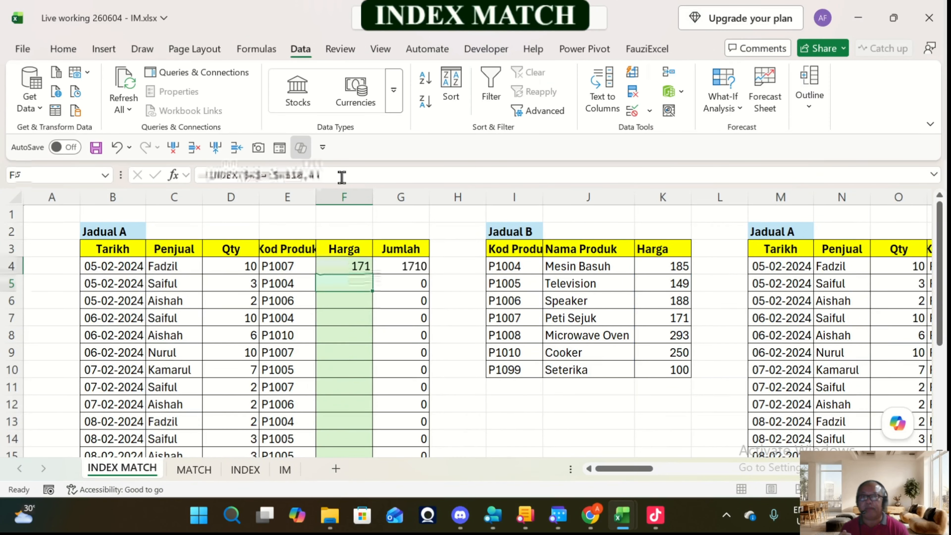
Step: In F4's INDEX formula, replace the fixed row number with a nested MATCH that uses E4 as its lookup value
key(Up)
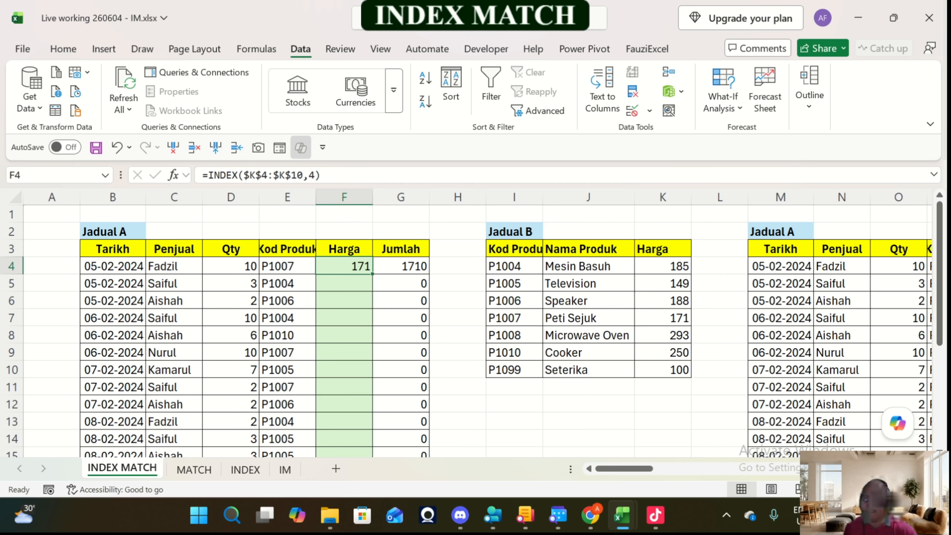
click(317, 175)
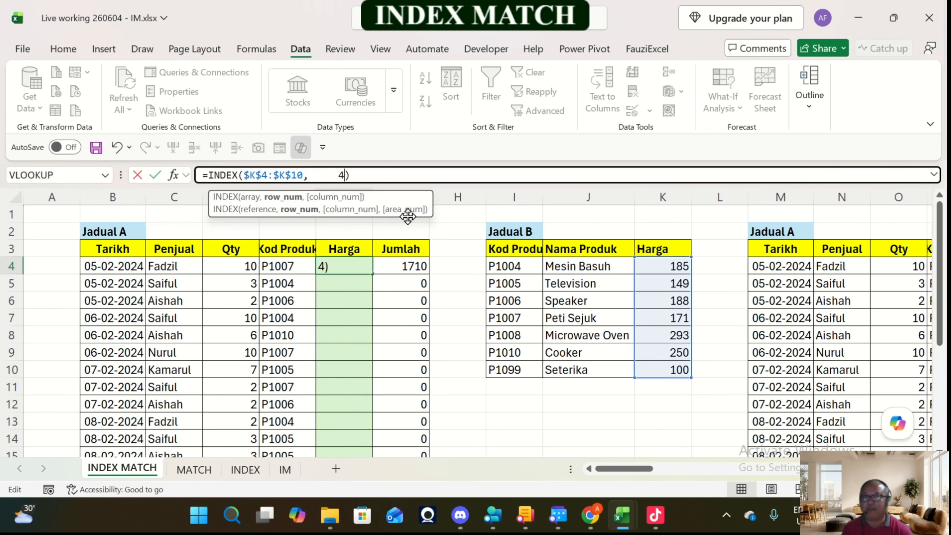
key(BackSpace)
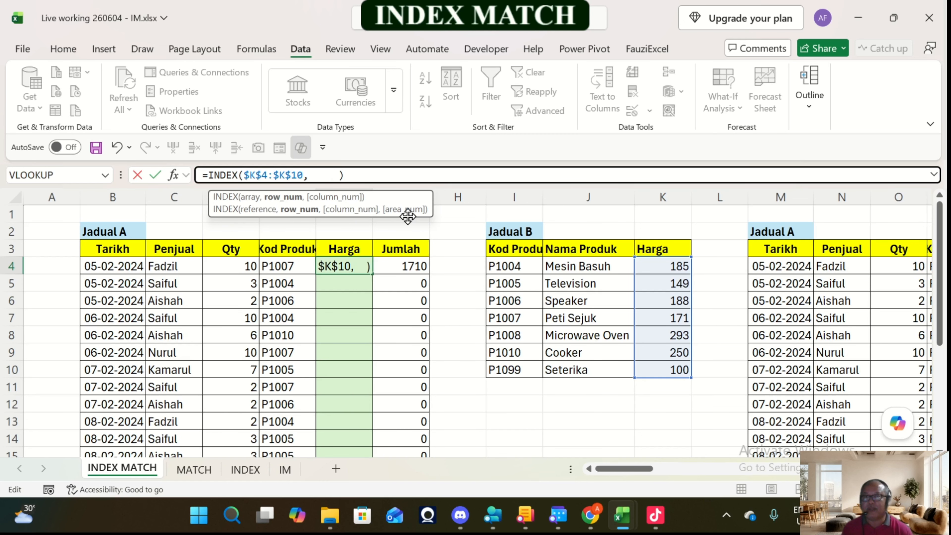
key(Left)
key(Left)
key(Left)
key(Left)
text(match)
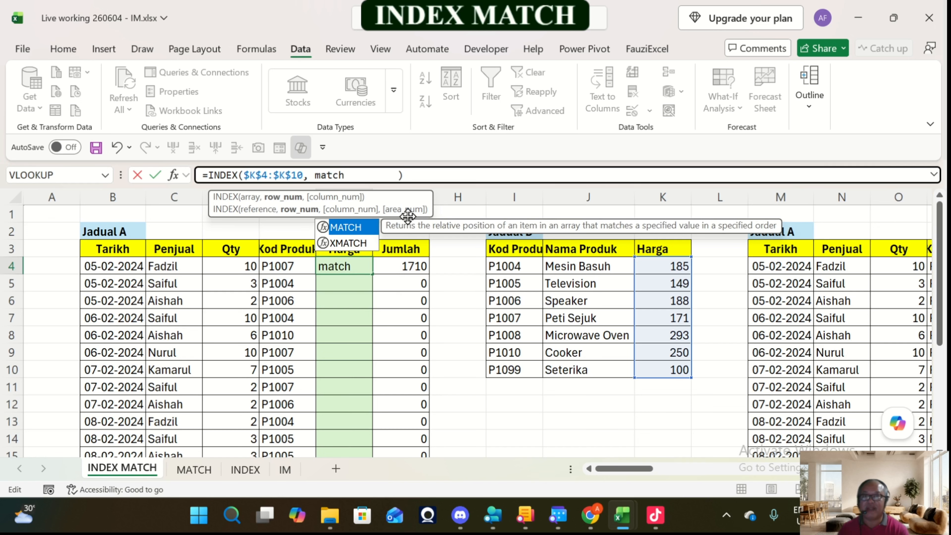
text(()
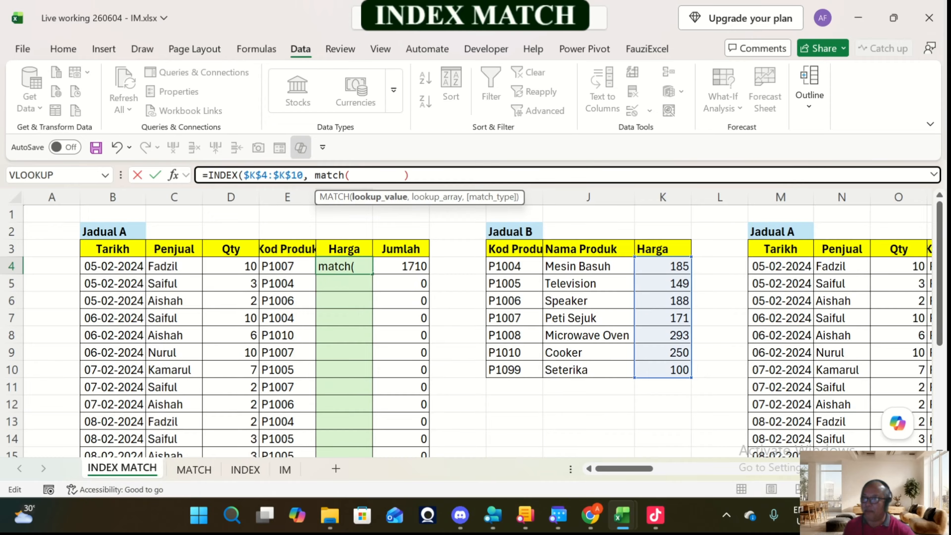
click(288, 266)
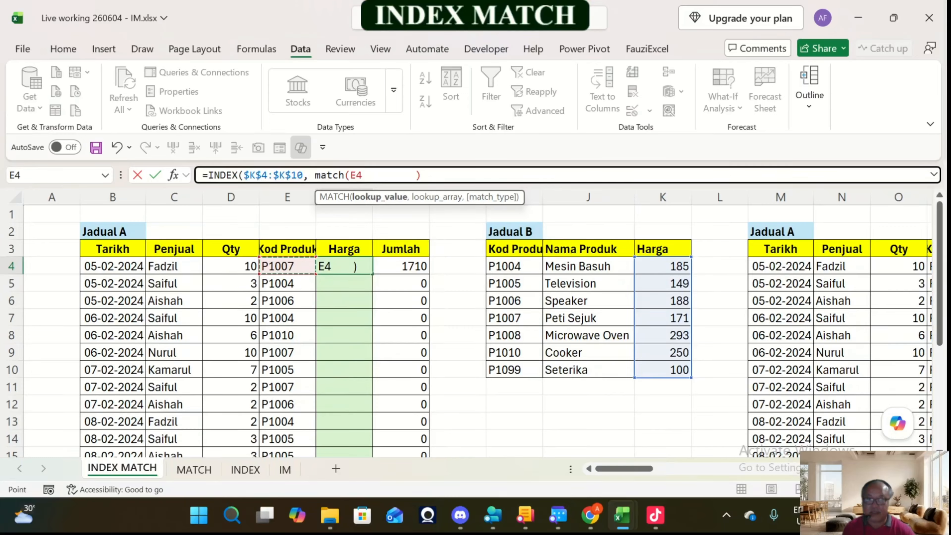
Step: Complete the nested MATCH in F4 with lookup array $I$4:$I$10 and exact match 0, and remove the extra spaces
text(,)
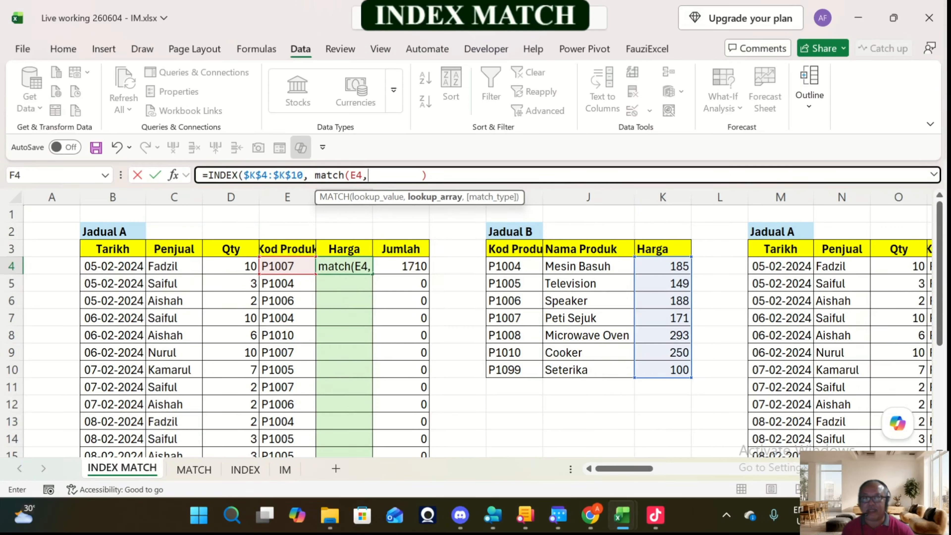
drag(513, 266, 535, 371)
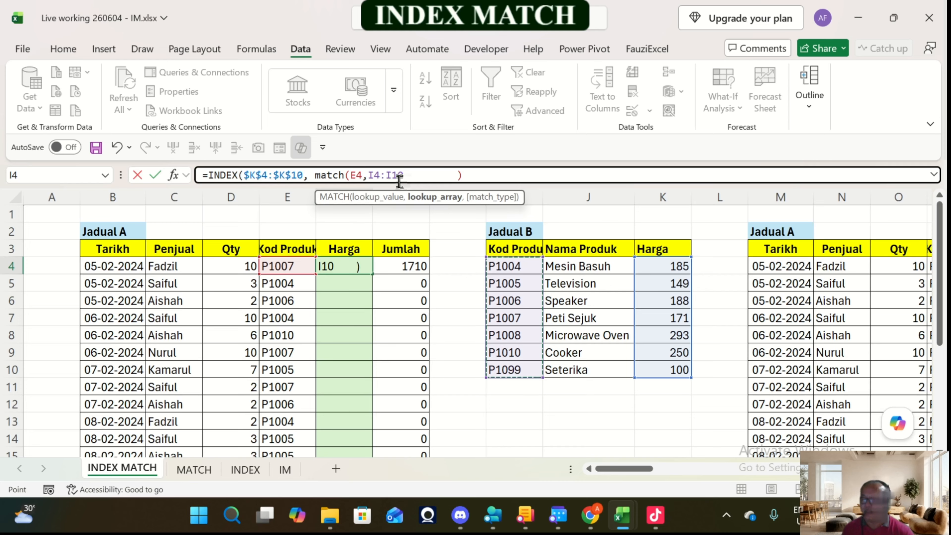
key(F4)
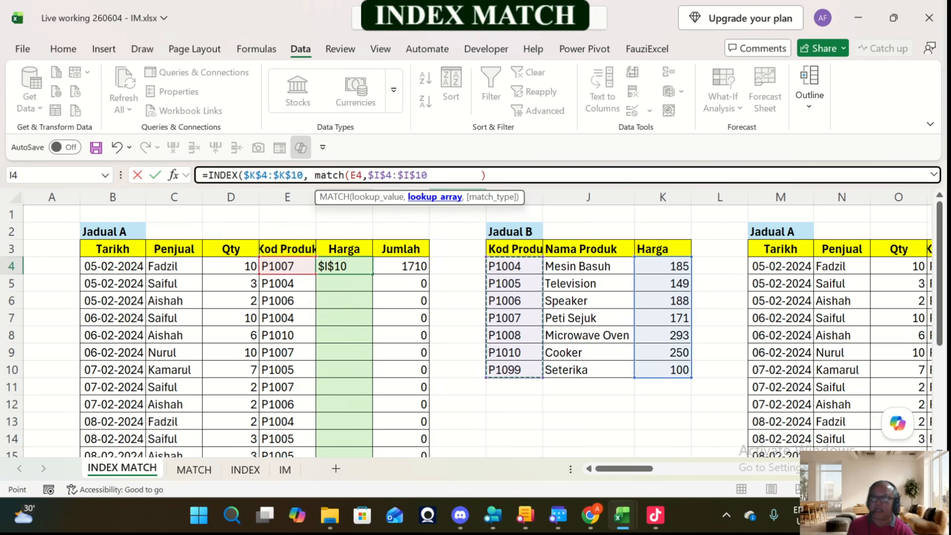
text(,)
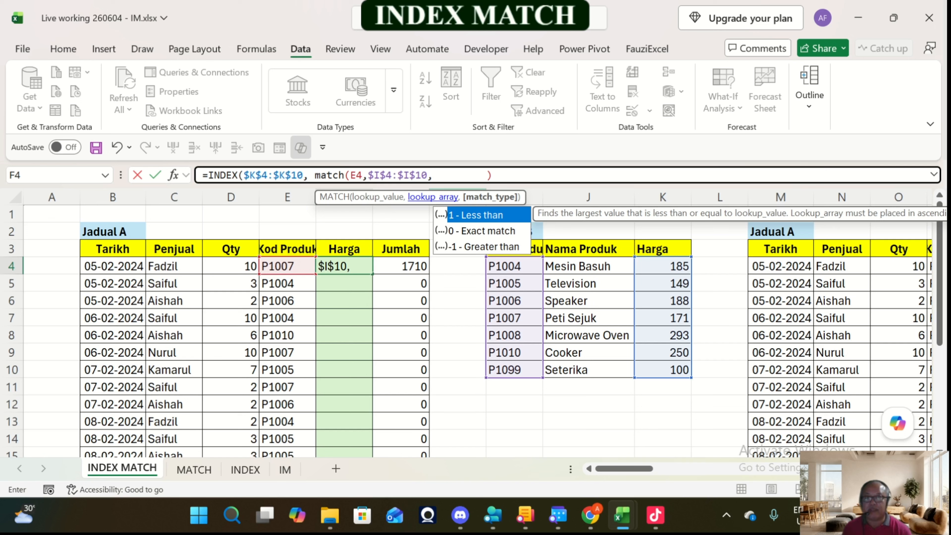
key(Down)
key(Tab)
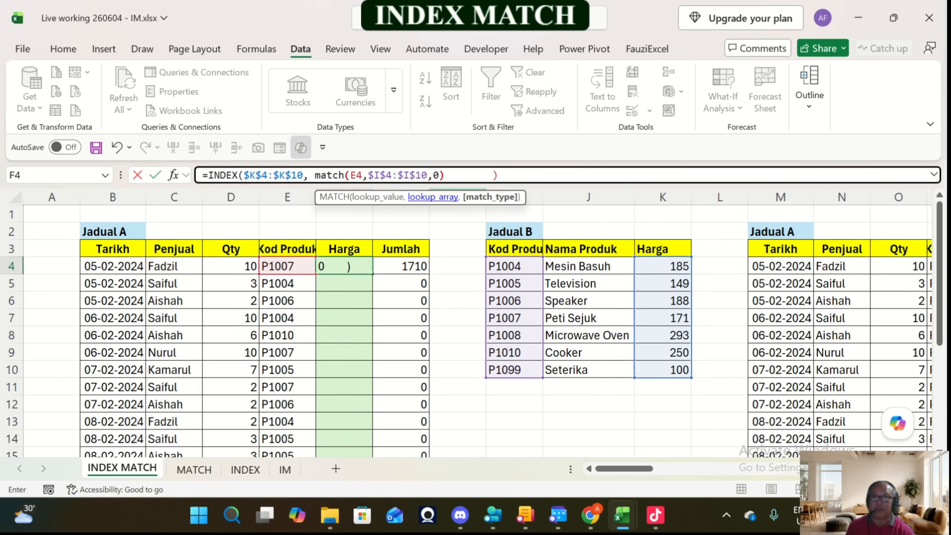
text())
key(Delete)
key(Delete)
key(Delete)
key(Delete)
key(Delete)
key(Delete)
key(Delete)
key(Delete)
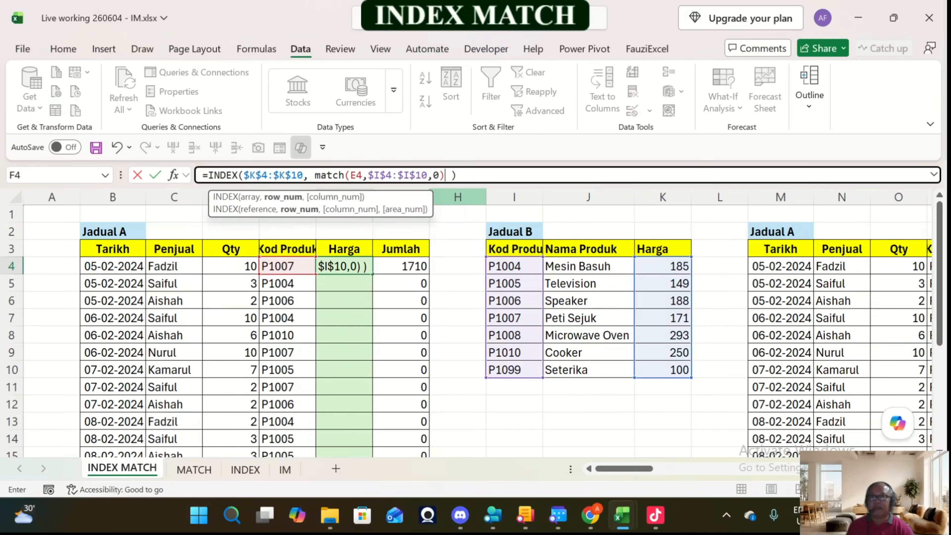
key(ctrl+Return)
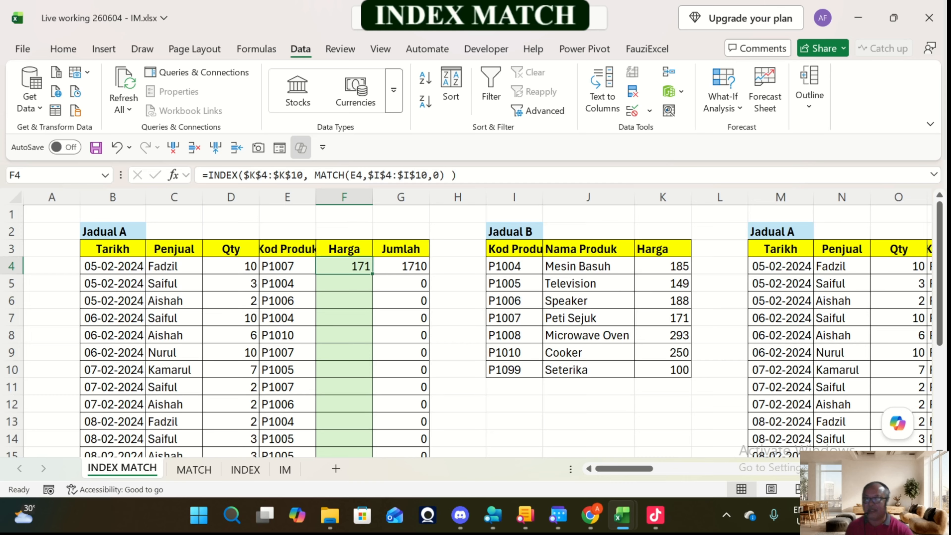
Step: Fill F4's formula down Jadual A's Harga column, and check the P1010 and P1006 prices against Jadual B
double_click(372, 274)
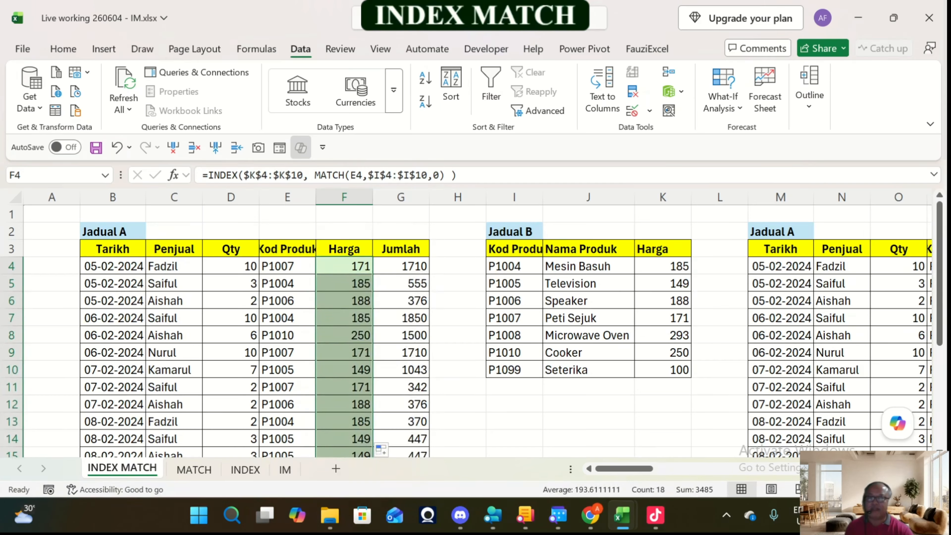
click(344, 335)
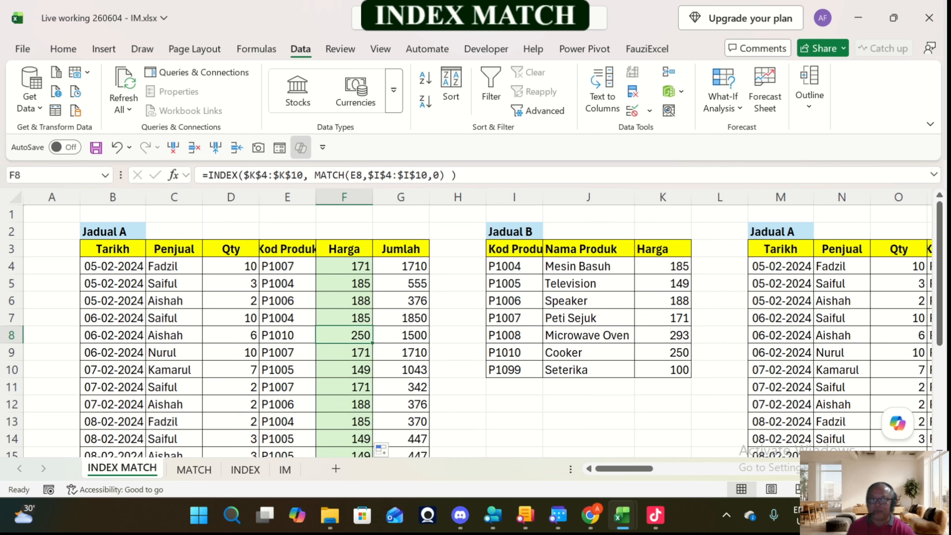
click(274, 335)
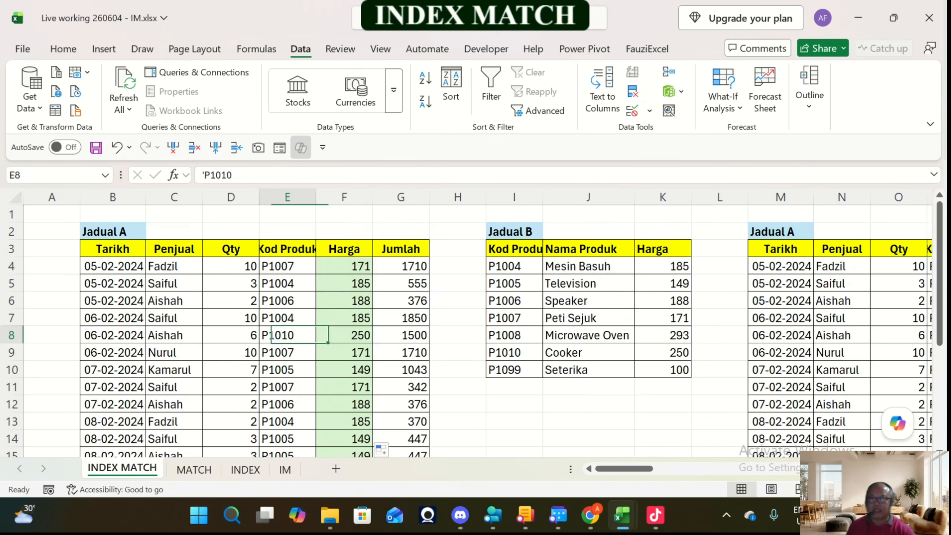
click(514, 352)
click(663, 352)
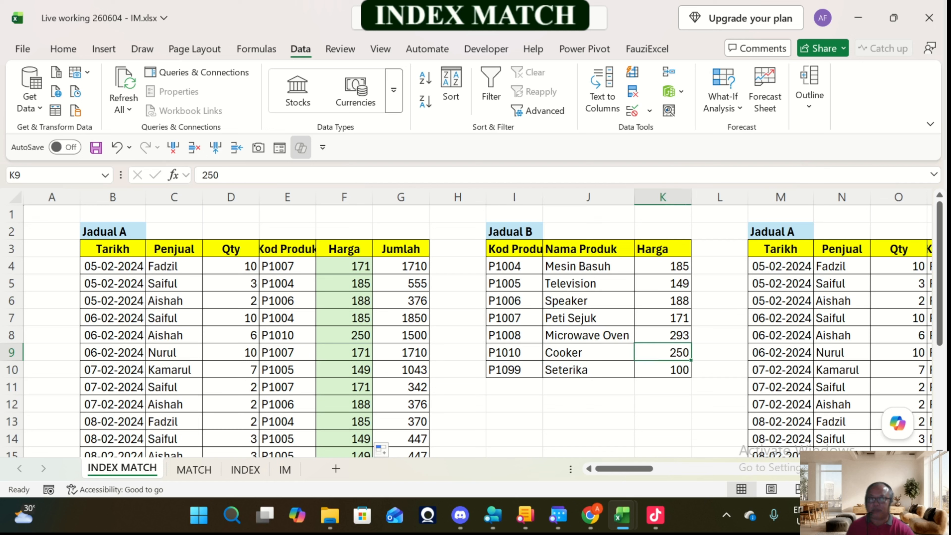
click(287, 301)
click(344, 300)
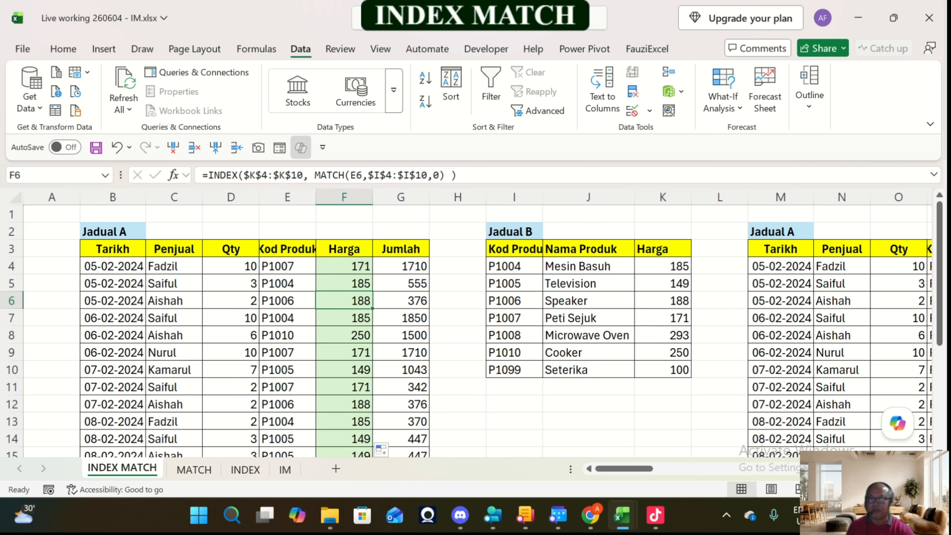
click(662, 300)
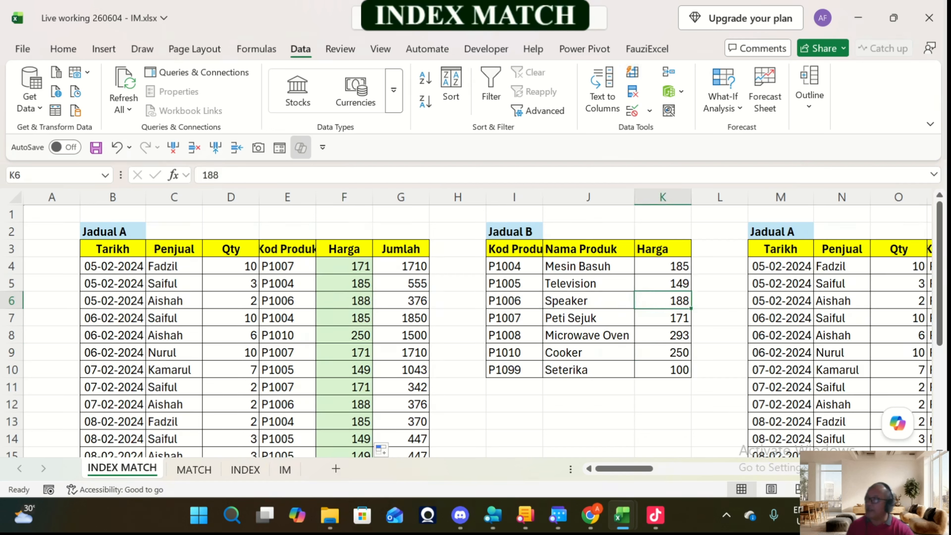
Step: Autofit the width of column T, the Nama Produk column of the second Jadual B
click(344, 266)
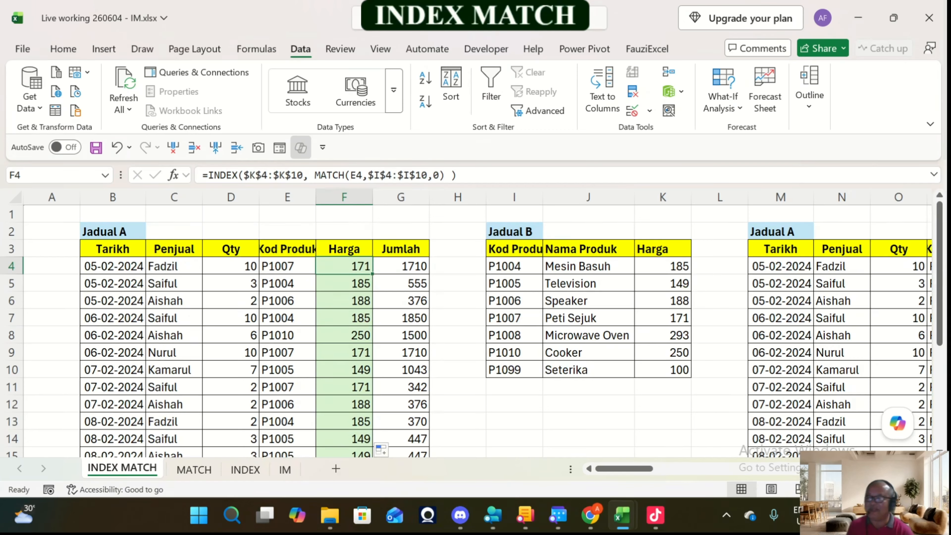
key(Right)
key(Right)
key(Right)
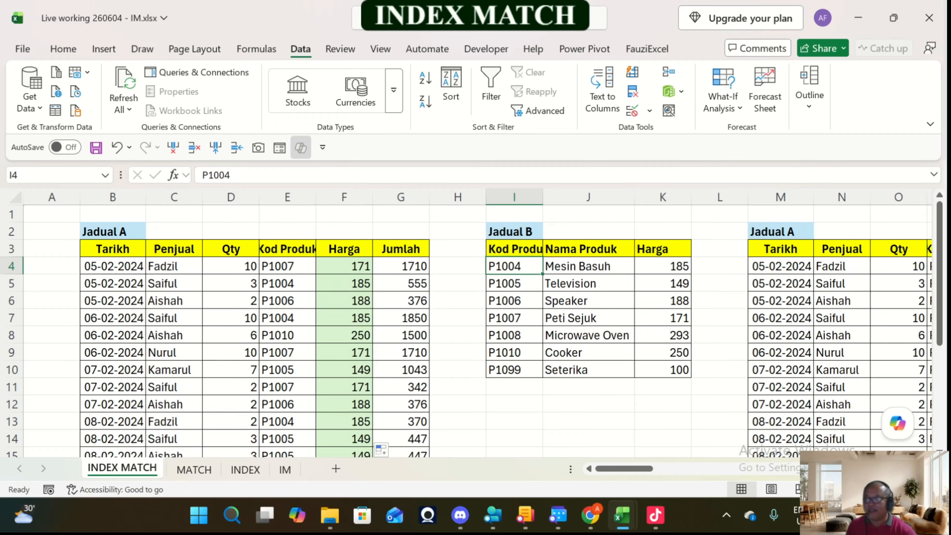
key(Right)
key(Right)
key(Right)
key(Right)
key(Right)
key(Right)
key(Right)
key(Right)
key(Right)
key(Right)
key(Right)
key(Right)
key(Right)
key(Right)
key(Right)
key(Right)
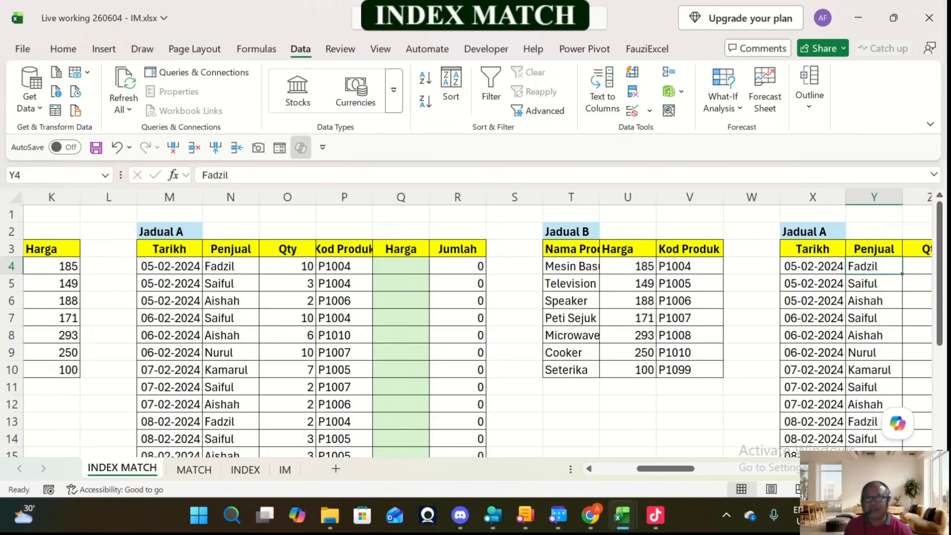
key(Left)
key(Left)
key(Left)
key(Left)
key(Left)
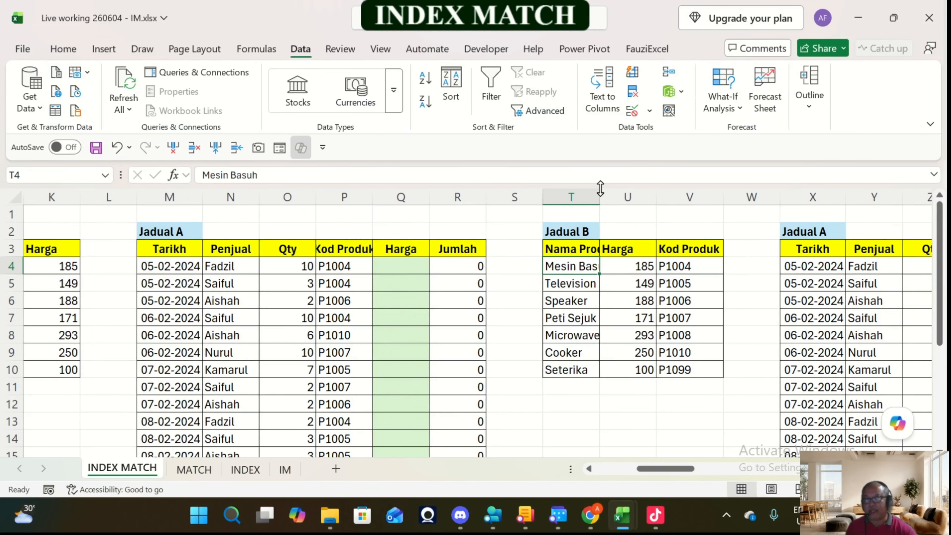
double_click(599, 197)
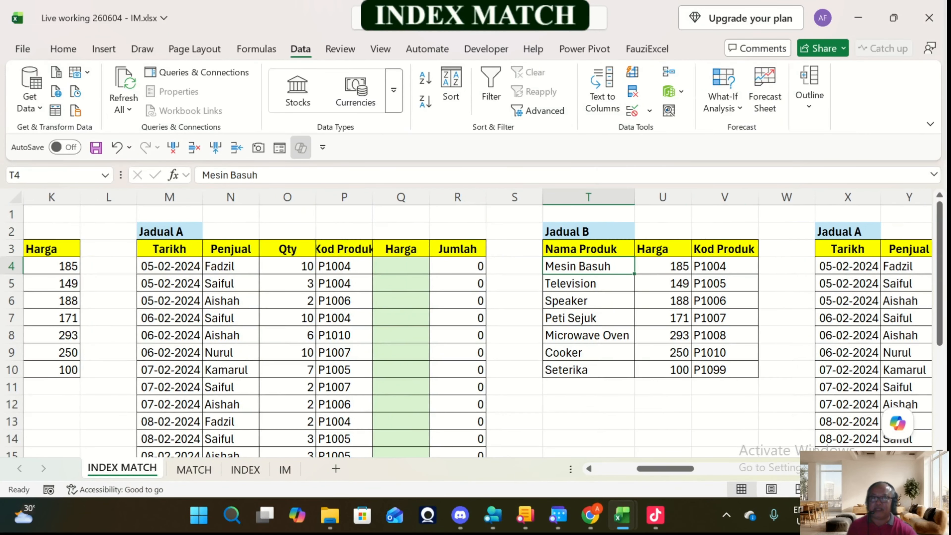
Step: Narrow the empty column S between the second Jadual A and its Jadual B
drag(542, 198, 522, 197)
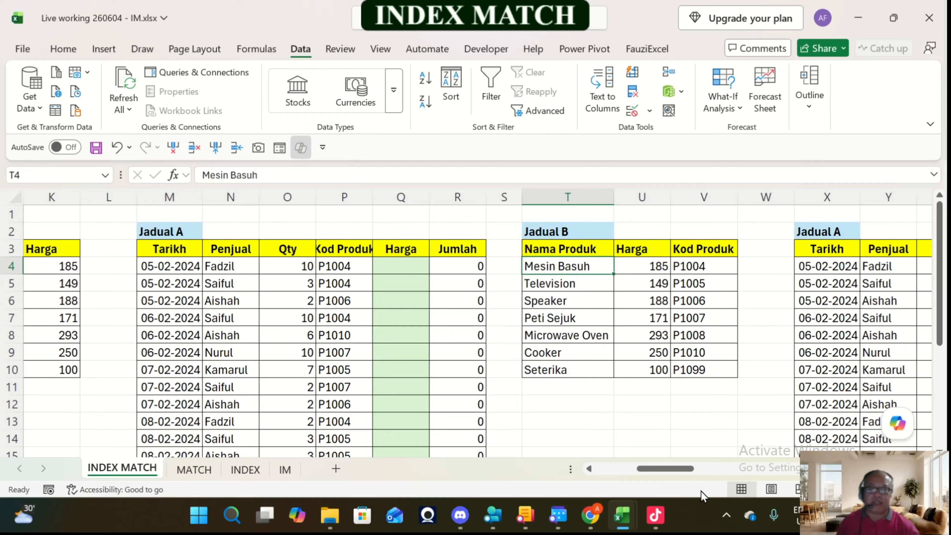
mouse_move(599, 515)
mouse_move(600, 476)
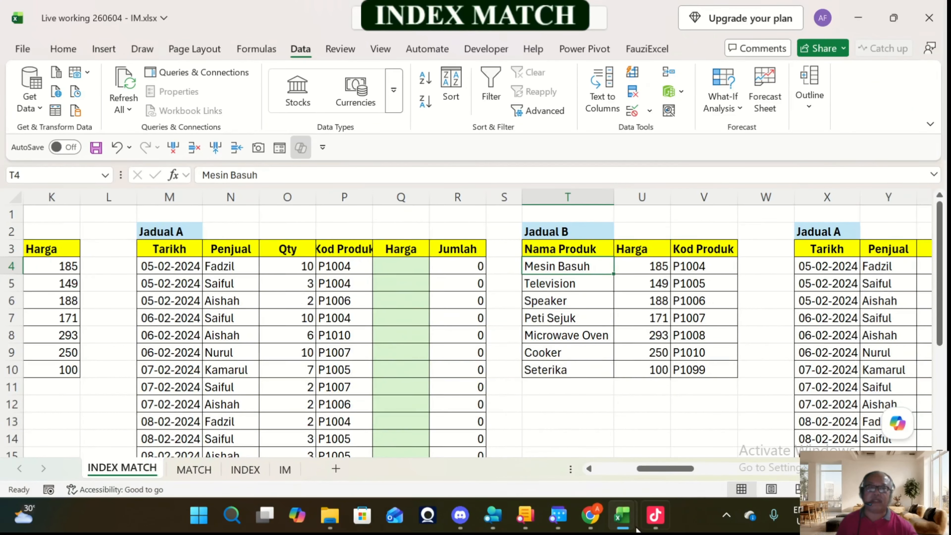
Step: Change the Kod Produk in P4, the first row of the second Jadual A, to P1007
click(400, 265)
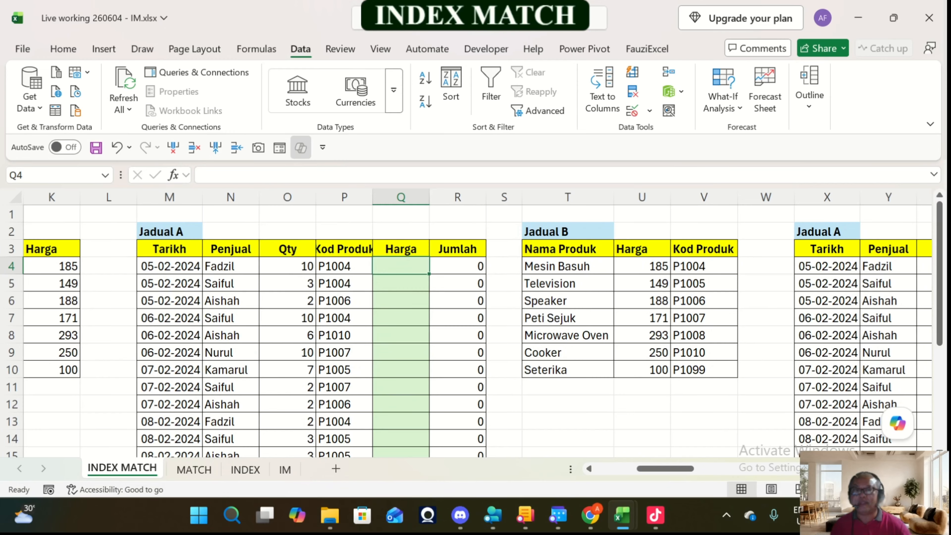
key(Left)
key(F2)
key(BackSpace)
text(7)
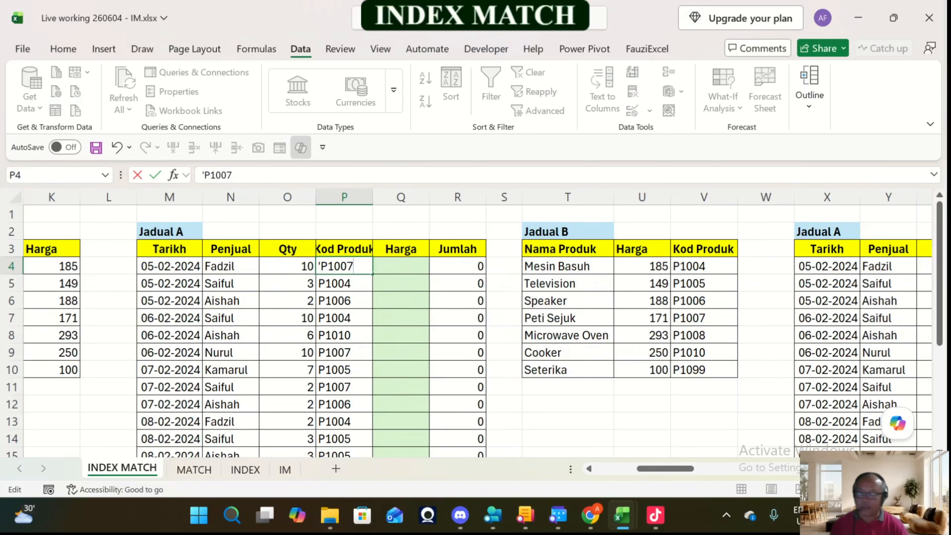
key(Return)
key(Up)
key(Right)
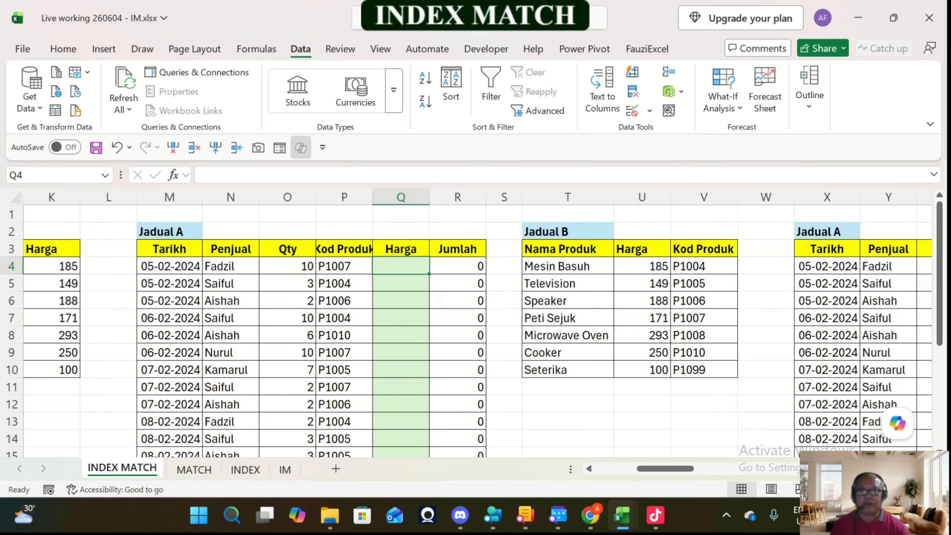
Step: Enter an INDEX formula in Q4 with array $U$4:$U$10 and fixed row number 4
drag(641, 266, 642, 370)
key(Left)
key(Left)
key(Left)
key(Left)
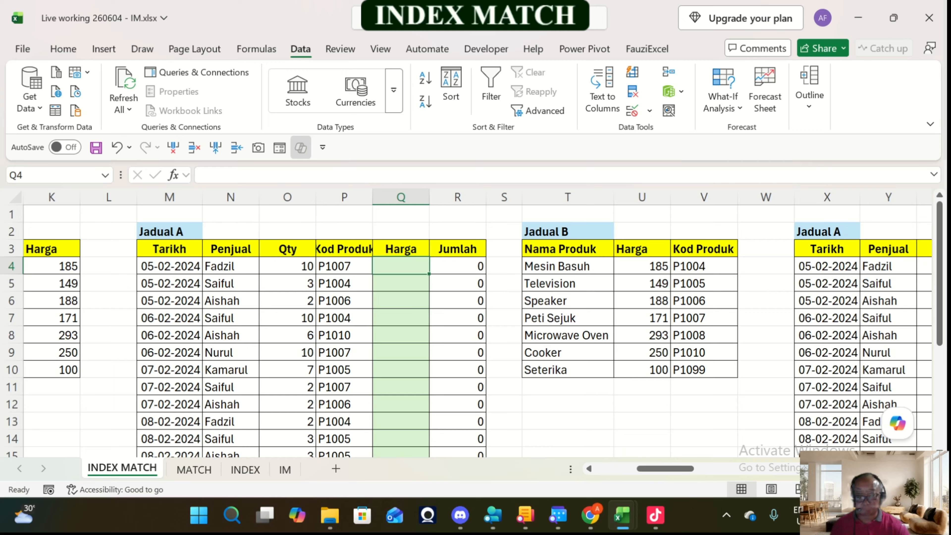
text(=index()
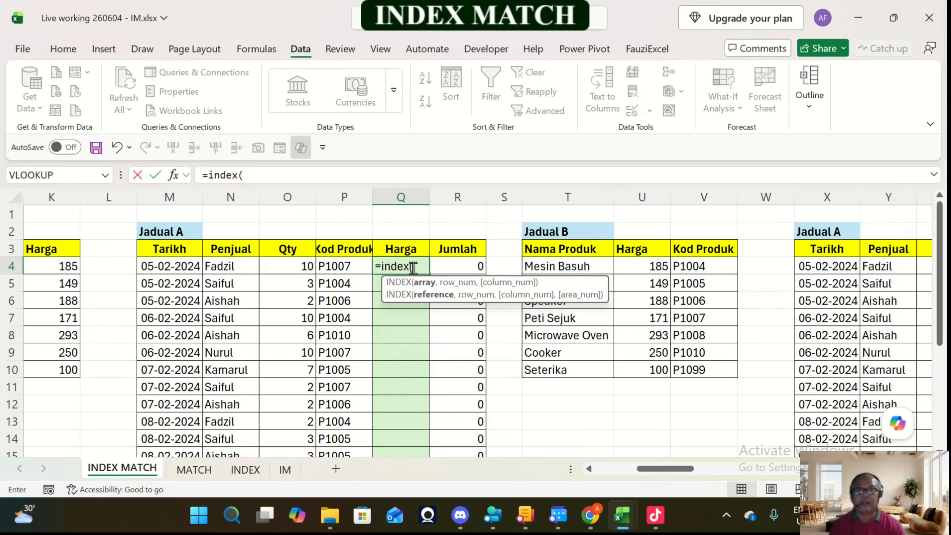
drag(642, 266, 641, 370)
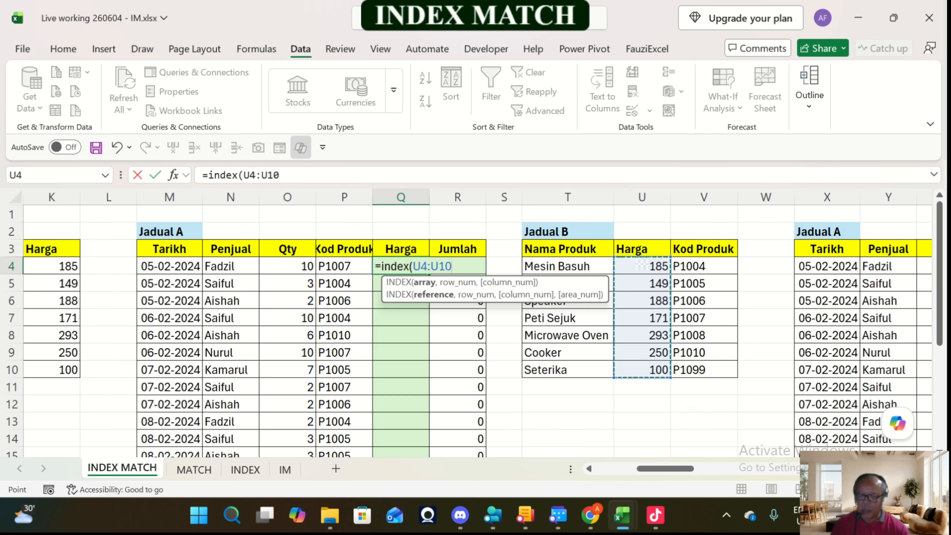
key(F4)
text(,)
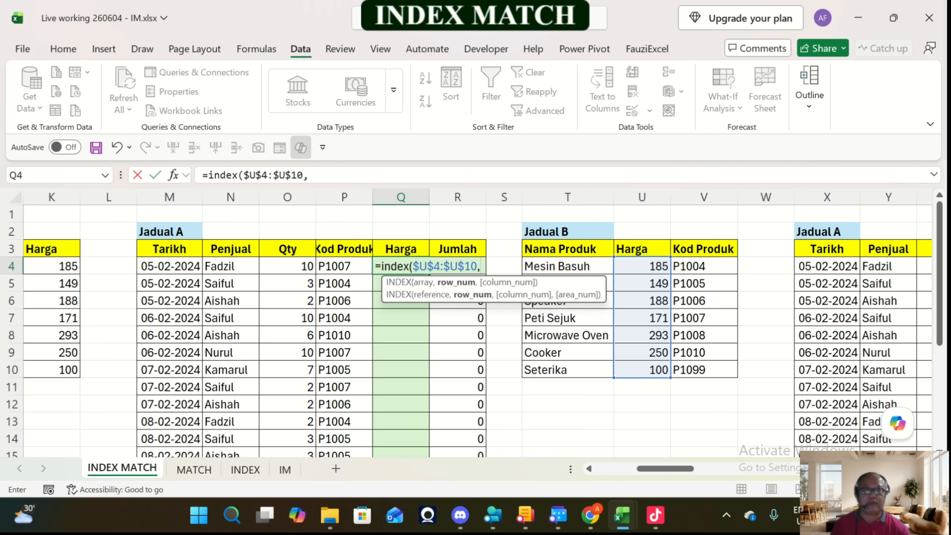
text(4))
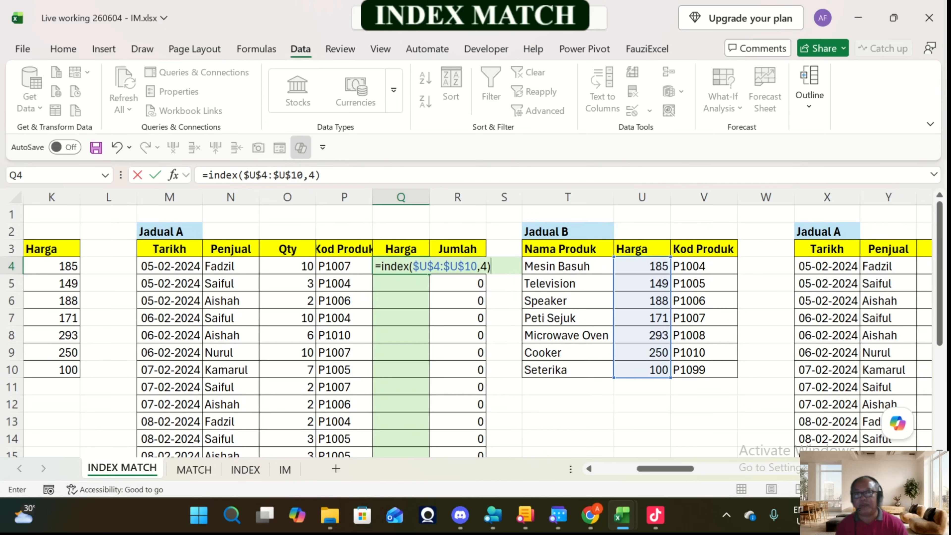
key(ctrl+Return)
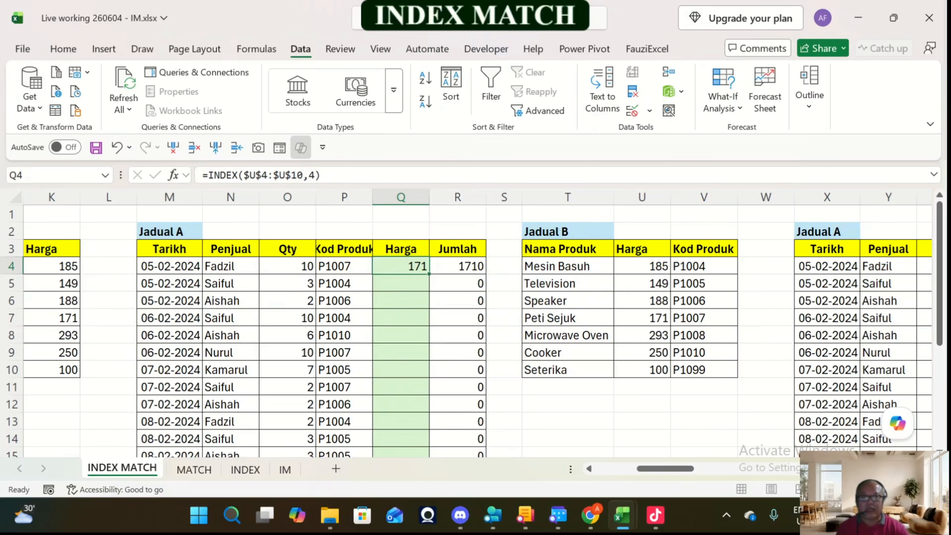
Step: In Q4's INDEX formula, replace the fixed row number with a nested MATCH that uses P4 as its lookup value
click(312, 174)
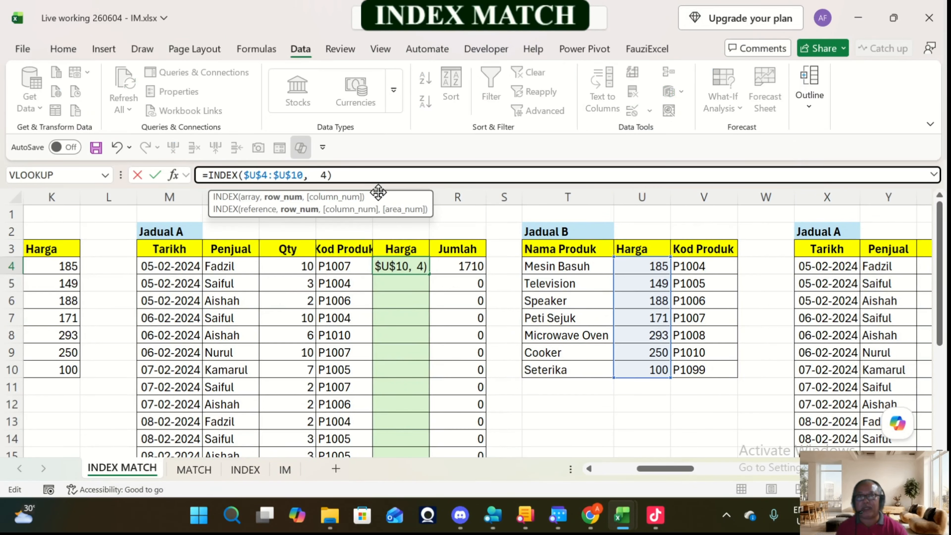
key(Delete)
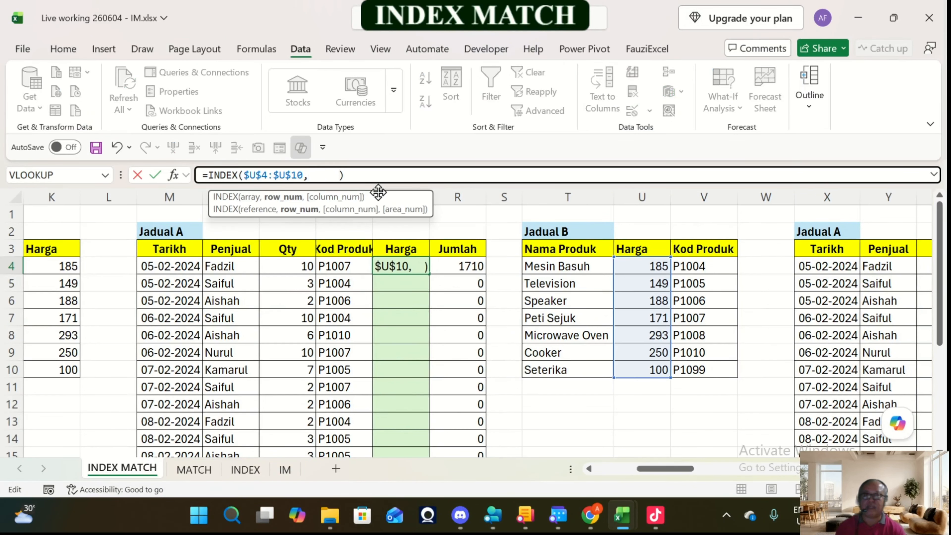
key(Left)
key(Left)
key(Left)
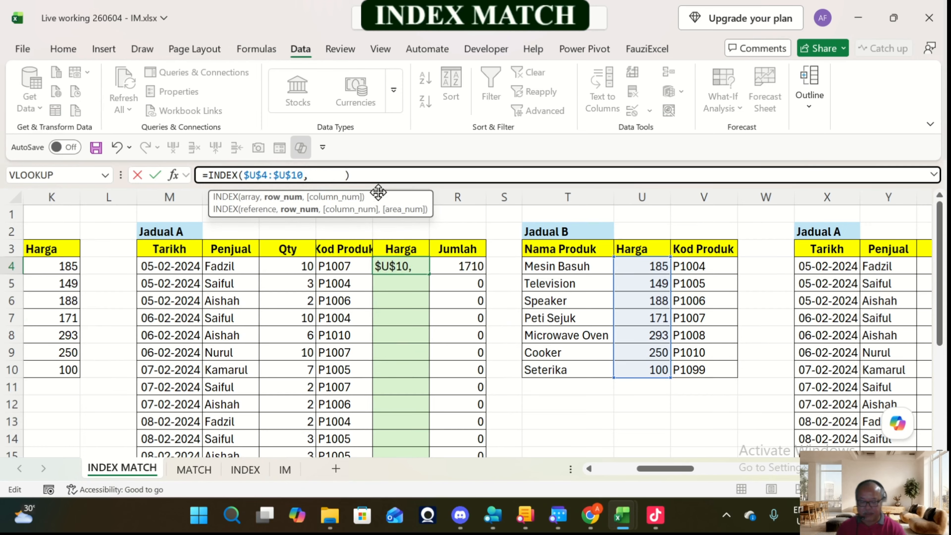
text(match )
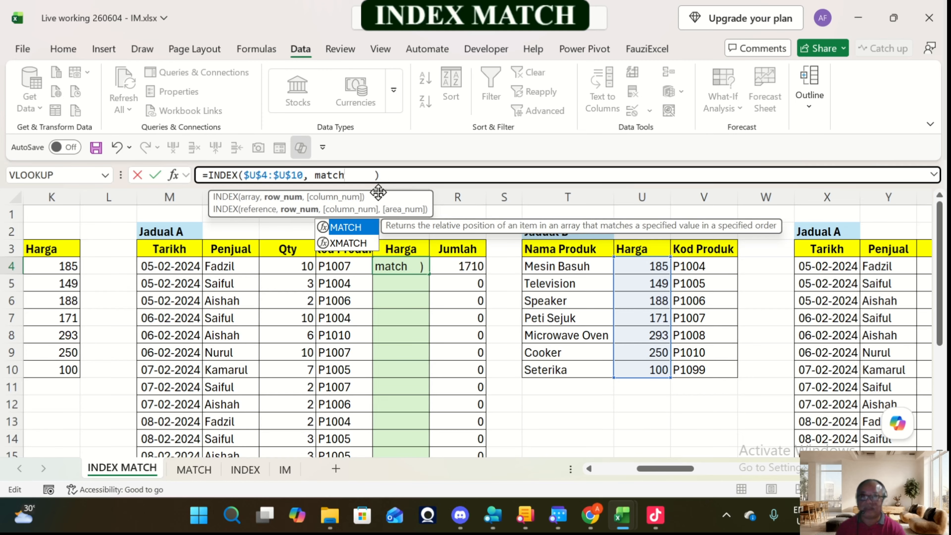
text(()
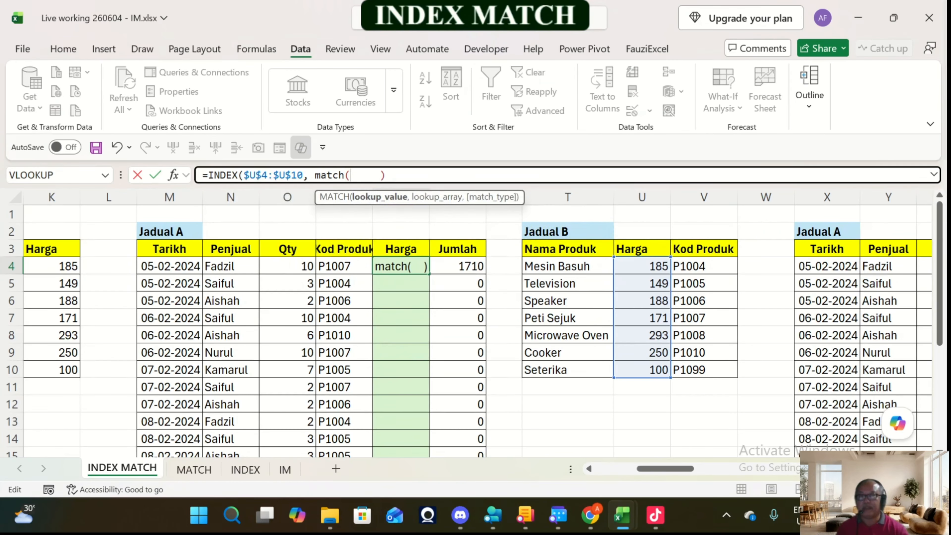
click(344, 266)
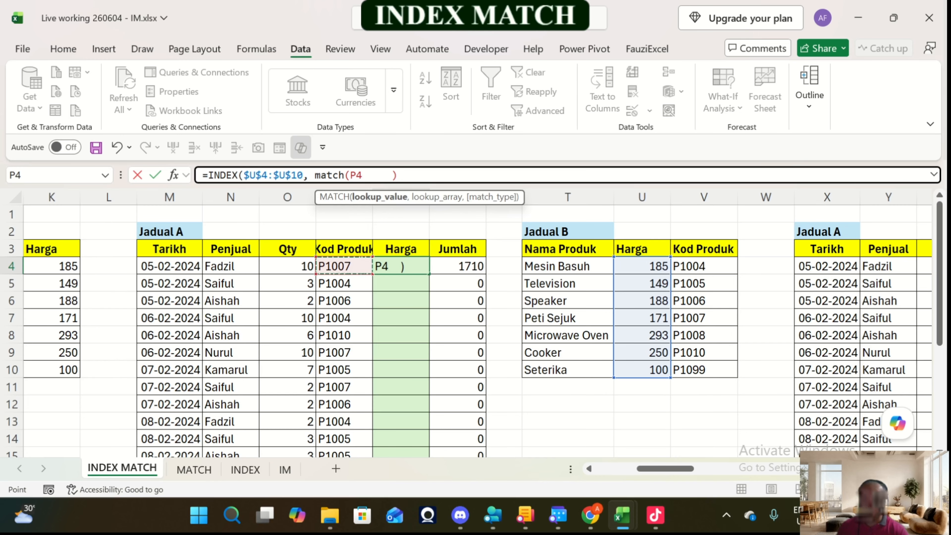
text(,)
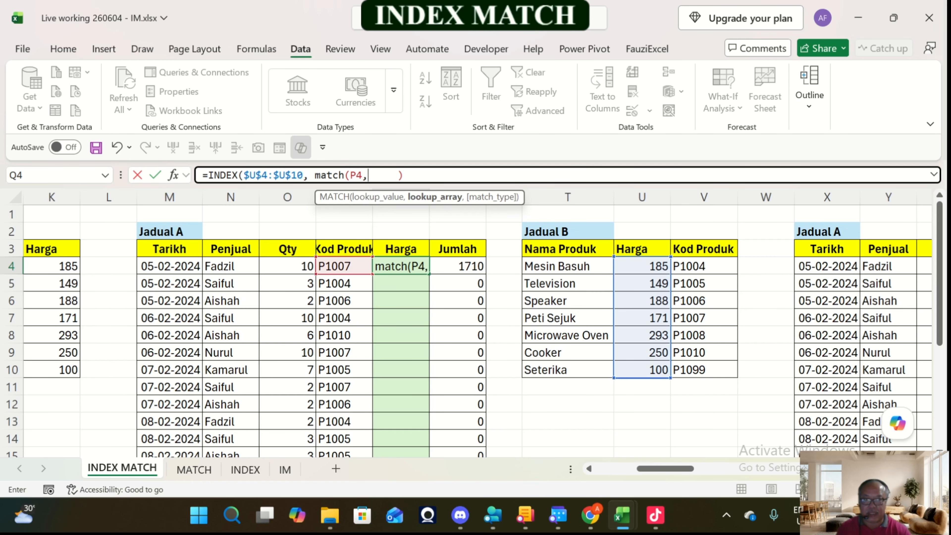
Step: Complete the nested MATCH in Q4 with lookup array $V$4:$V$10 and exact match 0, and remove the extra spaces
drag(704, 266, 735, 369)
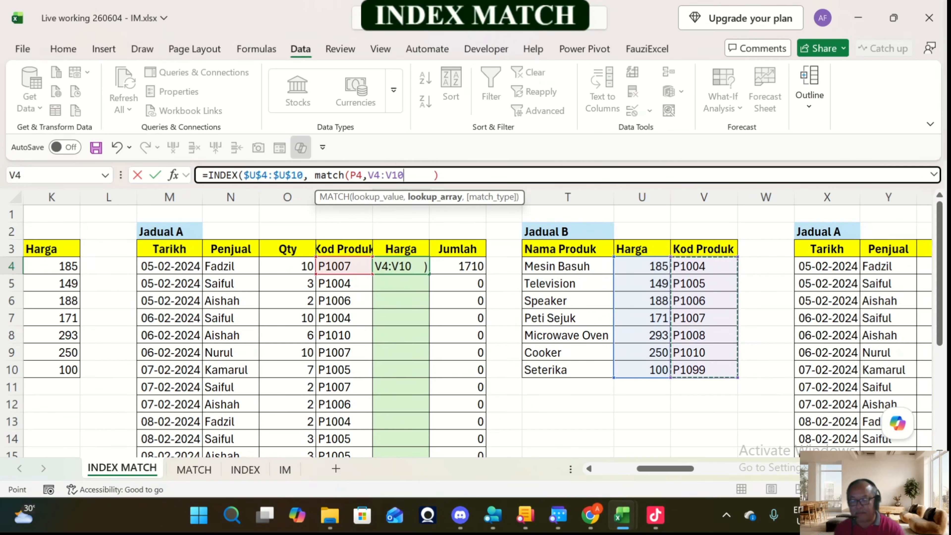
key(F4)
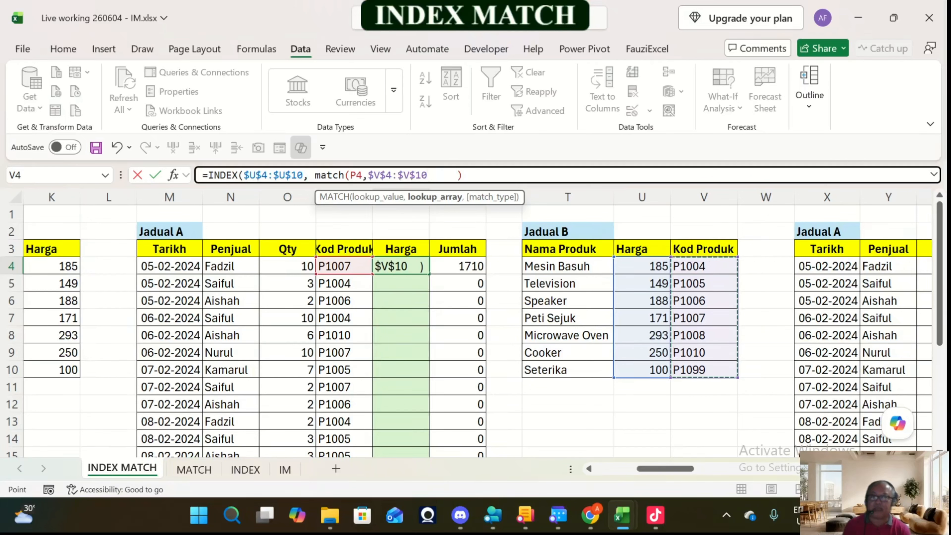
text(,)
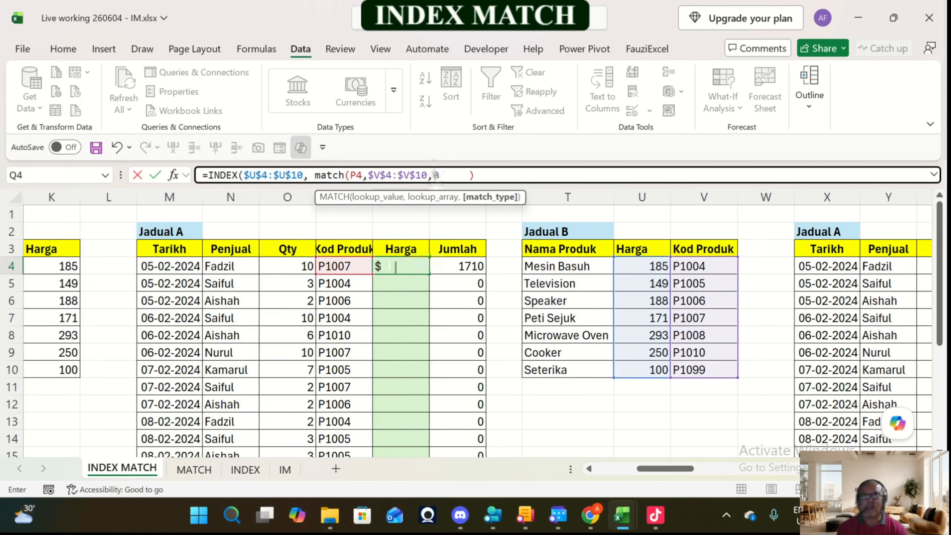
text(0))
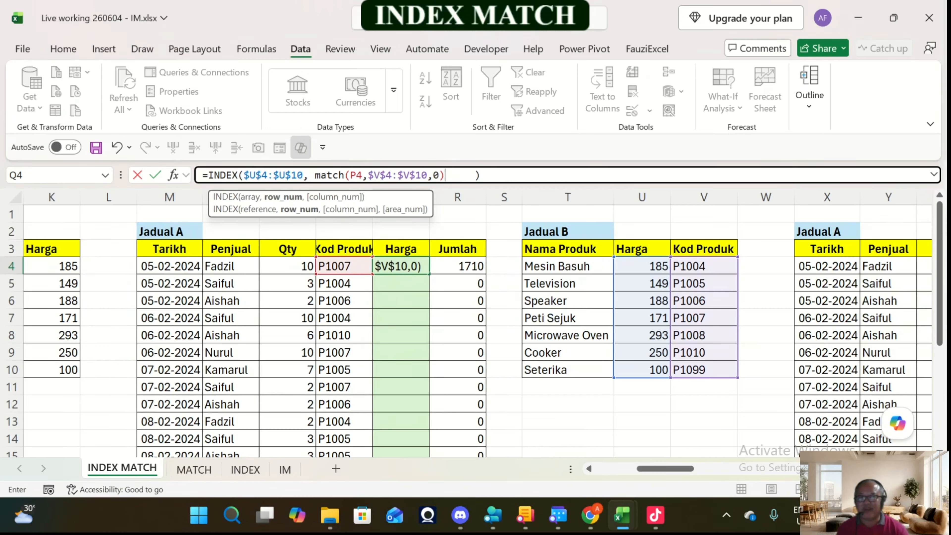
key(Delete)
key(Delete)
key(Delete)
key(Delete)
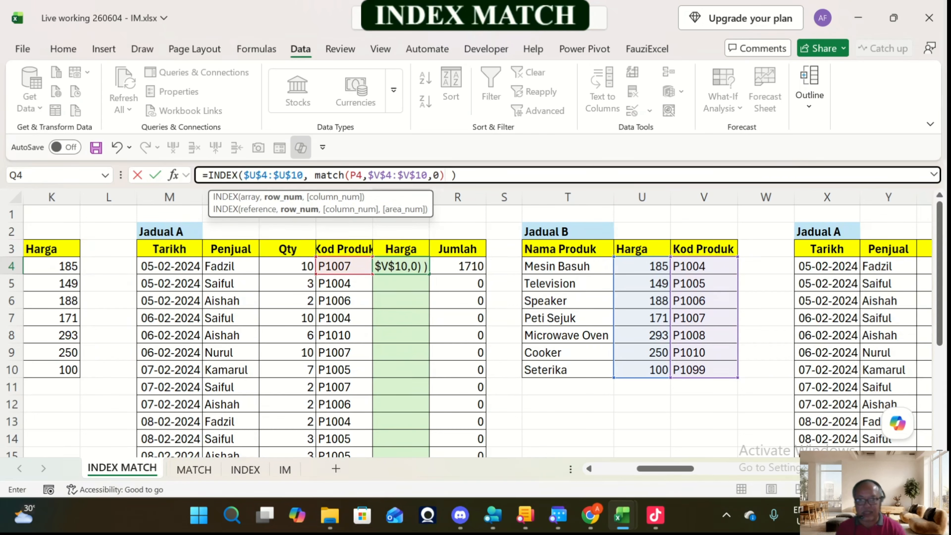
key(ctrl+Return)
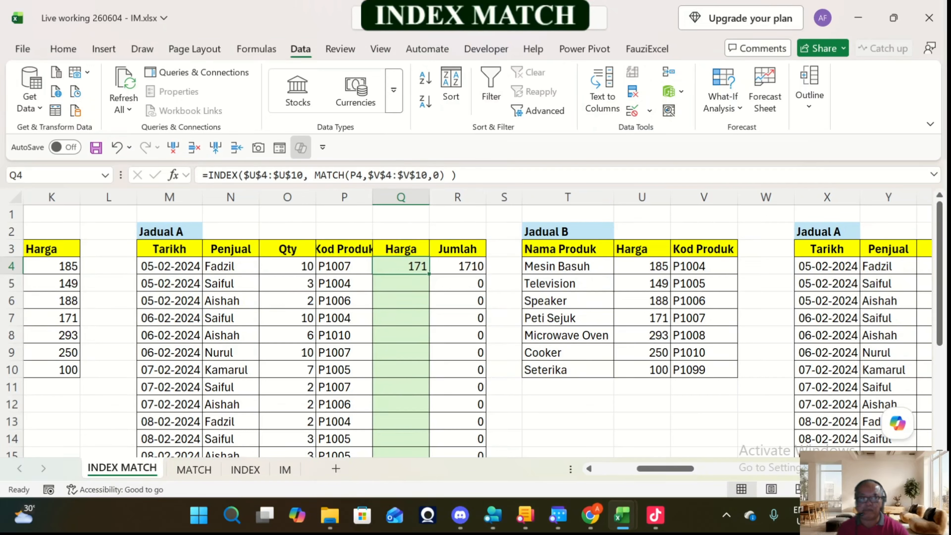
Step: Fill Q4's formula down the second Jadual A's Harga column, and check the formulas in Q9 and Q4
click(429, 274)
double_click(429, 274)
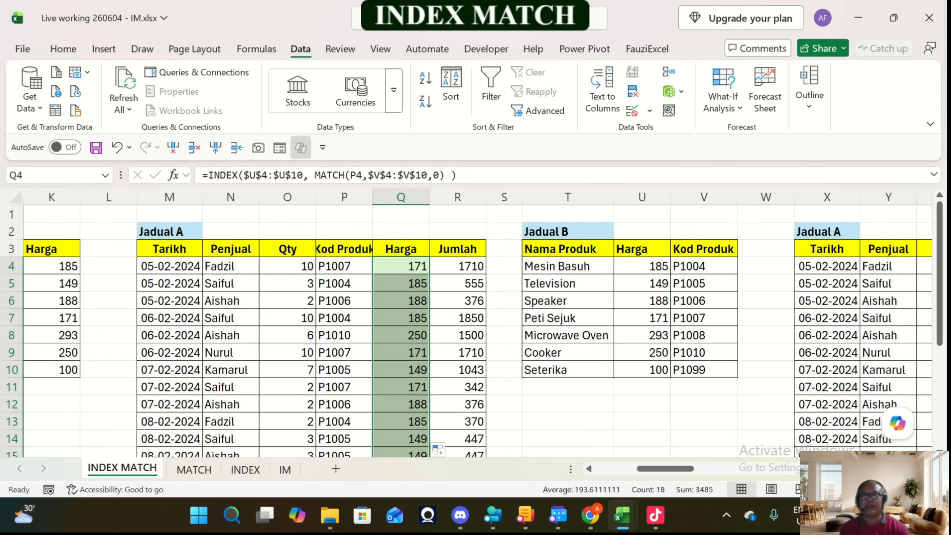
scroll(429, 274, down, 1)
scroll(429, 330, down, 2)
scroll(429, 329, up, 3)
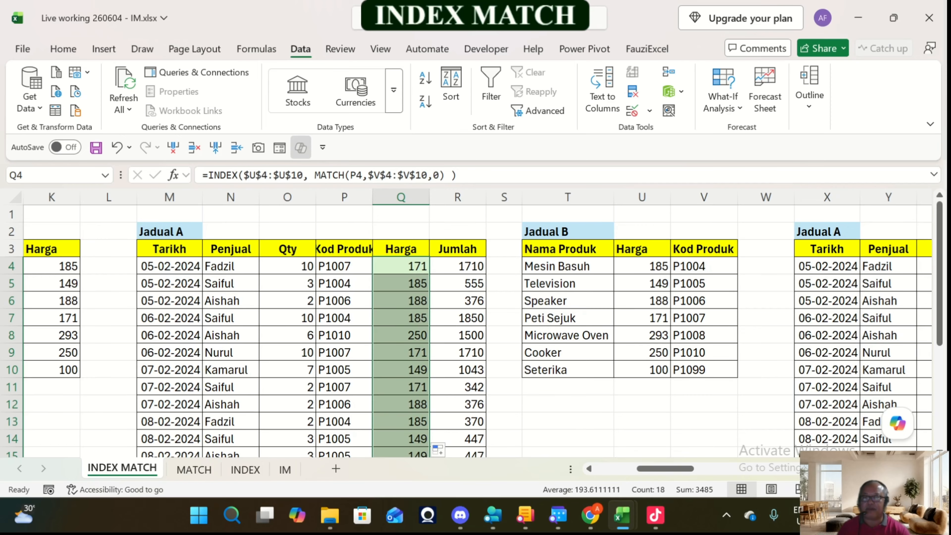
click(401, 353)
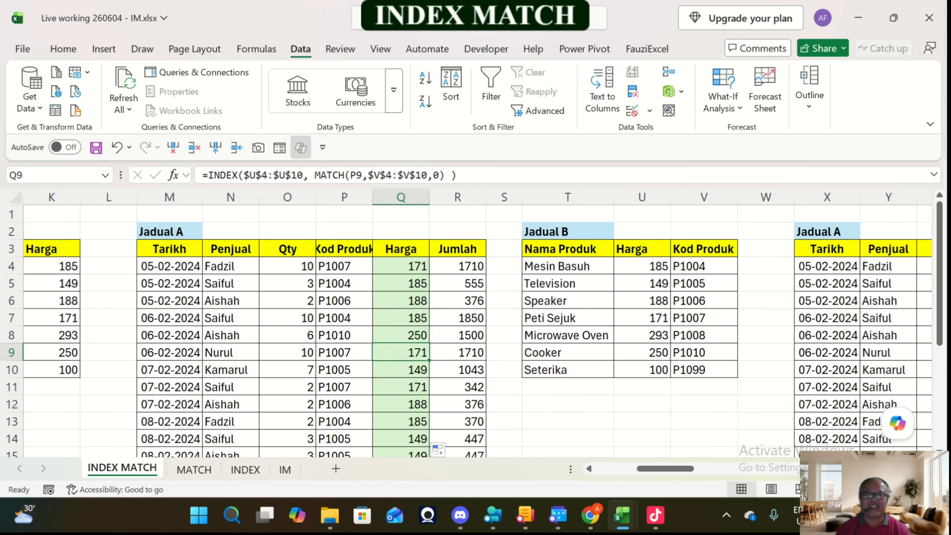
click(401, 266)
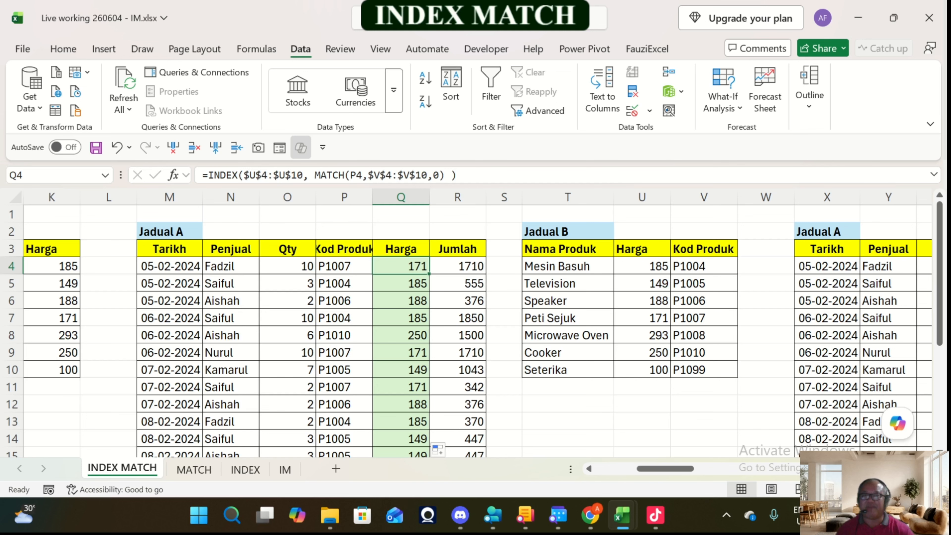
Step: Widen column P to show the full Kod Produk header, and review the Qty, Harga and Jumlah cells in row 4
drag(372, 197, 407, 197)
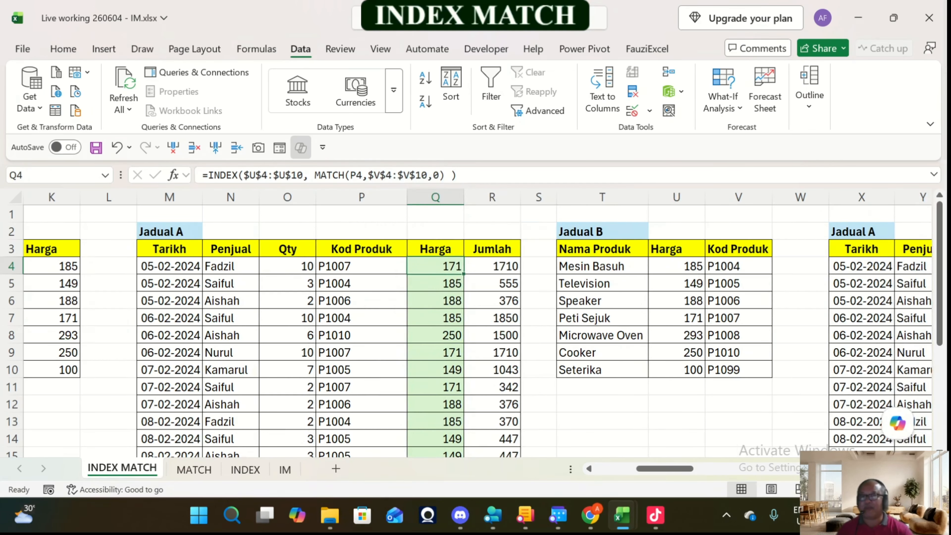
click(492, 267)
key(Left)
key(Left)
key(Left)
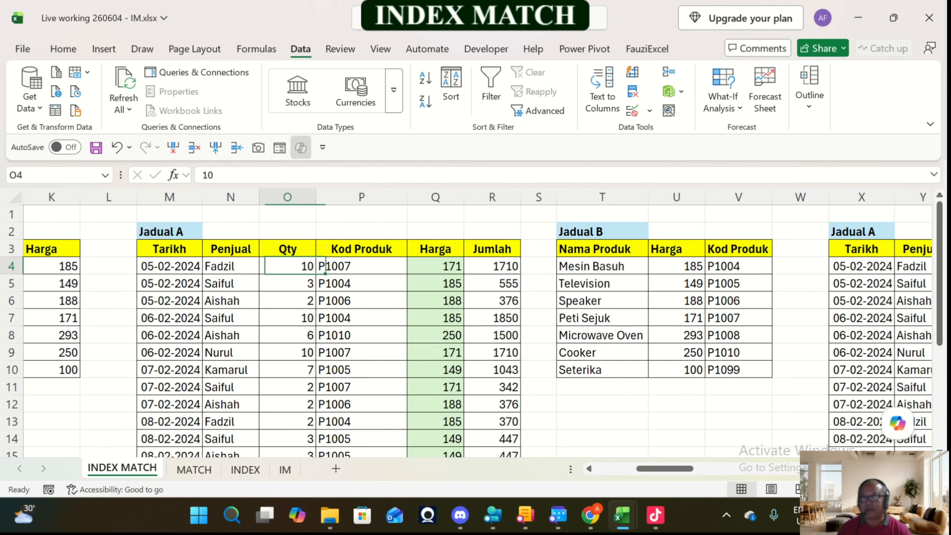
key(Right)
key(Right)
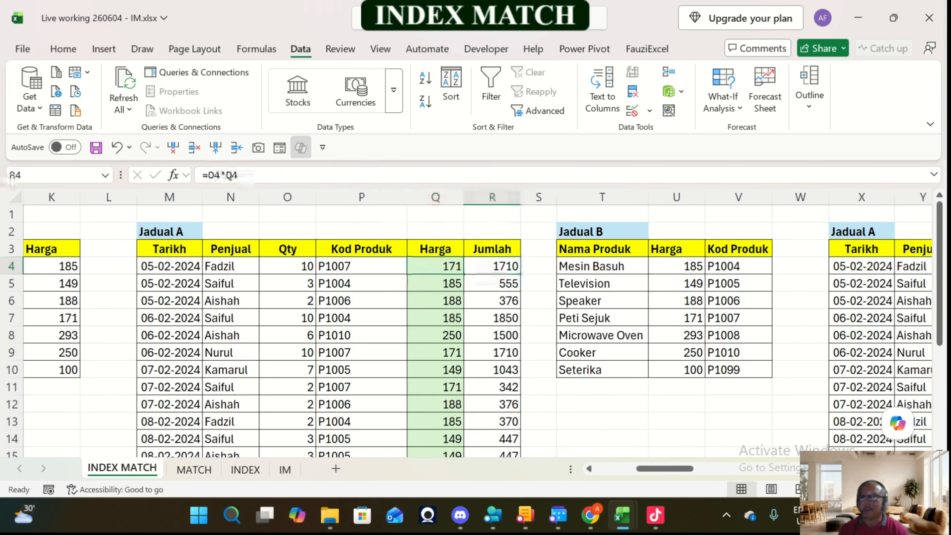
Step: Examine the third Jadual A and the horizontally arranged Jadual B beside it, ending at the Kod Produk cell AA4
key(Right)
key(Right)
key(Right)
key(Right)
key(Right)
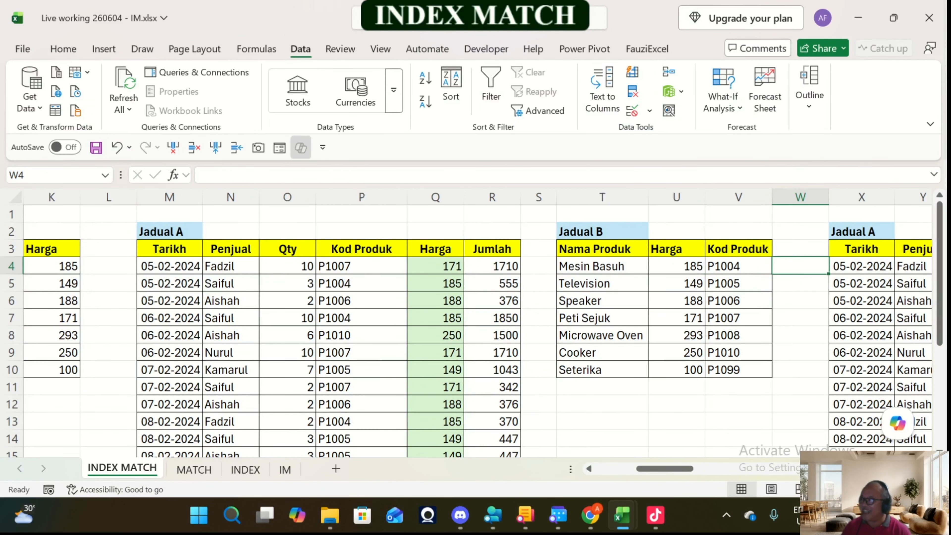
key(Right)
key(Right)
key(Right)
key(Right)
key(Right)
key(Right)
key(Right)
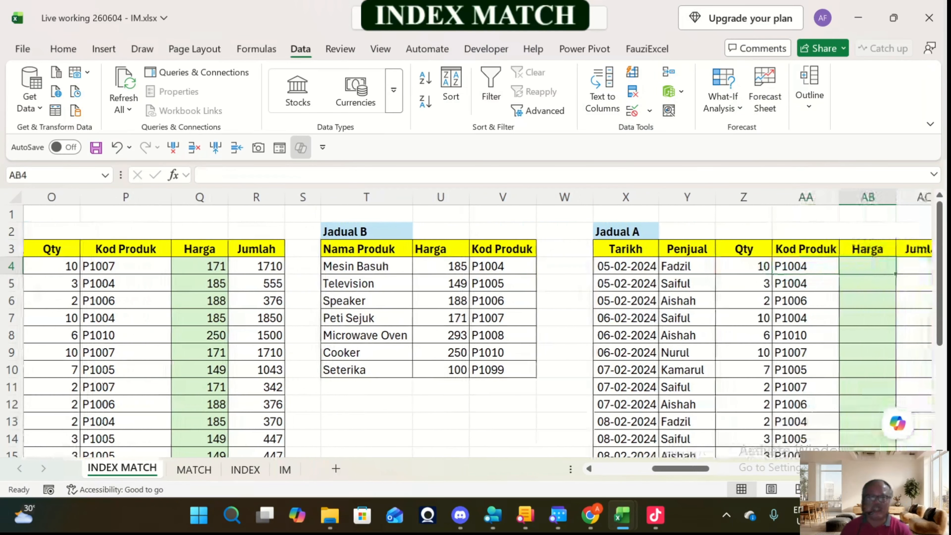
key(Right)
key(Left)
key(Left)
key(Left)
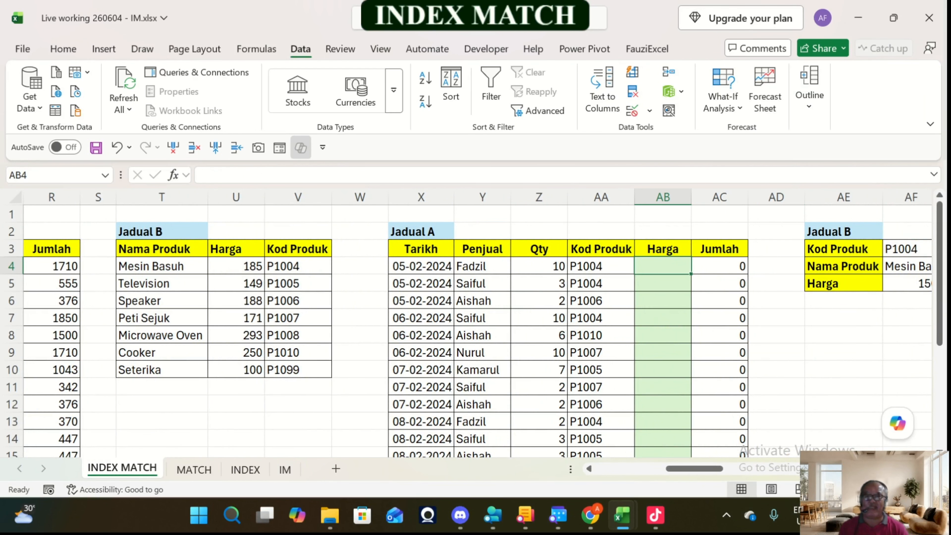
key(Left)
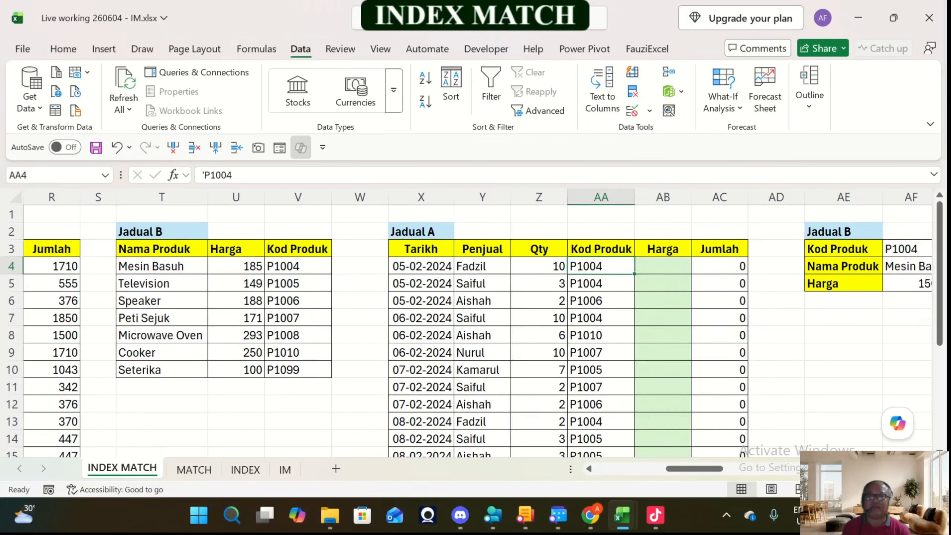
Step: Examine the Kod Produk, Nama Produk and Harga rows of the horizontally arranged Jadual B alongside the third Jadual A's columns
key(Right)
key(Right)
key(Right)
key(Right)
key(Right)
key(Right)
key(Right)
key(Right)
key(Right)
key(Right)
key(Right)
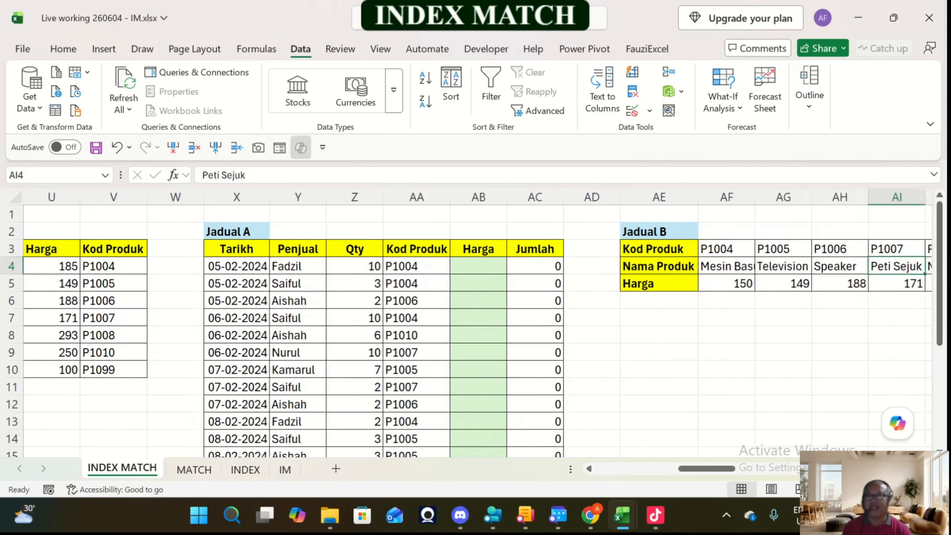
key(Left)
key(Left)
key(Left)
key(Left)
key(Left)
key(Left)
key(Left)
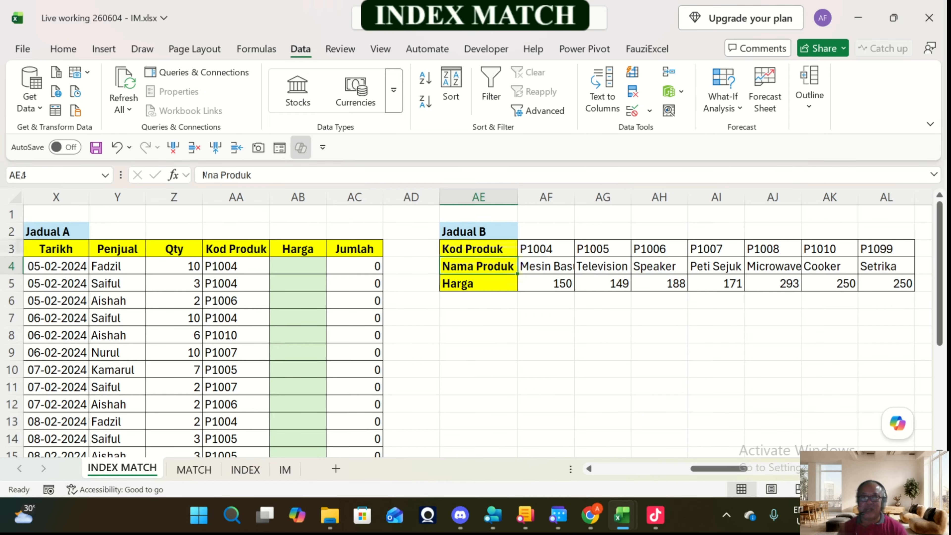
key(Up)
key(Right)
key(Right)
key(Right)
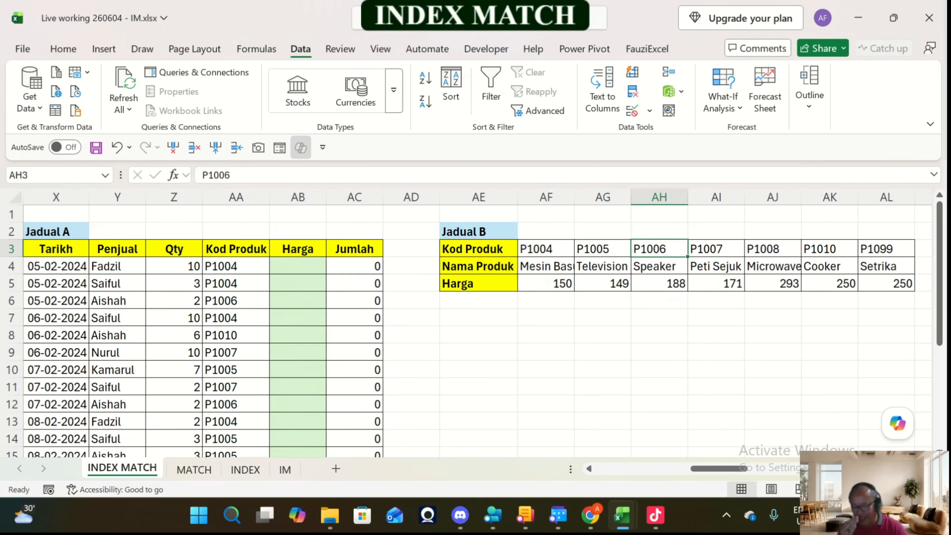
key(Left)
key(Left)
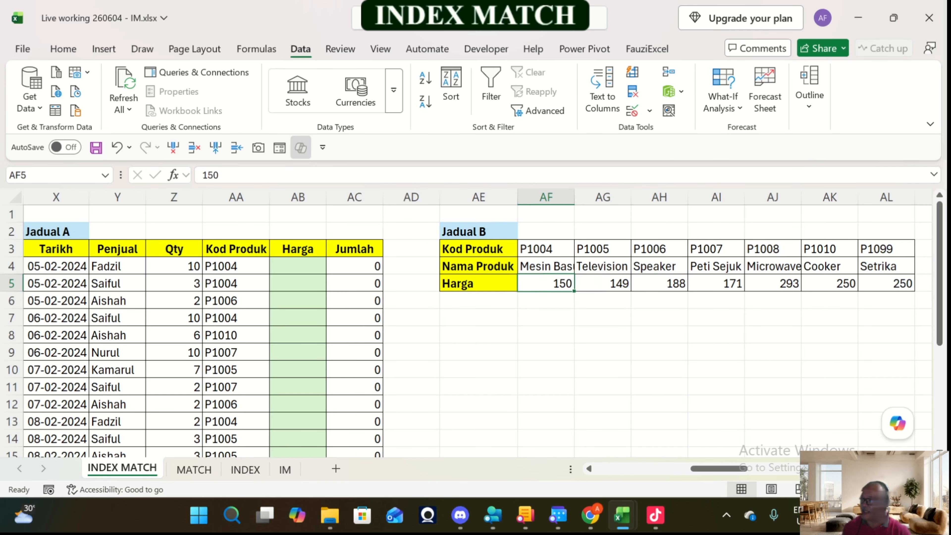
key(Left)
key(Left)
key(Left)
key(Left)
key(Left)
key(Left)
key(Left)
key(Left)
key(Left)
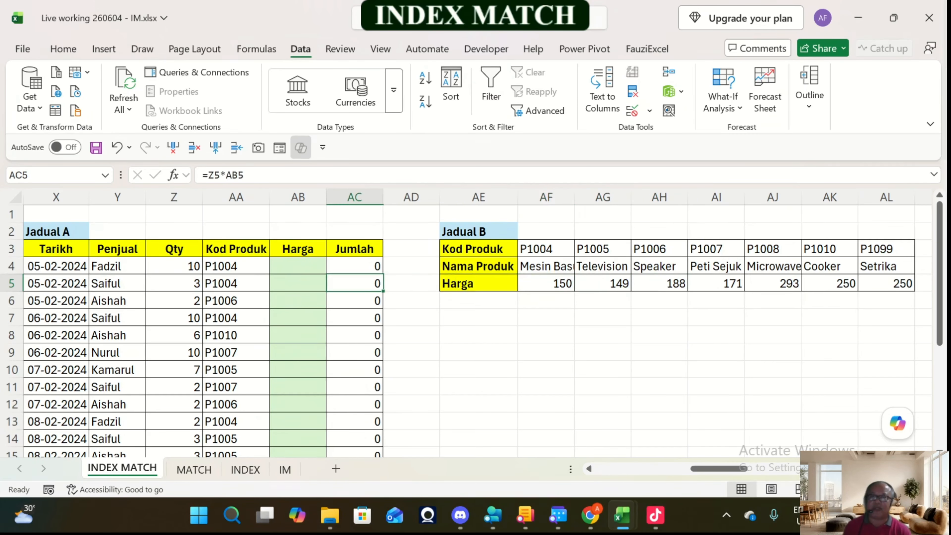
key(Right)
key(Right)
key(Right)
key(Right)
key(Right)
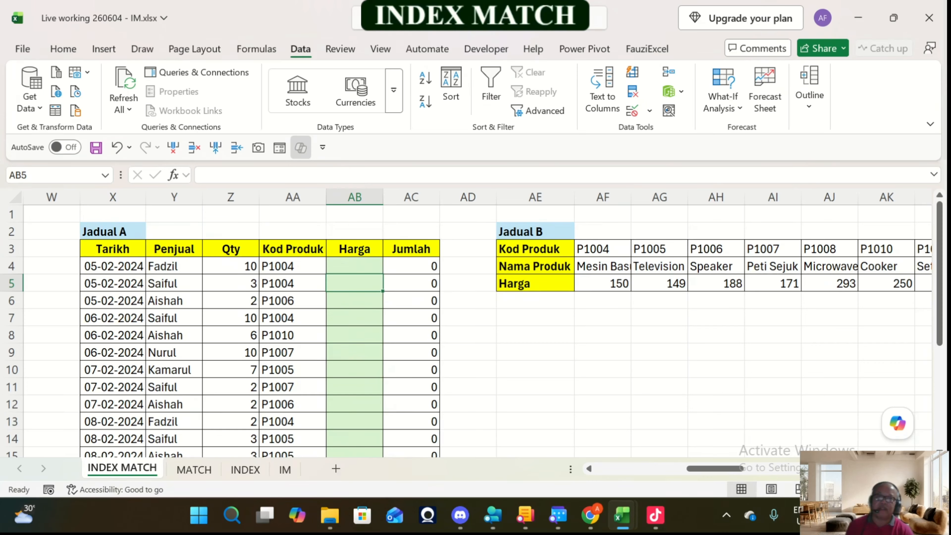
Step: Change the Kod Produk in AA4 of the third Jadual A to P1007
key(Up)
key(Left)
key(F2)
key(BackSpace)
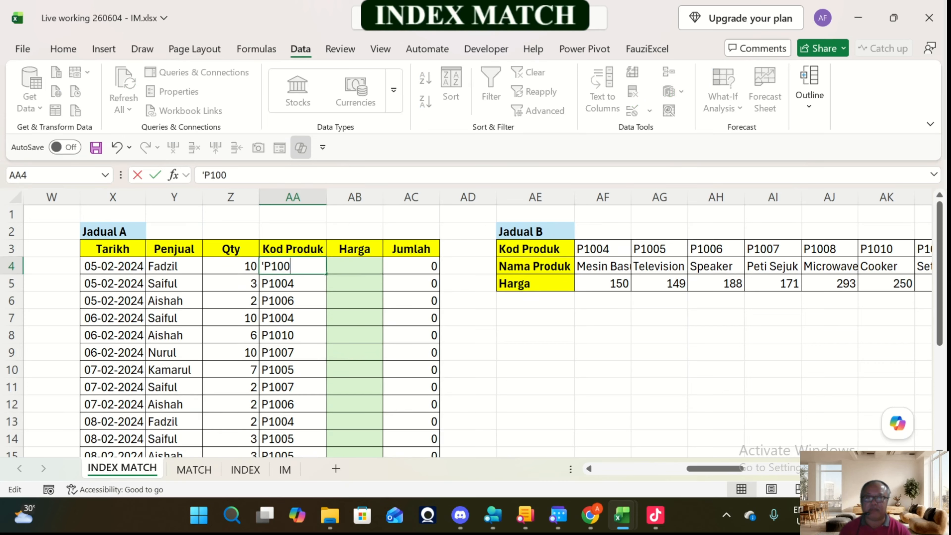
text(7)
key(Return)
Step: Trace the product code in AA4 to its matching column in the horizontal Jadual B's Kod Produk row
key(Up)
key(Right)
key(Right)
key(Right)
key(Right)
key(Right)
key(Right)
key(Right)
key(Right)
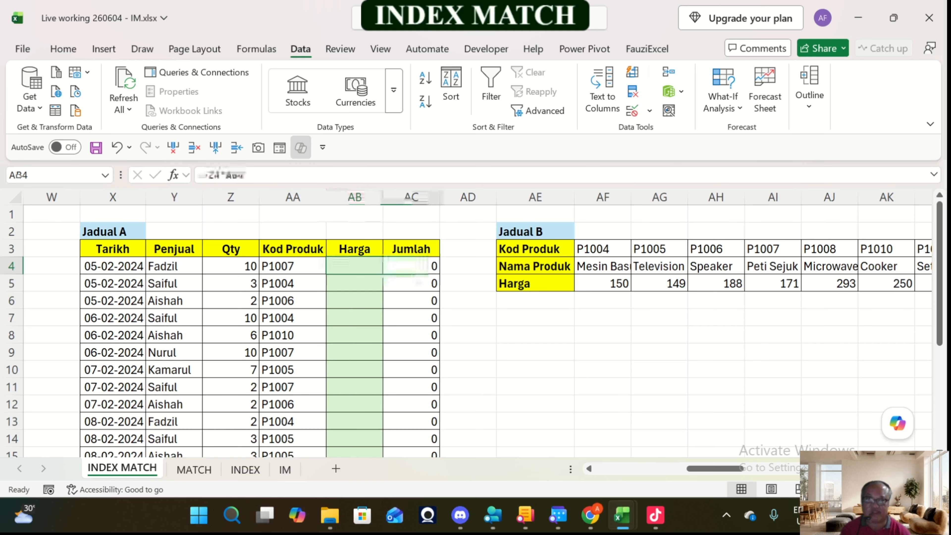
key(Up)
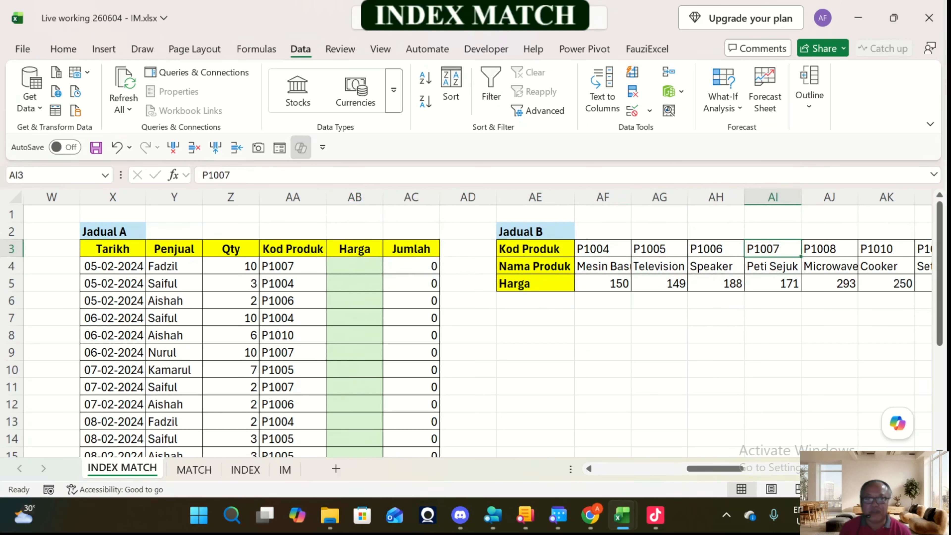
key(Left)
key(Left)
key(Left)
key(Left)
key(Down)
key(Left)
key(Left)
key(Left)
key(Right)
key(Right)
key(Right)
key(Right)
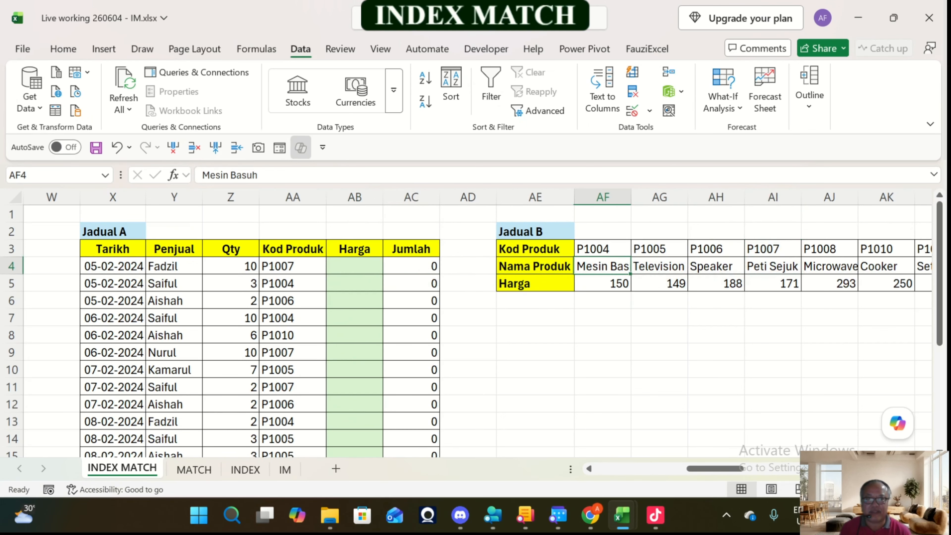
Step: Review the price cells in the horizontal Jadual B's Harga row and compare them with the third Jadual A's columns
key(Down)
key(shift+Right)
key(shift+Right)
key(shift+Right)
key(shift+Right)
key(shift+Right)
key(shift+Right)
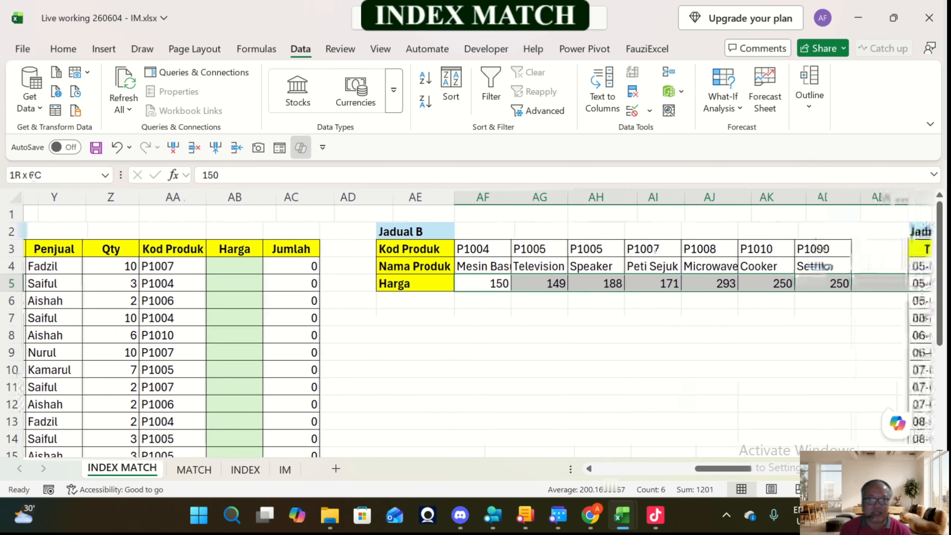
key(Left)
key(Left)
key(Left)
key(Left)
key(Left)
key(Left)
key(Left)
key(Left)
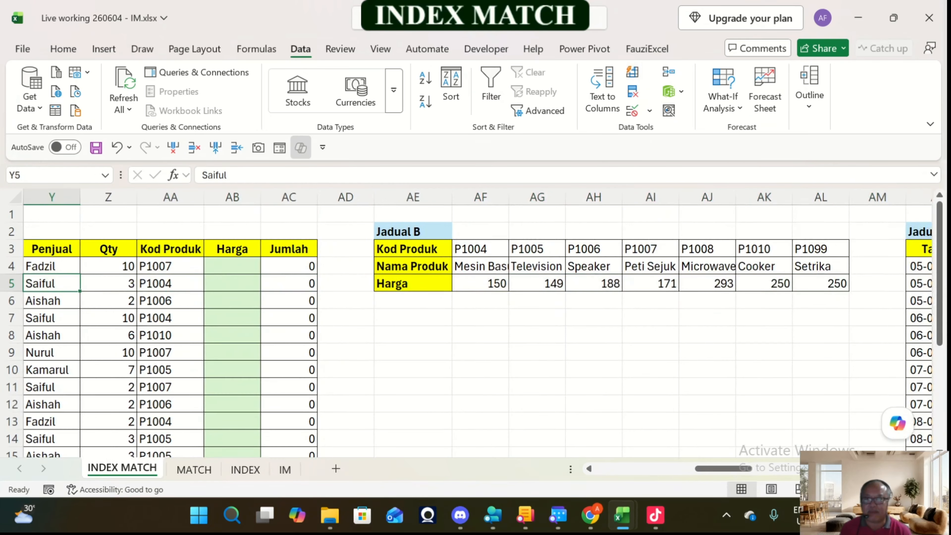
key(Right)
key(Right)
key(Right)
key(Right)
key(Right)
key(Right)
key(Right)
key(Right)
key(Right)
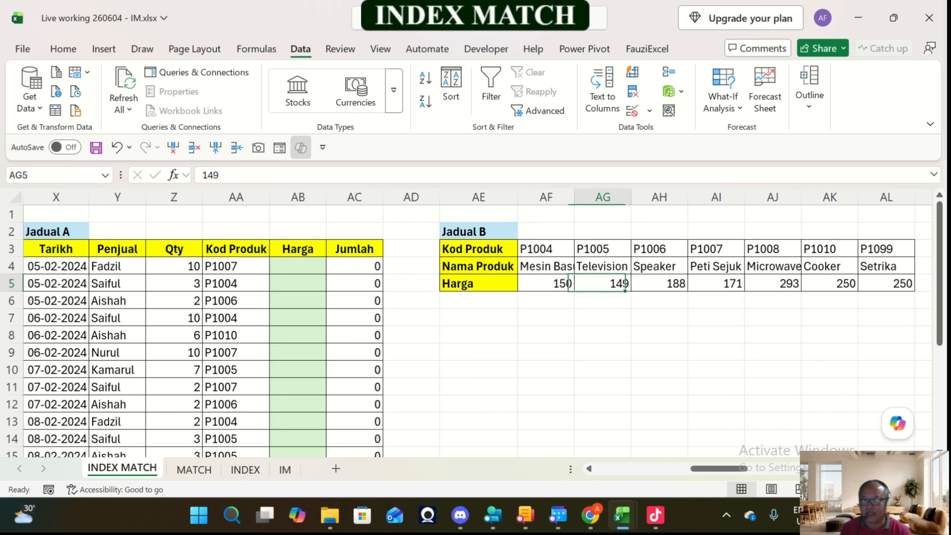
Step: Enter =INDEX($AF$5:$AL$5,4) in AB4, the first Harga cell of the third Jadual A
key(Left)
key(Up)
key(Left)
key(Left)
key(Left)
key(Left)
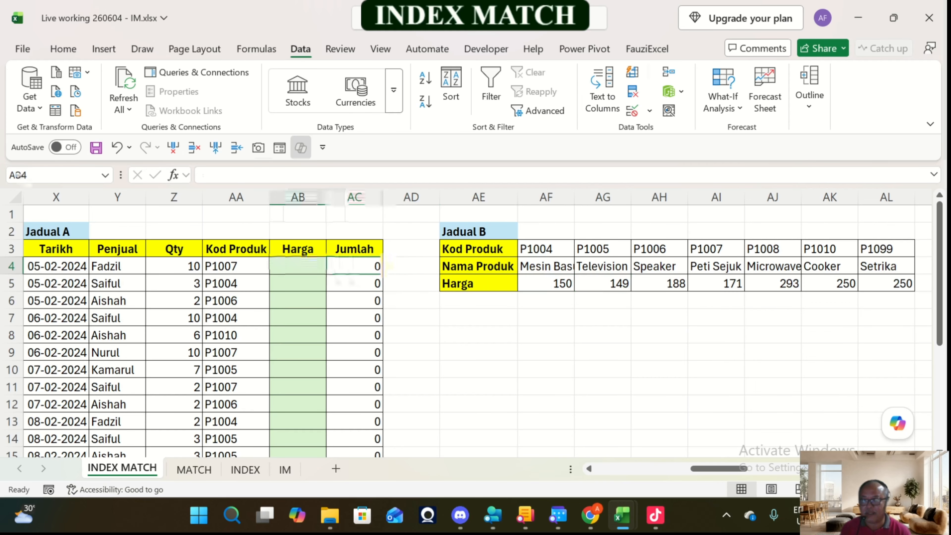
text(=index()
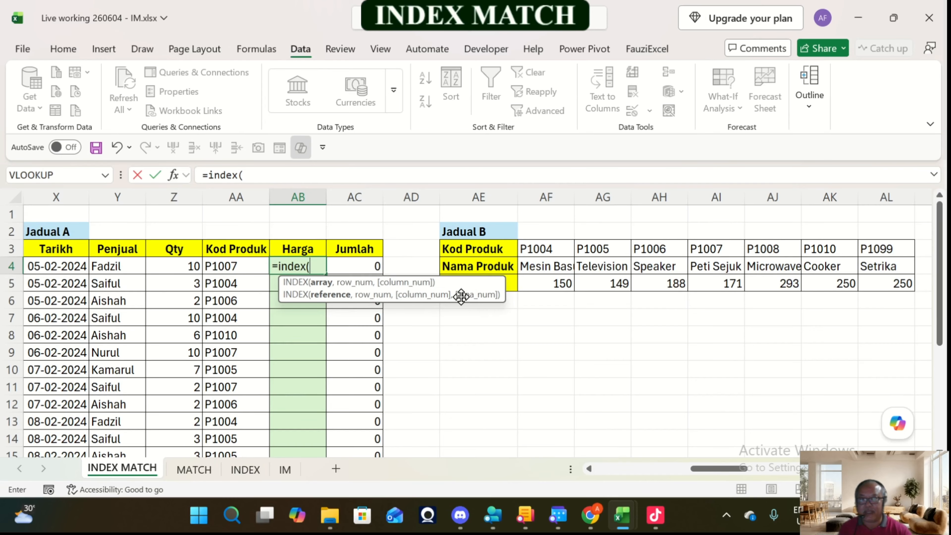
drag(461, 298, 551, 380)
drag(532, 285, 913, 289)
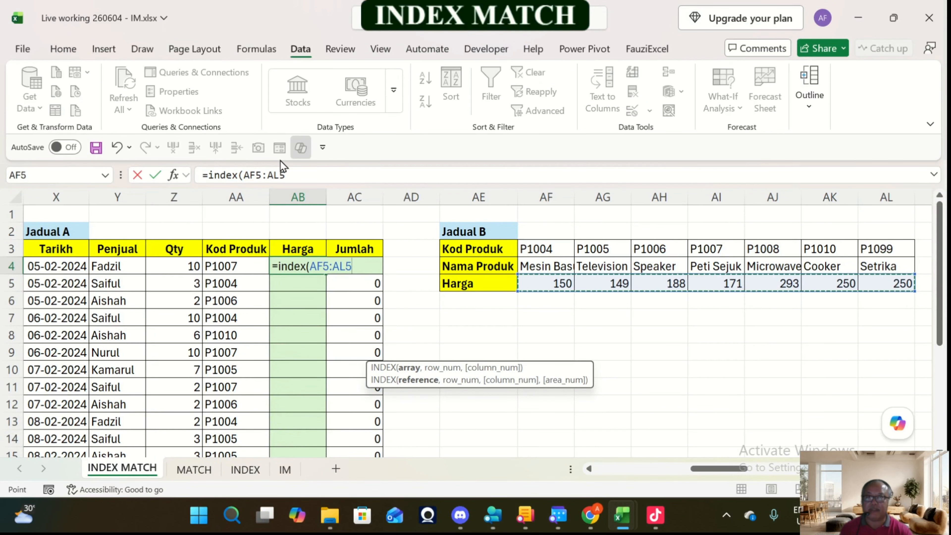
key(F4)
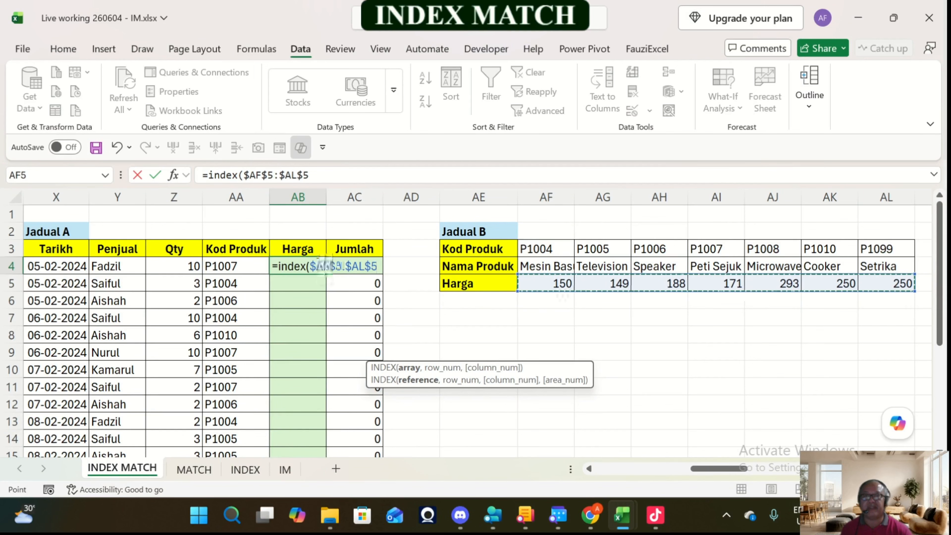
text(,)
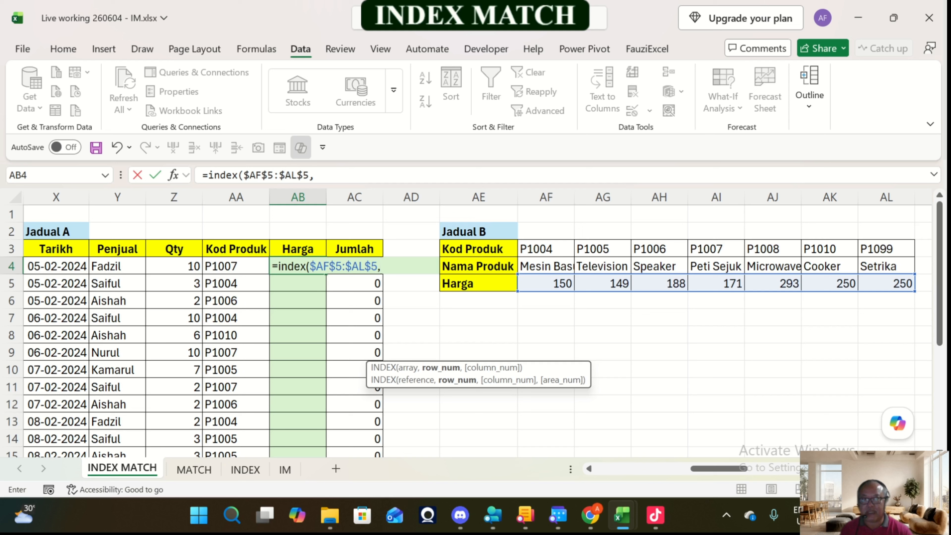
text(4)
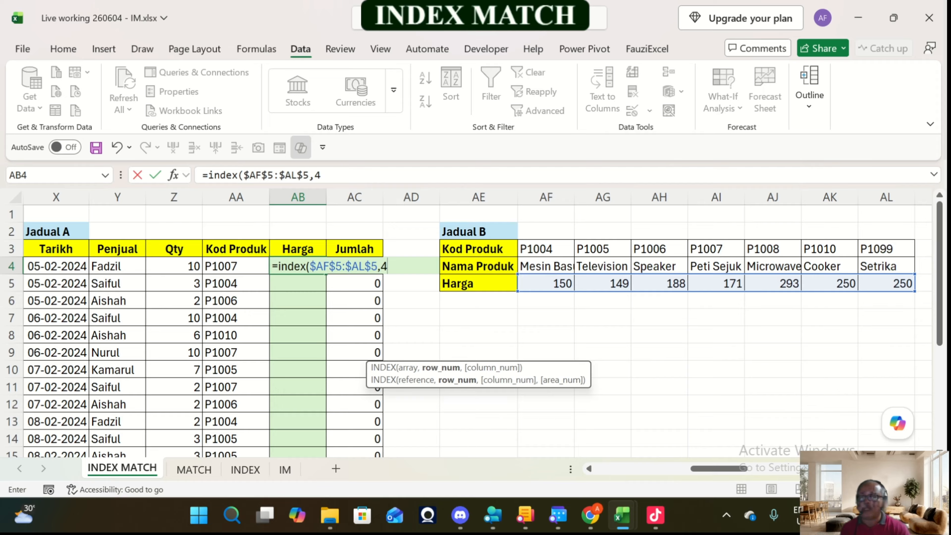
text())
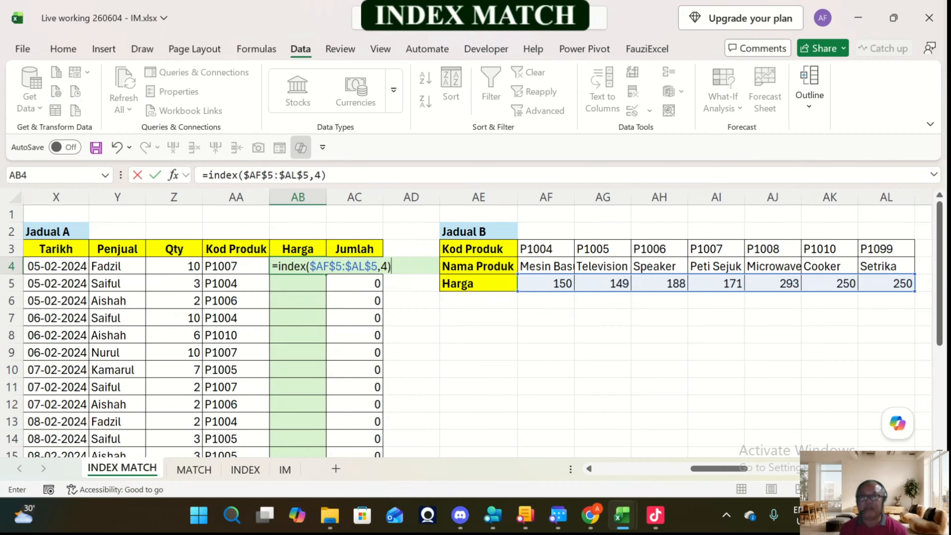
key(Return)
key(Up)
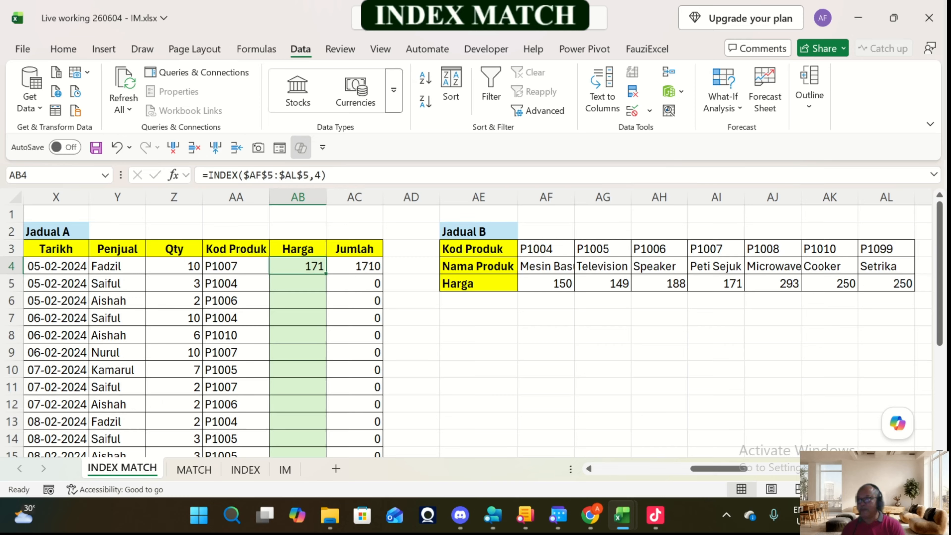
Step: Replace the fixed position 4 in AB4's INDEX formula with a nested MATCH that uses AA4 as its lookup value
click(322, 175)
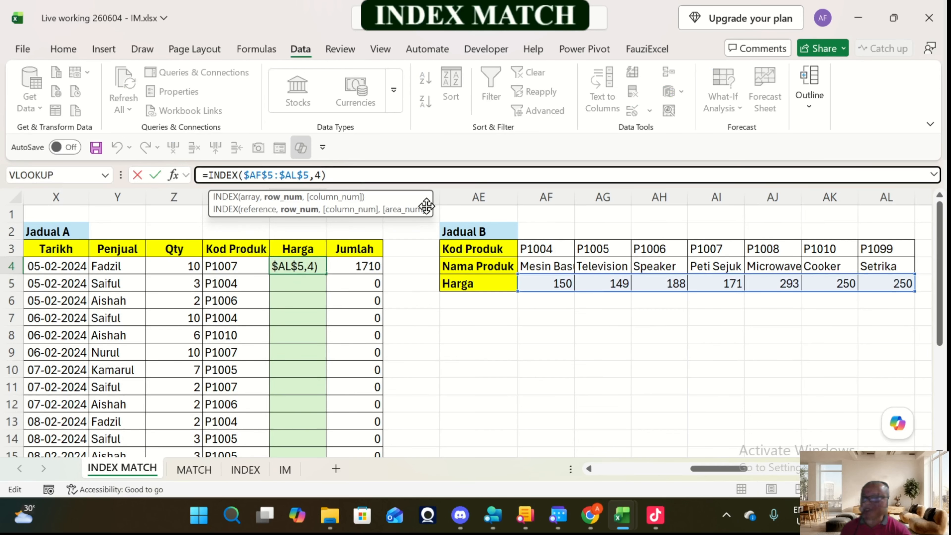
key(Left)
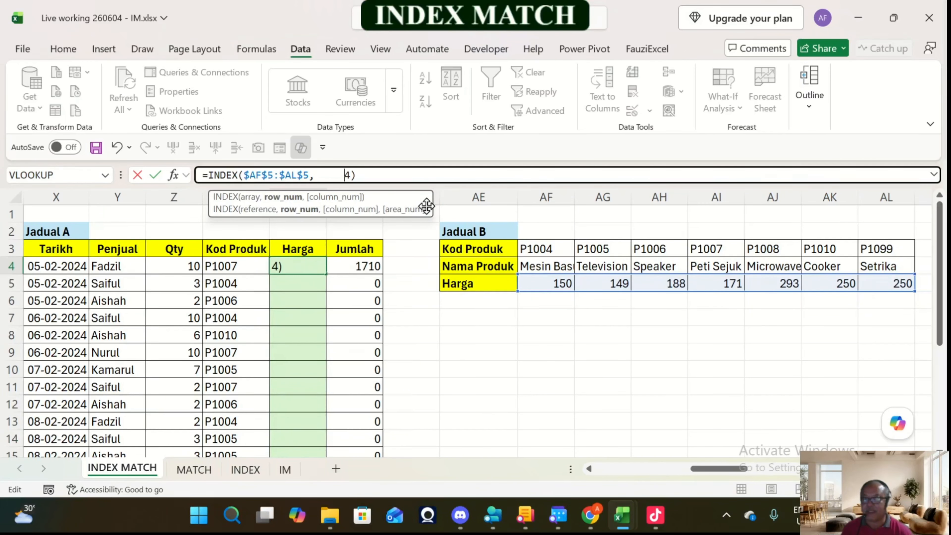
key(Delete)
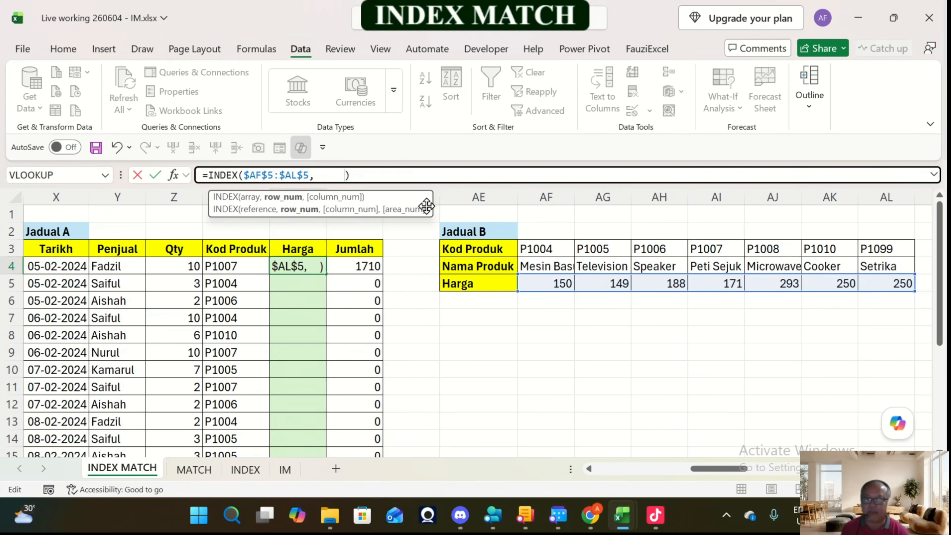
key(Left)
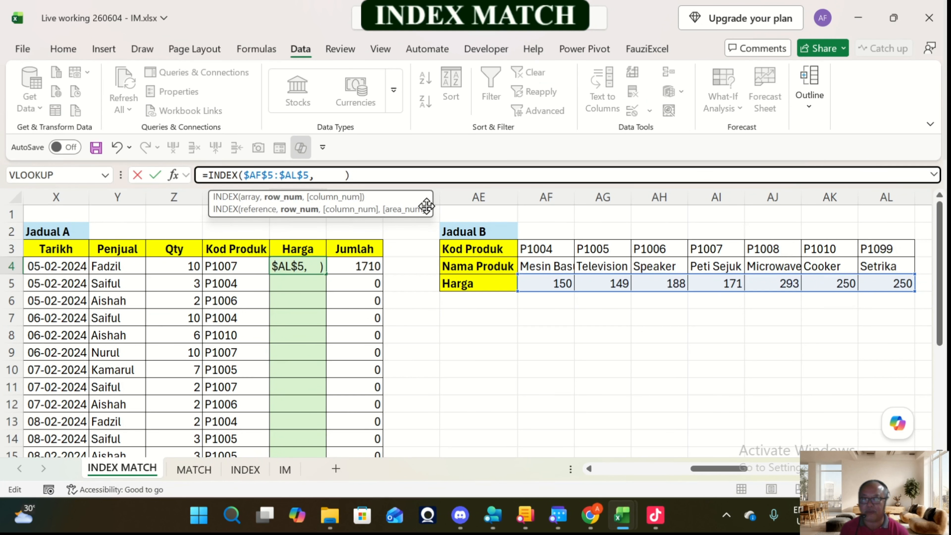
text(match)
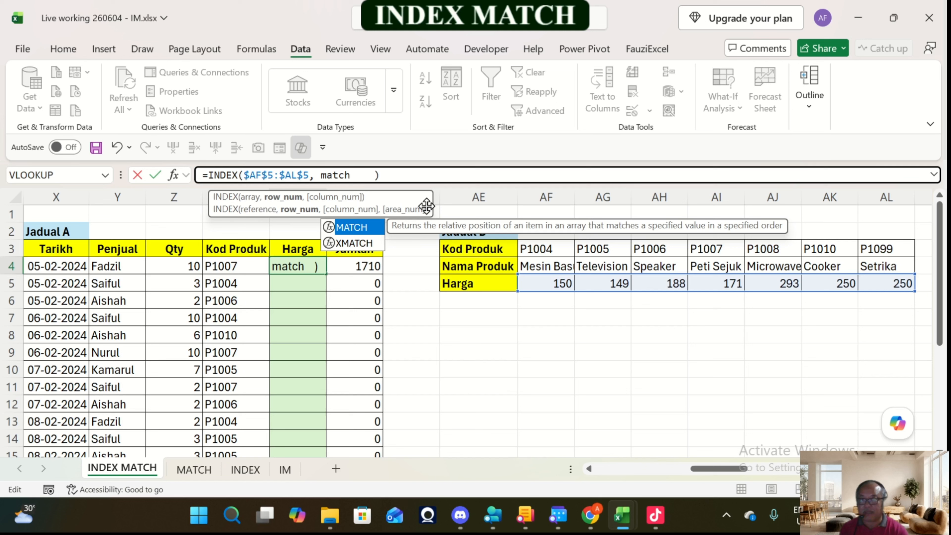
text(()
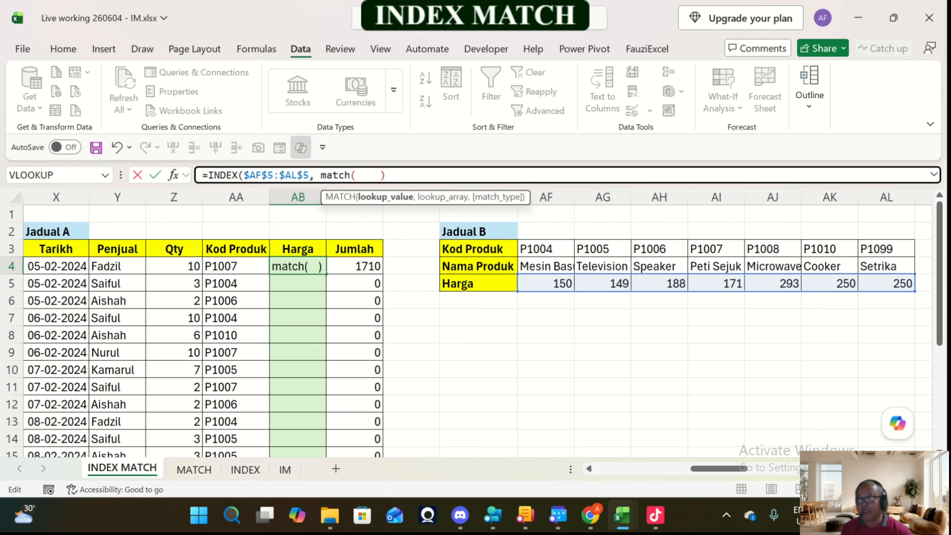
click(263, 266)
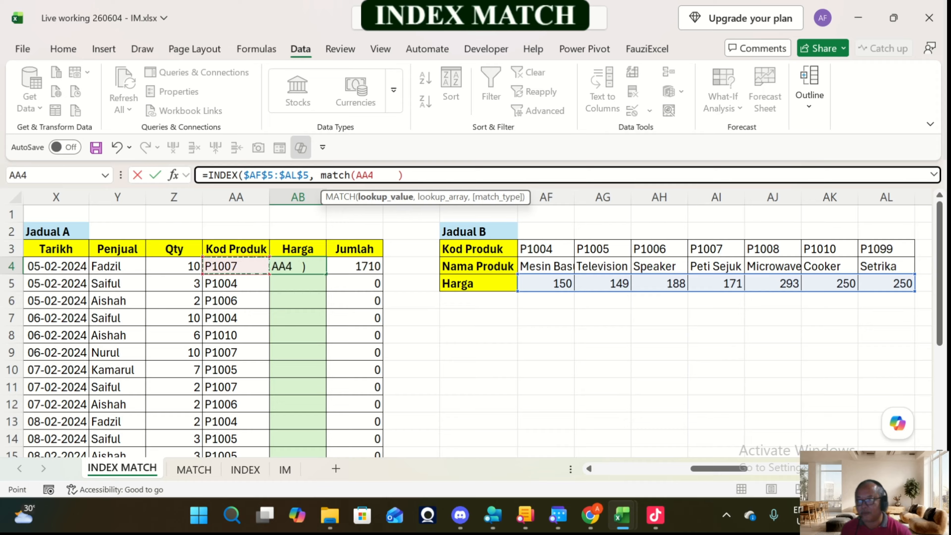
text(,)
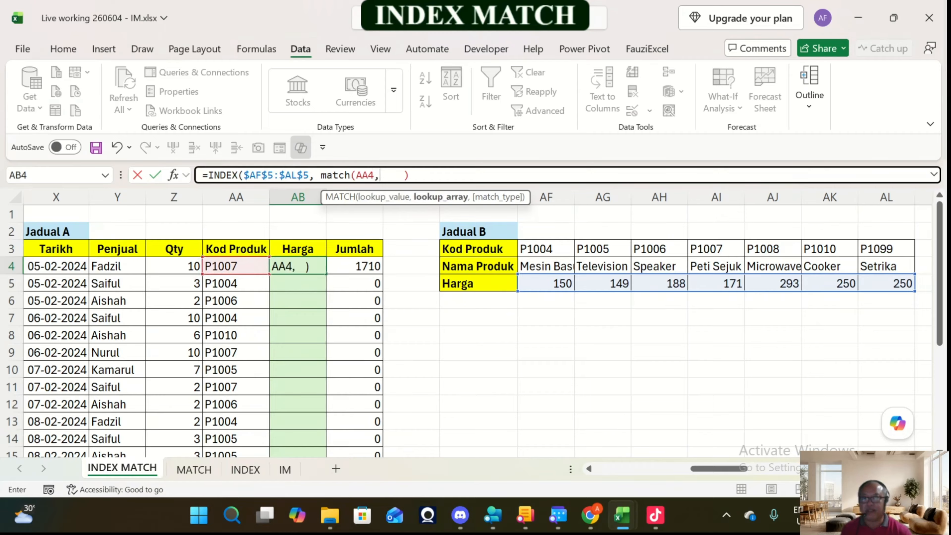
Step: Complete AB4's nested MATCH with the lookup array $AF$3:$AL$3 and exact match type 0, and enter the formula
drag(539, 249, 906, 250)
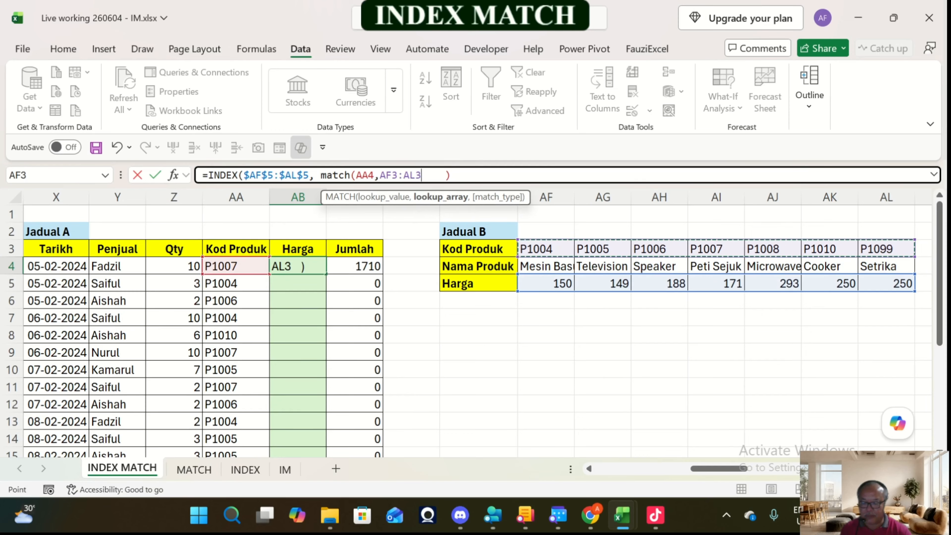
key(F4)
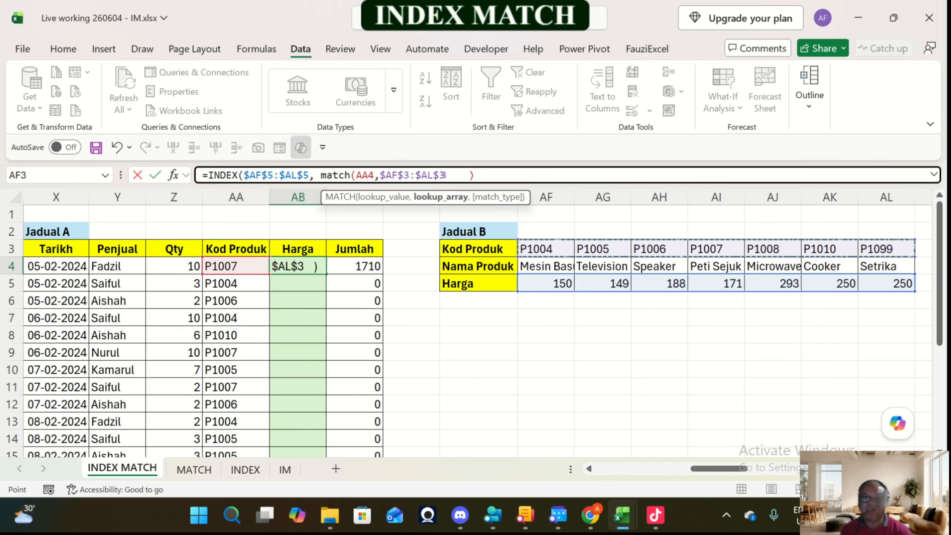
text(,)
key(Down)
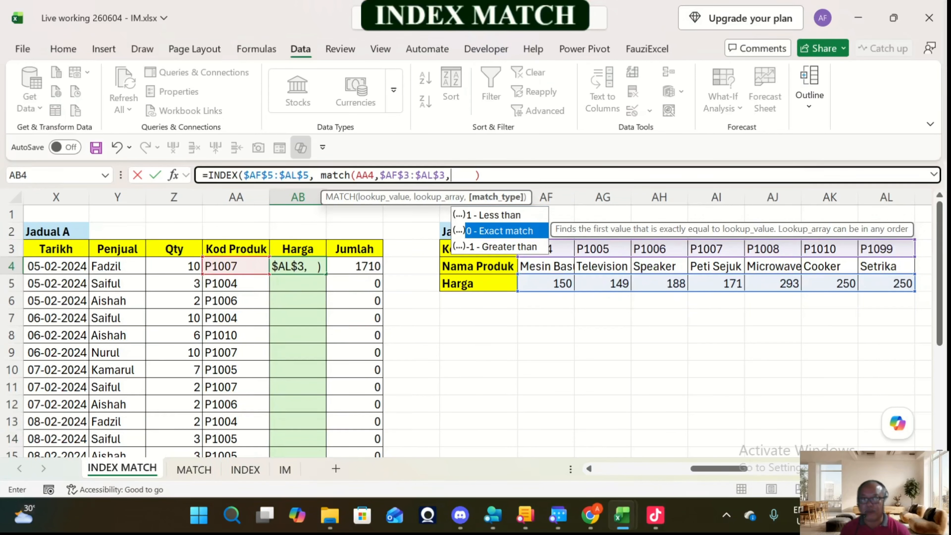
key(Tab)
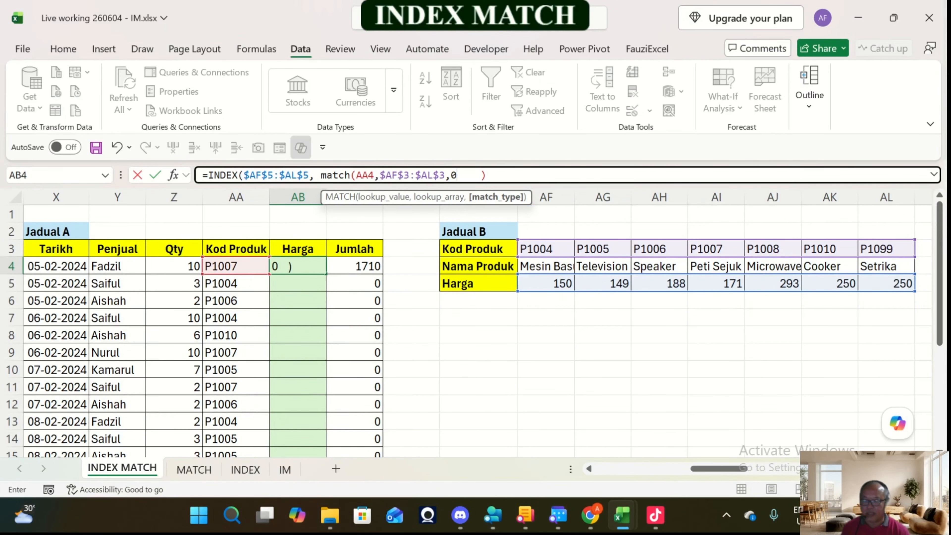
text())
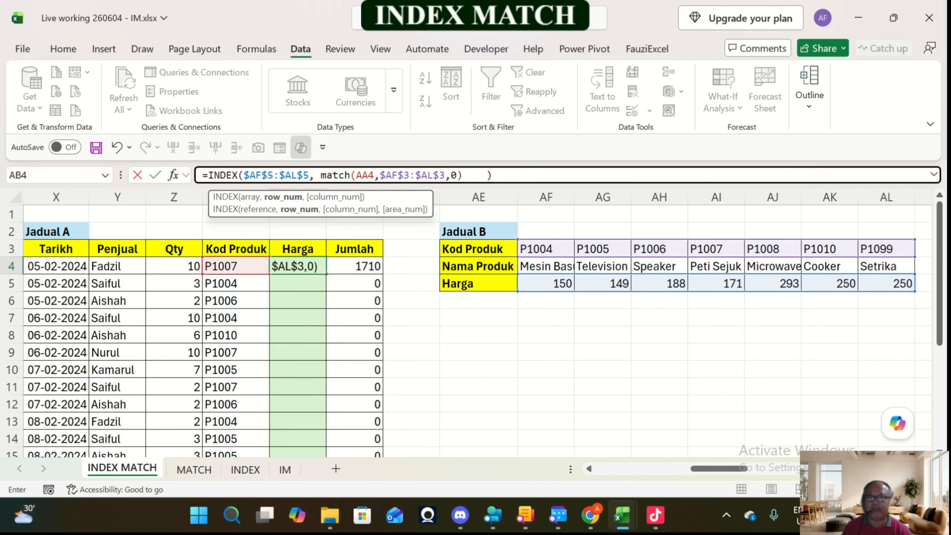
key(Delete)
key(Delete)
key(Delete)
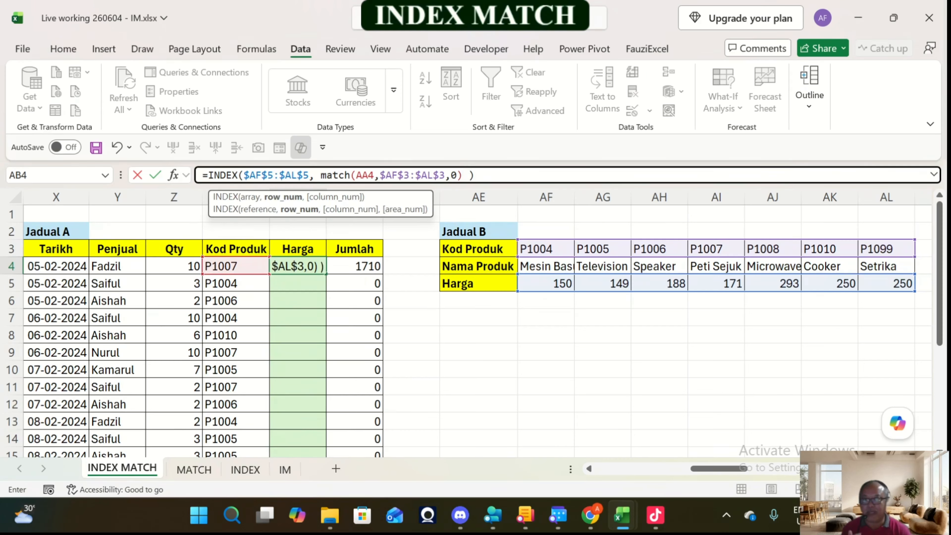
key(ctrl+Return)
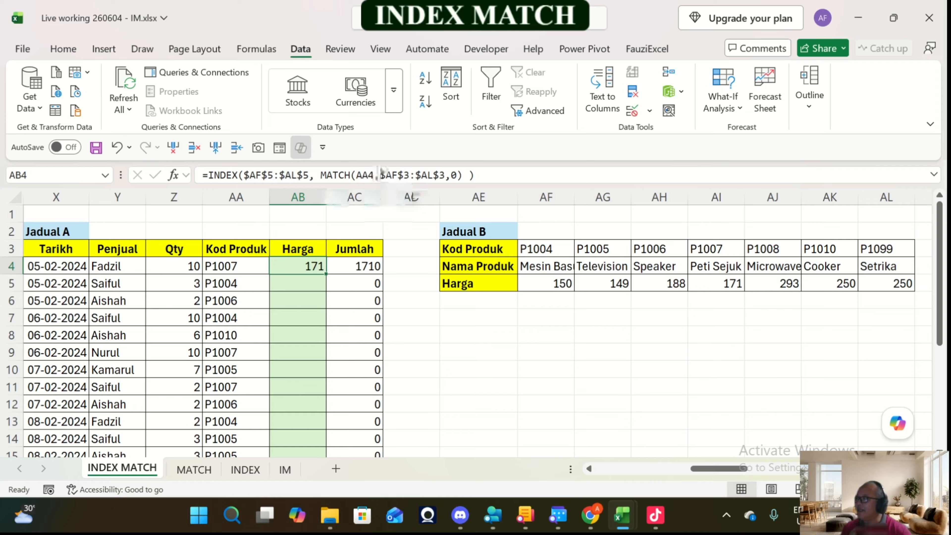
Step: Try filling AB4's formula down the third Jadual A's Harga column and inspect the copied formula in AB9
double_click(326, 273)
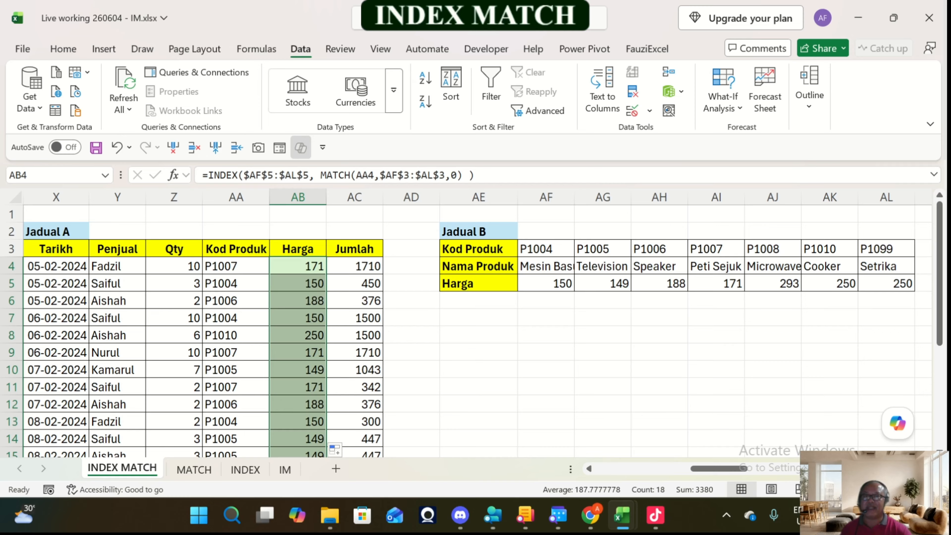
click(298, 352)
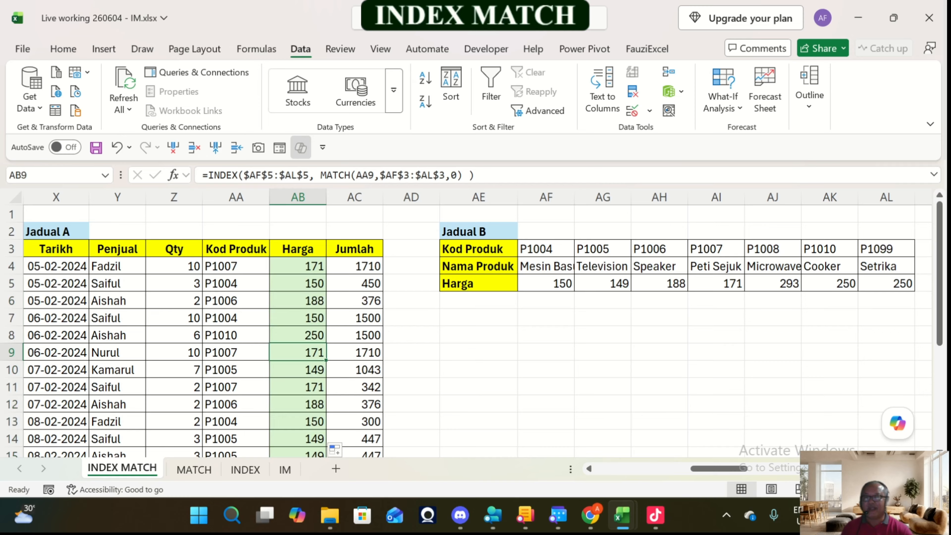
key(F2)
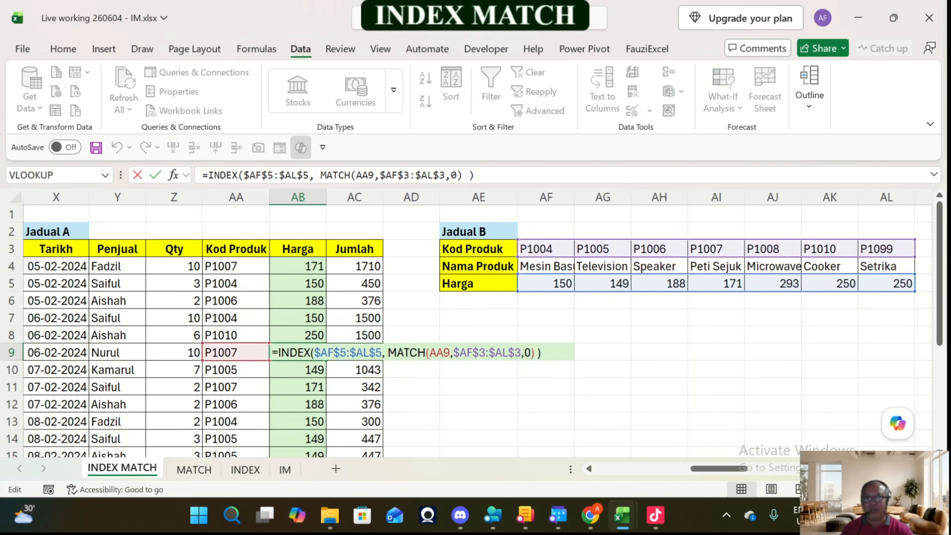
key(Escape)
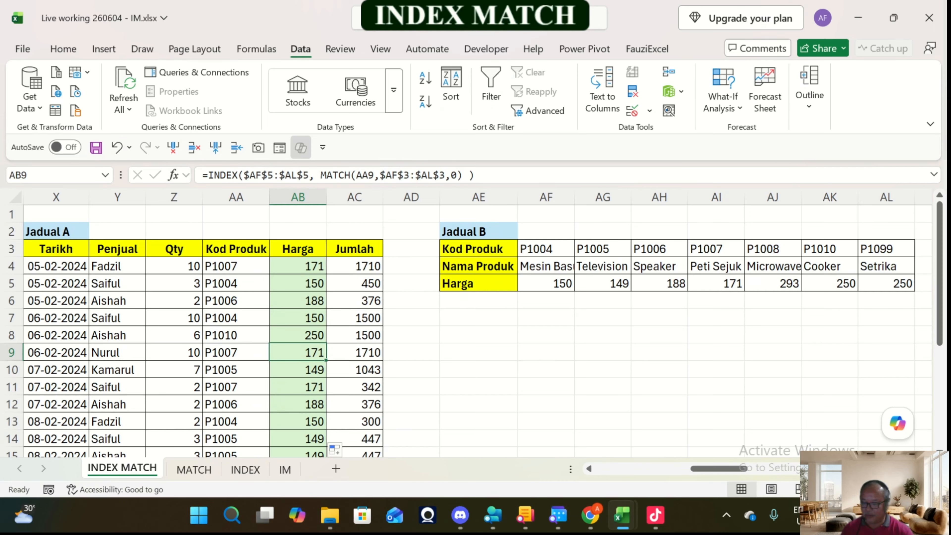
key(ctrl+z)
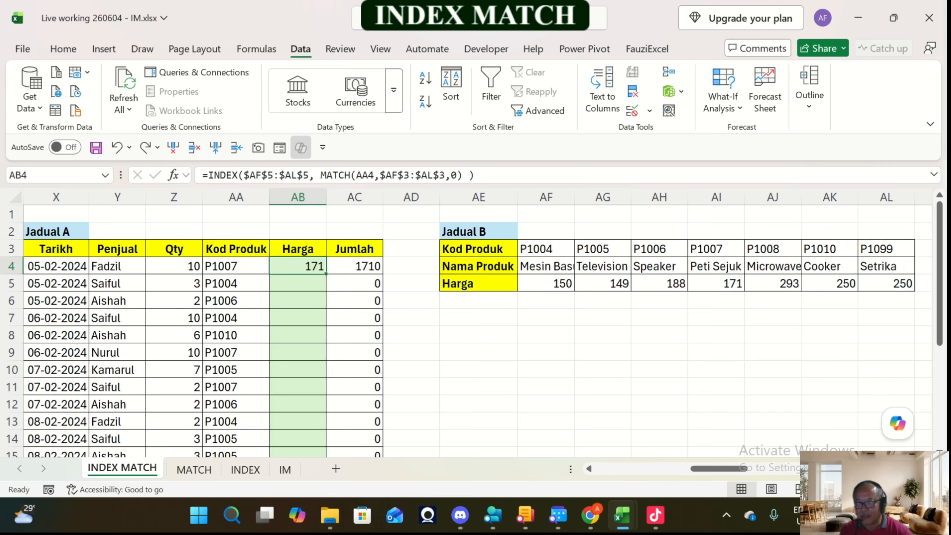
Step: Fill AB4's INDEX MATCH formula down the Harga column to the last row of the third Jadual A
double_click(326, 274)
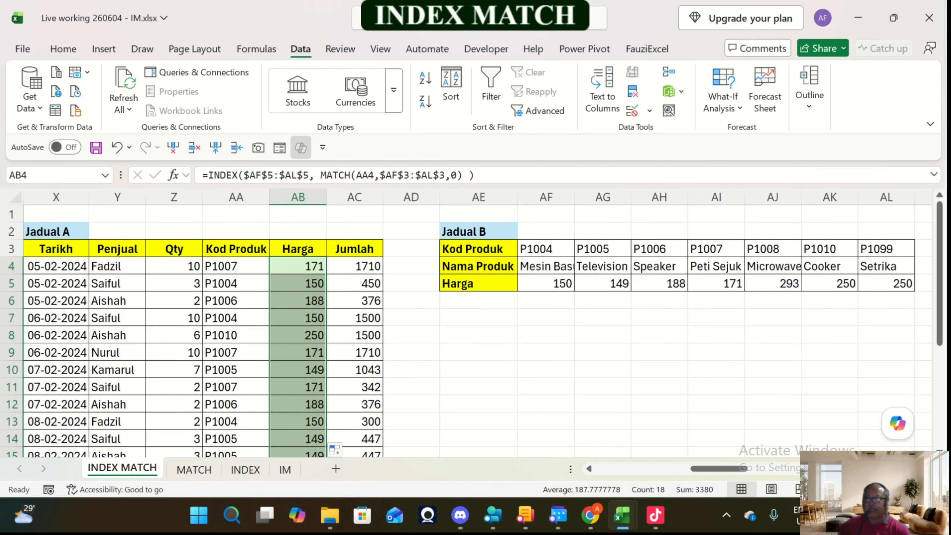
scroll(475, 330, down, 3)
scroll(475, 329, up, 3)
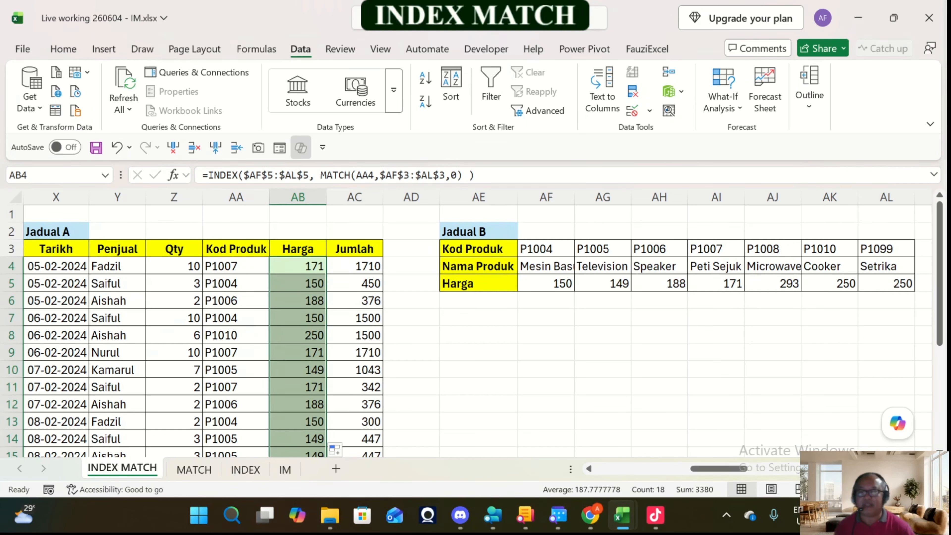
Step: Widen the Nama Produk (AS) and Kod Produk (AQ) columns of the fourth Jadual A to fit their headers
click(411, 352)
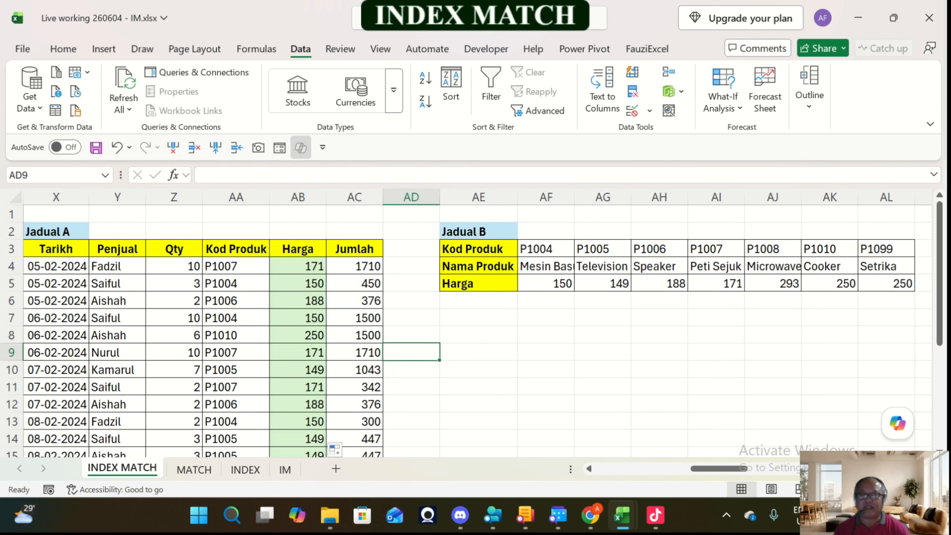
key(Right)
key(Right)
key(Right)
key(Right)
key(Right)
key(Right)
key(Right)
key(Right)
key(Right)
key(Right)
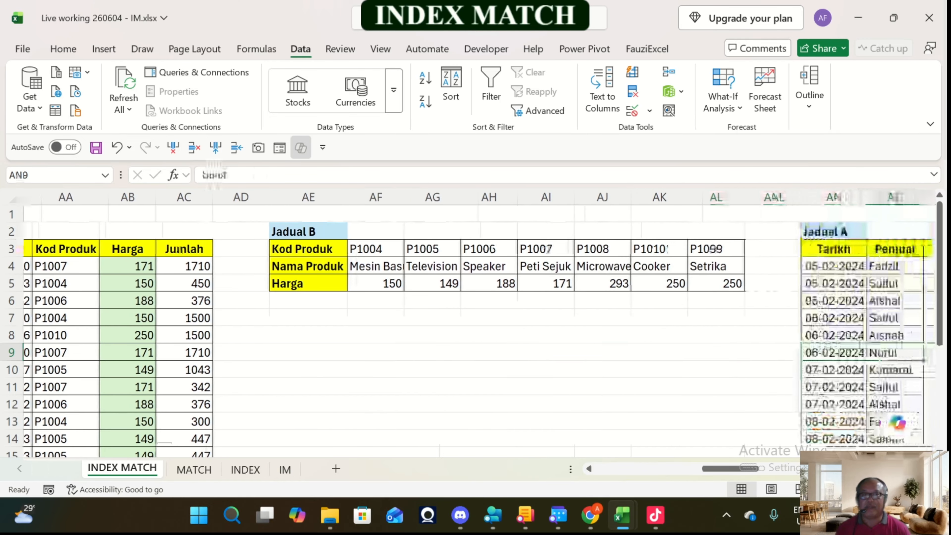
key(Right)
key(Right)
key(Right)
key(Right)
key(Right)
key(Right)
key(Right)
key(Right)
key(Right)
key(Right)
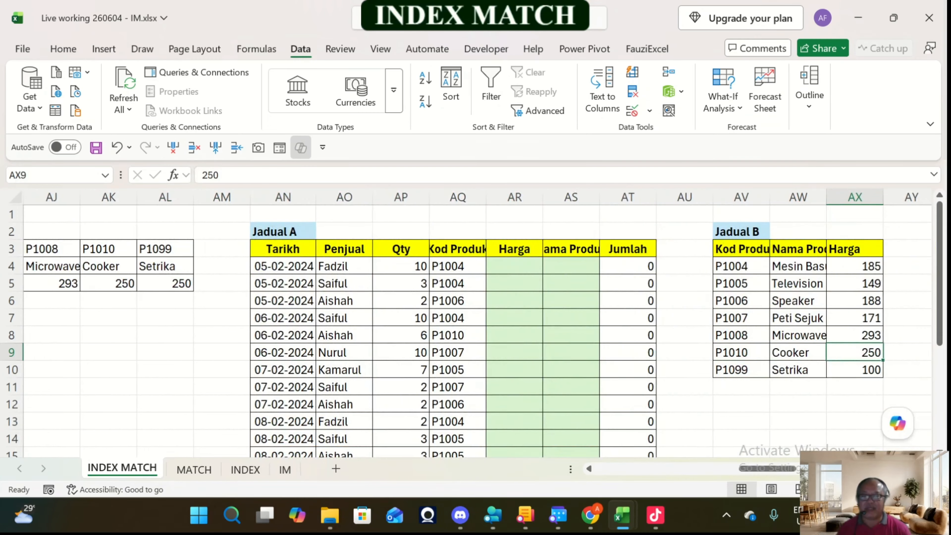
key(Right)
key(Right)
key(Right)
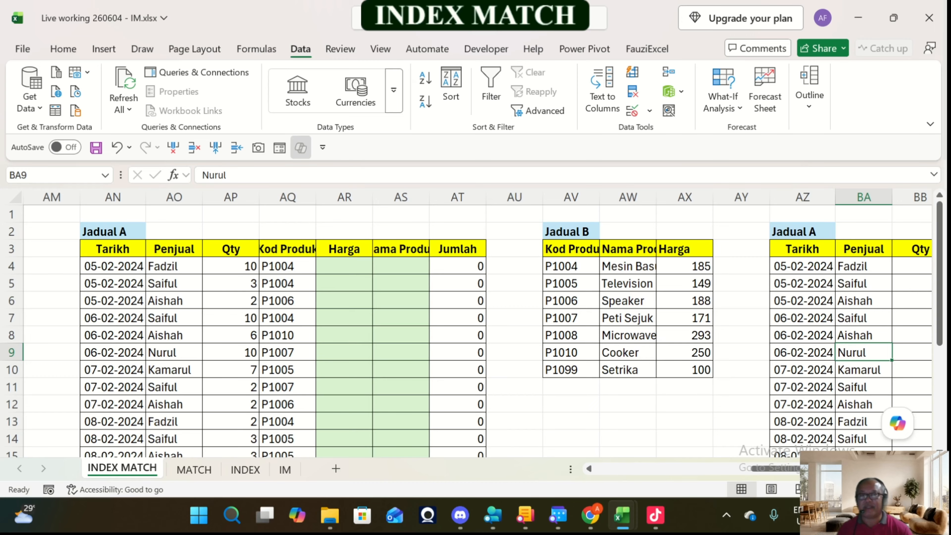
drag(430, 197, 450, 197)
click(411, 266)
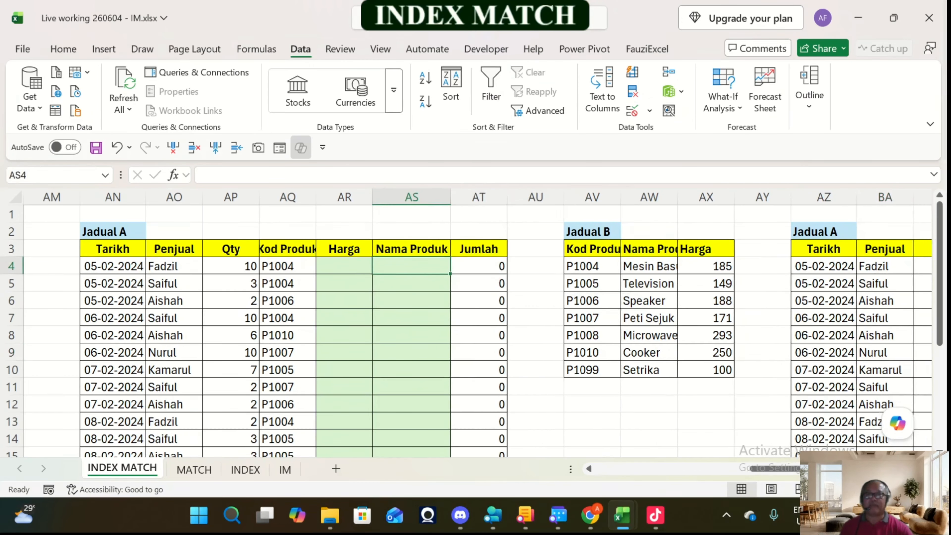
drag(315, 197, 331, 197)
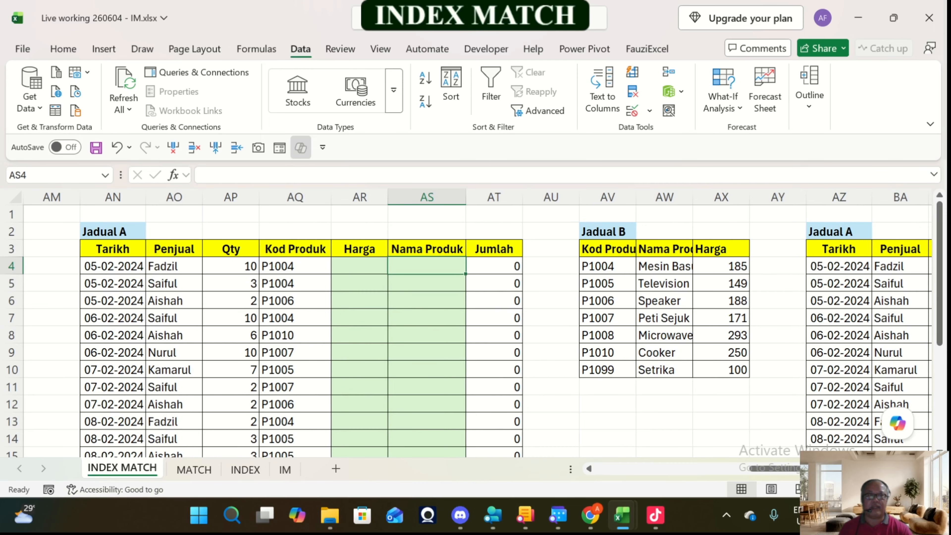
Step: Widen the Kod Produk, Nama Produk and Harga columns of the fourth Jadual B, and slightly widen Jadual A's Harga column
drag(692, 196, 801, 197)
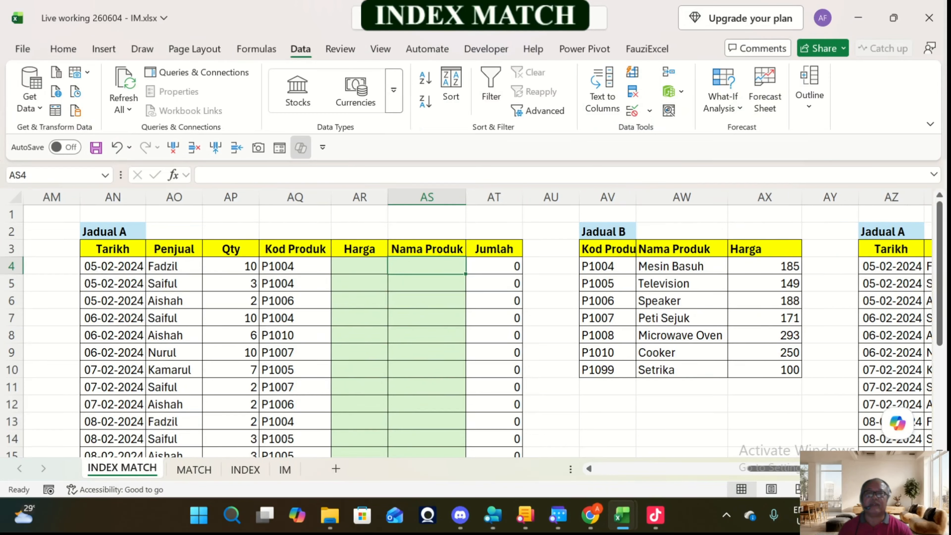
drag(388, 197, 398, 196)
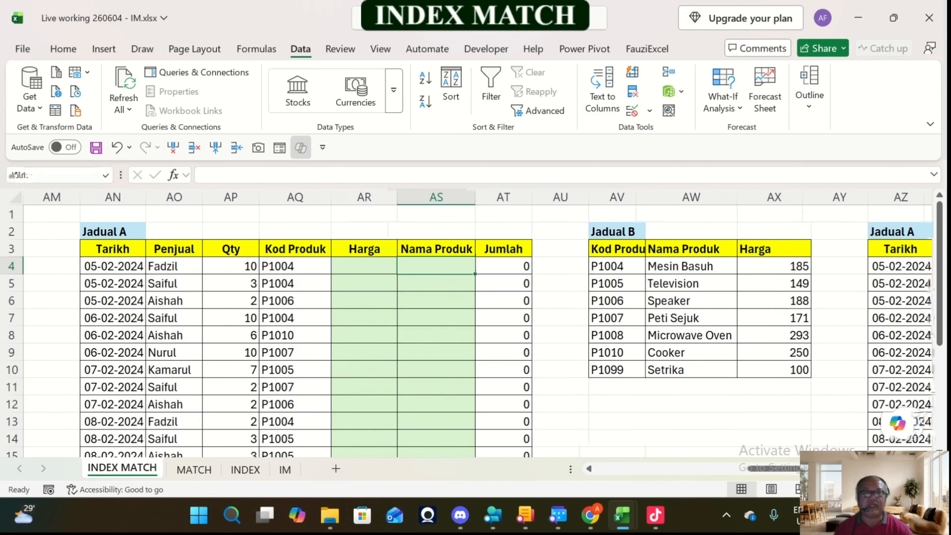
drag(372, 282, 373, 268)
click(436, 267)
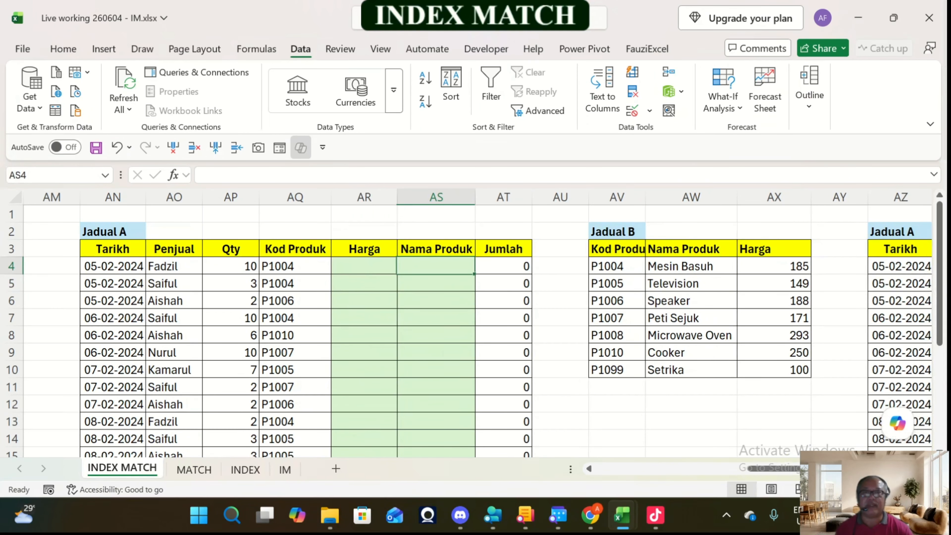
click(691, 283)
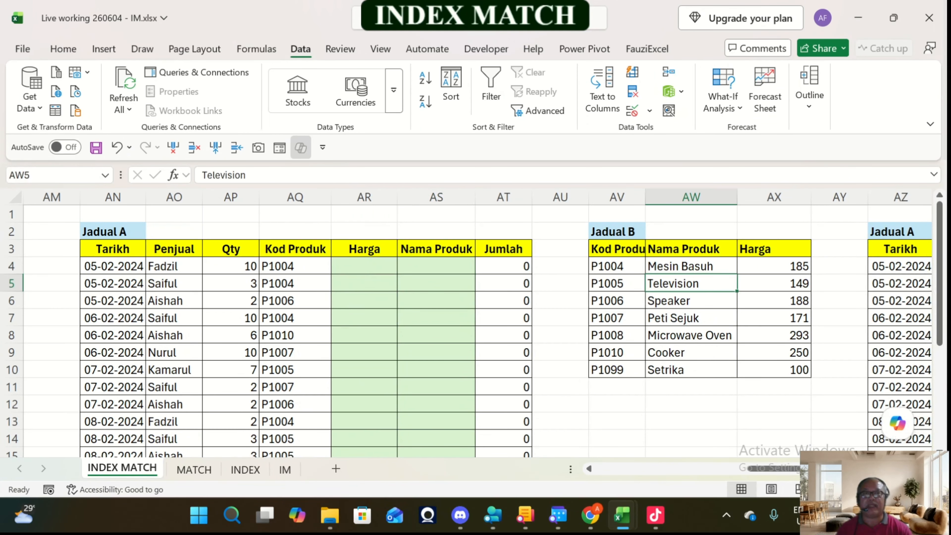
drag(644, 197, 655, 197)
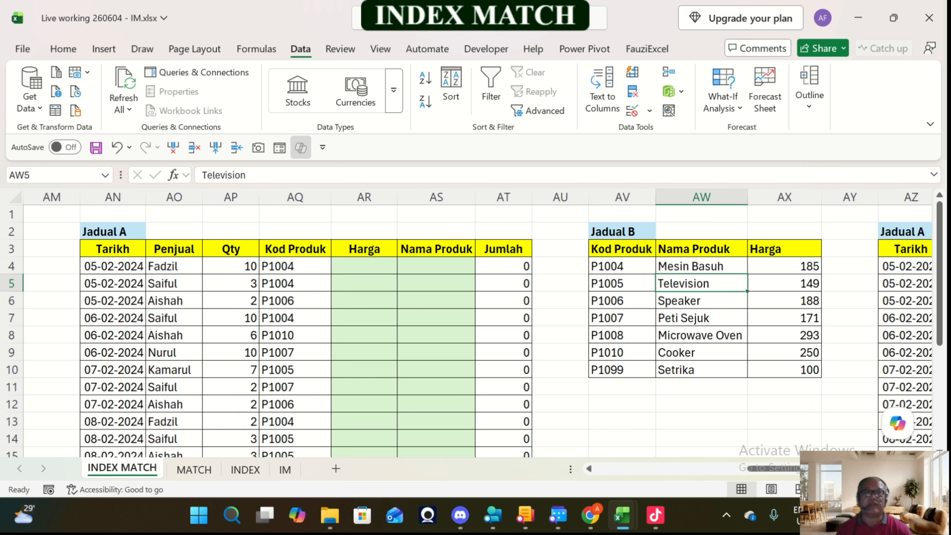
Step: Widen the fourth Jadual A's Harga column (AR) to about the same width as its Nama Produk column
click(295, 266)
click(364, 266)
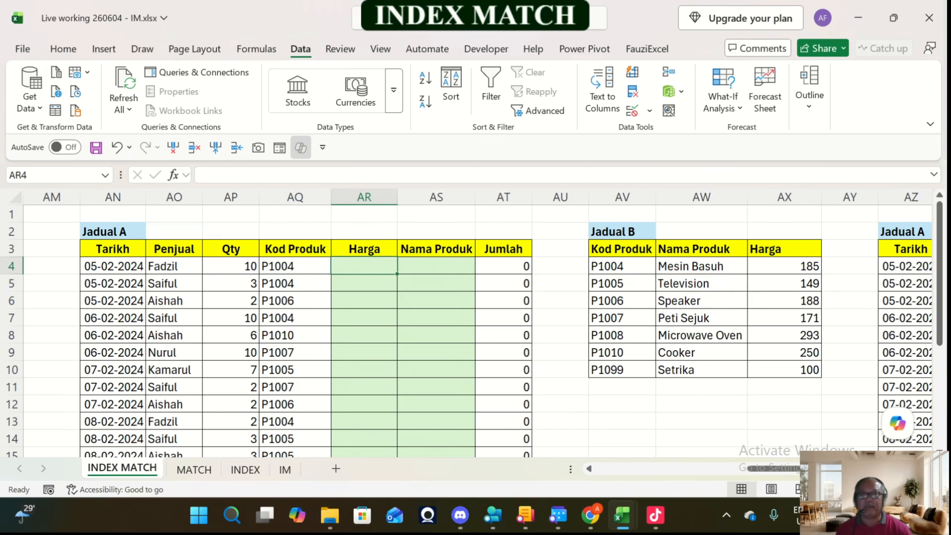
drag(364, 266, 436, 421)
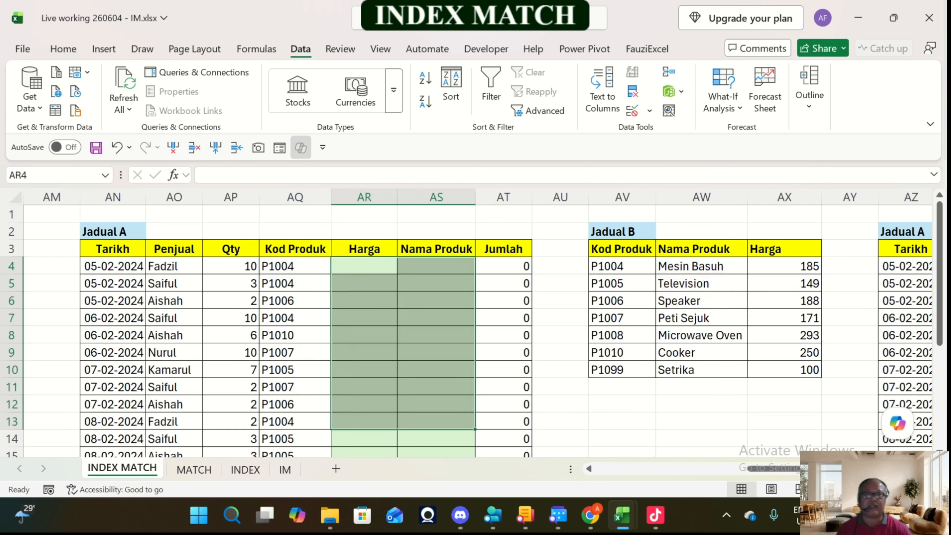
drag(397, 197, 409, 198)
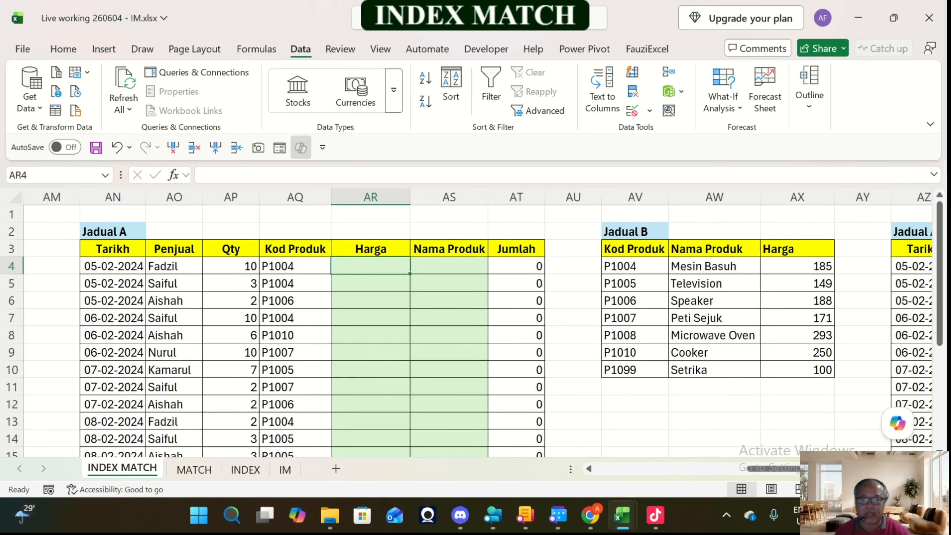
scroll(475, 330, down, 4)
scroll(476, 330, up, 4)
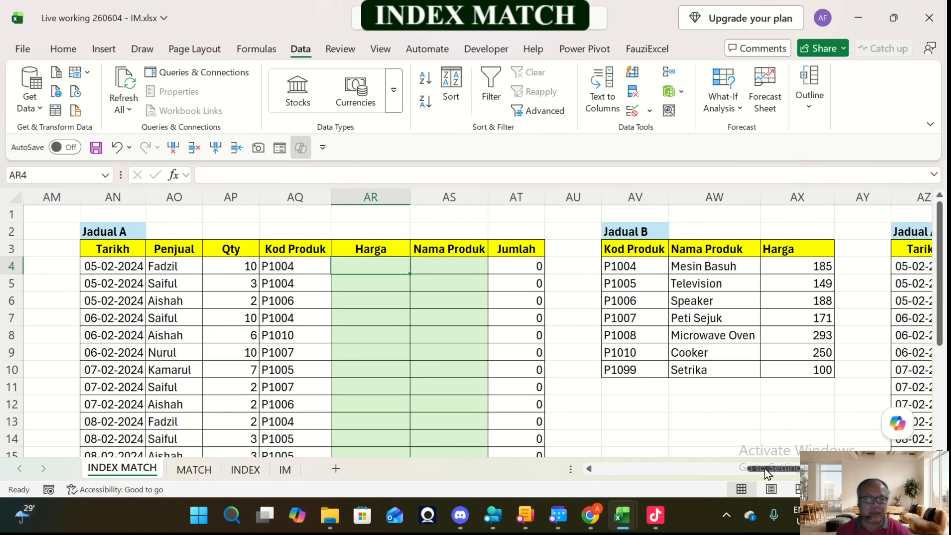
mouse_move(791, 468)
mouse_down()
mouse_move(797, 475)
mouse_move(720, 466)
mouse_move(790, 468)
mouse_up()
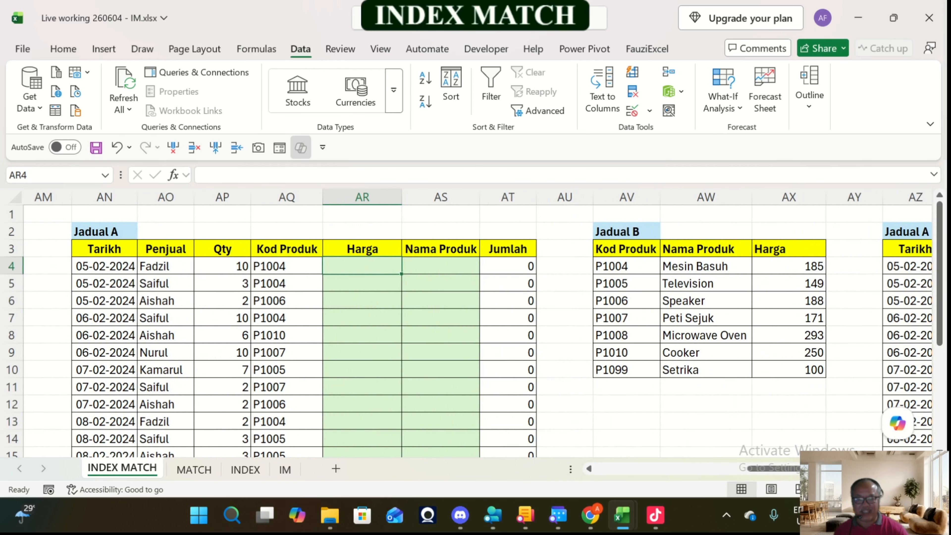
text(=)
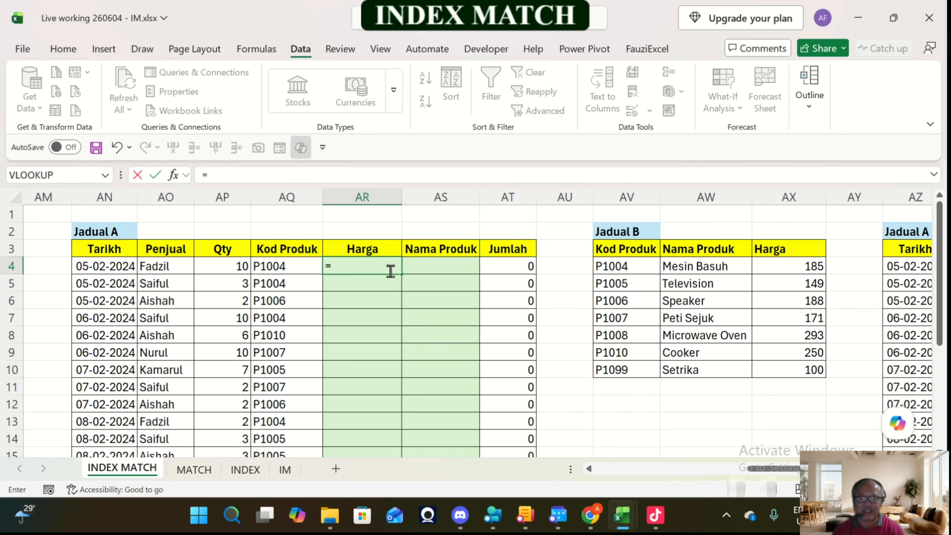
text(mat)
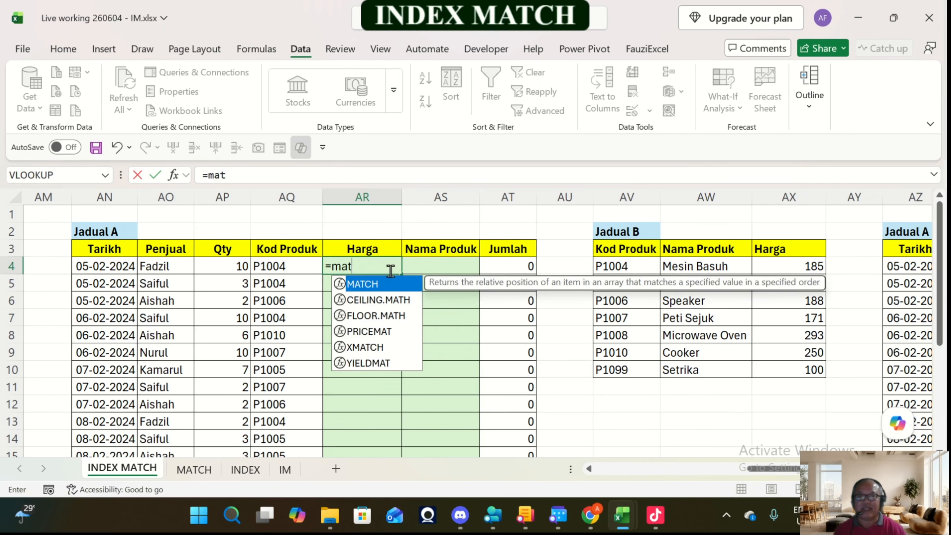
key(Tab)
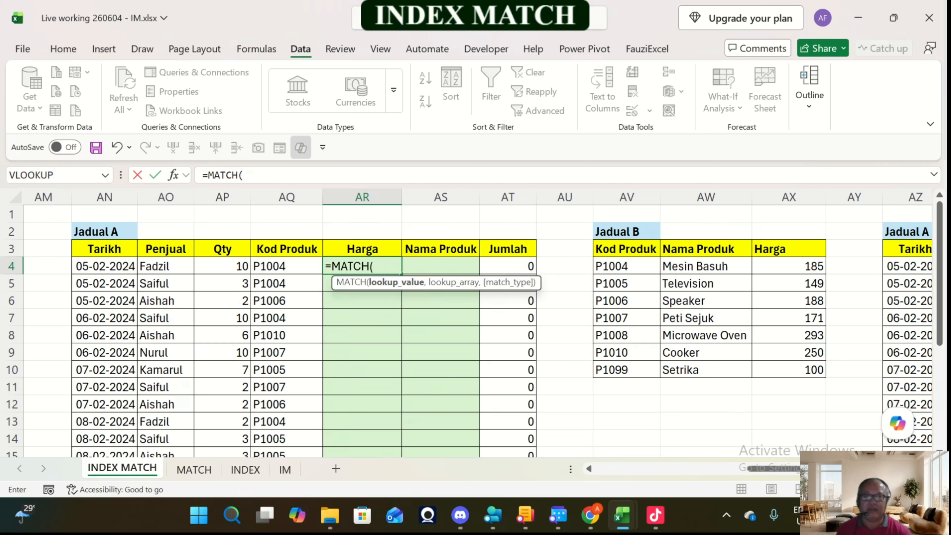
key(Escape)
Step: Discard the started MATCH formula in AR4 and change the Kod Produk in AQ4 to P1007
key(Left)
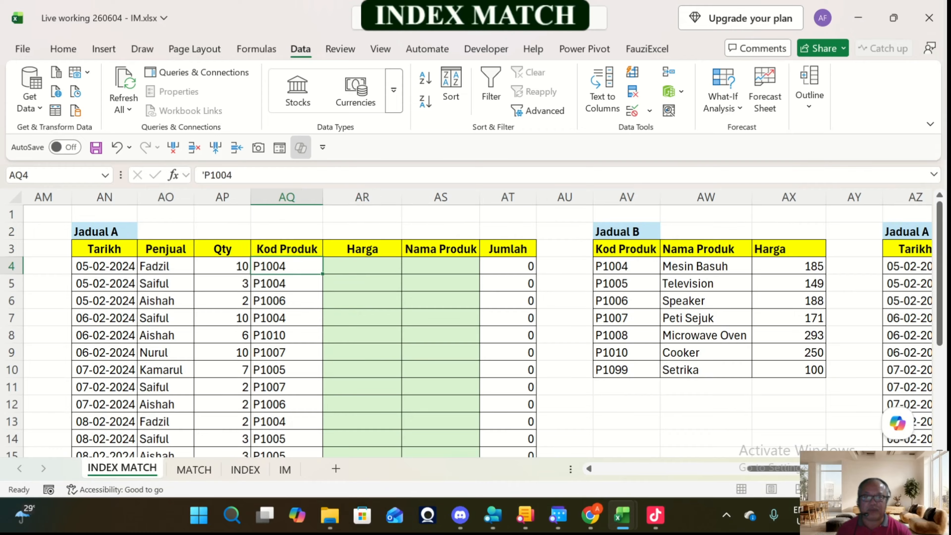
key(F2)
key(BackSpace)
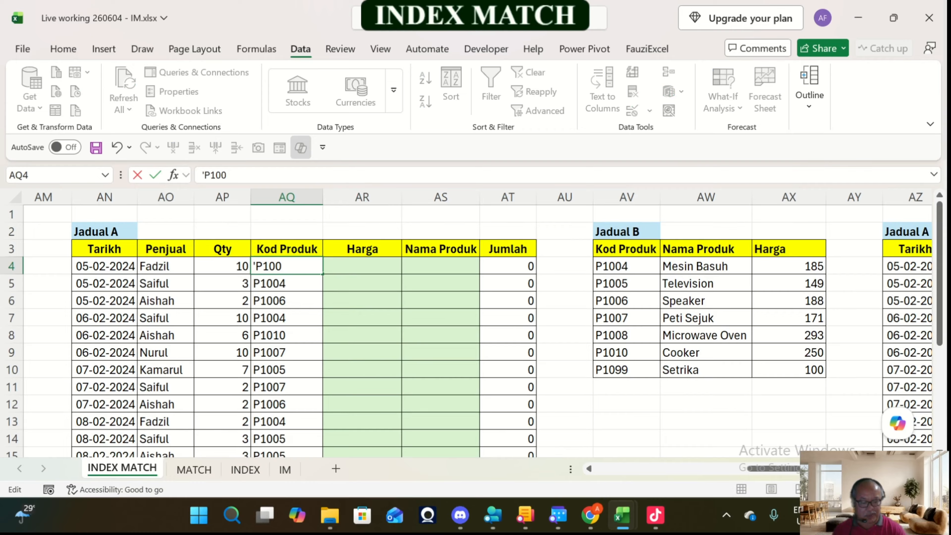
text(7)
key(Return)
Step: Examine the P1007 row of the fourth Jadual B for its Nama Produk and Harga
key(Up)
key(Right)
key(Right)
key(Right)
key(Right)
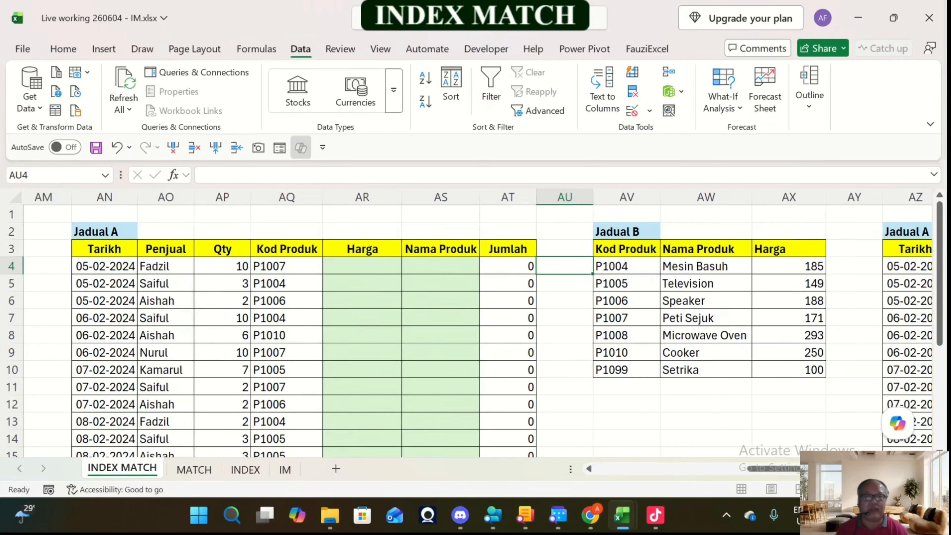
key(Down)
key(Down)
key(Down)
key(Right)
key(Right)
key(Right)
key(Left)
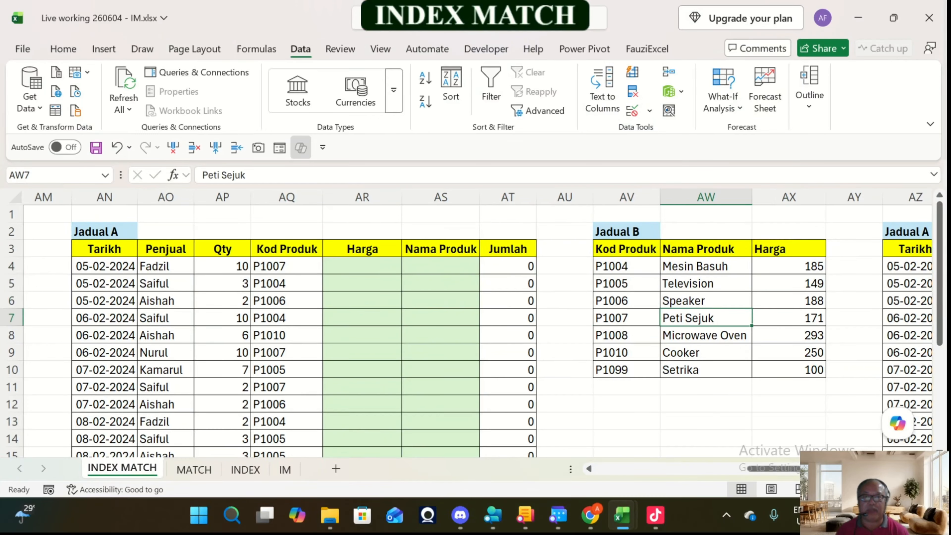
Step: Start an INDEX formula in AR4 with the Jadual B range AW4:AX10 as its absolute array
key(Left)
key(Left)
key(Left)
key(Left)
key(Left)
key(Up)
key(Up)
key(Up)
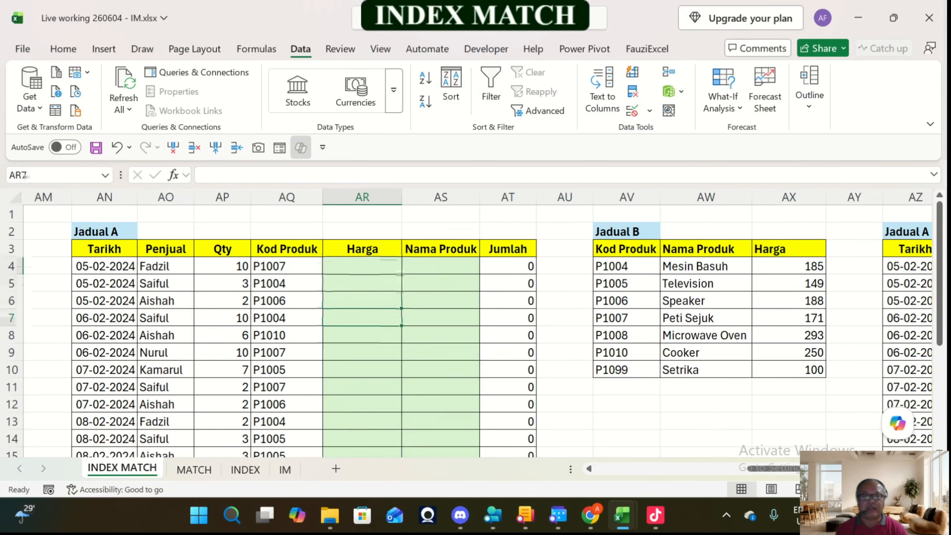
text(=)
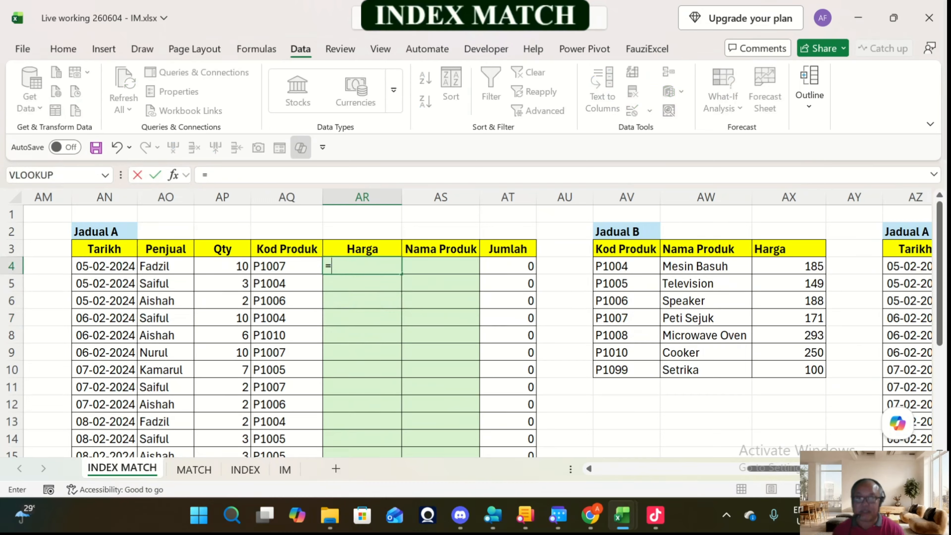
text(inbde)
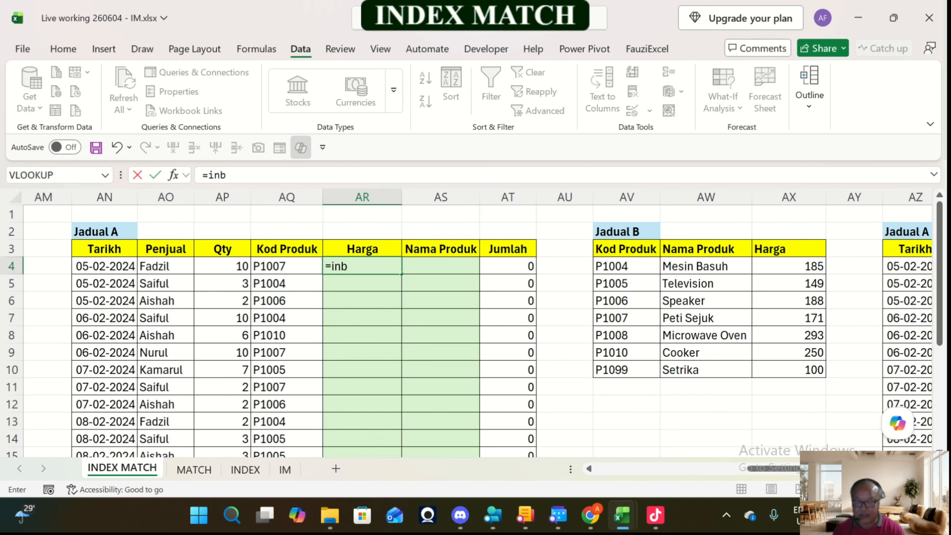
key(BackSpace)
key(BackSpace)
key(BackSpace)
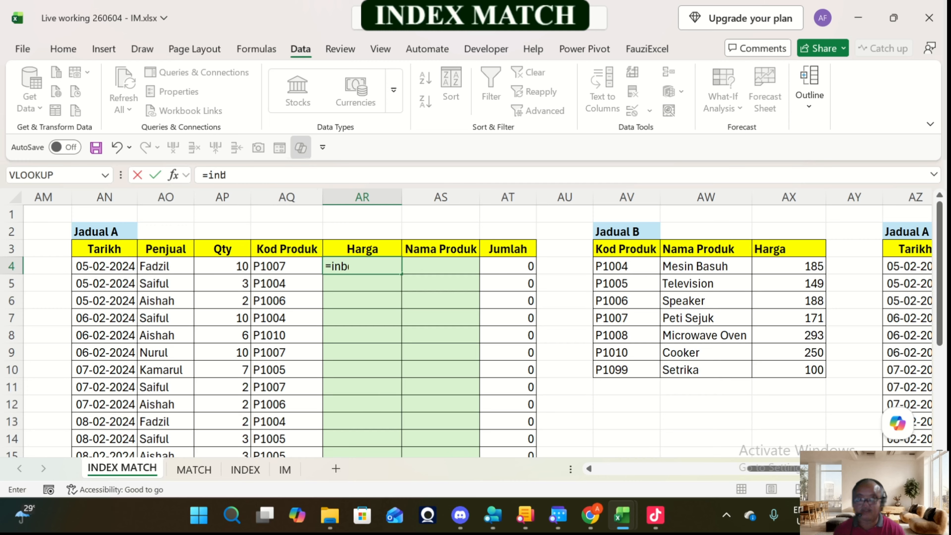
text(n)
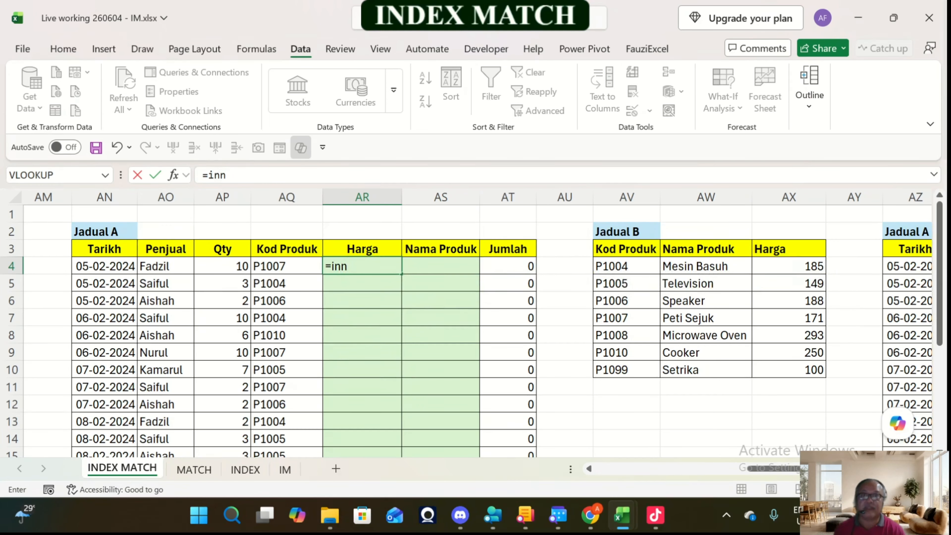
key(BackSpace)
text(dex)
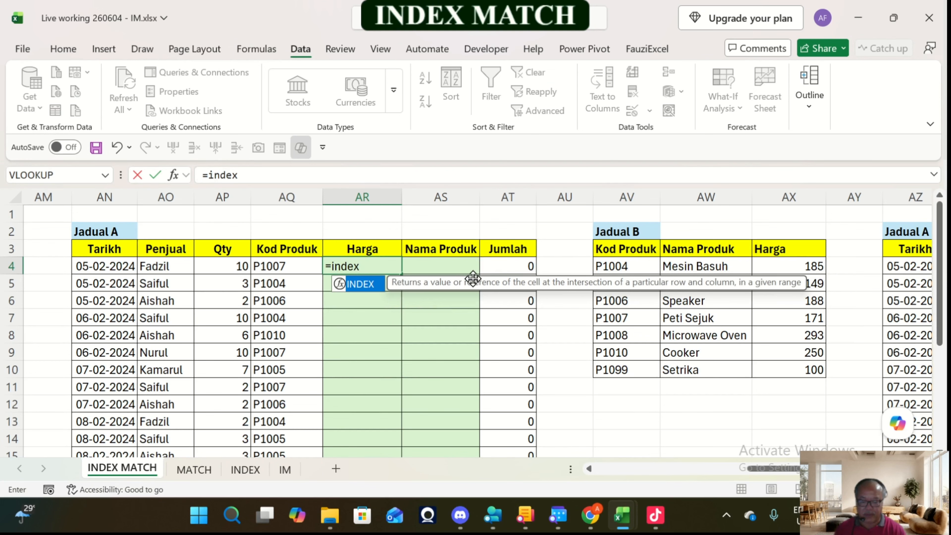
text(()
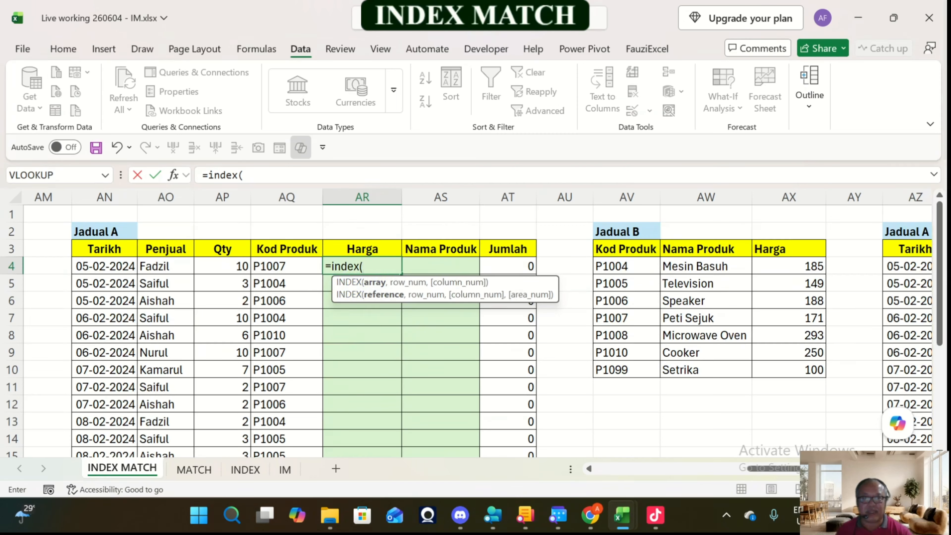
drag(693, 266, 825, 377)
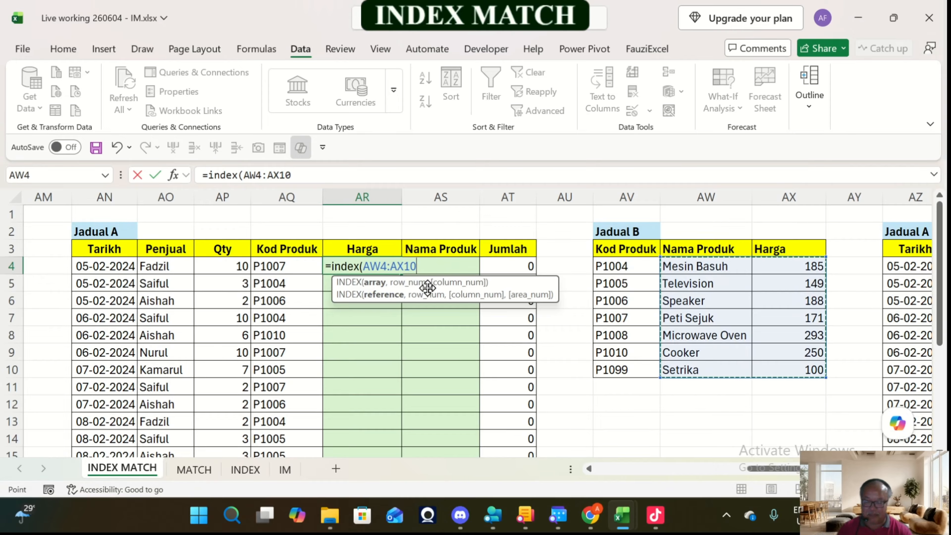
key(F4)
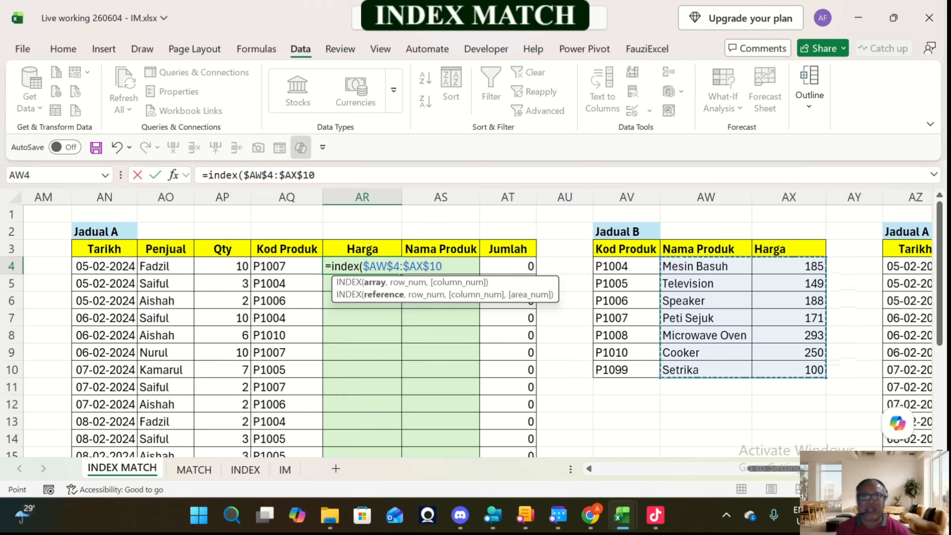
text(,)
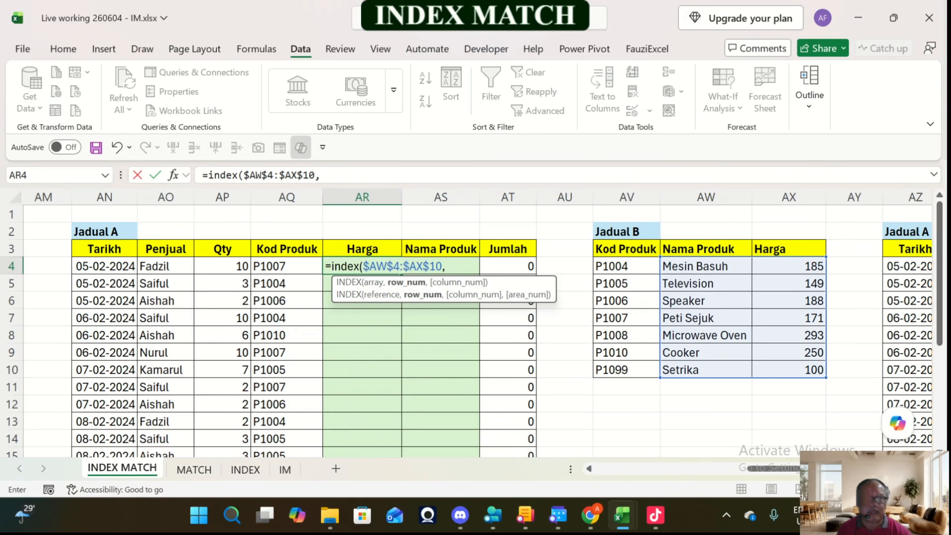
Step: Complete AR4's INDEX formula with row number 4 and the column array {2,1}, keeping AR4 selected
text(4)
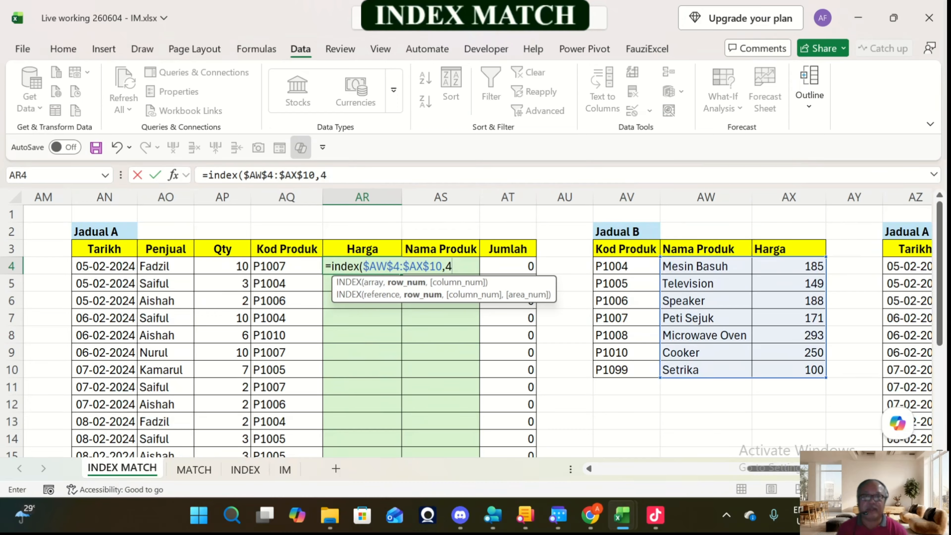
text(,{)
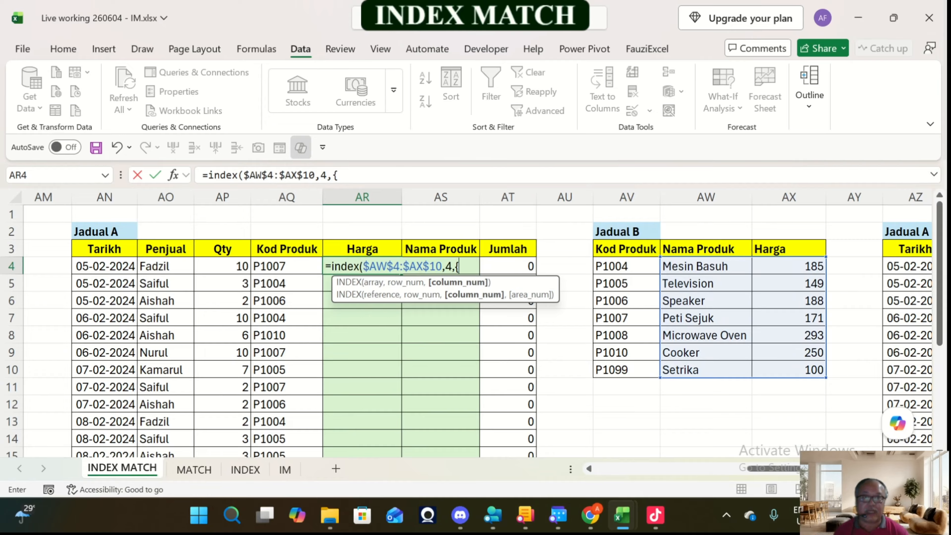
text(2)
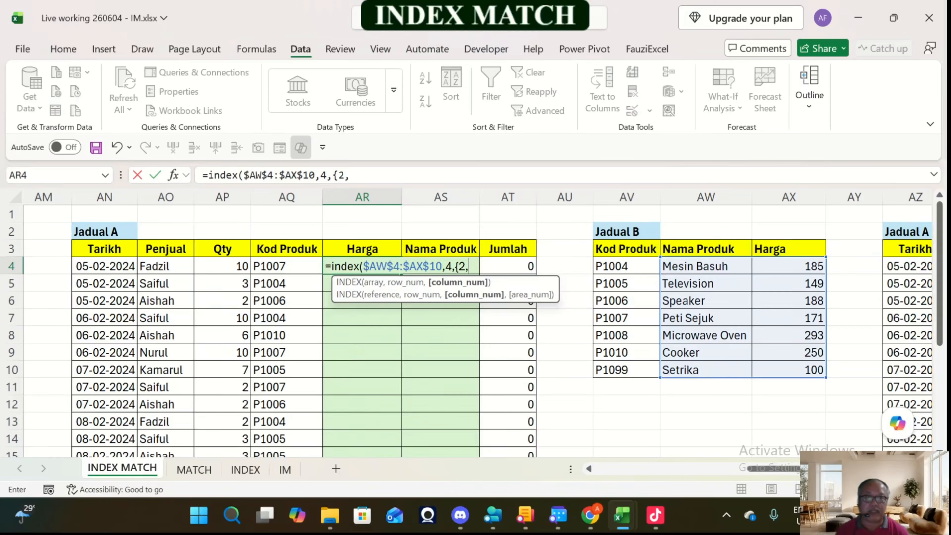
text(,1)
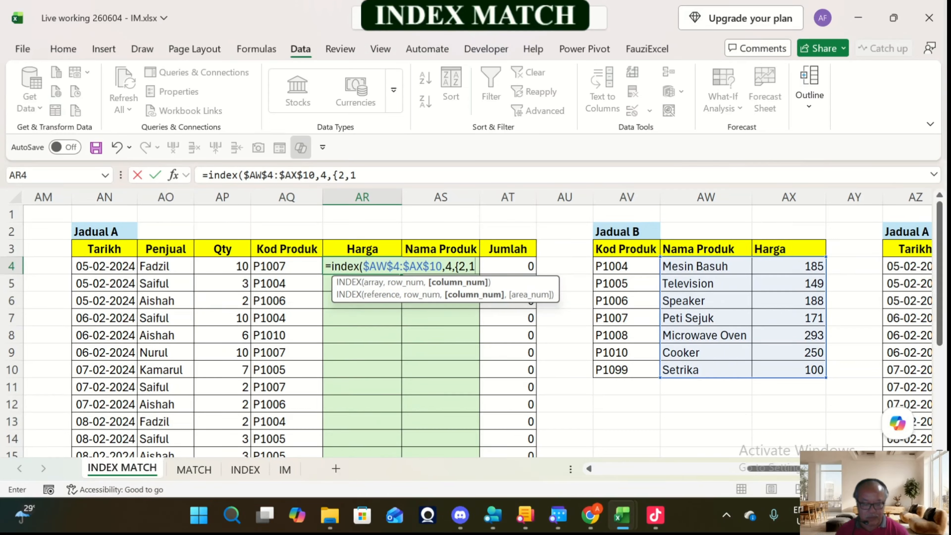
text(})
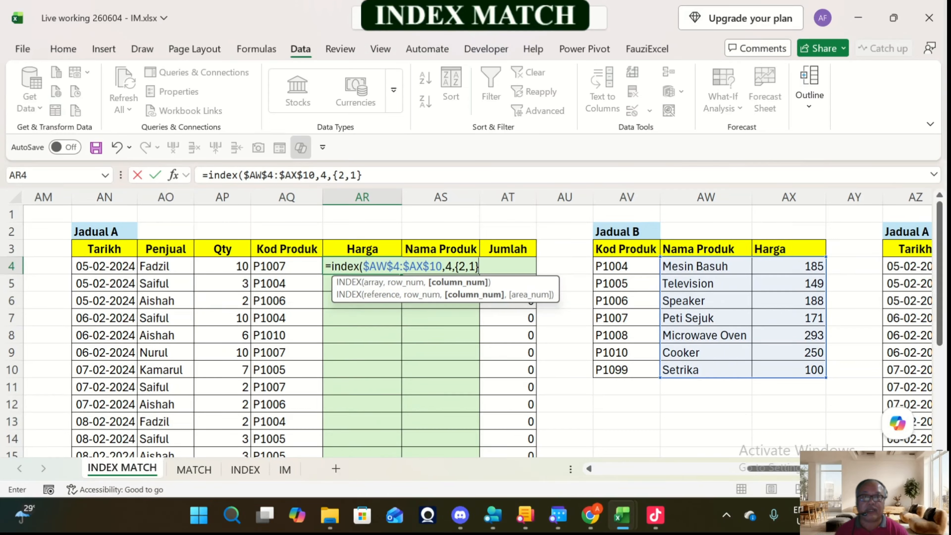
text())
key(ctrl+Return)
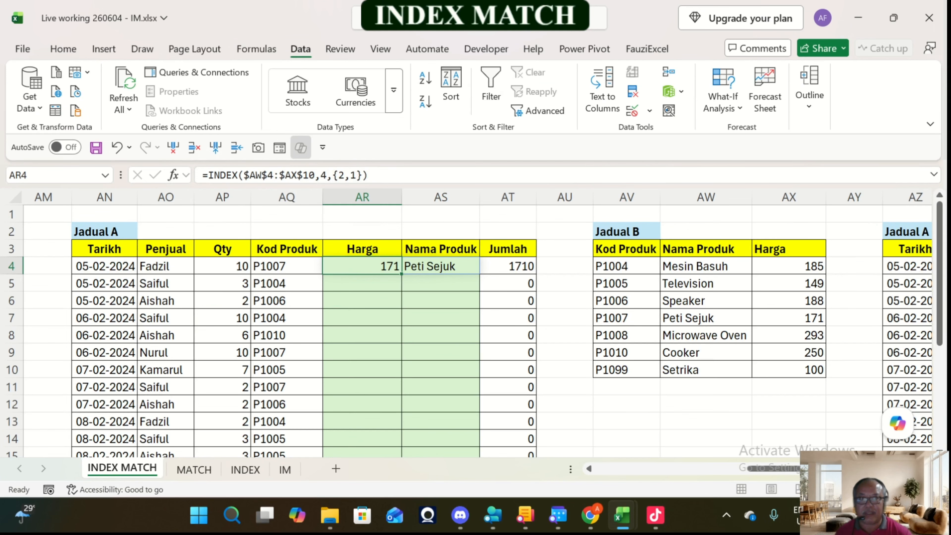
Step: Open the INDEX formula in AR4 for editing
click(706, 267)
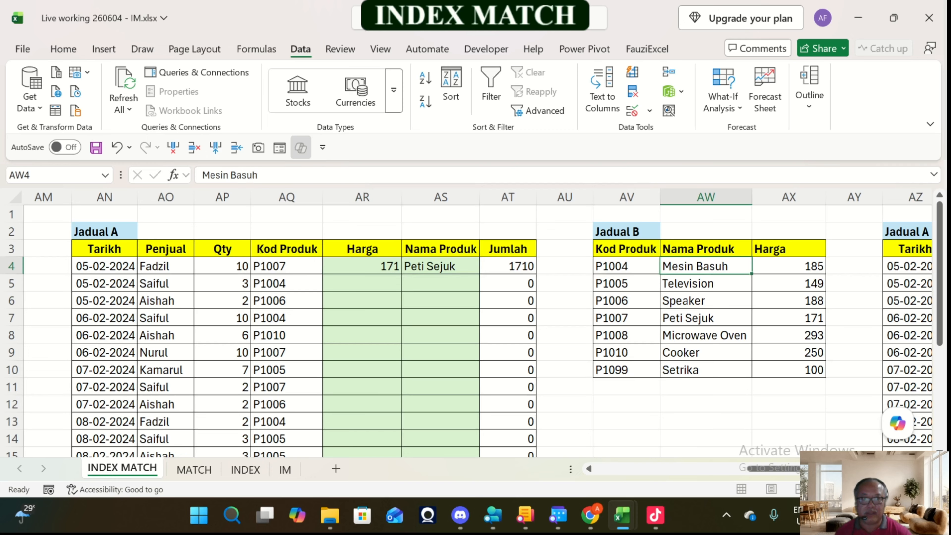
double_click(362, 266)
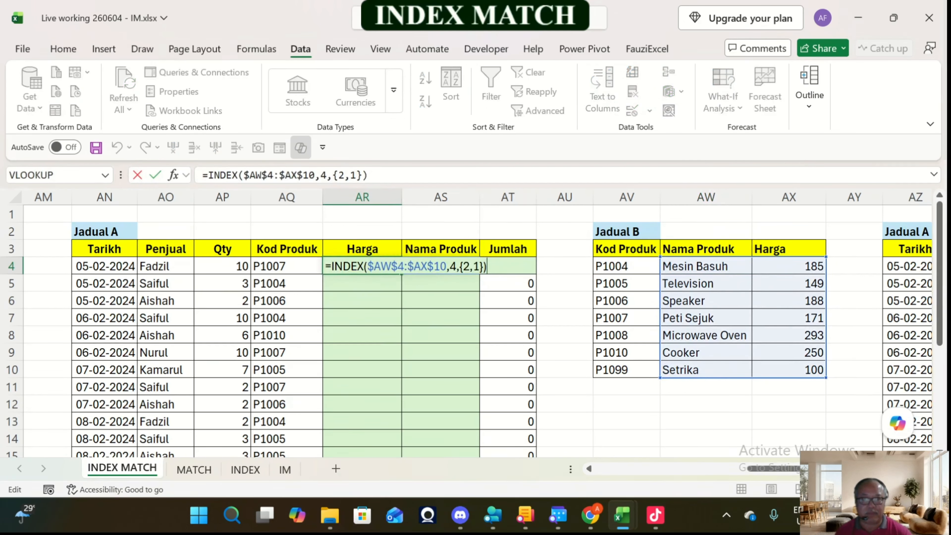
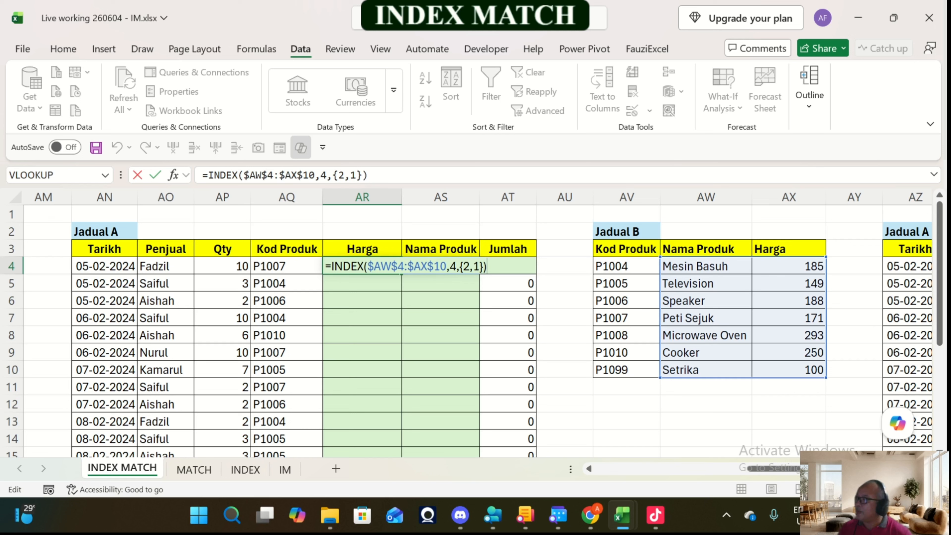
Step: Replace the row number 4 in AR4's INDEX formula with a MATCH function using AQ4 as its lookup value
key(ctrl+Return)
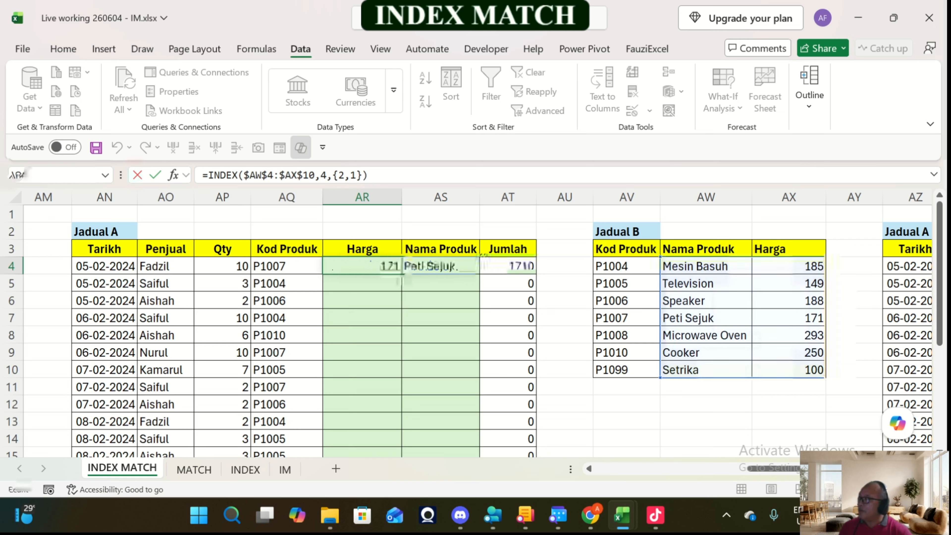
key(F2)
key(ctrl+Return)
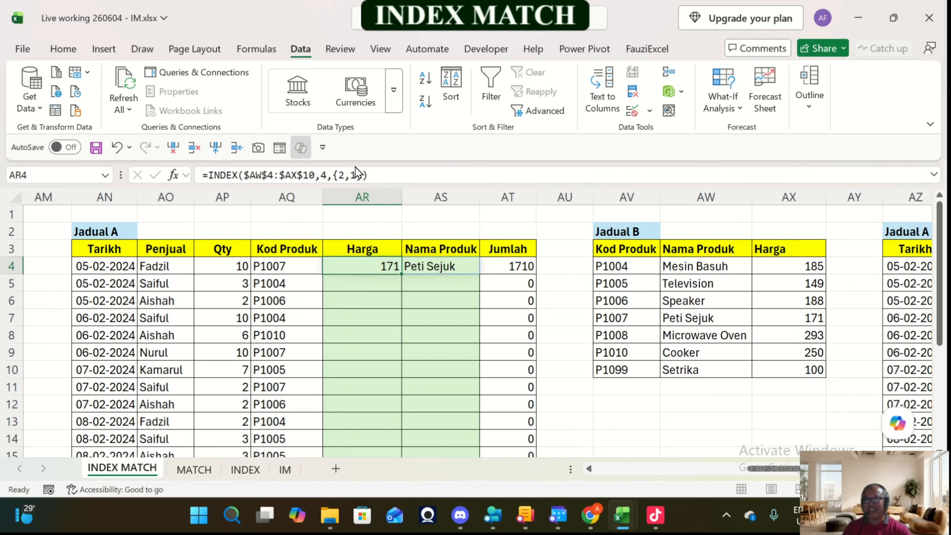
click(328, 181)
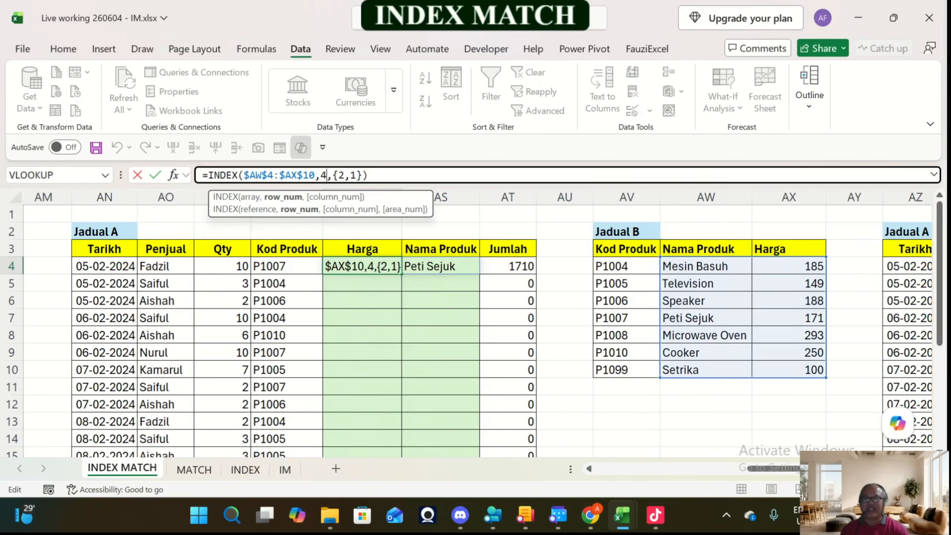
key(BackSpace)
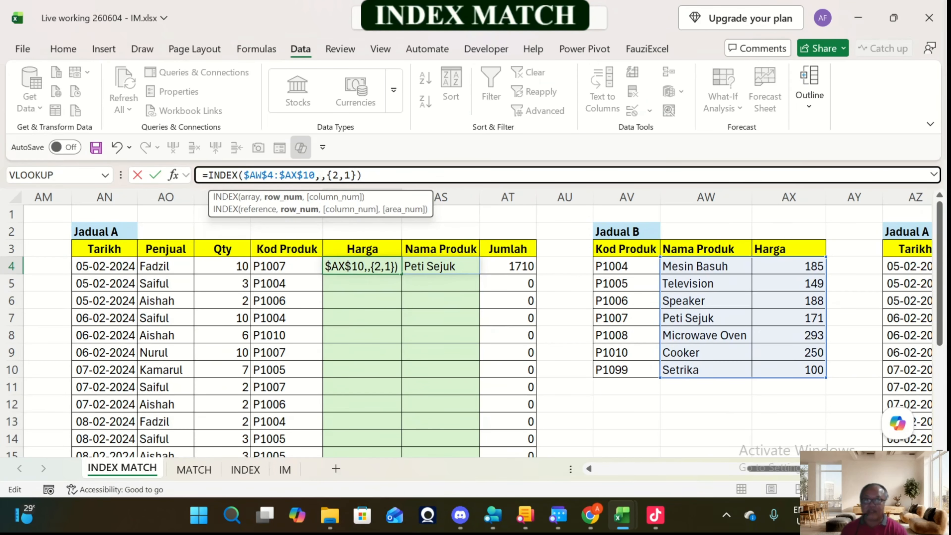
text(ma)
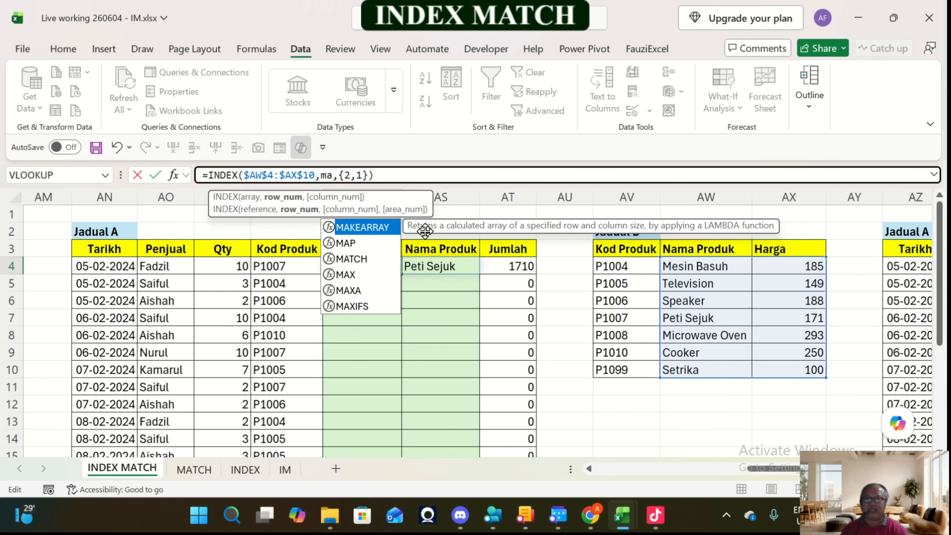
key(Down)
key(Down)
key(Tab)
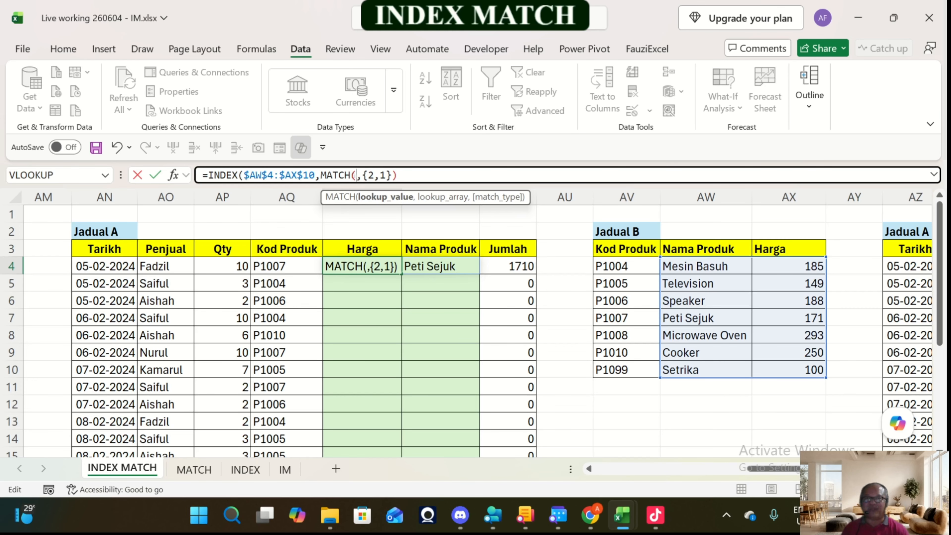
click(287, 266)
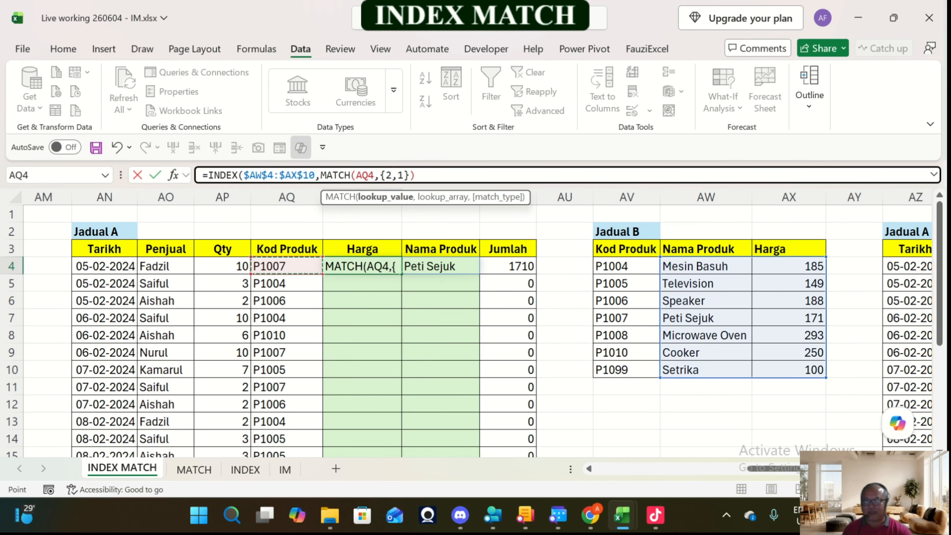
text(,)
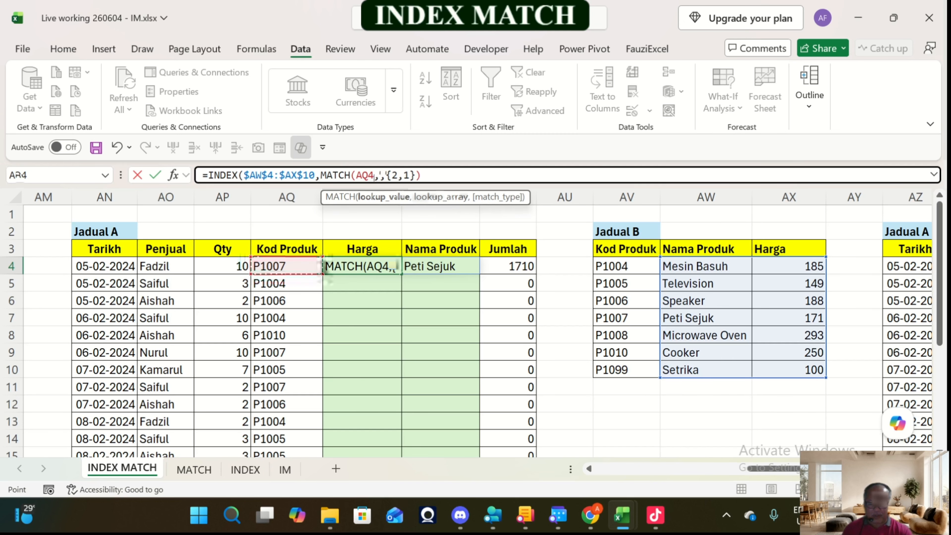
Step: Complete AR4's MATCH with the absolute lookup array AV4:AV10 and exact match type 0, keeping the column array {2,1}
drag(629, 266, 653, 375)
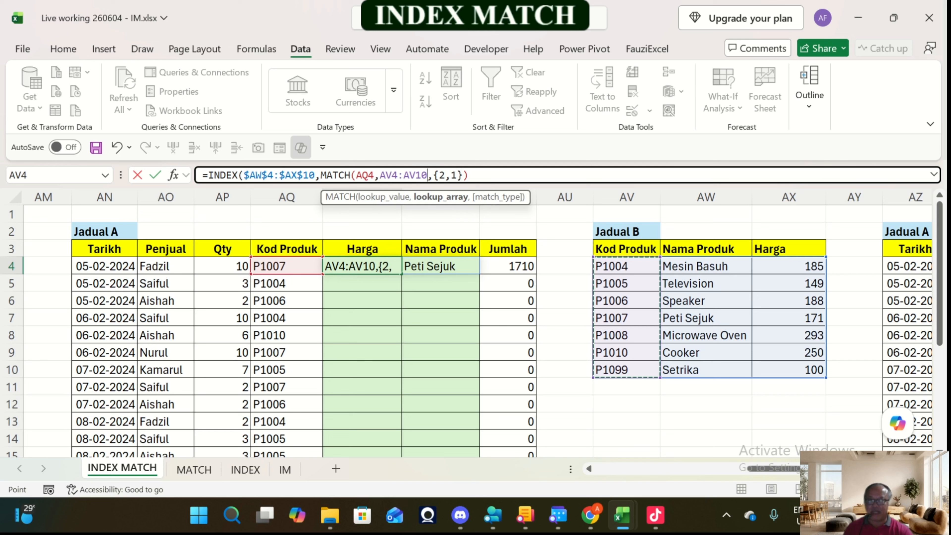
key(F4)
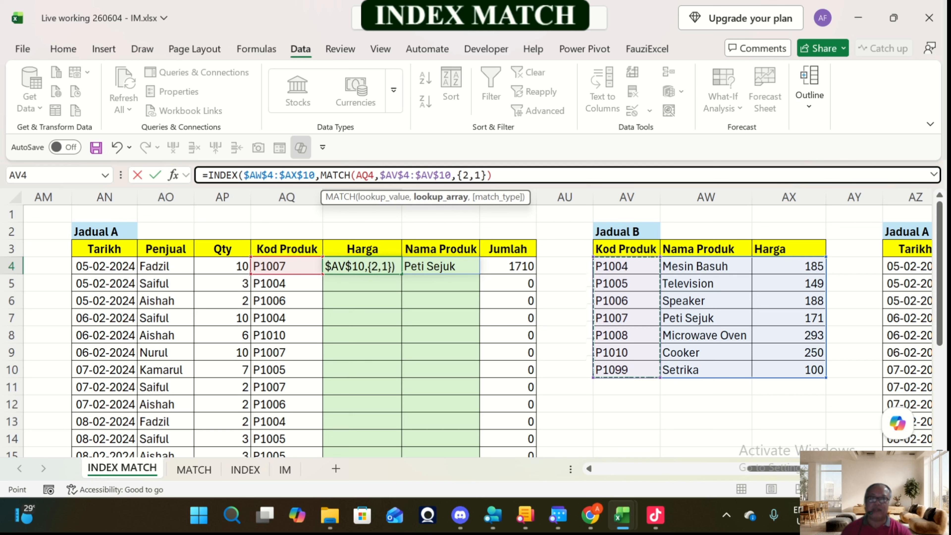
text(,)
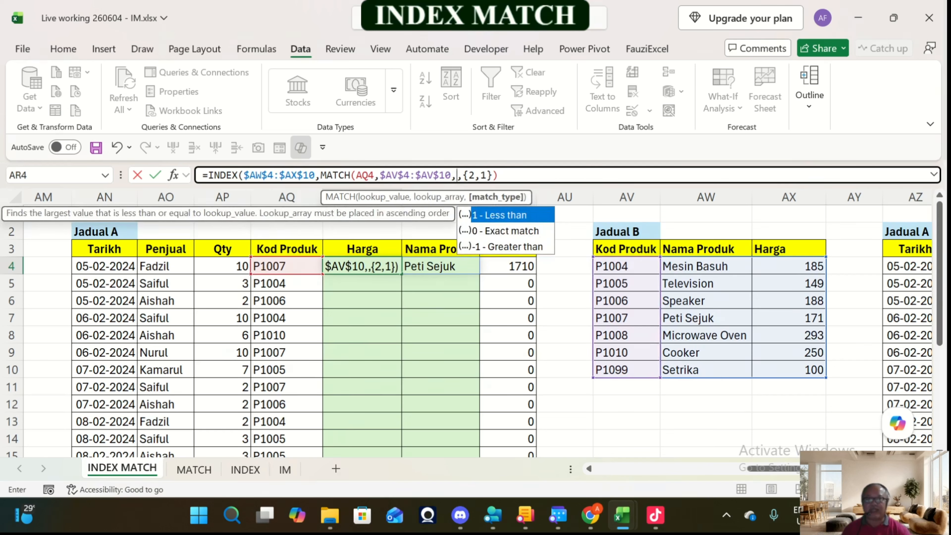
text(0))
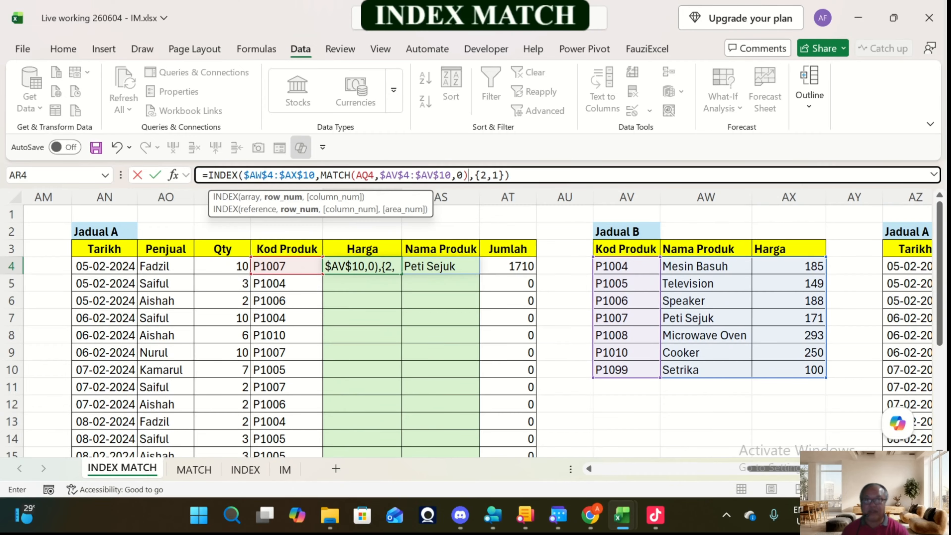
key(Return)
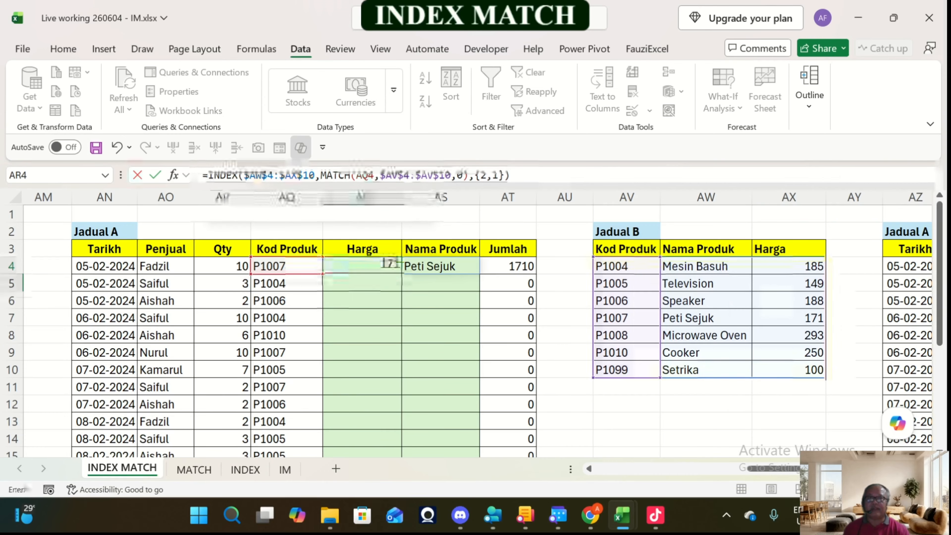
key(Up)
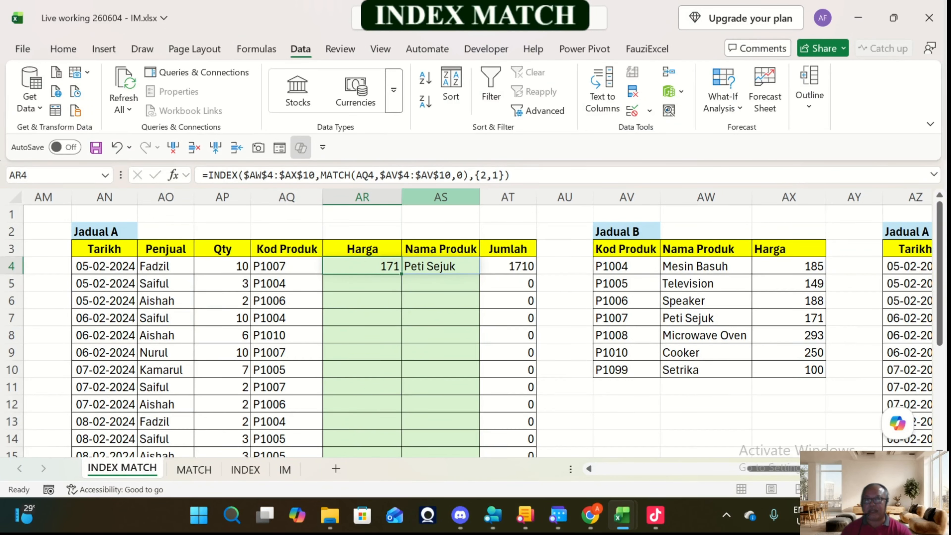
Step: Fill AR4's formula down the Harga column of Jadual A and check its array range AW4:AX10 and the cells AR4 and AS4
drag(401, 274, 371, 453)
scroll(371, 330, up, 3)
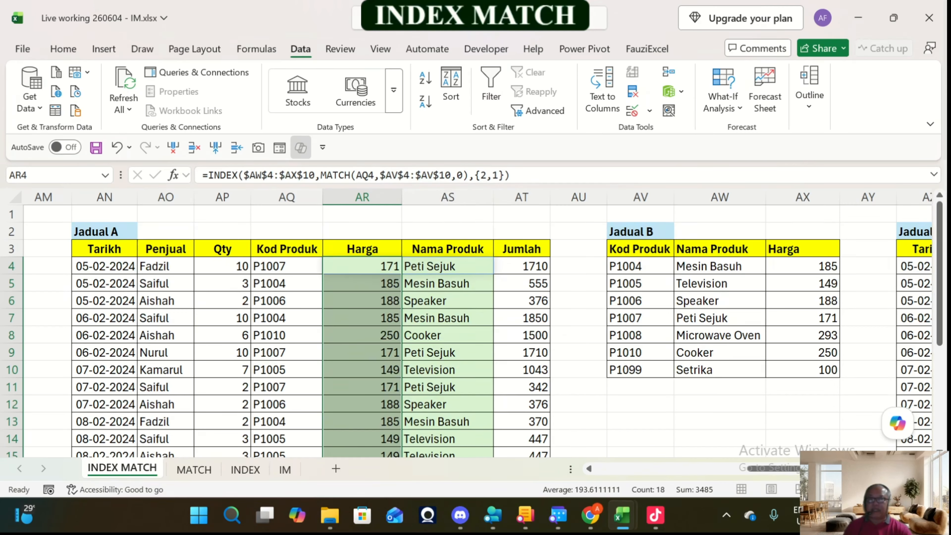
key(shift+BackSpace)
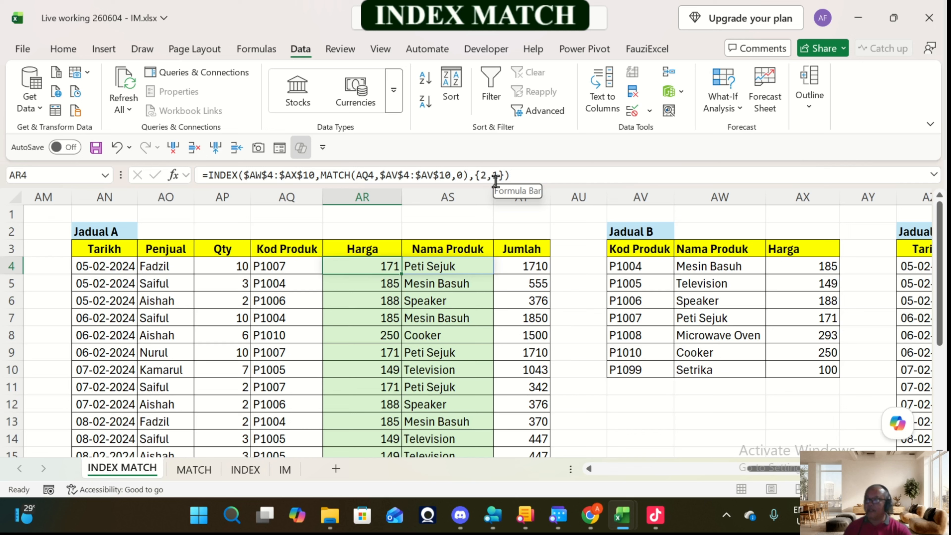
drag(718, 266, 801, 371)
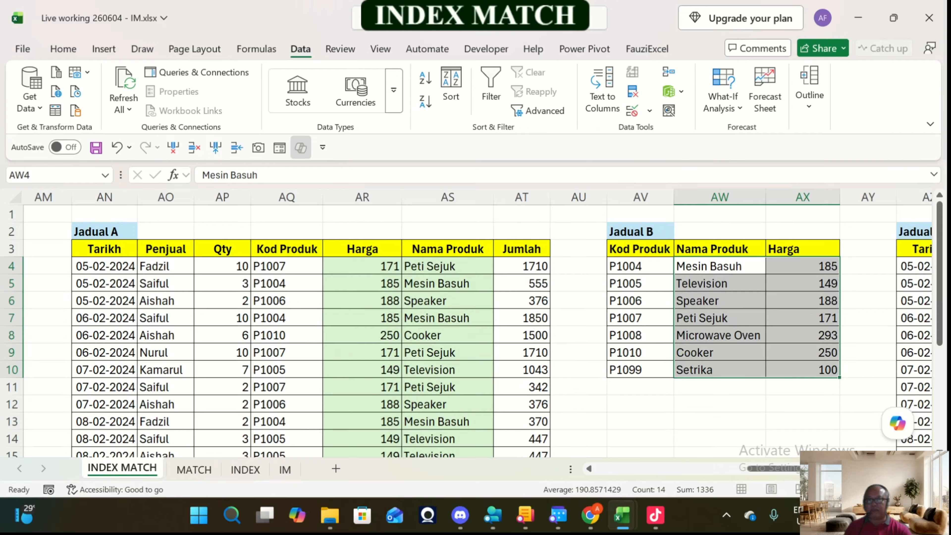
click(368, 266)
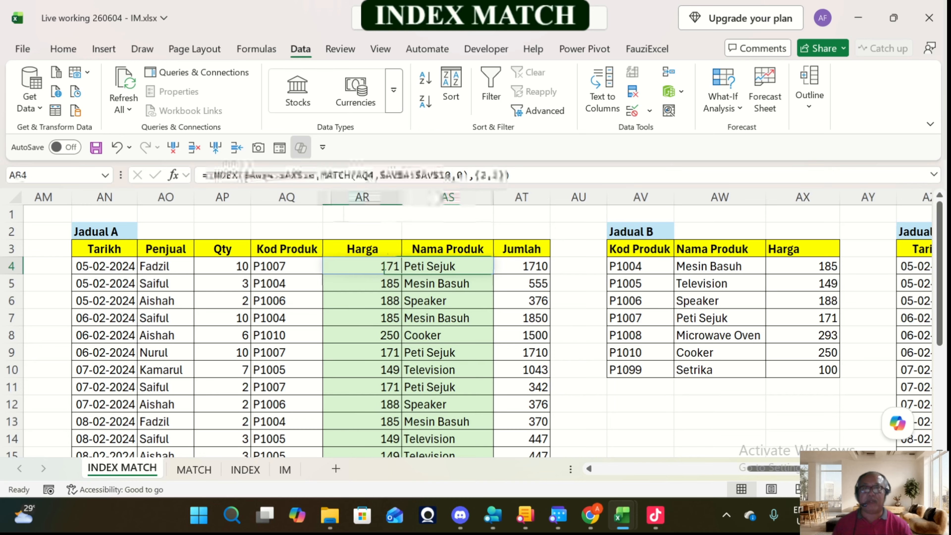
click(447, 266)
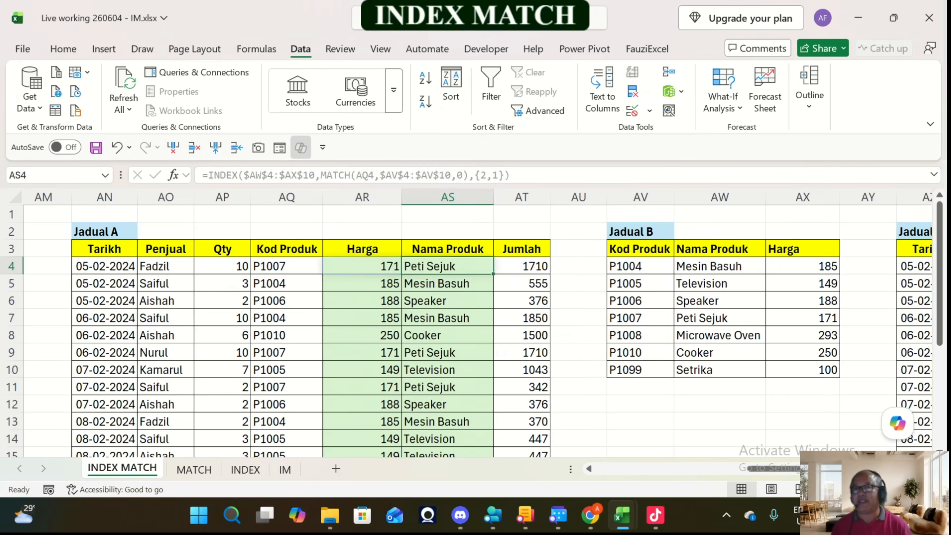
Step: Look over the remaining tables along row 4 as far as the Model and May table, returning to BC4 in the next Jadual A
key(Right)
key(Right)
key(Right)
key(Right)
key(Right)
key(Right)
key(Right)
key(Right)
key(Right)
key(Right)
key(Right)
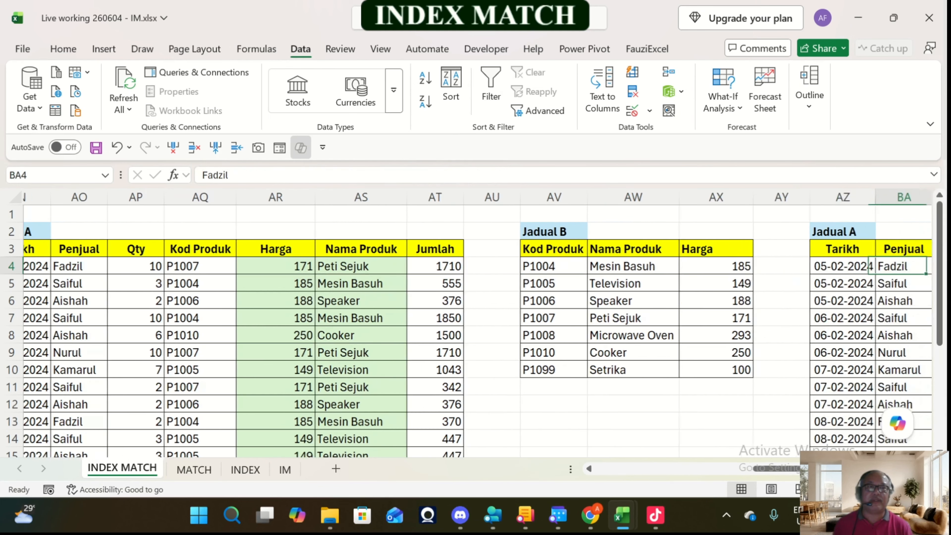
key(Right)
key(Right)
key(Right)
key(Right)
key(Right)
key(Right)
key(Right)
key(Right)
key(Right)
key(Right)
key(Right)
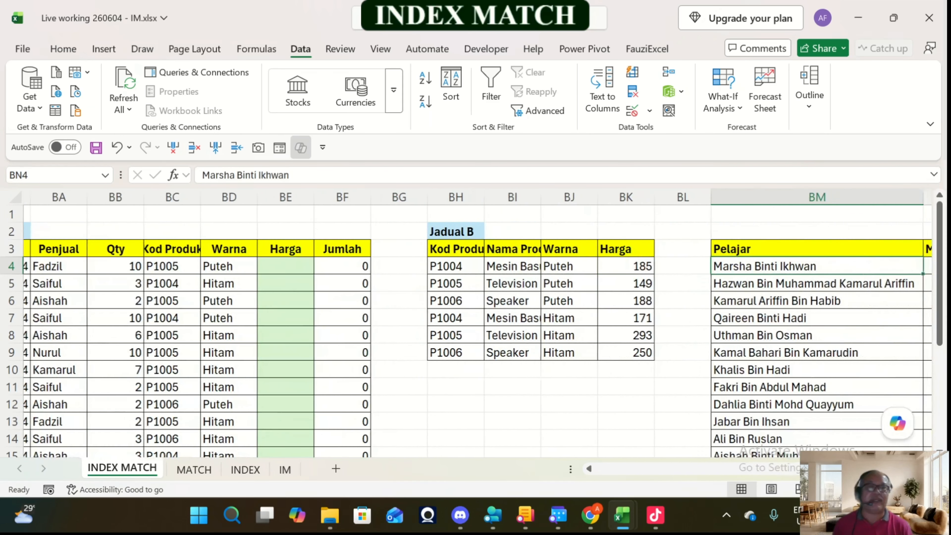
key(Right)
key(Right)
key(Right)
key(Right)
key(Left)
key(Left)
key(Left)
key(Left)
key(Left)
key(Left)
key(Left)
key(Left)
key(Left)
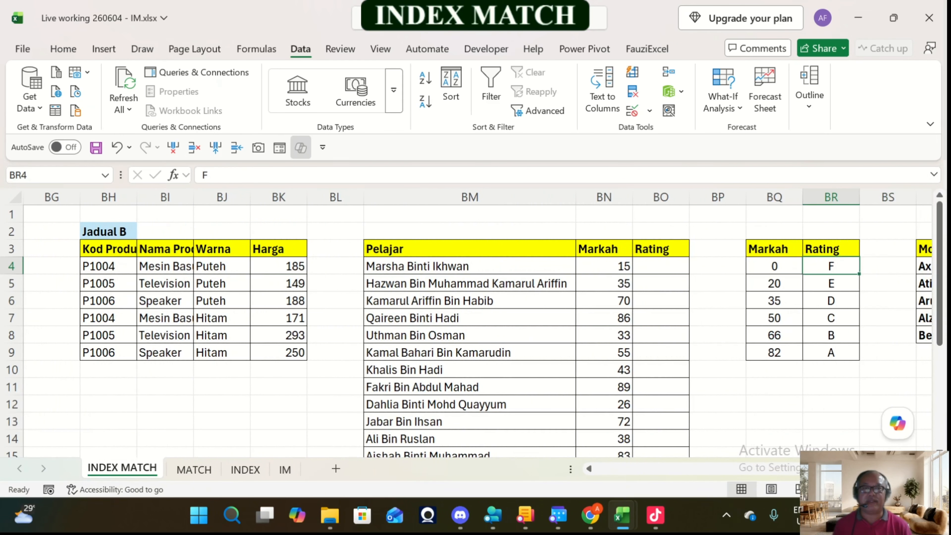
key(Right)
key(Right)
key(Right)
key(Right)
key(Right)
key(Right)
key(Right)
key(Right)
key(Right)
key(Right)
key(Right)
key(Right)
key(Right)
key(Right)
key(Right)
key(Right)
key(Right)
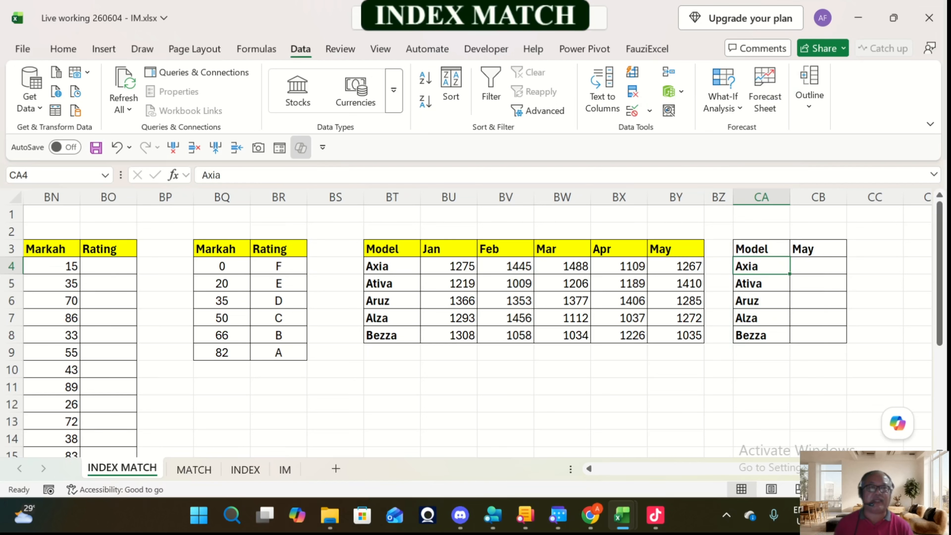
key(Left)
key(Left)
key(Left)
key(Left)
key(Left)
key(Left)
key(Left)
key(Left)
key(Left)
key(Left)
key(Left)
key(Left)
key(Left)
key(Left)
key(Left)
key(Left)
key(Left)
key(Left)
key(Left)
key(Left)
key(Left)
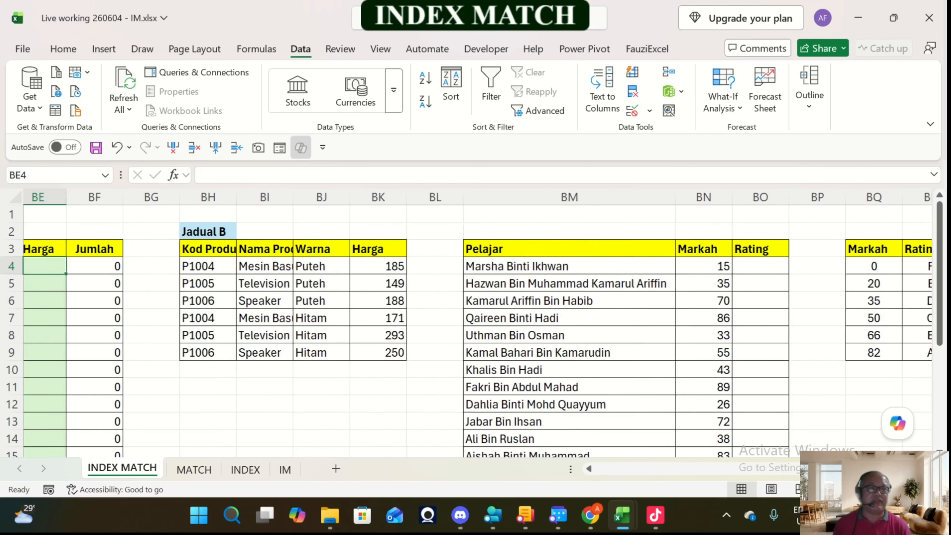
key(Left)
key(Left)
key(Left)
key(Right)
key(Right)
key(Right)
key(Right)
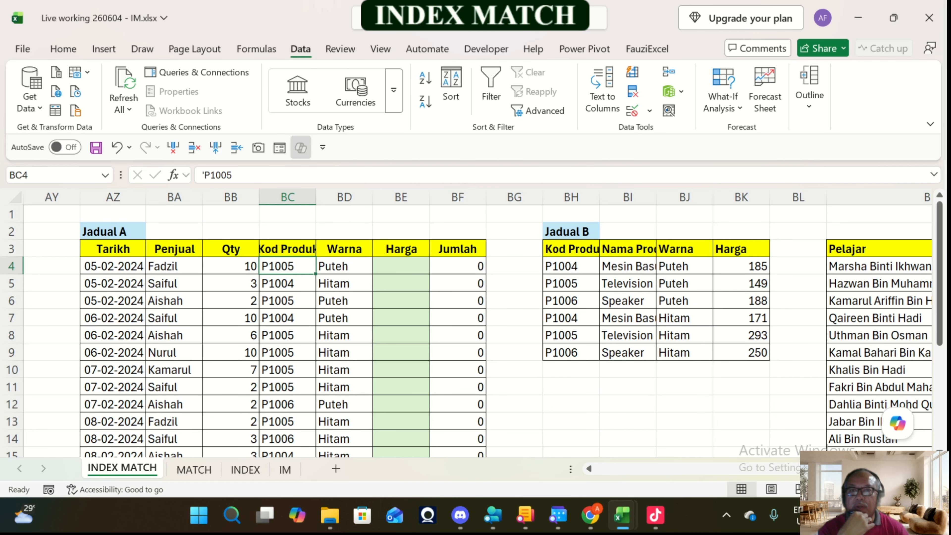
Step: Fit the Kod Produk column BC and Nama Produk column BI to their contents, and slightly widen the Warna column BD
double_click(316, 197)
drag(383, 197, 395, 197)
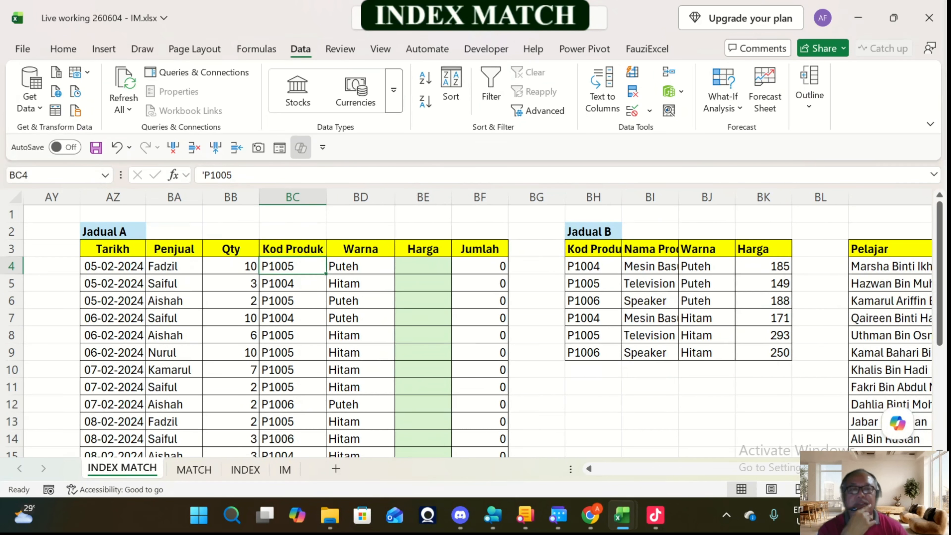
click(649, 266)
double_click(678, 198)
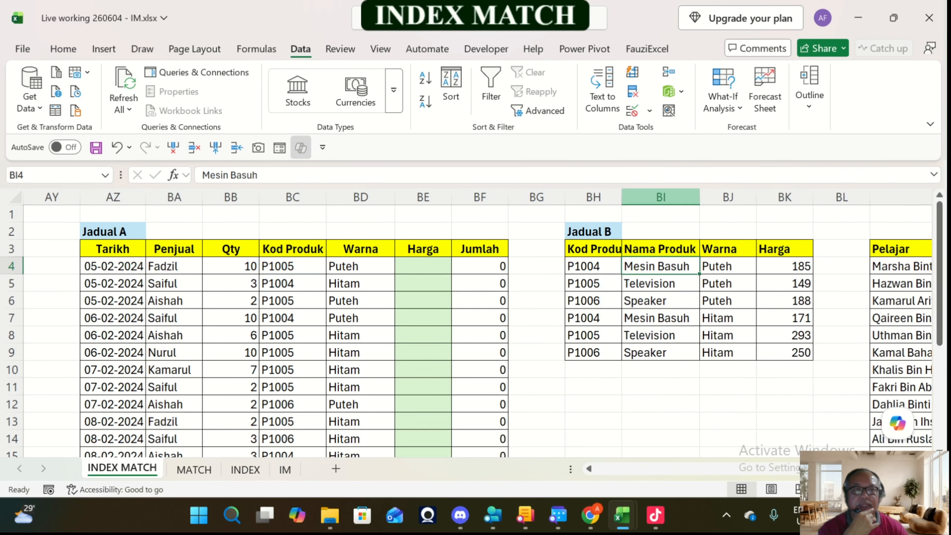
Step: Examine the Harga for each Kod Produk and Warna combination in the Jadual B at BH3:BK9, and select BE4 in Jadual A
click(593, 266)
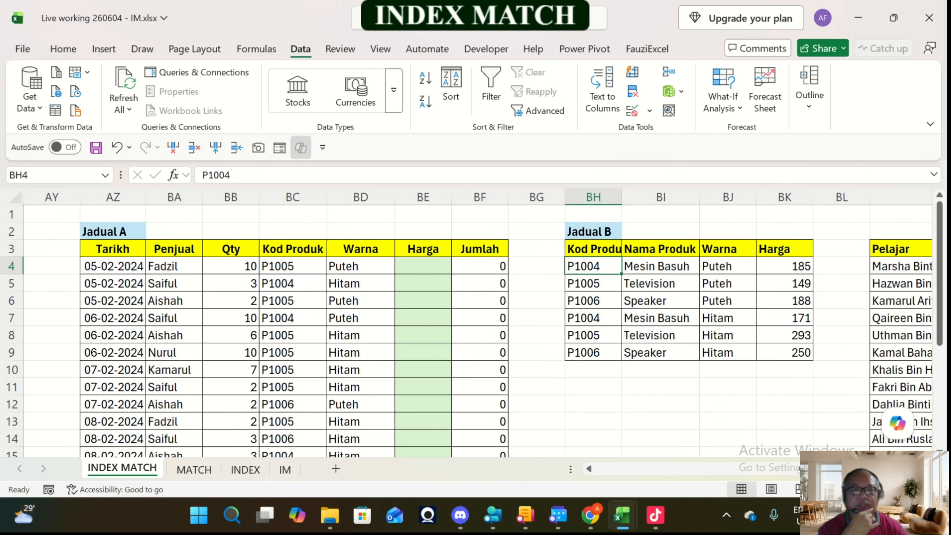
click(728, 266)
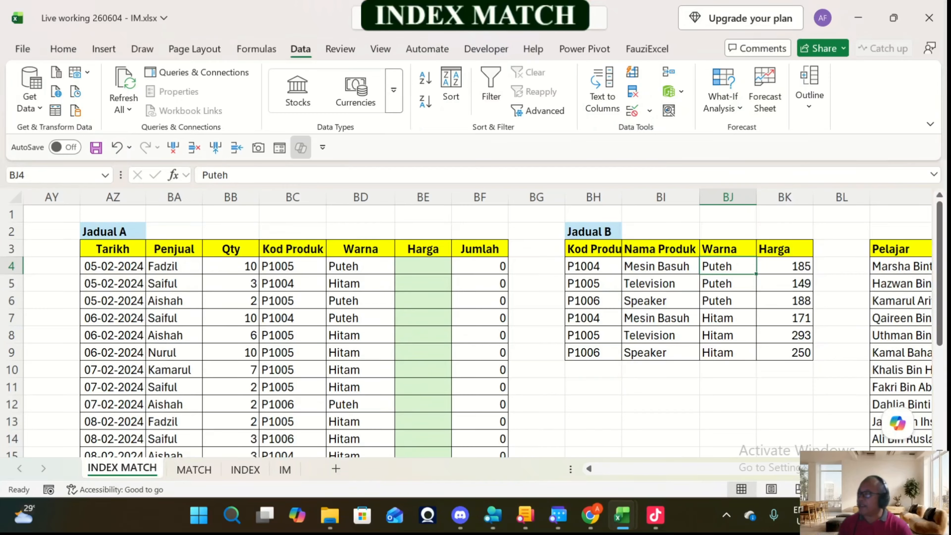
drag(727, 301, 728, 267)
click(593, 318)
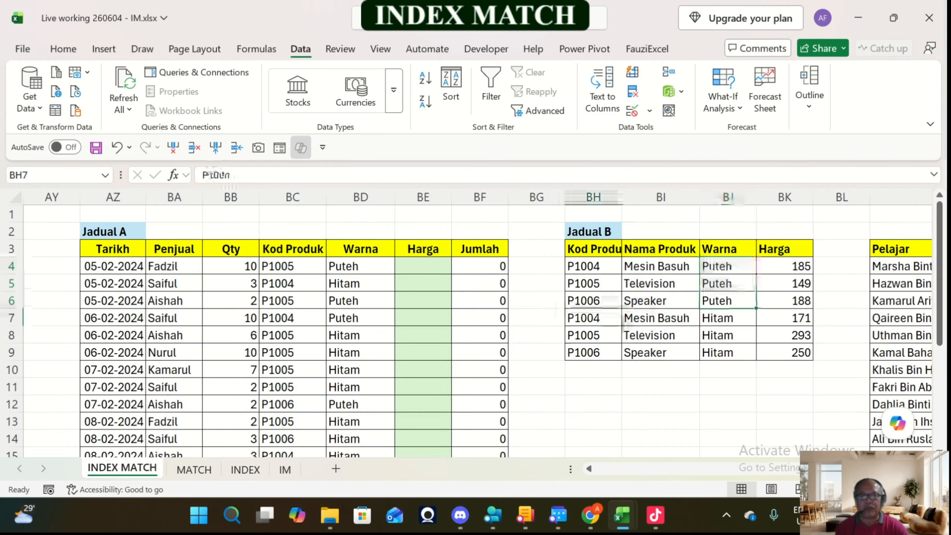
click(594, 266)
click(784, 266)
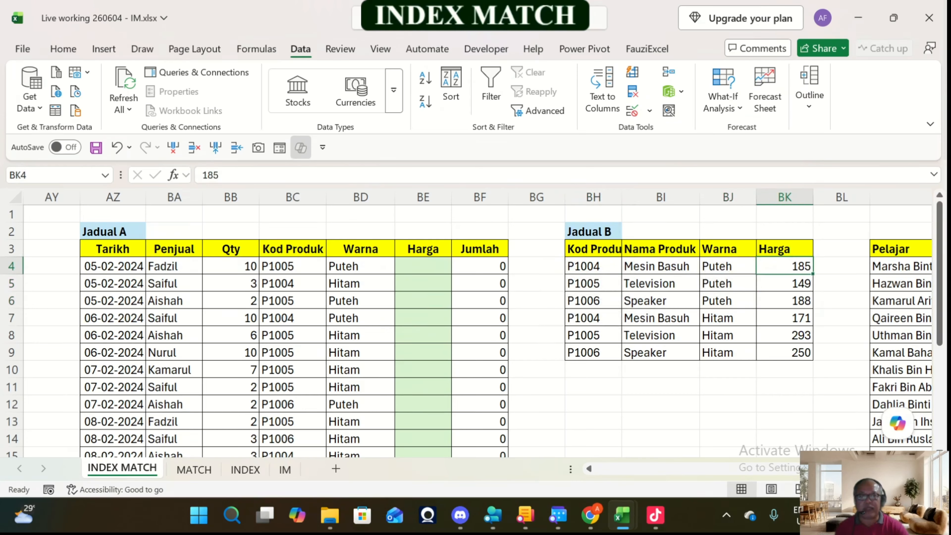
key(Down)
key(Down)
key(Down)
key(Down)
key(Down)
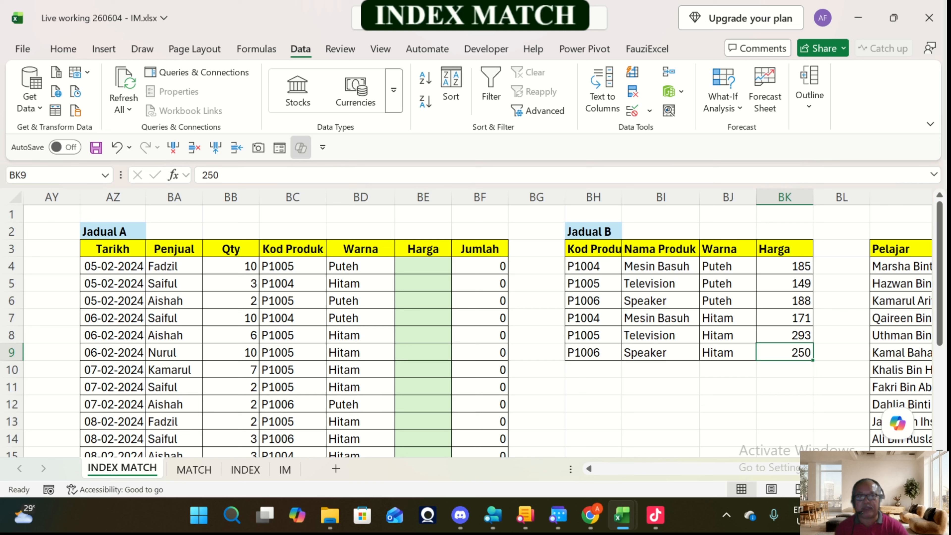
click(784, 266)
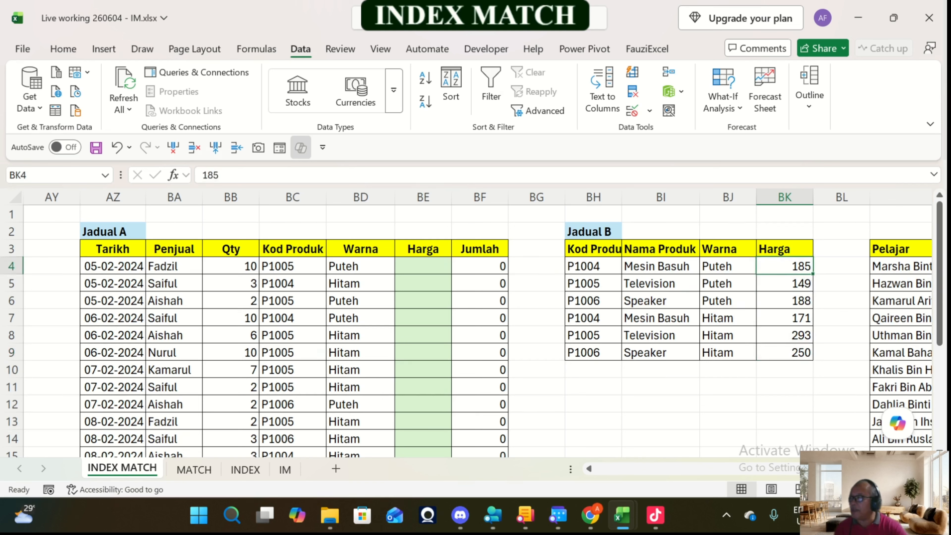
click(784, 318)
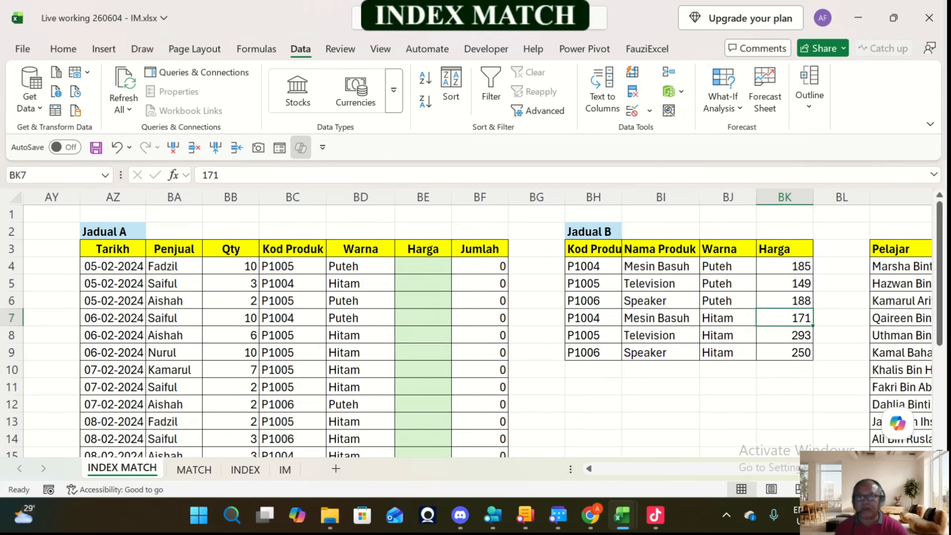
click(423, 266)
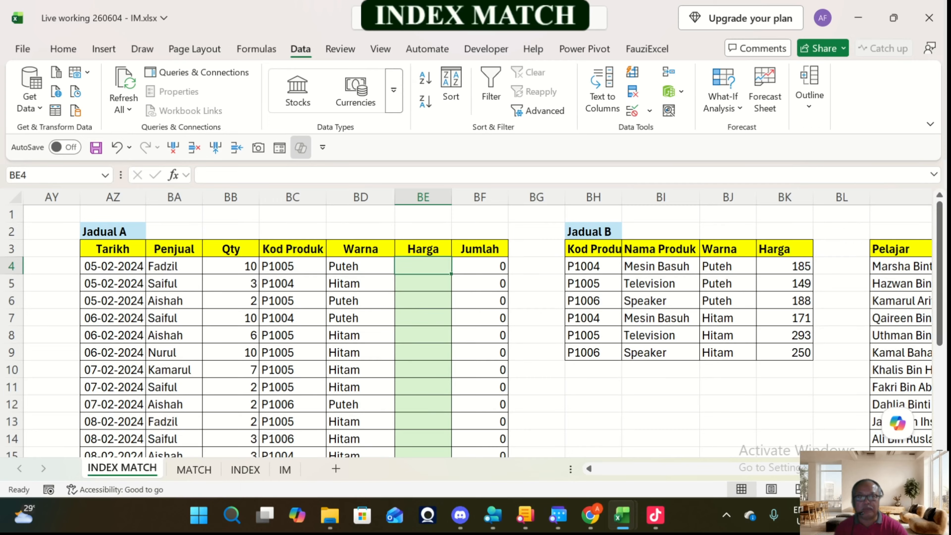
Step: Enter an INDEX formula in BE4 that returns row 2 of the absolute Harga range $BK$4:$BK$9 in Jadual B
click(784, 335)
click(423, 266)
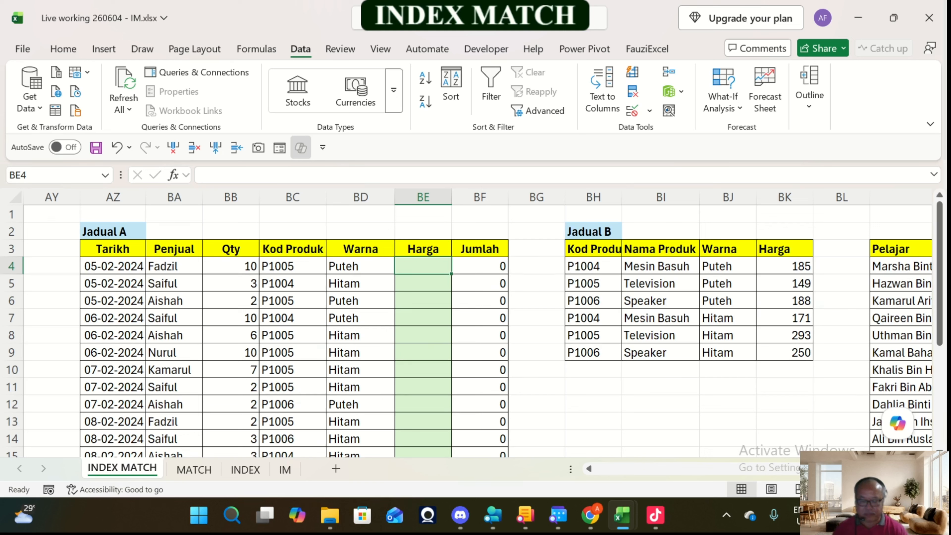
text(=inde)
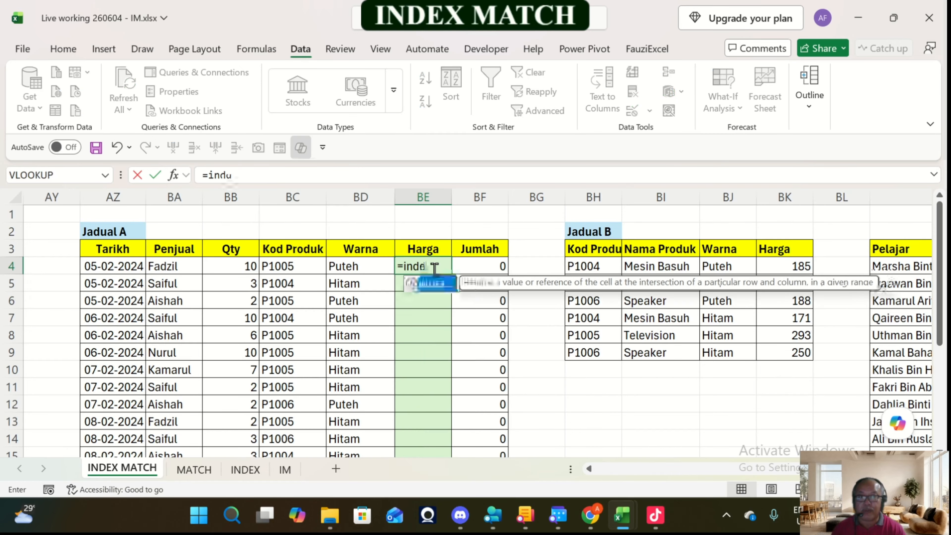
text(x()
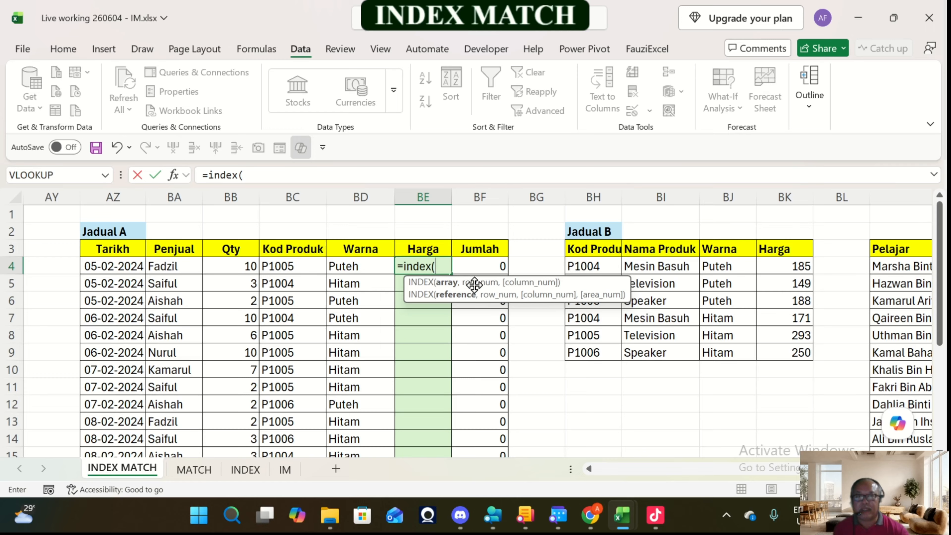
drag(483, 288, 620, 391)
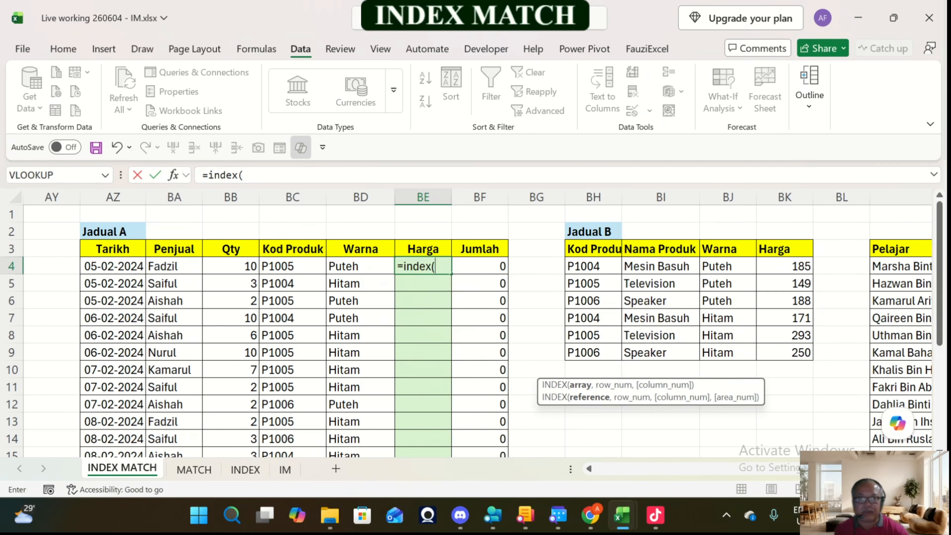
drag(784, 266, 786, 352)
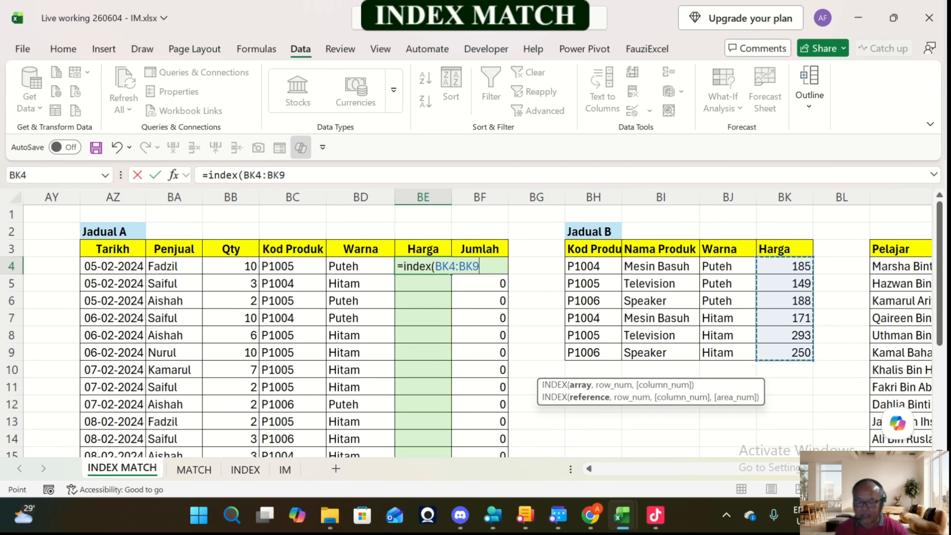
key(F4)
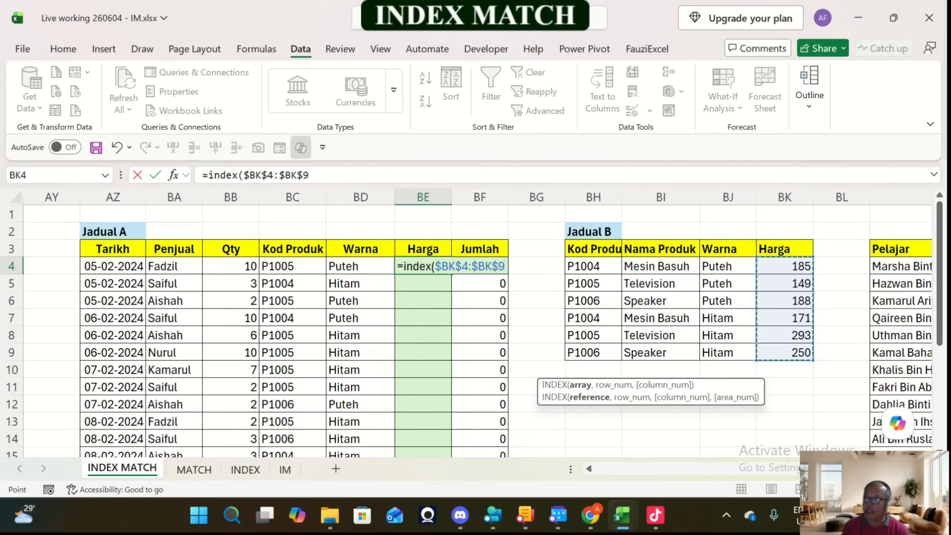
text(,)
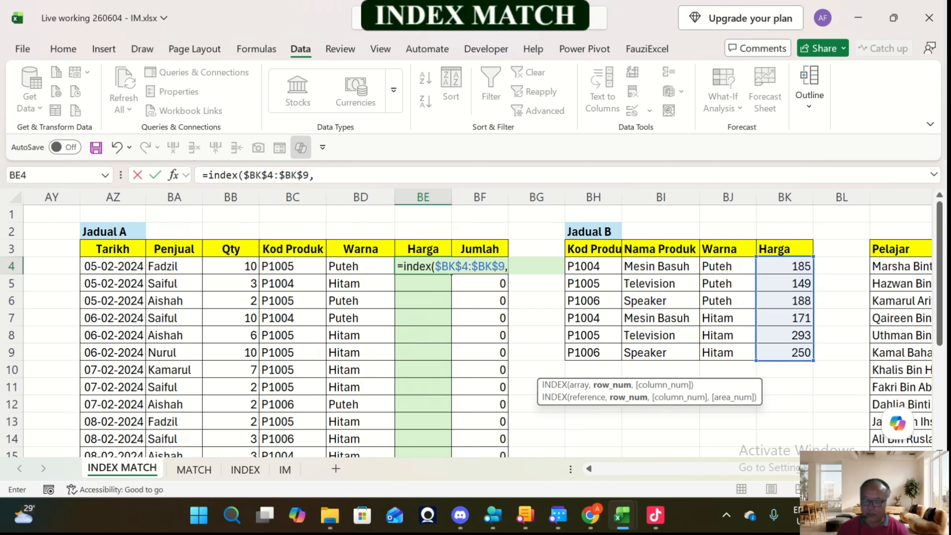
text(2))
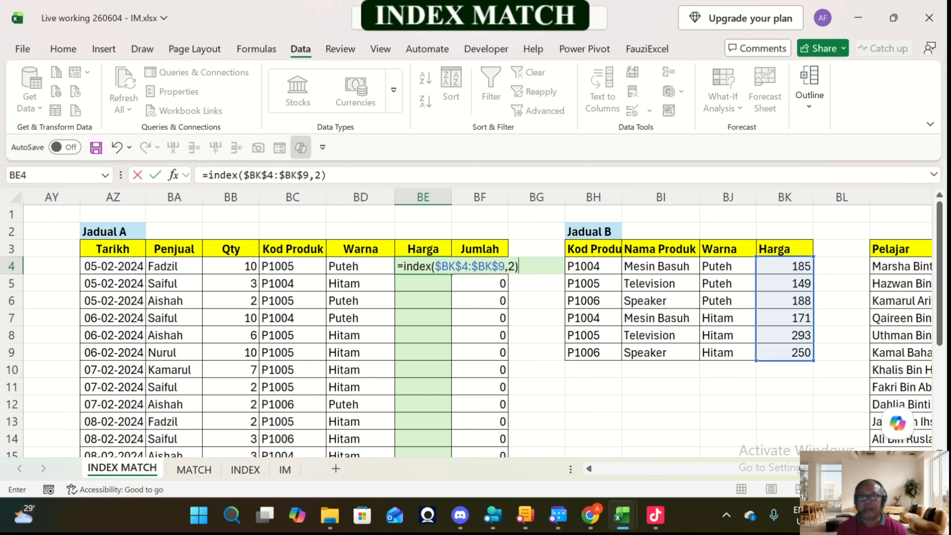
key(Return)
Step: Replace the row number 2 in BE4's INDEX formula with a MATCH function using the combined lookup value BC4&BD4
click(423, 266)
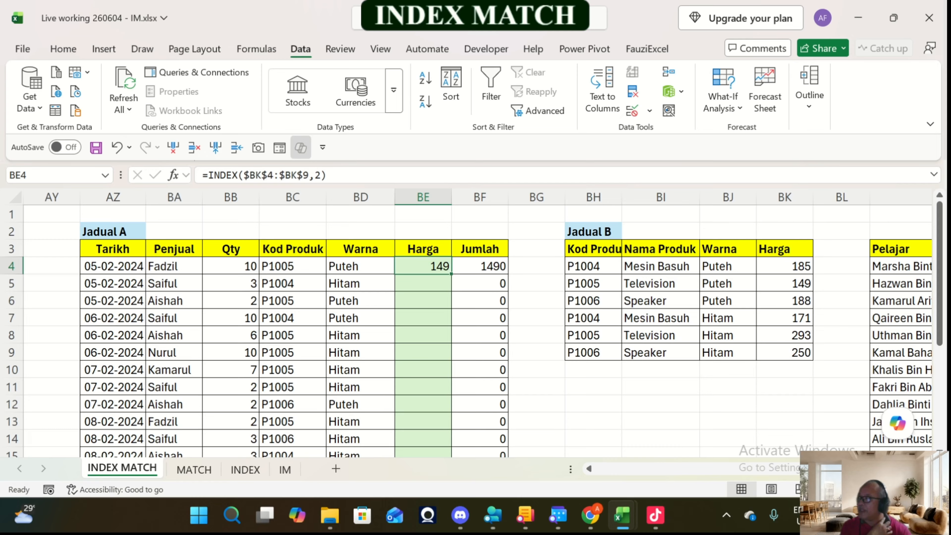
click(314, 175)
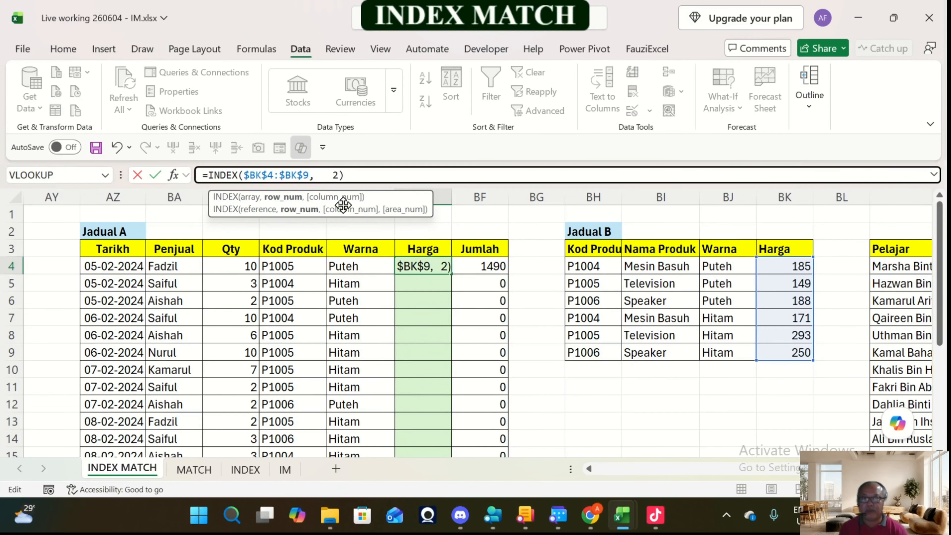
key(Delete)
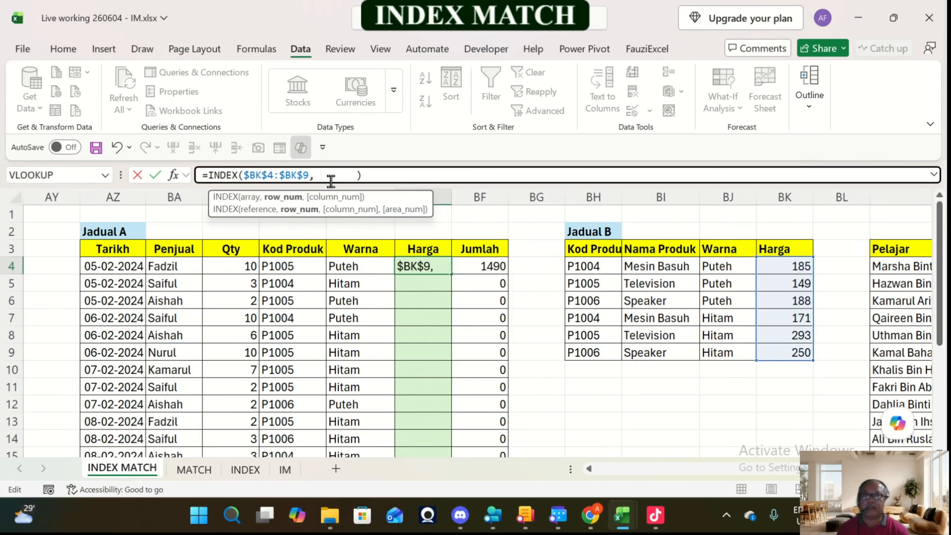
key(Left)
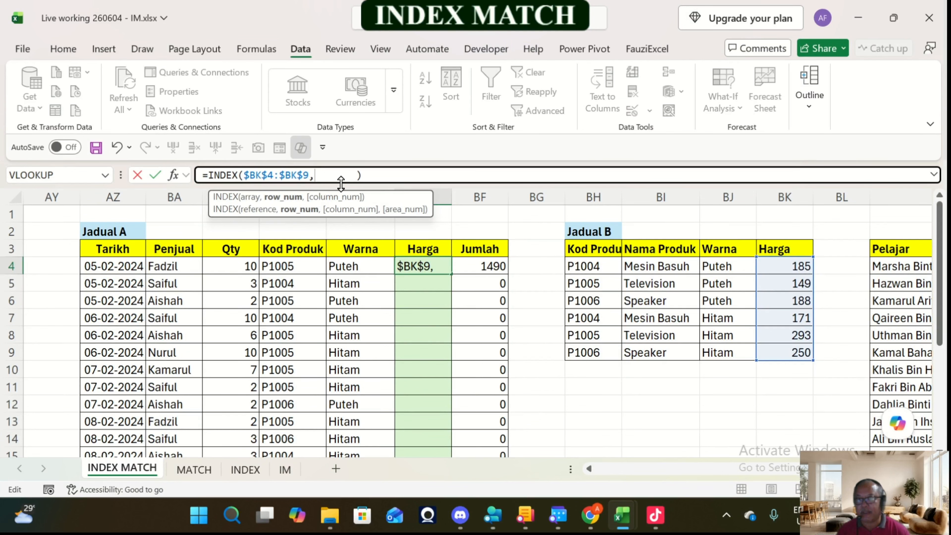
text(ma )
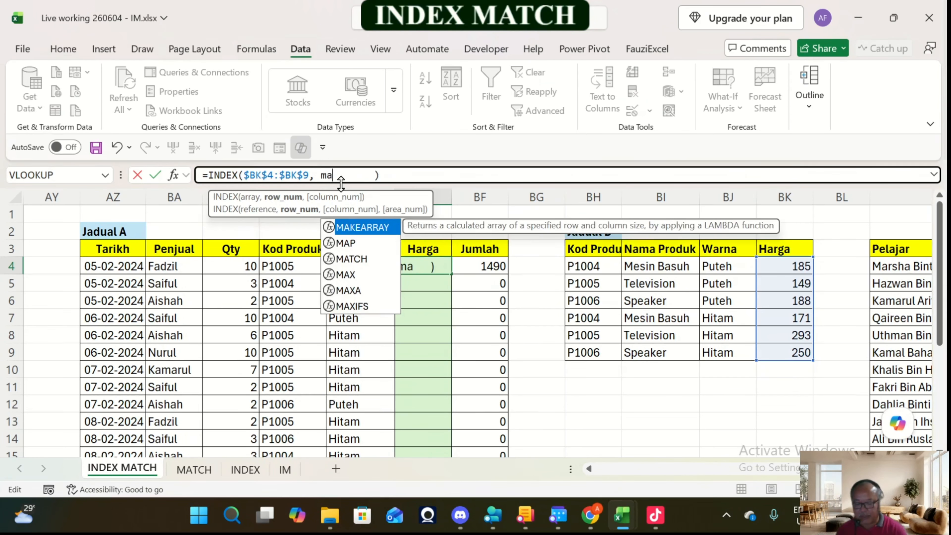
text(tch()
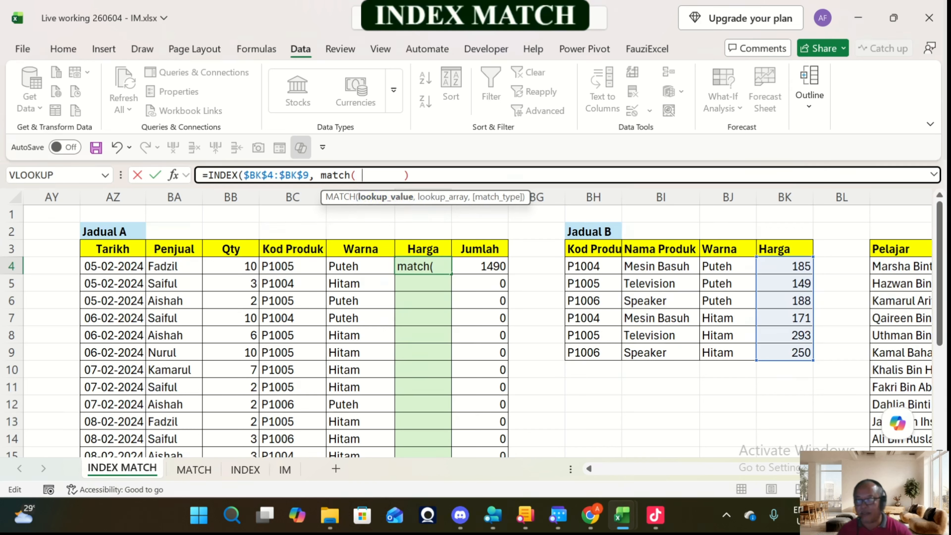
click(293, 266)
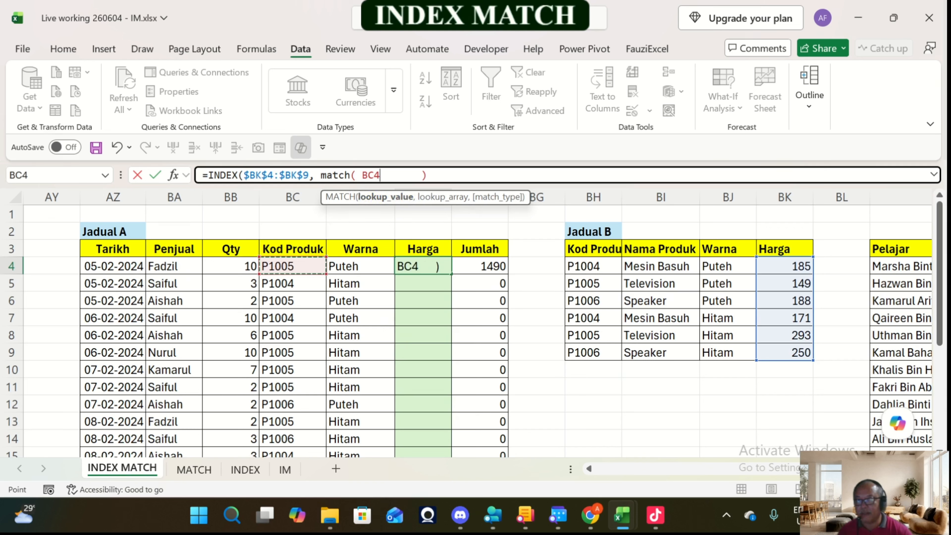
text(&)
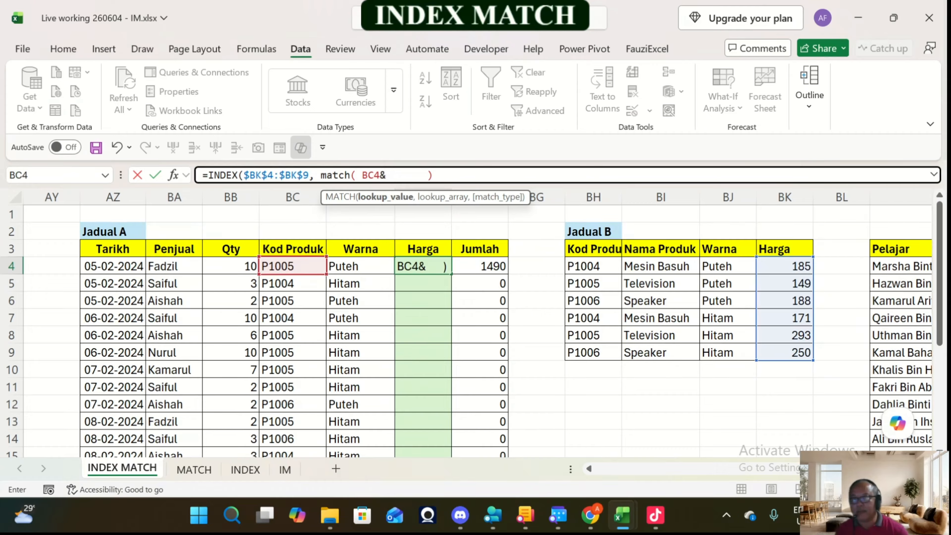
click(330, 264)
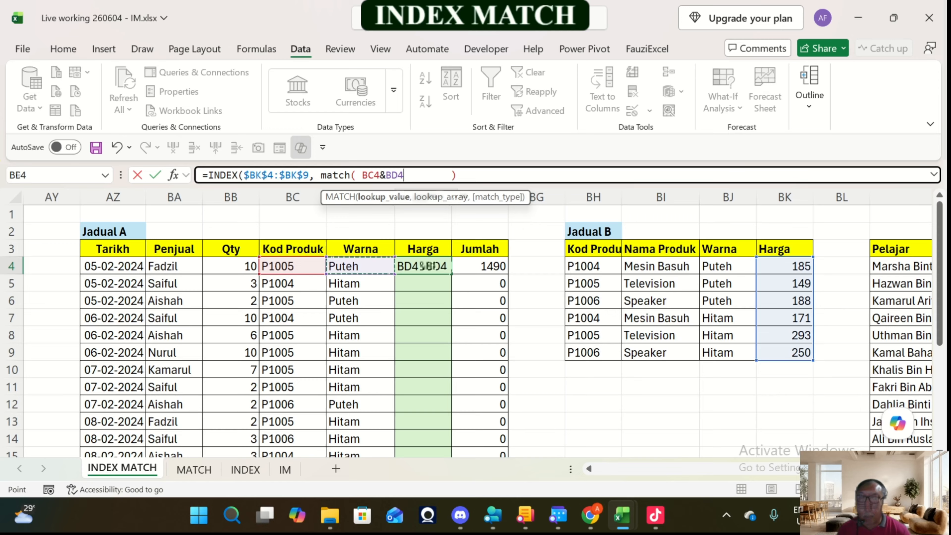
text(,)
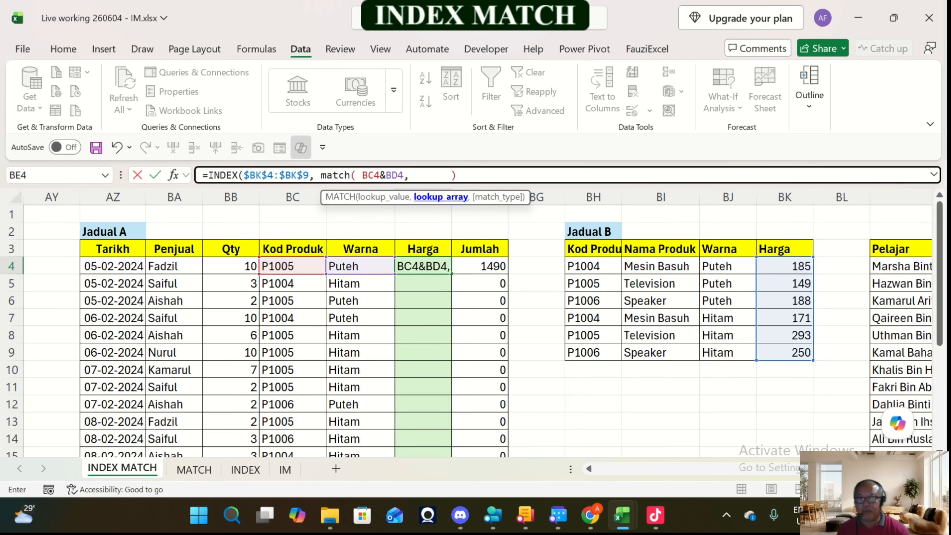
Step: Set the MATCH lookup array to the joined Kod Produk and Warna ranges of Jadual B, $BH$4:$BH$9&$BJ$4:$BJ$9
drag(593, 266, 595, 353)
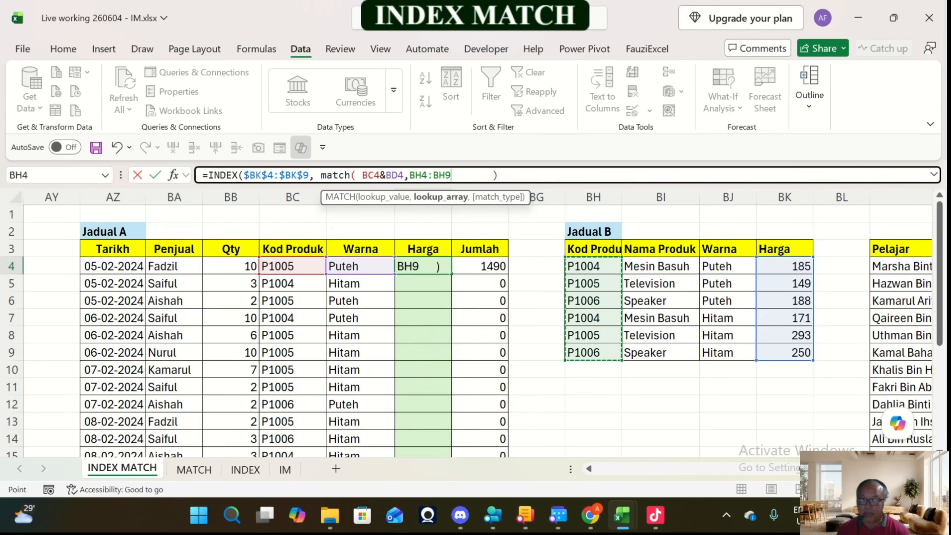
key(F4)
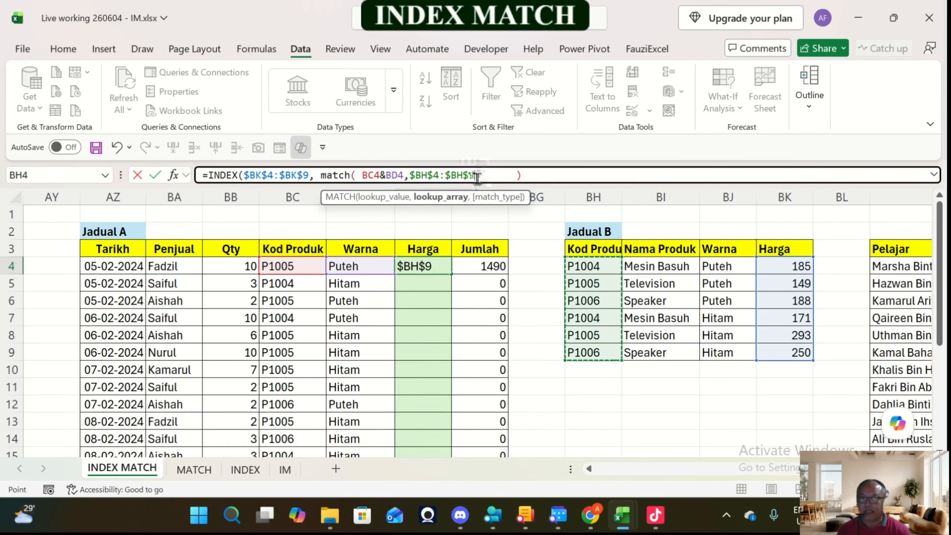
text(&)
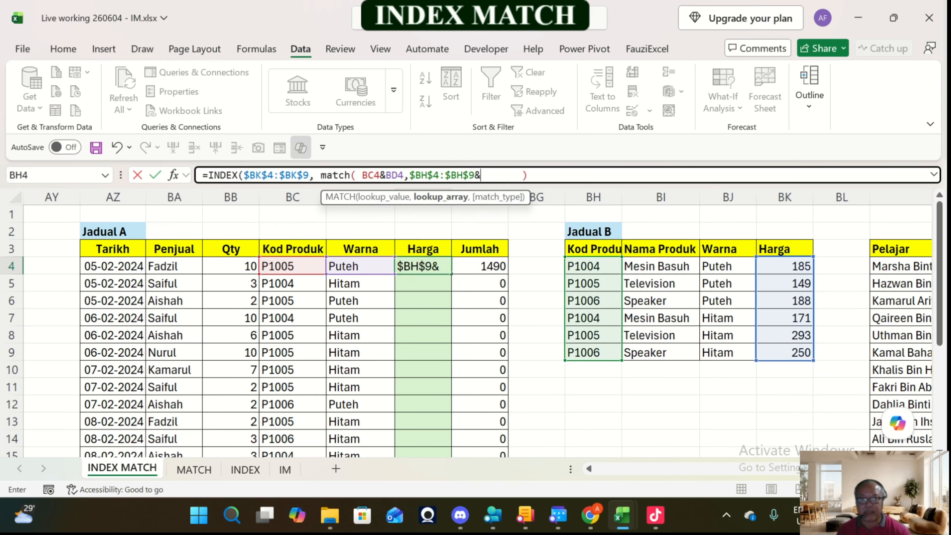
drag(728, 266, 745, 352)
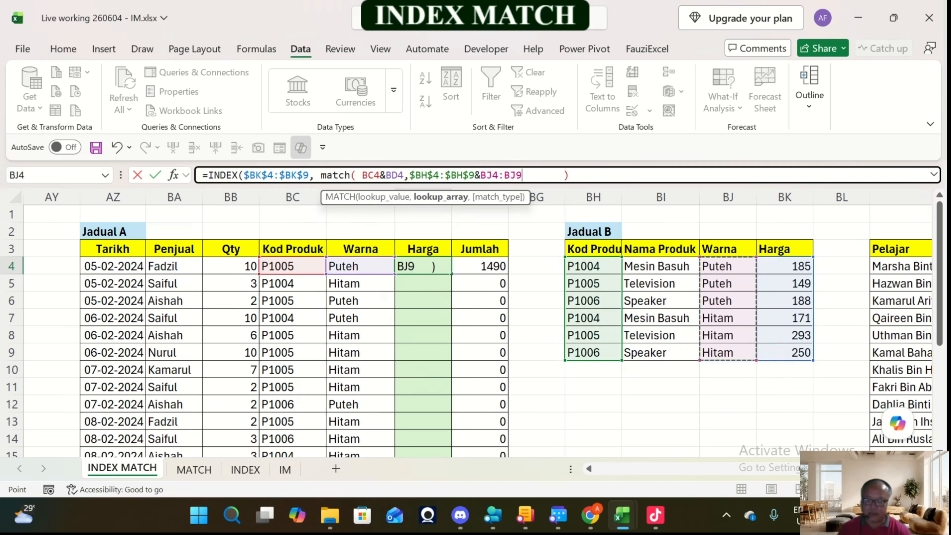
key(F4)
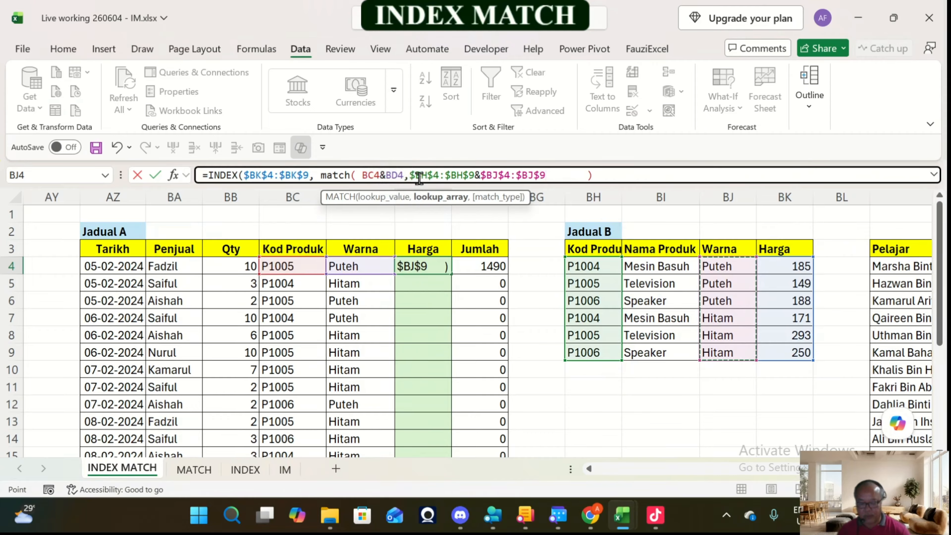
Step: Complete BE4's MATCH with the exact match type 0 and fill the formula down the Harga column of Jadual A
text(,)
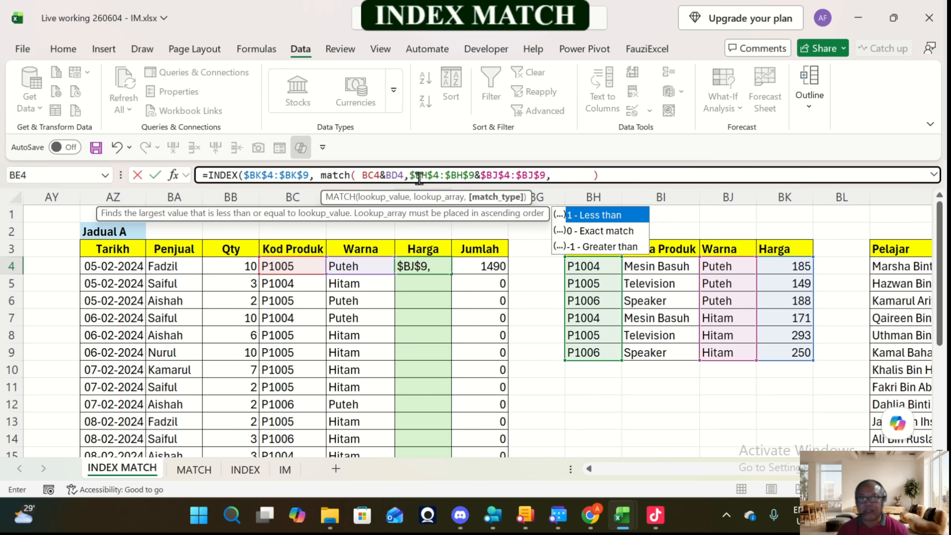
key(Down)
key(Tab)
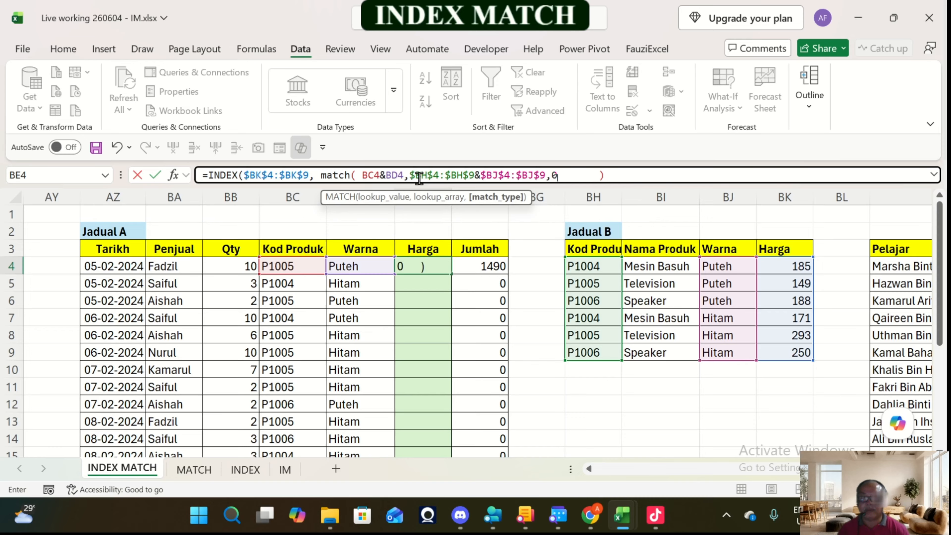
text())
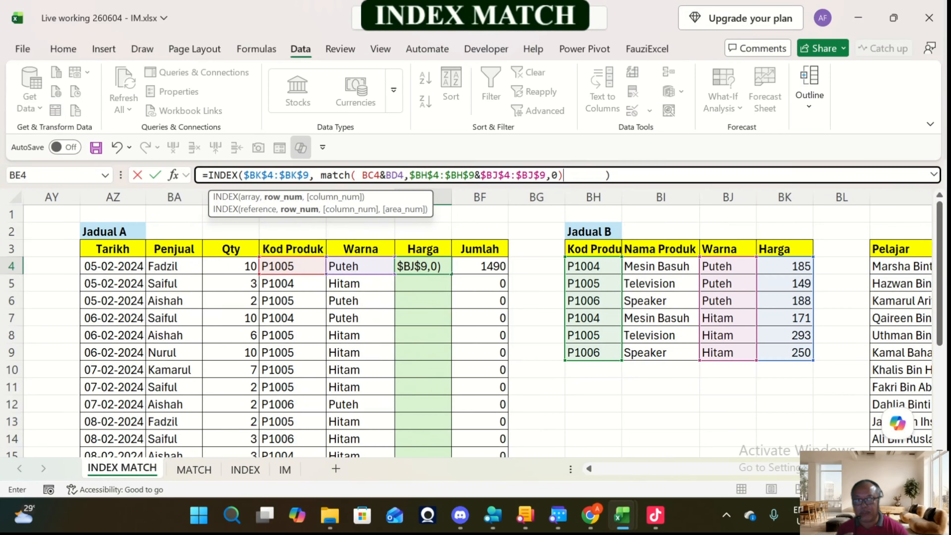
key(Return)
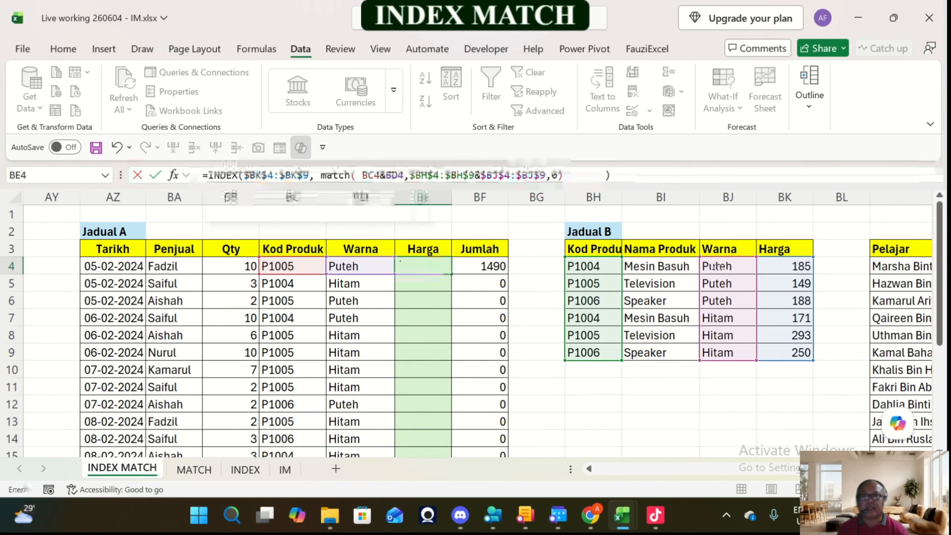
click(435, 264)
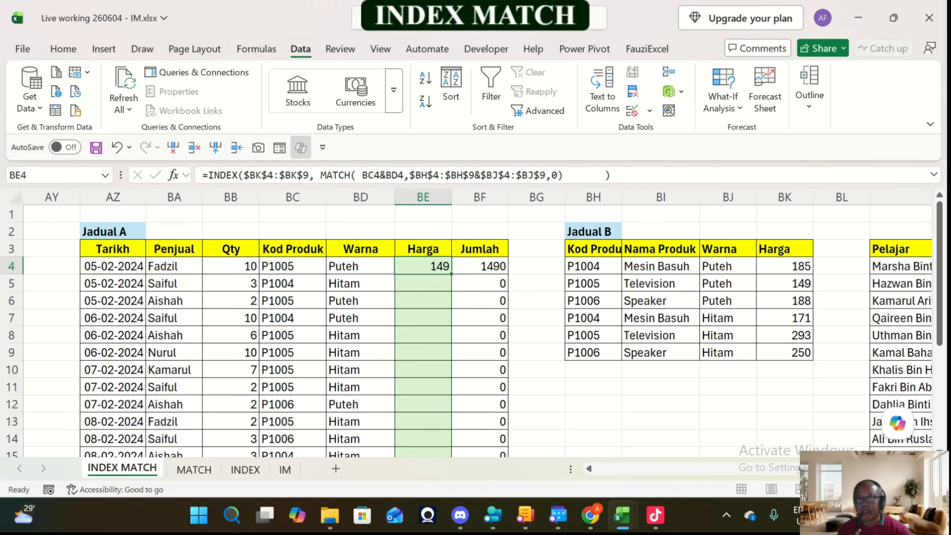
double_click(451, 274)
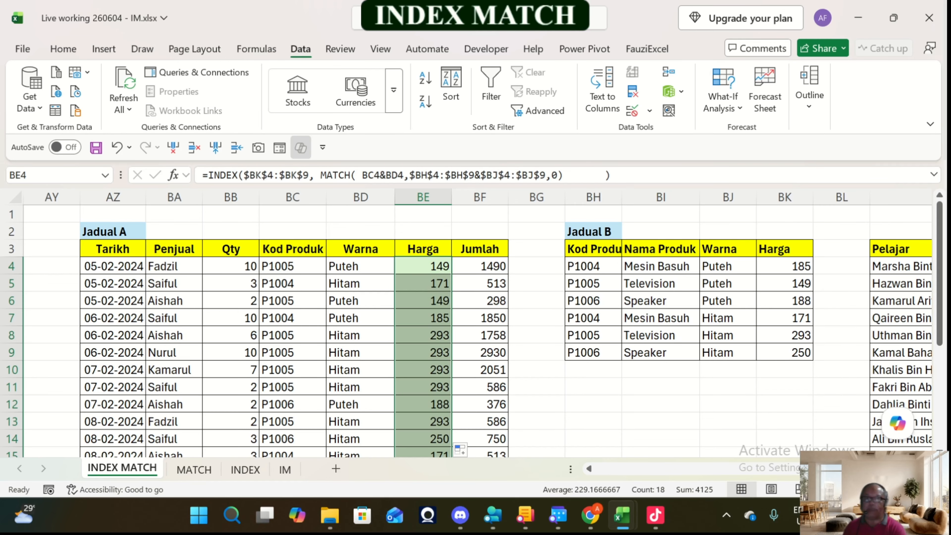
Step: Look back along row 4 over the earlier Jadual A and Jadual B tables as far as column W, ending on AF4 in the horizontal Jadual B
key(Left)
key(Left)
key(Left)
key(Left)
key(Left)
key(Left)
key(Left)
key(Left)
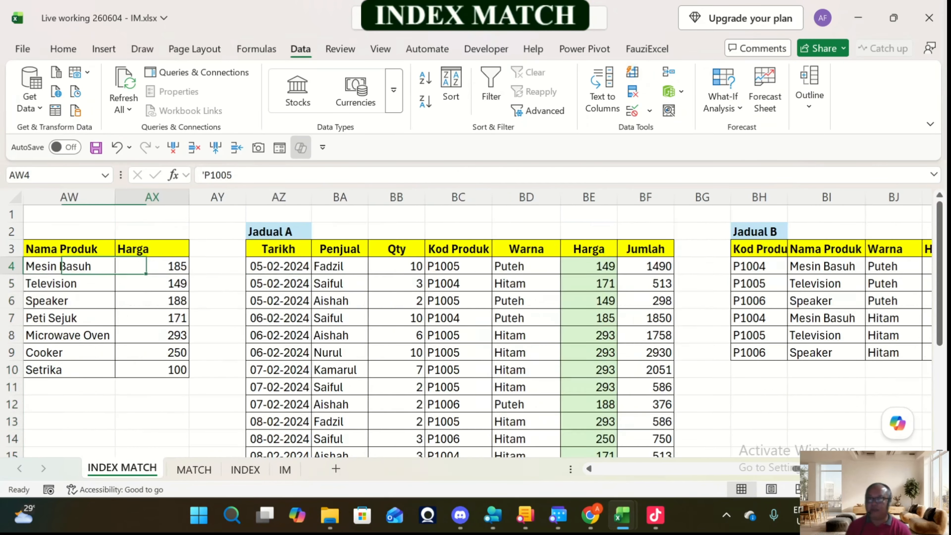
key(Left)
key(Left)
key(Left)
key(Left)
key(Left)
key(Left)
key(Left)
key(Left)
key(Left)
key(Left)
key(Left)
key(Left)
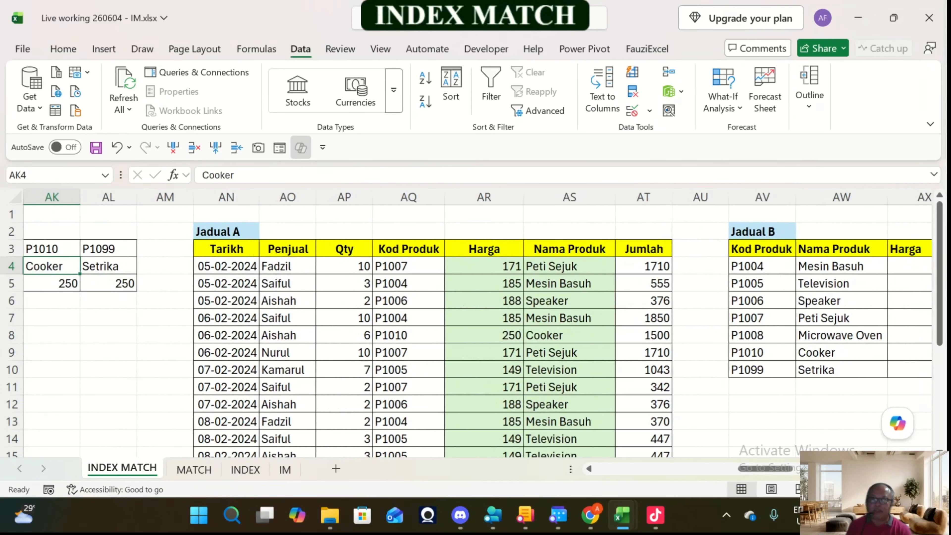
key(Left)
key(Left)
key(Left)
key(Left)
key(Left)
key(Left)
key(Left)
key(Left)
key(Left)
key(Left)
key(Left)
key(Left)
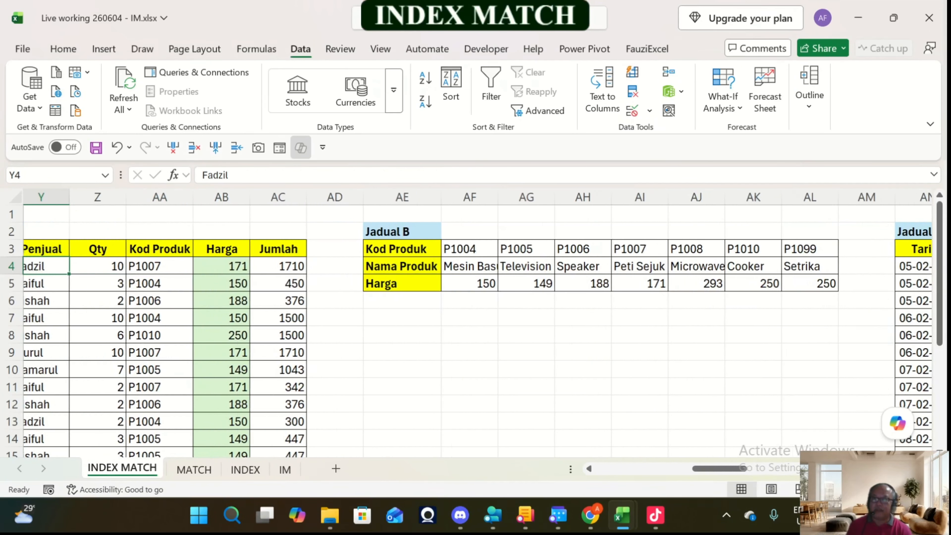
key(Left)
key(Left)
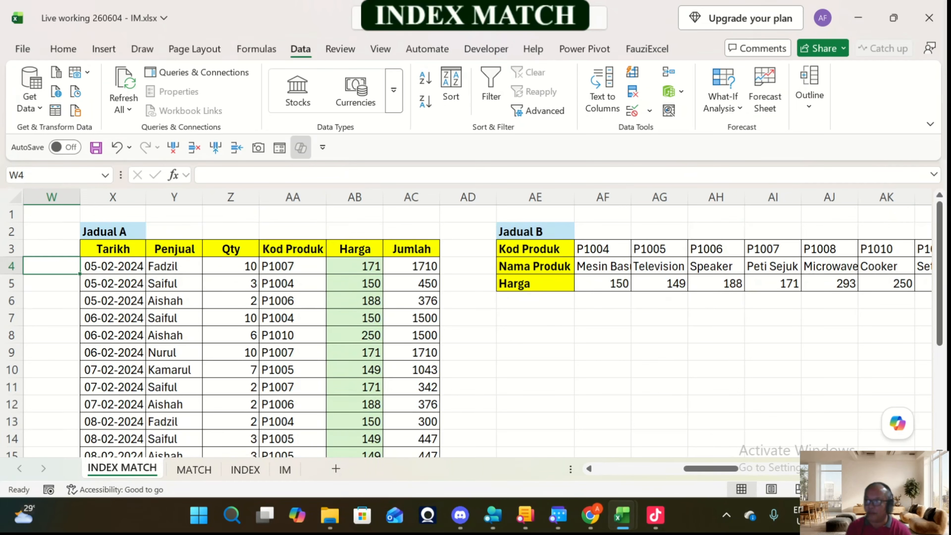
key(Right)
key(Right)
key(Right)
key(Right)
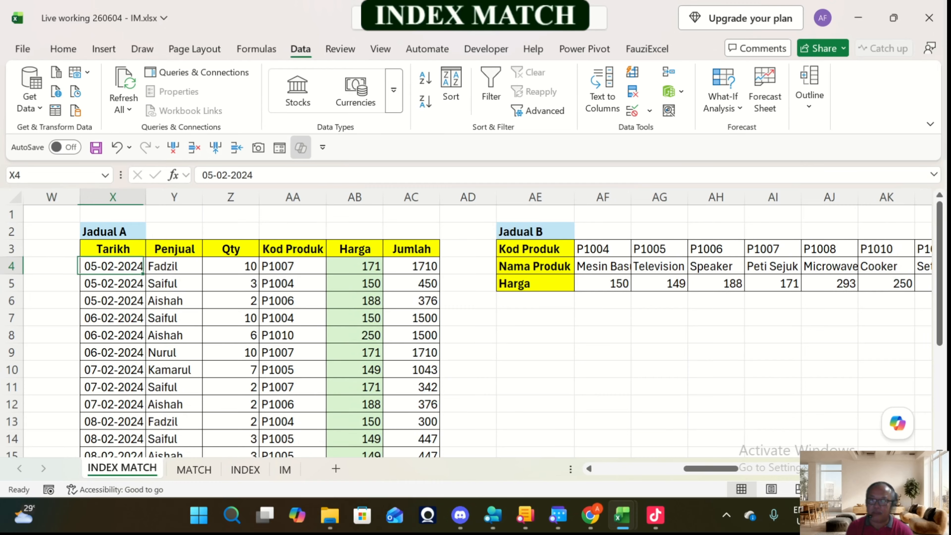
key(Right)
key(Right)
key(Right)
key(Right)
key(Right)
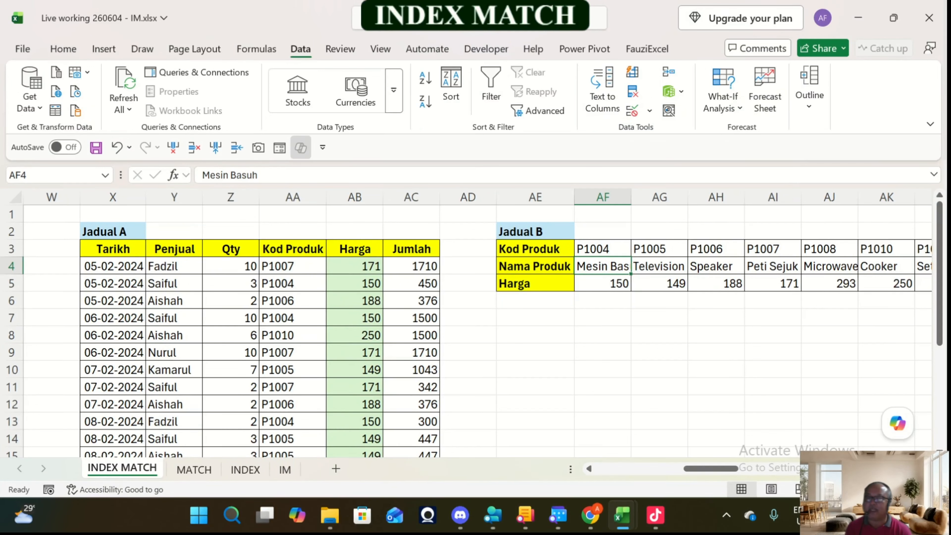
Step: Look along row 4 across the horizontal Jadual B and back over the earlier Jadual B tables, ending on V4
key(Right)
key(Right)
key(Right)
key(Right)
key(Right)
key(Right)
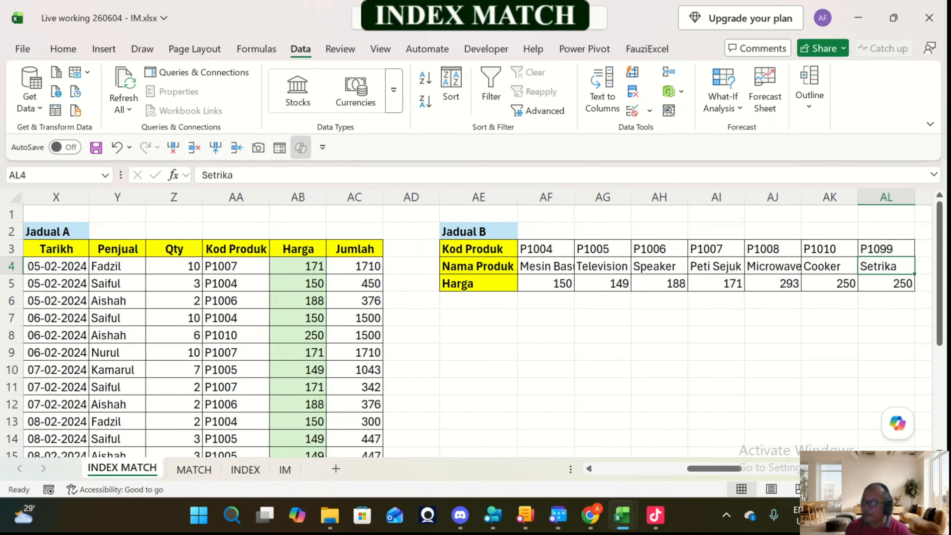
key(Left)
key(Left)
key(Left)
key(Left)
key(Left)
key(Left)
key(Left)
key(Left)
key(Left)
key(Left)
key(Left)
key(Left)
key(Left)
key(Left)
key(Left)
key(Left)
key(Left)
key(Left)
key(Left)
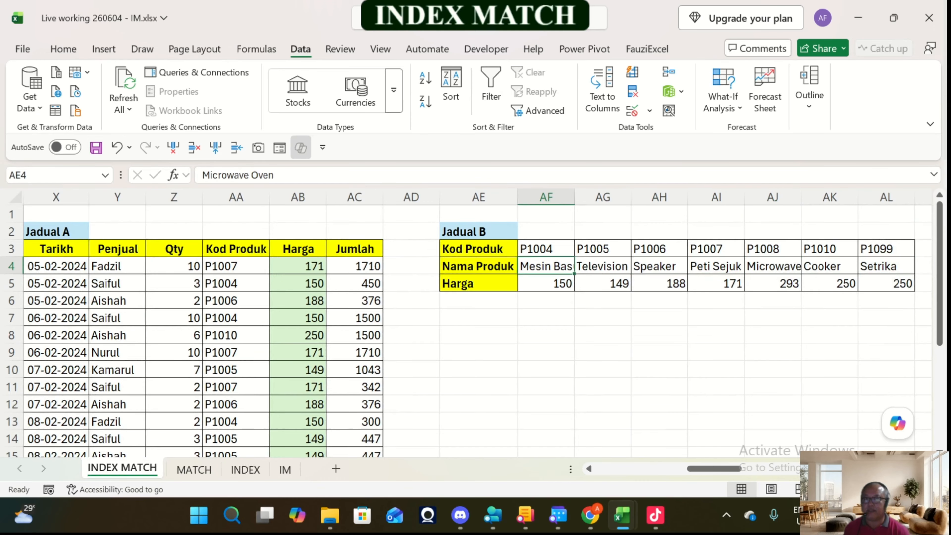
key(Left)
key(Left)
key(Left)
key(Left)
key(Left)
key(Left)
key(Left)
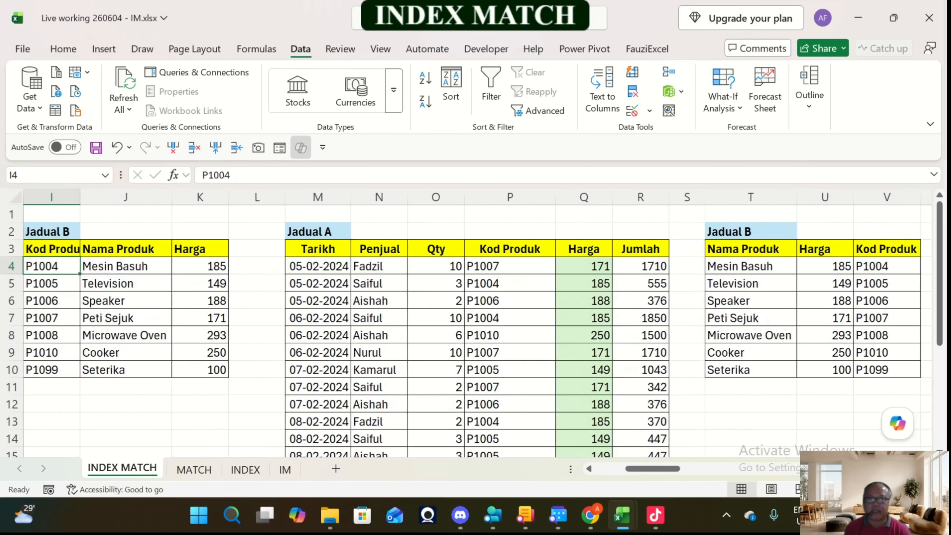
key(Right)
key(Right)
key(Right)
key(Right)
key(Right)
key(Right)
key(Right)
key(Right)
key(Right)
key(Right)
key(Right)
key(Right)
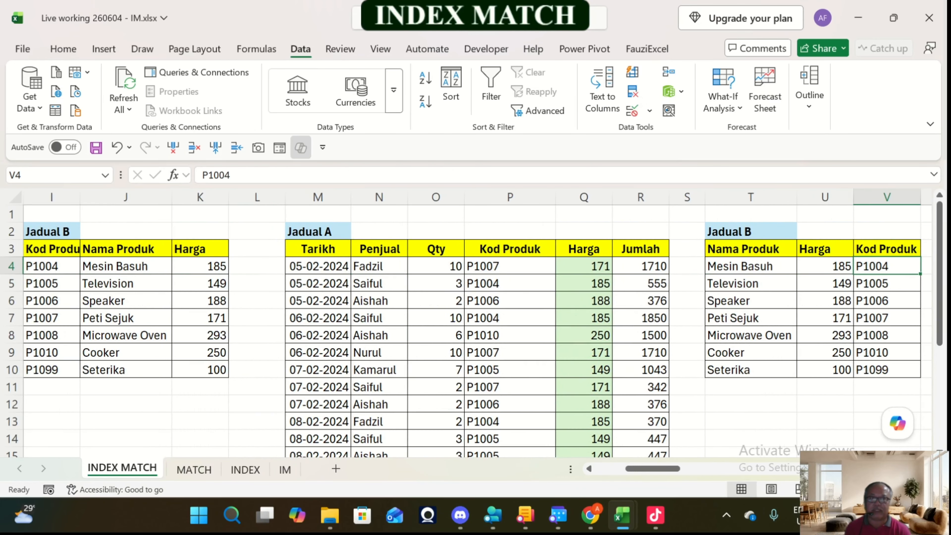
Step: Compare the Jadual B layouts in columns I:K and T:V with the Jadual A between them, ending on V10
key(Left)
key(Left)
key(Down)
key(Down)
key(Down)
key(Down)
key(Down)
key(Down)
key(Down)
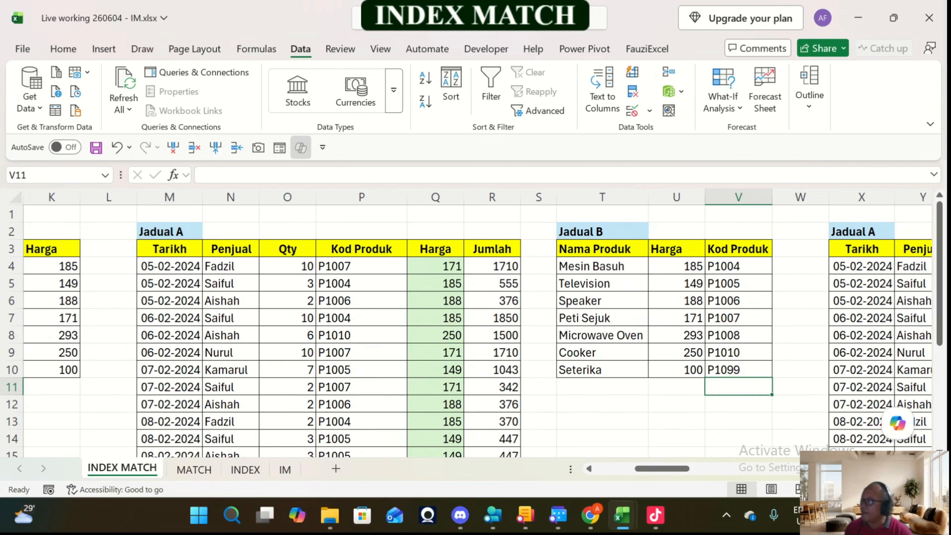
key(Left)
key(Left)
key(Left)
key(Left)
key(Left)
key(Left)
key(Left)
key(Left)
key(Left)
key(Left)
key(Left)
key(Left)
key(Left)
key(Left)
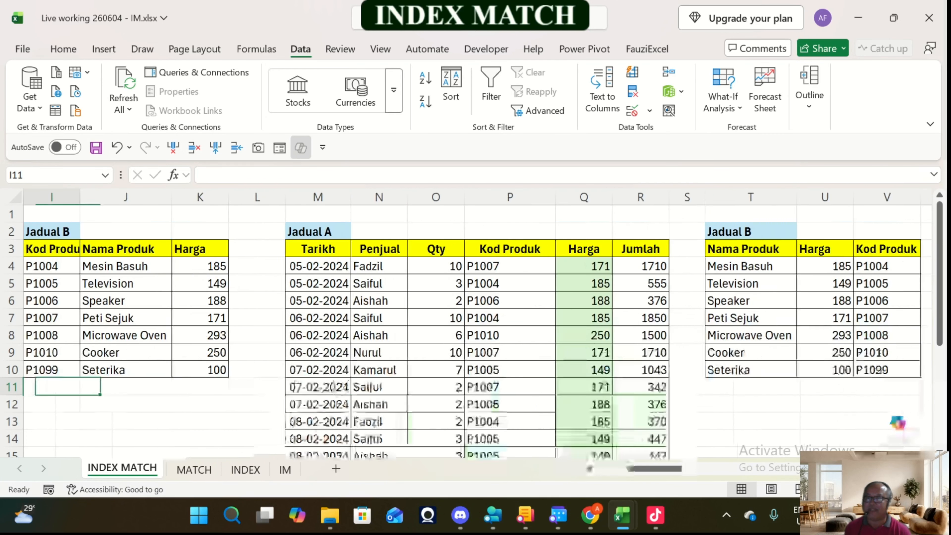
key(Right)
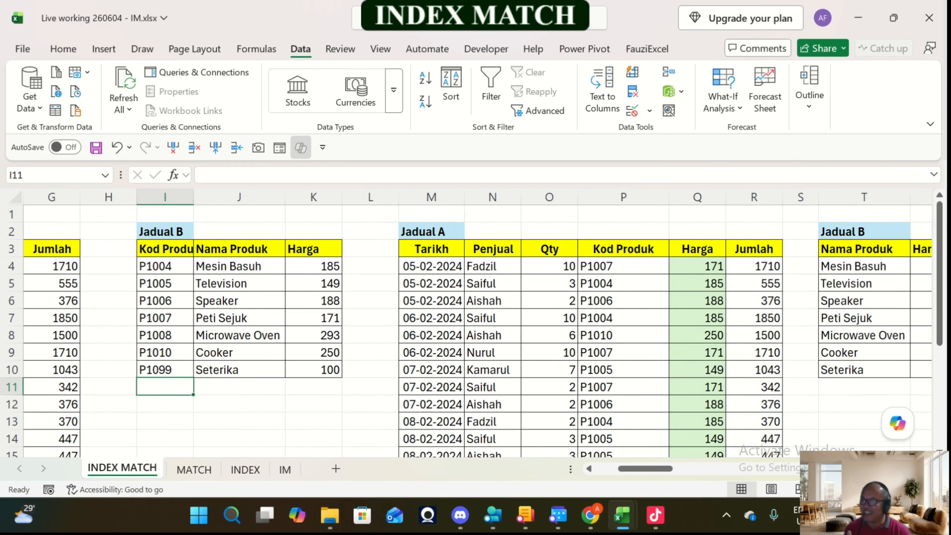
key(Right)
key(Right)
key(Right)
key(Right)
key(Right)
key(Right)
key(Right)
key(Right)
key(Right)
key(Right)
key(Right)
key(Right)
key(Right)
key(Right)
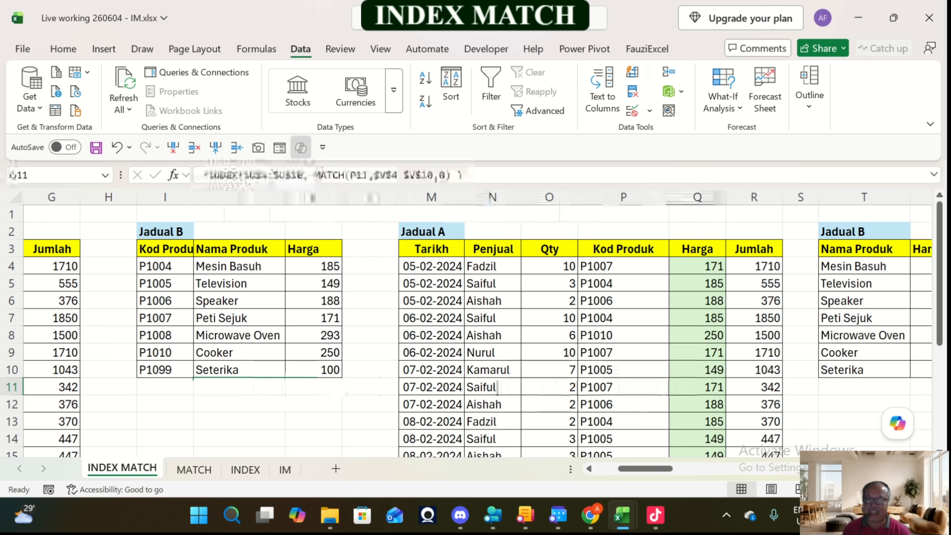
key(Left)
key(Up)
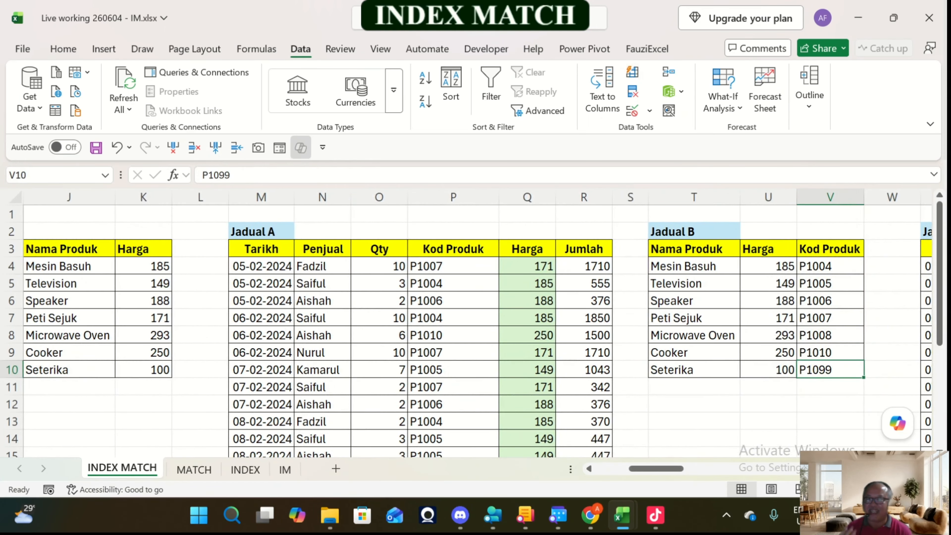
Step: Look along row 10 past the horizontal Jadual B and the later tables to the Markah and Rating tables, ending on BT10
key(Right)
key(Right)
key(Right)
key(Right)
key(Right)
key(Right)
key(Right)
key(Right)
key(Right)
key(Right)
key(Right)
key(Right)
key(Right)
key(Right)
key(Right)
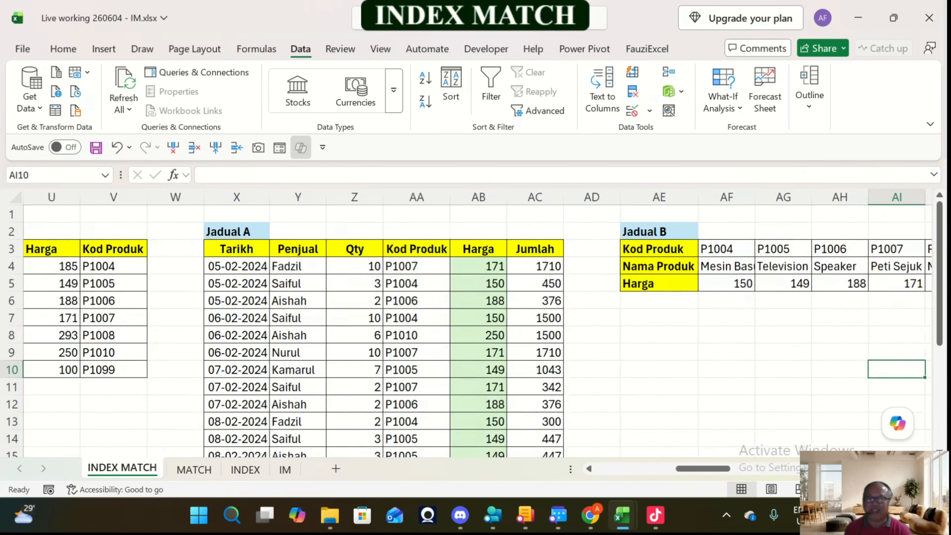
key(Right)
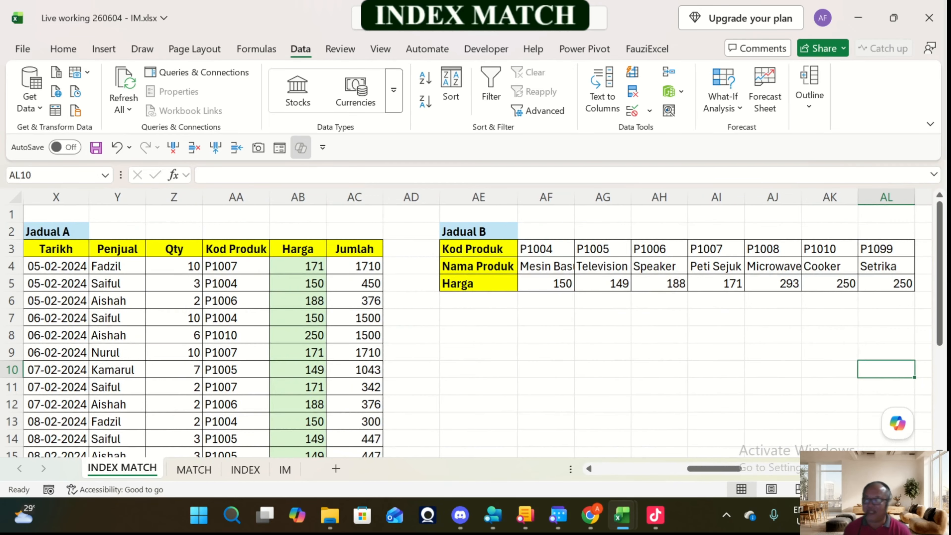
key(Right)
key(Right)
key(Right)
key(Right)
key(Right)
key(Right)
key(Right)
key(Right)
key(Right)
key(Right)
key(Right)
key(Right)
key(Right)
key(Right)
key(Right)
key(Right)
key(Right)
key(Right)
key(Right)
key(Right)
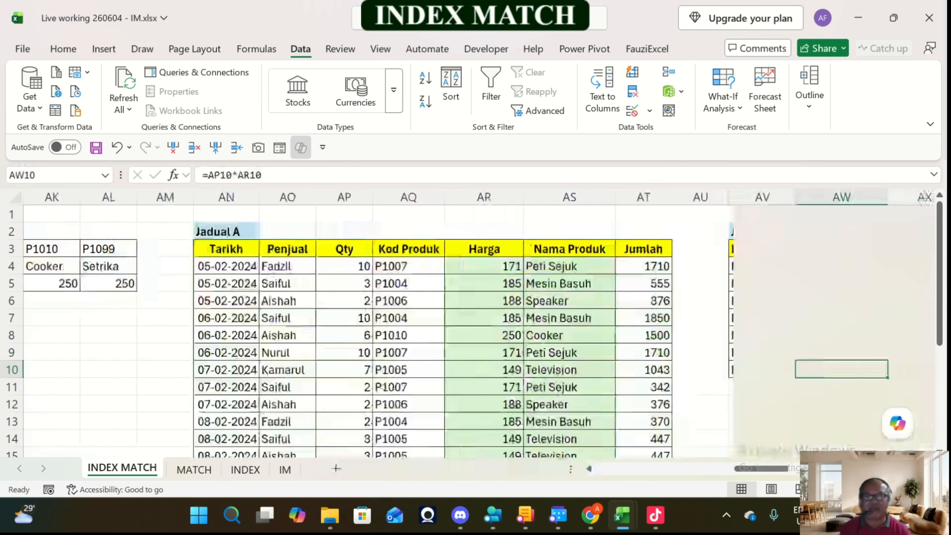
key(Right)
key(Right)
key(Right)
key(Right)
key(Right)
key(Right)
key(Right)
key(Right)
key(Right)
key(Right)
key(Right)
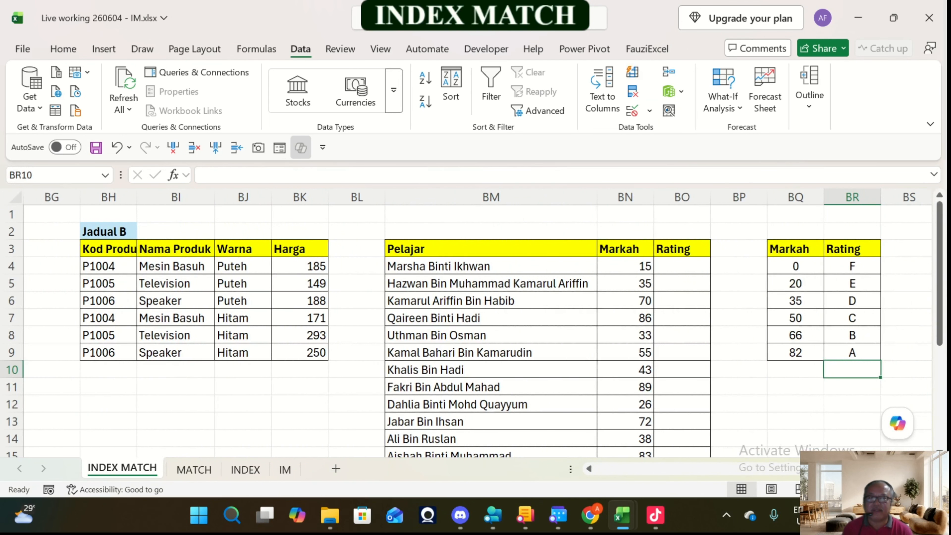
key(Right)
key(Right)
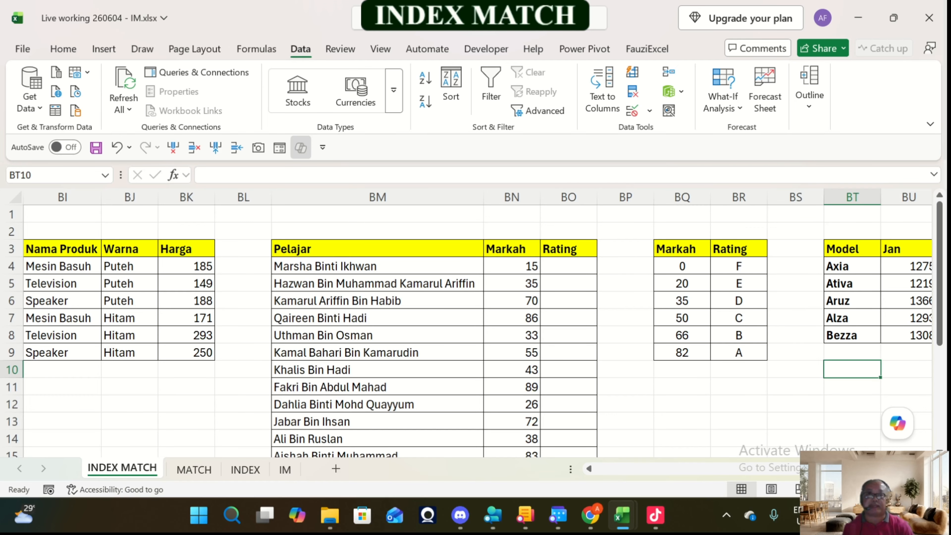
Step: Examine the header row of the monthly Model table, returning to the first Rating cell BO4 of the Pelajar table
key(Up)
key(Up)
key(Up)
key(Up)
key(Up)
key(Up)
key(Up)
key(Right)
key(Right)
key(Right)
key(Right)
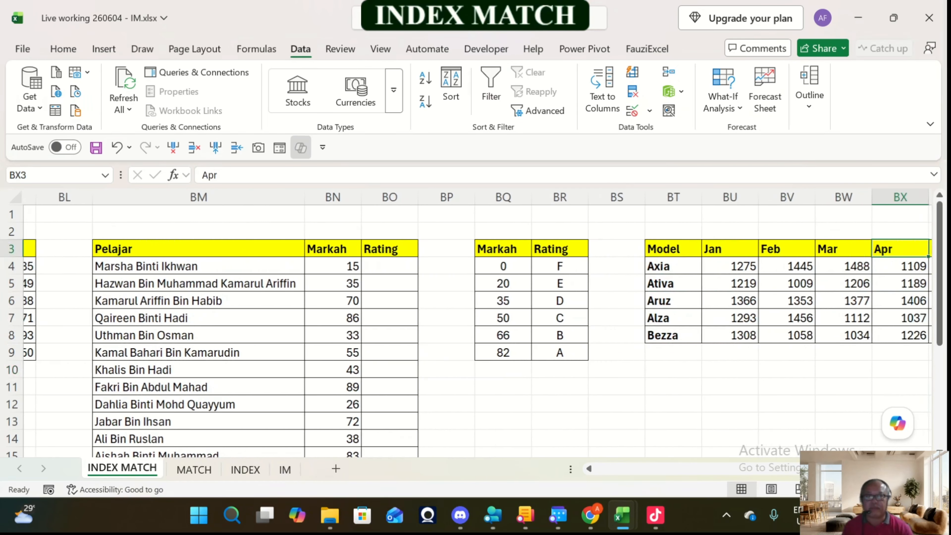
key(Left)
key(Left)
key(Left)
key(Left)
key(Left)
key(Left)
key(Left)
key(Left)
key(Down)
key(Left)
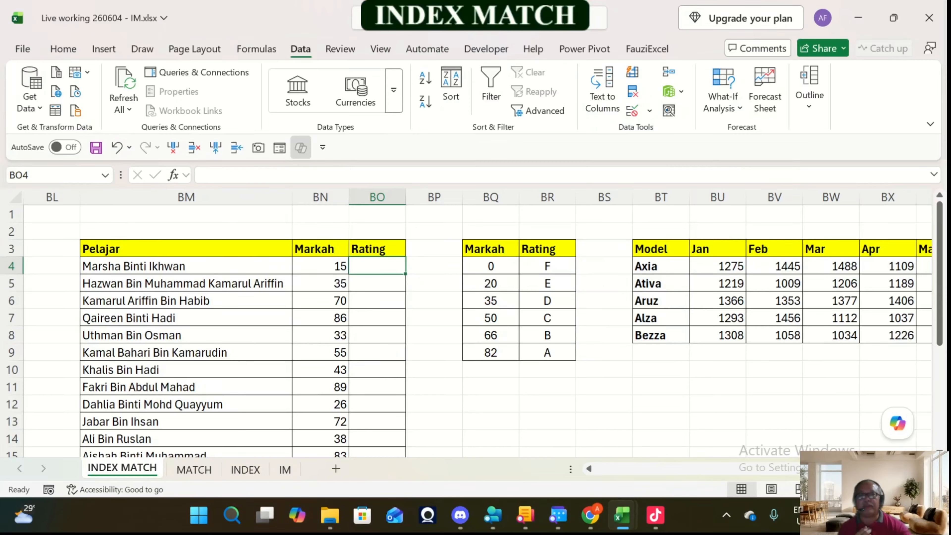
Step: Examine the Markah thresholds in BQ4:BQ9 against the empty Rating column of the Pelajar table
drag(490, 266, 490, 353)
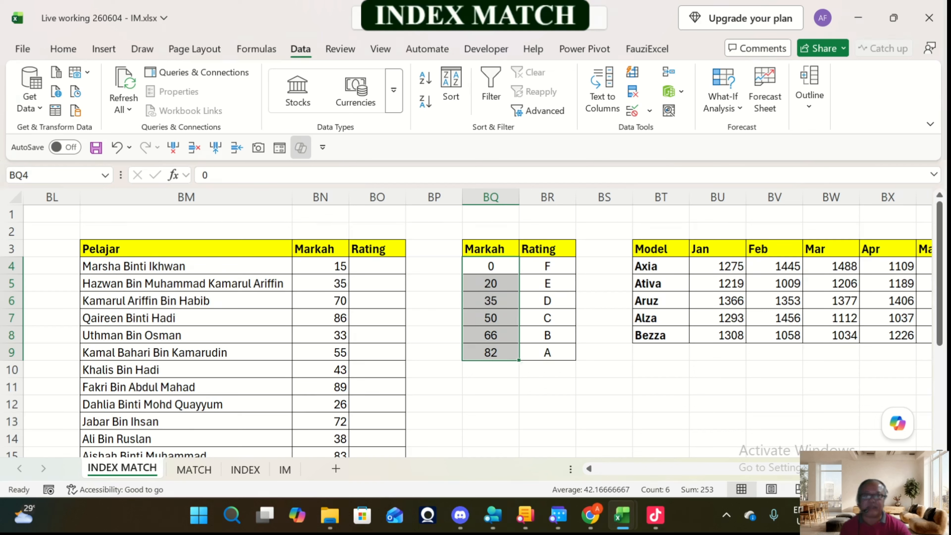
click(377, 266)
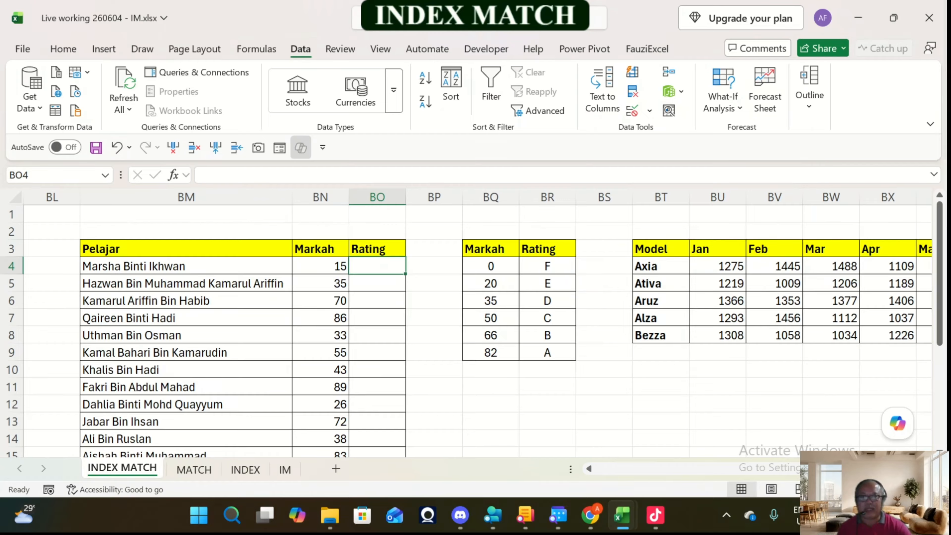
drag(490, 266, 491, 353)
Step: Enter an INDEX formula in BO4 that returns row 1 of the absolute Rating range $BR$4:$BR$9
click(377, 266)
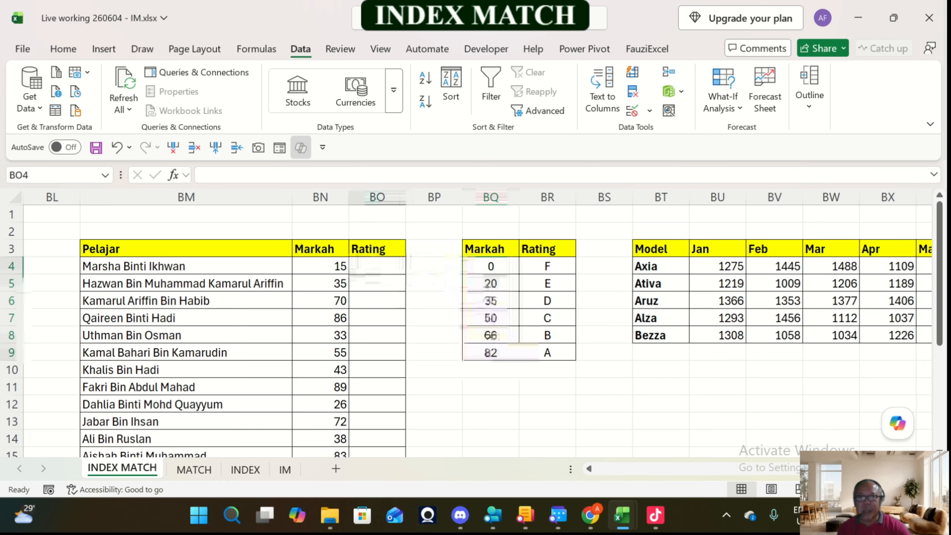
text(=i)
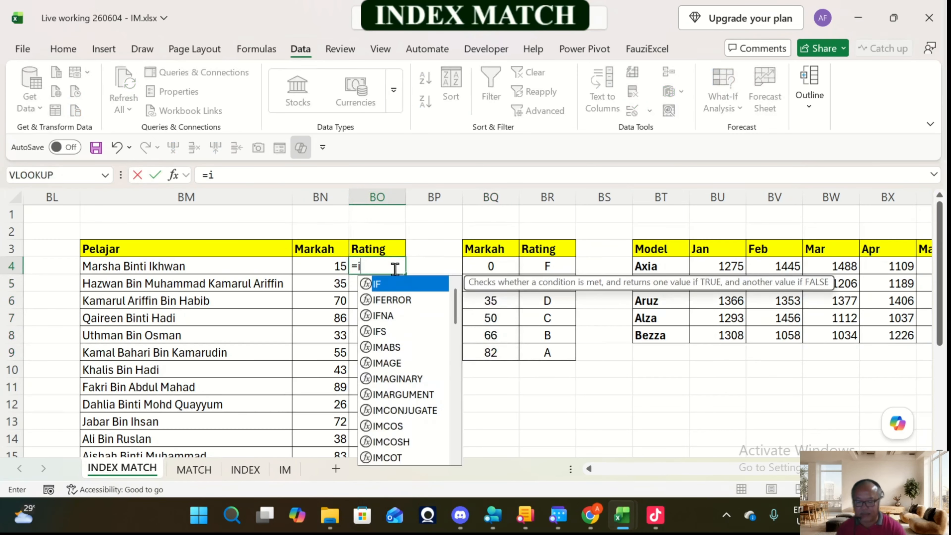
text(ndex()
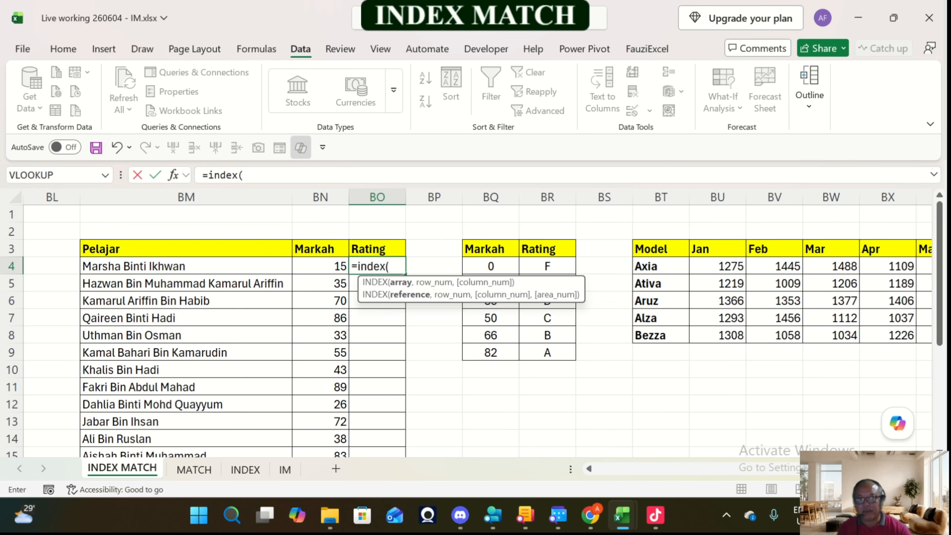
drag(547, 266, 558, 353)
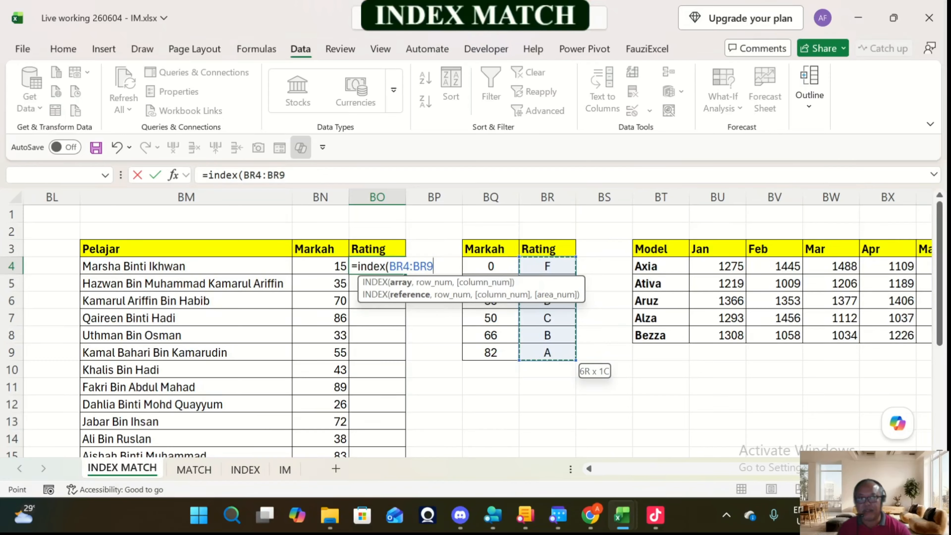
key(F4)
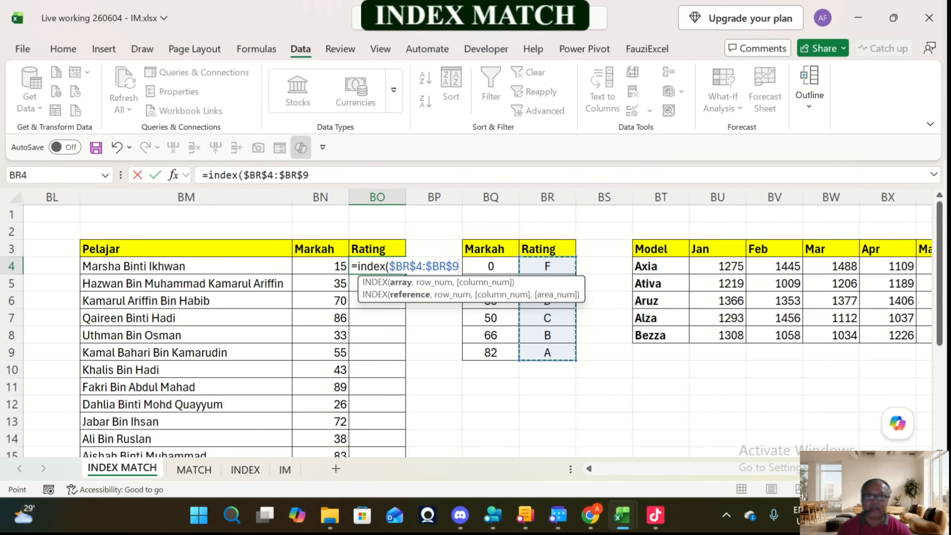
text(,1)
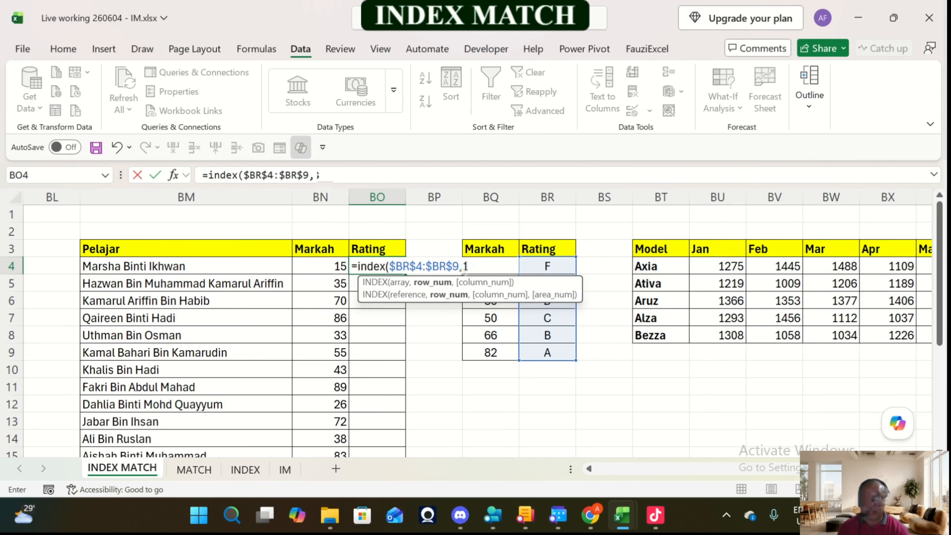
text())
key(Return)
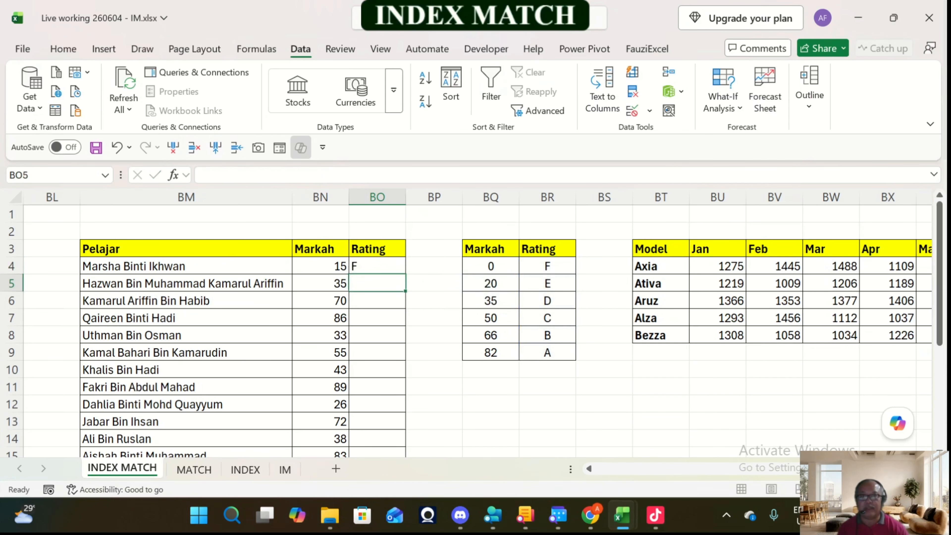
Step: Replace the row number 1 in BO4's INDEX formula with a MATCH function that looks up the Markah in BN4
key(Up)
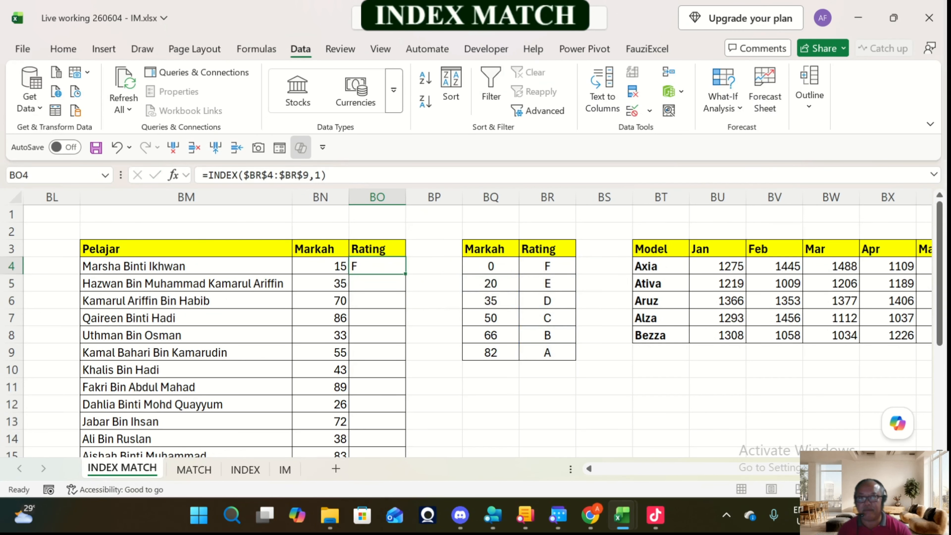
click(311, 176)
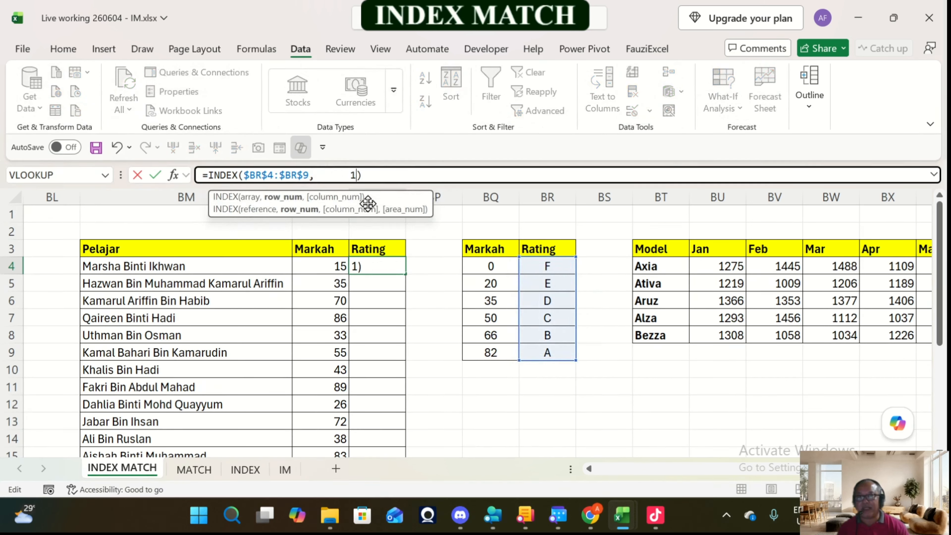
key(Delete)
key(Left)
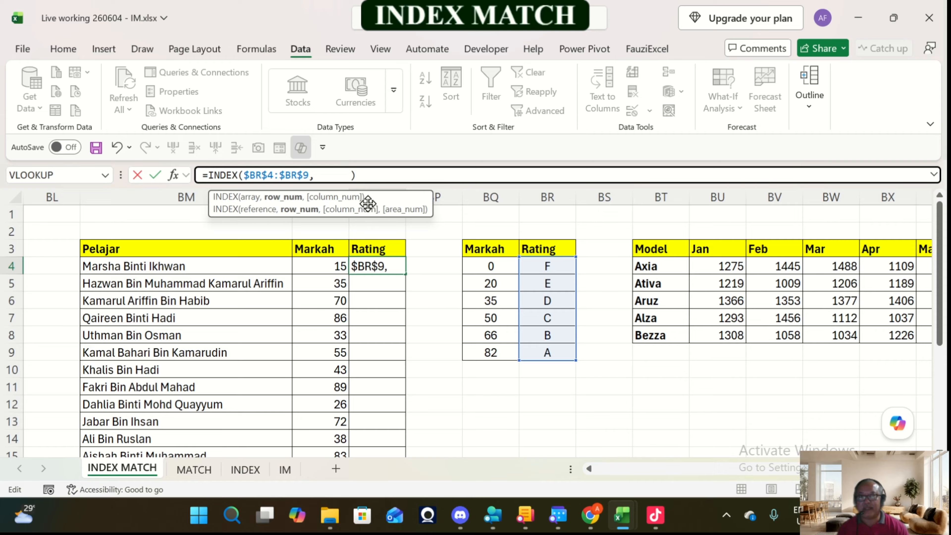
text(match)
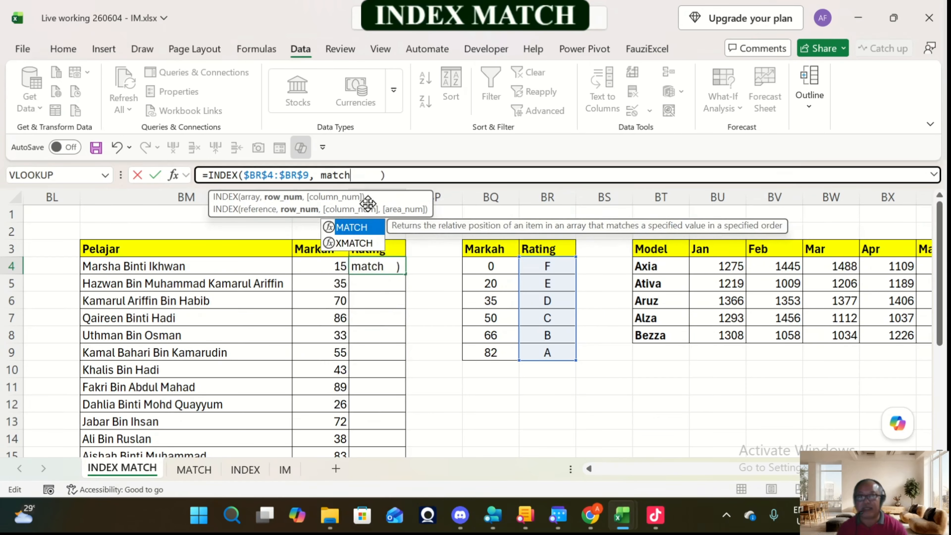
text(()
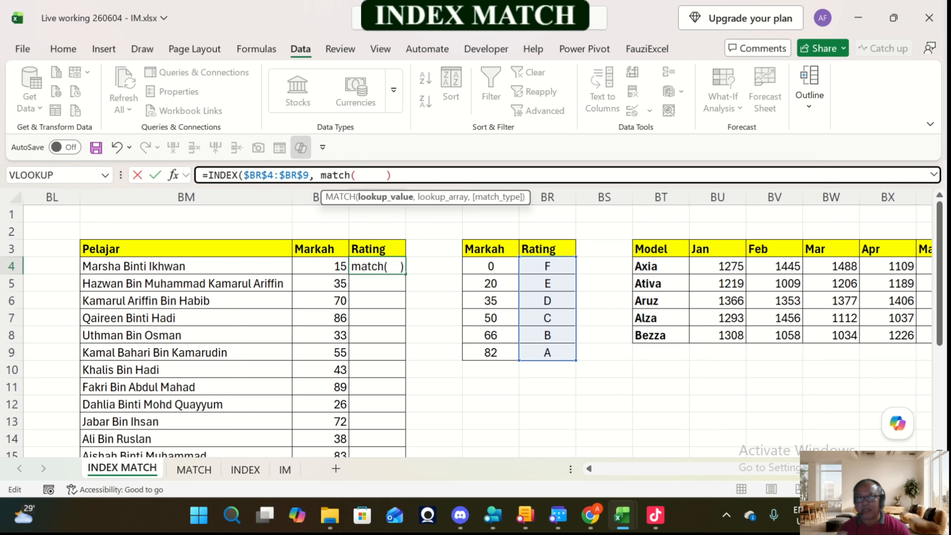
click(321, 266)
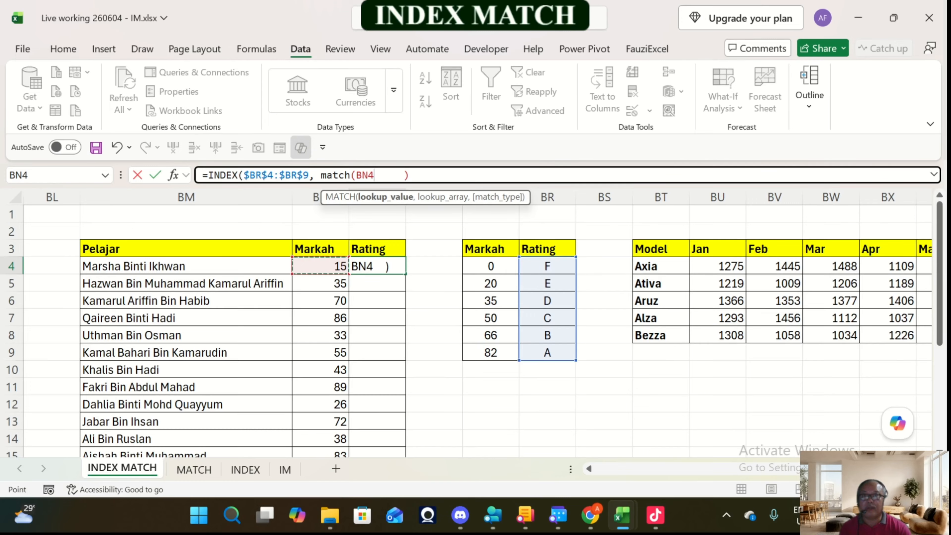
Step: Complete BO4's MATCH with the absolute lookup array $BQ$4:$BQ$9 and match type 1, remove the surplus spaces, and enter the formula
text(,)
drag(490, 266, 494, 352)
key(F4)
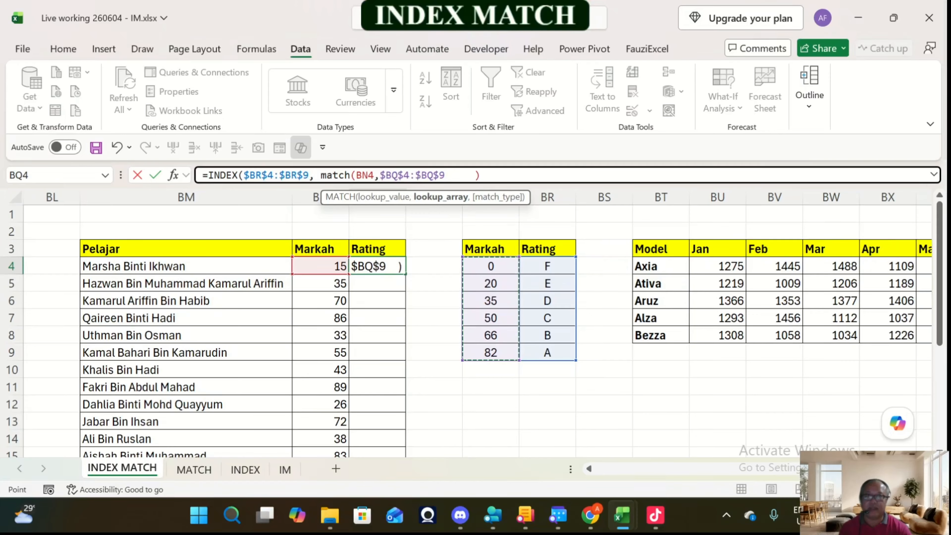
text(,)
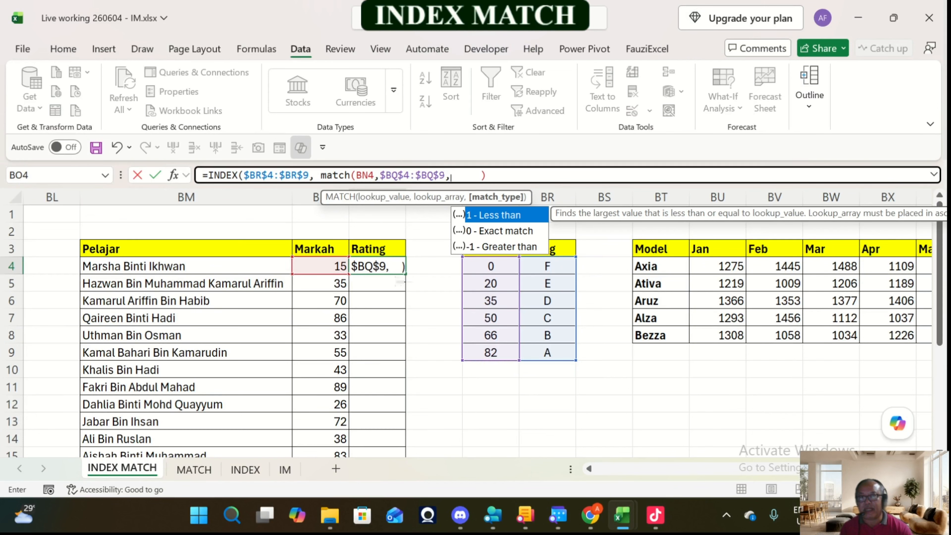
text(1)
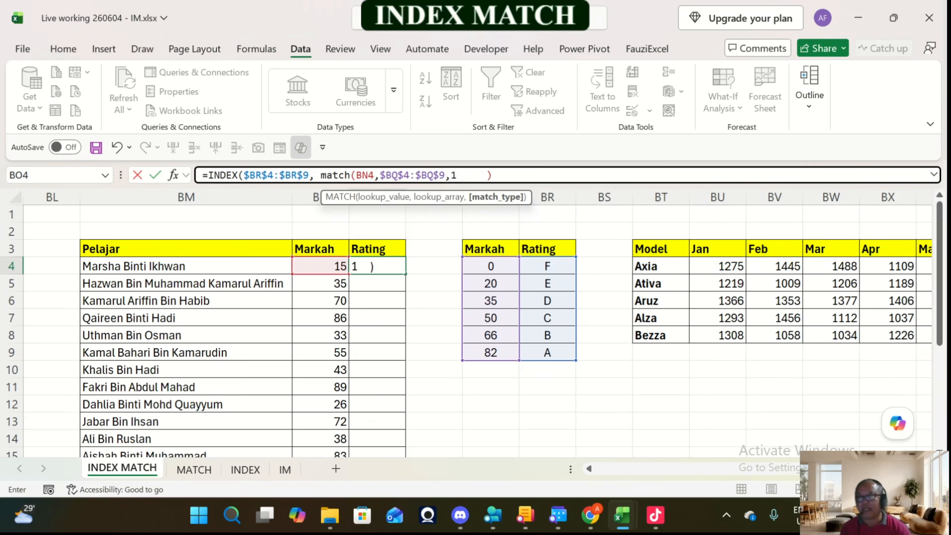
text())
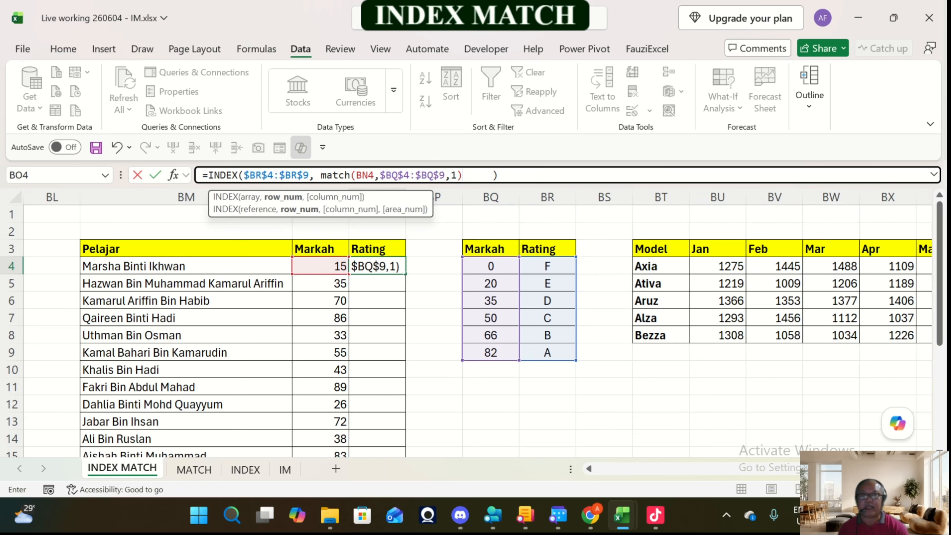
key(Delete)
key(Delete)
key(Delete)
key(Delete)
key(Delete)
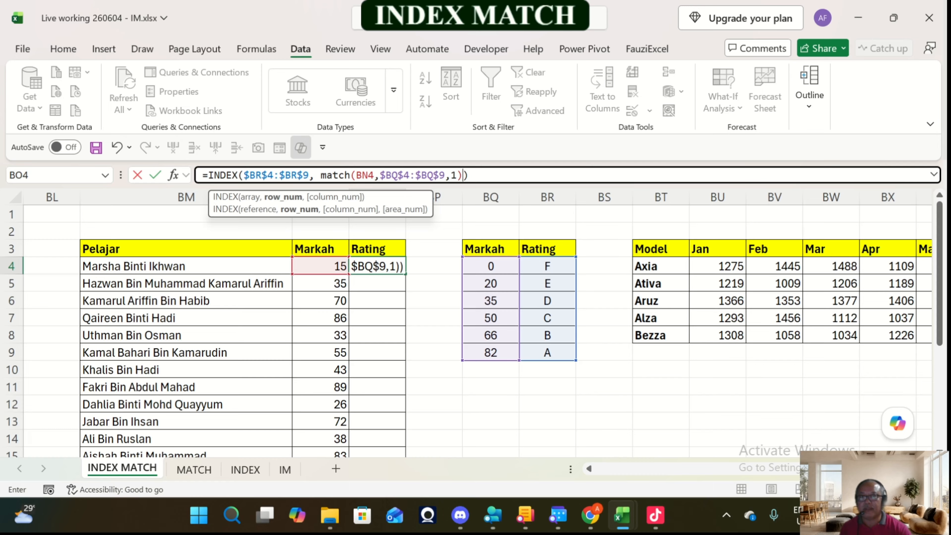
key(Return)
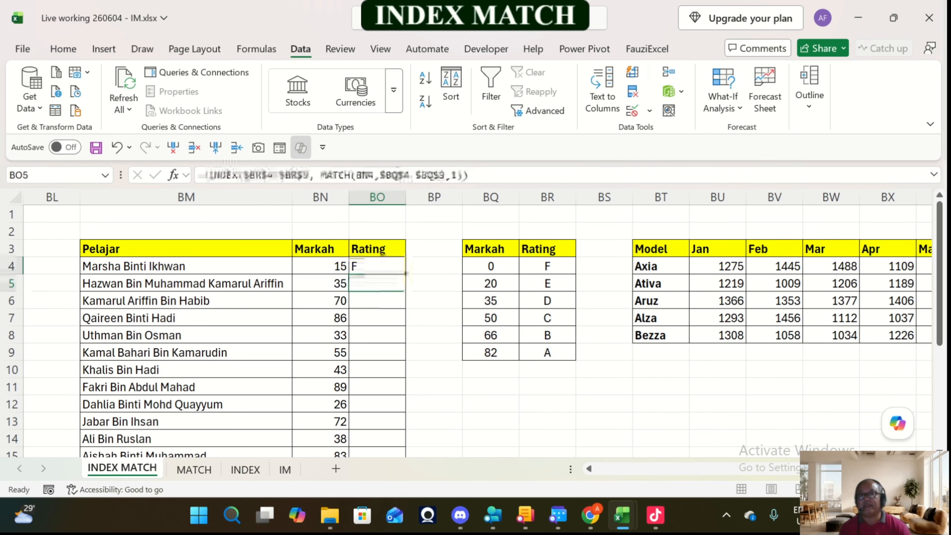
Step: Fill the BO4 formula down the Rating column of the Pelajar table and check the copies in BO5 and BO6
key(Up)
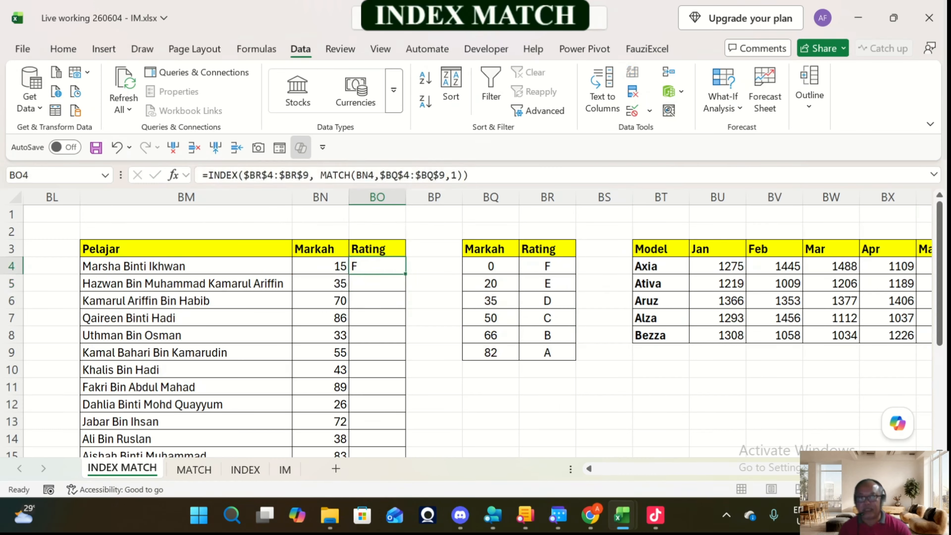
double_click(405, 274)
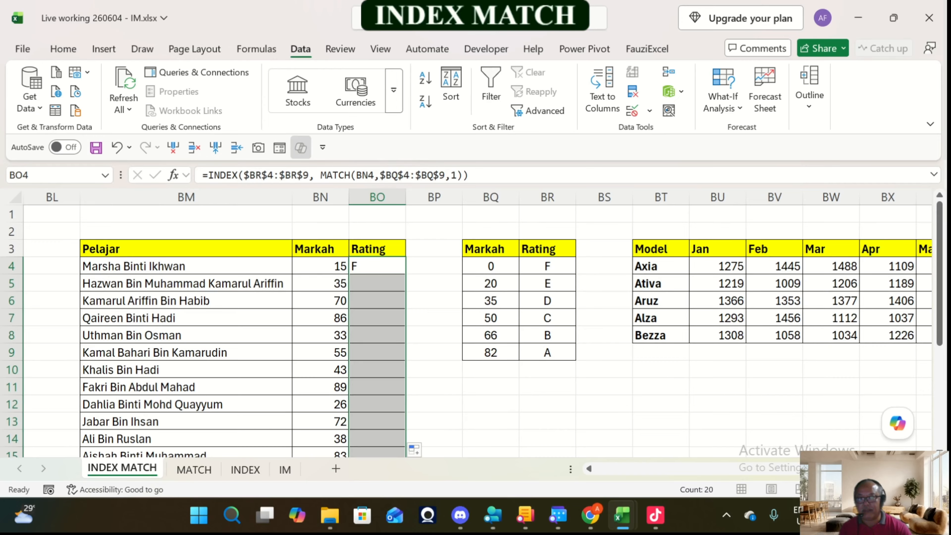
key(Down)
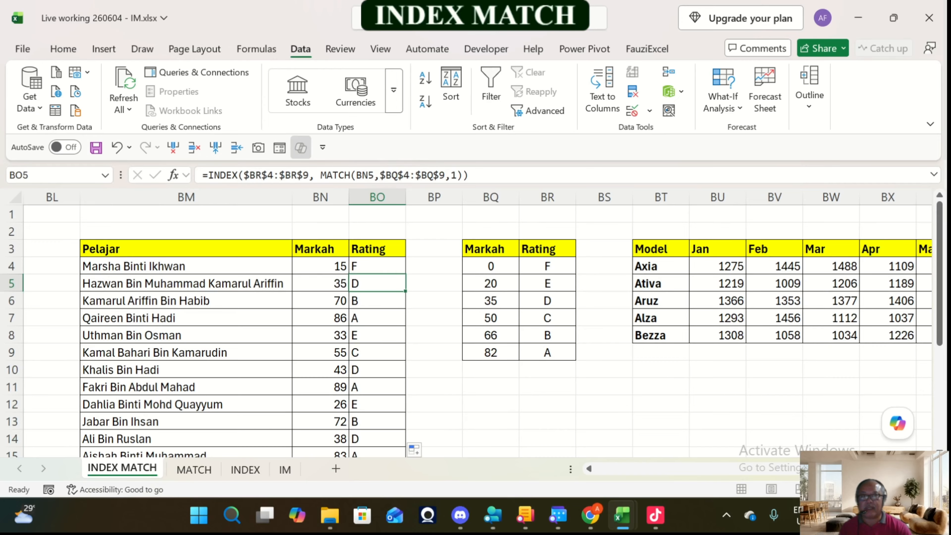
key(Down)
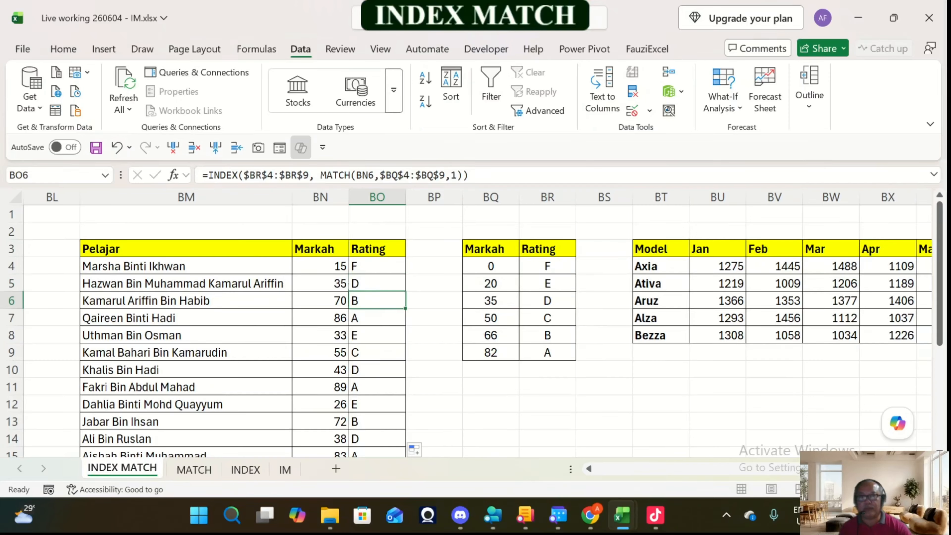
key(Up)
key(Up)
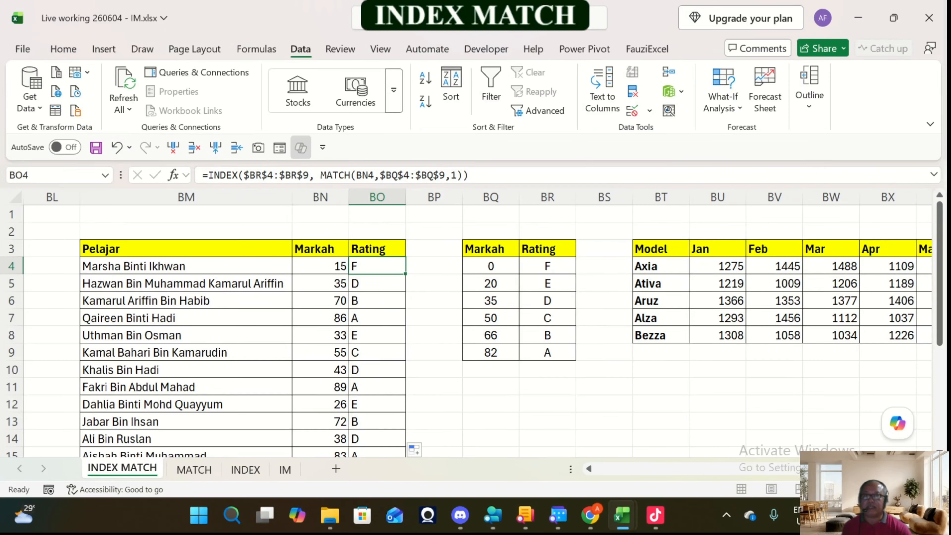
Step: Examine the MATCH part of BO4's formula, including its match type, against the Markah thresholds in BQ4:BQ9
drag(458, 179, 351, 180)
click(457, 177)
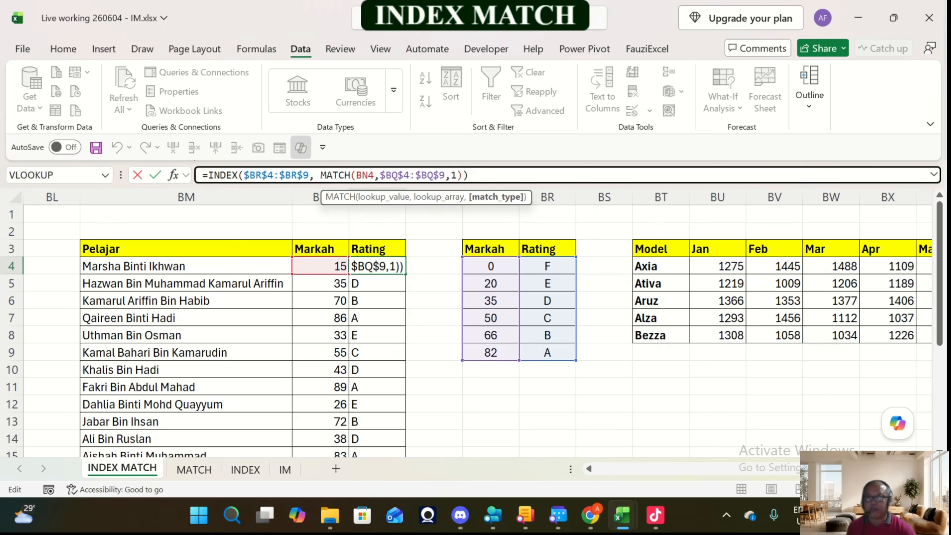
key(ctrl+Return)
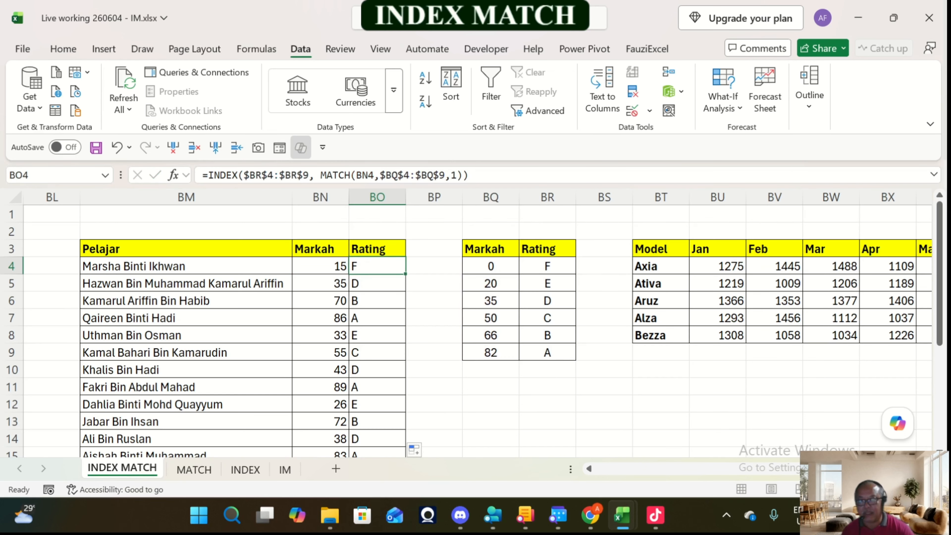
drag(490, 266, 490, 352)
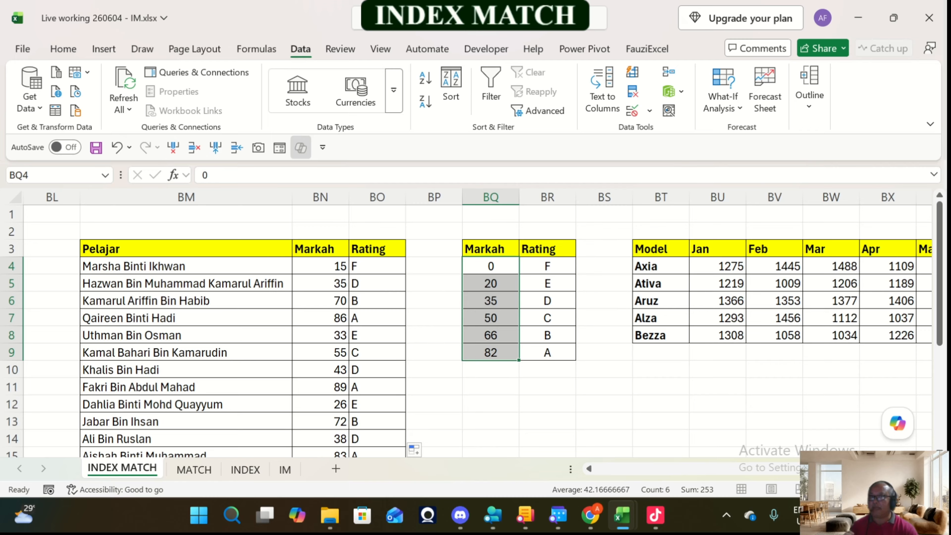
click(376, 266)
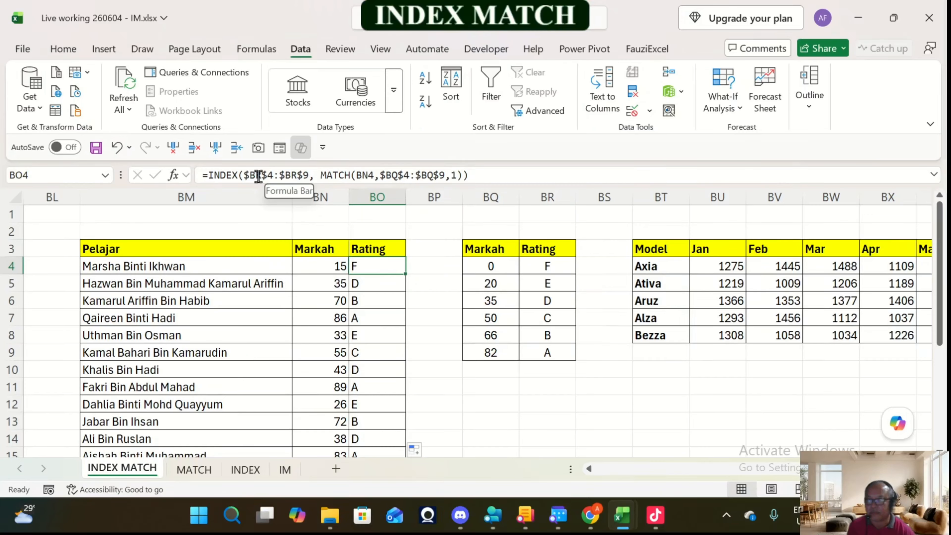
key(Right)
key(Right)
key(Right)
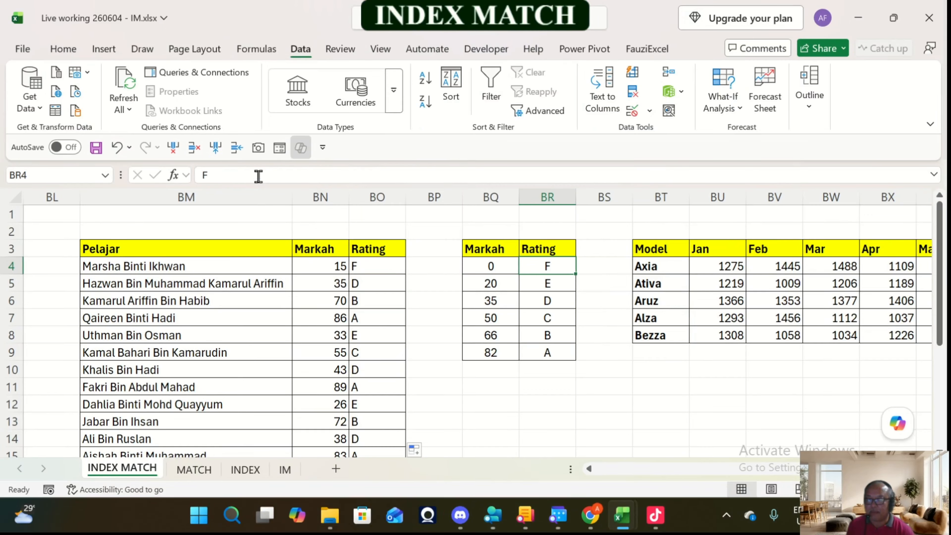
key(Left)
key(Left)
Step: Examine the two-criteria INDEX MATCH formula in Harga cell BE4 of Jadual A
key(Left)
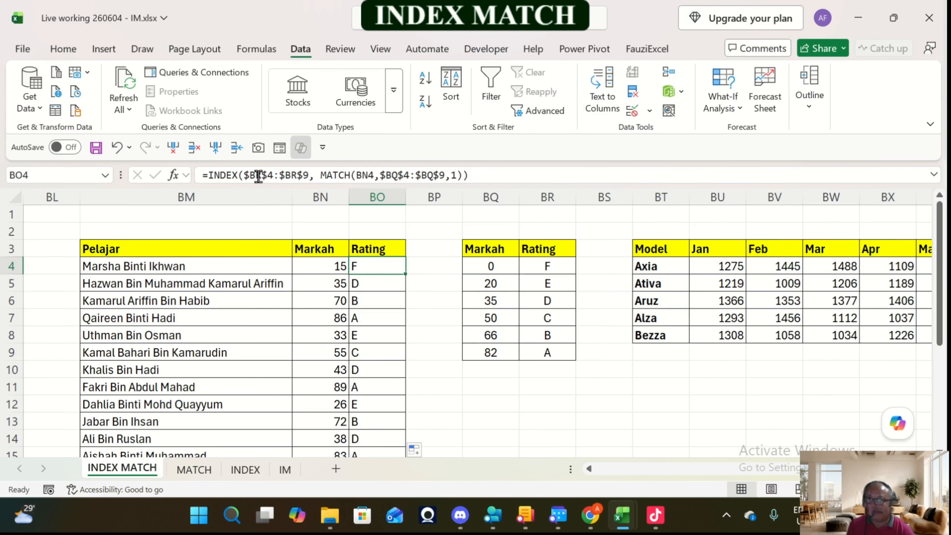
key(Left)
key(Left)
key(Left)
key(Left)
key(Left)
key(Left)
key(Left)
key(Left)
key(Left)
key(Left)
key(Left)
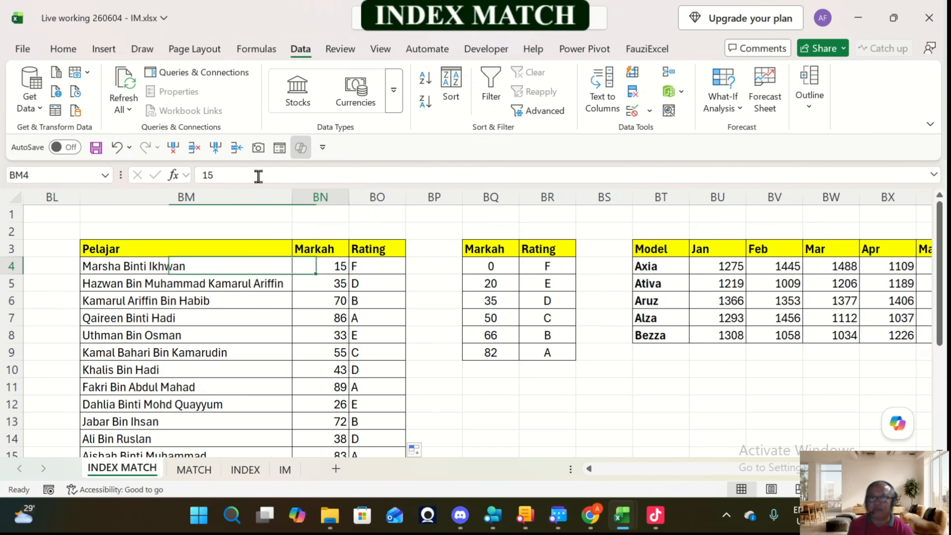
key(Left)
key(Left)
key(Left)
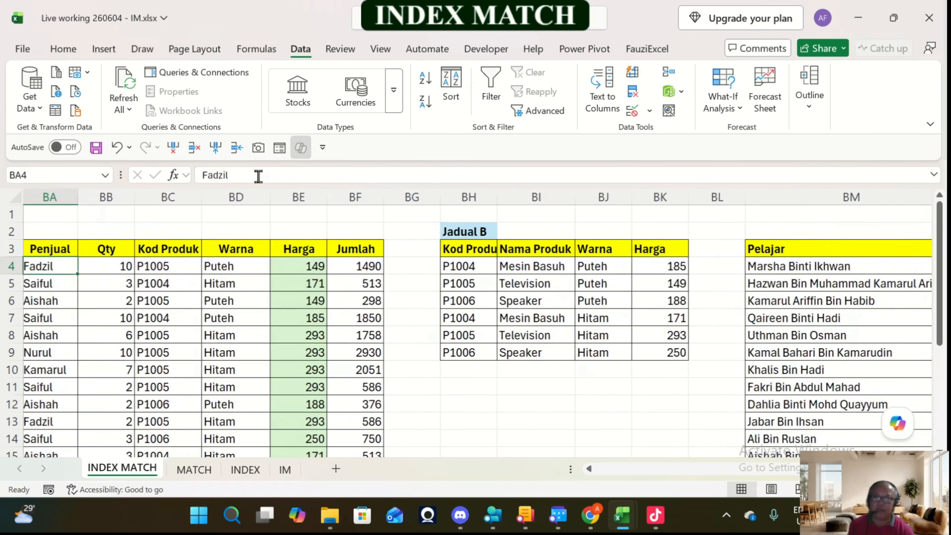
key(Right)
key(Right)
key(Right)
key(Right)
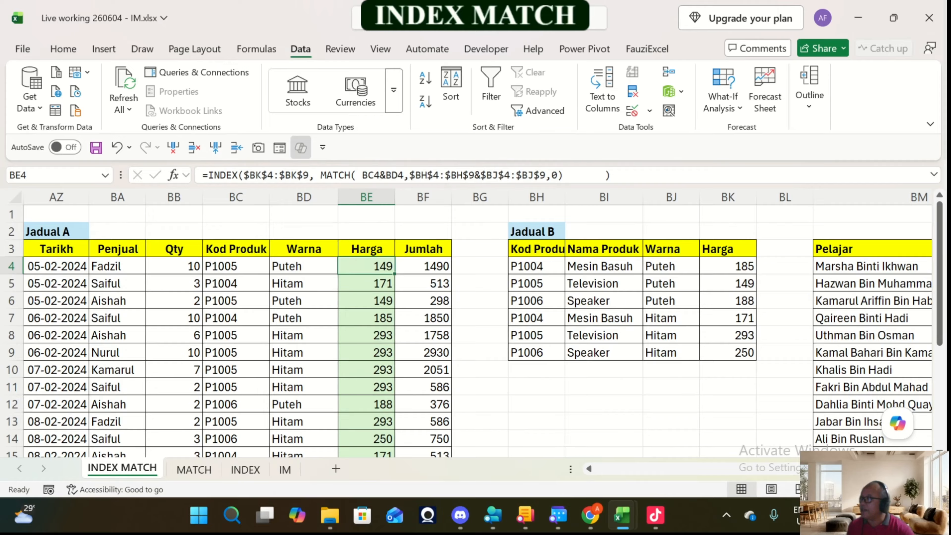
Step: Examine the empty Model lookup table in CA3:CB8 and its month header
key(Right)
key(Right)
key(Right)
key(Right)
key(Right)
key(Right)
key(Right)
key(Right)
key(Right)
key(Right)
key(Right)
key(Right)
key(Right)
key(Right)
key(Right)
key(Right)
key(Right)
key(Right)
key(Right)
key(Right)
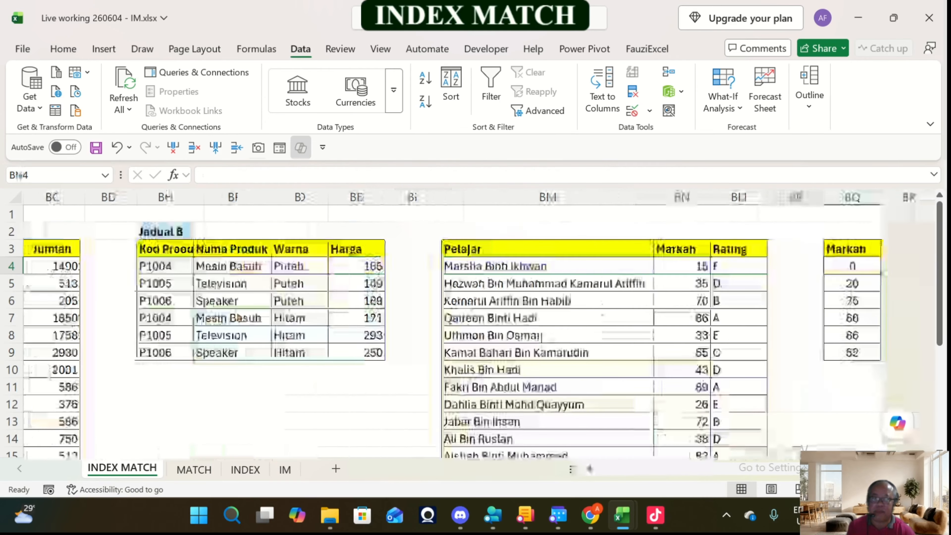
key(Right)
key(Right)
key(Right)
key(Right)
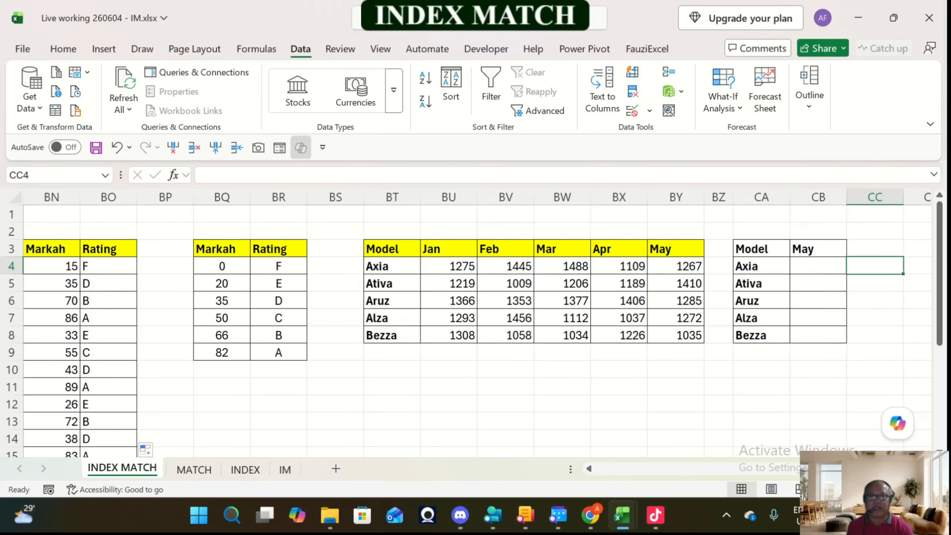
key(Left)
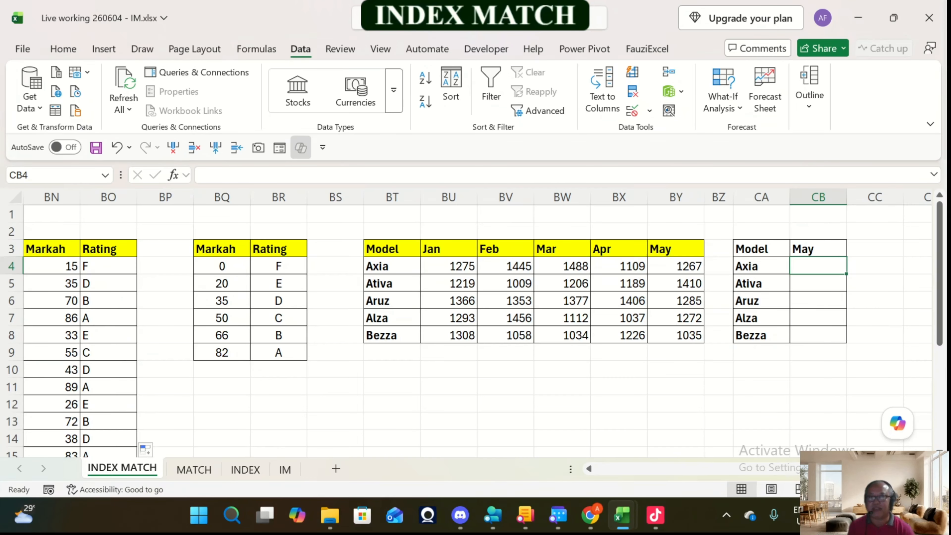
key(Up)
key(Down)
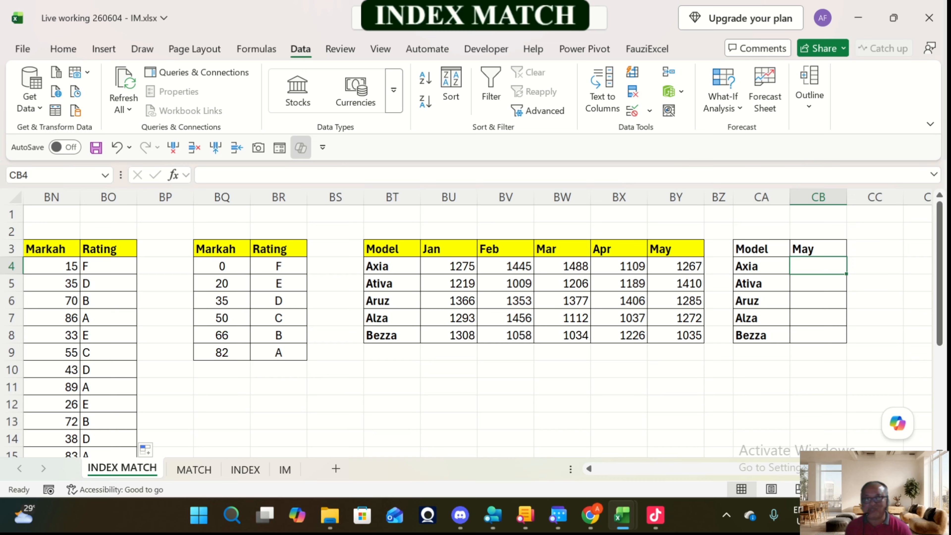
Step: Start a data validation rule on month header CB3 that allows a List with an in-cell dropdown
key(Up)
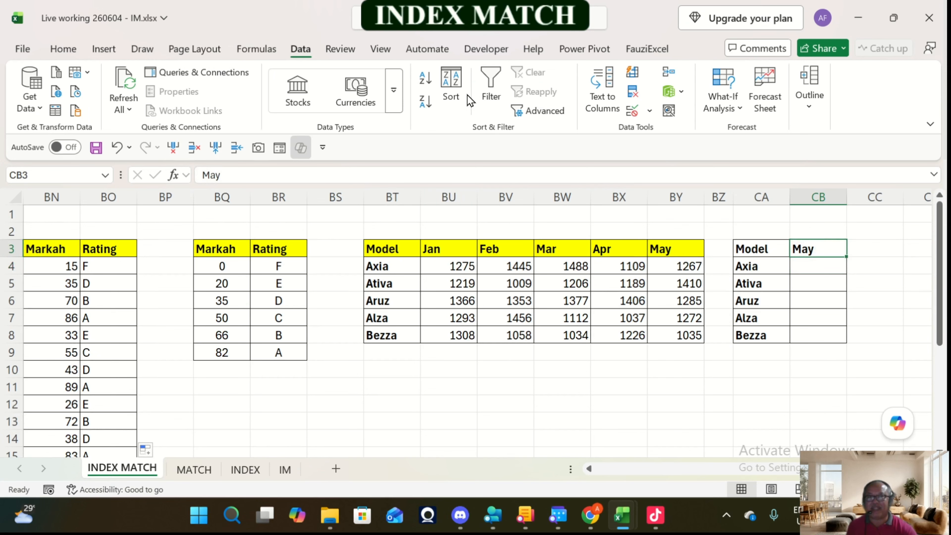
click(650, 112)
click(660, 132)
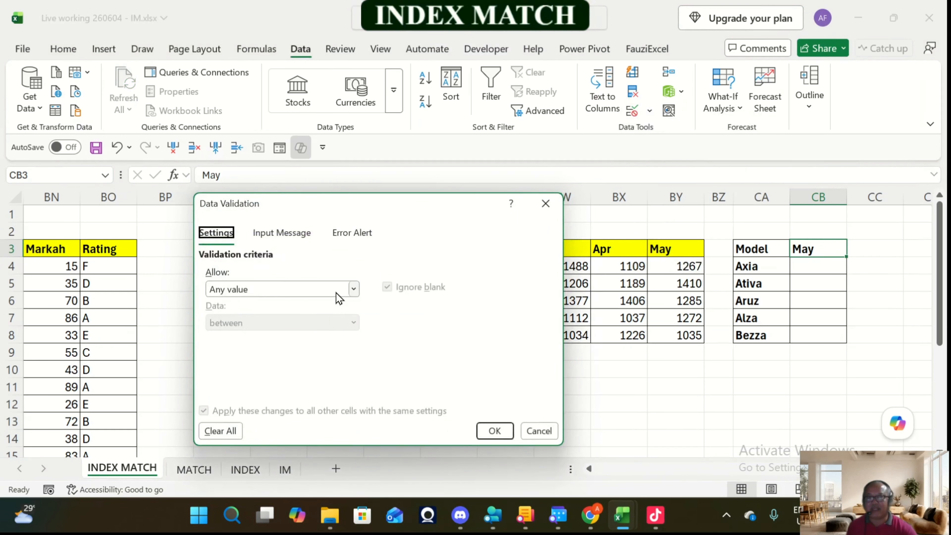
click(336, 293)
click(221, 359)
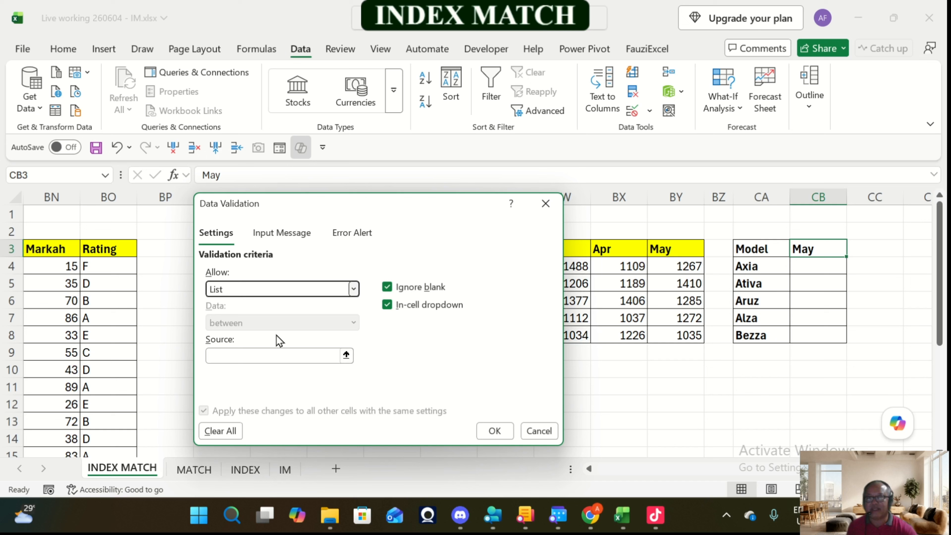
click(324, 355)
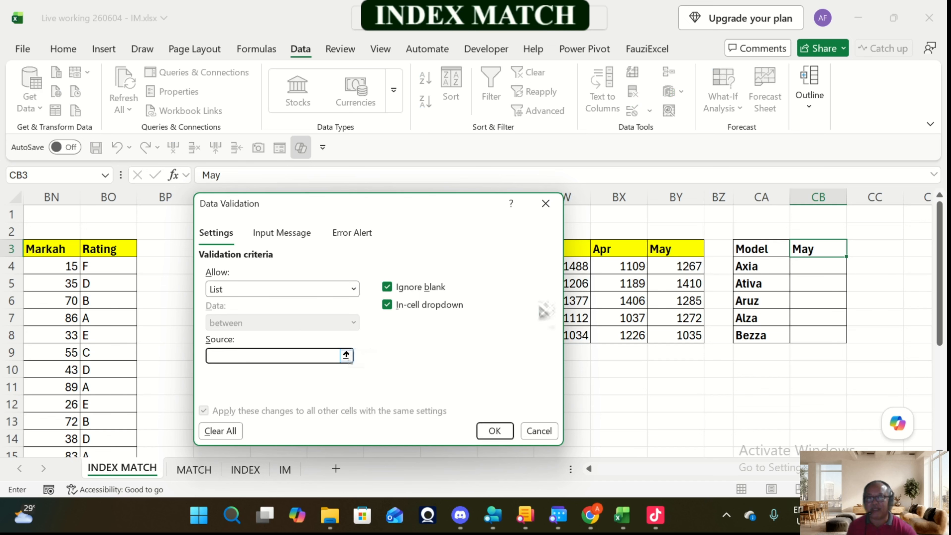
click(618, 318)
drag(472, 209, 395, 220)
key(BackSpace)
key(BackSpace)
key(BackSpace)
key(BackSpace)
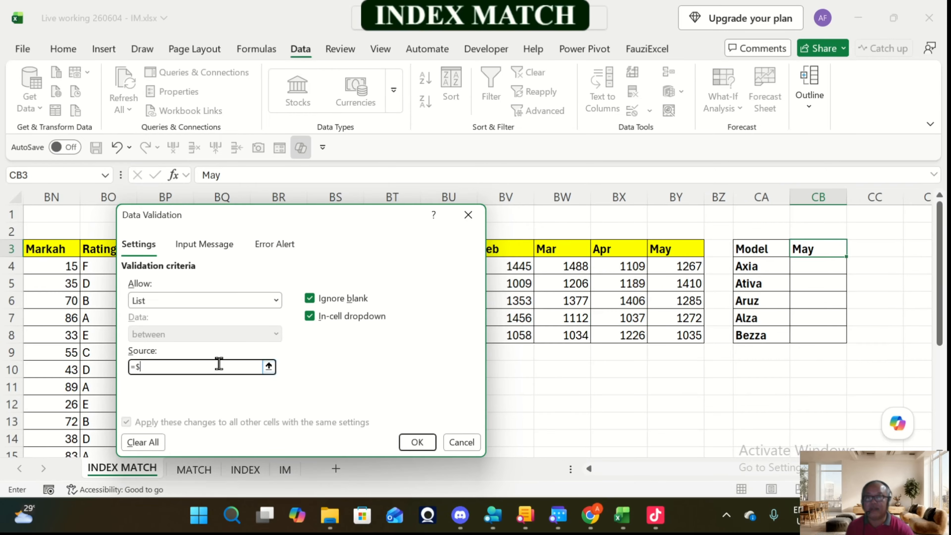
key(BackSpace)
key(BackSpace)
Step: Set the validation list source for CB3 to the month headers $BU$3:$BY$3 and apply the rule
drag(241, 225, 148, 291)
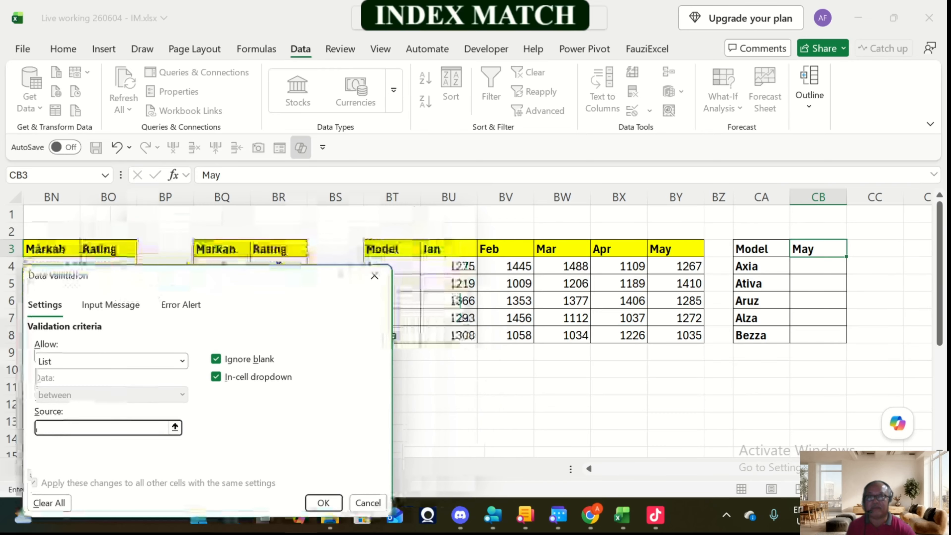
drag(449, 249, 702, 258)
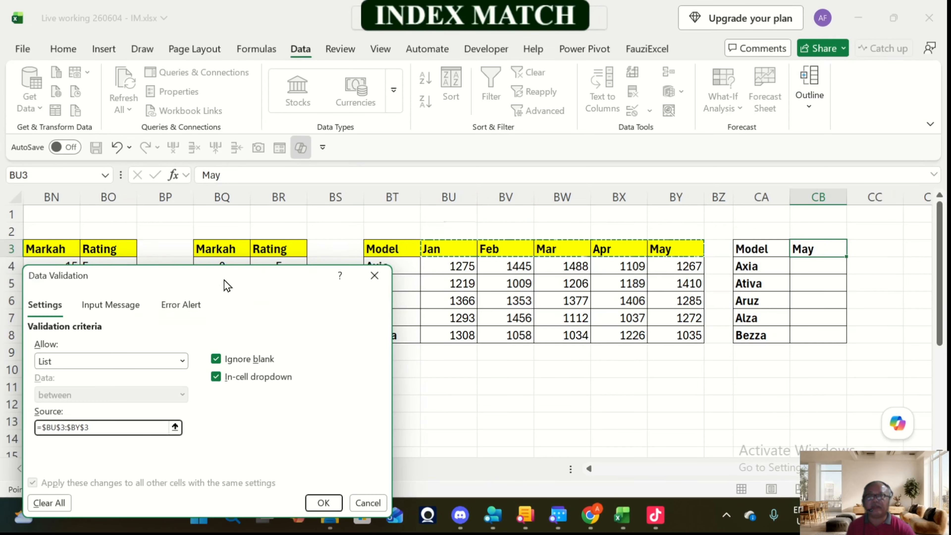
drag(228, 286, 335, 173)
click(431, 388)
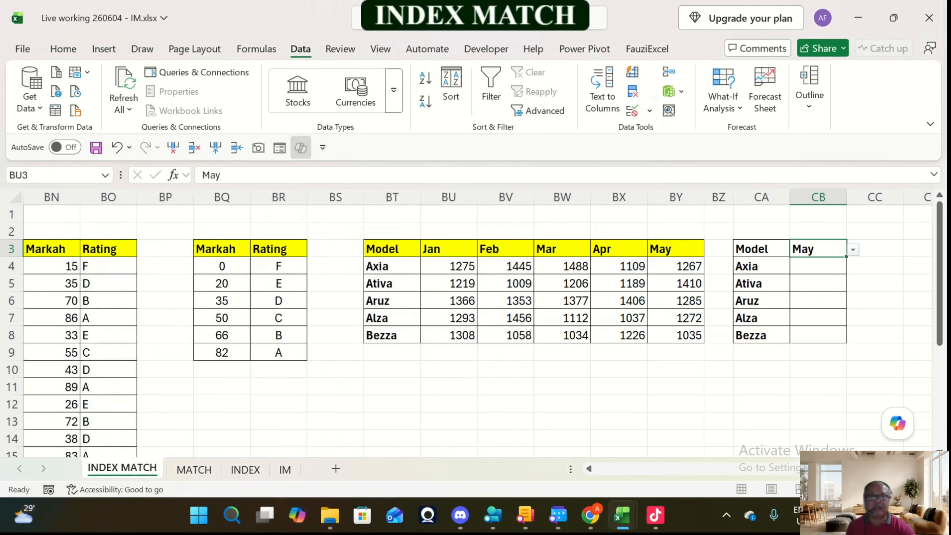
Step: Choose Feb as the month in CB3 and select the monthly figures BU4:BY8 of the Model table
click(852, 250)
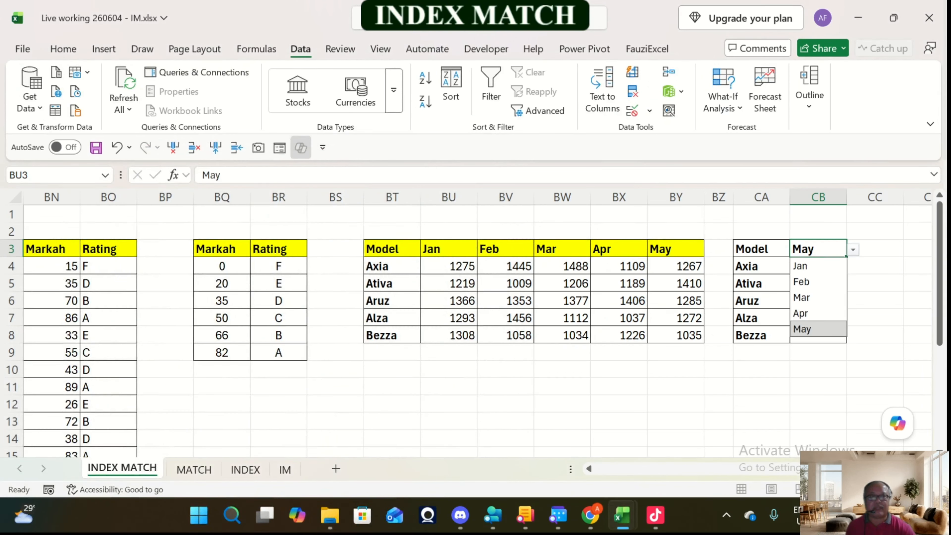
click(801, 279)
click(818, 266)
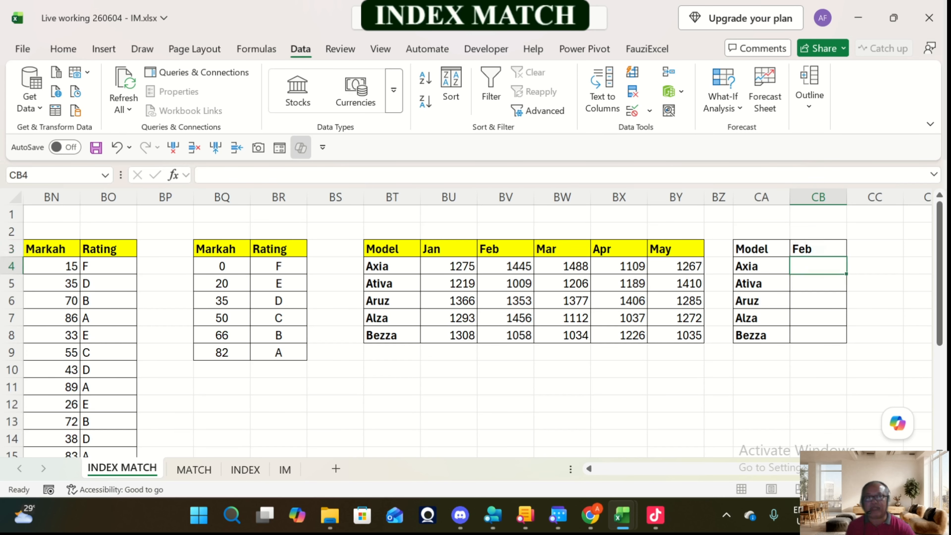
drag(448, 266, 676, 335)
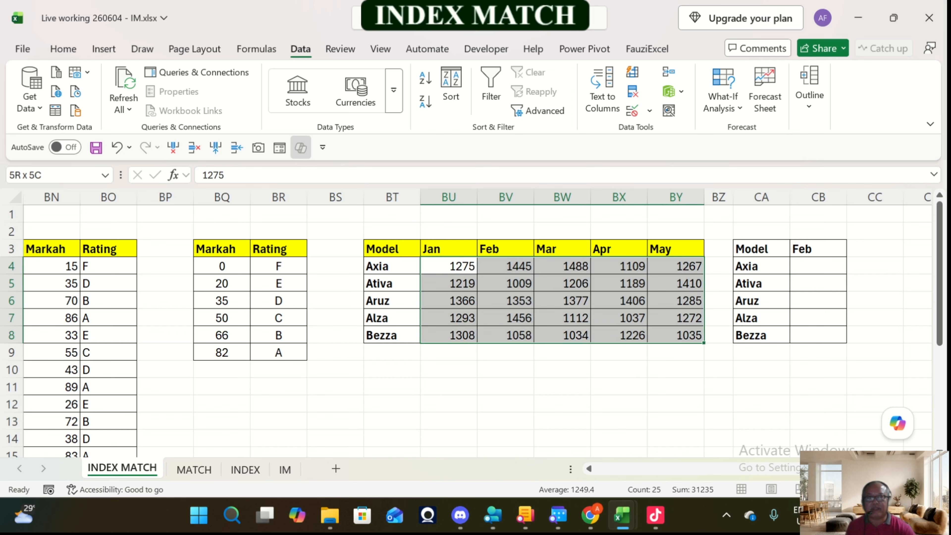
Step: Enter =INDEX($BU$4:$BY$8,,2) in CB4 to return the whole second month column for all models
click(817, 266)
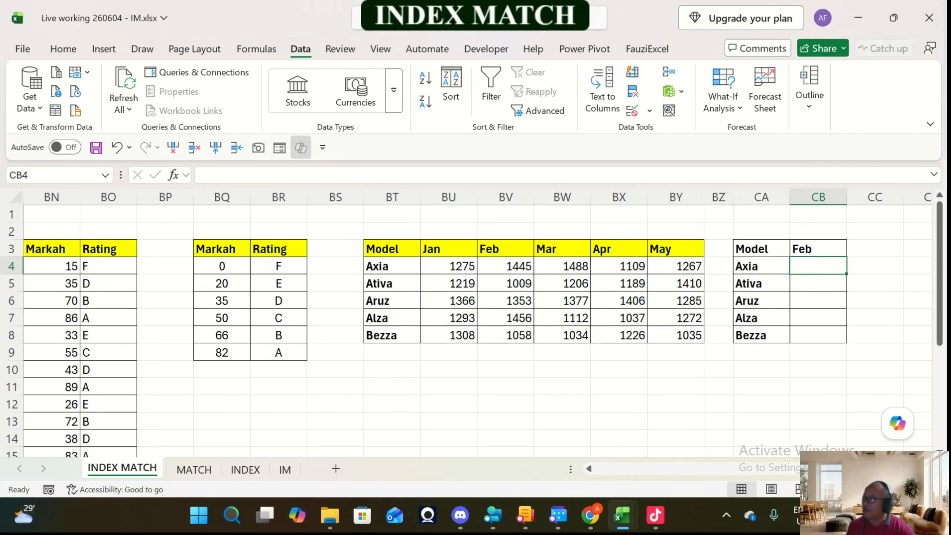
text(=index)
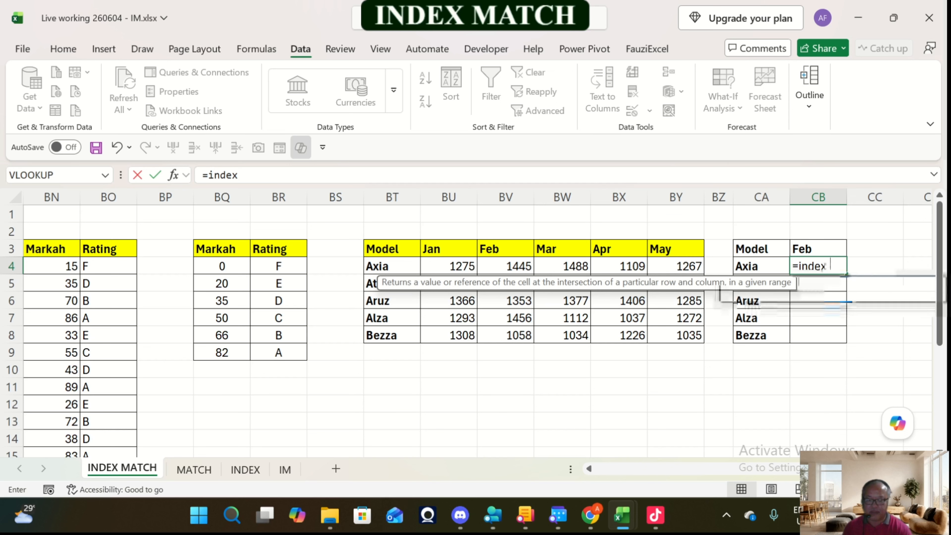
text(()
drag(449, 266, 693, 337)
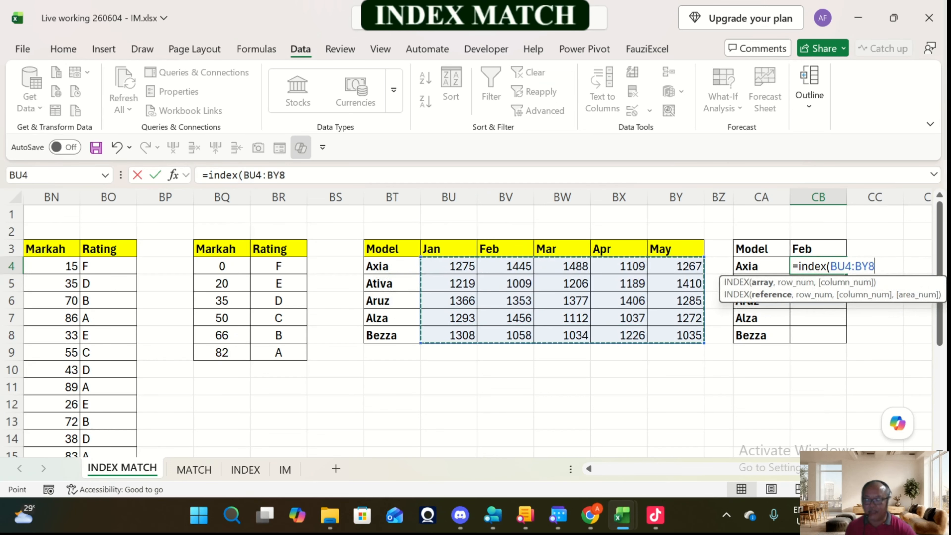
key(F4)
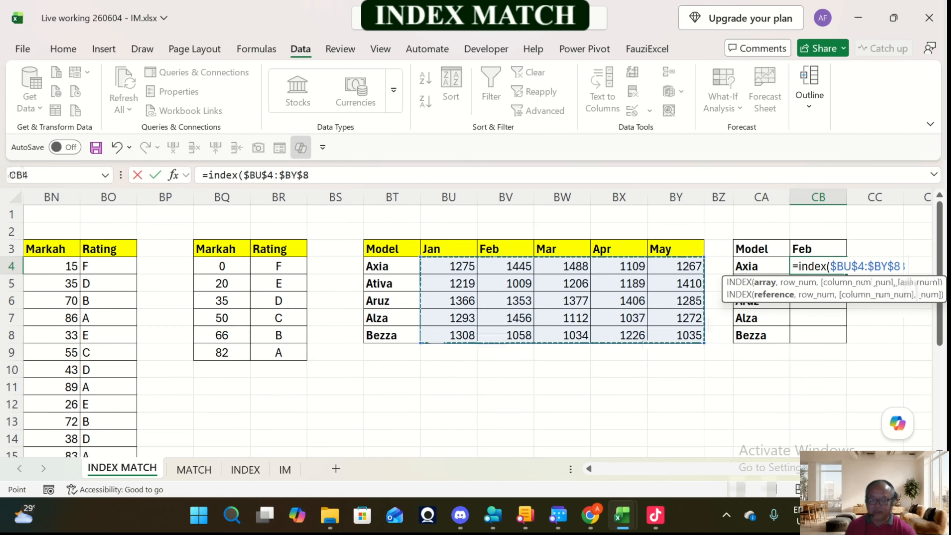
text(,)
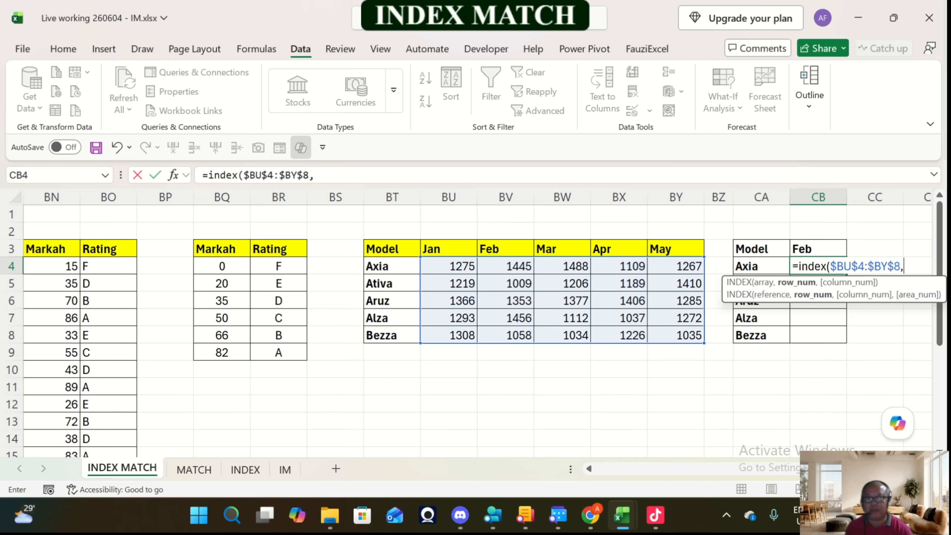
text(,)
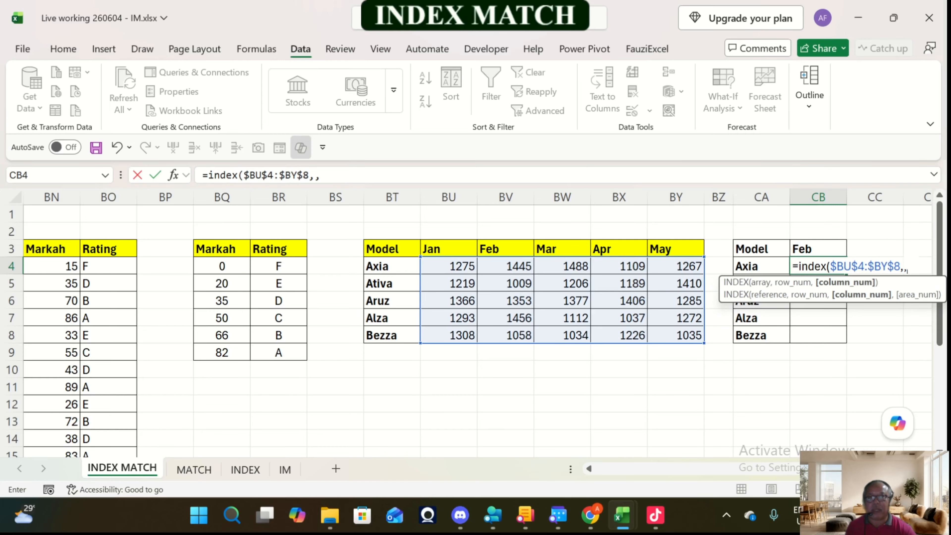
text(2)
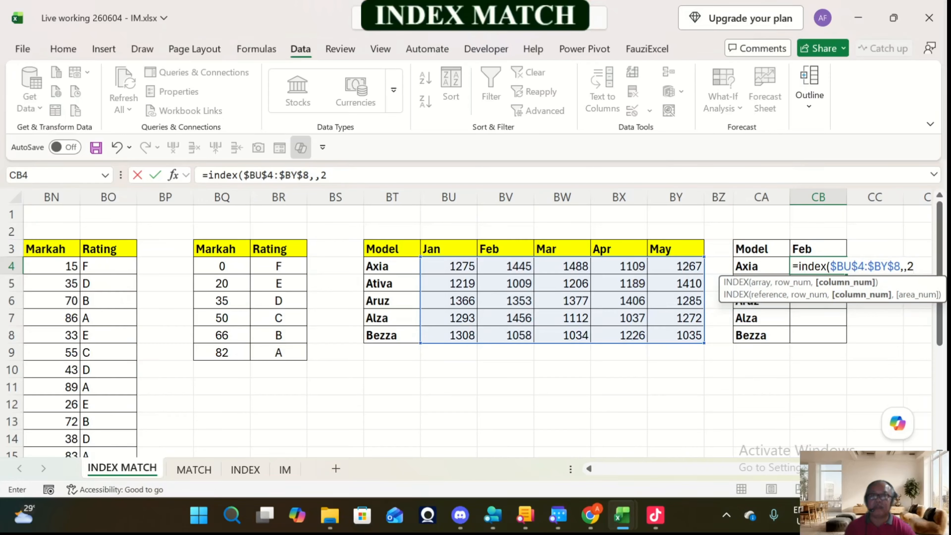
text())
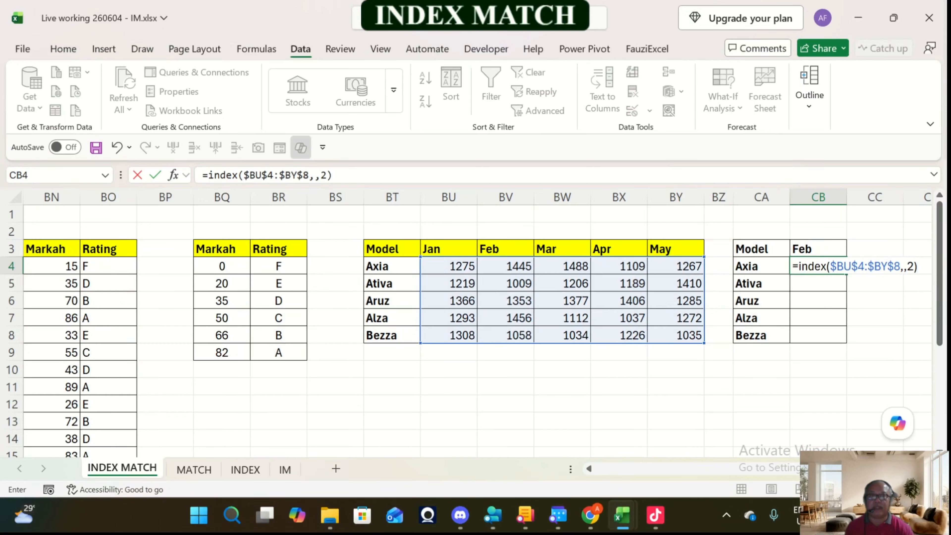
key(ctrl+Return)
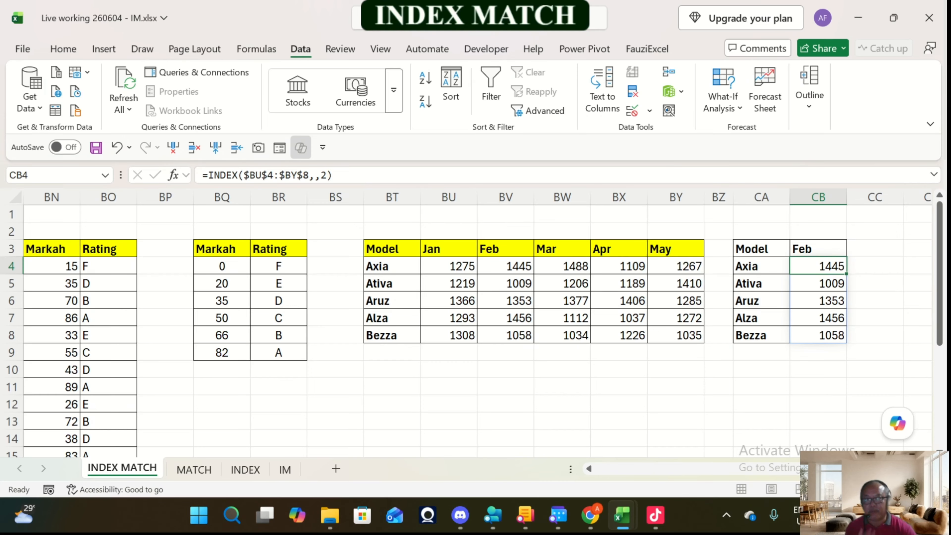
Step: Replace the fixed column number in CB4's INDEX formula with MATCH(CB3,BU3:BY3,0)
click(325, 175)
key(BackSpace)
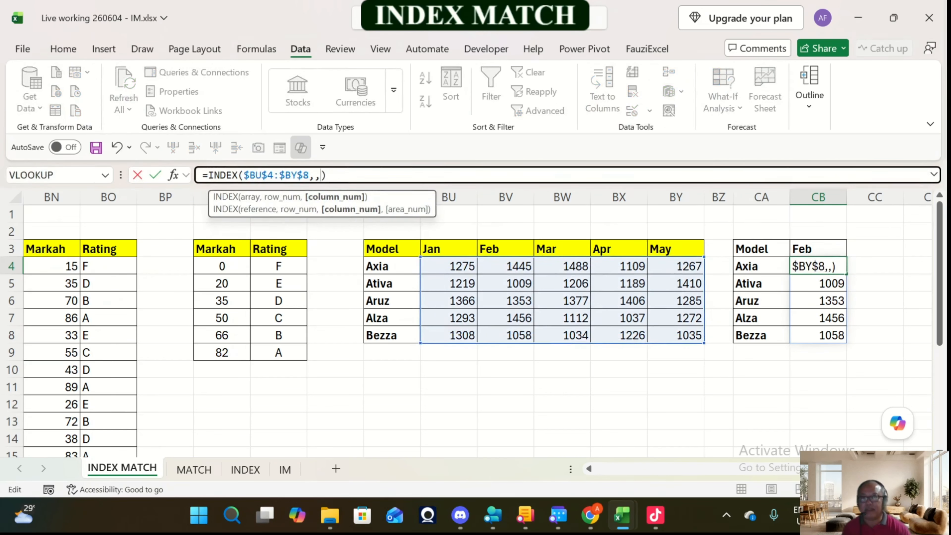
key(BackSpace)
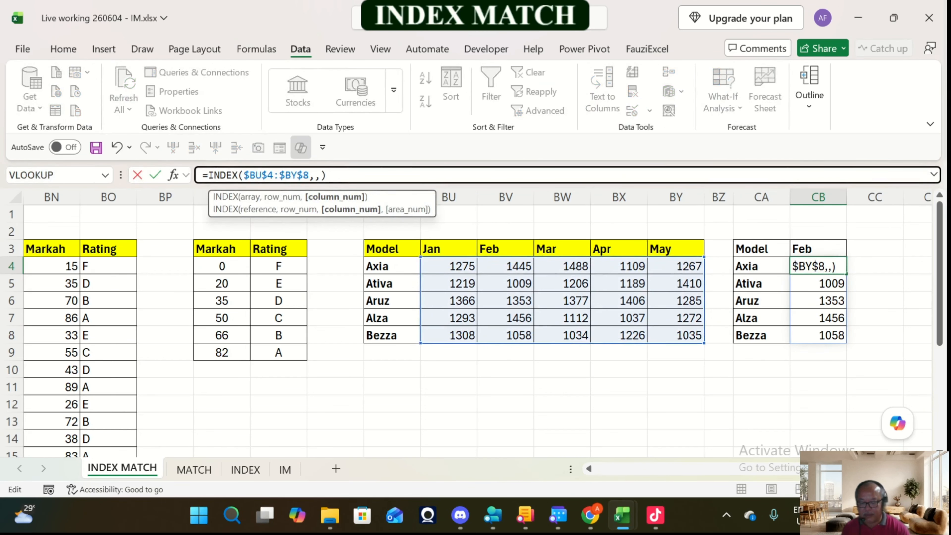
text(mat)
key(Tab)
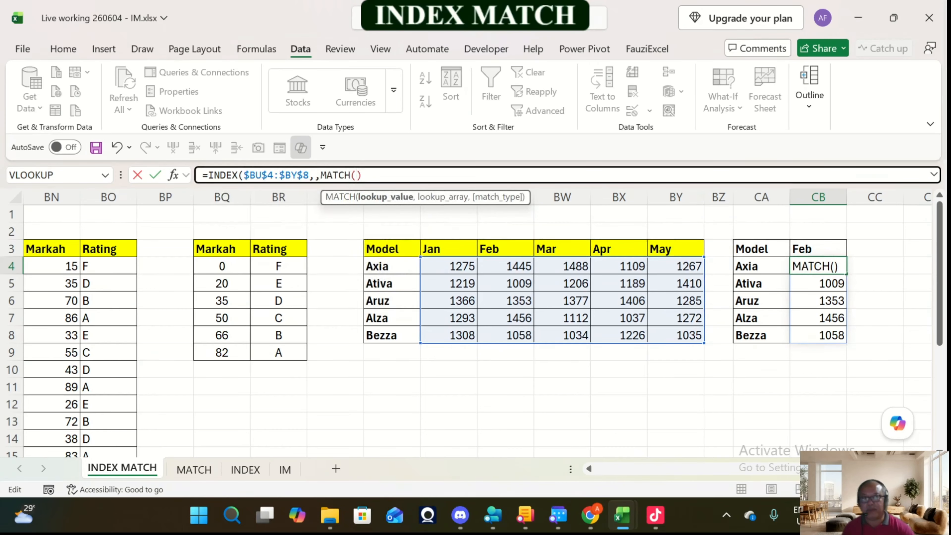
click(817, 249)
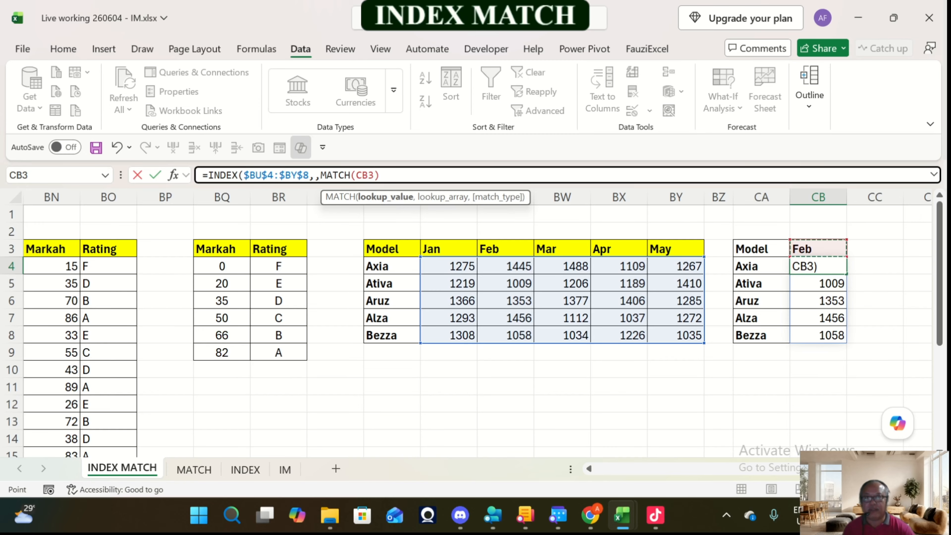
text(,)
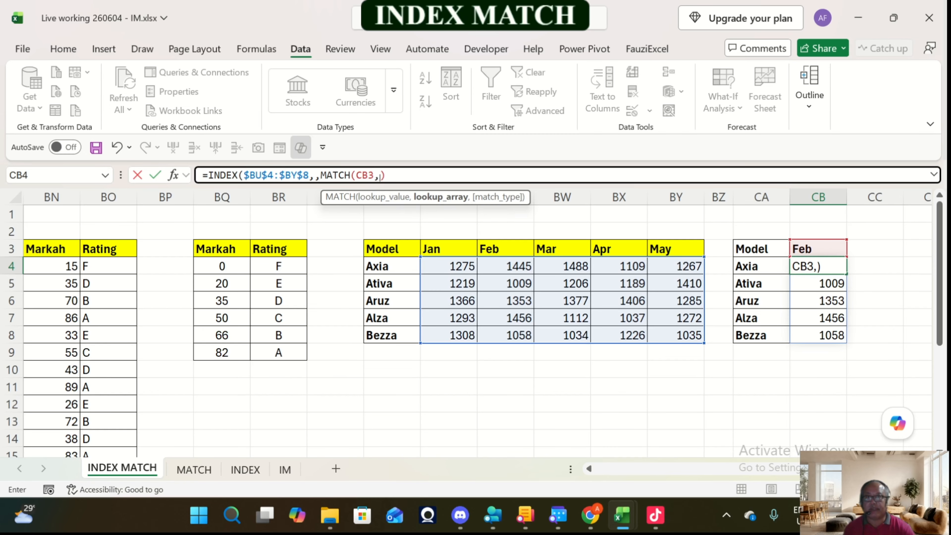
drag(436, 248, 702, 251)
text(,0)
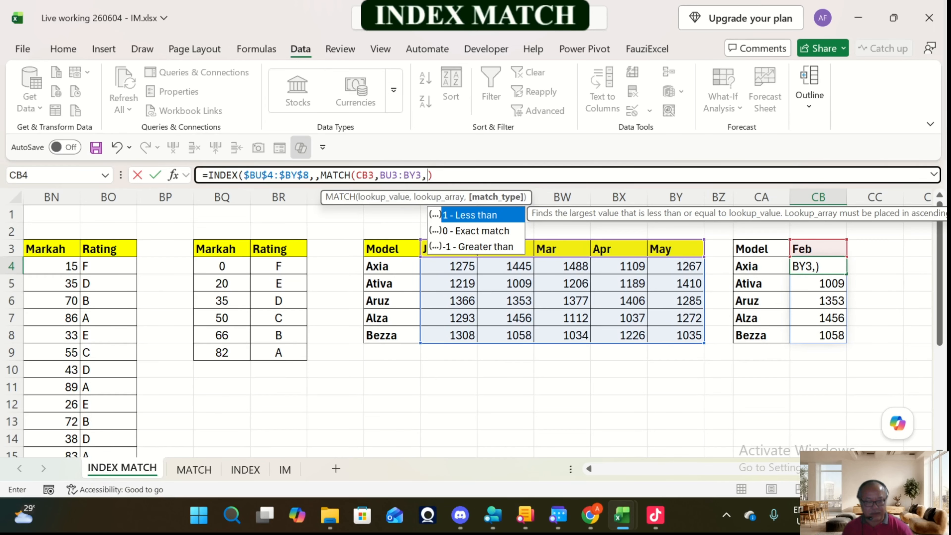
text())
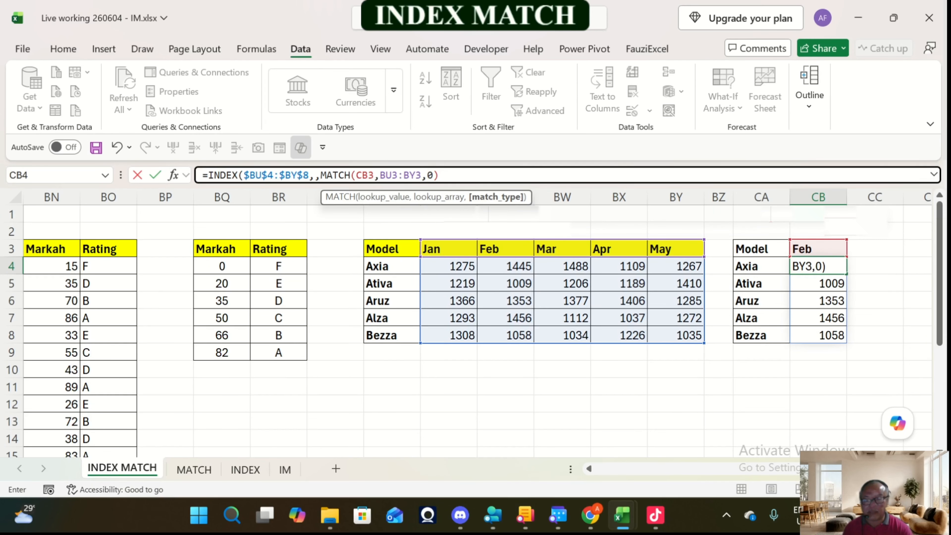
text())
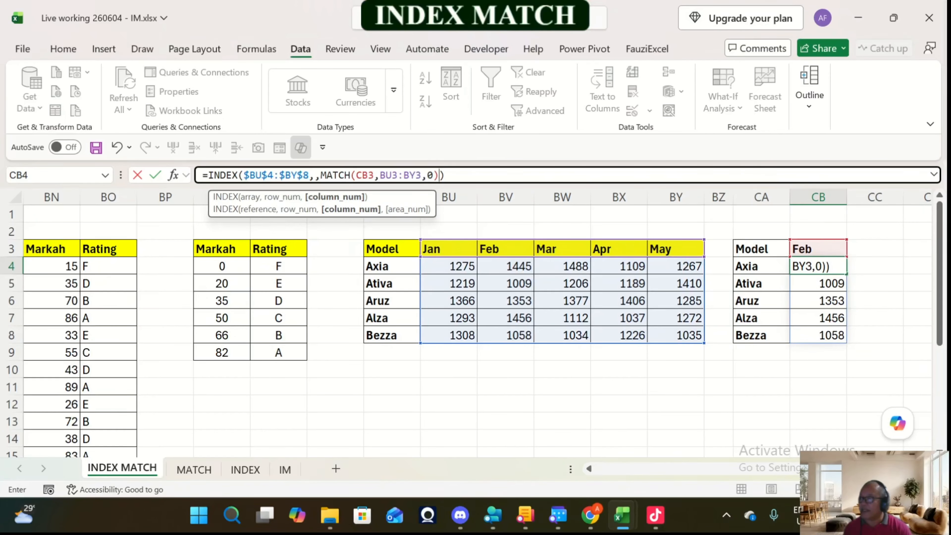
key(ctrl+Return)
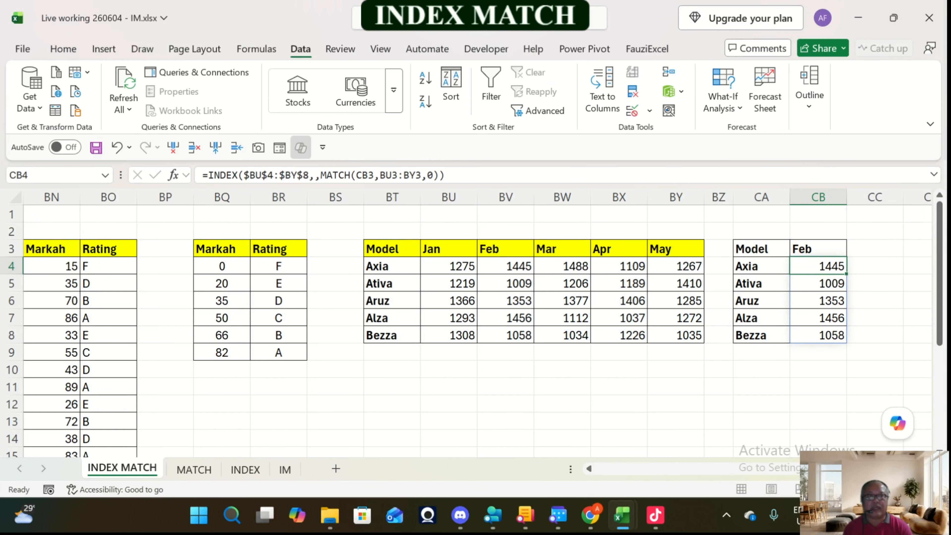
Step: Choose Apr as the month in CB3 to test the dynamic Model lookup
click(835, 250)
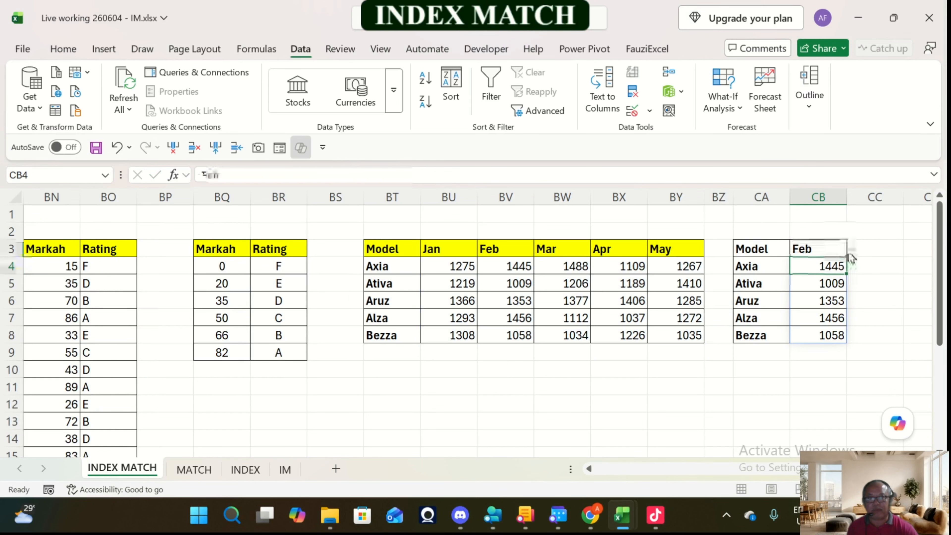
click(853, 249)
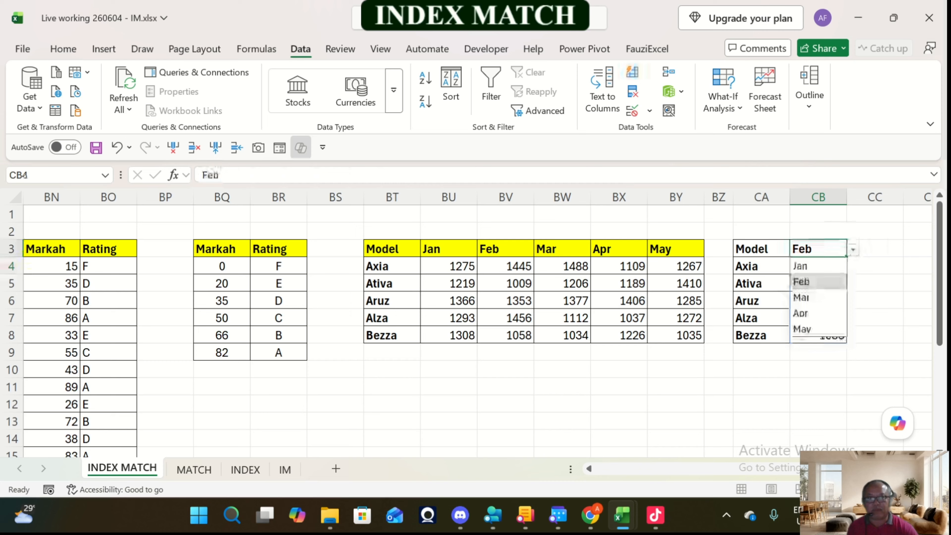
click(810, 311)
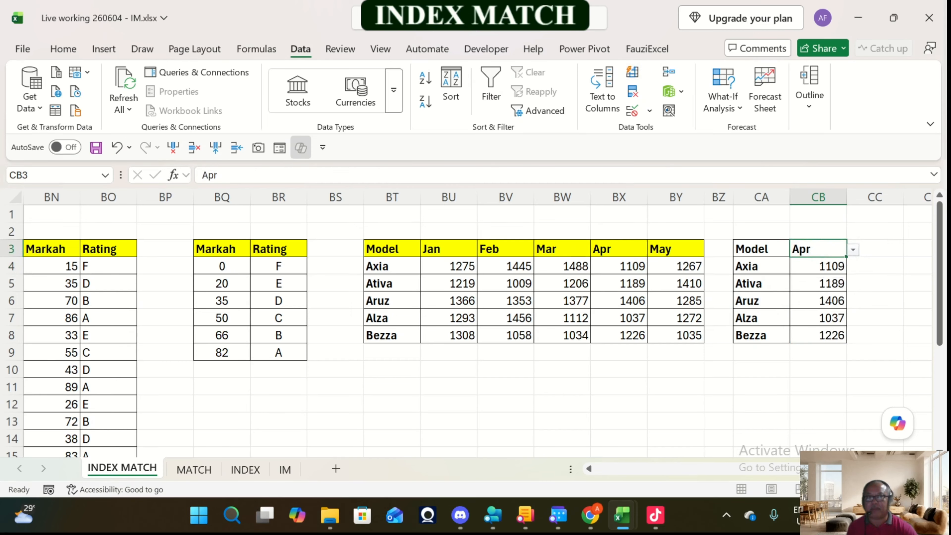
click(852, 249)
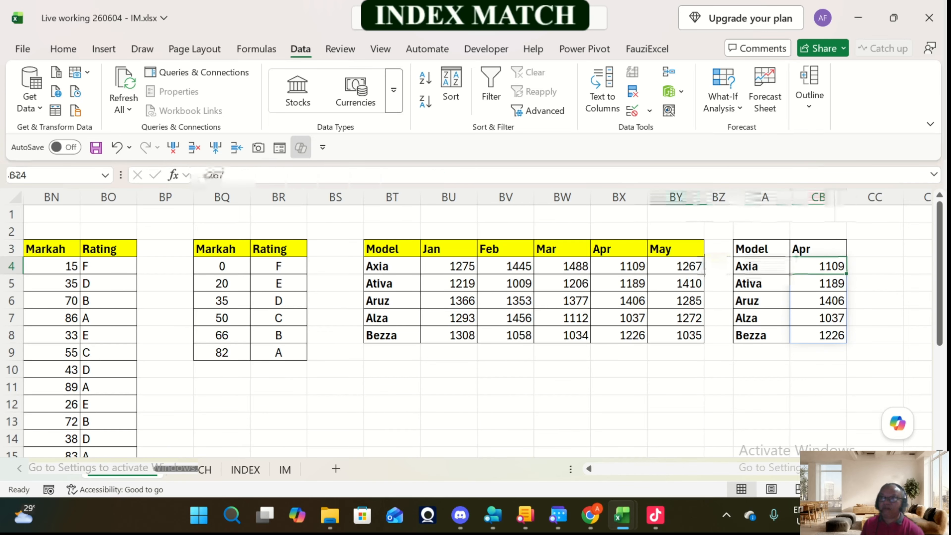
Step: Review the lookup examples along row 4, from the Model lookup back to the first Jadual A at the sheet's start
key(Right)
key(Right)
key(Right)
key(Left)
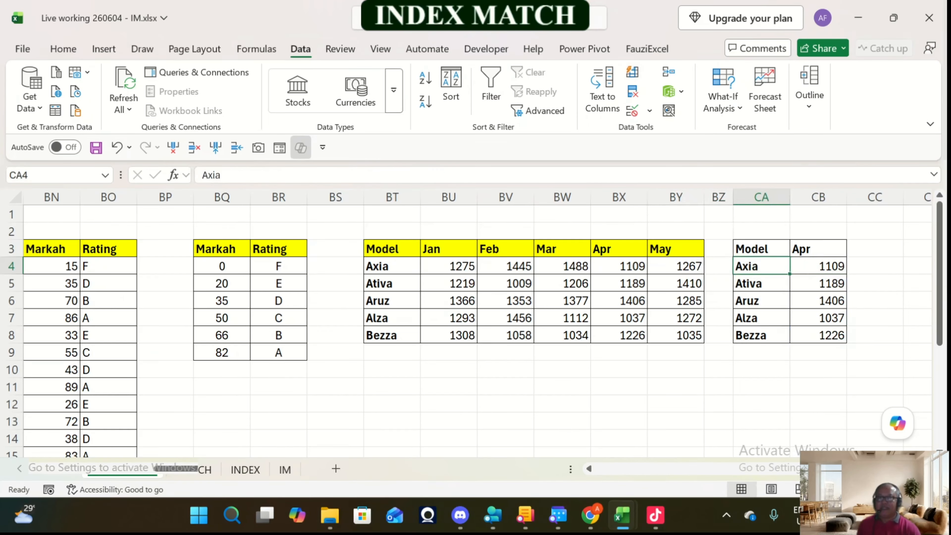
key(Left)
key(Left)
key(Left)
key(Left)
key(Left)
key(Left)
key(Left)
key(Left)
key(Left)
key(Left)
key(Left)
key(Left)
key(Left)
key(Left)
key(Left)
key(Left)
key(Left)
key(Left)
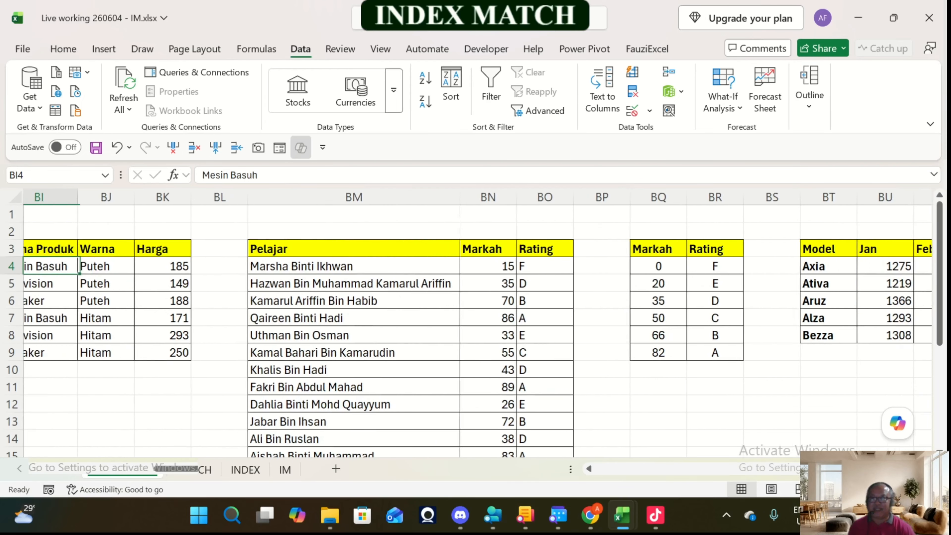
key(Left)
key(Left)
key(Left)
key(Left)
key(Left)
key(Left)
key(Left)
key(Left)
key(Left)
key(Left)
key(Left)
key(Left)
key(Left)
key(Left)
key(Left)
key(Left)
key(Left)
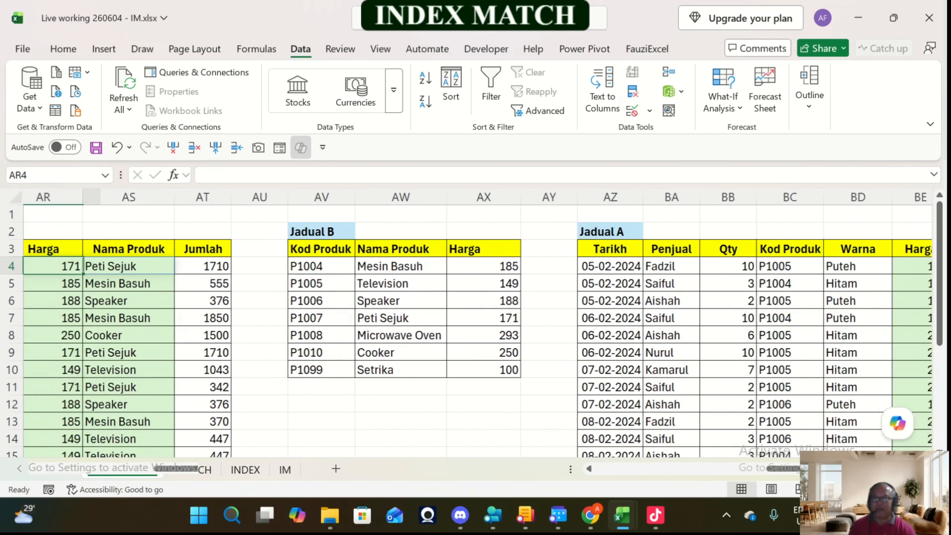
key(Left)
key(Left)
key(Left)
key(Left)
key(Left)
key(Left)
key(Left)
key(Left)
key(Left)
key(Left)
key(Left)
key(Left)
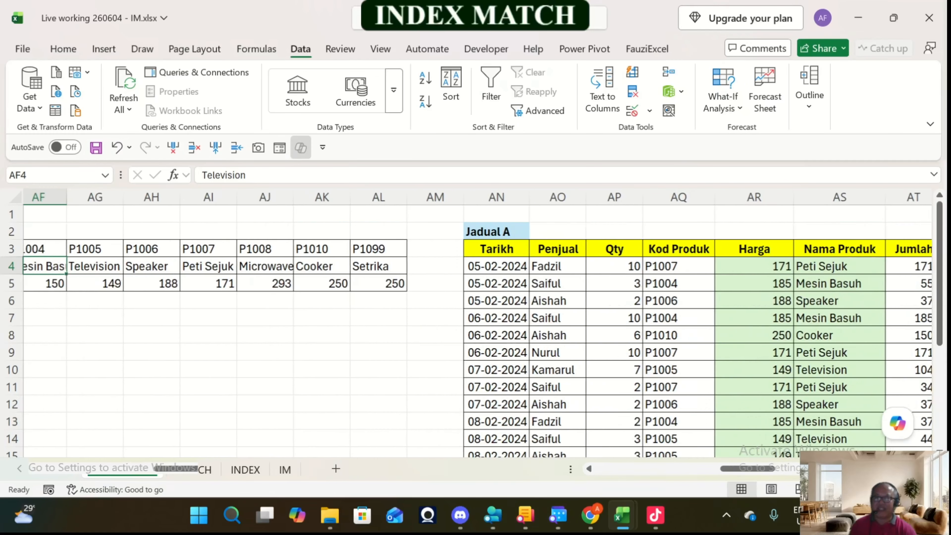
key(Left)
key(Left)
key(Left)
key(Left)
key(Left)
key(Left)
key(Left)
key(Left)
key(Left)
key(Left)
key(Left)
key(Left)
key(Left)
key(Left)
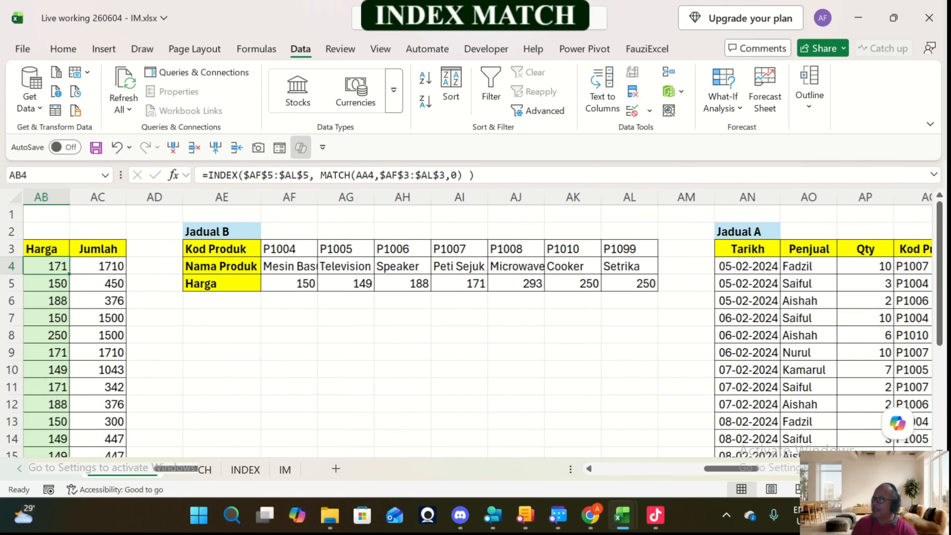
key(Right)
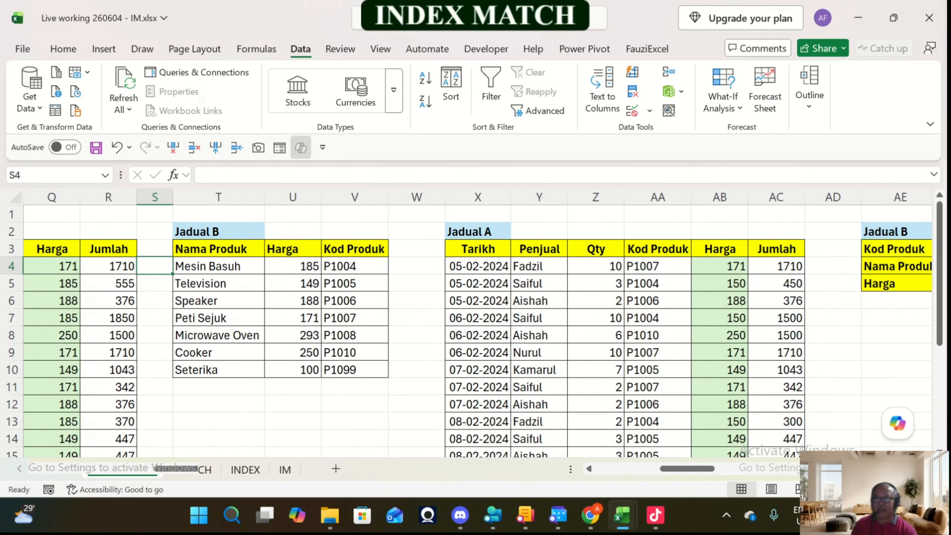
key(Left)
key(Left)
key(Left)
key(Left)
key(Left)
key(Left)
key(Left)
key(Left)
key(Left)
key(Left)
key(Left)
key(Left)
key(Left)
key(Left)
key(Left)
key(Left)
key(Left)
key(Left)
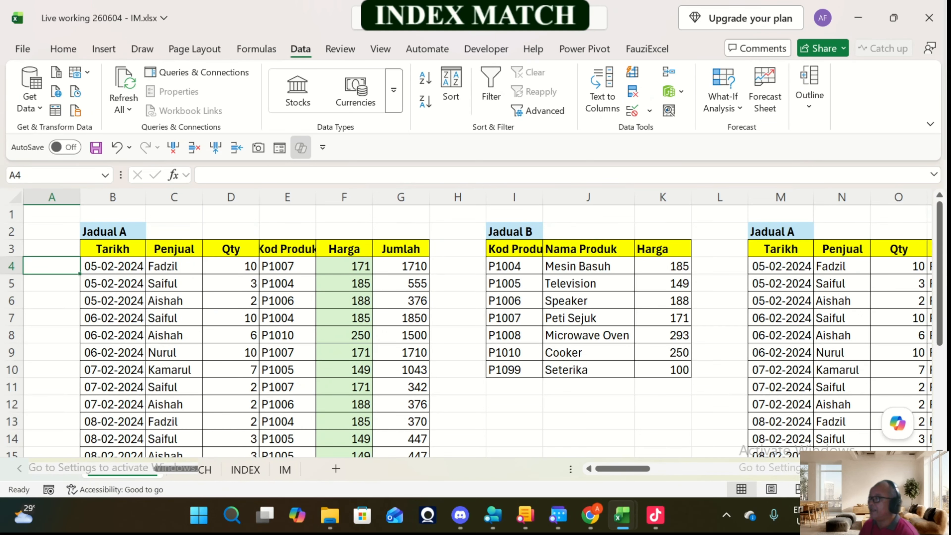
Step: Review the examples forward from the first Jadual A to the Jadual B table starting in column AV
key(Right)
key(Right)
key(Right)
key(Right)
key(Right)
key(Right)
key(Right)
key(Right)
key(Right)
key(Right)
key(Right)
key(Right)
key(Right)
key(Right)
key(Right)
key(Right)
key(Right)
key(Right)
key(Right)
key(Right)
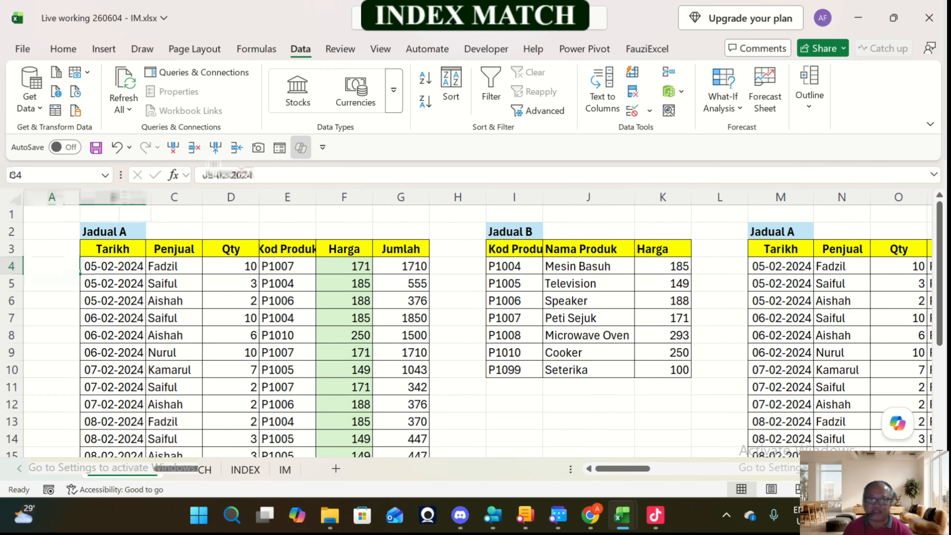
key(Right)
key(Right)
key(Right)
key(Right)
key(Right)
key(Right)
key(Right)
key(Right)
key(Right)
key(Right)
key(Right)
key(Right)
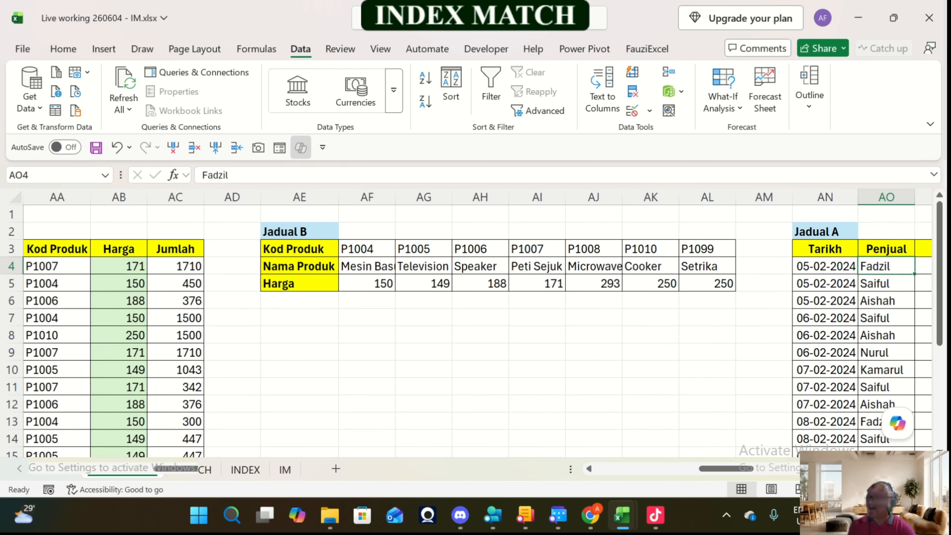
key(Right)
key(Right)
key(Right)
key(Right)
key(Right)
key(Right)
key(Right)
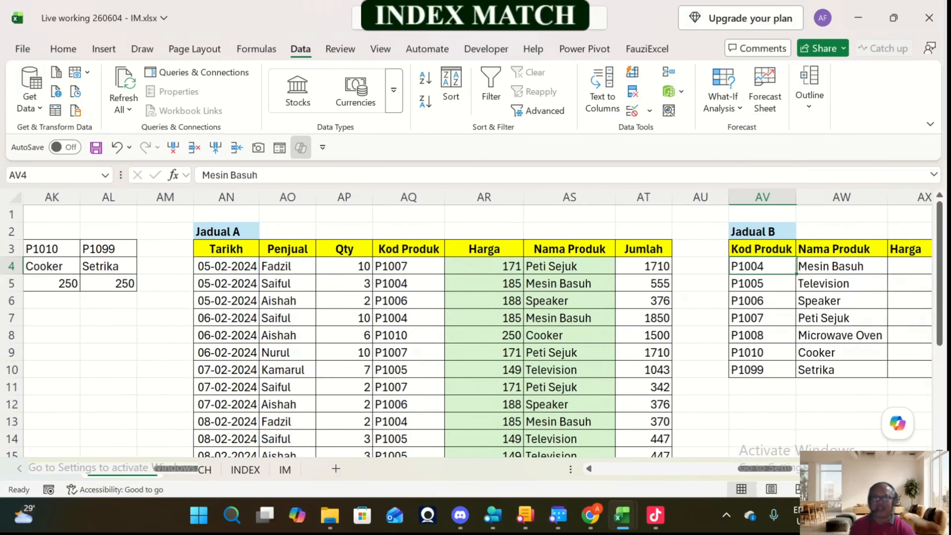
Step: Go back to the first Jadual A and Jadual B and examine their Harga and Jumlah columns
key(Left)
key(Left)
key(Left)
key(Left)
key(Left)
key(Left)
key(Left)
key(Left)
key(Left)
key(Left)
key(Left)
key(Left)
key(Left)
key(Left)
key(Left)
key(Left)
key(Left)
key(Left)
key(Left)
key(Left)
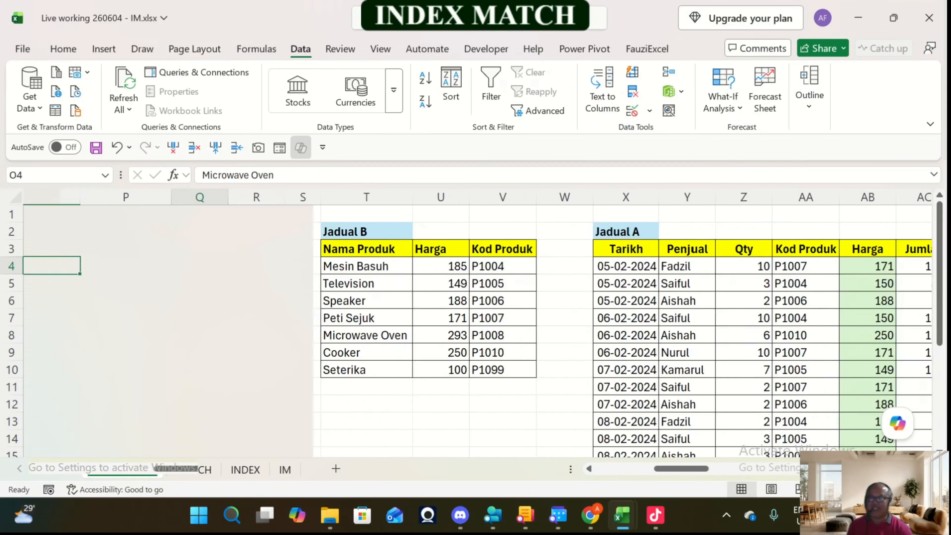
key(Left)
key(Left)
key(Left)
key(Left)
key(Left)
key(Left)
key(Left)
key(Left)
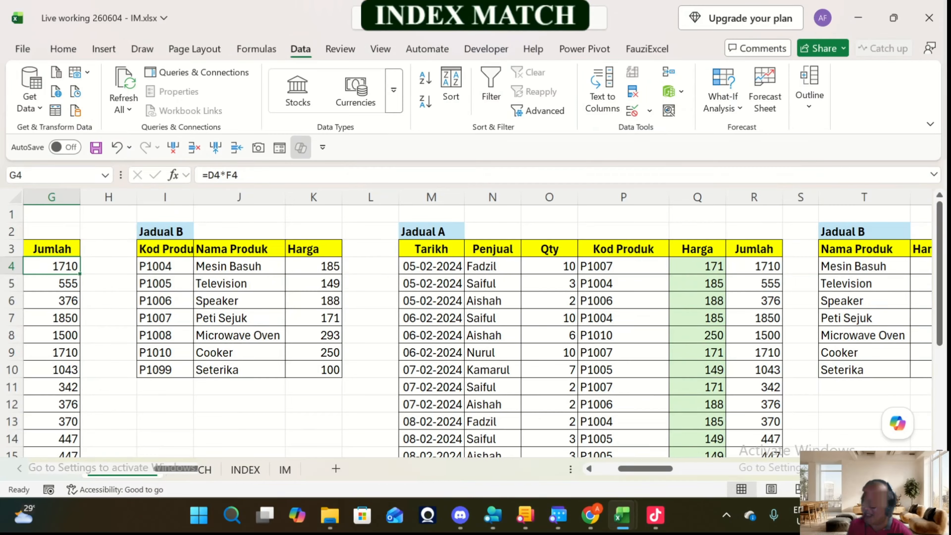
drag(645, 469, 620, 470)
scroll(472, 330, down, 11)
scroll(472, 329, up, 11)
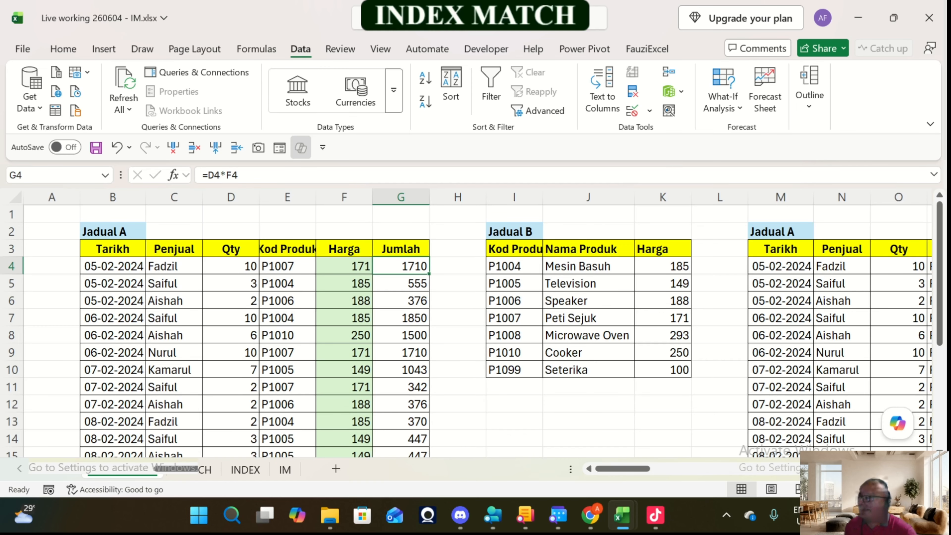
Step: Review the examples on the MATCH, INDEX and IM sheets, ending on the INDEX MATCH row formula in O15 of the IM sheet
click(193, 470)
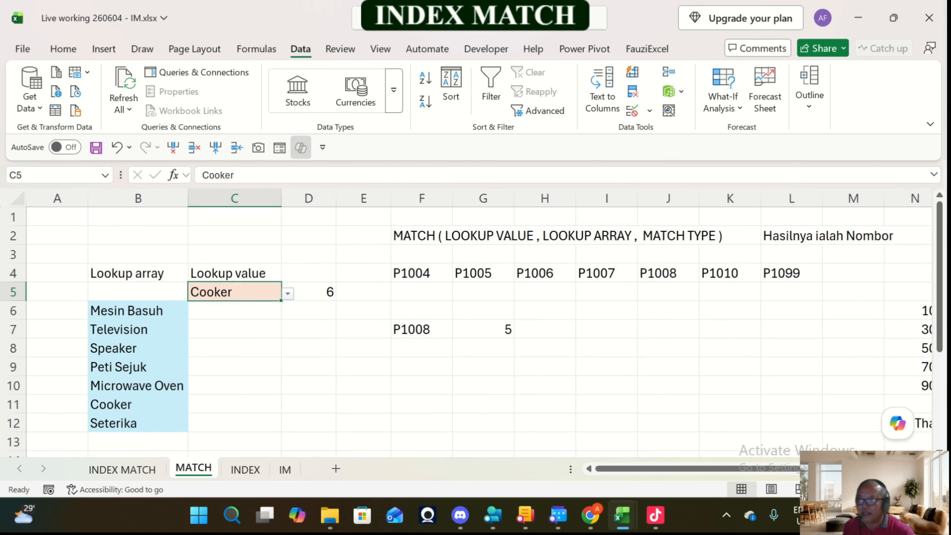
scroll(471, 330, down, 3)
scroll(472, 330, up, 3)
drag(636, 468, 598, 459)
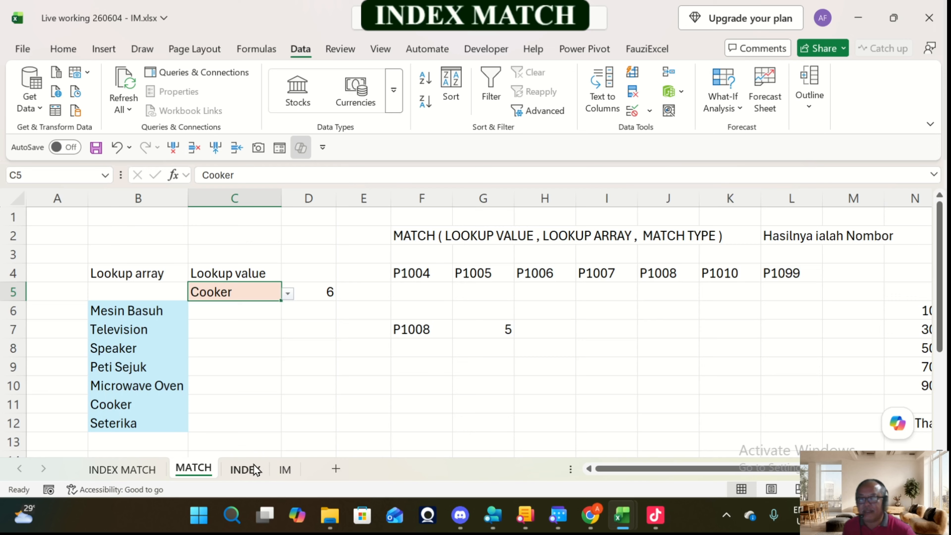
click(247, 469)
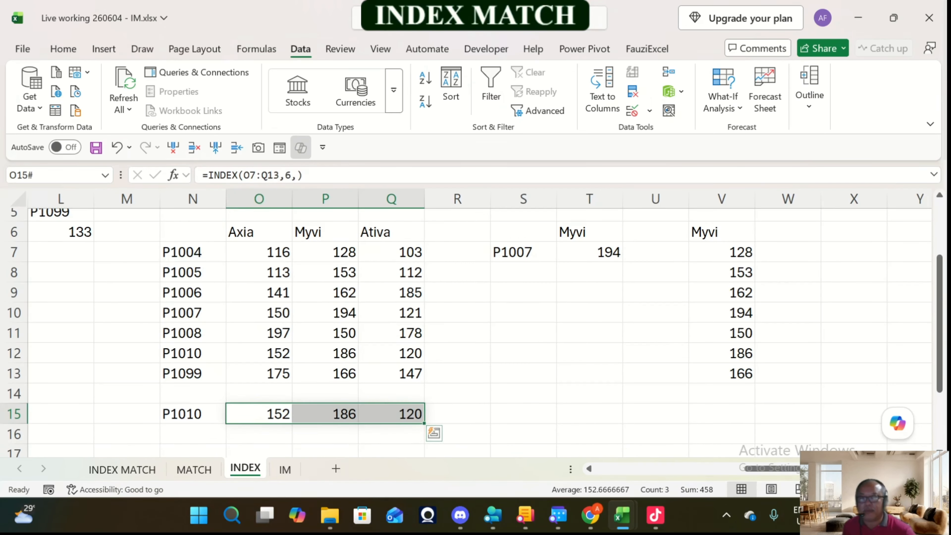
drag(752, 467, 732, 469)
click(289, 470)
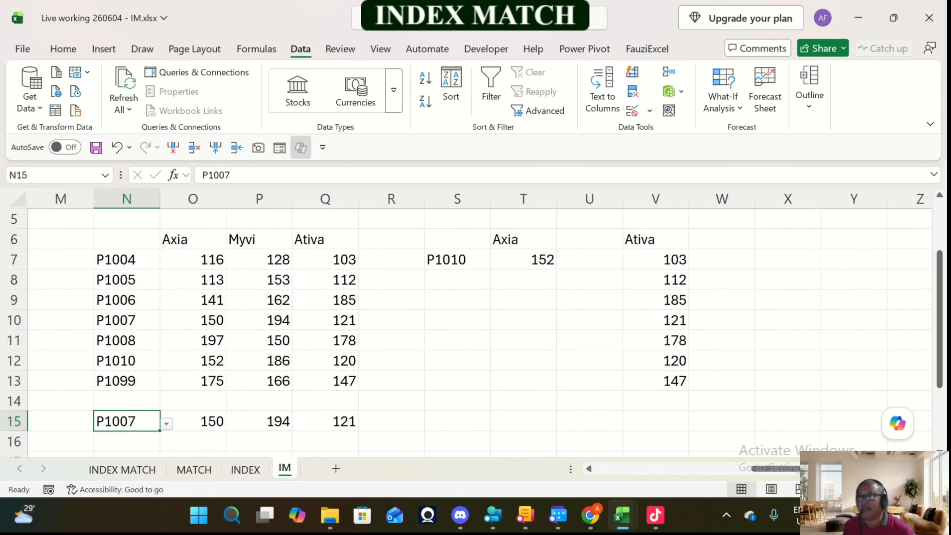
click(193, 421)
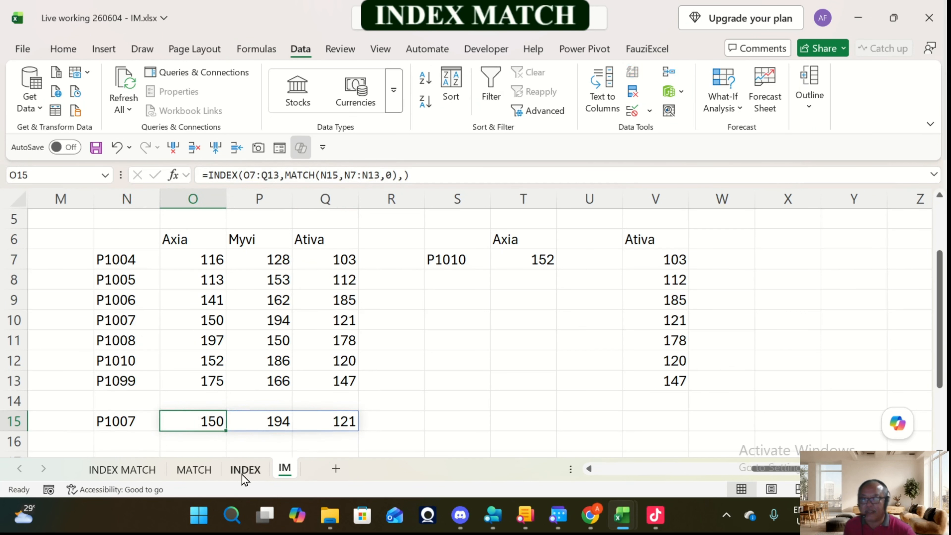
Step: Return to the INDEX MATCH sheet and examine the Harga formula in F4 and the rows of the first Jadual A
click(153, 470)
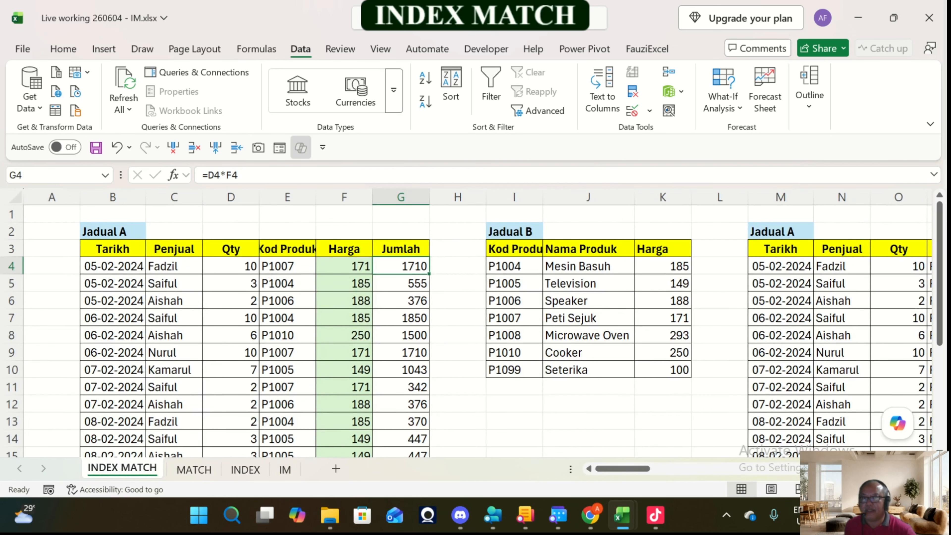
click(344, 266)
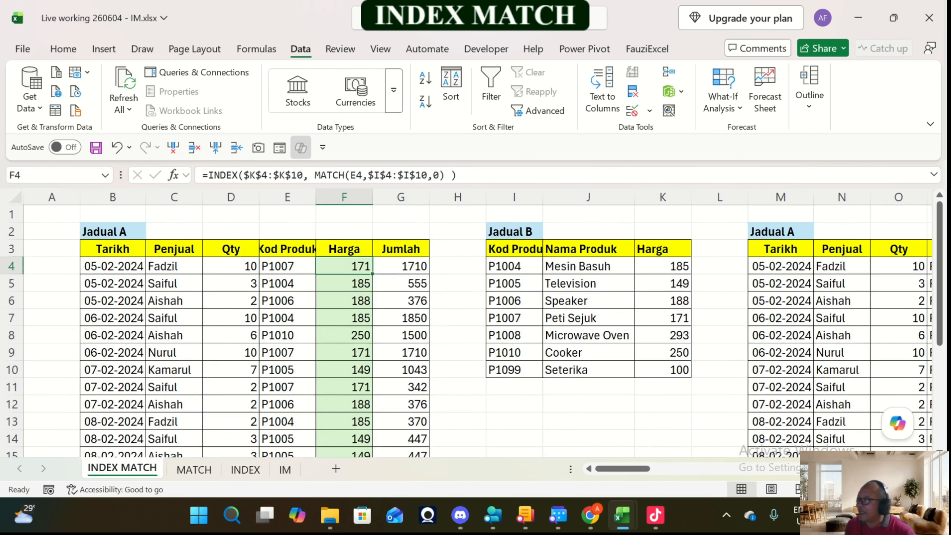
scroll(476, 326, down, 2)
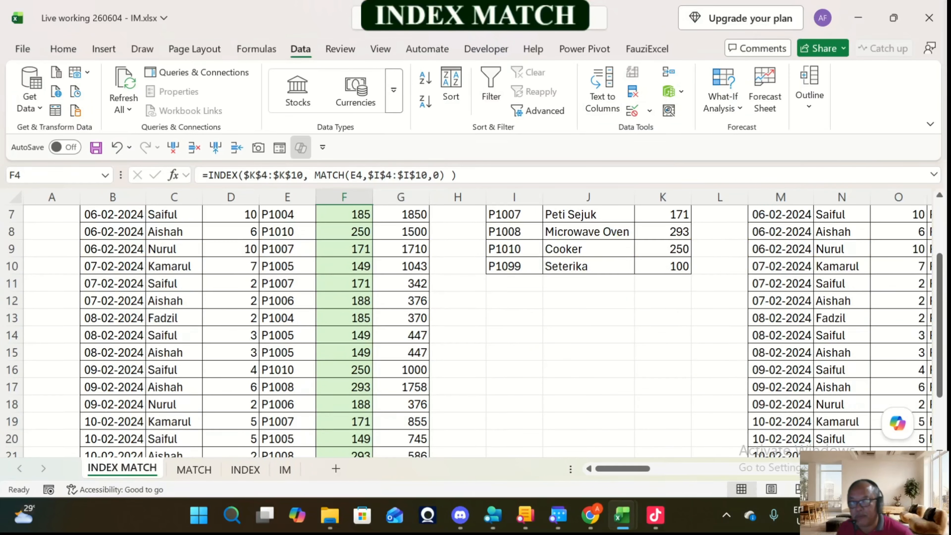
scroll(475, 326, up, 2)
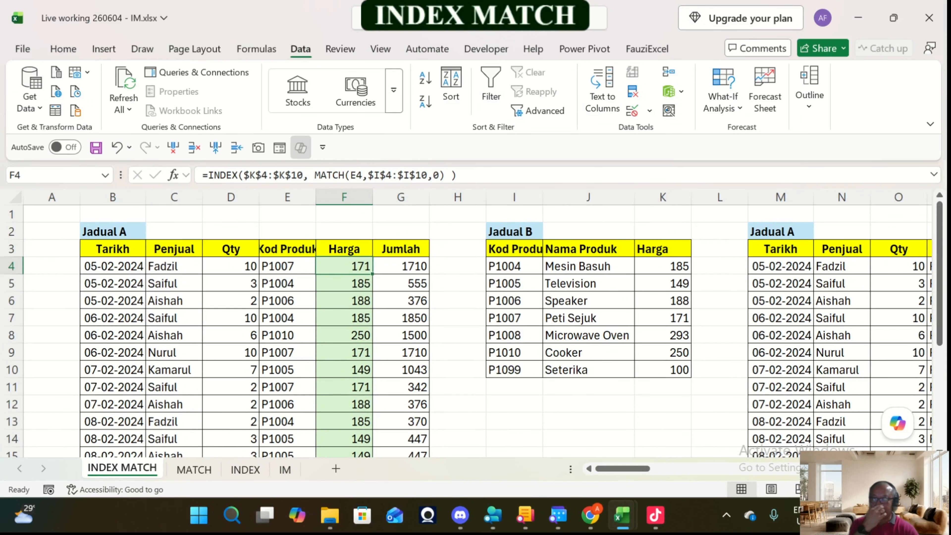